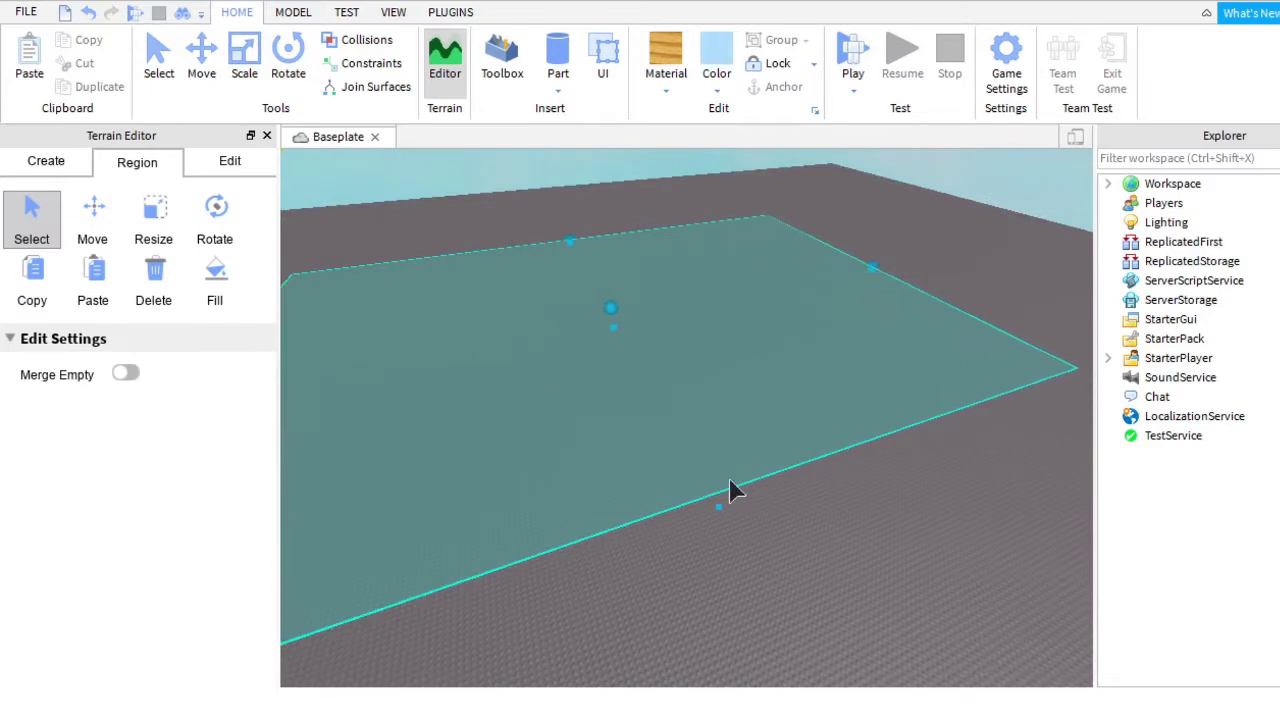
Select a large rectangular terrain region covering most of the baseplate.
right_drag(730, 490, 700, 334)
click(567, 338)
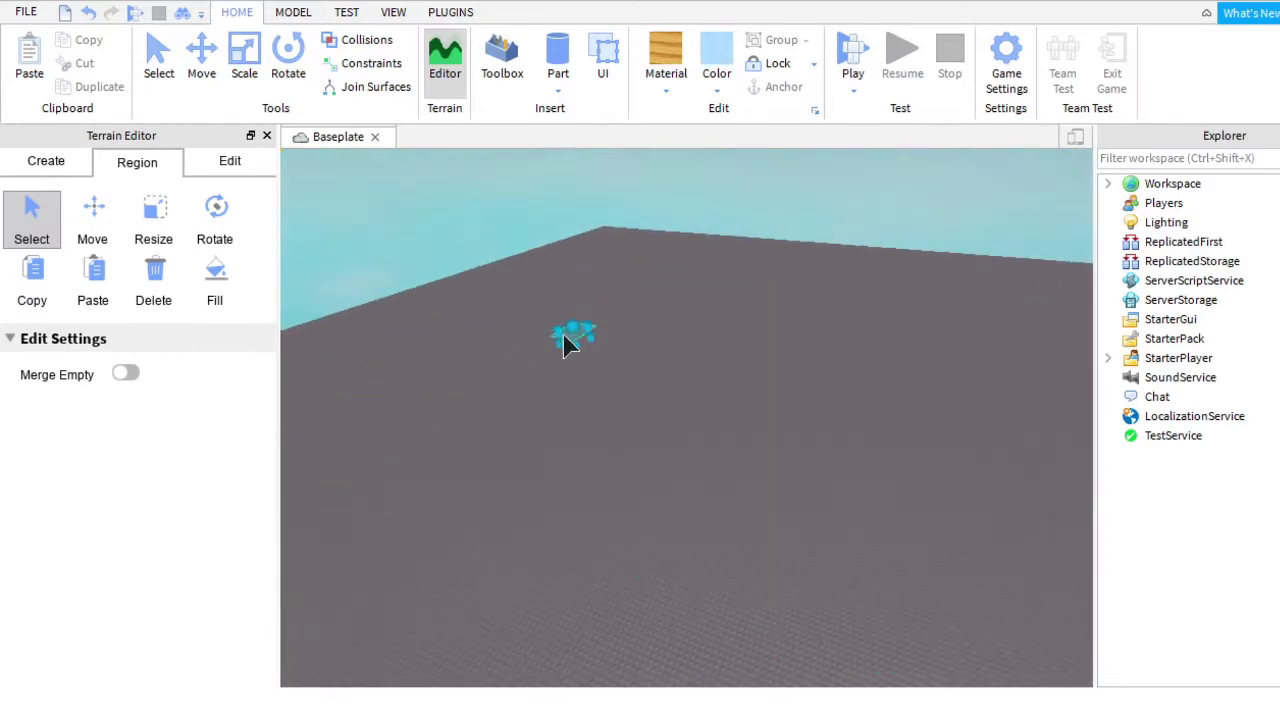
drag(567, 342, 1023, 406)
right_drag(1023, 406, 808, 448)
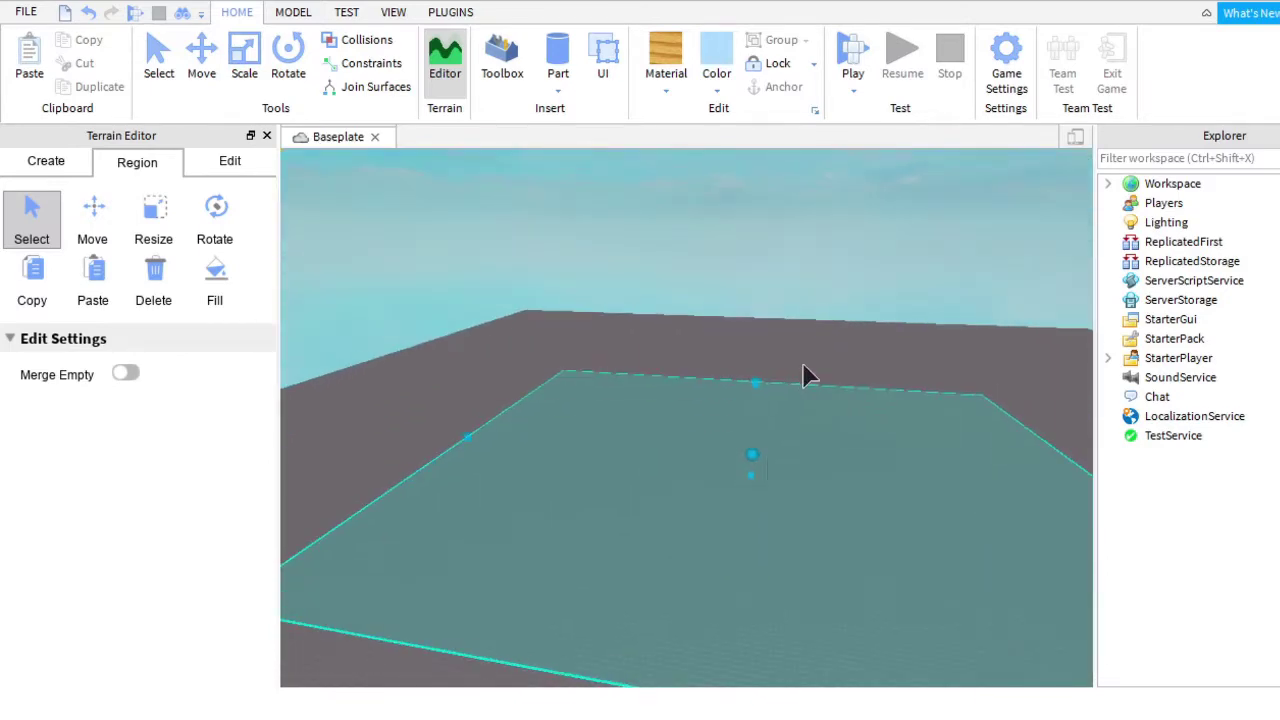
right_drag(810, 393, 700, 330)
Fill the selected terrain region with the grass material.
click(214, 280)
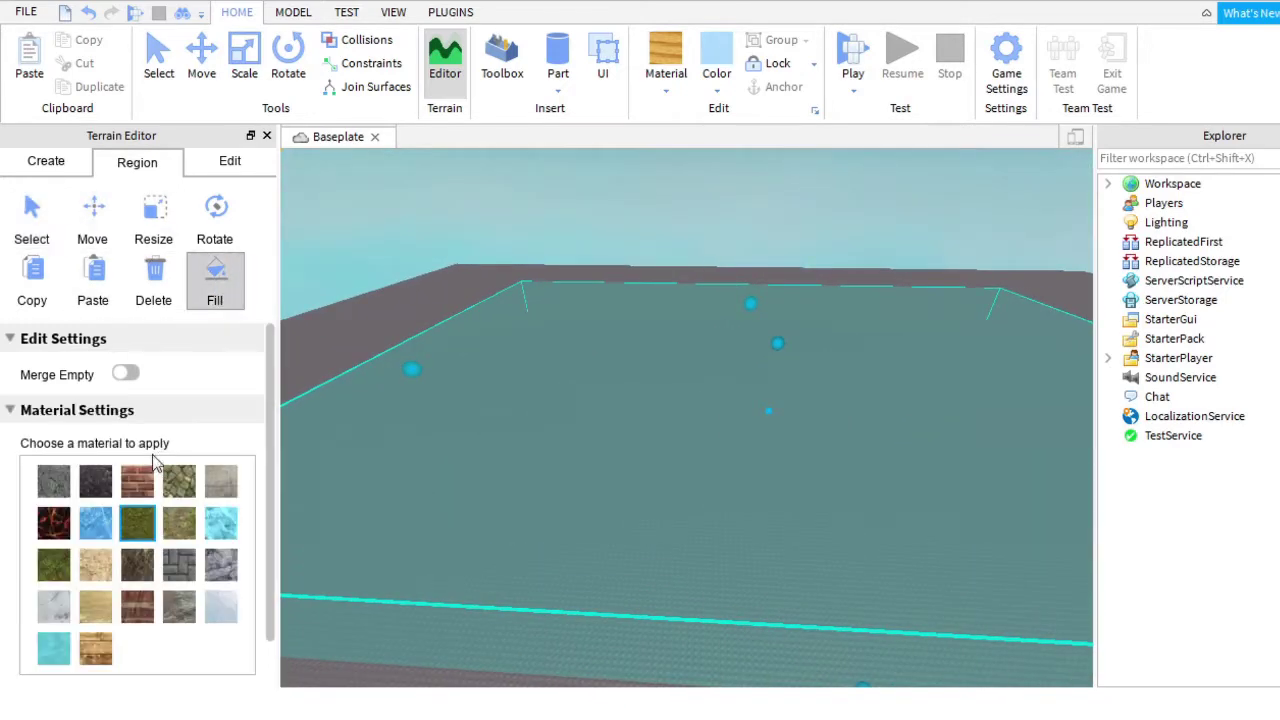
scroll(140, 560, down, 2)
click(143, 663)
right_drag(583, 471, 586, 476)
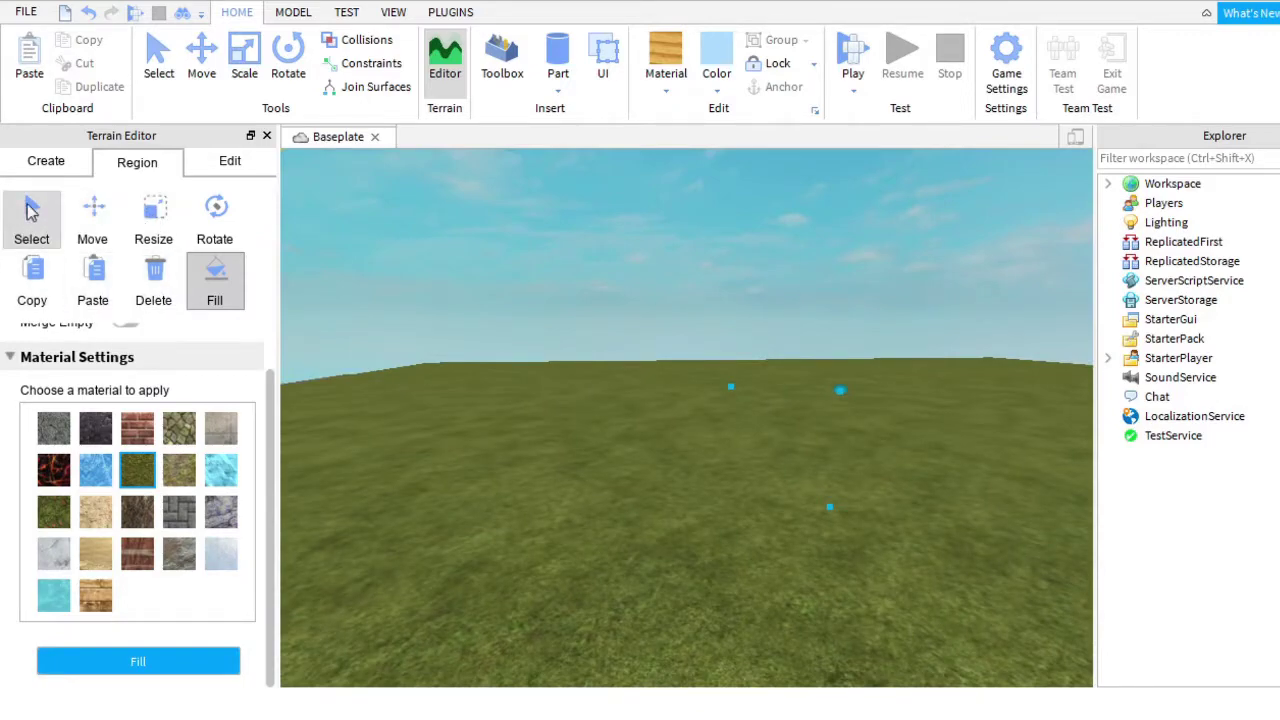
Add a row of rounded terrain mounds along the grass field's edges plus a separate mound inside, using a size 6 sphere brush.
click(32, 212)
click(31, 215)
right_drag(608, 308, 611, 323)
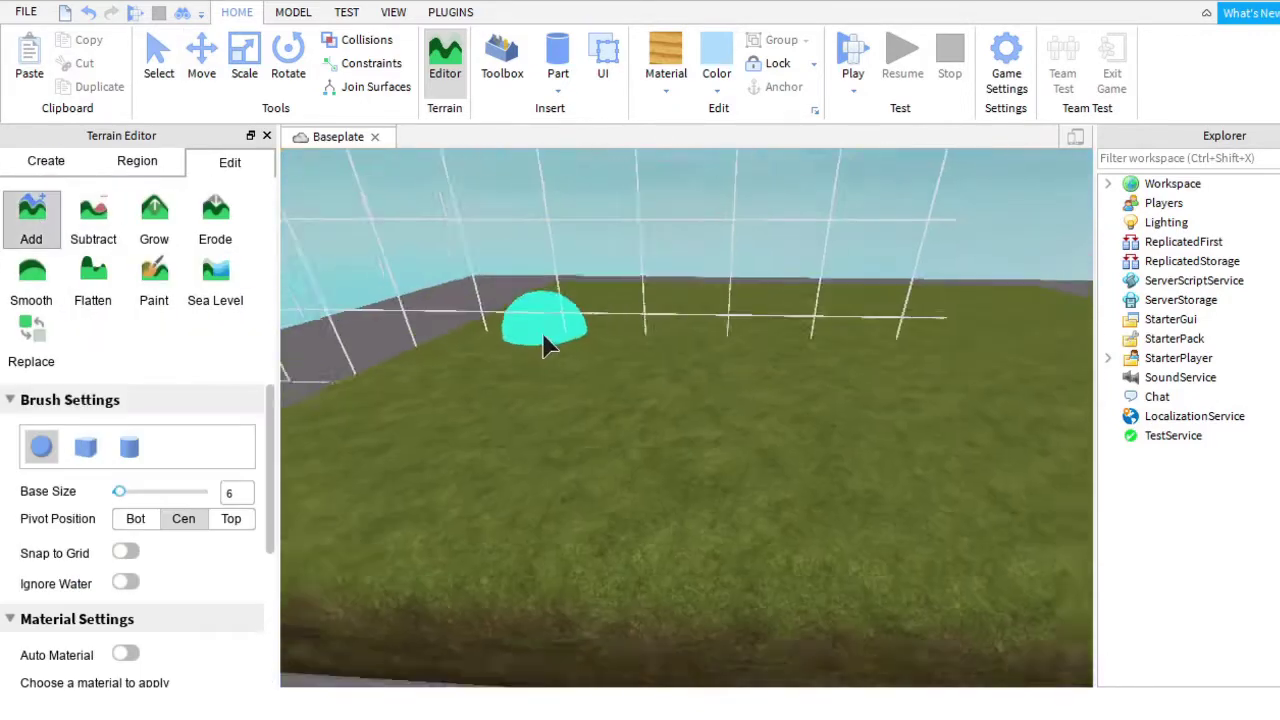
click(617, 366)
mouse_move(735, 280)
right_down()
mouse_move(623, 309)
mouse_move(805, 362)
right_up()
click(686, 358)
mouse_move(666, 271)
right_down()
mouse_move(808, 217)
mouse_move(834, 249)
mouse_move(558, 324)
mouse_move(534, 294)
mouse_move(610, 322)
mouse_move(703, 317)
right_up()
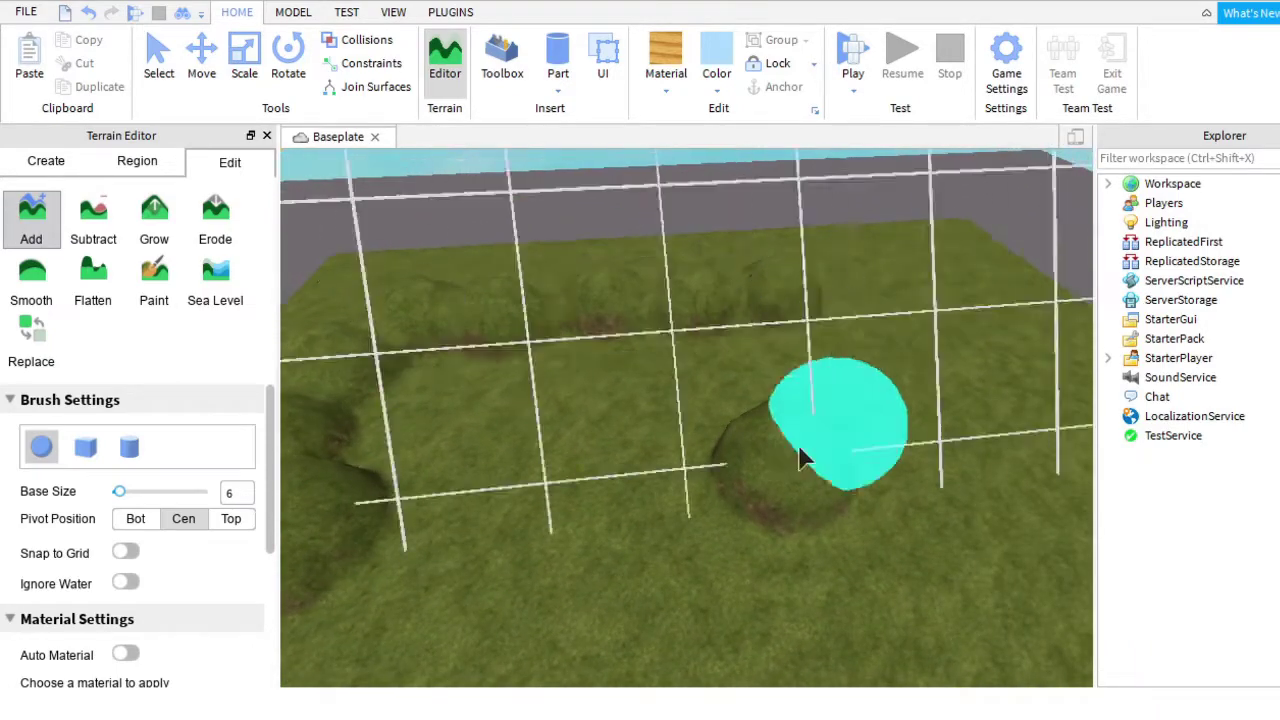
Blend the mounds at the near end of the row together with the Grow brush at size 6 and strength 1.
right_drag(800, 458, 183, 218)
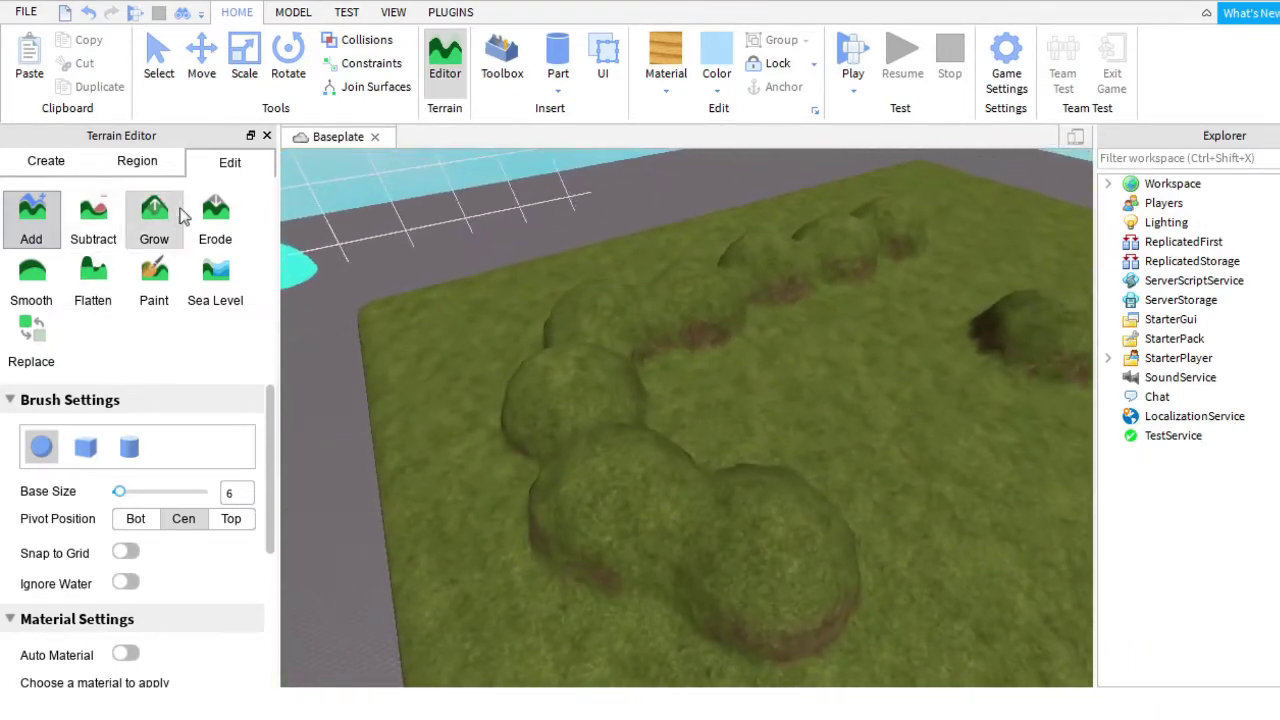
scroll(455, 470, up, 3)
mouse_move(455, 470)
mouse_down()
mouse_move(615, 536)
mouse_move(501, 544)
mouse_move(622, 597)
mouse_move(660, 636)
mouse_move(728, 614)
mouse_move(632, 611)
mouse_move(412, 475)
mouse_move(506, 500)
mouse_move(477, 466)
mouse_move(474, 506)
mouse_up()
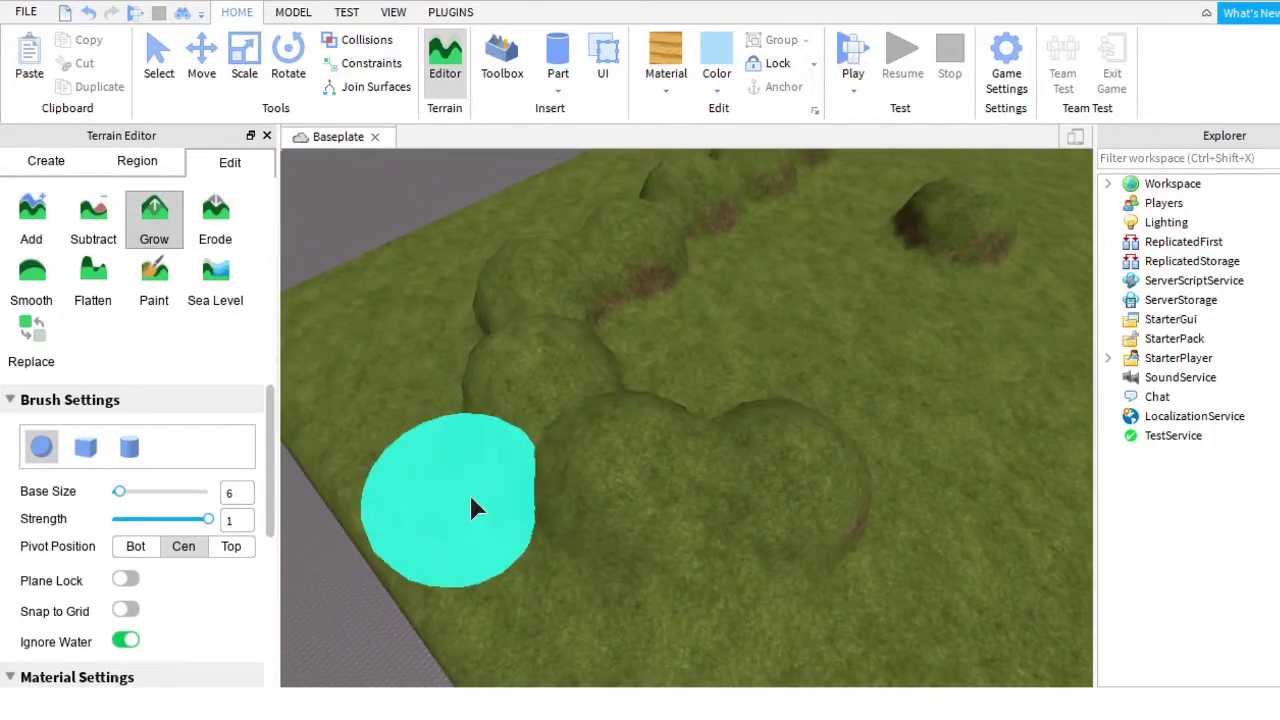
scroll(486, 603, up, 3)
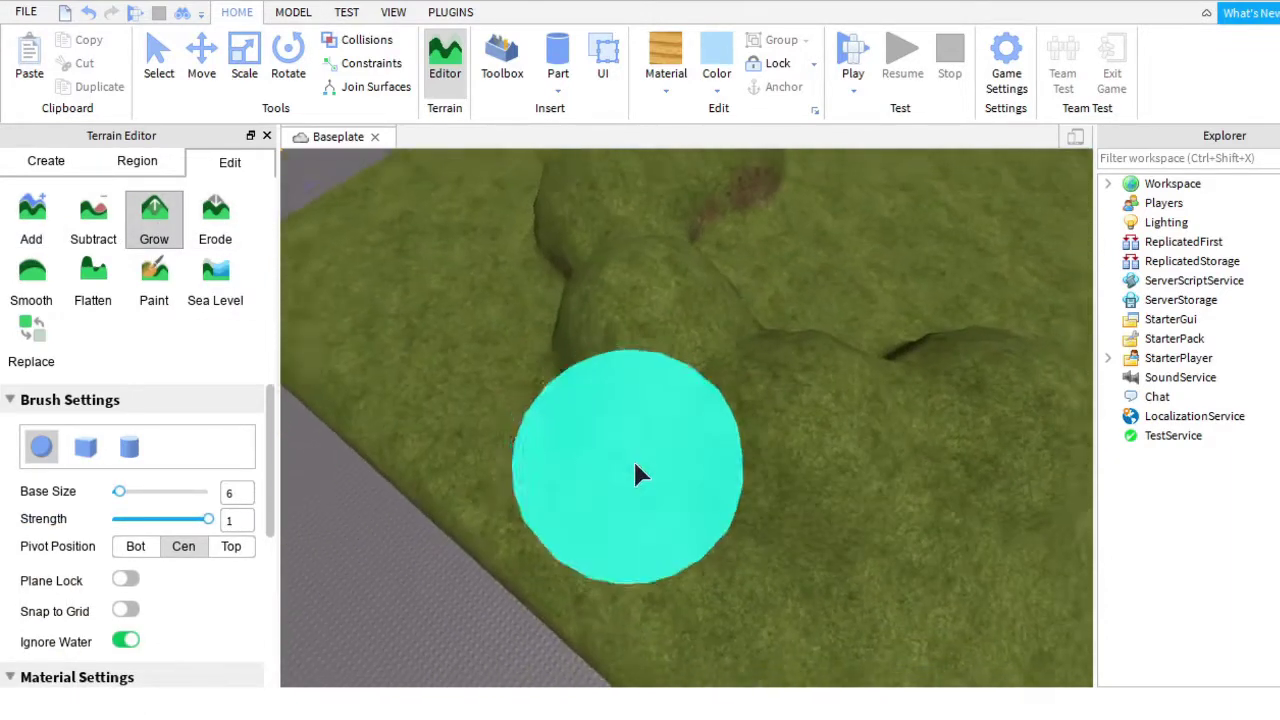
mouse_move(640, 475)
right_down()
mouse_move(491, 466)
mouse_move(646, 429)
mouse_move(480, 431)
mouse_move(500, 363)
right_up()
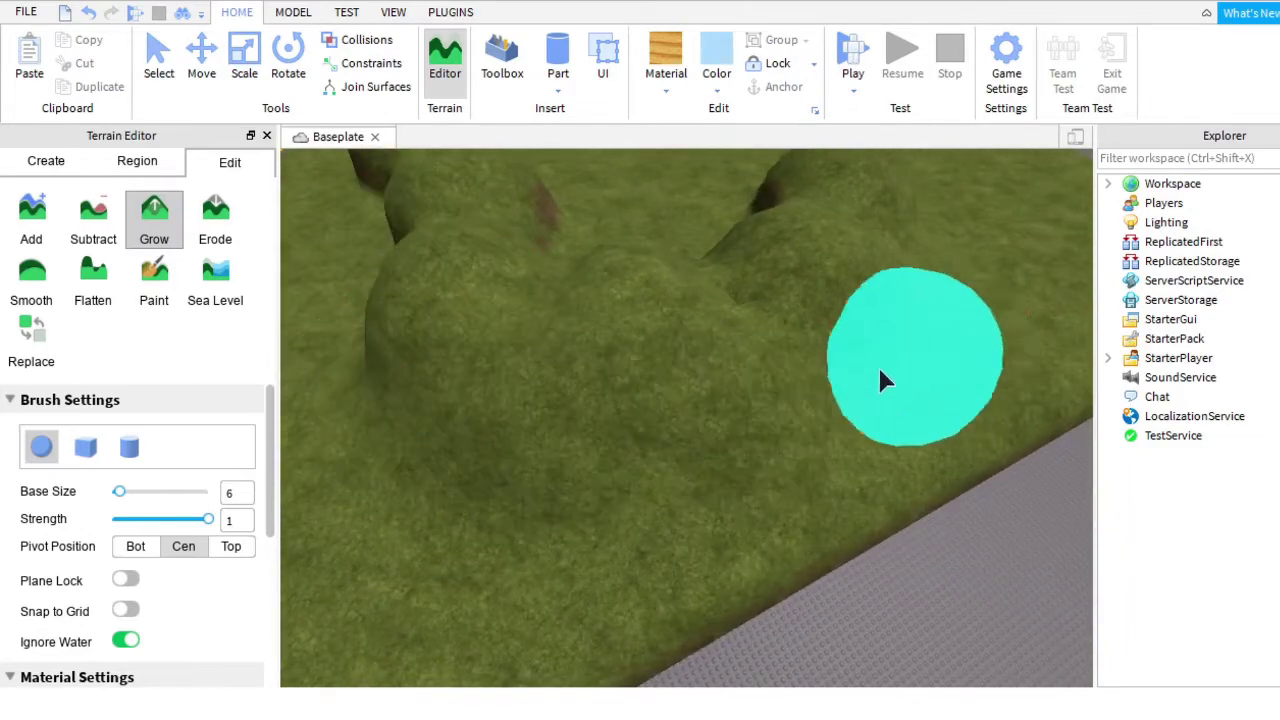
mouse_move(883, 377)
right_down()
mouse_move(694, 406)
mouse_move(686, 334)
mouse_move(650, 362)
mouse_move(543, 391)
mouse_move(737, 334)
mouse_move(861, 416)
mouse_move(714, 326)
mouse_move(680, 354)
mouse_move(497, 330)
right_up()
Grow the outer side of the mound row along the grass edge into a smoother, continuous slope.
mouse_move(845, 365)
right_down()
mouse_move(766, 366)
mouse_move(533, 262)
right_up()
scroll(766, 366, down, 5)
scroll(783, 360, up, 5)
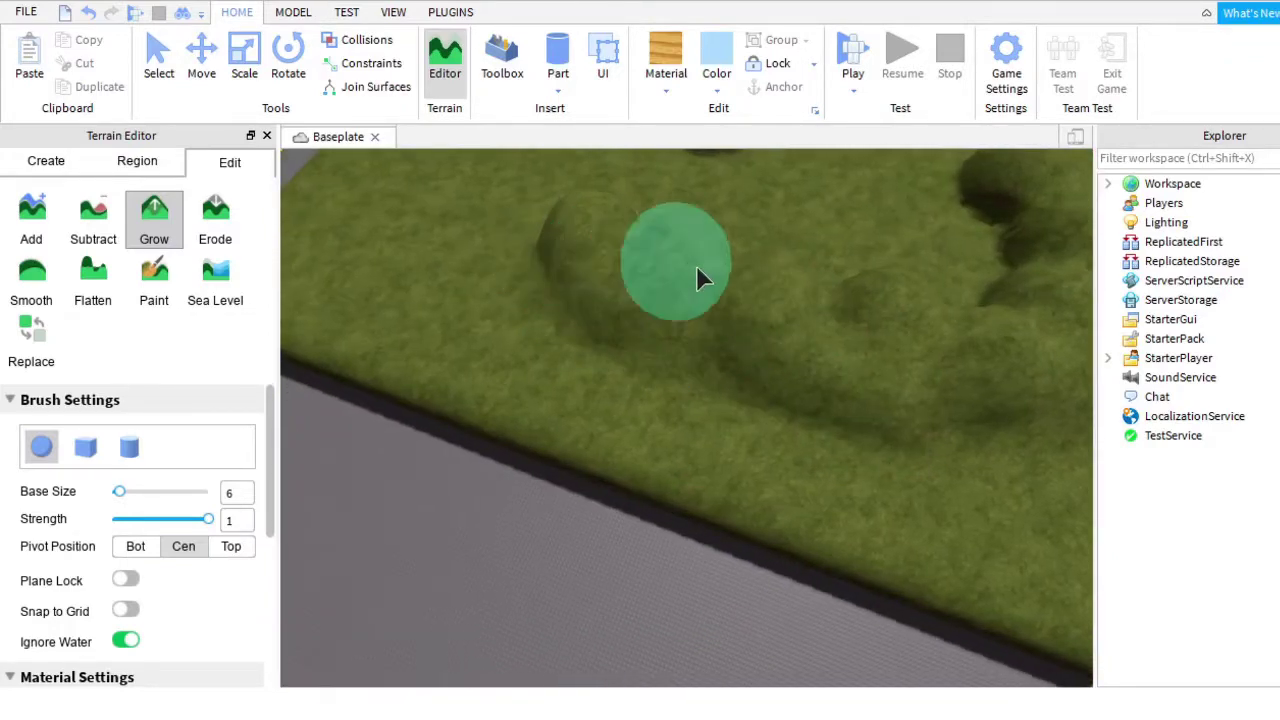
right_drag(899, 368, 686, 394)
scroll(660, 429, up, 5)
scroll(540, 480, down, 5)
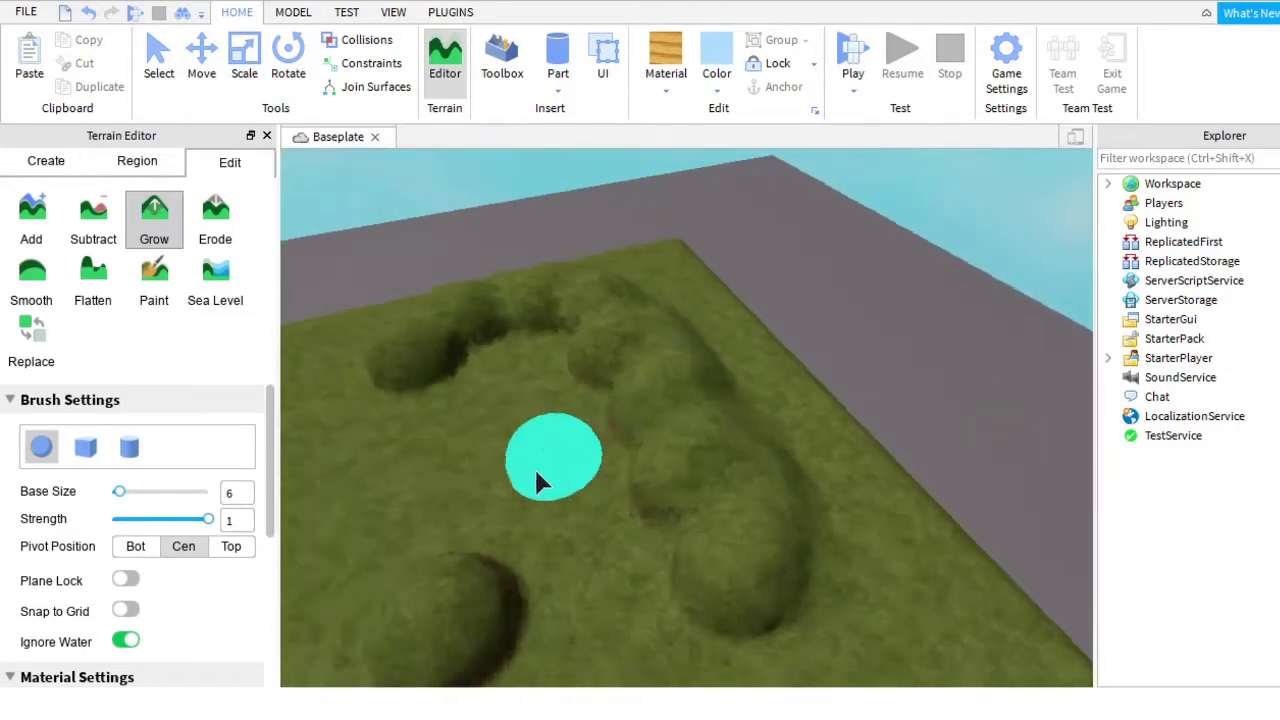
Extend the ridge from its last mound in a curve around the open side of the field with the Grow brush.
mouse_move(540, 480)
right_down()
mouse_move(811, 443)
mouse_move(837, 466)
mouse_move(883, 417)
mouse_move(590, 340)
mouse_move(703, 372)
mouse_move(943, 360)
mouse_move(787, 345)
right_up()
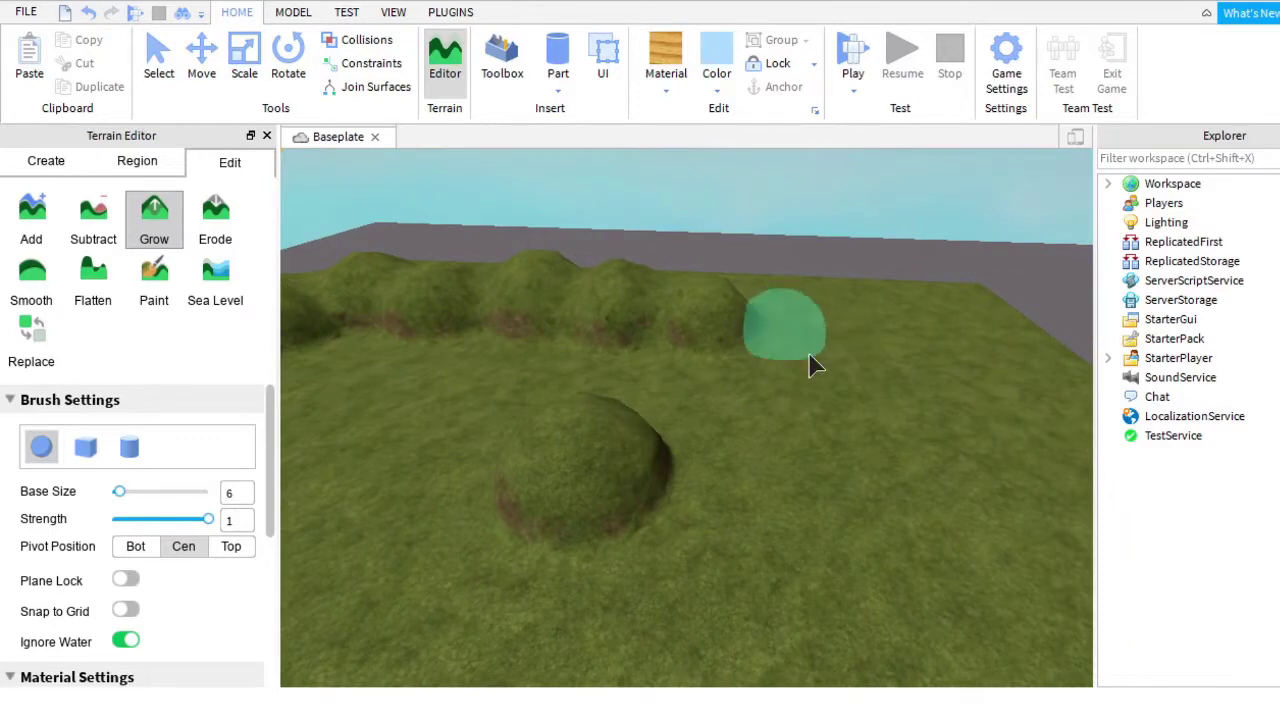
mouse_move(757, 325)
mouse_down()
mouse_move(839, 343)
mouse_move(931, 419)
mouse_move(932, 528)
mouse_move(820, 318)
mouse_up()
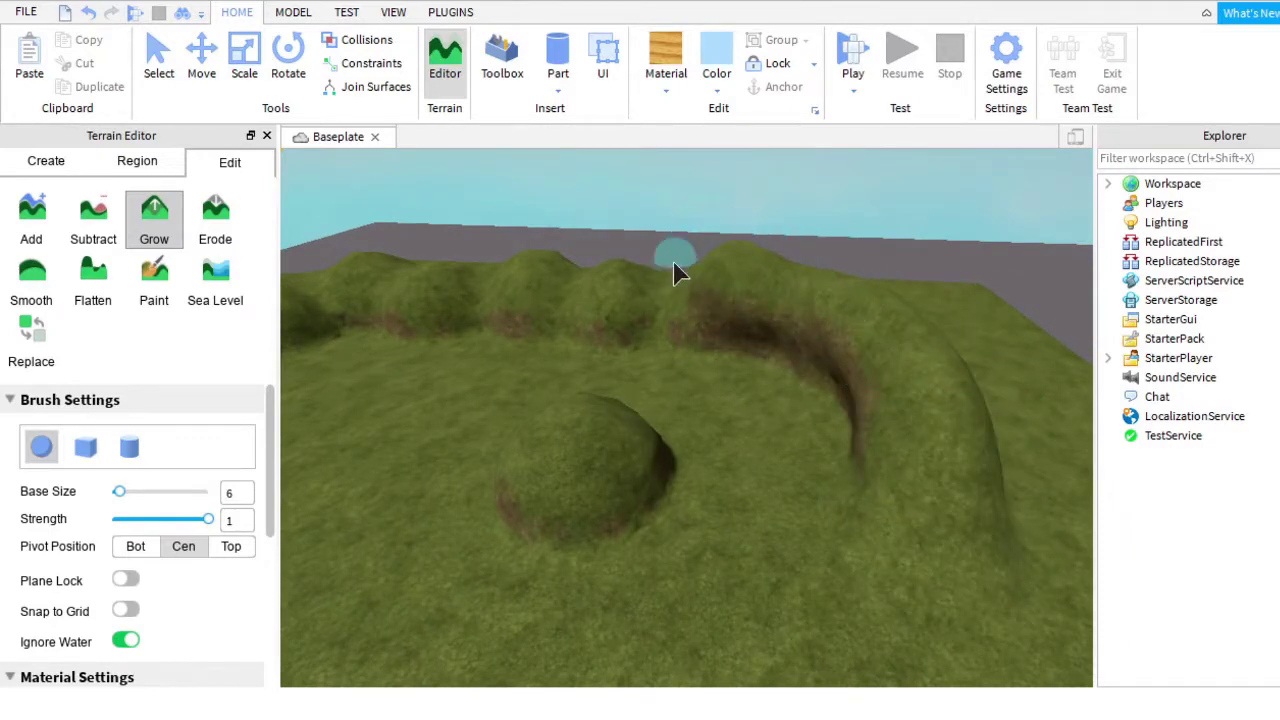
right_drag(675, 272, 722, 327)
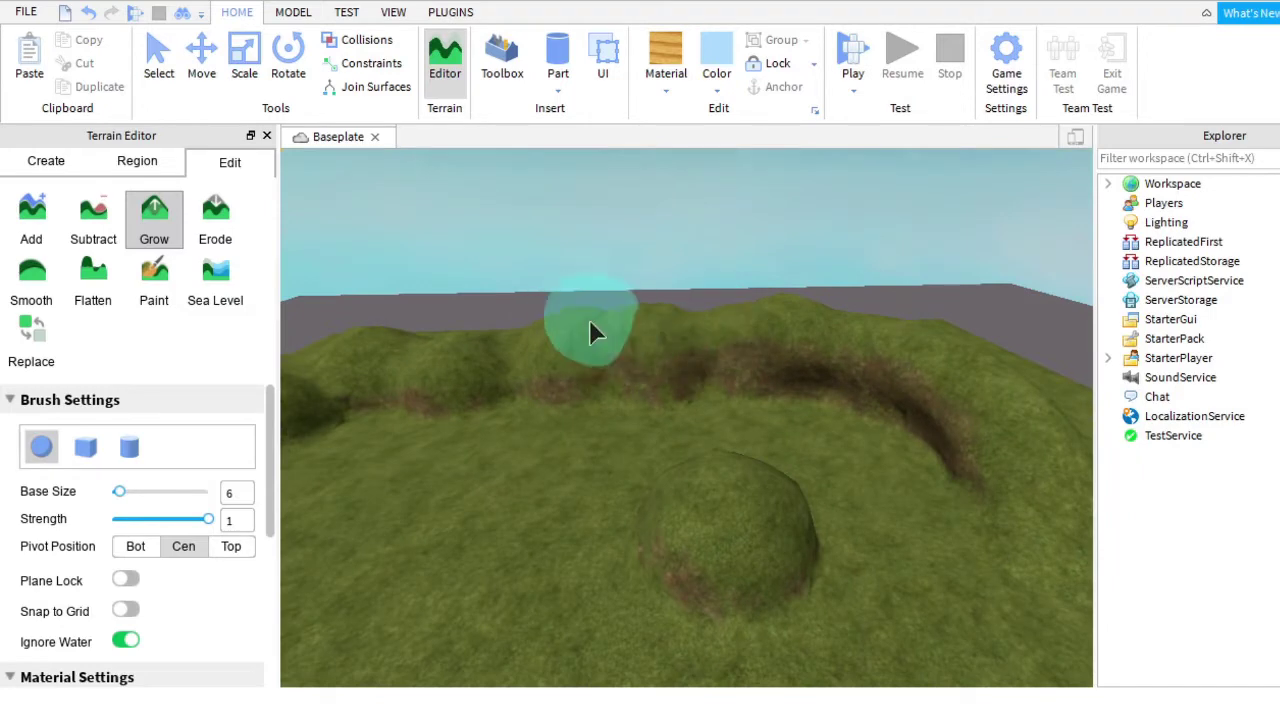
mouse_move(590, 332)
right_down()
mouse_move(500, 343)
mouse_move(673, 314)
right_up()
Raise the mounds on the opposite arm of the ridge and merge them into one tall wall.
right_drag(557, 305, 640, 325)
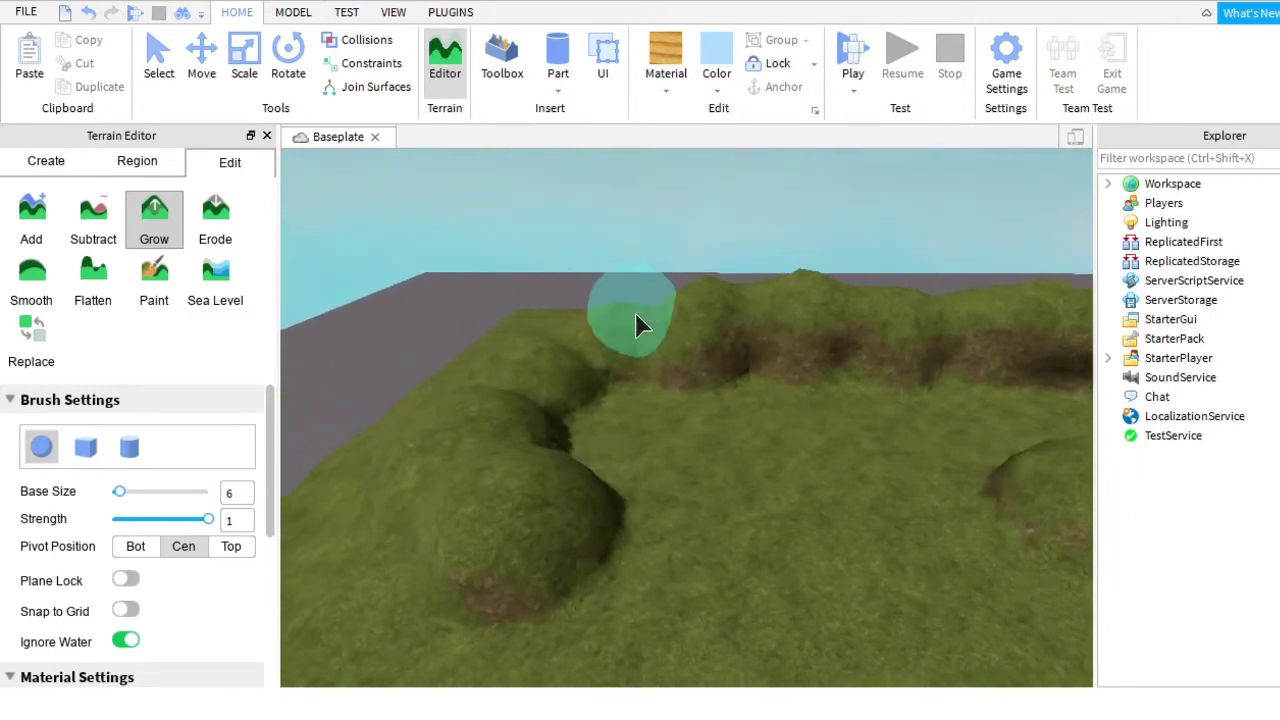
mouse_move(530, 347)
mouse_down()
mouse_move(486, 398)
mouse_move(498, 500)
mouse_move(565, 285)
mouse_move(569, 304)
mouse_move(478, 418)
mouse_up()
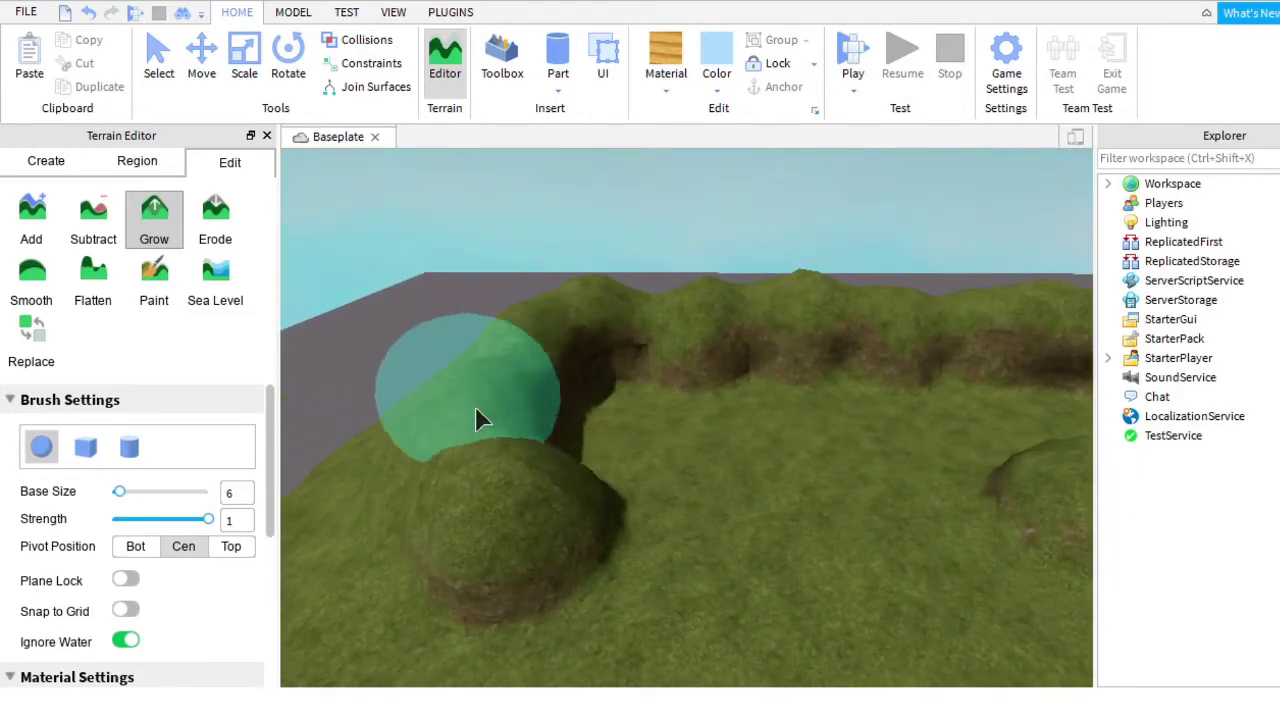
mouse_move(594, 285)
right_down()
mouse_move(506, 386)
mouse_move(611, 114)
mouse_move(471, 320)
right_up()
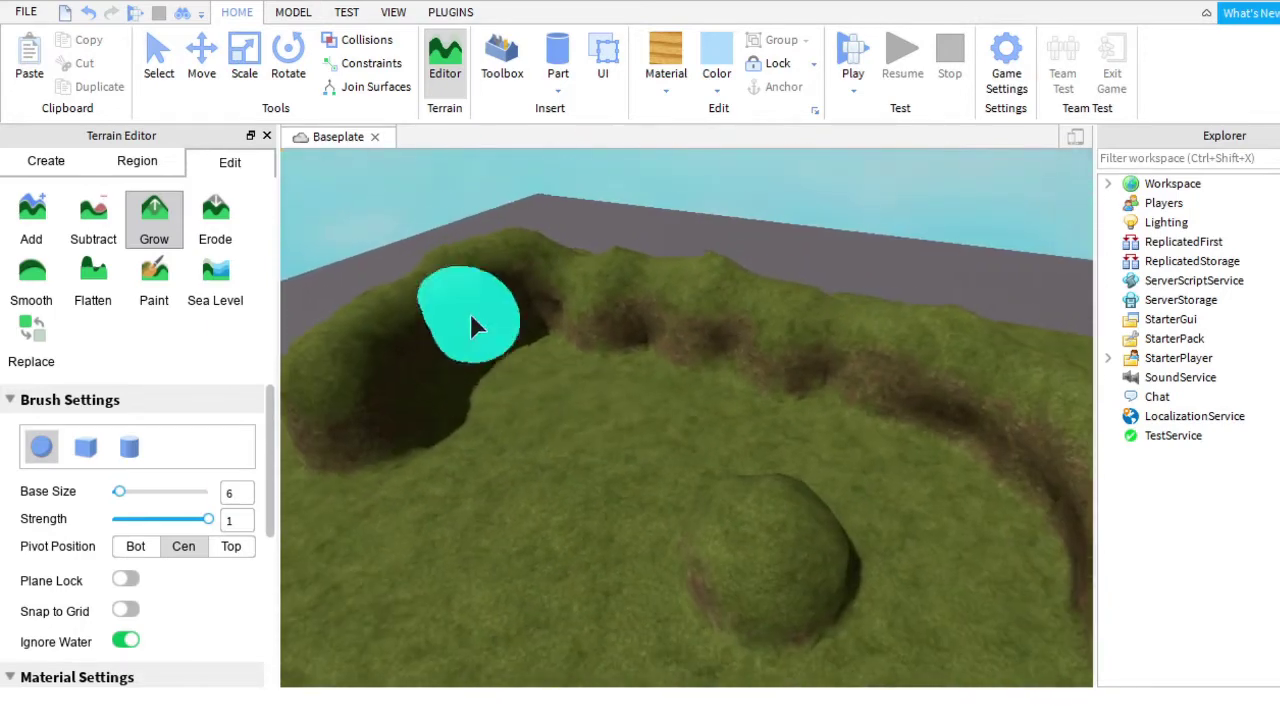
Grow the inner face of the ridge outward into an overhang that joins the separate mound.
mouse_move(615, 452)
right_down()
mouse_move(814, 457)
mouse_move(663, 443)
right_up()
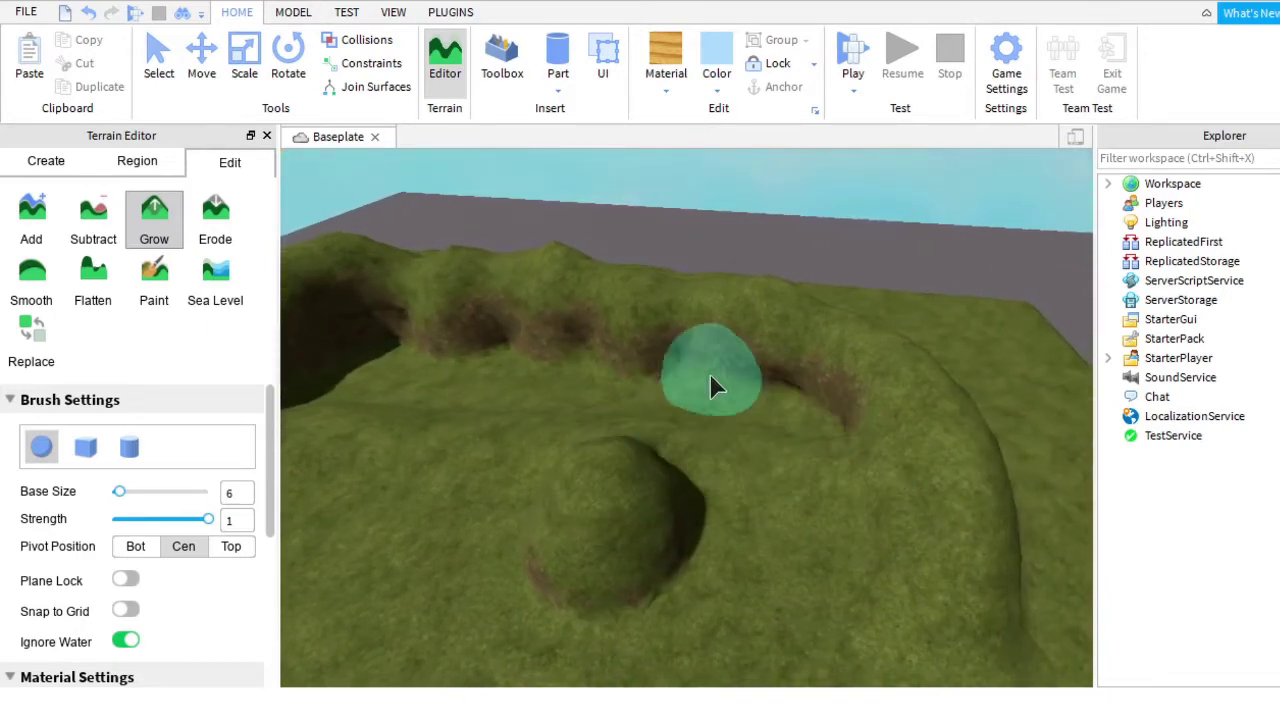
mouse_move(683, 372)
right_down()
mouse_move(760, 378)
mouse_move(603, 360)
mouse_move(589, 323)
mouse_move(710, 300)
mouse_move(643, 328)
mouse_move(866, 363)
mouse_move(697, 355)
right_up()
mouse_move(465, 338)
mouse_down()
mouse_move(670, 328)
mouse_move(840, 372)
mouse_up()
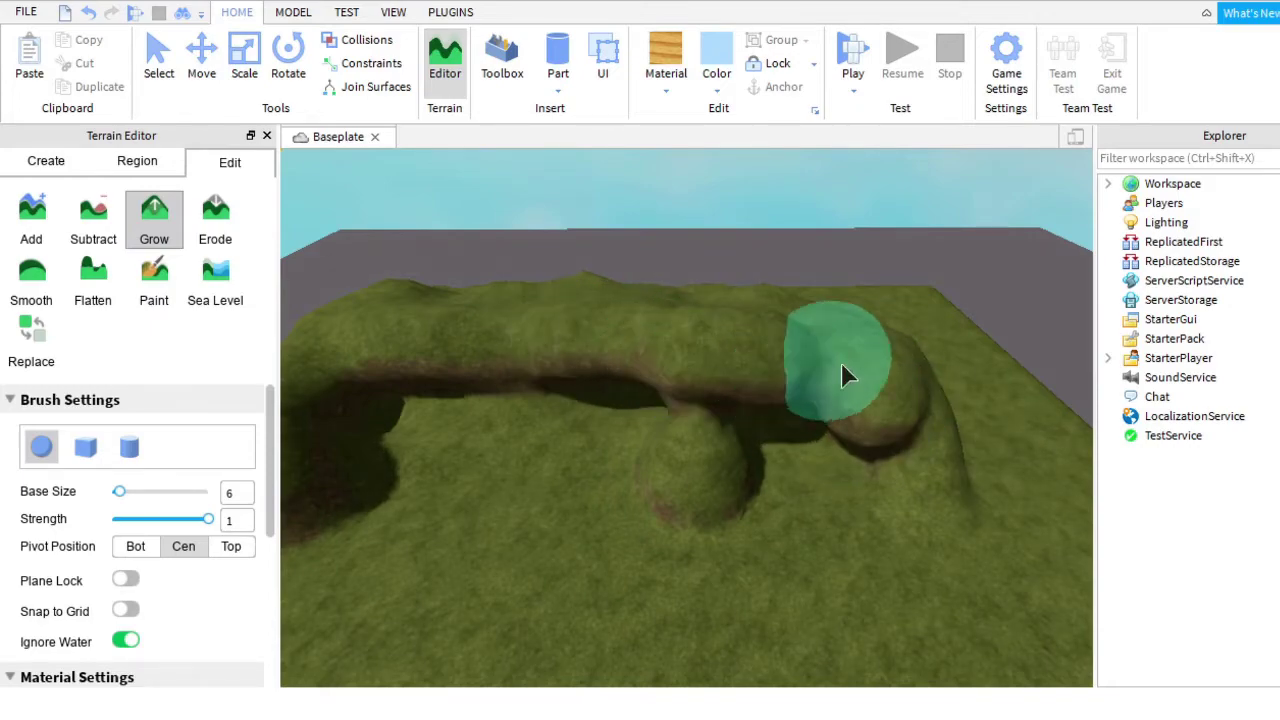
mouse_move(847, 375)
right_down()
mouse_move(931, 409)
mouse_move(762, 383)
right_up()
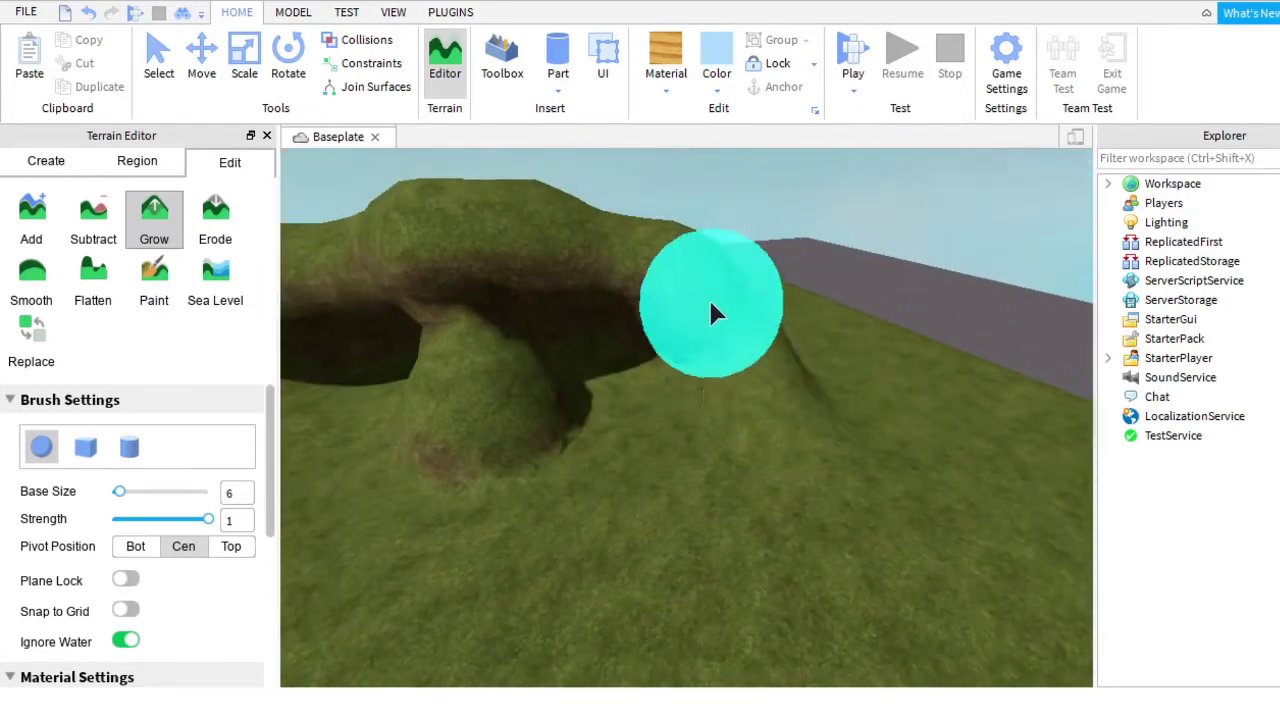
Build up the ends and crest of the ridge with the Grow brush to form higher hills.
mouse_move(808, 466)
right_down()
mouse_move(832, 357)
mouse_move(846, 528)
mouse_move(803, 377)
mouse_move(648, 344)
right_up()
drag(648, 344, 679, 309)
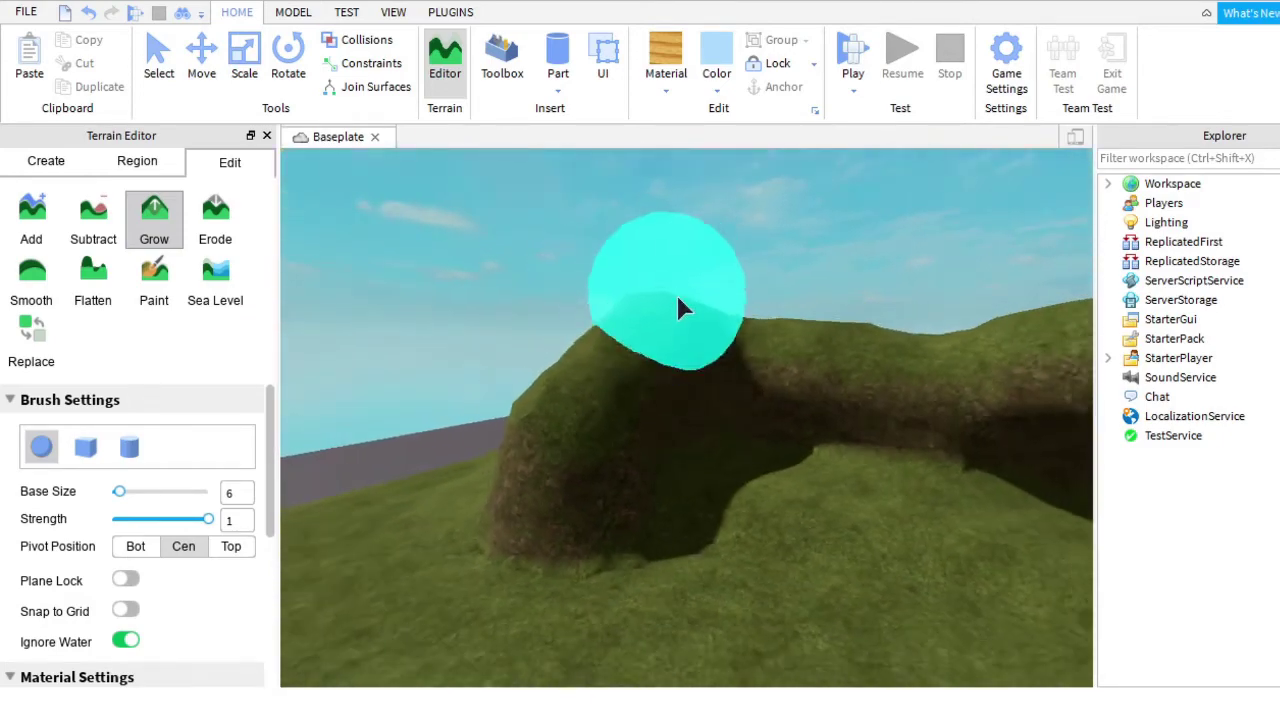
mouse_move(628, 306)
right_down()
mouse_move(568, 303)
mouse_move(852, 302)
mouse_move(720, 306)
mouse_move(769, 303)
mouse_move(545, 385)
mouse_move(620, 391)
mouse_move(603, 358)
right_up()
scroll(769, 303, down, 5)
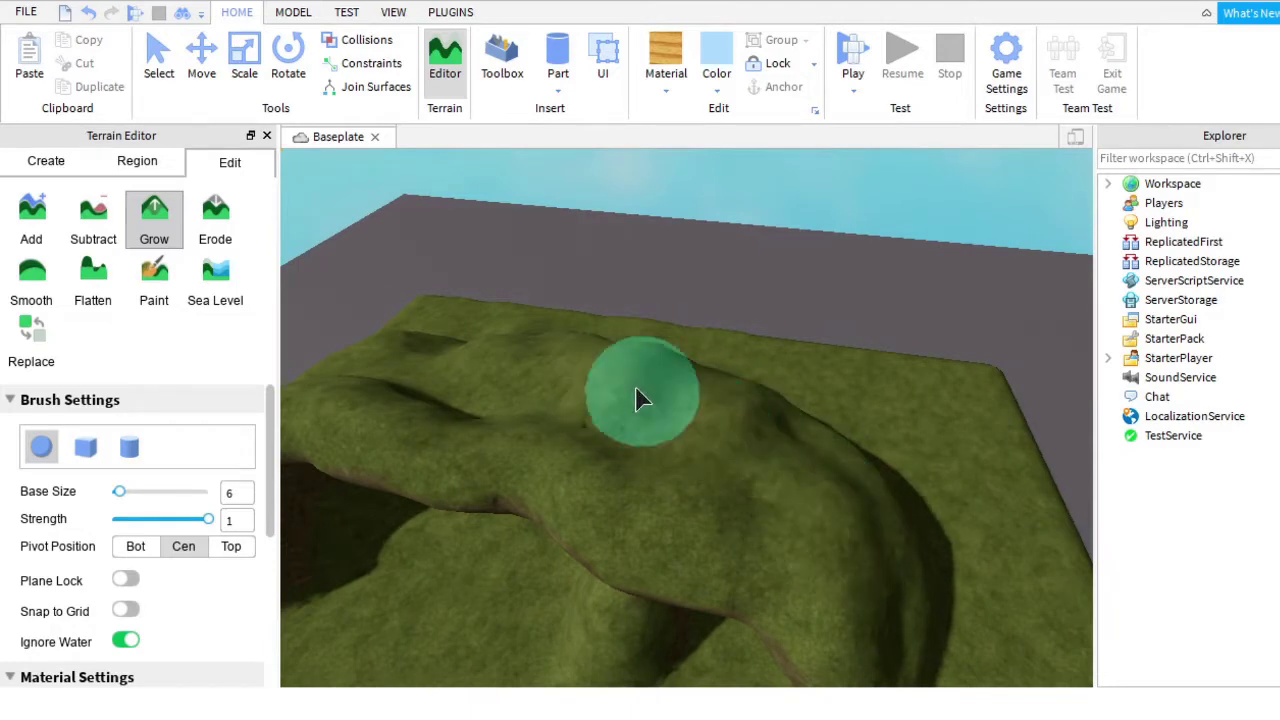
Grow the shaded slopes and hollows of the ridge to thicken the hill near the field's edge.
scroll(695, 423, up, 3)
right_drag(695, 423, 612, 377)
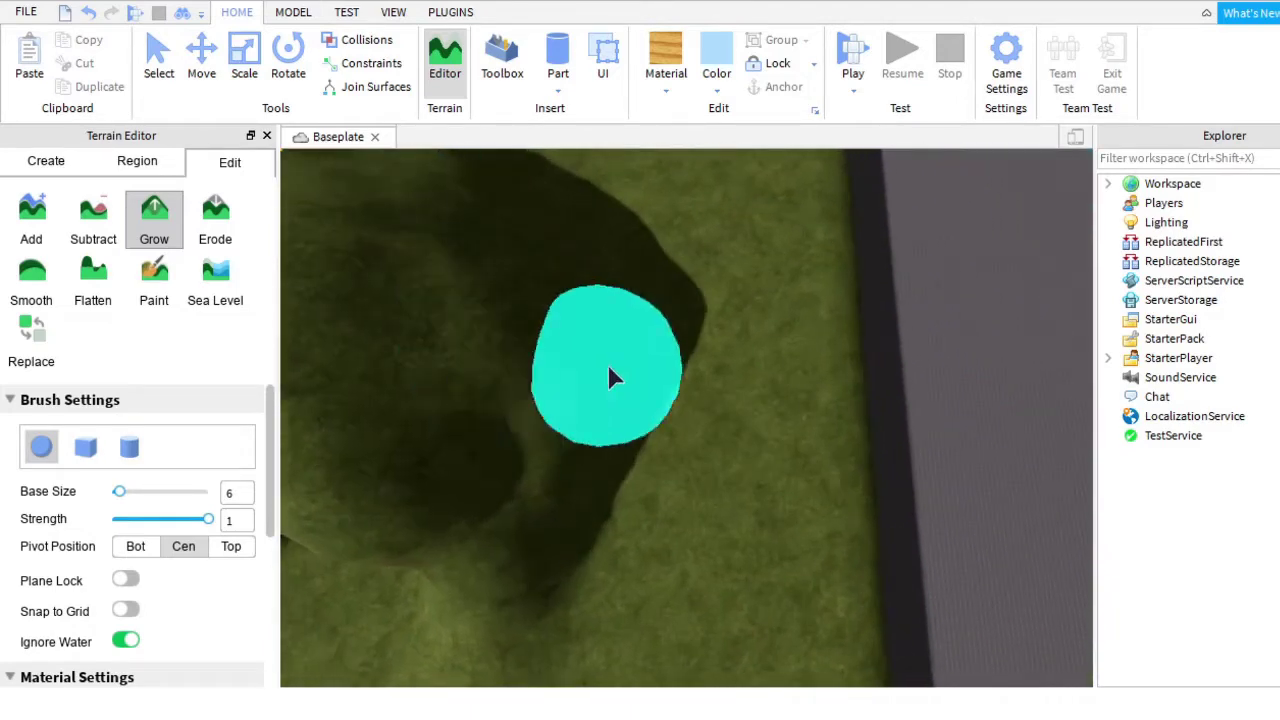
mouse_move(477, 437)
mouse_down()
mouse_move(757, 478)
mouse_move(672, 477)
mouse_move(600, 422)
mouse_move(707, 447)
mouse_move(552, 466)
mouse_move(695, 595)
mouse_move(834, 581)
mouse_up()
right_drag(834, 581, 776, 442)
mouse_move(884, 443)
right_down()
mouse_move(764, 383)
mouse_move(815, 418)
right_up()
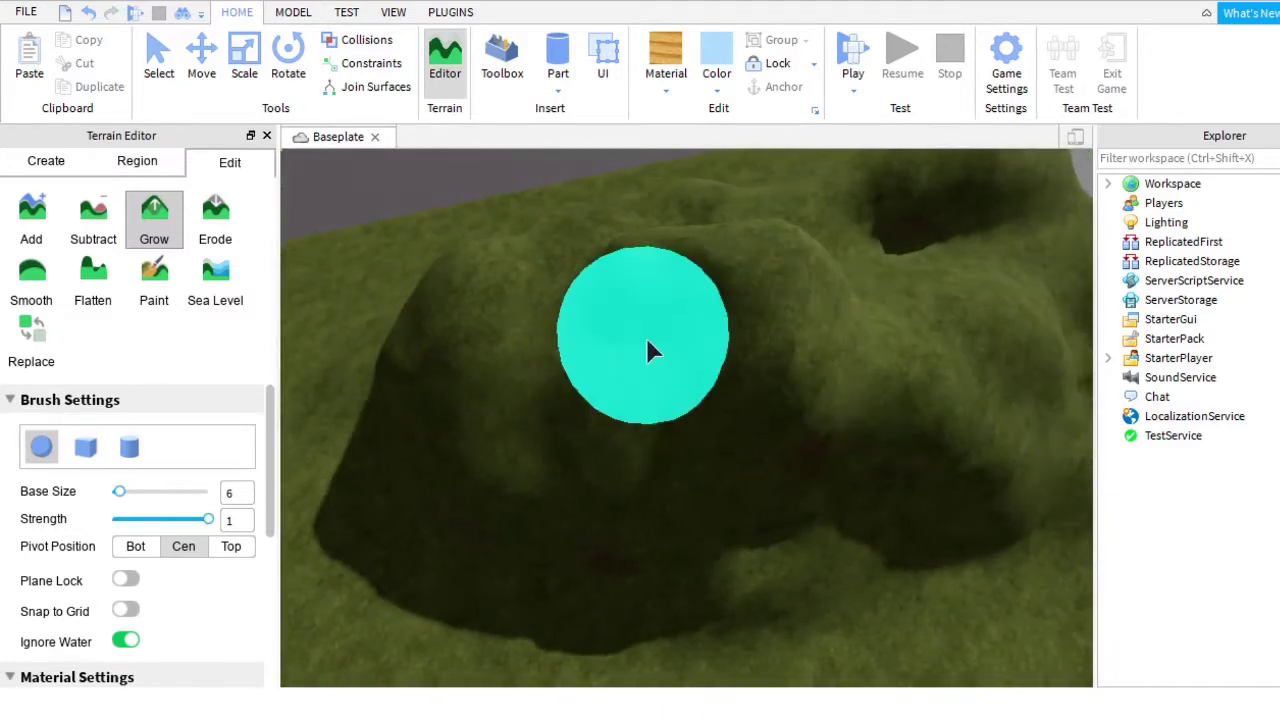
Set the Grow brush to size 4 and strength 0.6 and fill out the hill's hollows and slopes.
right_drag(651, 351, 371, 343)
click(155, 520)
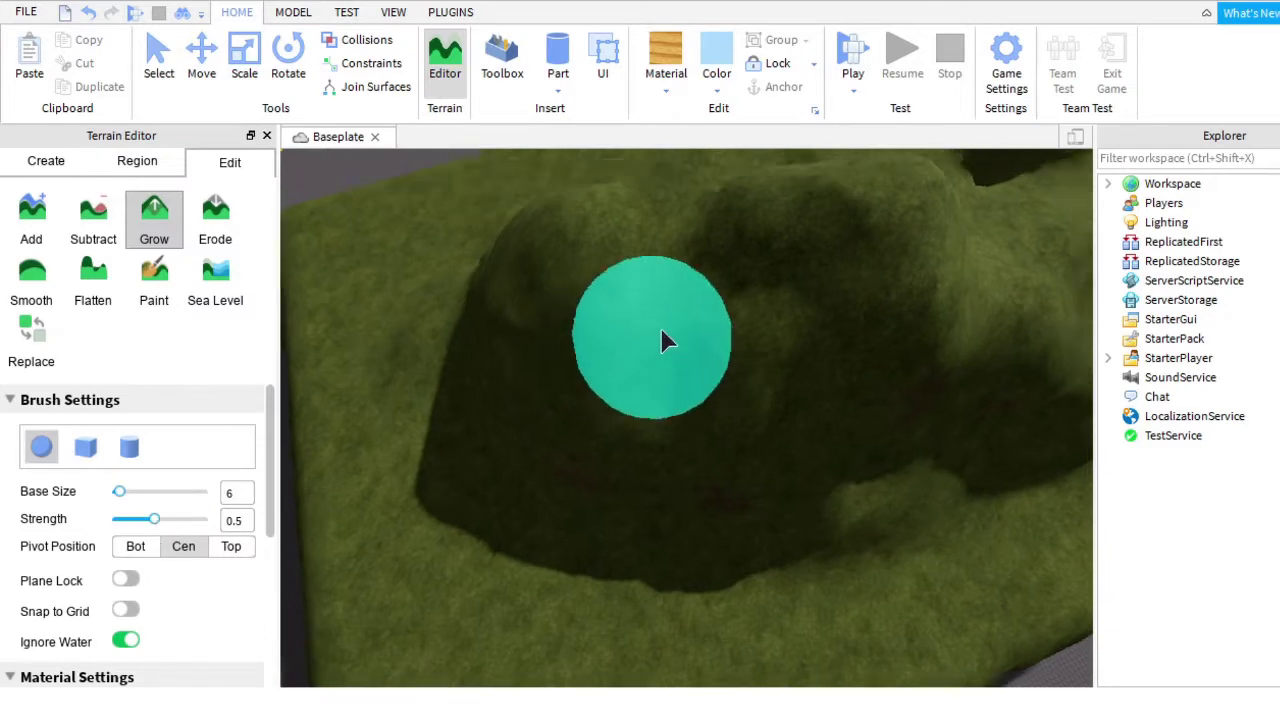
right_drag(666, 337, 620, 340)
right_drag(437, 447, 551, 320)
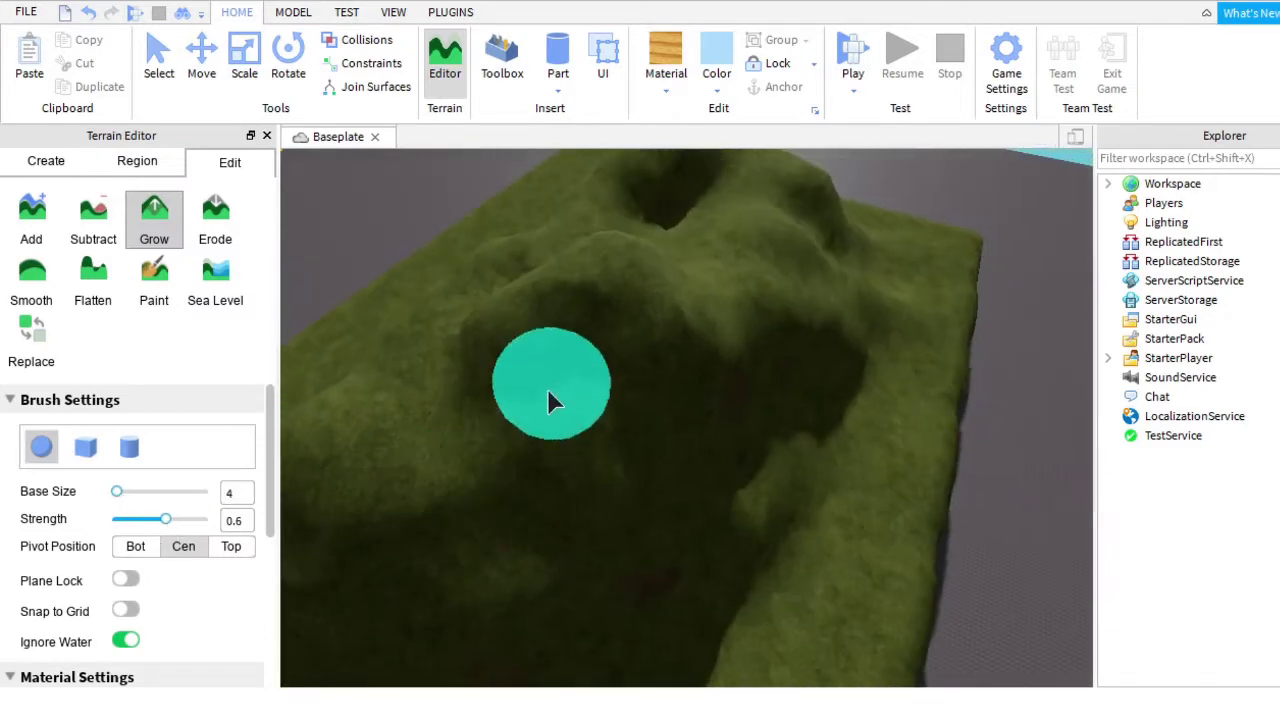
mouse_move(417, 474)
right_down()
mouse_move(650, 443)
mouse_move(706, 514)
mouse_move(726, 420)
mouse_move(646, 500)
mouse_move(560, 558)
right_up()
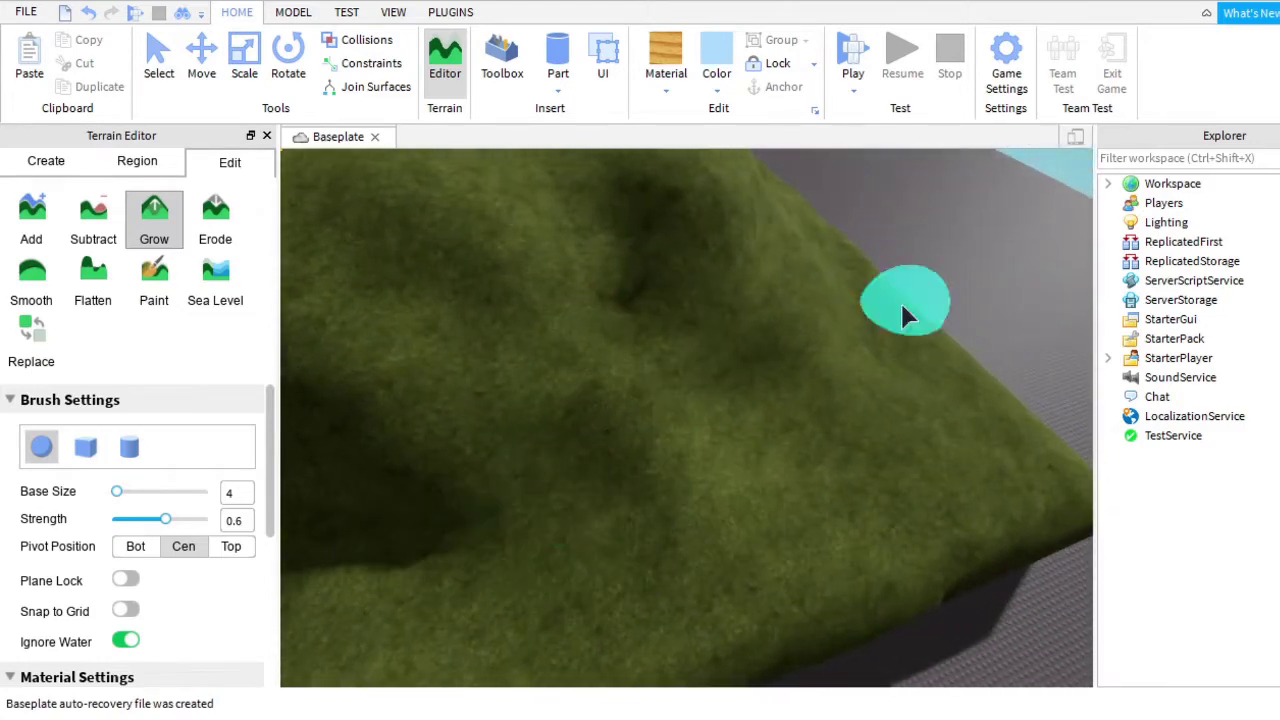
mouse_move(903, 312)
right_down()
mouse_move(631, 489)
mouse_move(846, 380)
mouse_move(789, 377)
mouse_move(836, 418)
mouse_move(706, 429)
mouse_move(779, 557)
right_up()
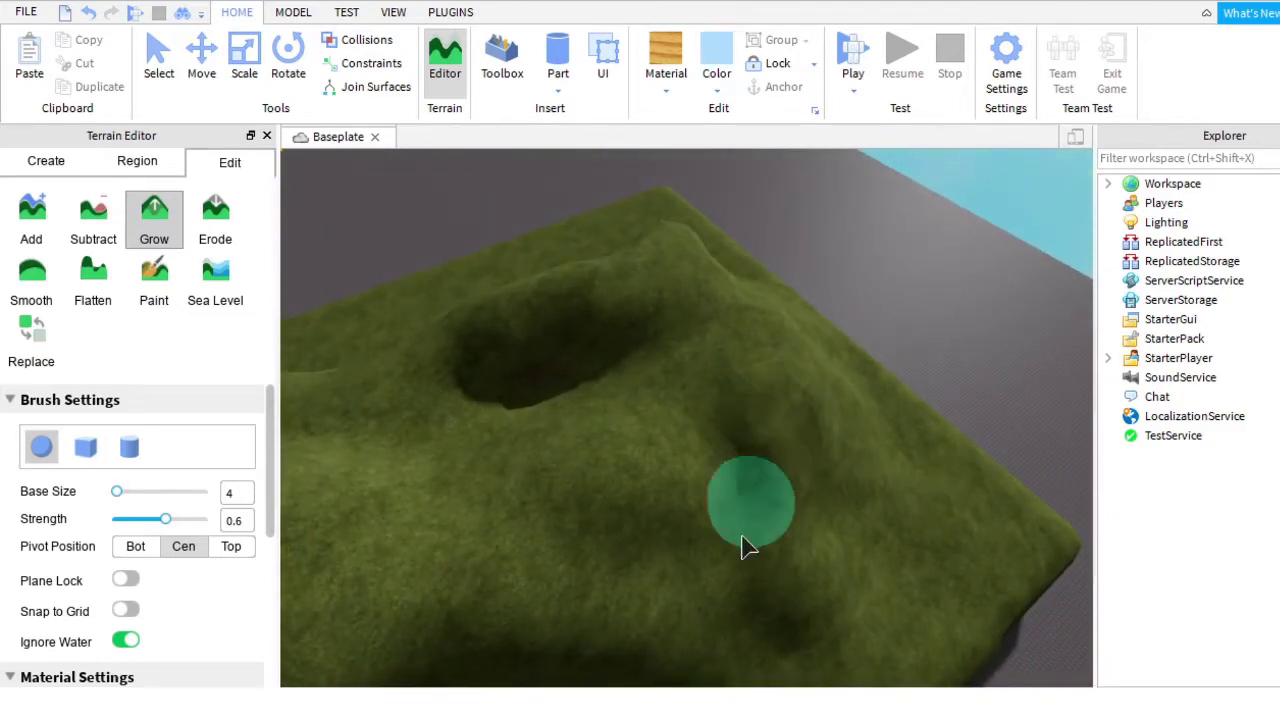
mouse_move(770, 423)
right_down()
mouse_move(682, 466)
mouse_move(822, 527)
right_up()
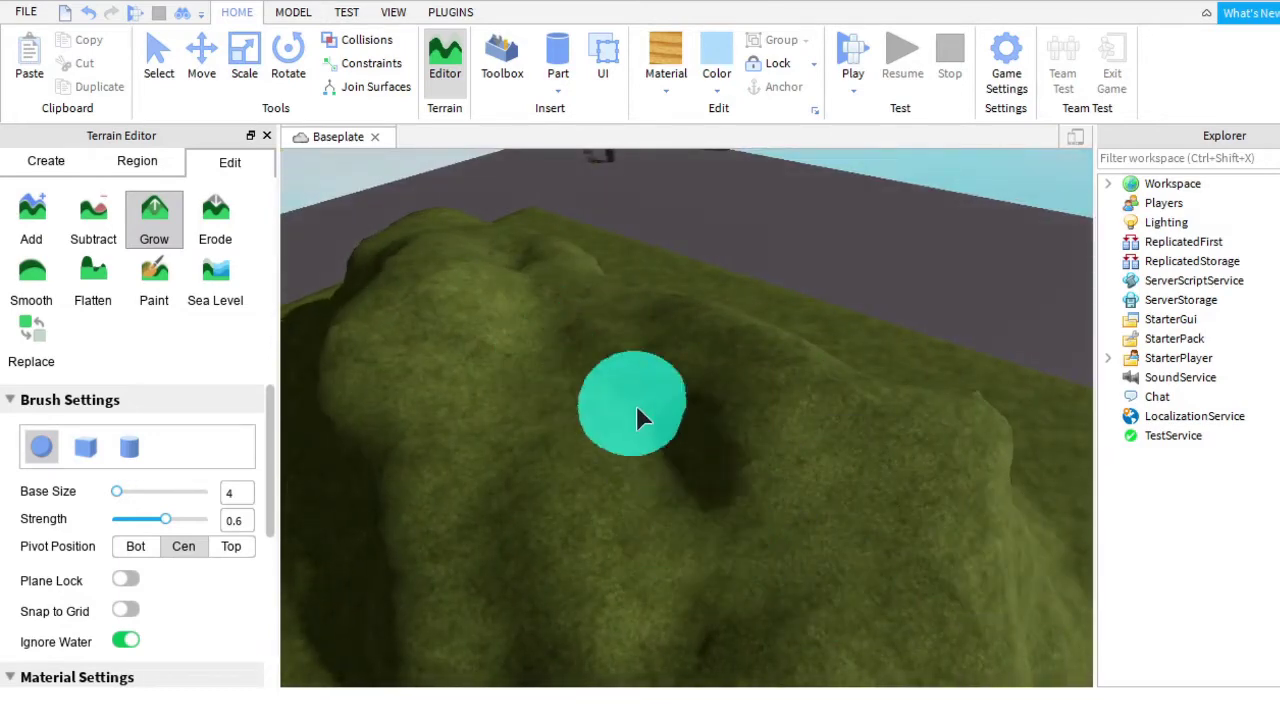
Grow the top and inner wall of the hills into a tall, continuous cliff with the size 4 brush.
mouse_move(674, 471)
right_down()
mouse_move(651, 246)
mouse_move(651, 517)
mouse_move(694, 532)
mouse_move(641, 508)
mouse_move(643, 460)
mouse_move(740, 346)
mouse_move(703, 405)
mouse_move(489, 415)
right_up()
mouse_move(485, 410)
mouse_down()
mouse_move(596, 380)
mouse_move(704, 403)
mouse_move(777, 448)
mouse_move(612, 400)
mouse_move(828, 456)
mouse_move(857, 615)
mouse_up()
mouse_move(857, 615)
right_down()
mouse_move(759, 620)
mouse_move(720, 409)
mouse_move(443, 363)
mouse_move(515, 360)
right_up()
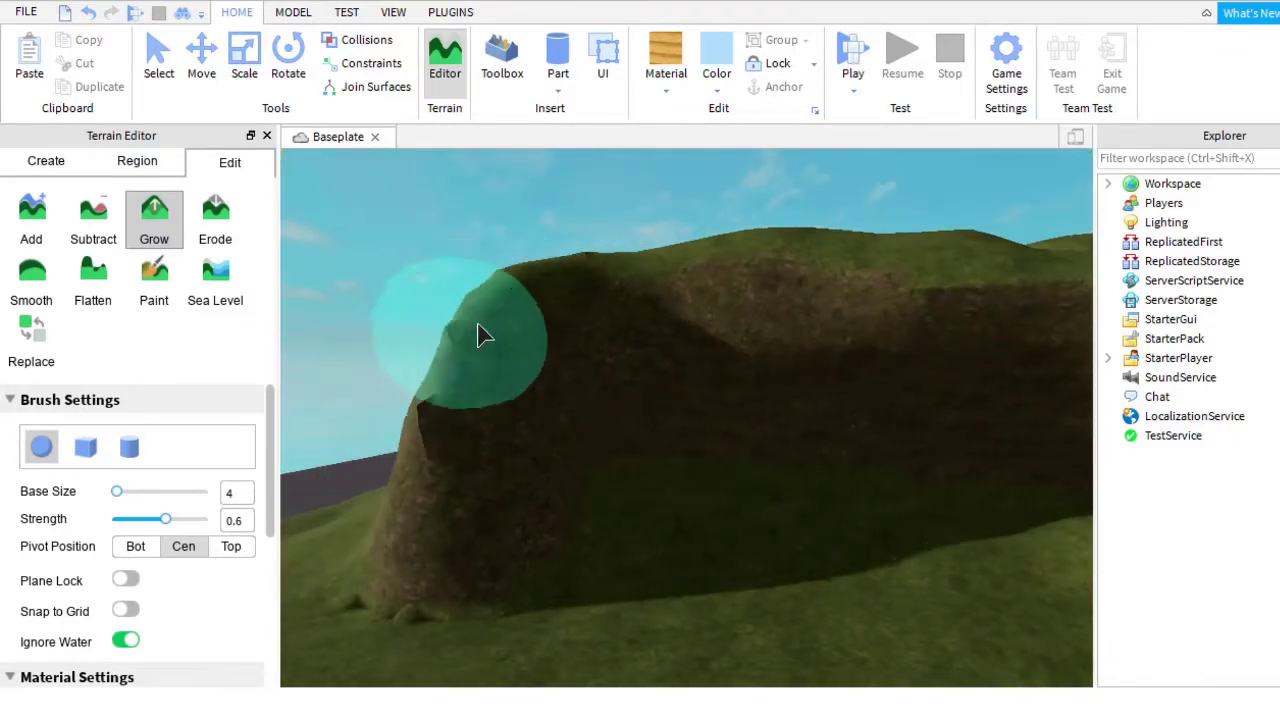
scroll(585, 263, down, 3)
right_drag(820, 335, 757, 309)
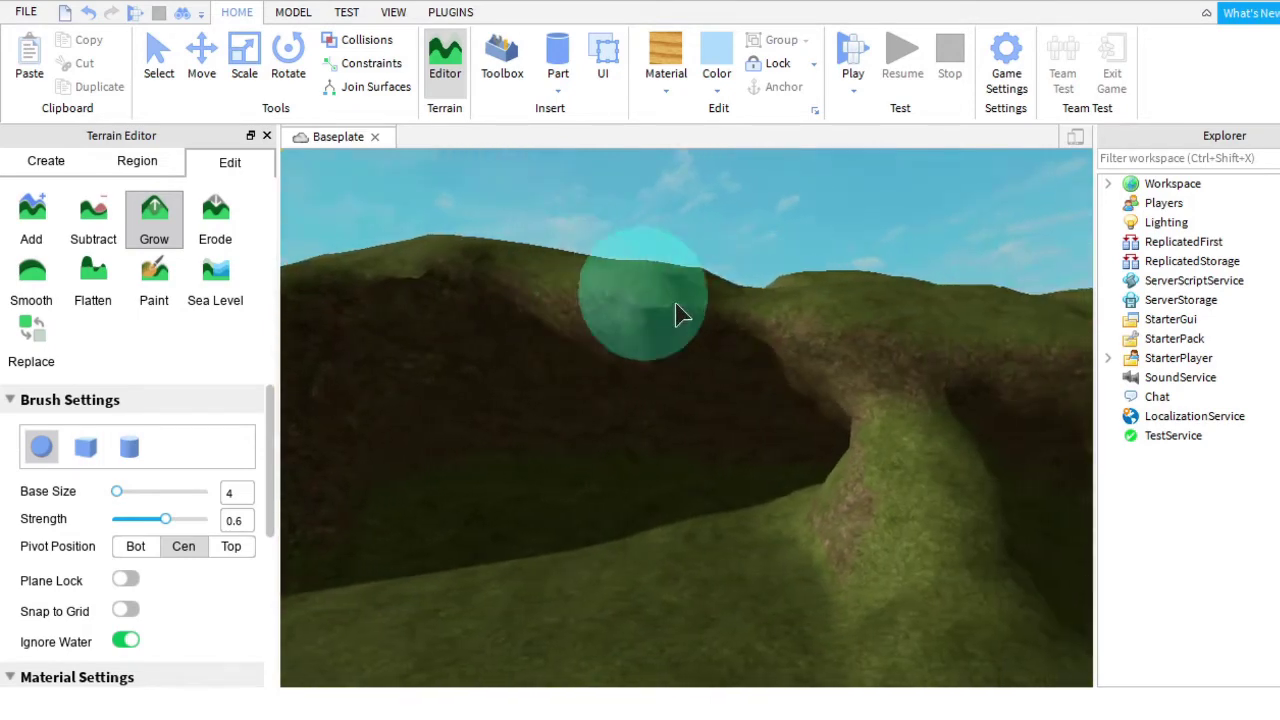
scroll(812, 360, up, 5)
Carve into the inner cliff wall beside the terrain pillar with a small Subtract brush.
click(93, 220)
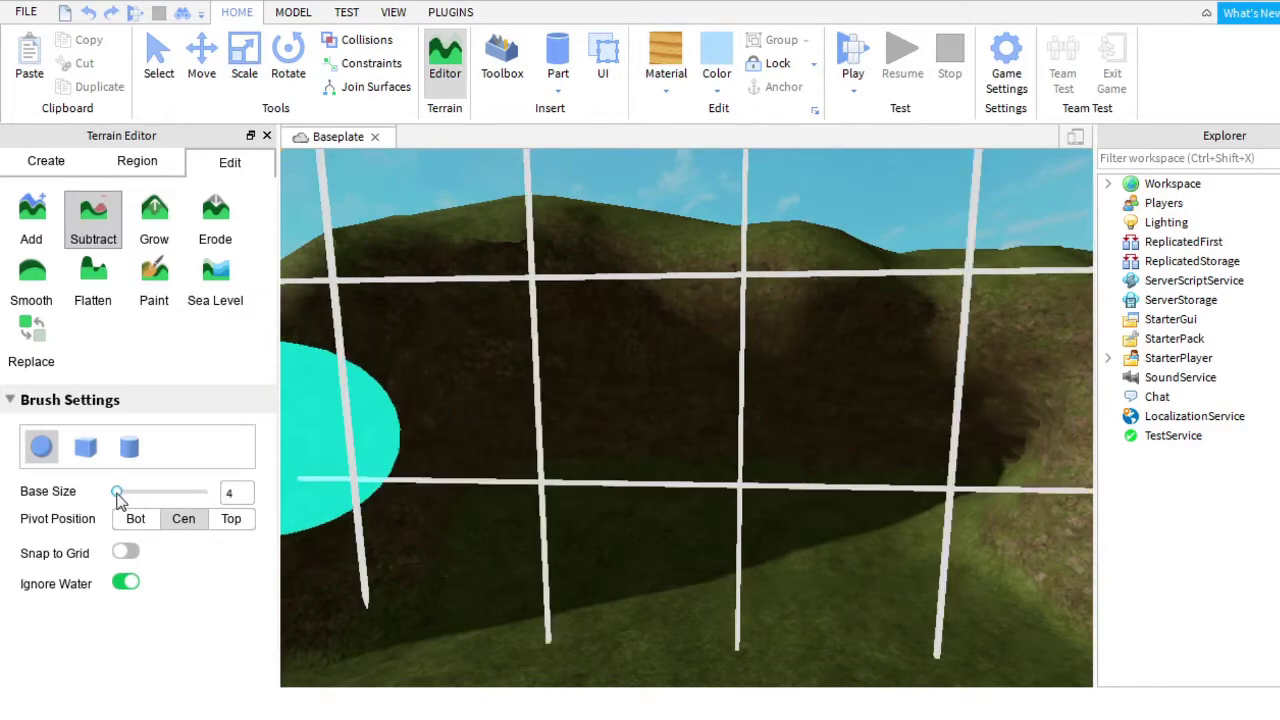
drag(119, 491, 116, 491)
mouse_move(700, 437)
mouse_down()
mouse_move(815, 446)
mouse_move(838, 607)
mouse_move(822, 376)
mouse_move(588, 162)
mouse_up()
Close the Terrain Editor and start the F3X building tools plugin.
click(266, 135)
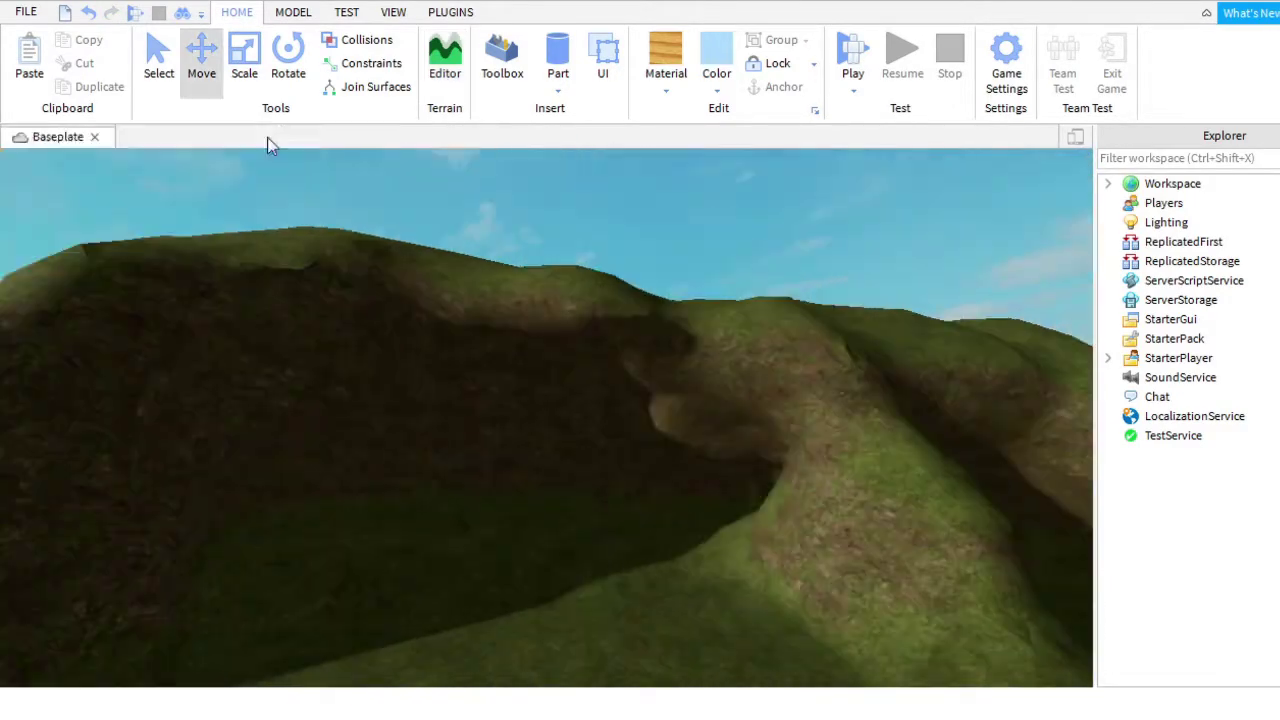
click(450, 12)
click(237, 12)
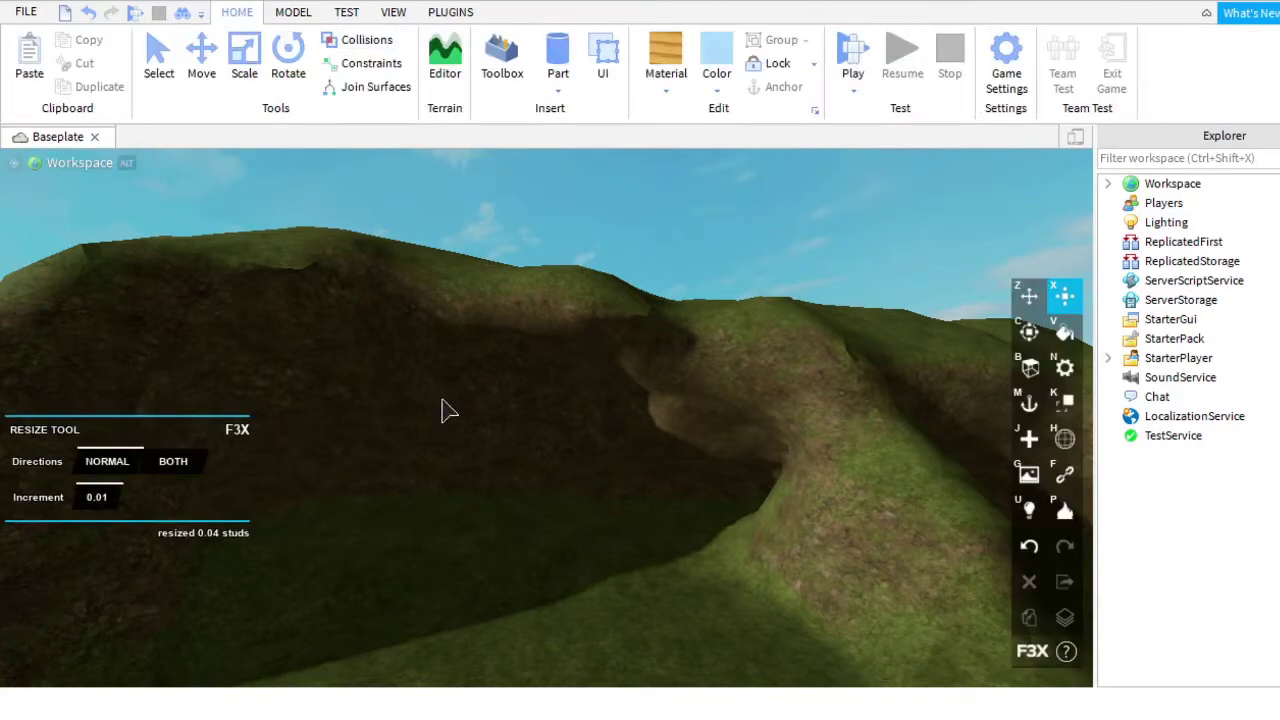
Insert a block part on the grass in front of the inner cliff wall.
scroll(443, 409, up, 5)
click(557, 60)
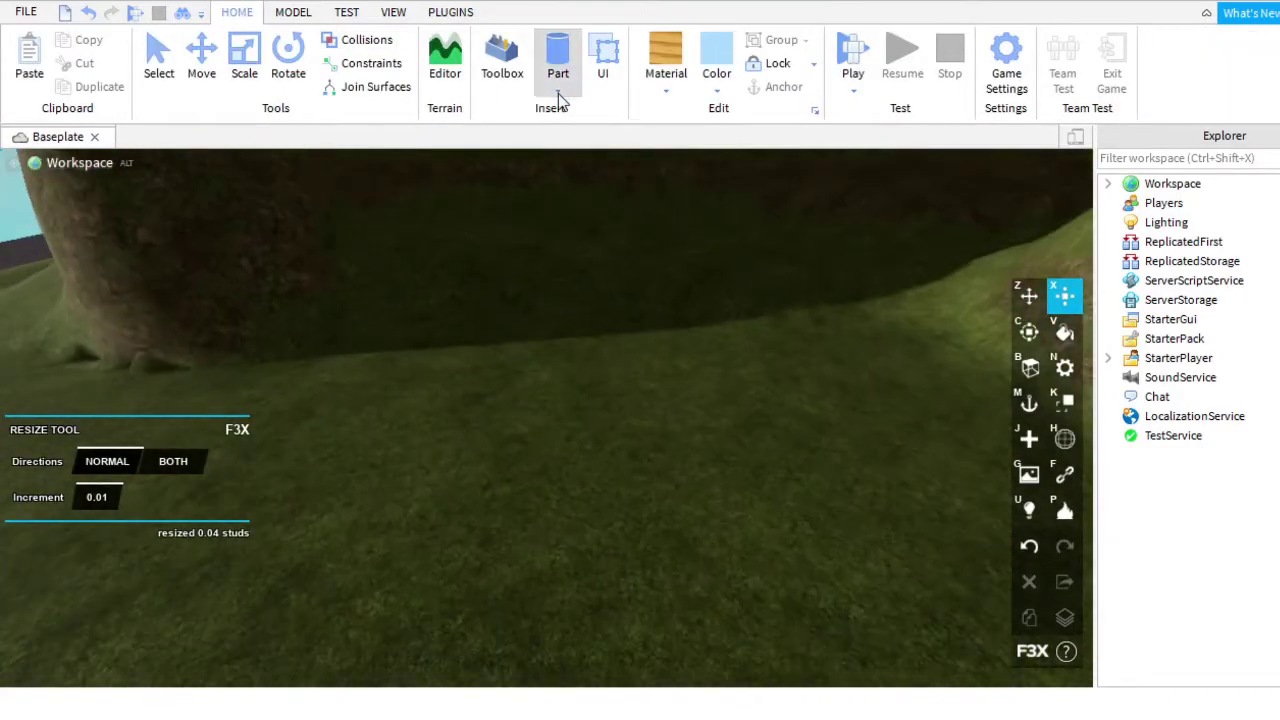
scroll(678, 458, down, 3)
scroll(678, 458, up, 5)
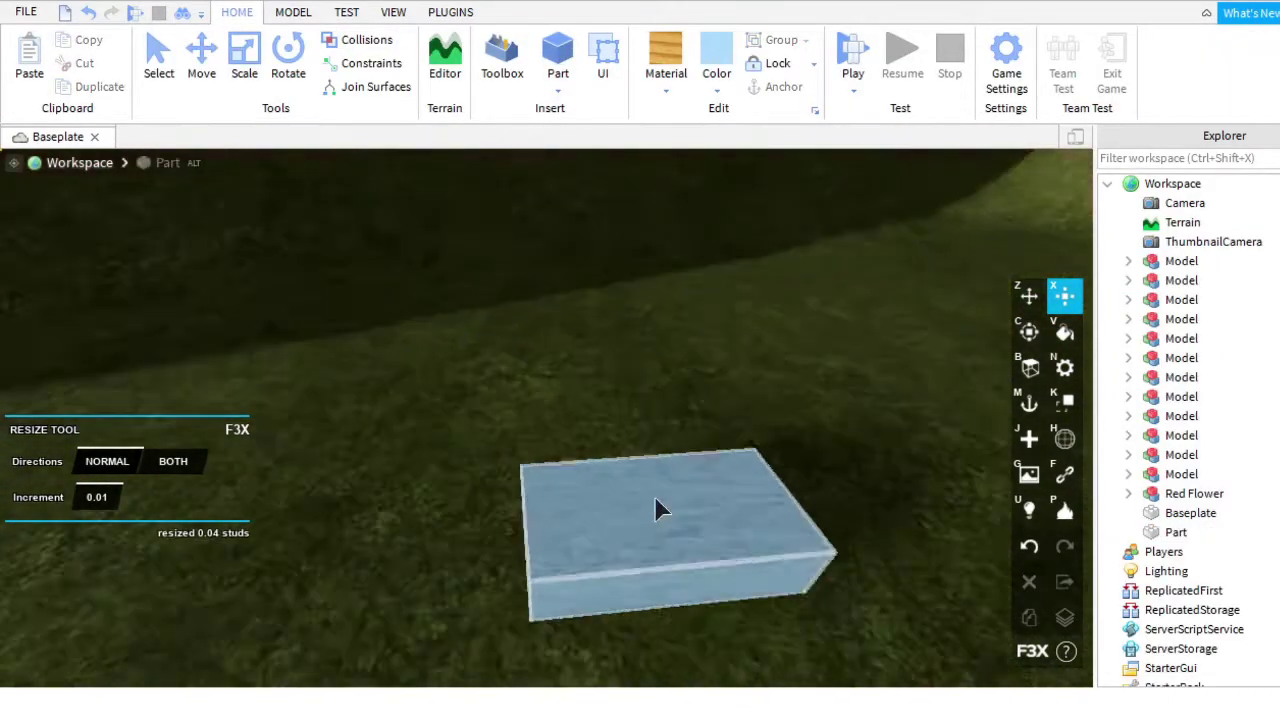
scroll(660, 509, down, 5)
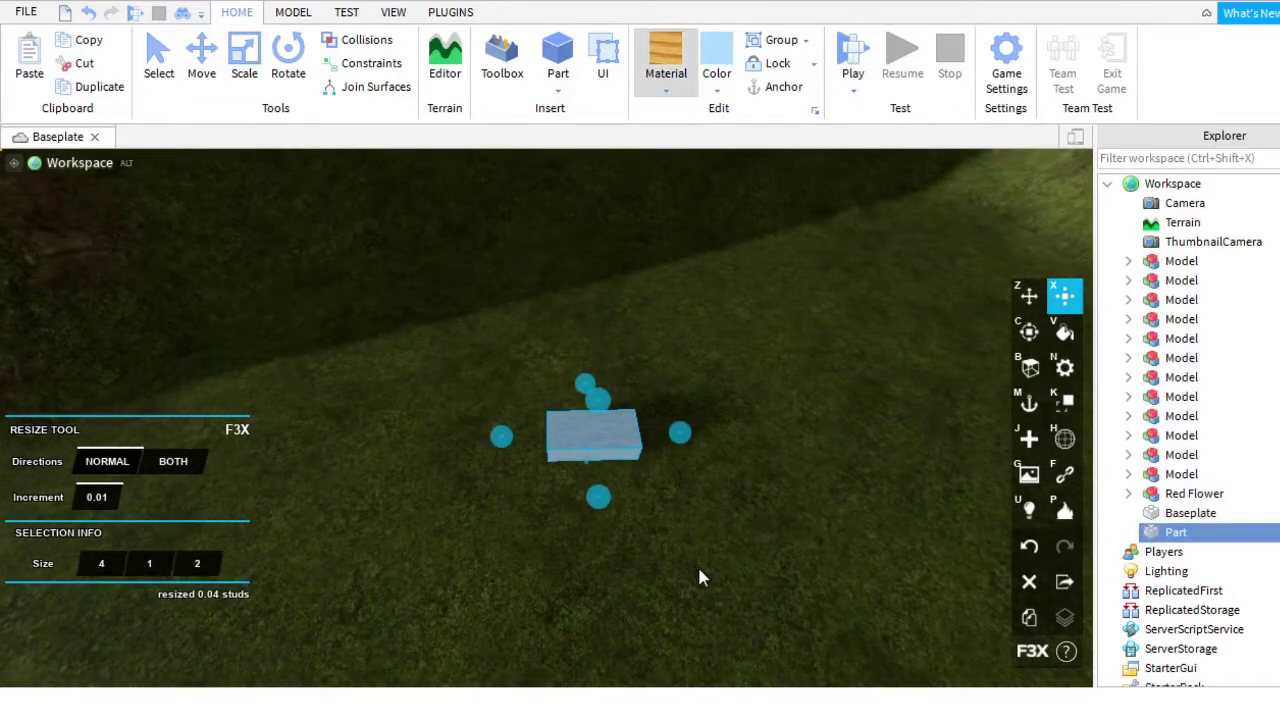
Give the new block a rough stone-like material and a sandy tan colour.
scroll(690, 165, up, 5)
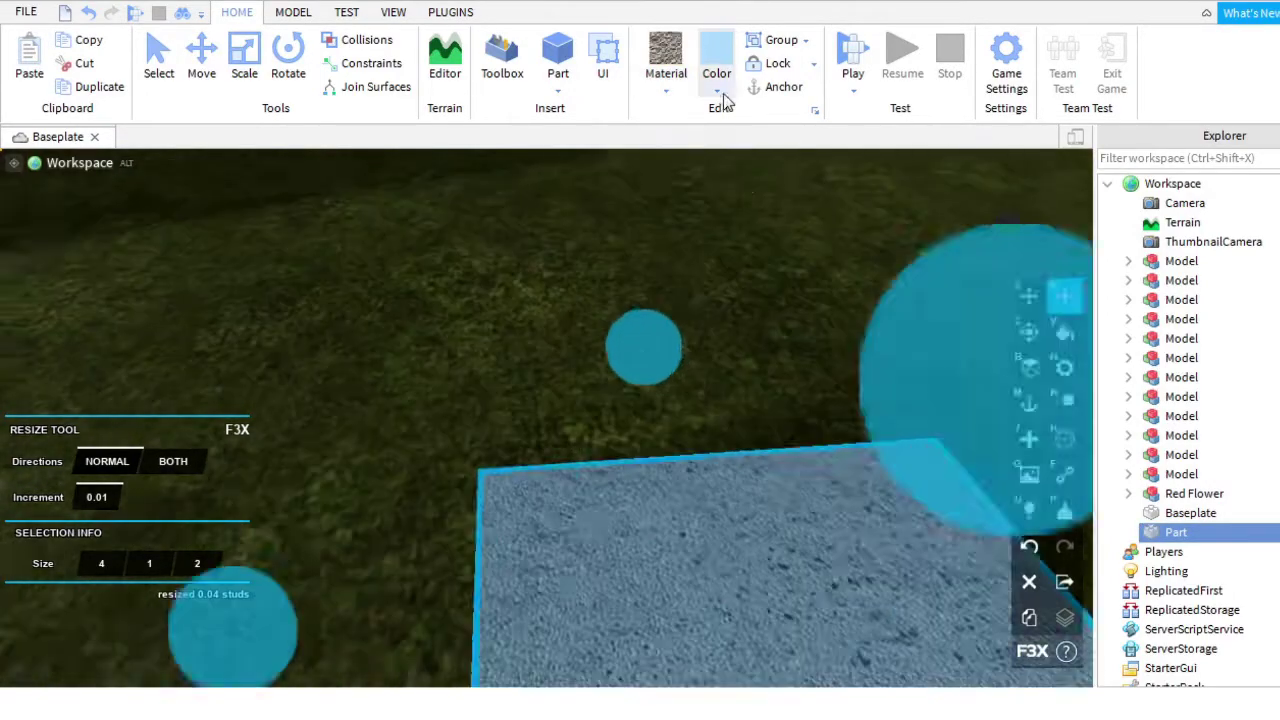
scroll(846, 343, down, 5)
scroll(790, 275, up, 5)
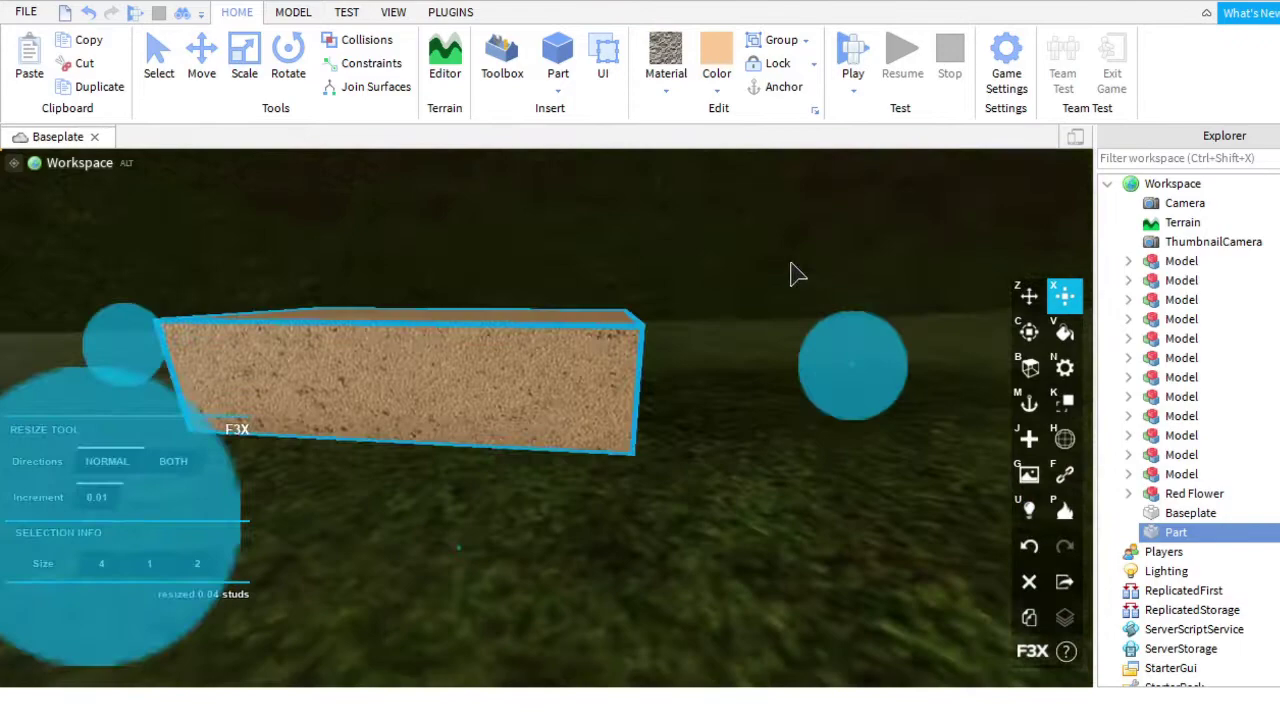
right_drag(790, 275, 880, 285)
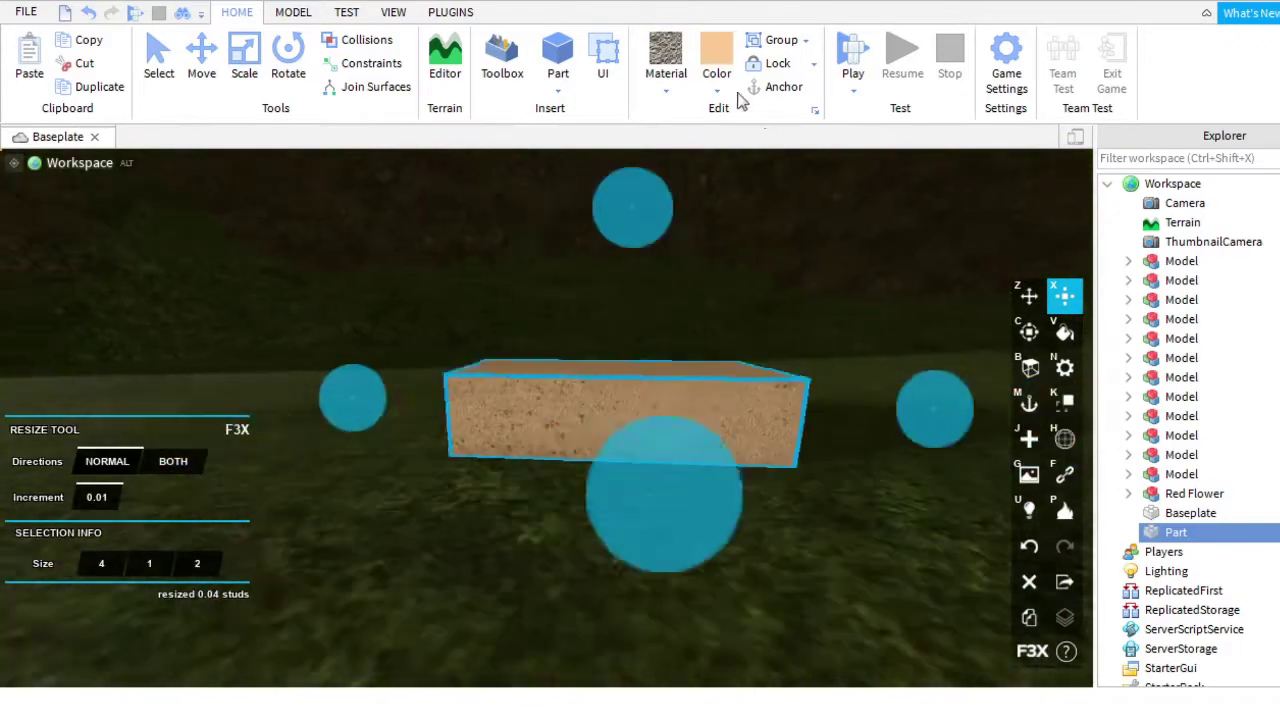
scroll(903, 294, down, 5)
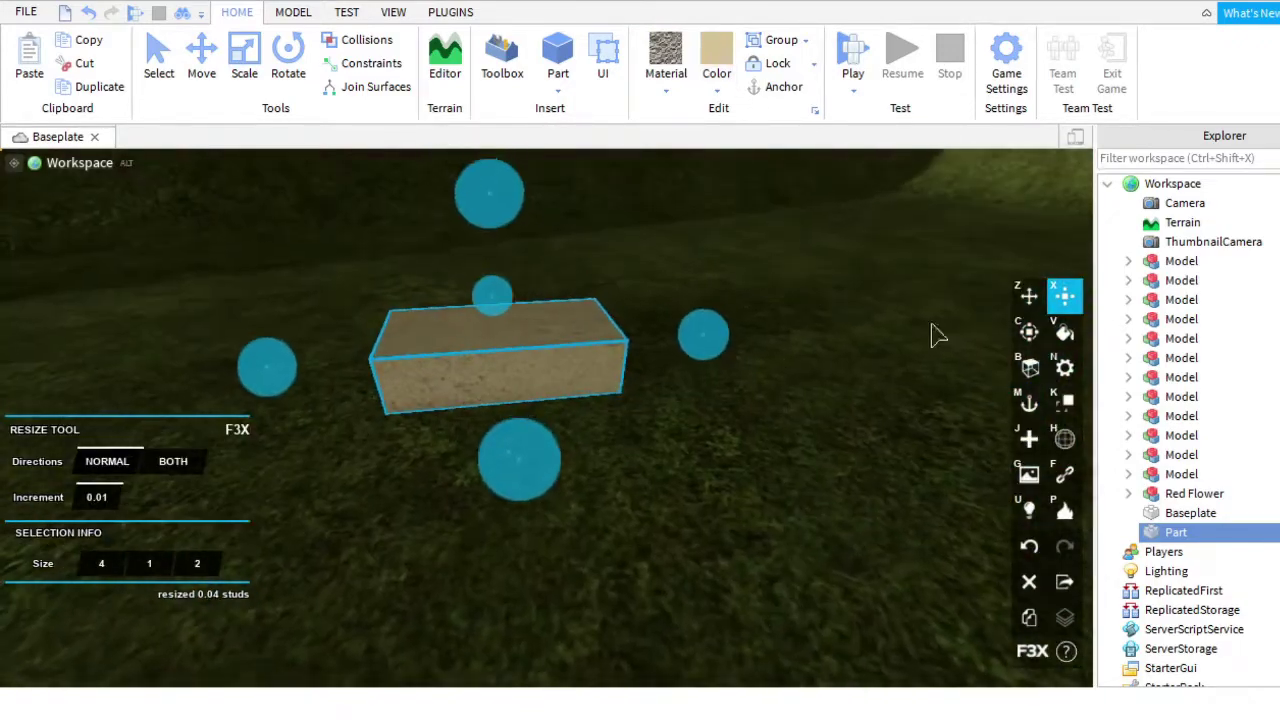
scroll(930, 335, down, 3)
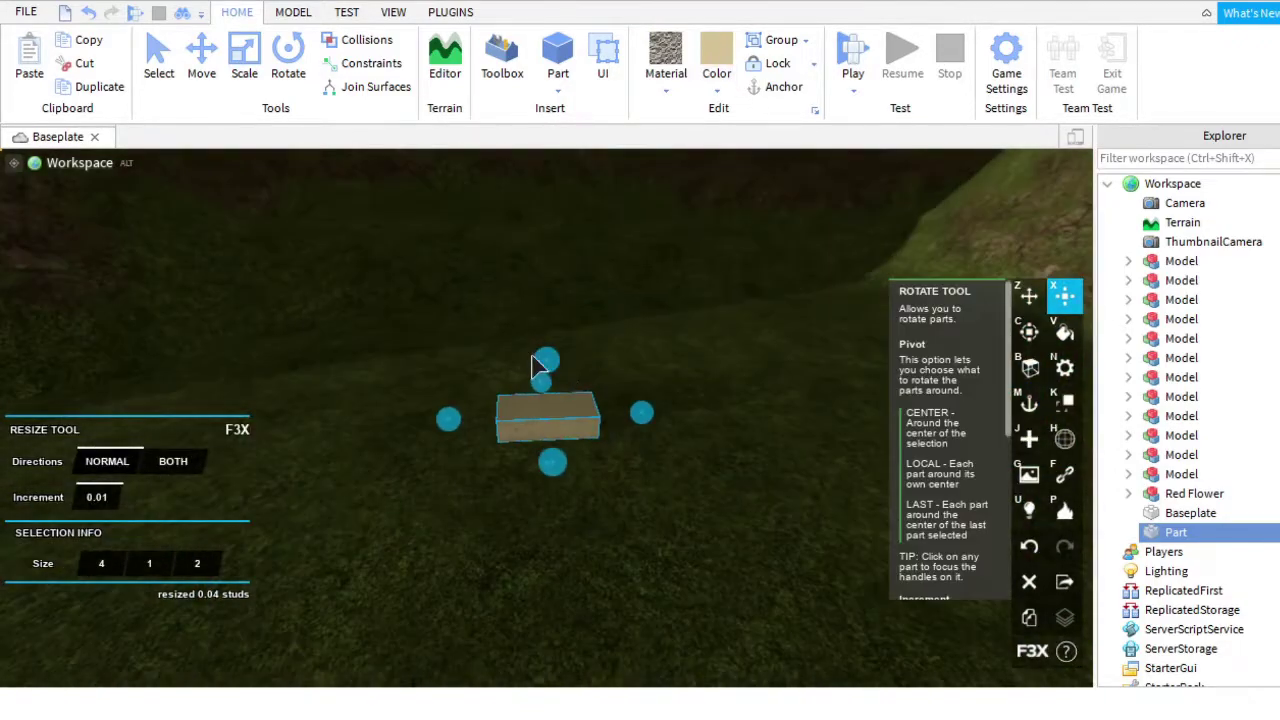
Move the tan block to the cliff base and stretch it to about 112.58 × 5.81 × 2 studs.
click(566, 427)
drag(586, 429, 740, 591)
key(z)
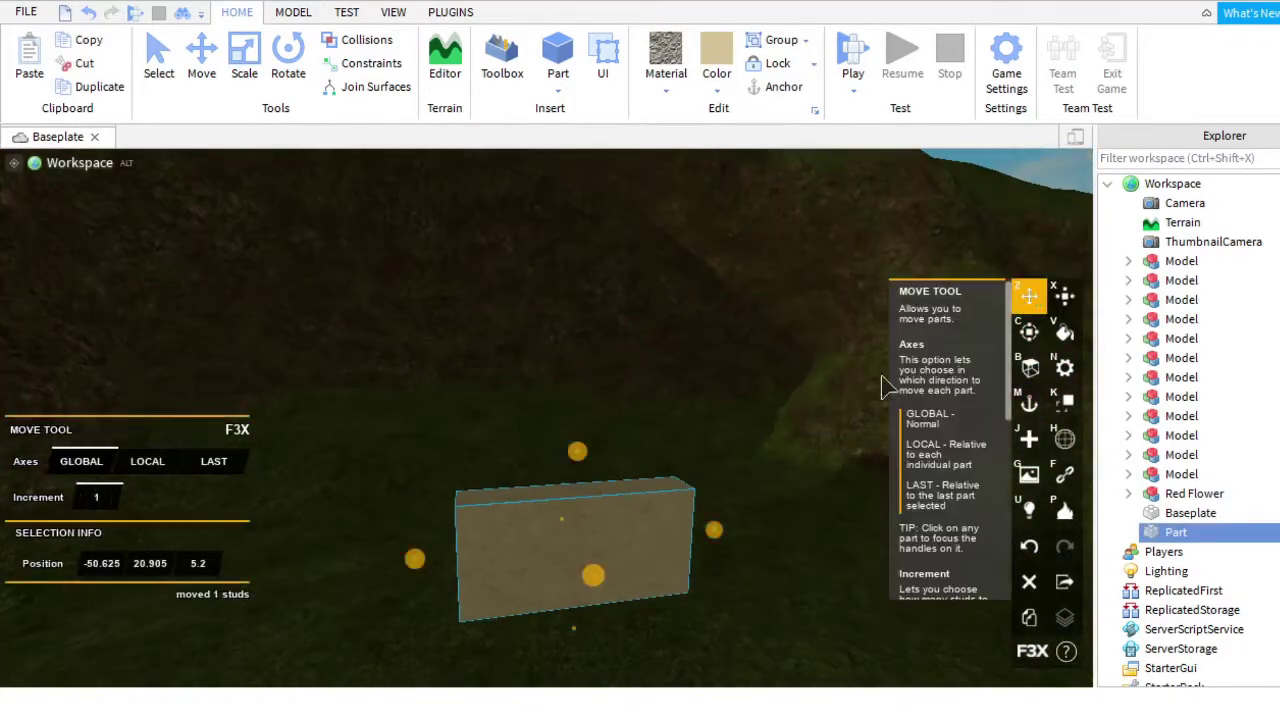
drag(494, 591, 614, 334)
scroll(528, 502, down, 5)
key(x)
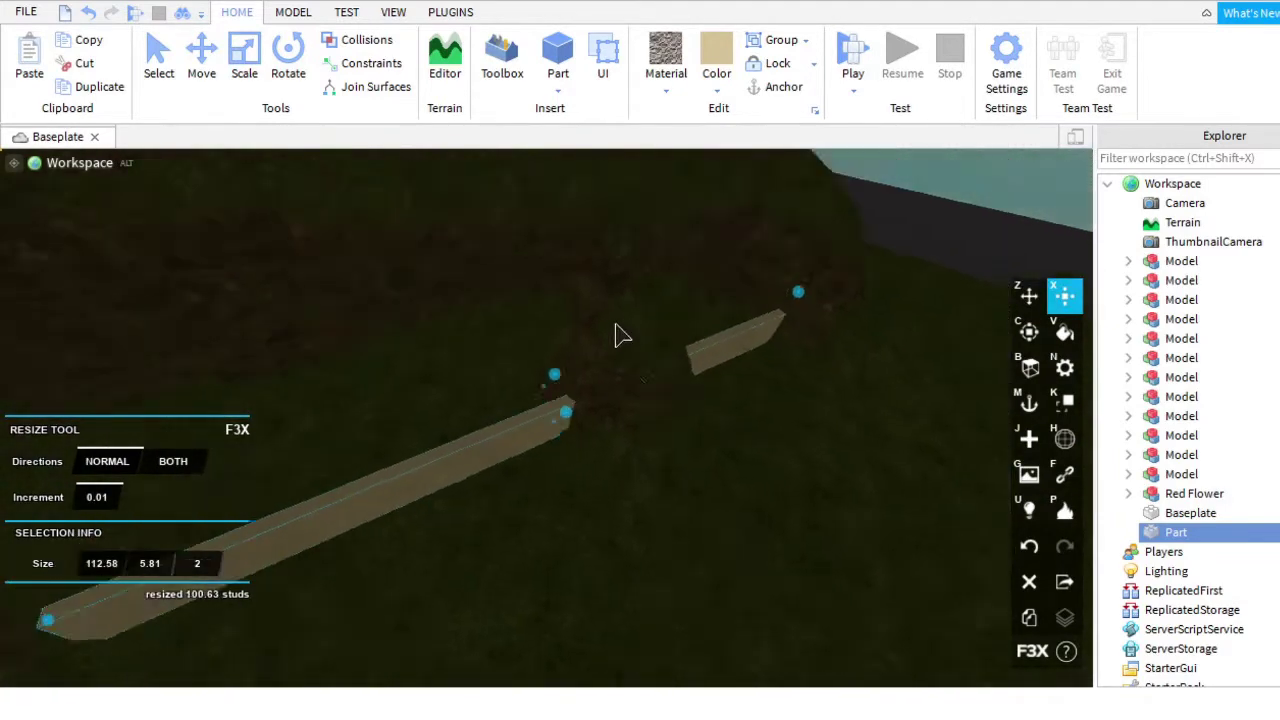
Resize the tan block into a tall, thin wall of about 123.88 × 27.37 × 0.05 studs along the cliff.
right_drag(614, 334, 617, 509)
drag(617, 509, 600, 410)
right_drag(600, 410, 654, 383)
drag(654, 383, 630, 328)
click(680, 412)
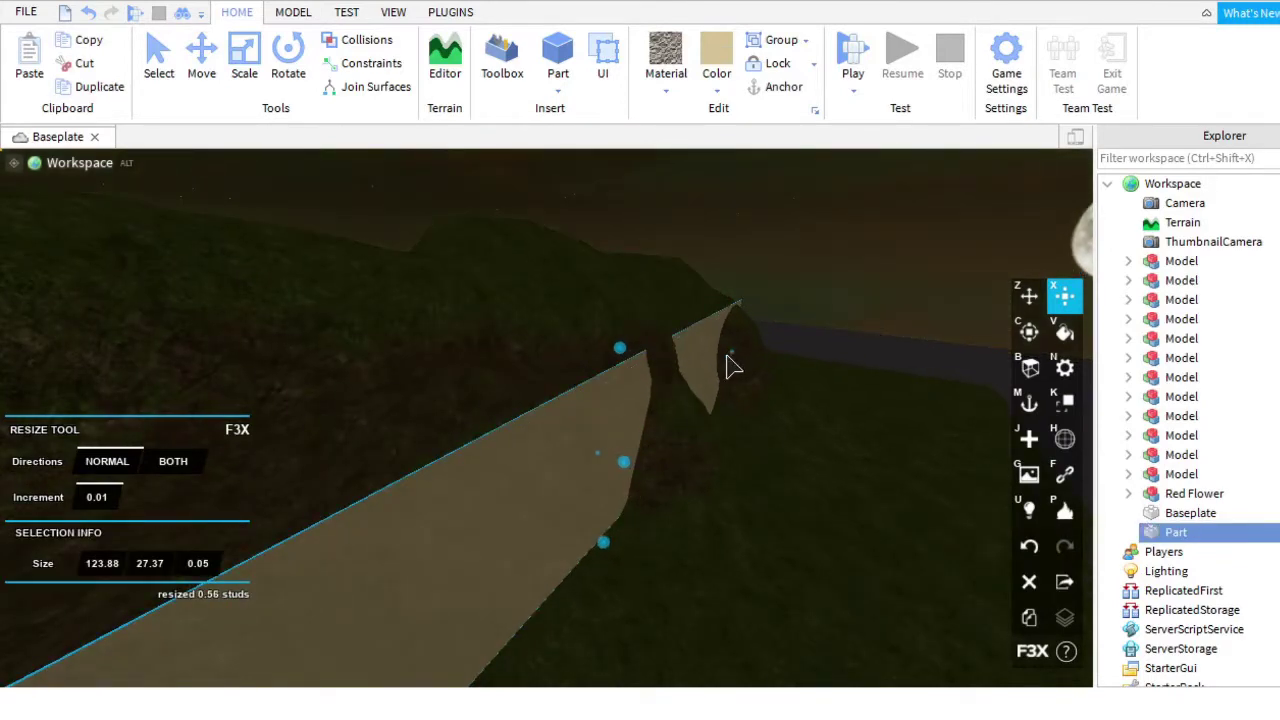
Resize the tan wall in the cliff to about 114.62 × 13.71 × 6.05 studs.
right_drag(728, 368, 571, 363)
drag(571, 363, 400, 337)
right_drag(400, 337, 760, 560)
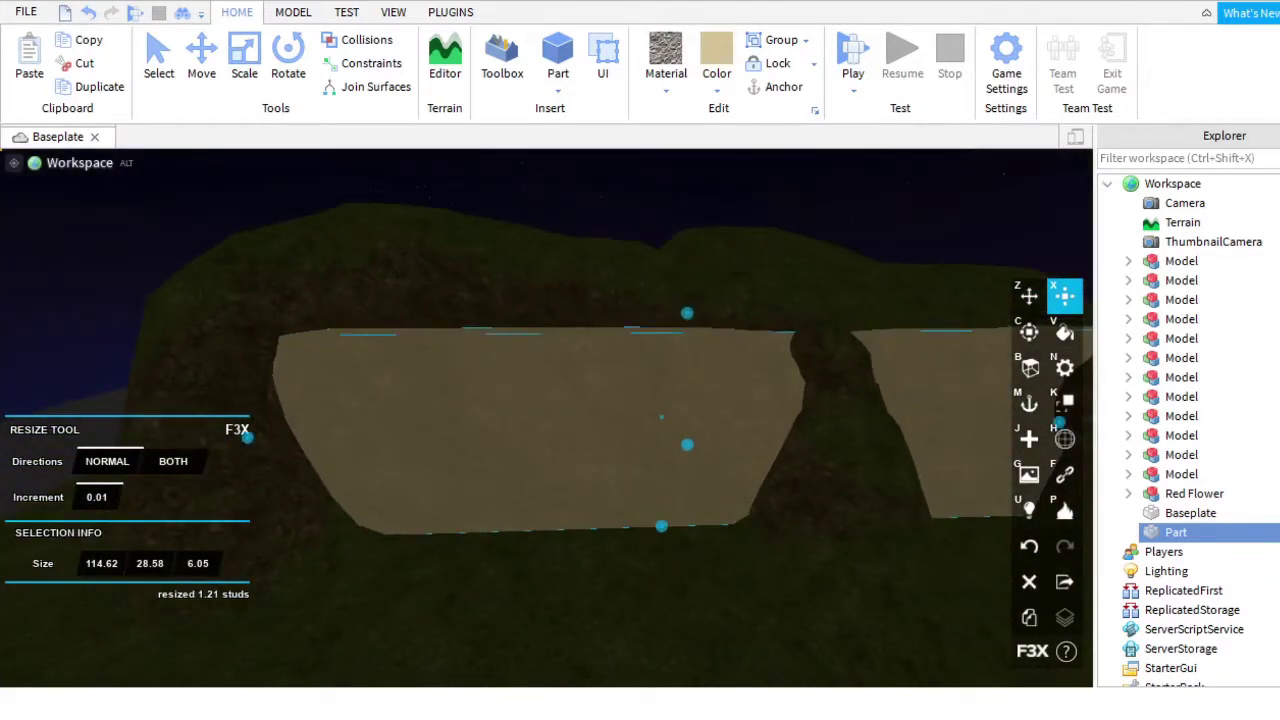
right_drag(760, 560, 810, 250)
drag(810, 250, 794, 431)
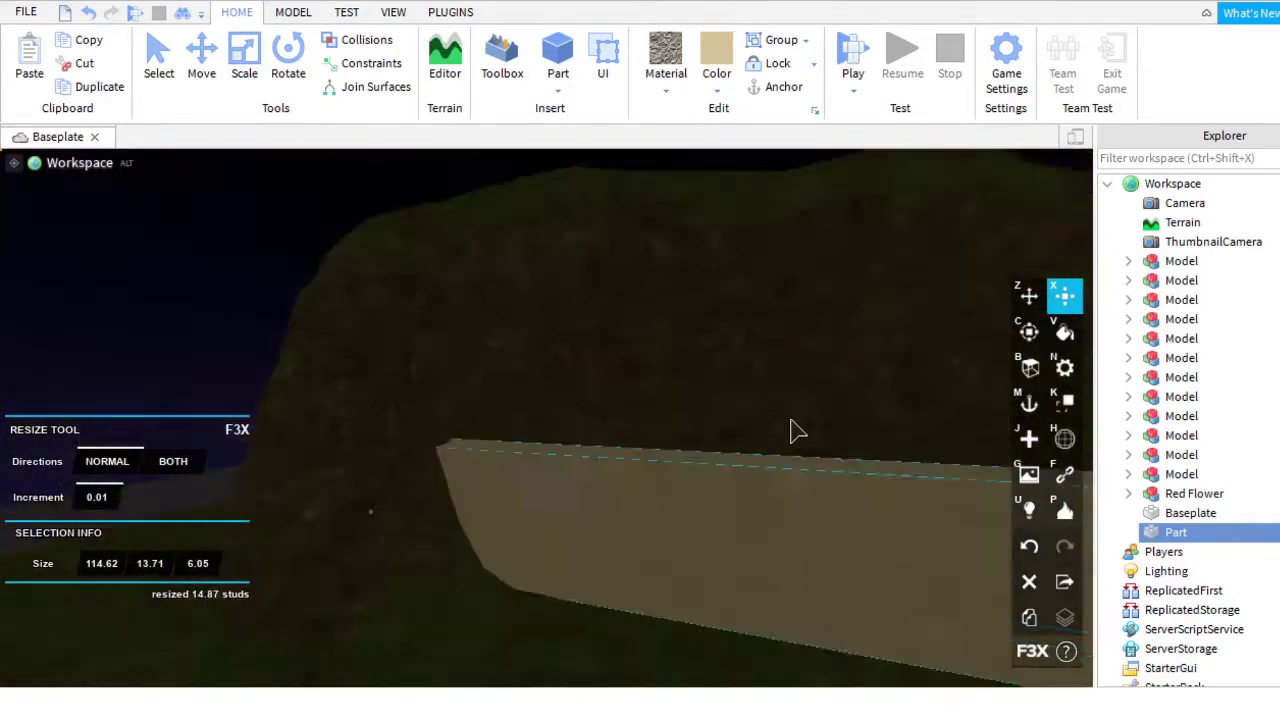
Grow the hilltop and outer cliff edge above the tan wall with a size 4, strength 0.6 brush.
right_drag(794, 431, 490, 163)
click(445, 60)
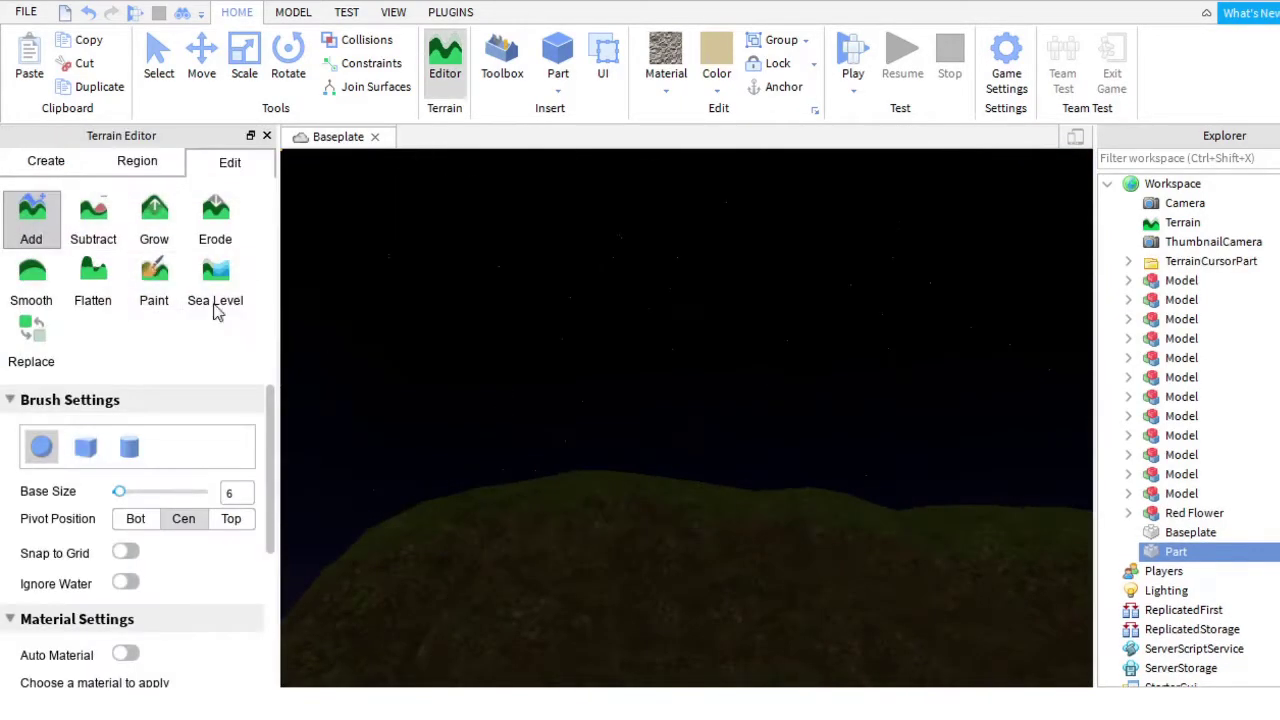
mouse_move(517, 300)
right_down()
mouse_move(700, 457)
mouse_move(698, 375)
right_up()
click(176, 216)
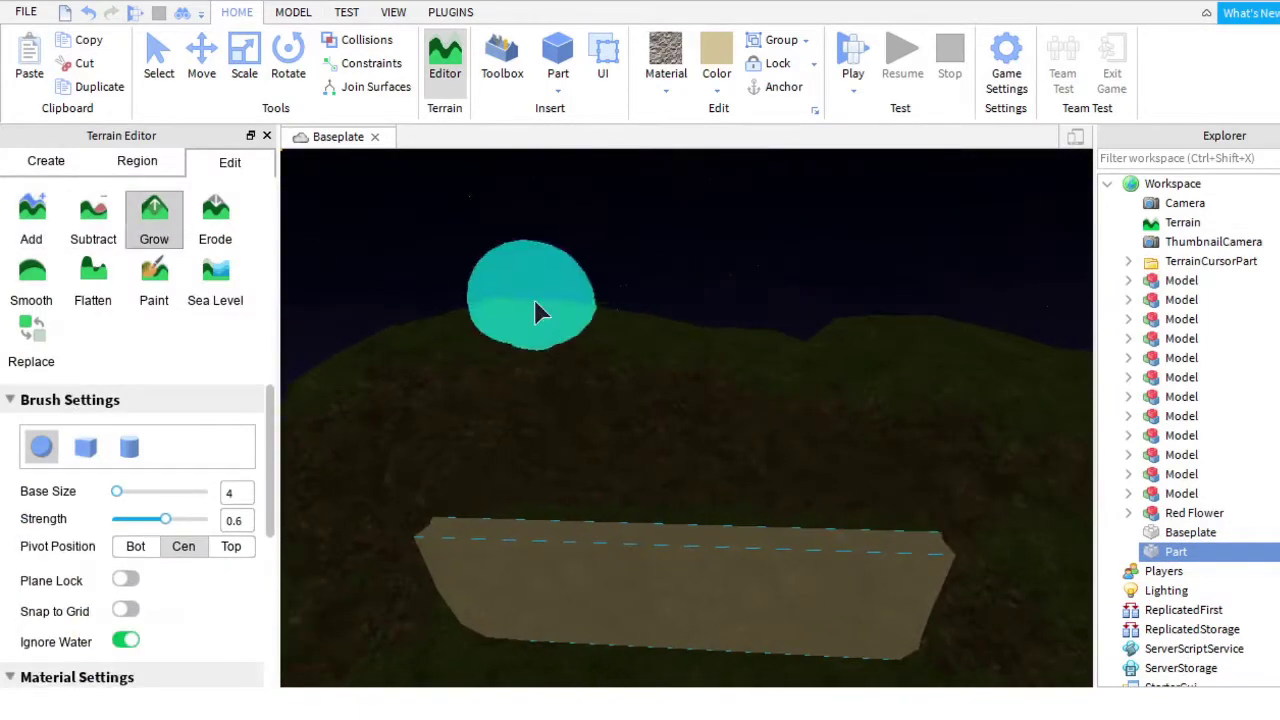
key(d)
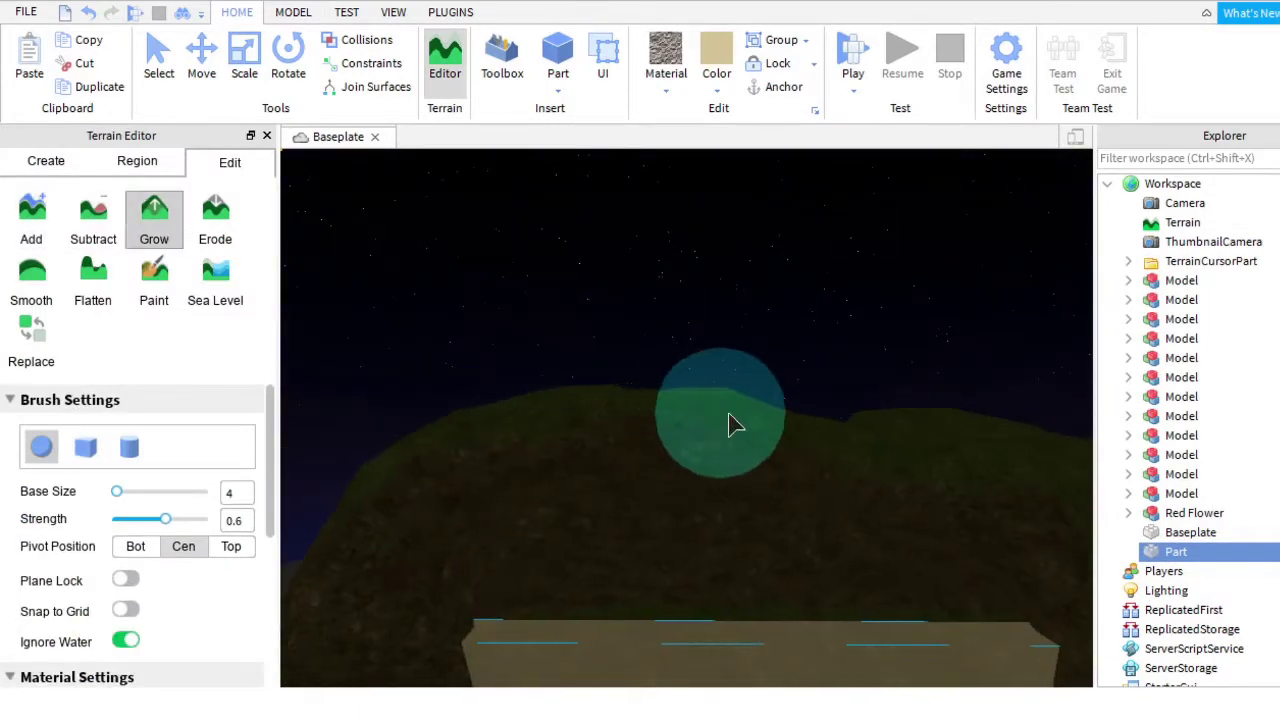
key(a)
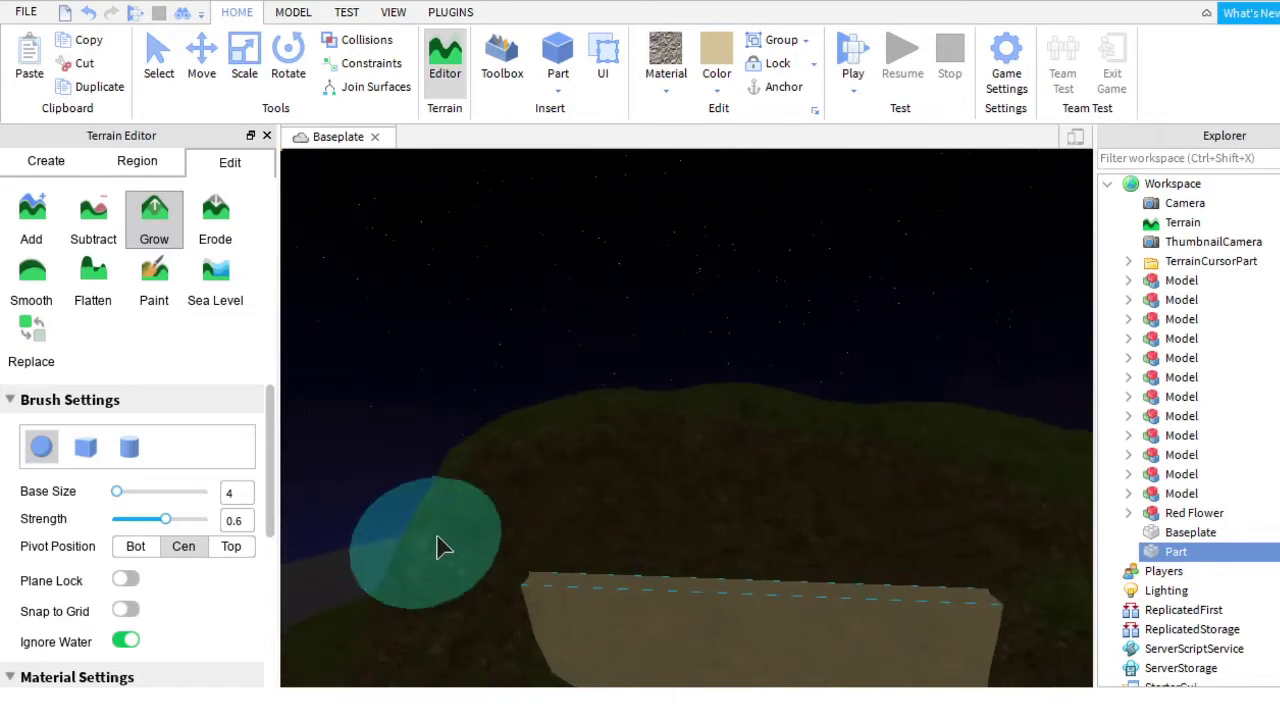
right_drag(1068, 600, 860, 457)
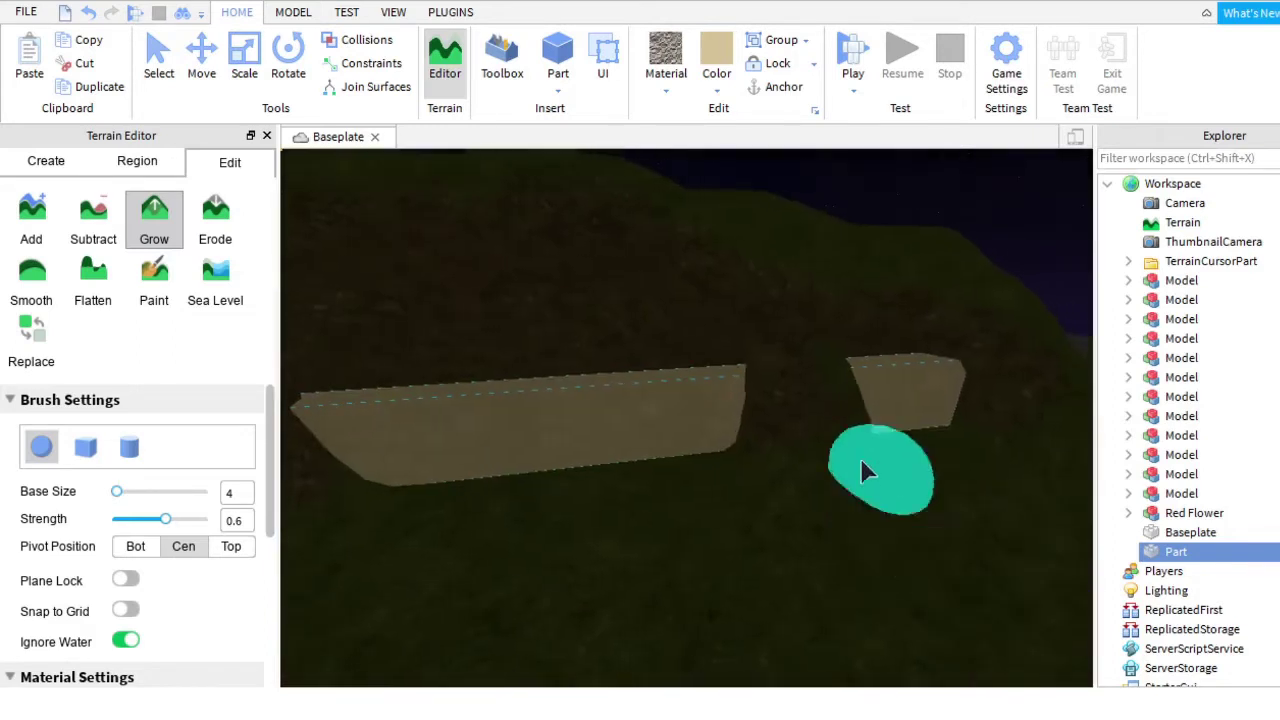
mouse_move(818, 495)
right_down()
mouse_move(814, 329)
mouse_move(877, 449)
mouse_move(909, 360)
mouse_move(735, 328)
right_up()
Erode the cliff around the exposed sections of the tan wall with a size 6, strength 1 brush.
mouse_move(688, 440)
right_down()
mouse_move(800, 434)
mouse_move(846, 489)
mouse_move(463, 349)
mouse_move(730, 347)
mouse_move(914, 443)
mouse_move(829, 343)
mouse_move(340, 320)
right_up()
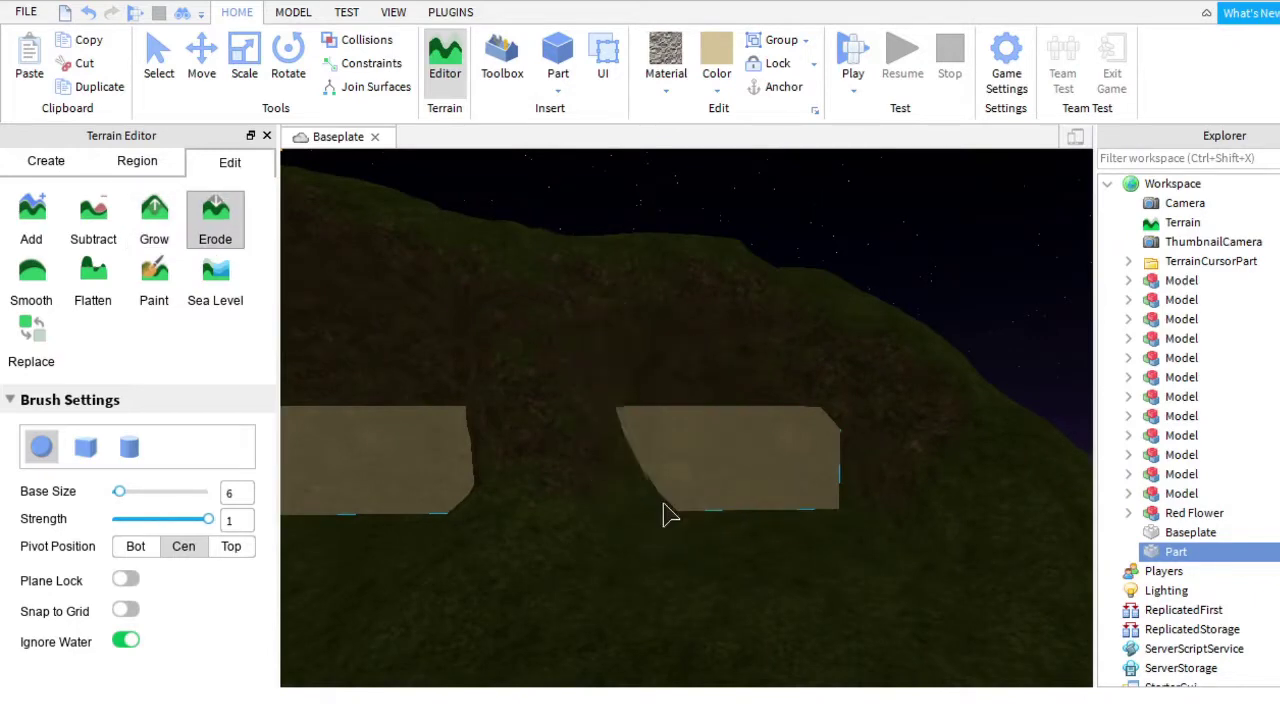
scroll(686, 320, up, 5)
scroll(720, 315, down, 3)
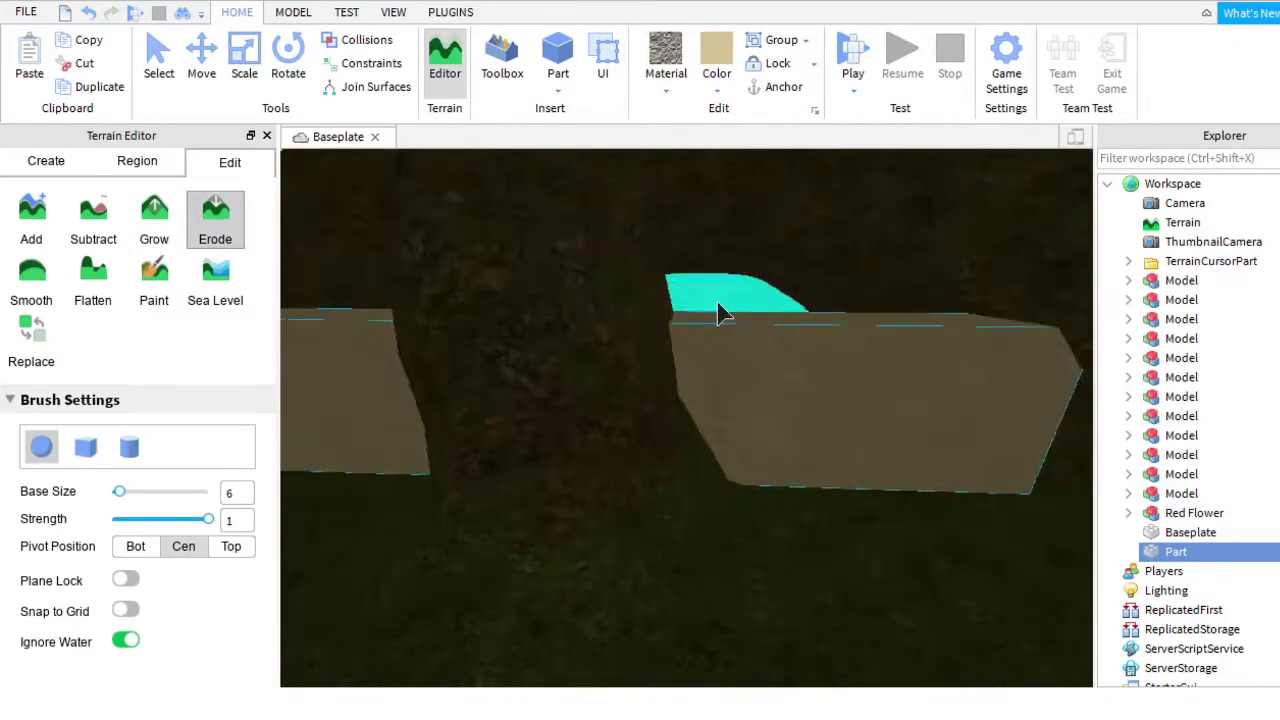
right_drag(720, 309, 294, 225)
scroll(294, 237, down, 2)
Close the Terrain Editor and restart the F3X building tools plugin.
click(445, 65)
click(450, 12)
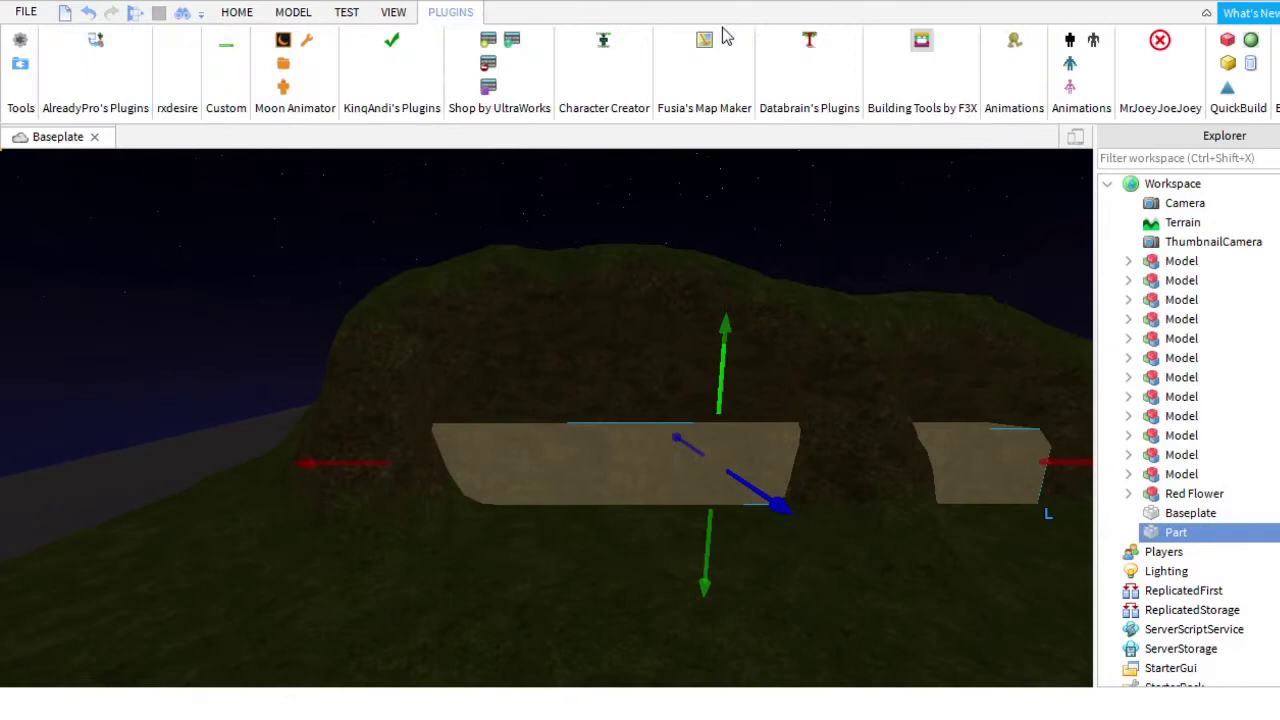
click(920, 45)
Resize the tan wall's height to about 8.75 studs, leaving a low strip along the cliff base.
scroll(746, 334, up, 4)
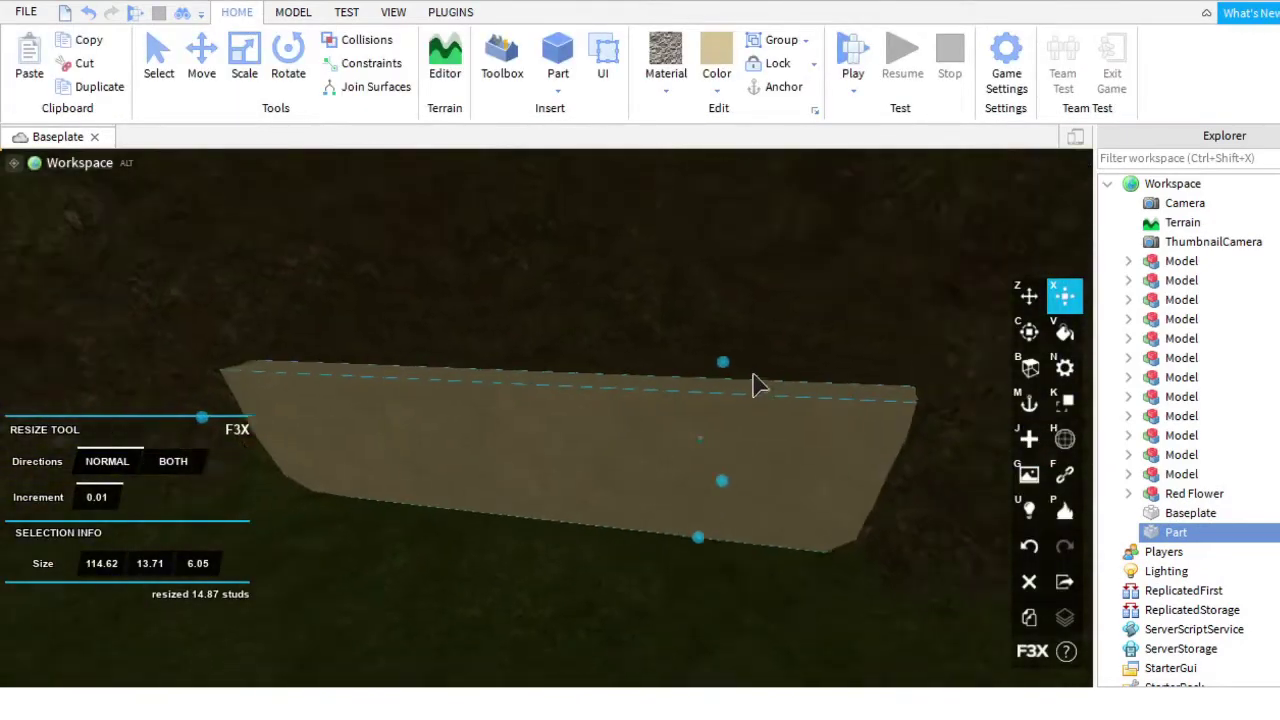
drag(757, 385, 729, 326)
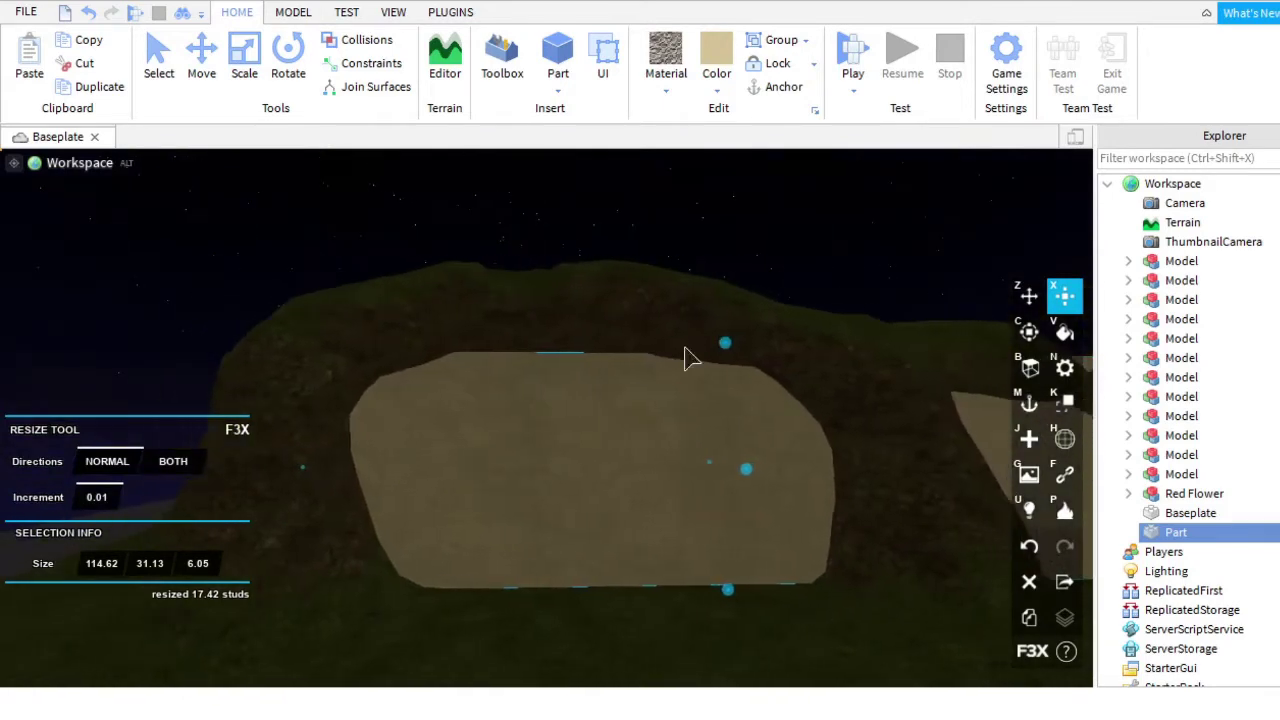
drag(726, 345, 703, 530)
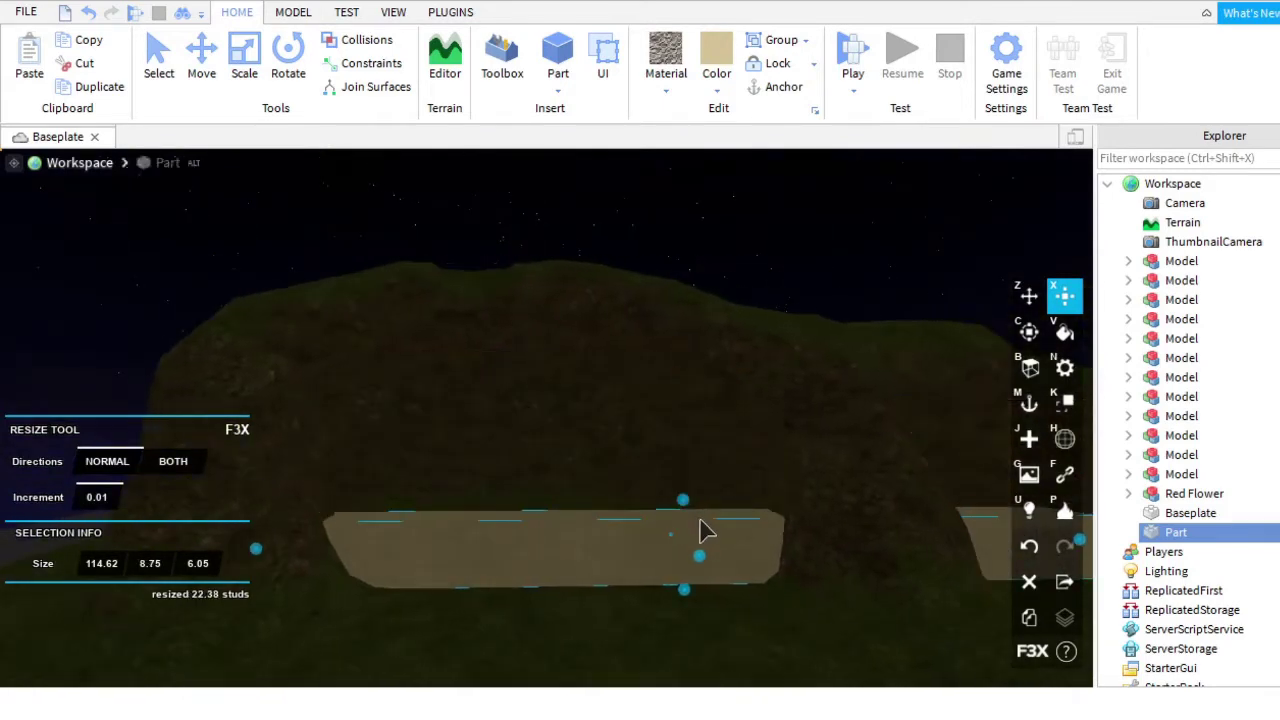
Insert a second block, make it reddish-brown wood, and move it to the cliff above the tan wall's end.
click(1029, 295)
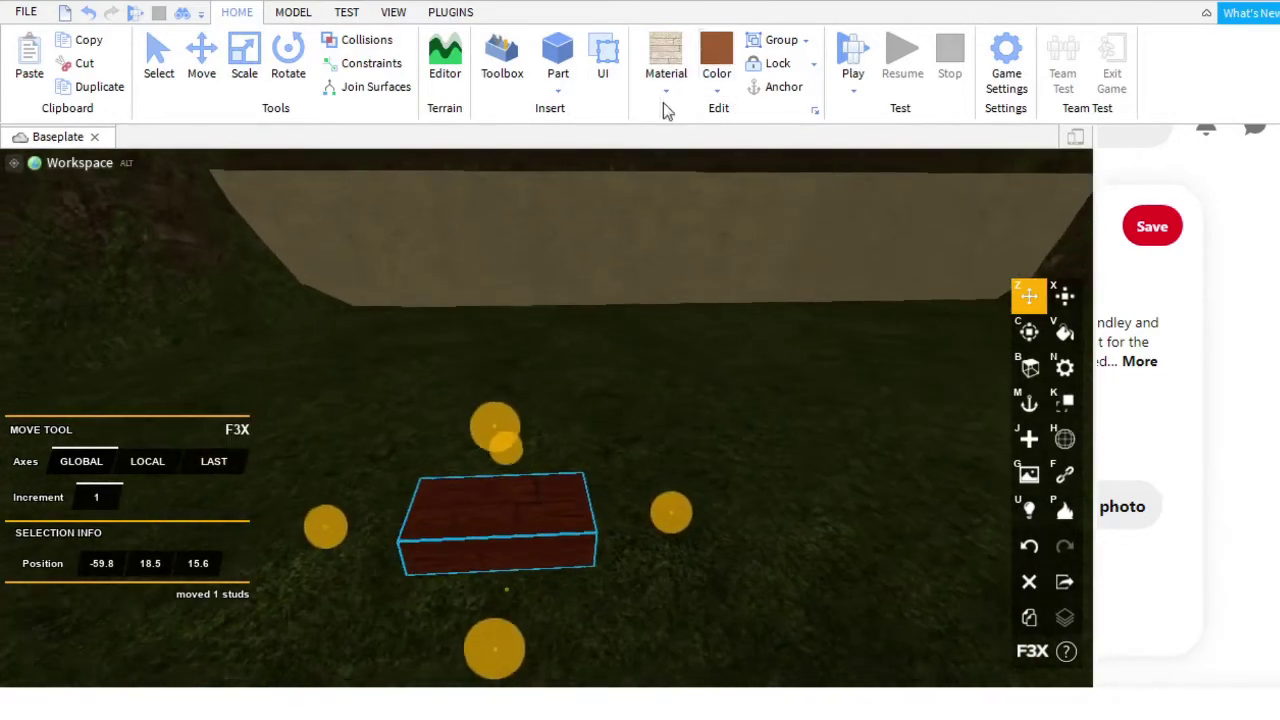
right_drag(737, 574, 722, 130)
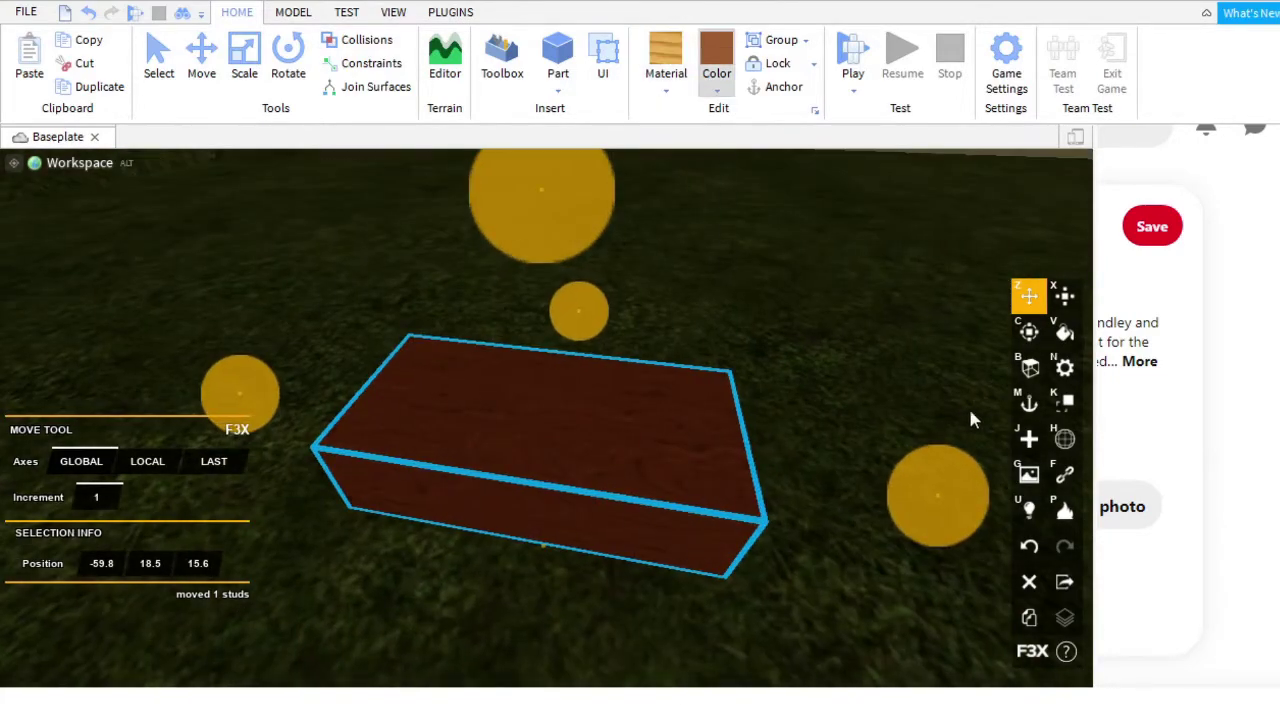
drag(814, 451, 385, 460)
Resize the wooden block into a plank of about 14.72 × 1.82 × 2 studs.
key(x)
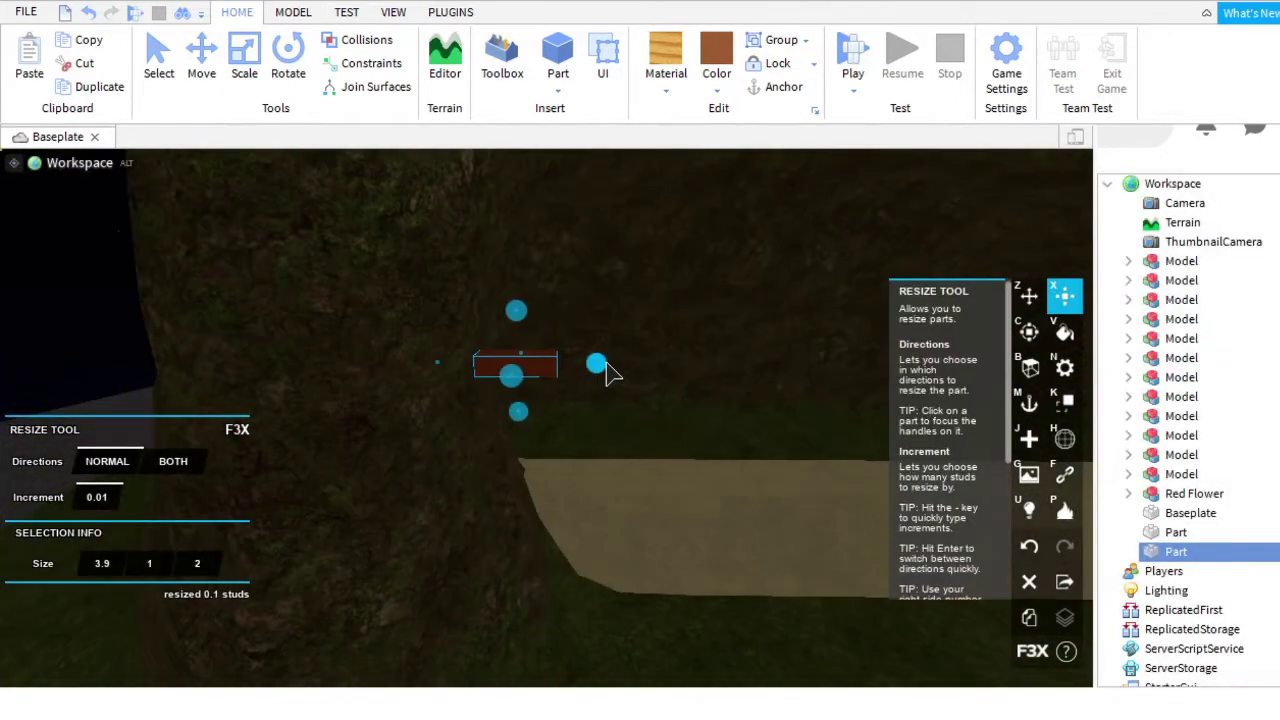
scroll(610, 376, up, 3)
drag(645, 370, 763, 409)
scroll(891, 429, down, 5)
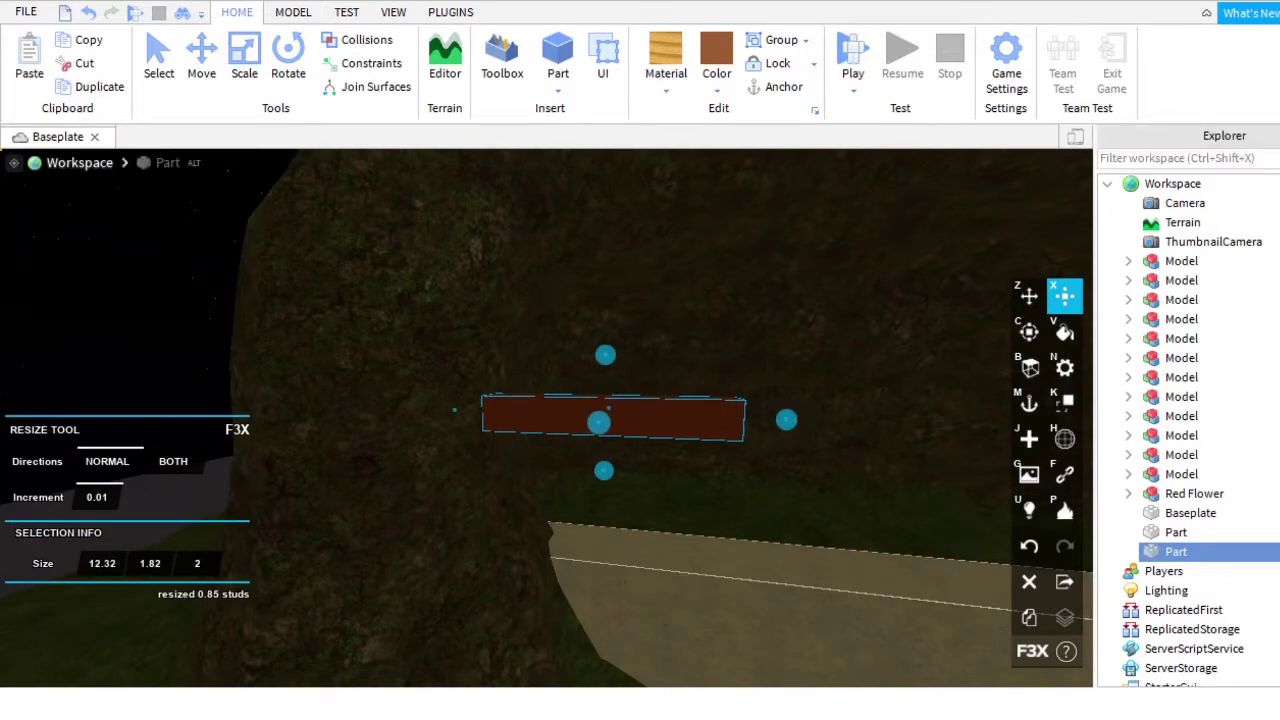
right_drag(513, 445, 513, 445)
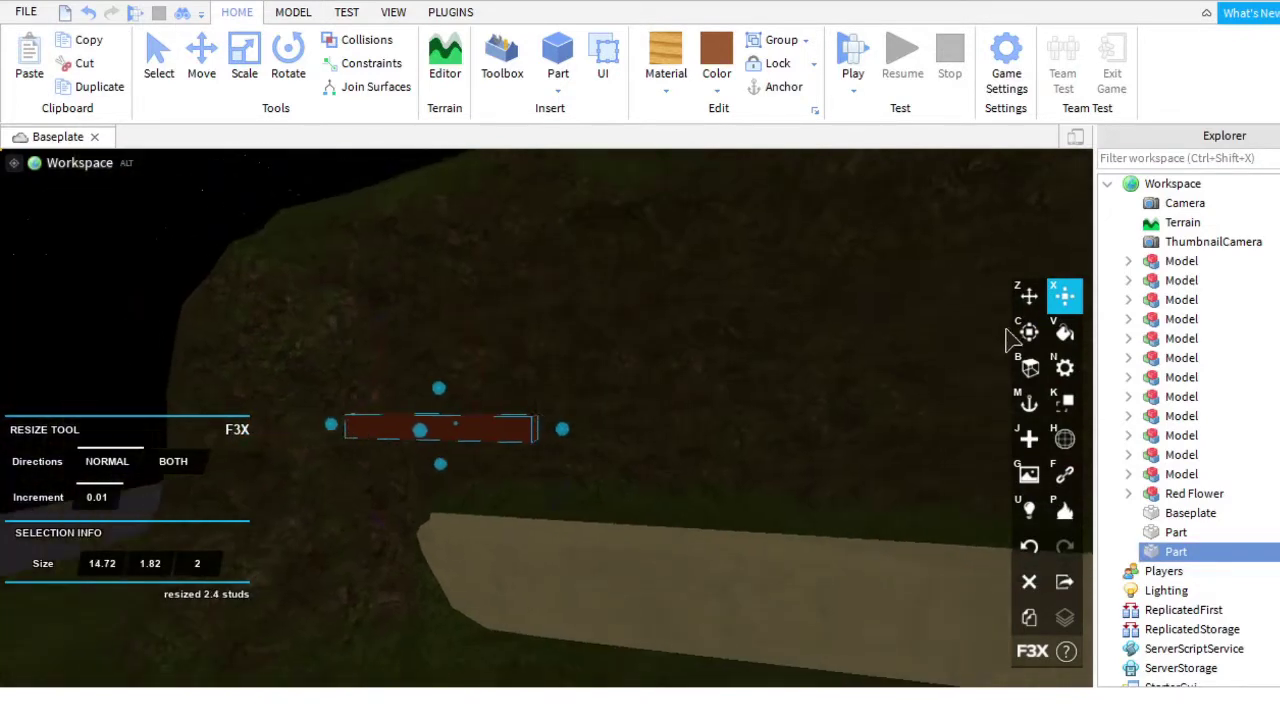
Rotate the wooden plank to a diagonal slope and move it up against the cliff pillar.
key(c)
drag(303, 280, 846, 289)
key(z)
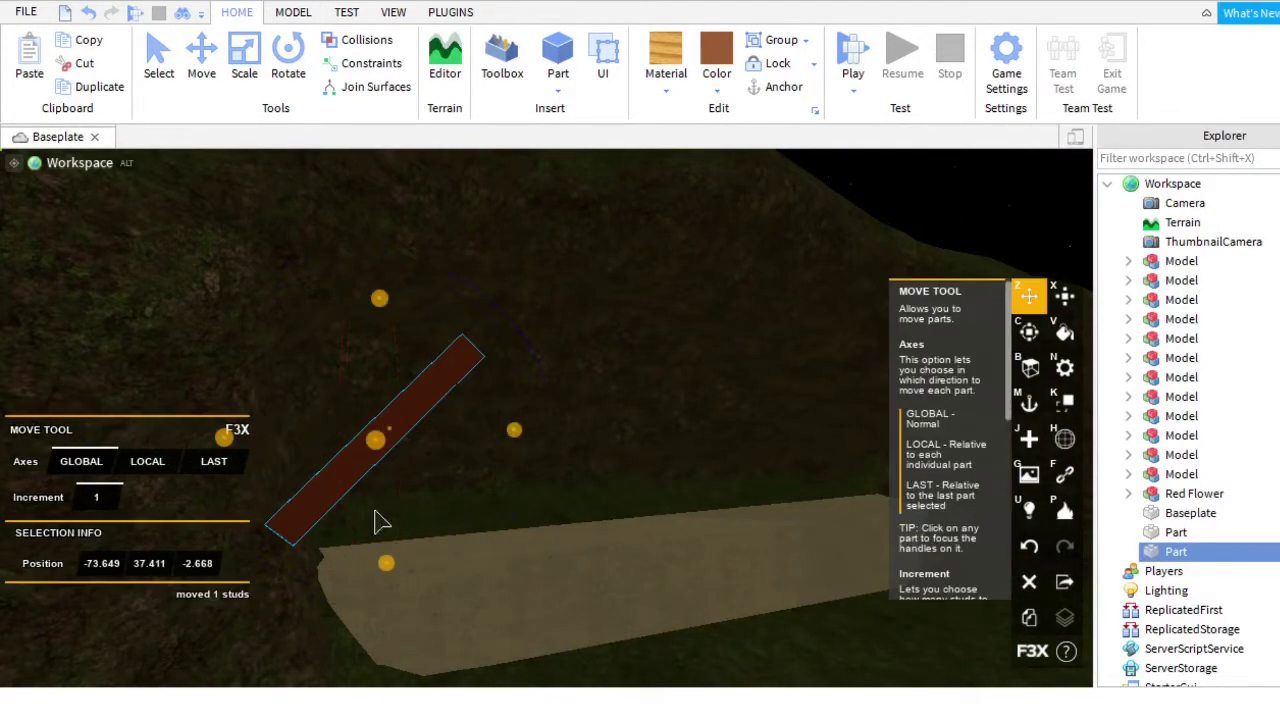
drag(390, 310, 380, 237)
right_drag(380, 237, 512, 328)
drag(512, 328, 509, 271)
right_drag(509, 271, 397, 397)
Embed the diagonal plank in the cliff and resize it to about 17.67 × 4.23 × 2 studs.
key(x)
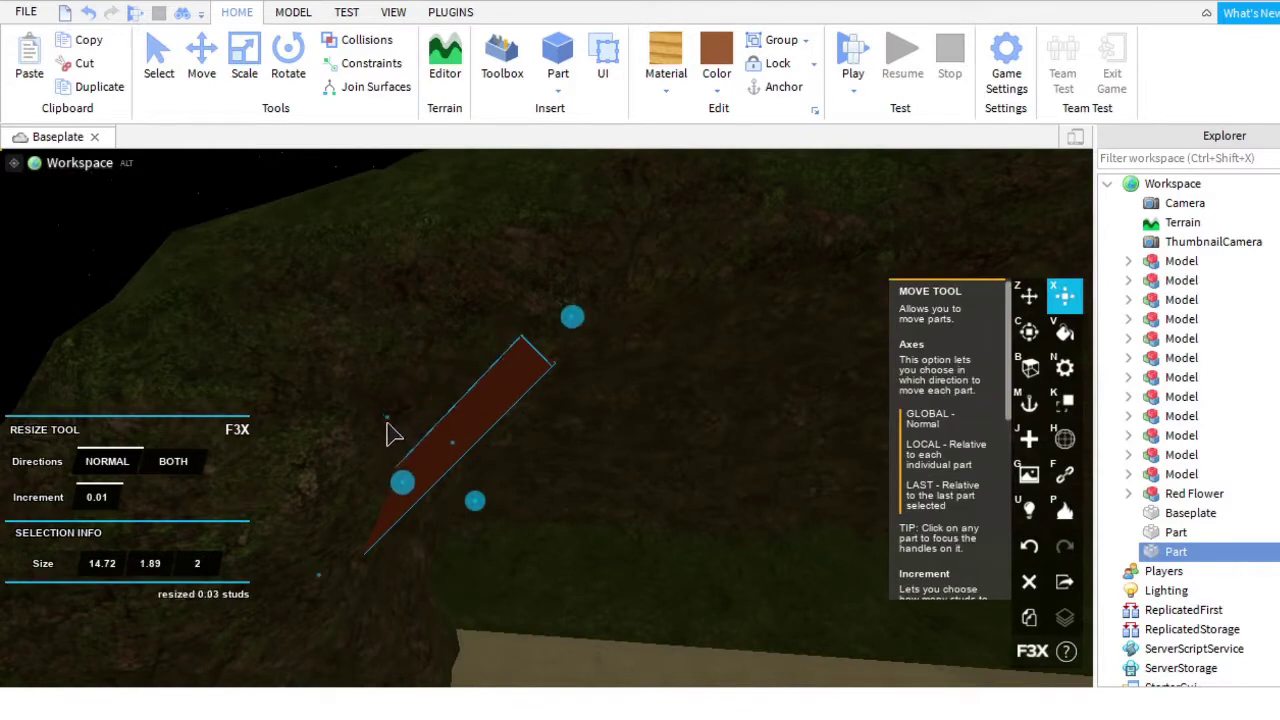
drag(475, 500, 483, 514)
right_drag(483, 514, 1068, 296)
key(z)
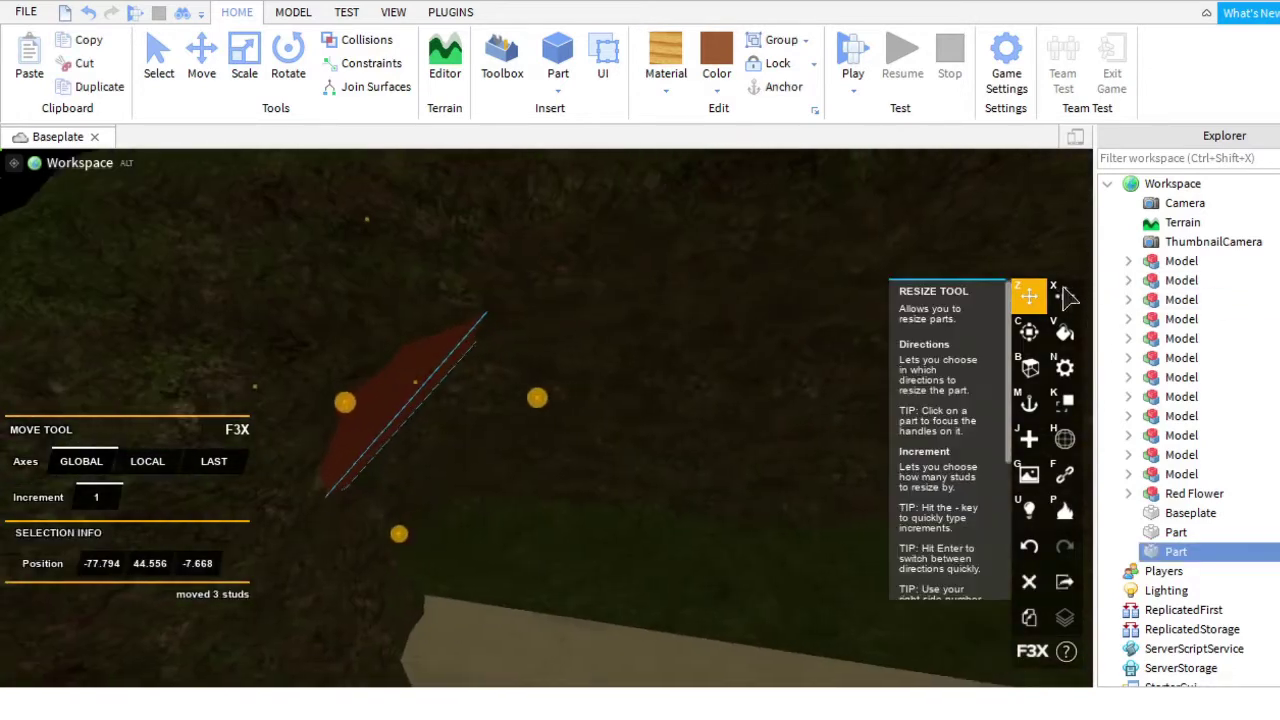
key(x)
drag(445, 462, 320, 506)
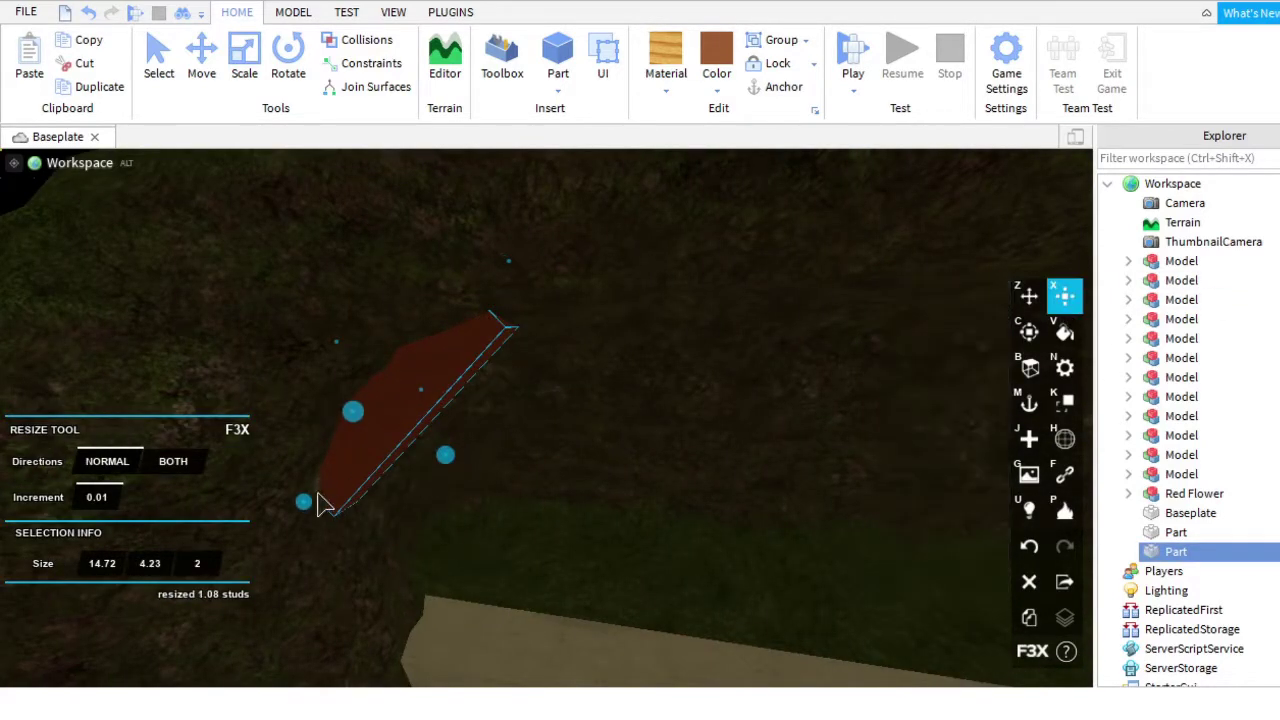
right_drag(320, 506, 1045, 265)
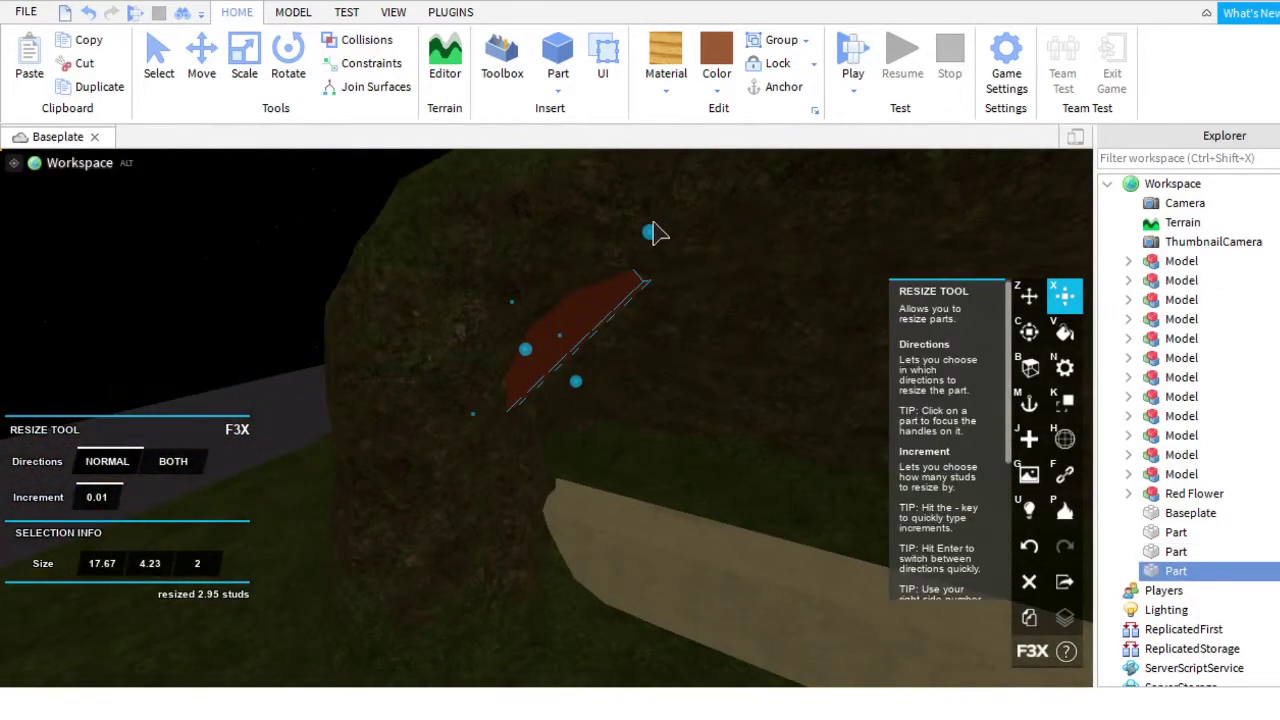
Place a copy of the diagonal plank 14 studs farther along the cliff and rotate it 45 degrees to level.
key(z)
right_drag(614, 206, 560, 366)
drag(560, 366, 757, 405)
key(c)
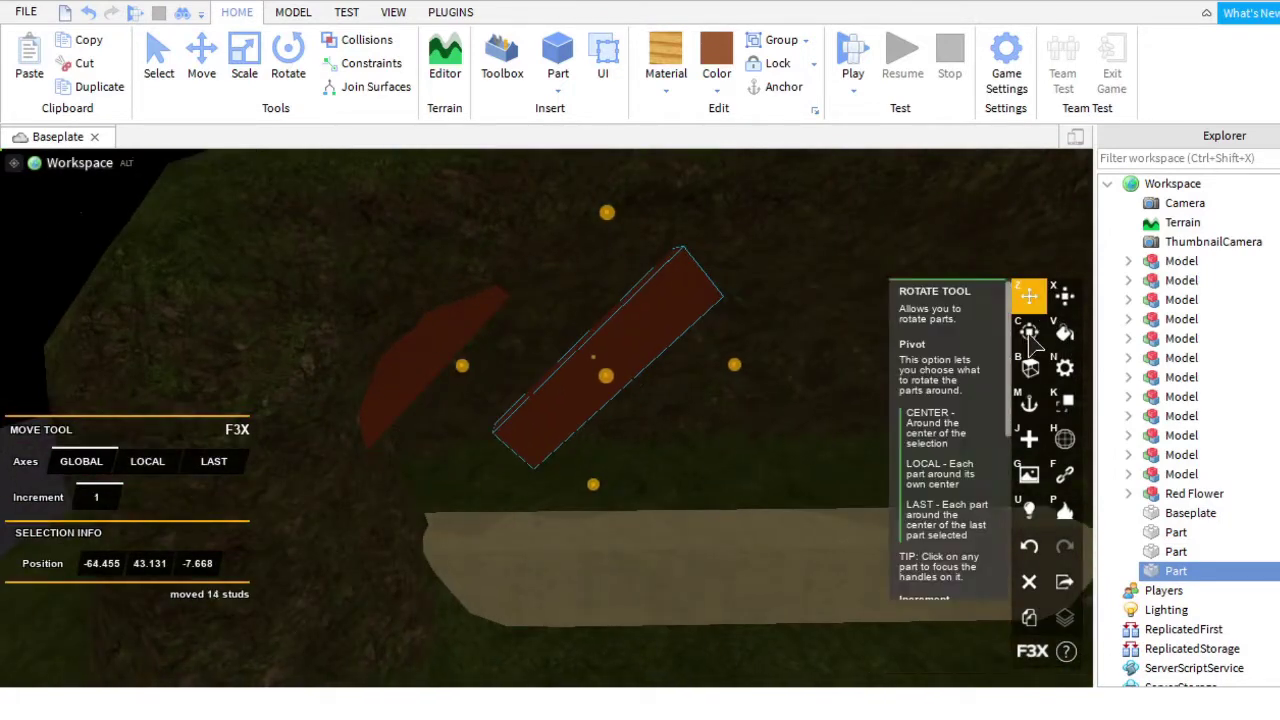
right_drag(700, 360, 575, 280)
key(z)
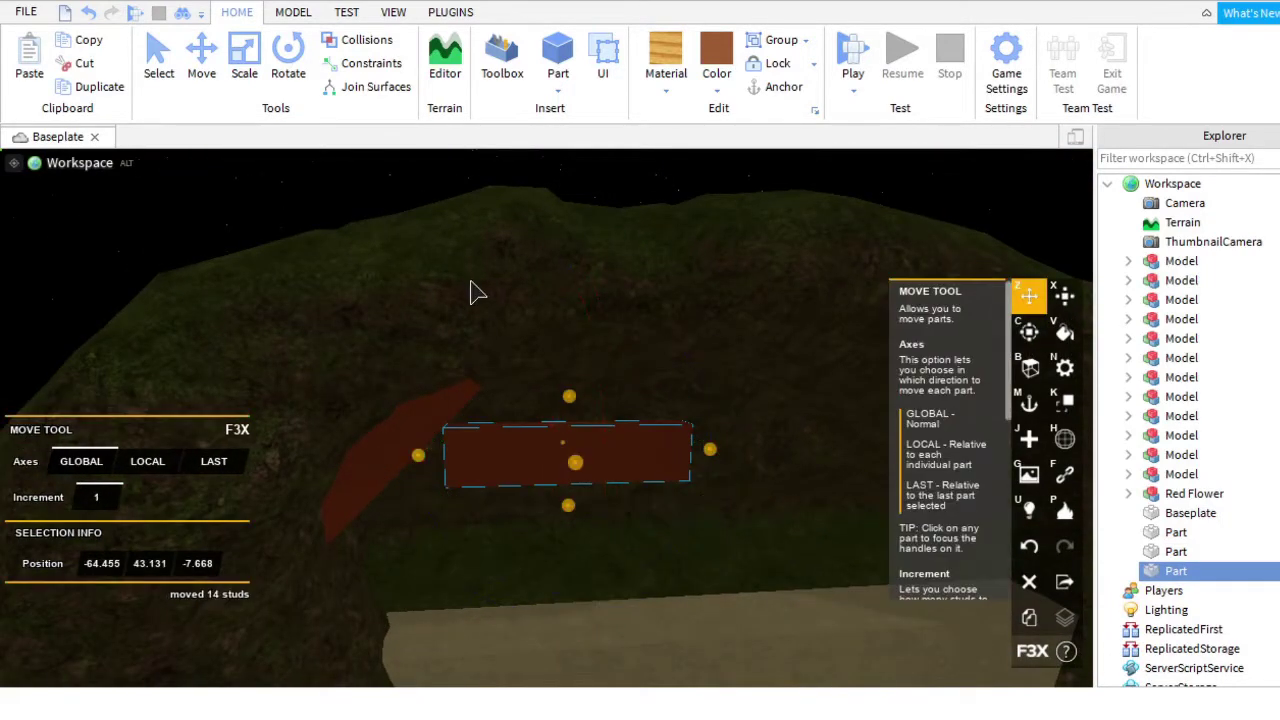
Raise the copied plank to meet the first plank's upper end and tilt it 15 degrees to continue the arch.
drag(478, 296, 620, 338)
click(620, 338)
click(640, 352)
key(c)
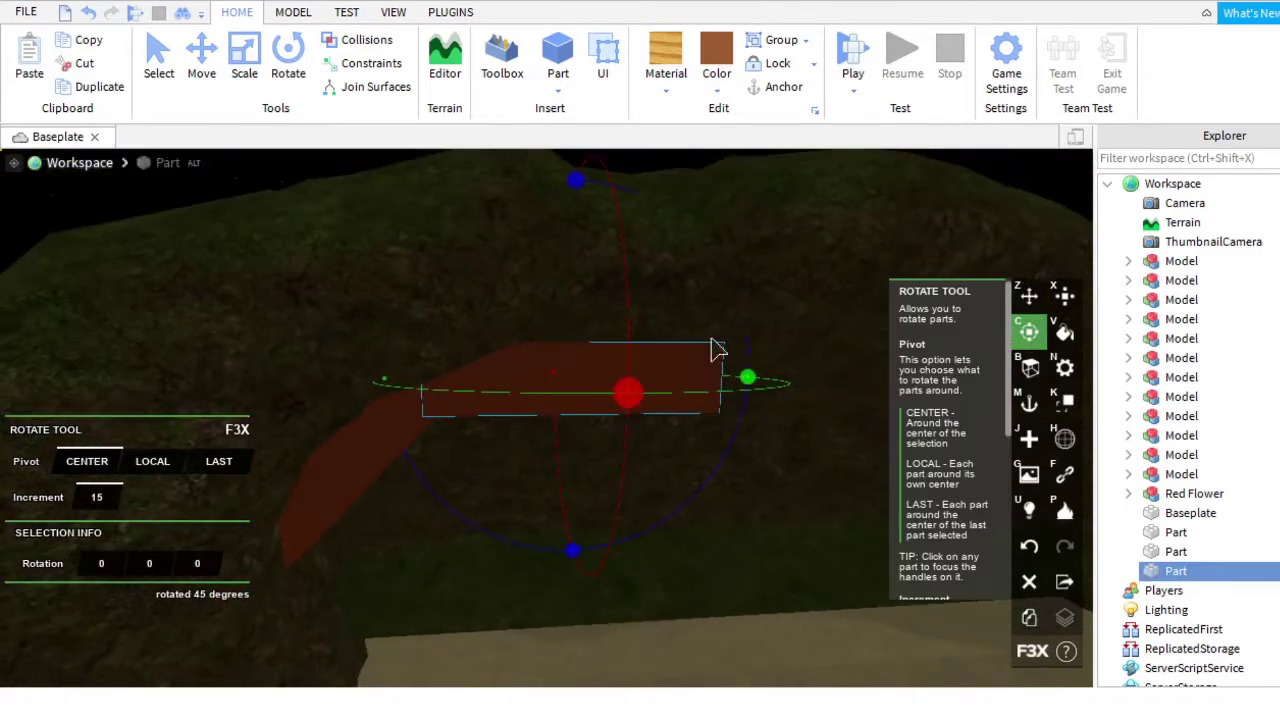
right_drag(510, 180, 1005, 292)
click(1027, 295)
drag(581, 496, 580, 457)
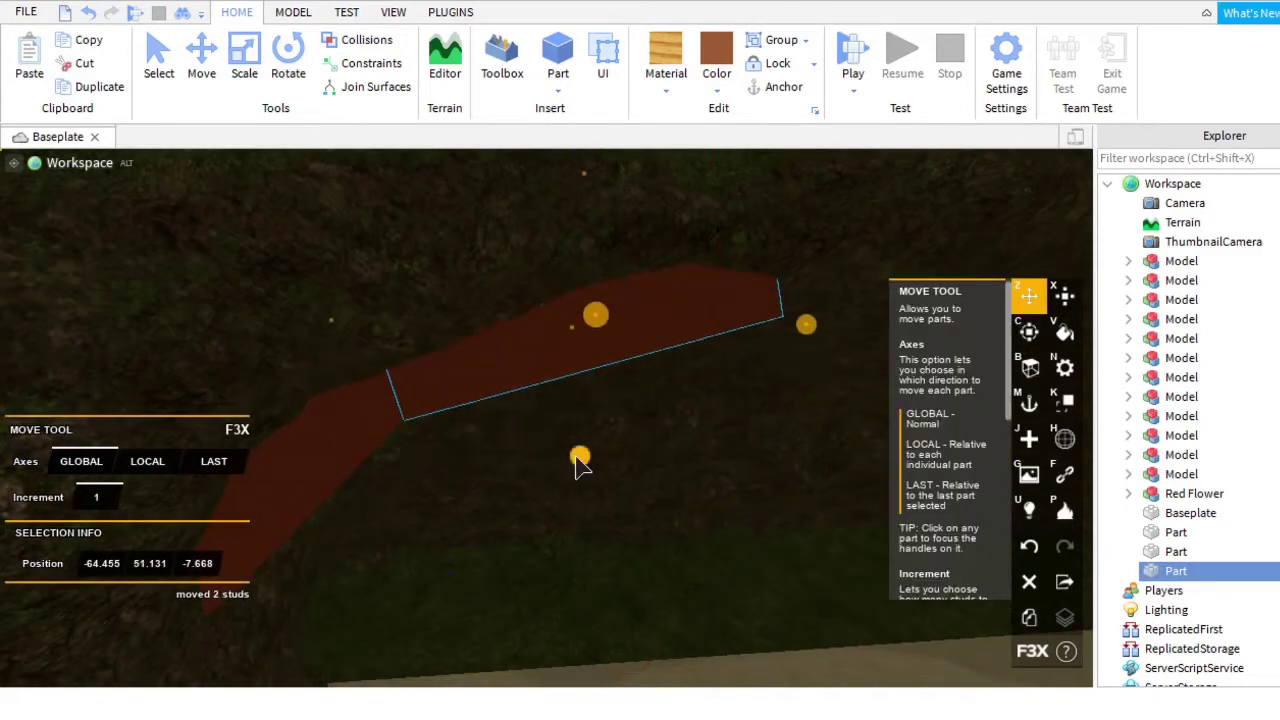
Resize the tilted second plank to about 17.6 × 3.91 × 2 studs.
scroll(530, 472, up, 2)
key(x)
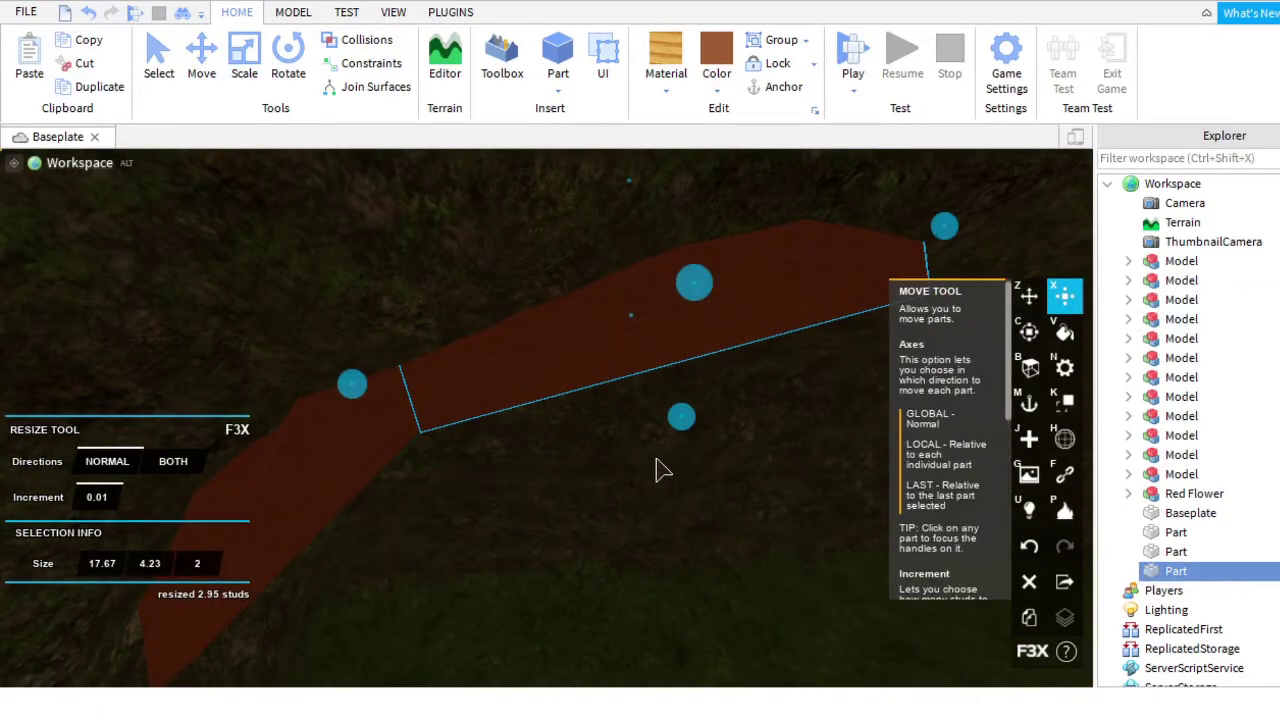
drag(680, 413, 683, 422)
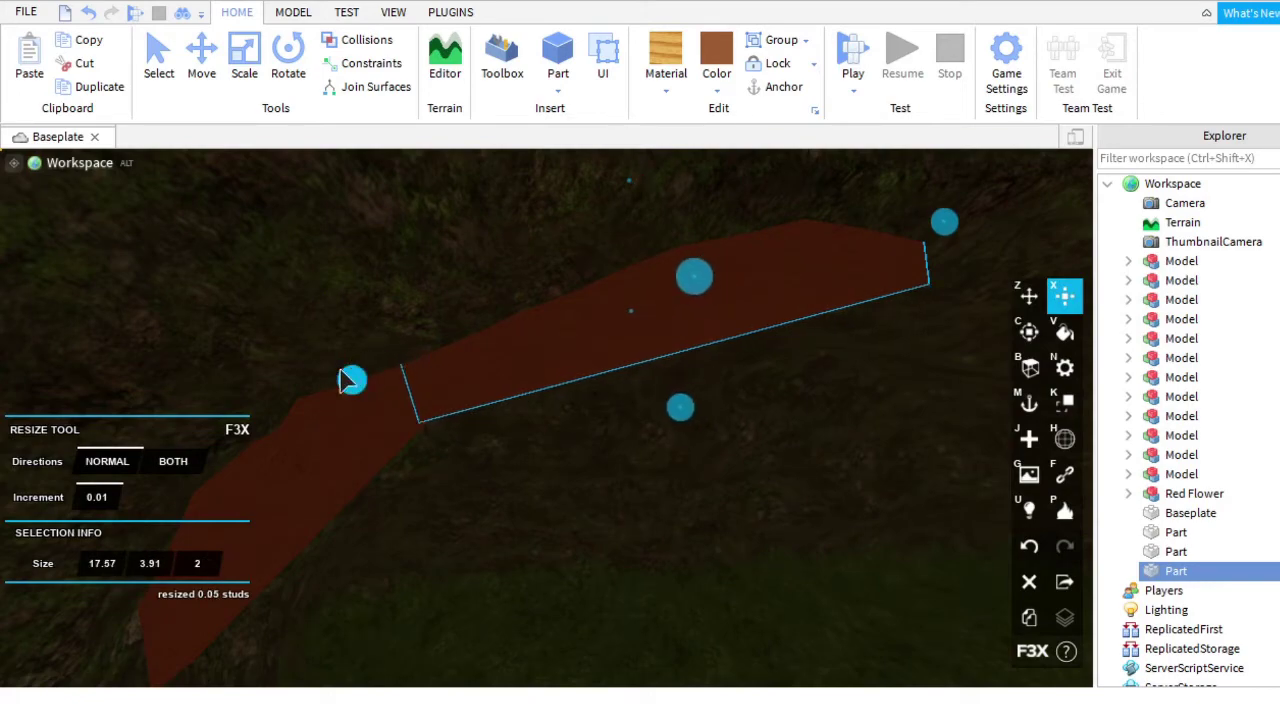
drag(345, 380, 350, 381)
right_drag(677, 457, 677, 457)
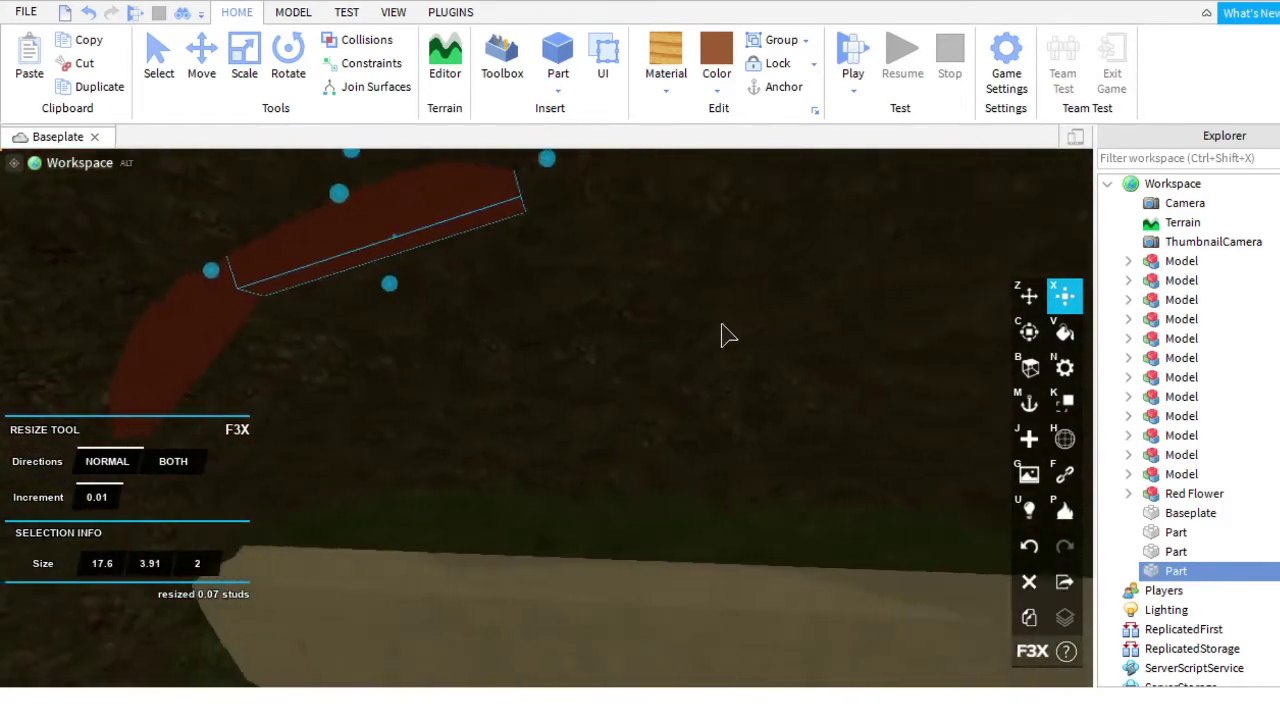
Duplicate the second plank, rotate the copy 30 degrees to slope the other way, and fit it against the second plank's end.
click(1029, 295)
key(ctrl+d)
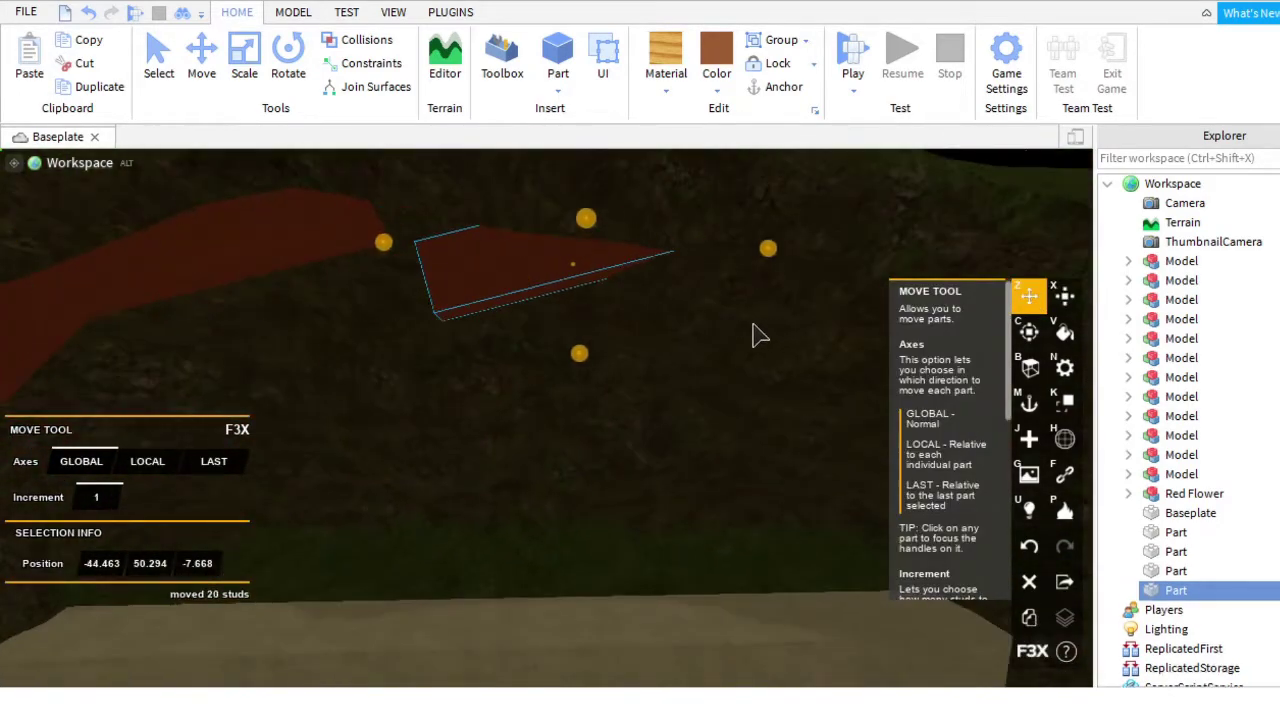
key(c)
drag(608, 349, 637, 229)
drag(700, 286, 1038, 316)
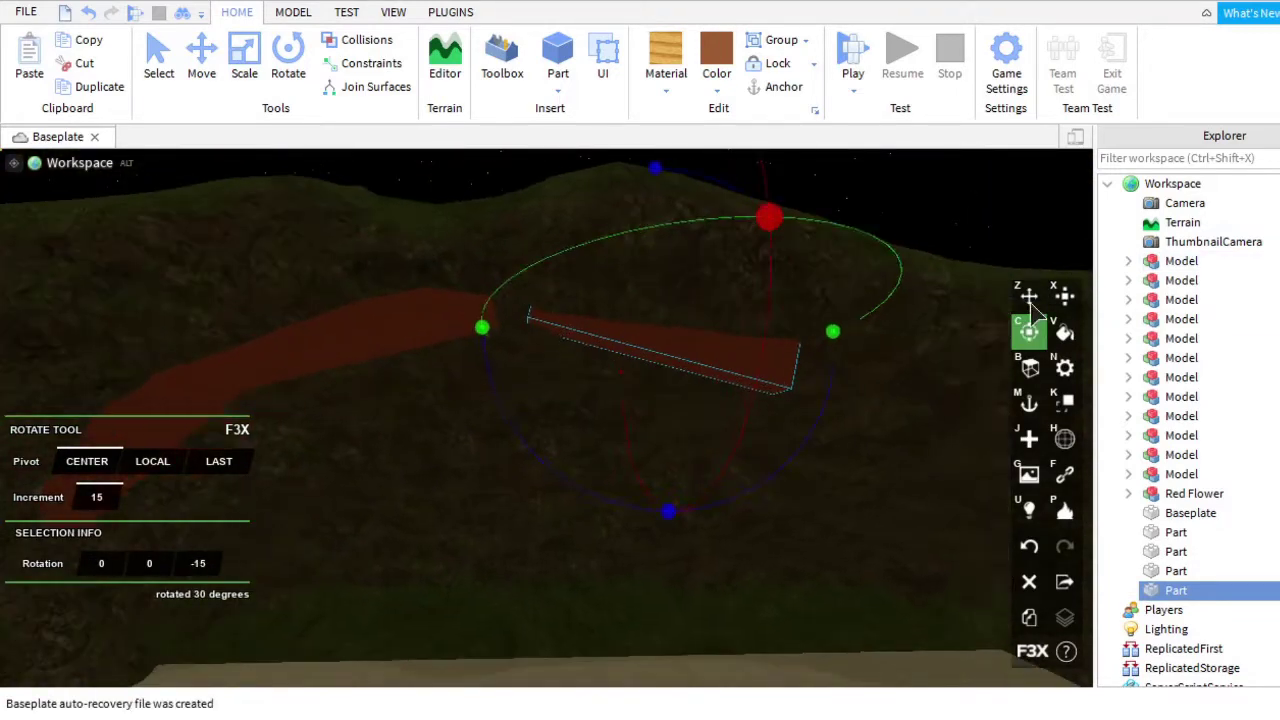
click(1031, 300)
drag(823, 350, 779, 348)
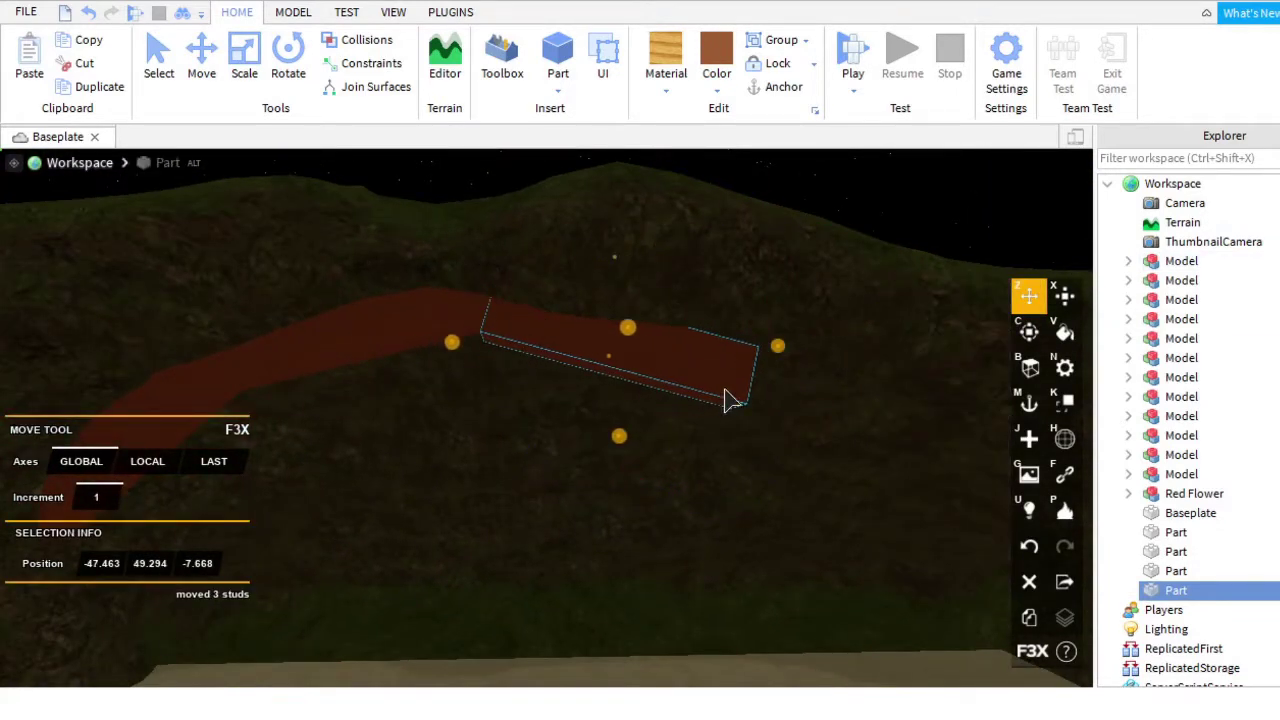
Rotate the third plank 15 degrees to level and resize it to about 17.6 × 1.96 × 2 studs.
right_drag(730, 400, 971, 329)
click(1029, 331)
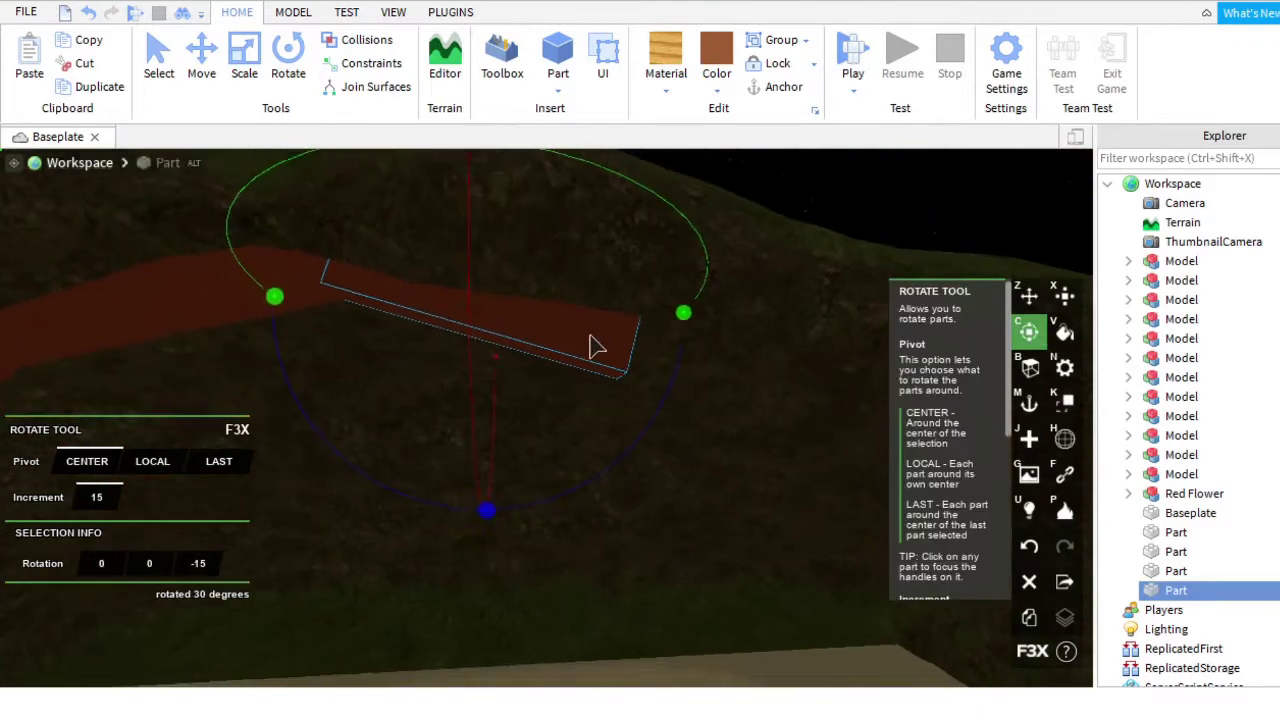
drag(487, 517, 486, 491)
key(x)
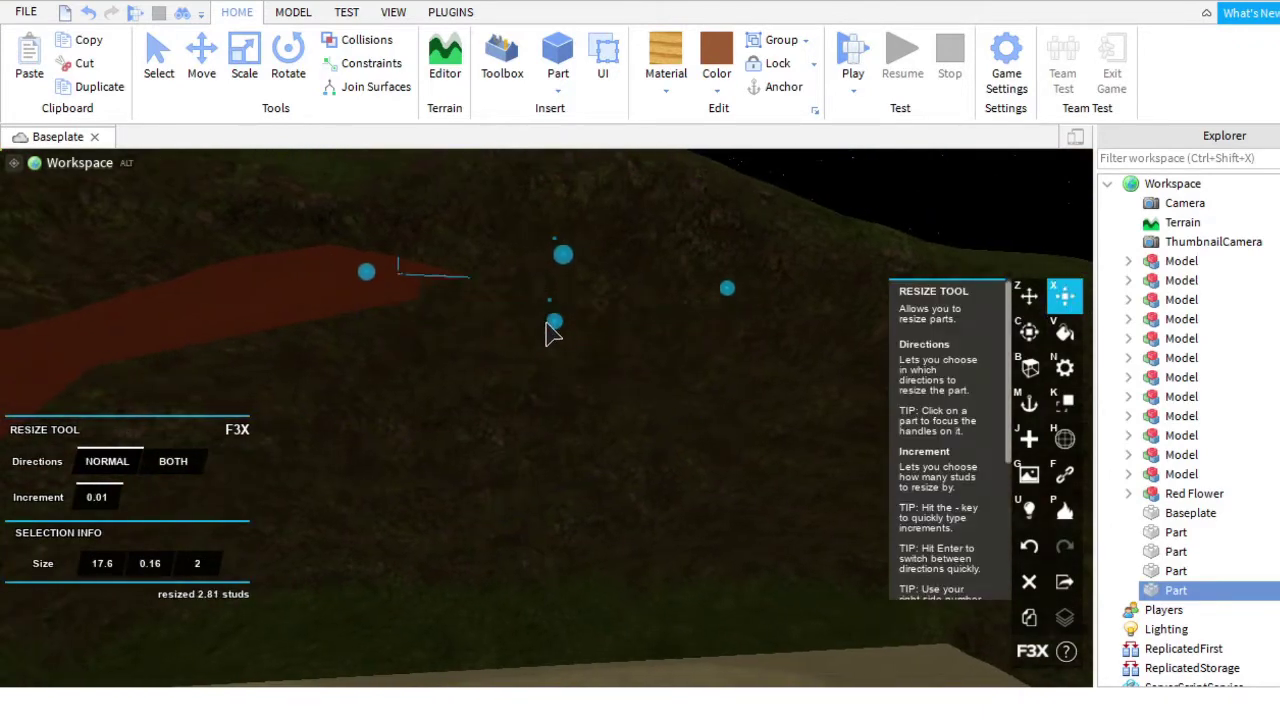
drag(548, 332, 551, 342)
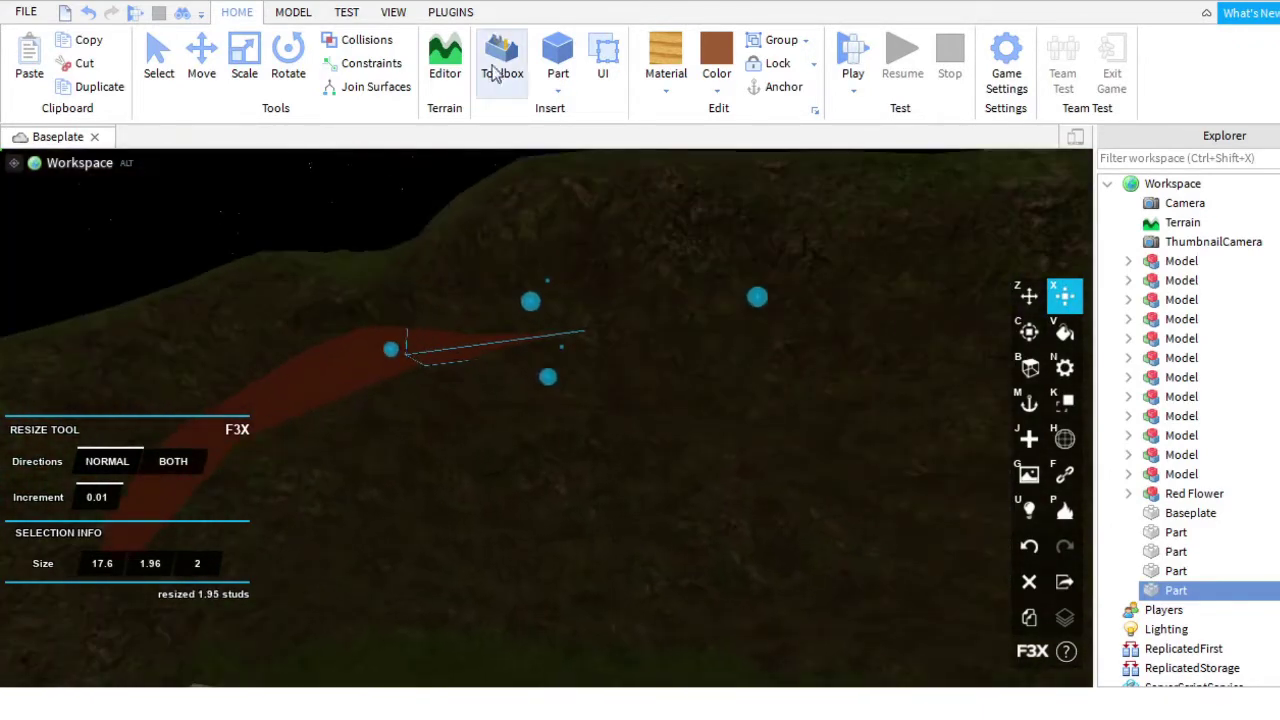
Erode the cliff terrain around the level plank with a size 6 brush at strength 1 to expose it.
click(445, 62)
scroll(575, 405, down, 5)
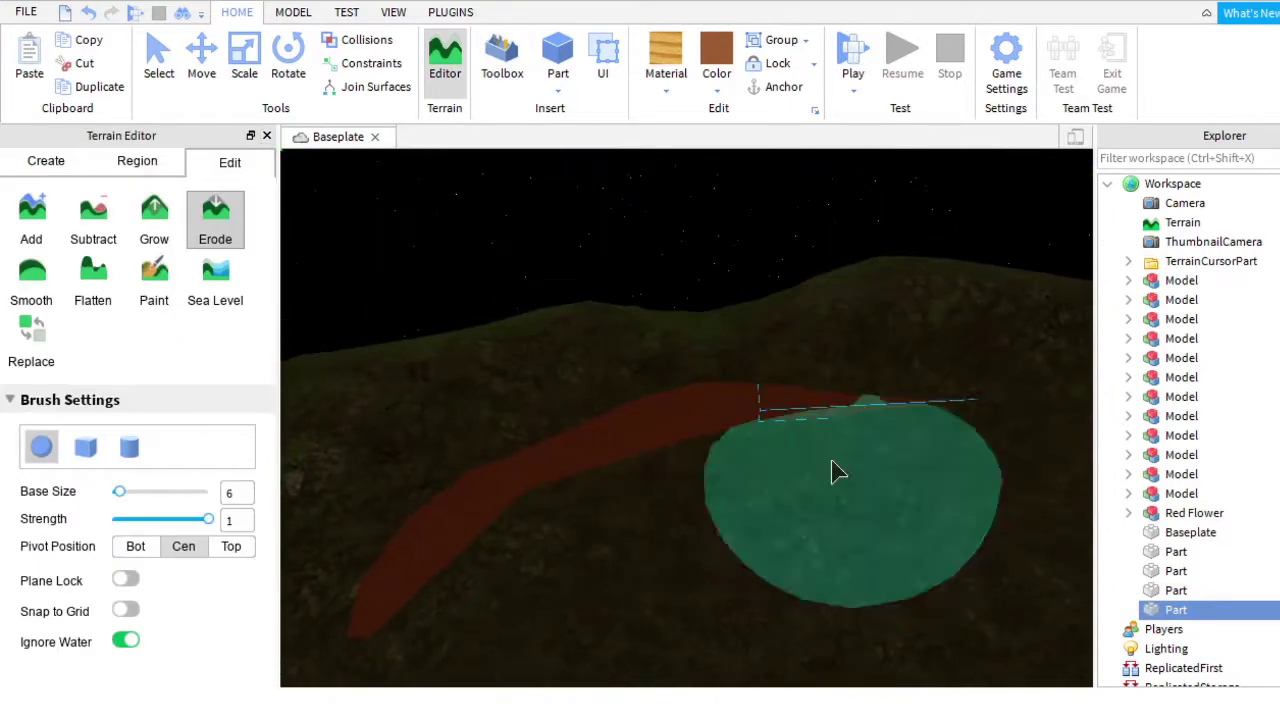
scroll(800, 505, up, 3)
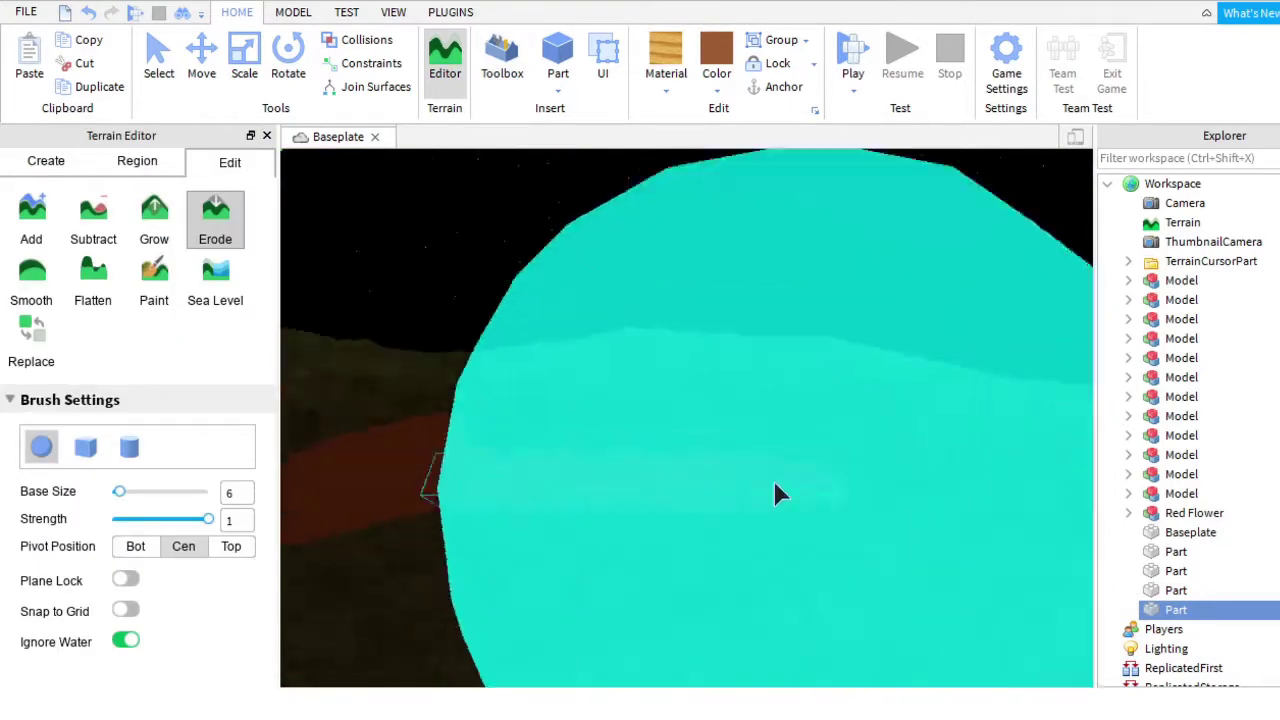
scroll(750, 465, down, 3)
scroll(694, 423, up, 3)
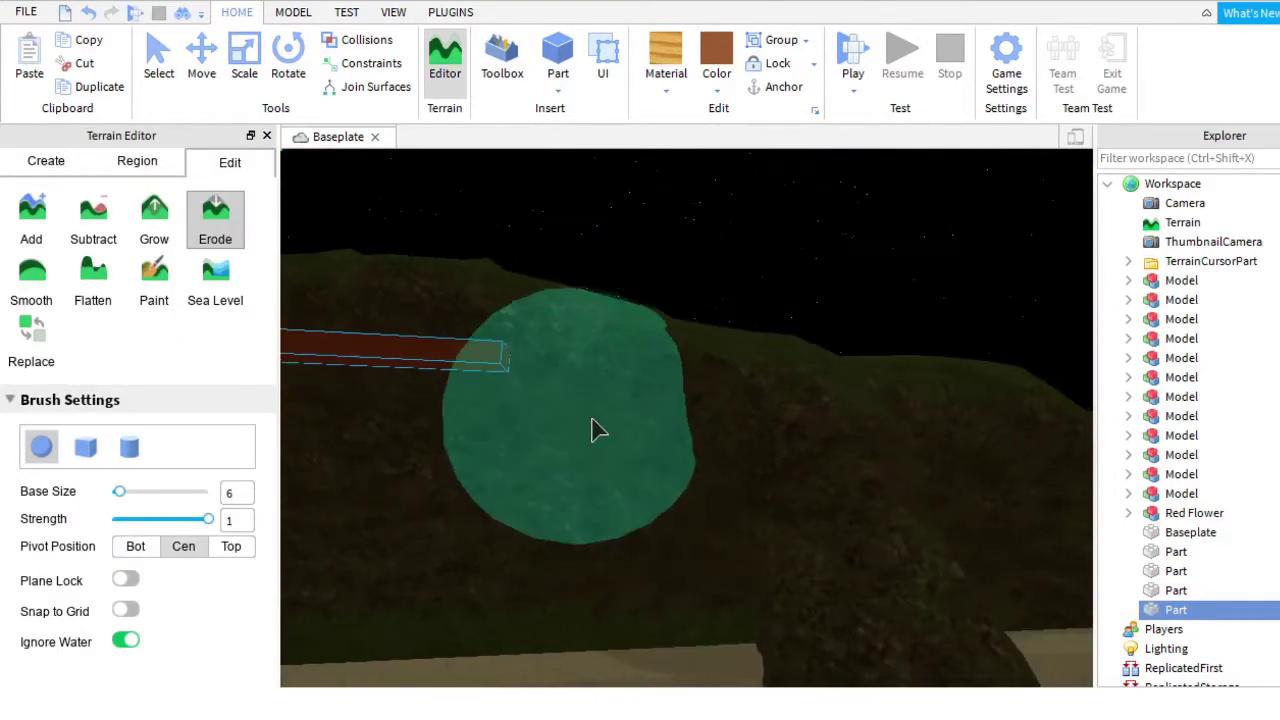
scroll(577, 350, down, 3)
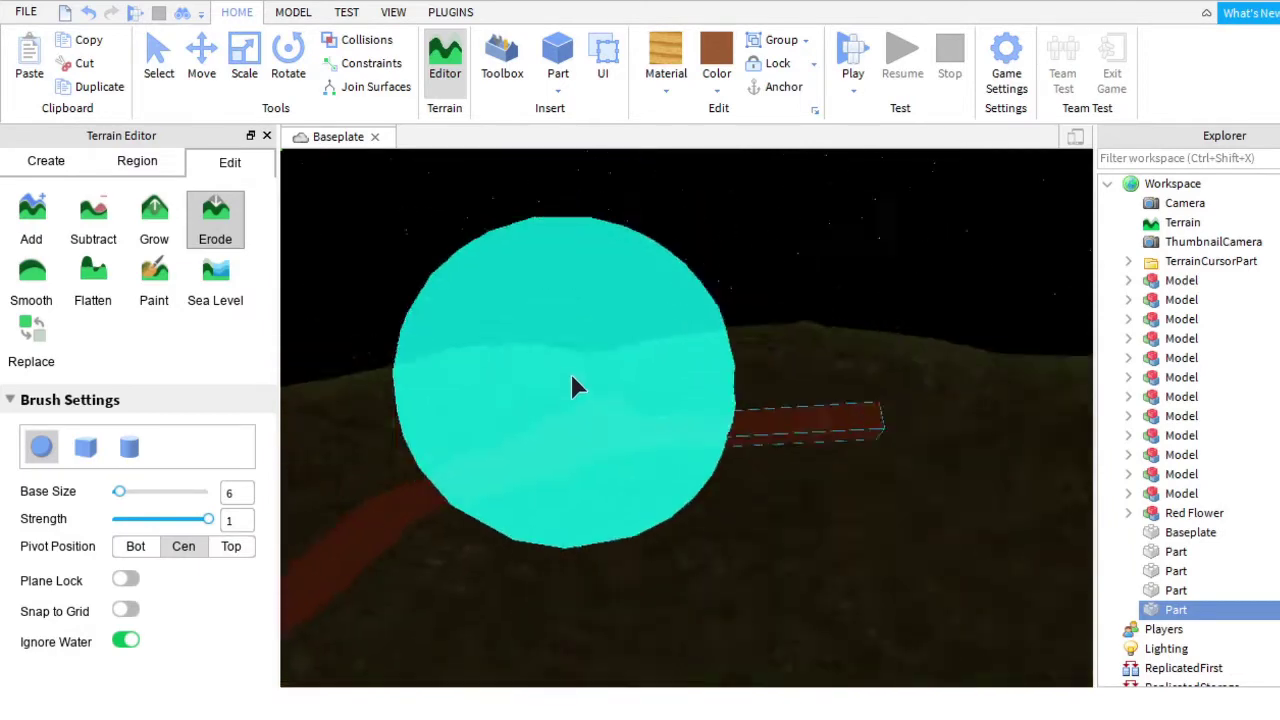
Grow the cliff terrain around the level plank with a size 4 brush at strength 0.6.
click(154, 215)
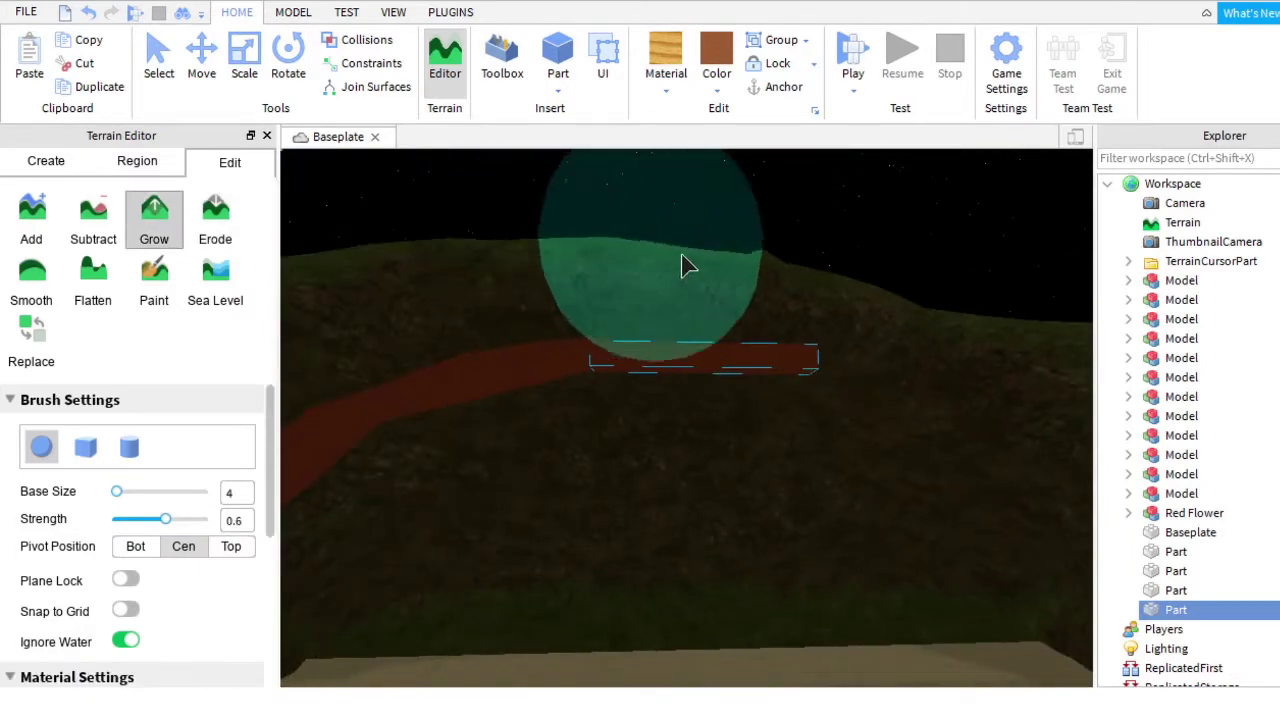
scroll(657, 274, up, 5)
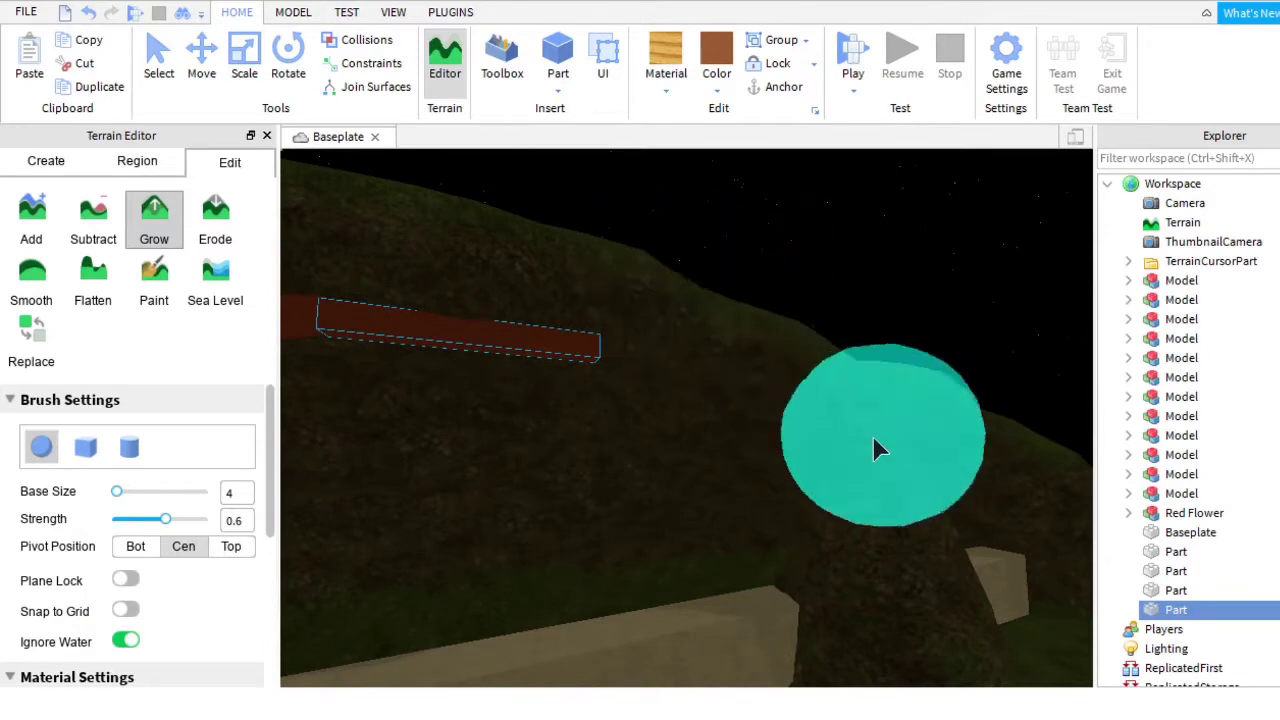
scroll(877, 449, down, 3)
Reopen the F3X building tools and resize the level plank to about 17.6 × 3.7 × 2 studs.
click(452, 13)
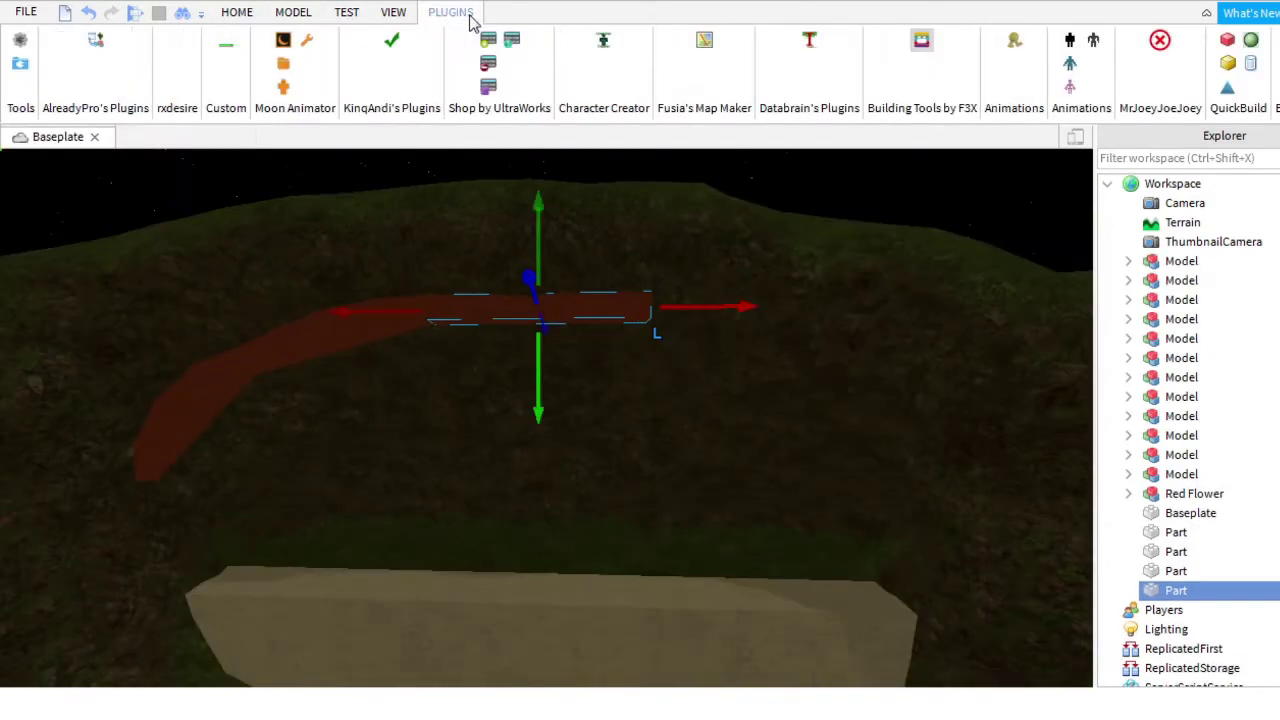
click(921, 45)
right_drag(700, 351, 622, 246)
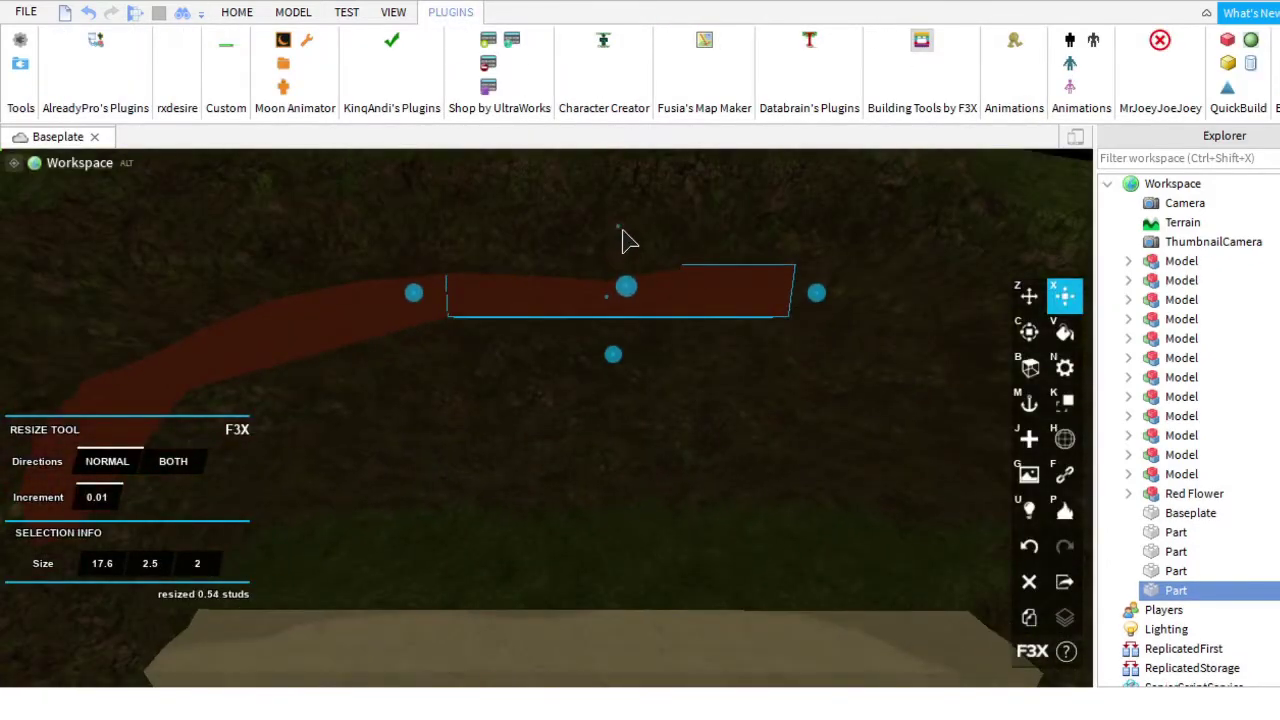
right_drag(628, 358, 620, 363)
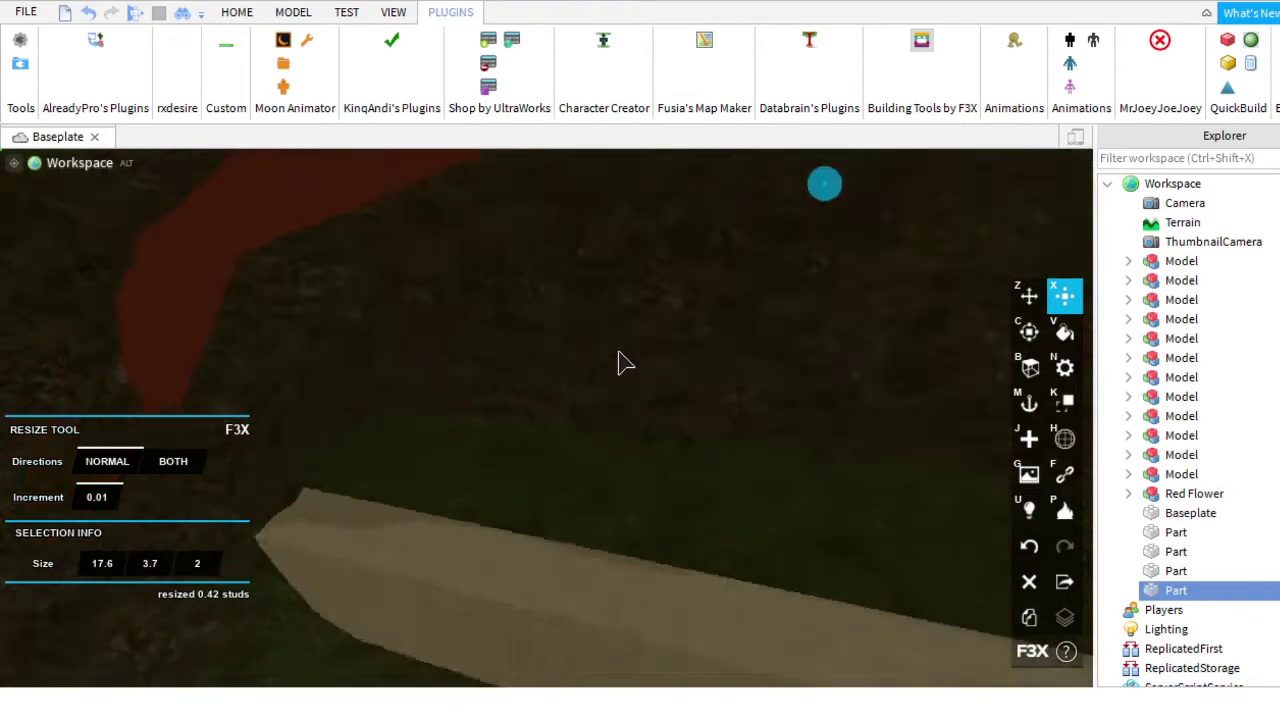
scroll(620, 363, down, 3)
Duplicate the level plank, tilt the copy 15 degrees downward, and position it 16 studs along and 2 studs lower on the cliff.
click(1029, 617)
click(1029, 294)
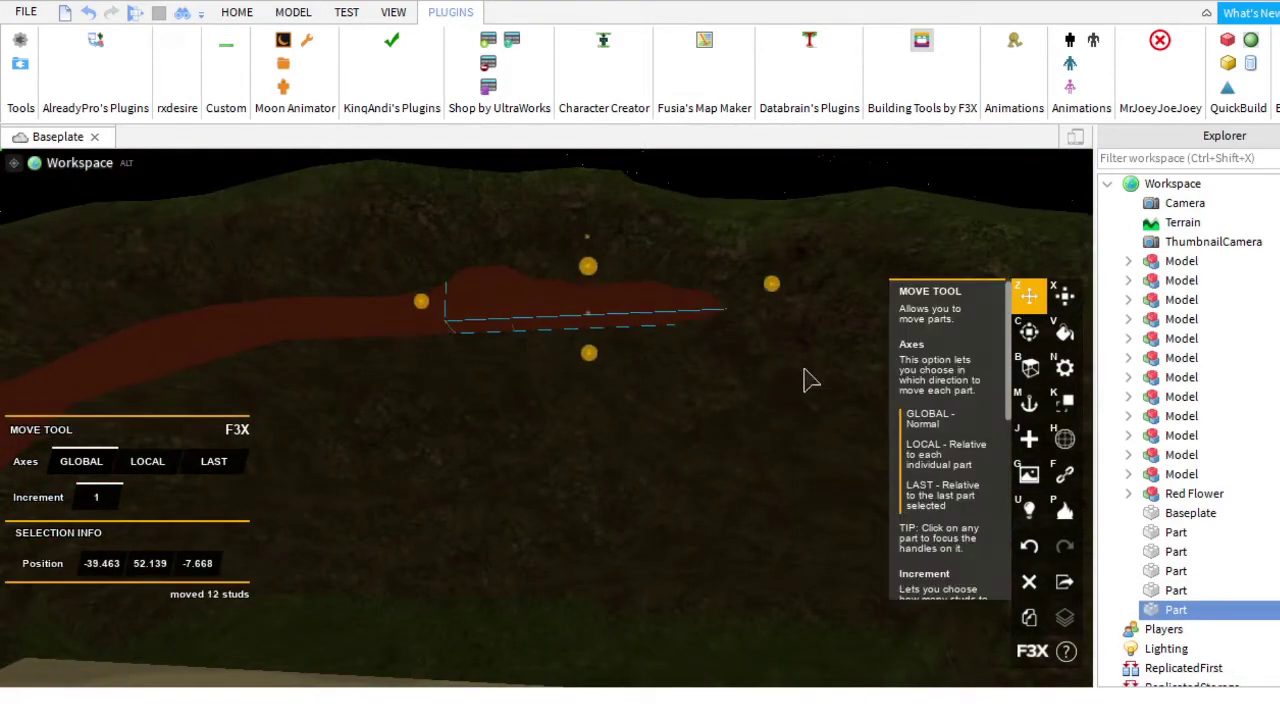
right_drag(893, 377, 470, 243)
key(c)
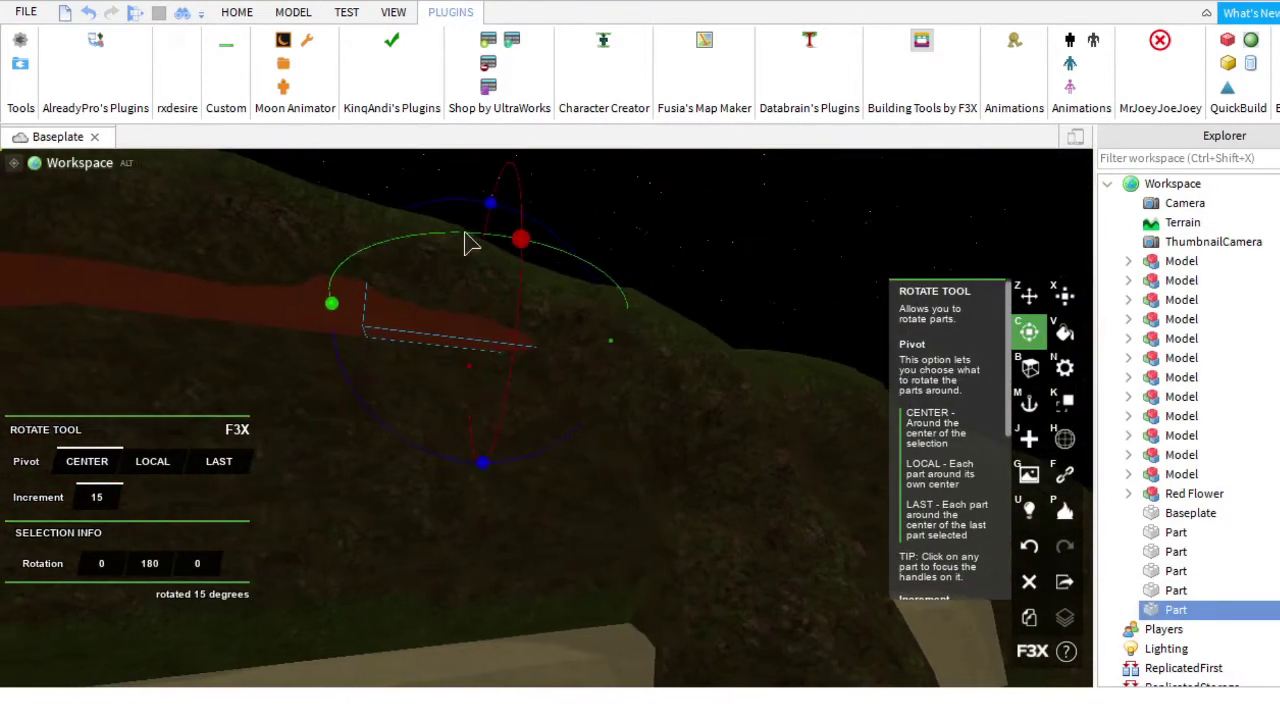
drag(553, 246, 923, 329)
key(x)
key(z)
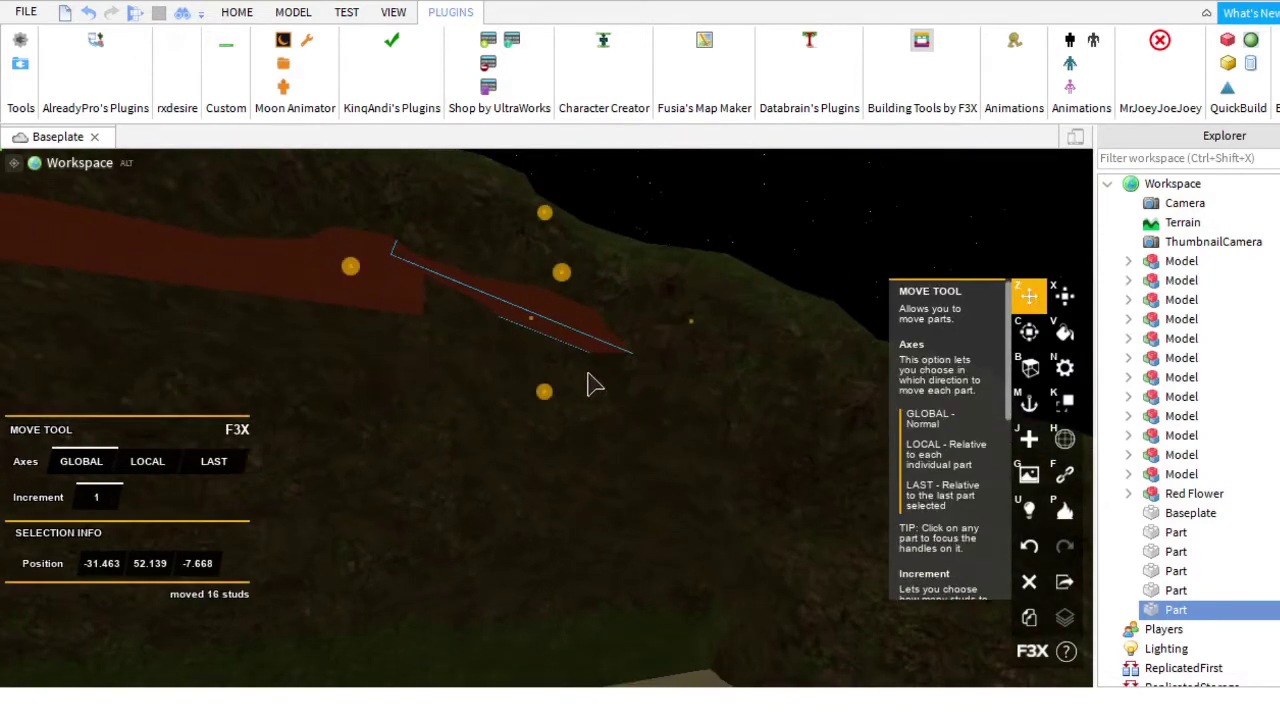
right_drag(545, 427, 843, 406)
right_drag(826, 348, 880, 370)
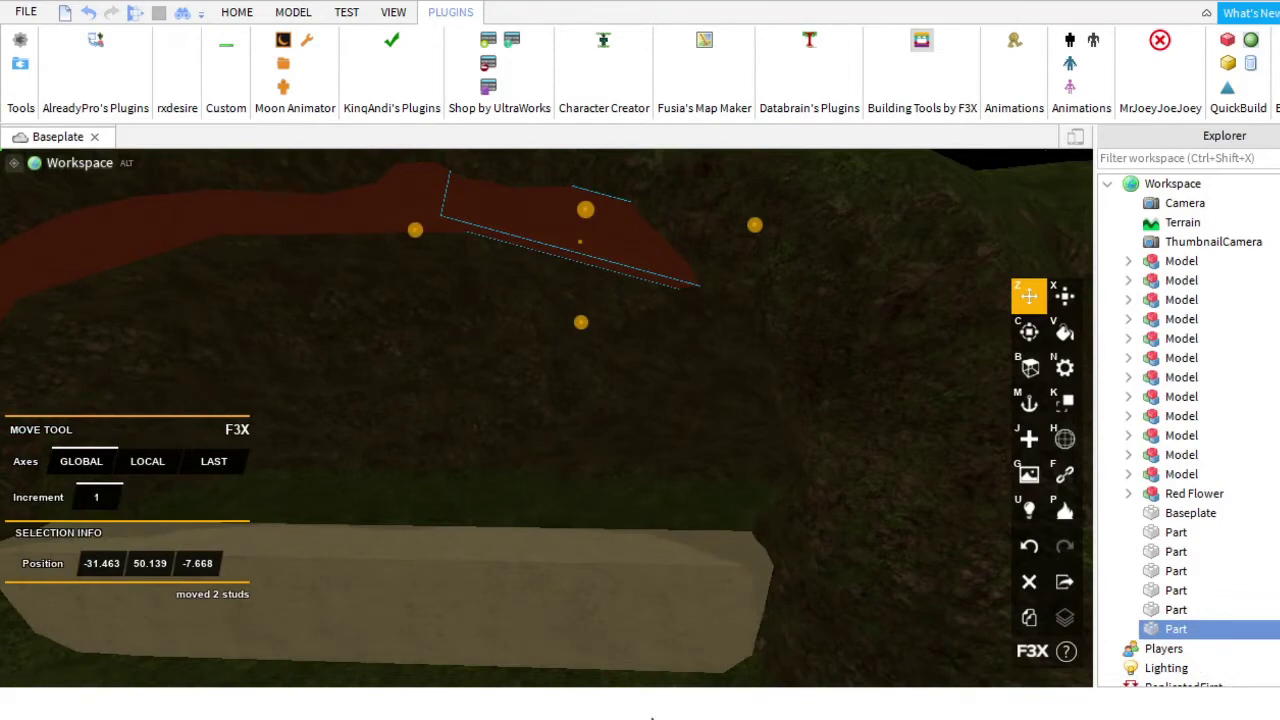
Duplicate the downward-tilted plank, rotate the copy to a steeper slope, and lower it toward the arch's far end.
right_drag(577, 329, 577, 329)
drag(577, 329, 726, 329)
right_drag(726, 329, 741, 414)
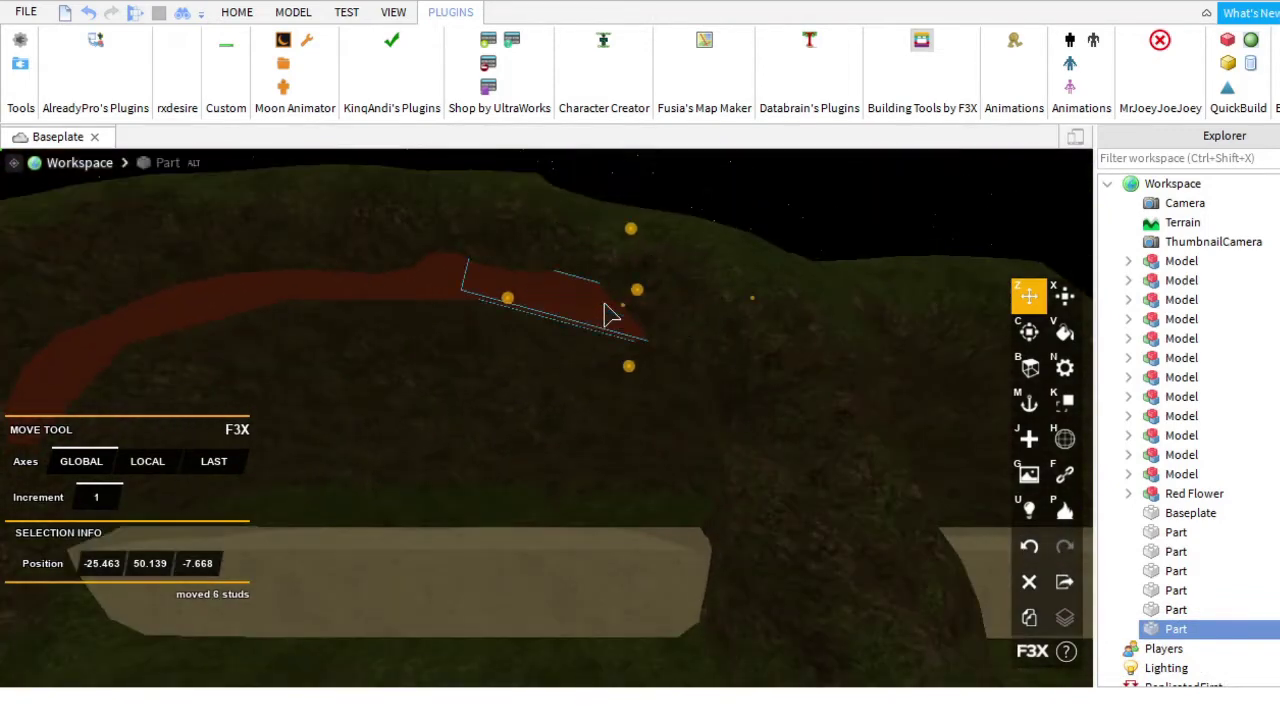
right_drag(677, 390, 737, 380)
click(1029, 331)
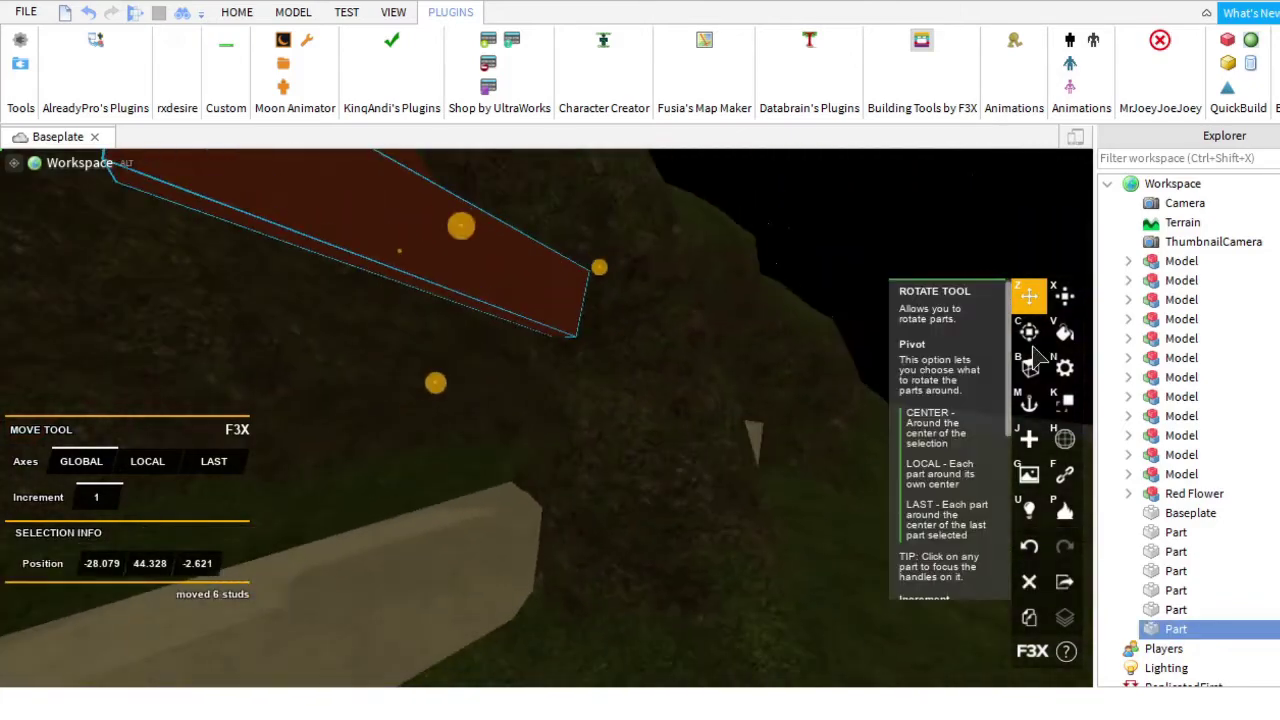
key(z)
Align the steep end plank with the arch using a 0.01 move increment and shorten it to about 14.9 studs.
right_drag(712, 297, 77, 510)
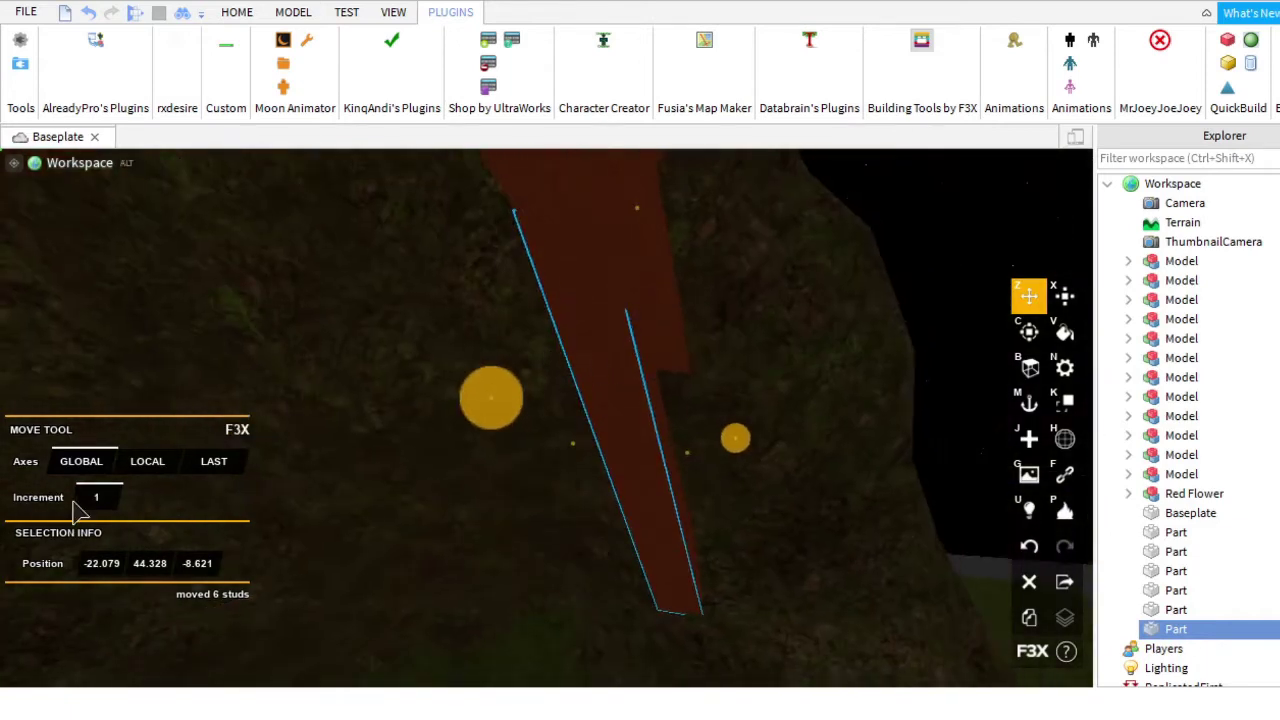
drag(739, 446, 771, 440)
right_drag(771, 440, 780, 420)
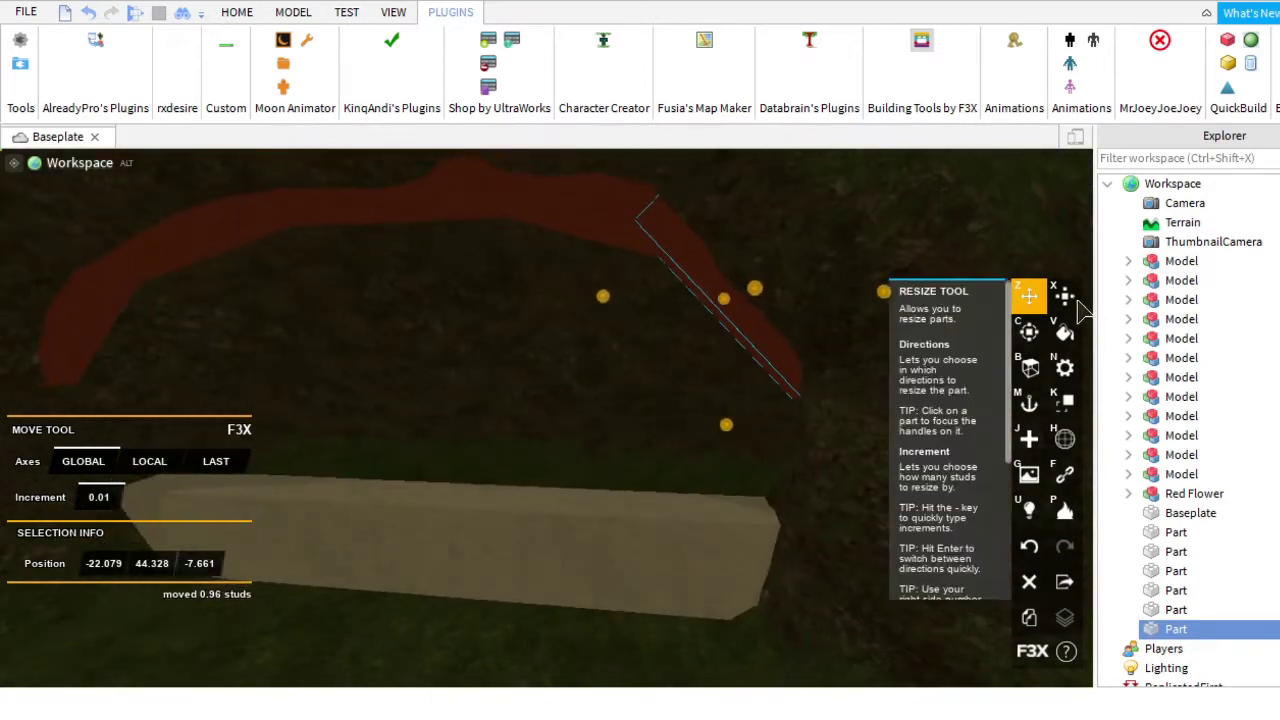
drag(648, 220, 668, 250)
right_drag(655, 237, 629, 277)
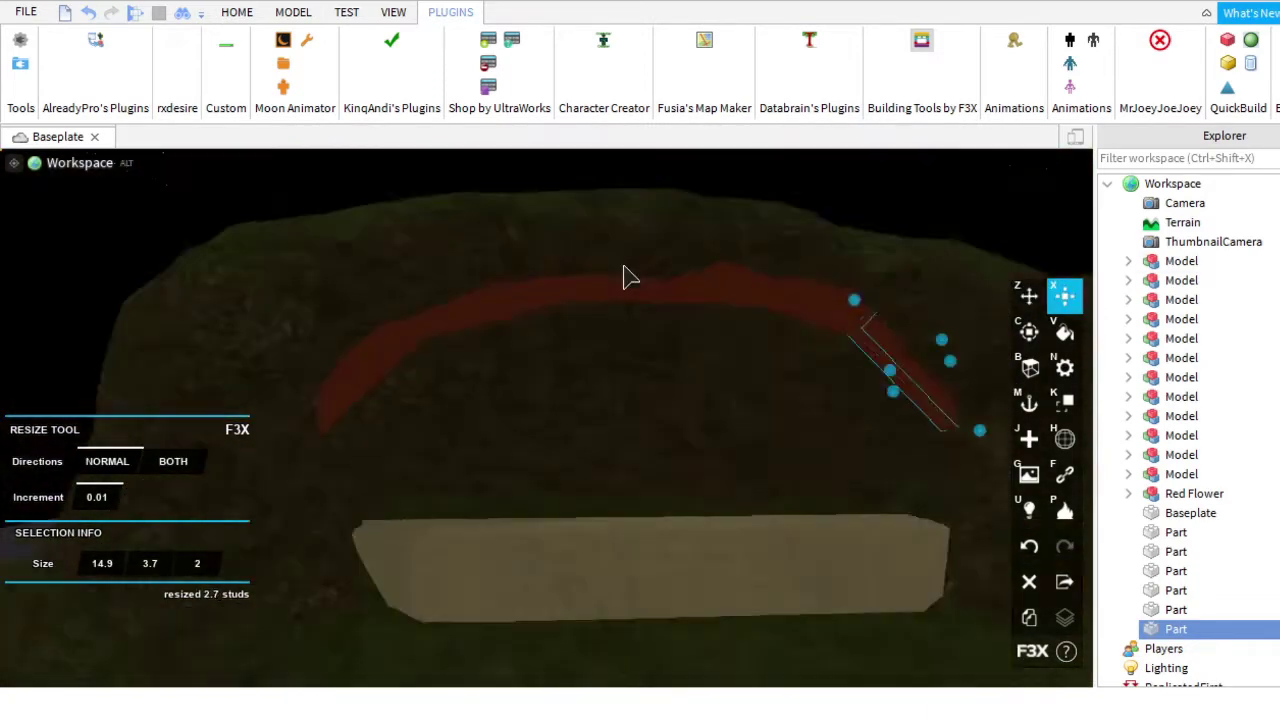
Add a reddish-brown wooden block on the grass near the tan wall and resize it to about 0.28 × 5.4 × 1.5 studs.
scroll(449, 297, up, 5)
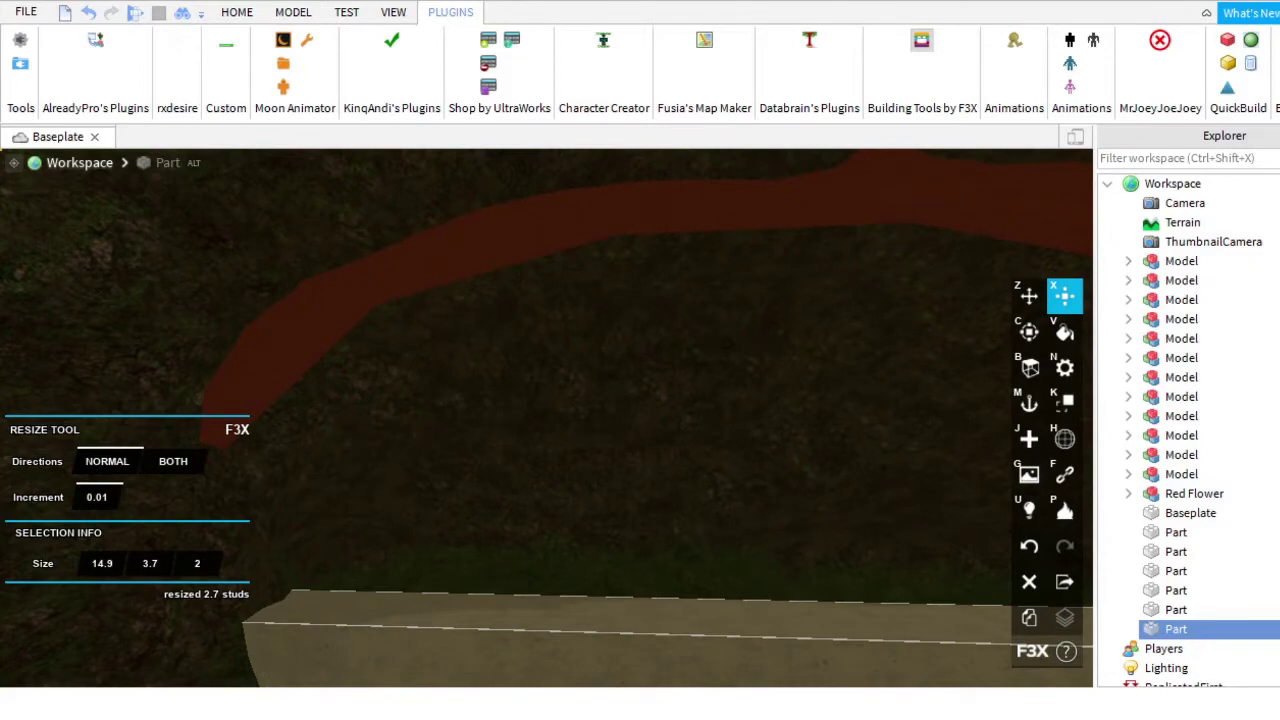
right_drag(614, 543, 614, 543)
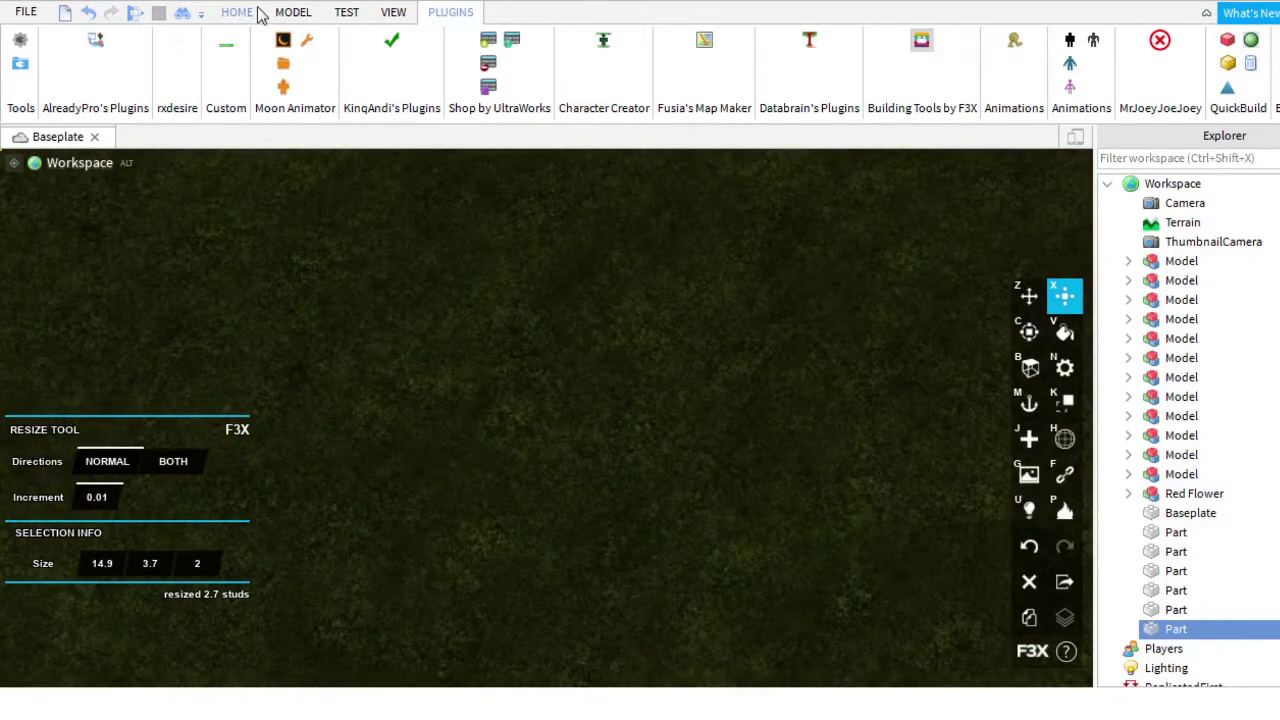
click(240, 12)
right_drag(616, 470, 616, 470)
drag(631, 500, 597, 393)
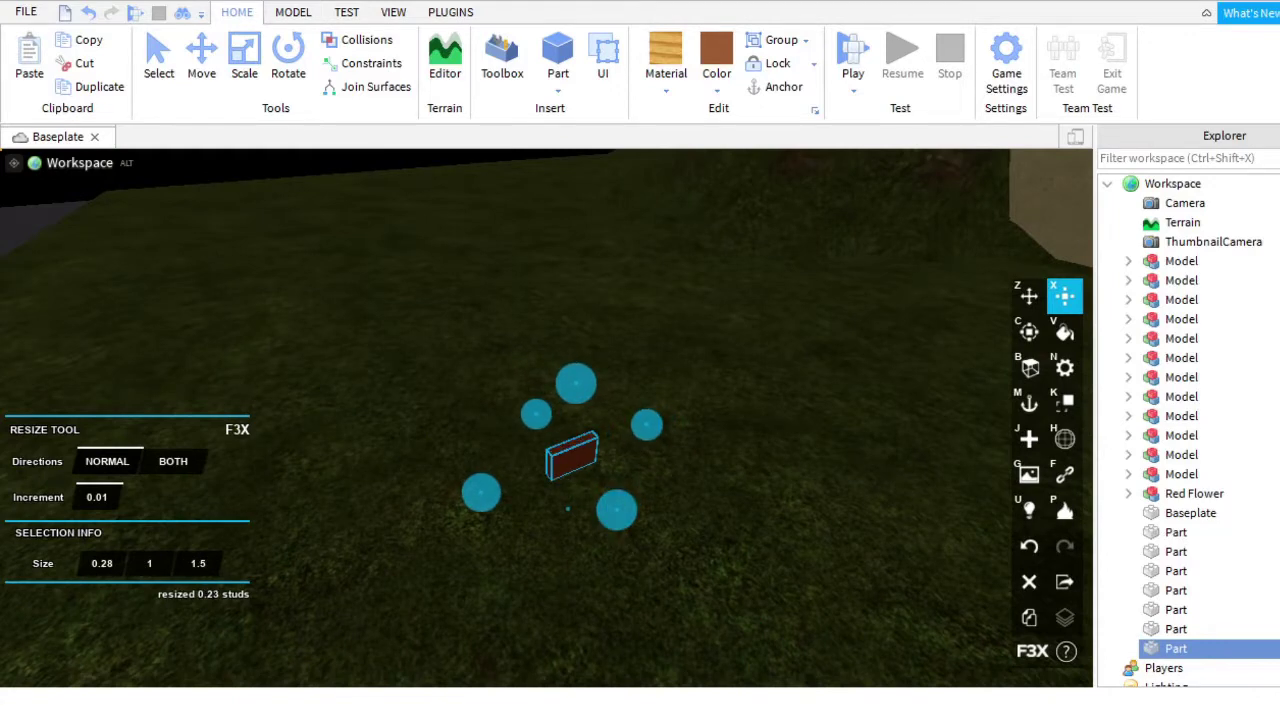
drag(585, 398, 585, 333)
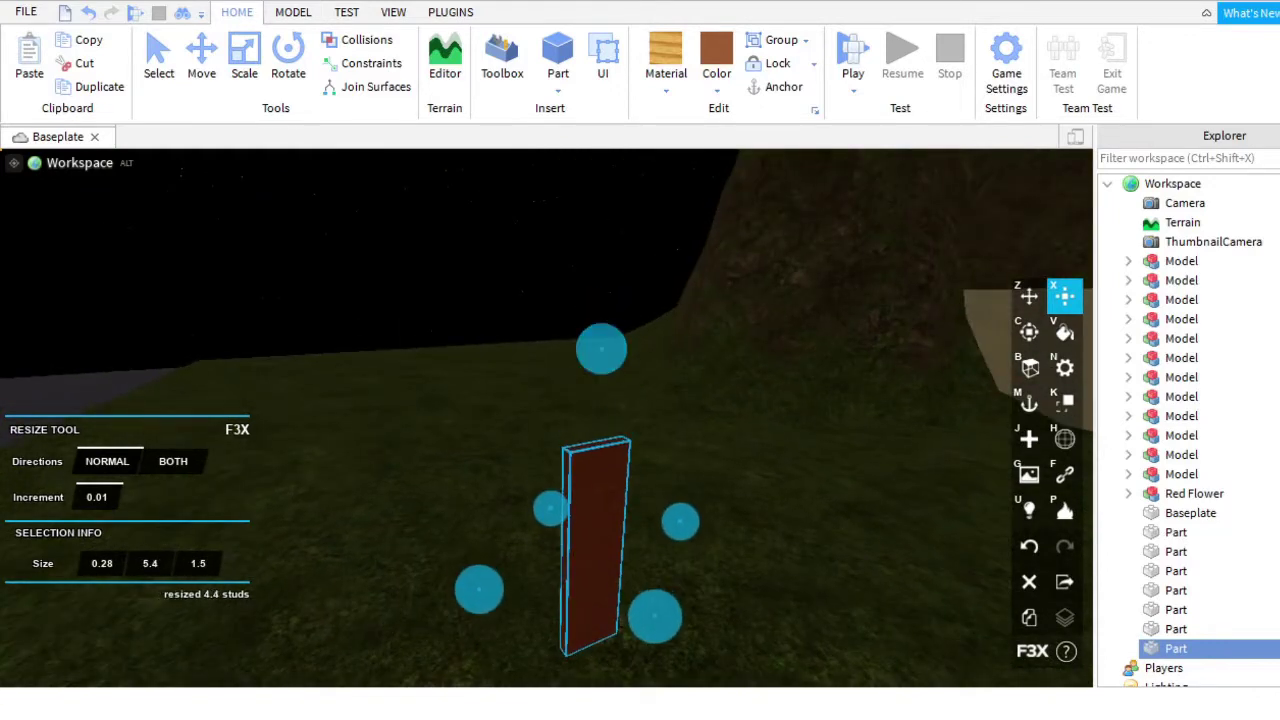
Narrow the upright reddish-brown block to 1.14 studs, then duplicate it and shrink the copy to about 0.28 × 3.12 × 0.33 studs.
right_drag(663, 531, 663, 531)
right_drag(508, 470, 508, 470)
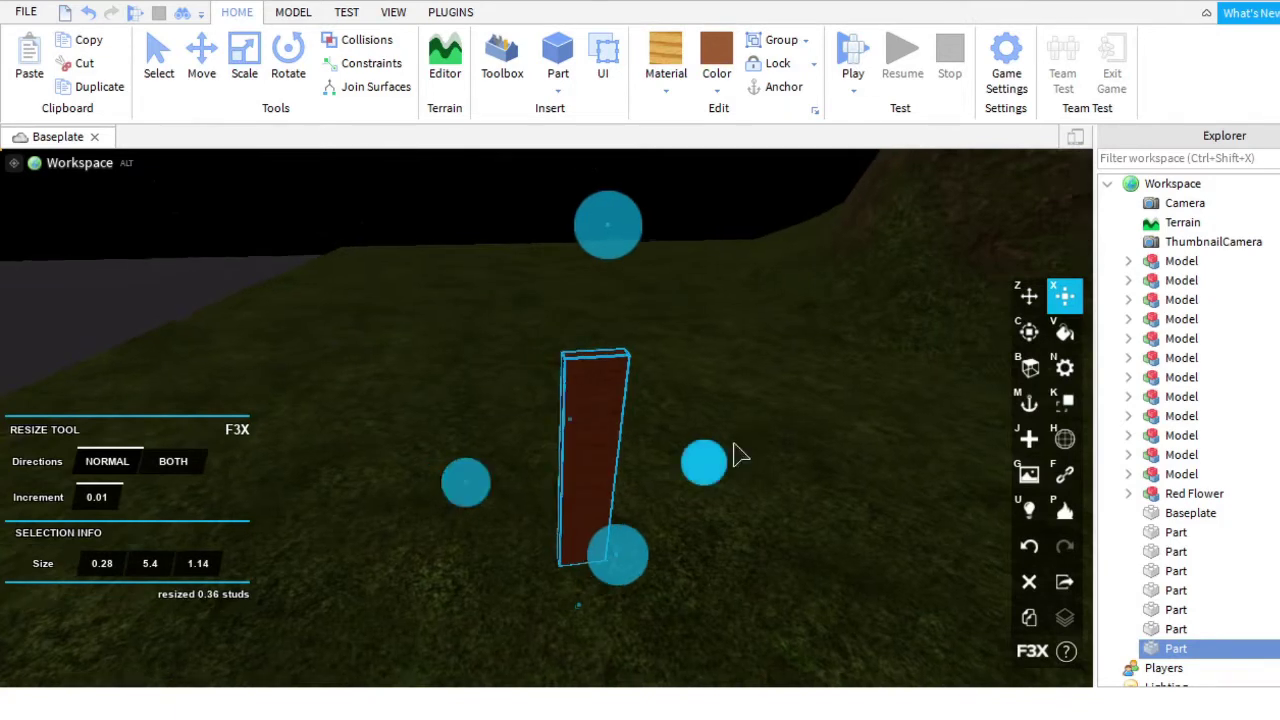
right_drag(735, 455, 463, 291)
right_drag(814, 329, 814, 329)
drag(615, 447, 599, 452)
Move the thin copy about 0.87 studs beside the upright post and rotate it 45 degrees.
click(1028, 297)
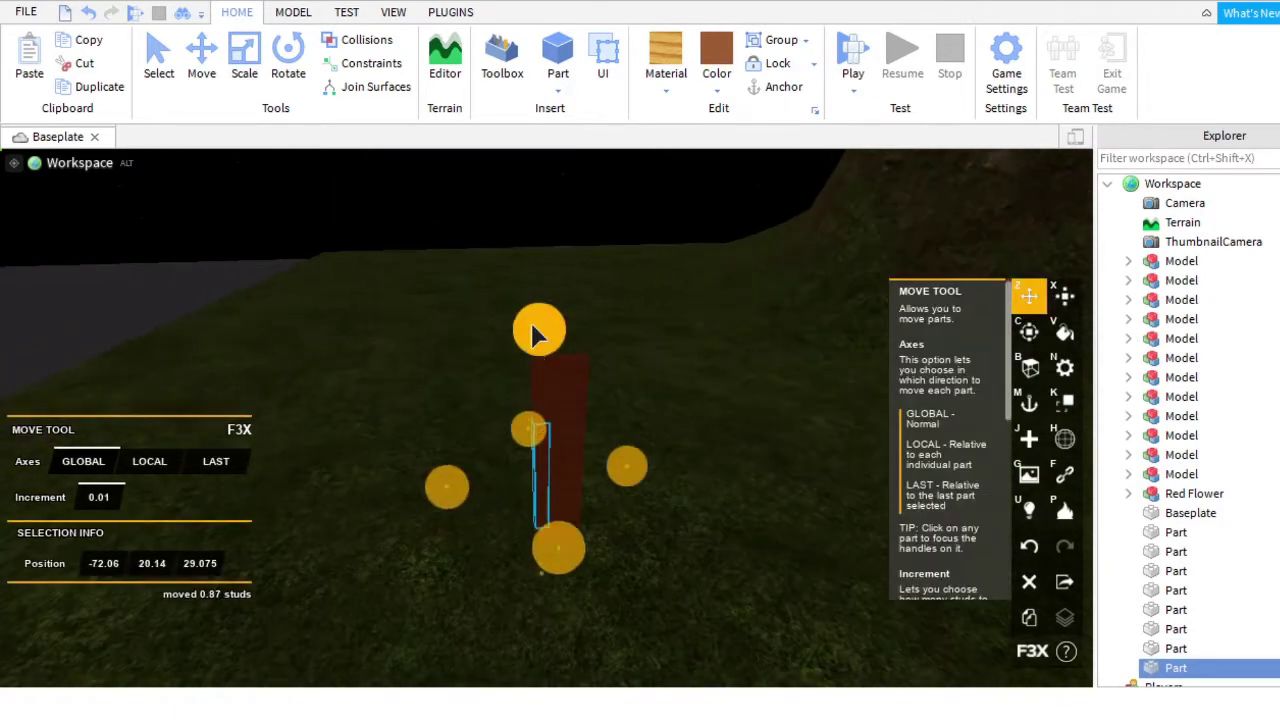
key(c)
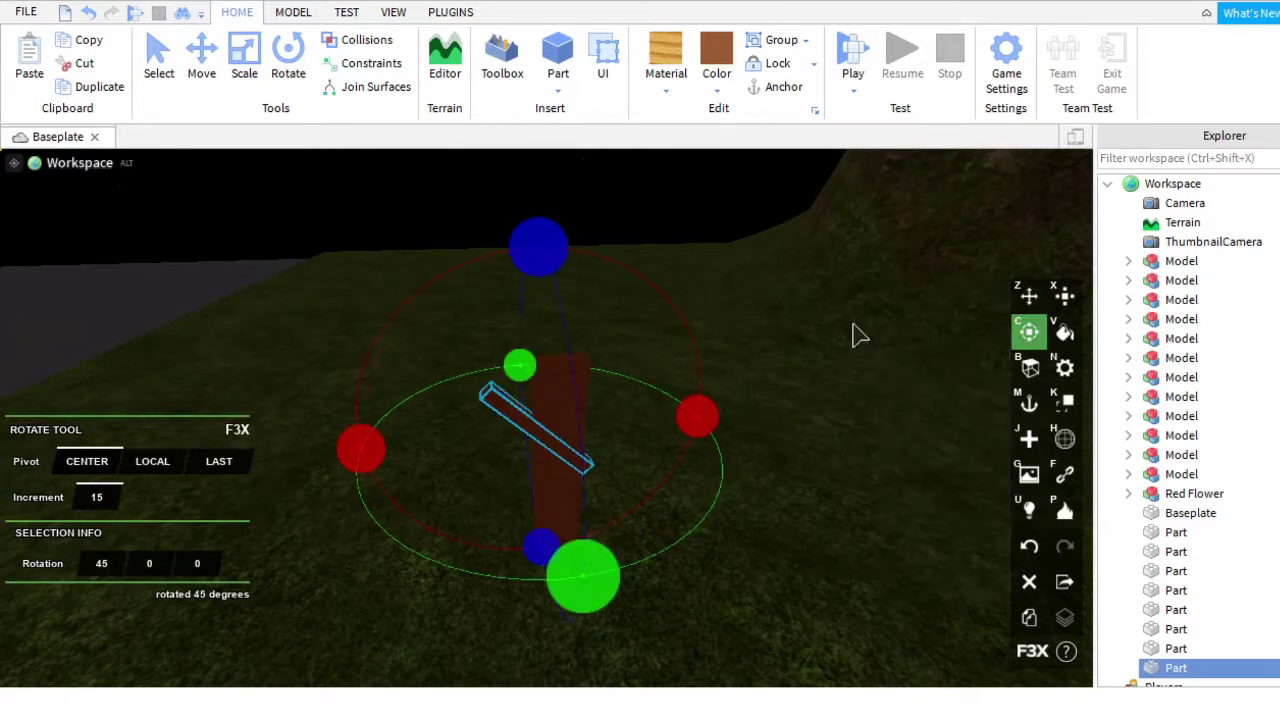
key(z)
key(x)
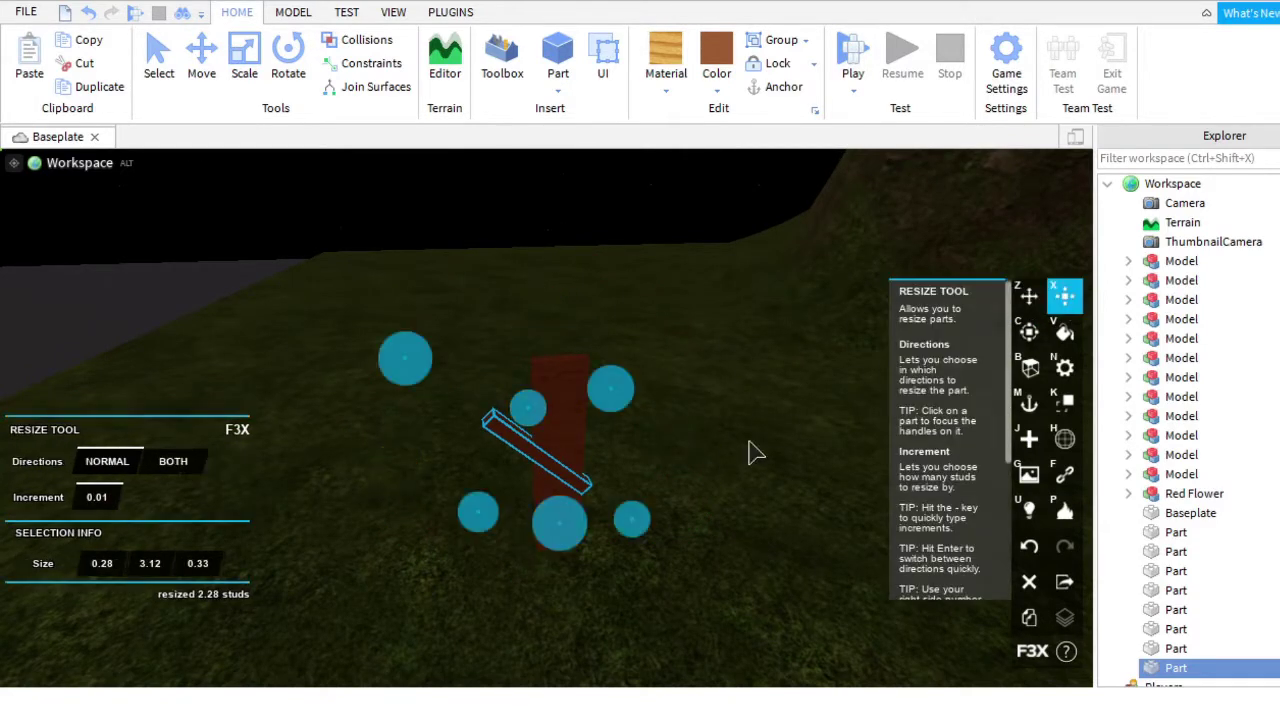
Duplicate the tilted strip, slope the copy the opposite way, and resize it to about 0.28 × 1.38 × 1.76 studs near the post's upper end.
drag(603, 508, 550, 412)
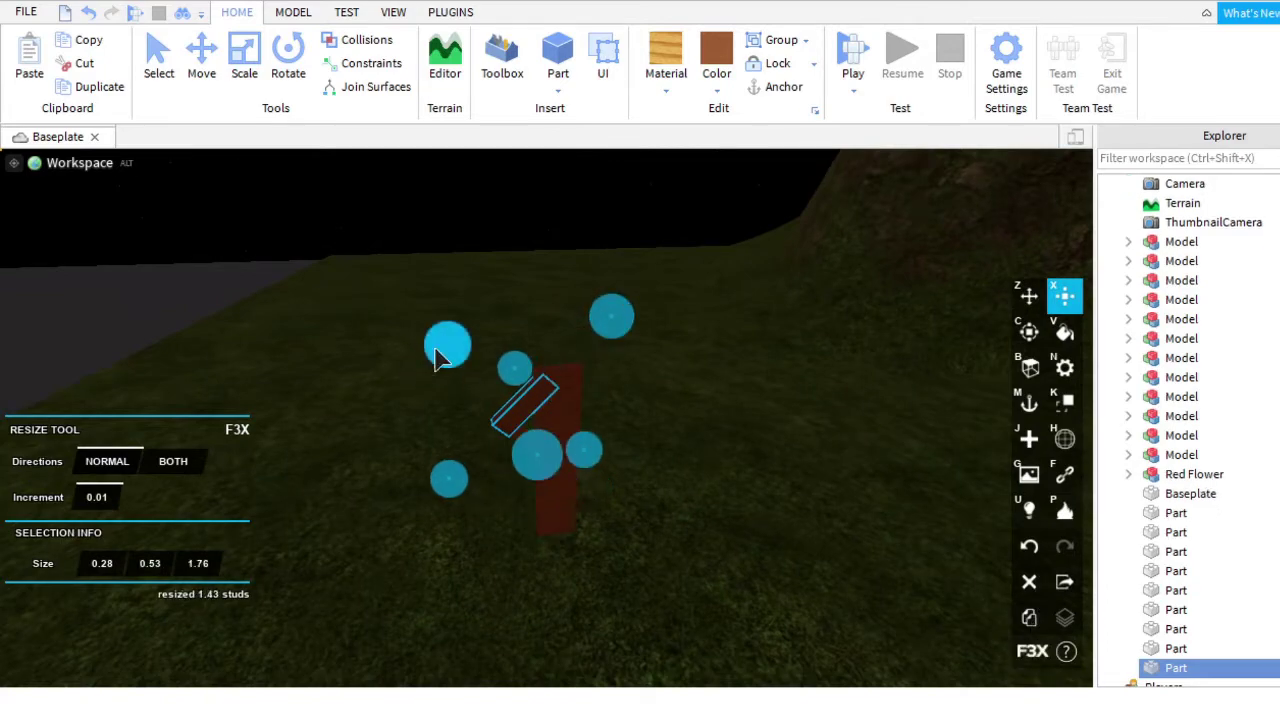
scroll(663, 386, up, 3)
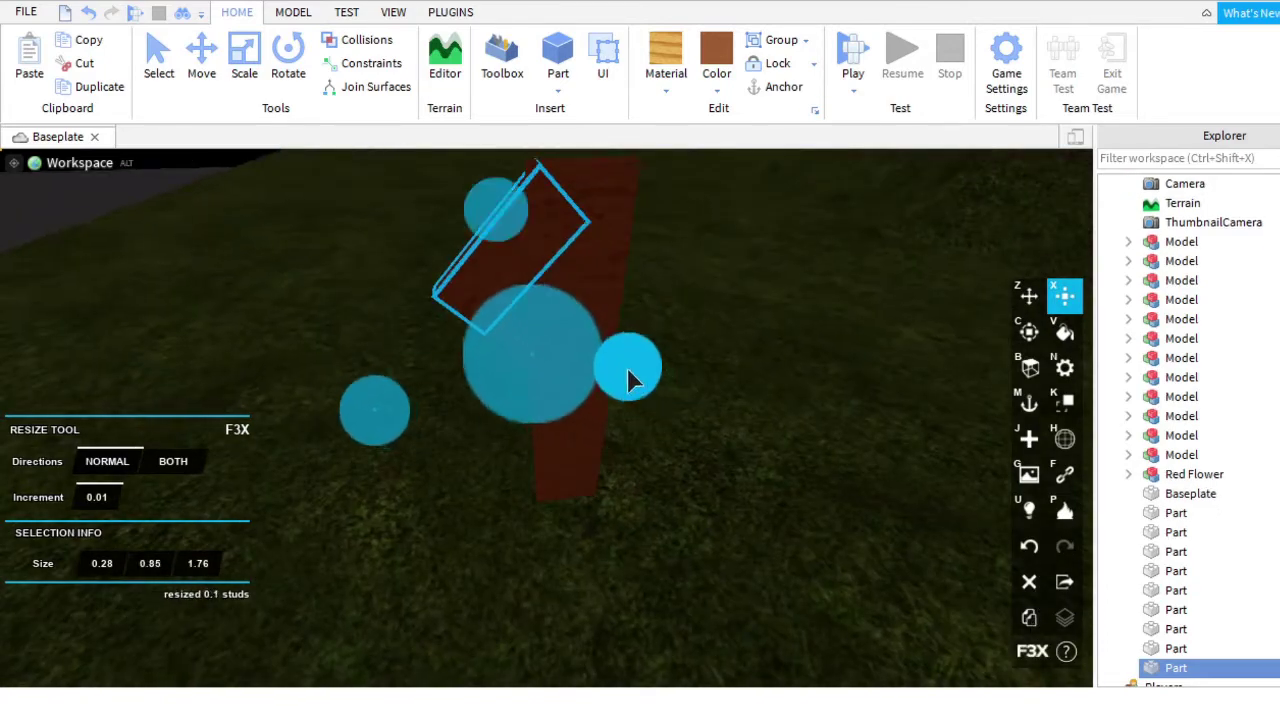
drag(634, 380, 680, 425)
click(791, 523)
right_drag(791, 523, 791, 523)
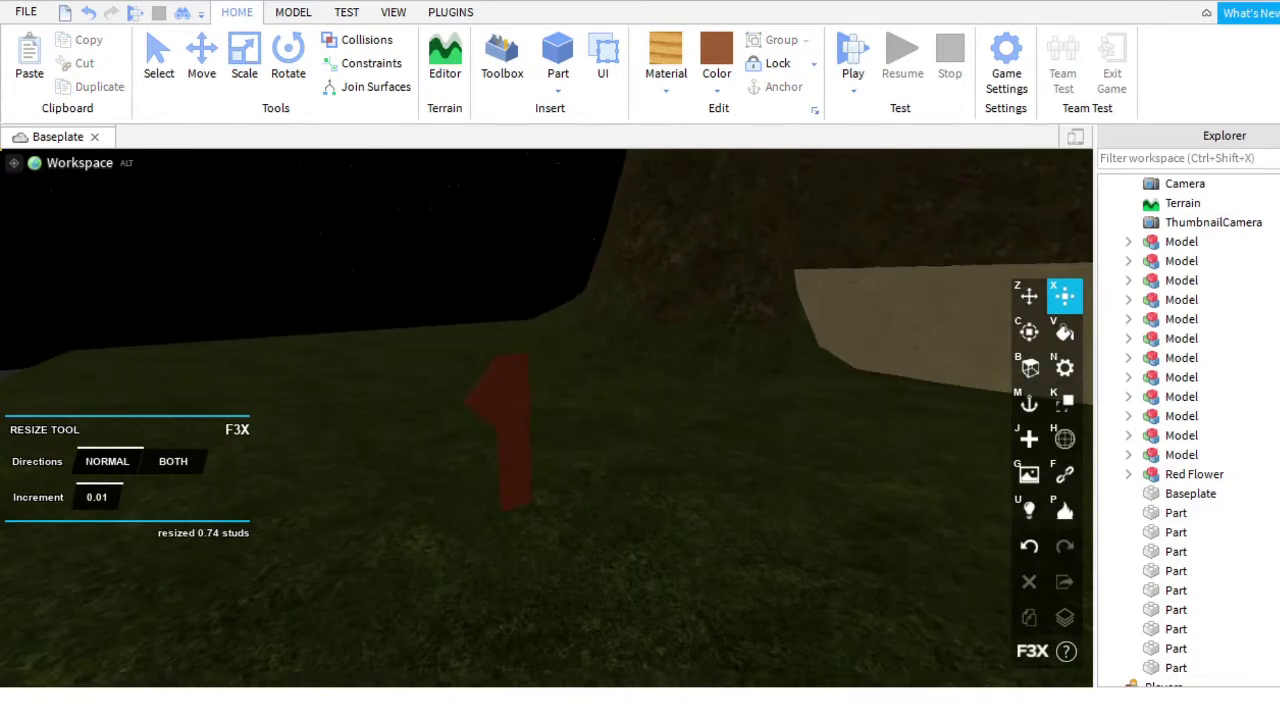
Duplicate the upright post and shrink the copy to a small block of about 0.28 × 1.3 × 0.98 studs beside its upper end.
right_drag(511, 509, 511, 509)
right_drag(594, 429, 594, 429)
click(615, 425)
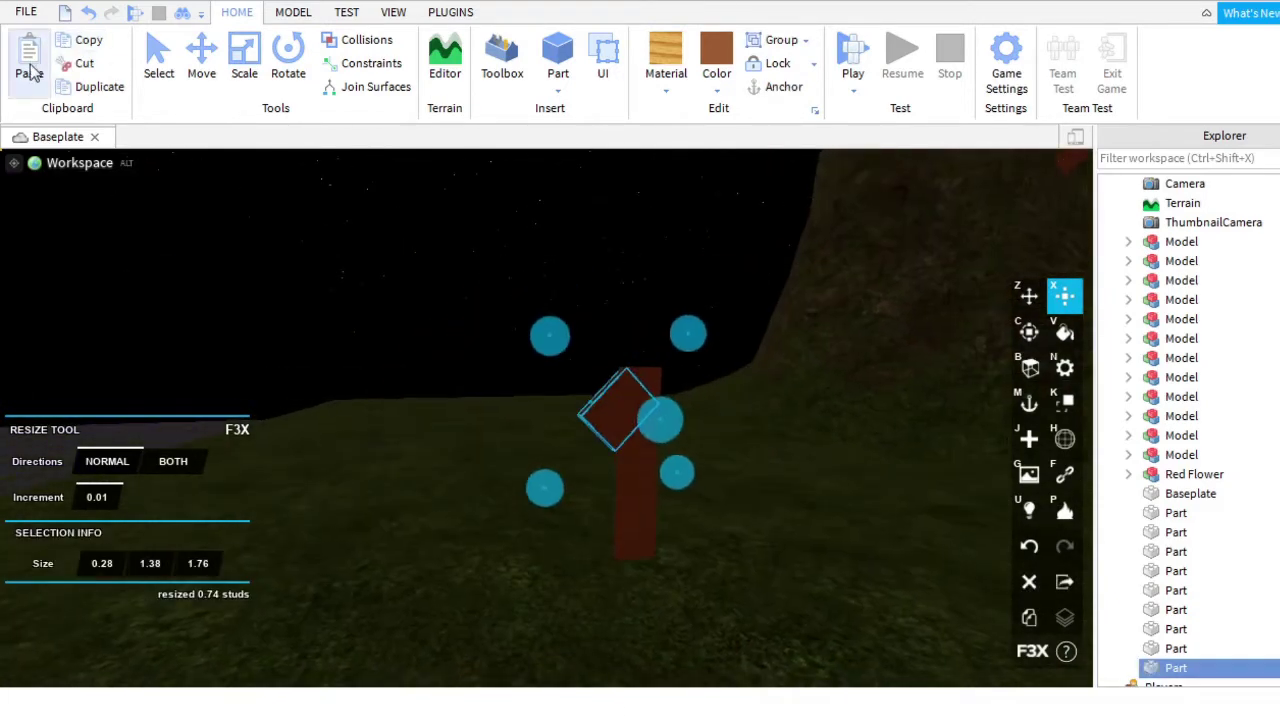
right_drag(623, 471, 623, 471)
click(1029, 618)
right_drag(746, 497, 746, 497)
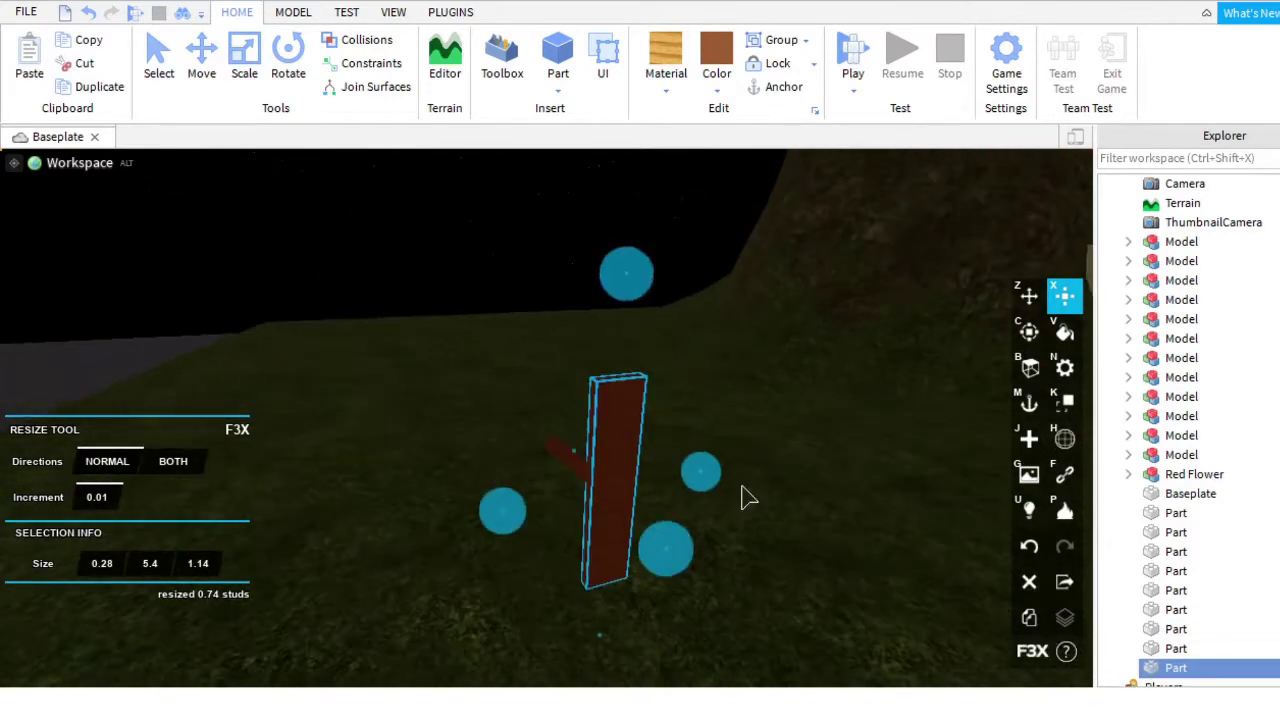
mouse_move(606, 623)
mouse_down()
mouse_move(590, 540)
mouse_move(560, 532)
mouse_up()
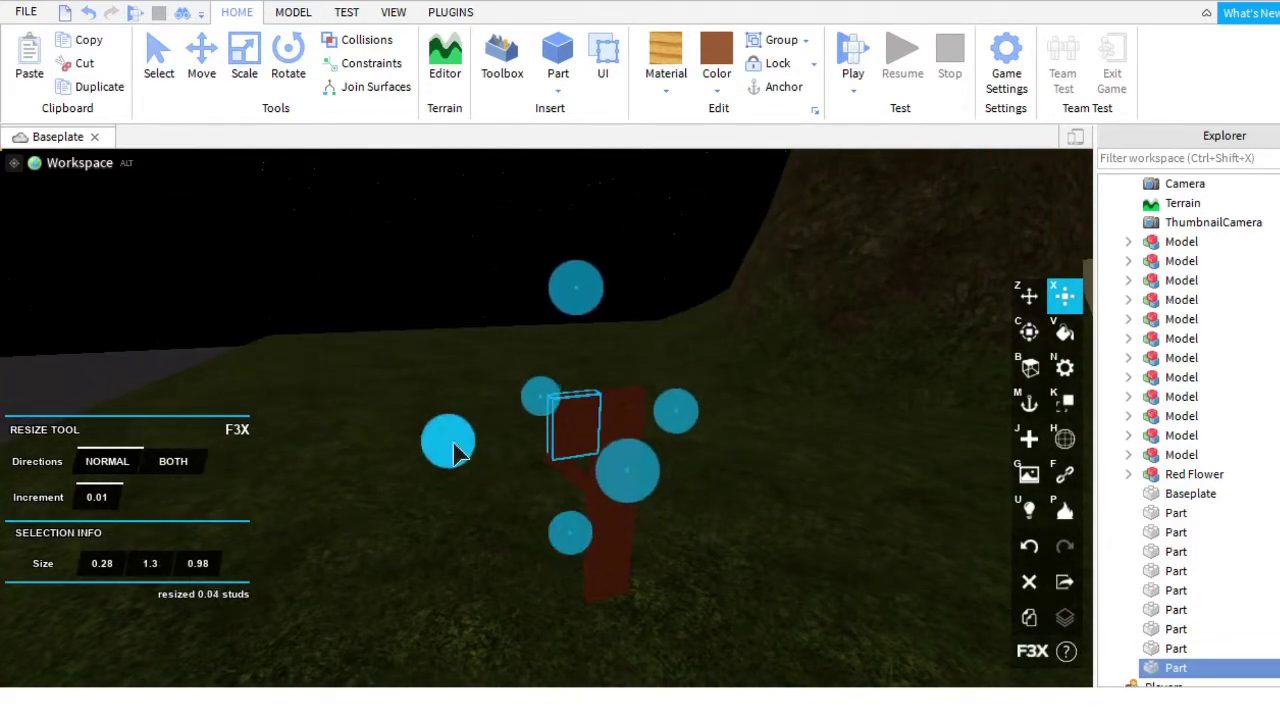
Trim the tilted piece beneath the small square block to about 0.28 × 1.62 × 0.67 studs.
right_drag(452, 453, 690, 440)
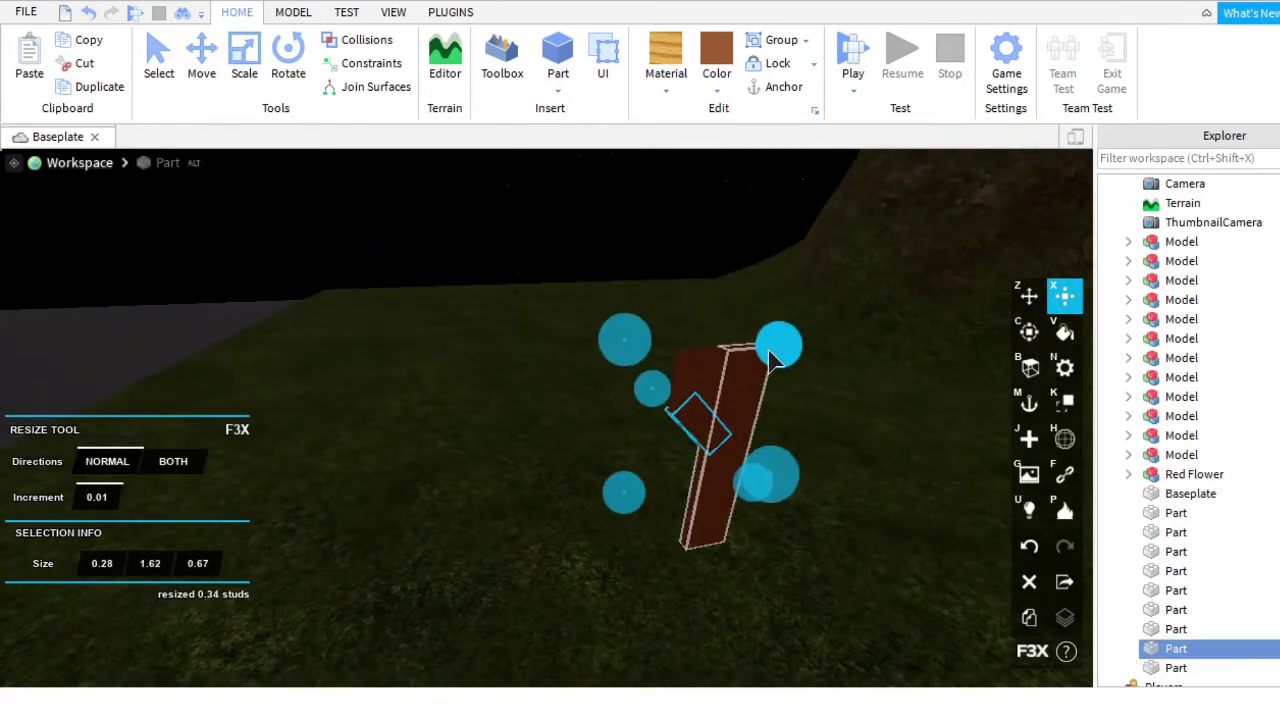
click(815, 458)
right_drag(815, 458, 762, 458)
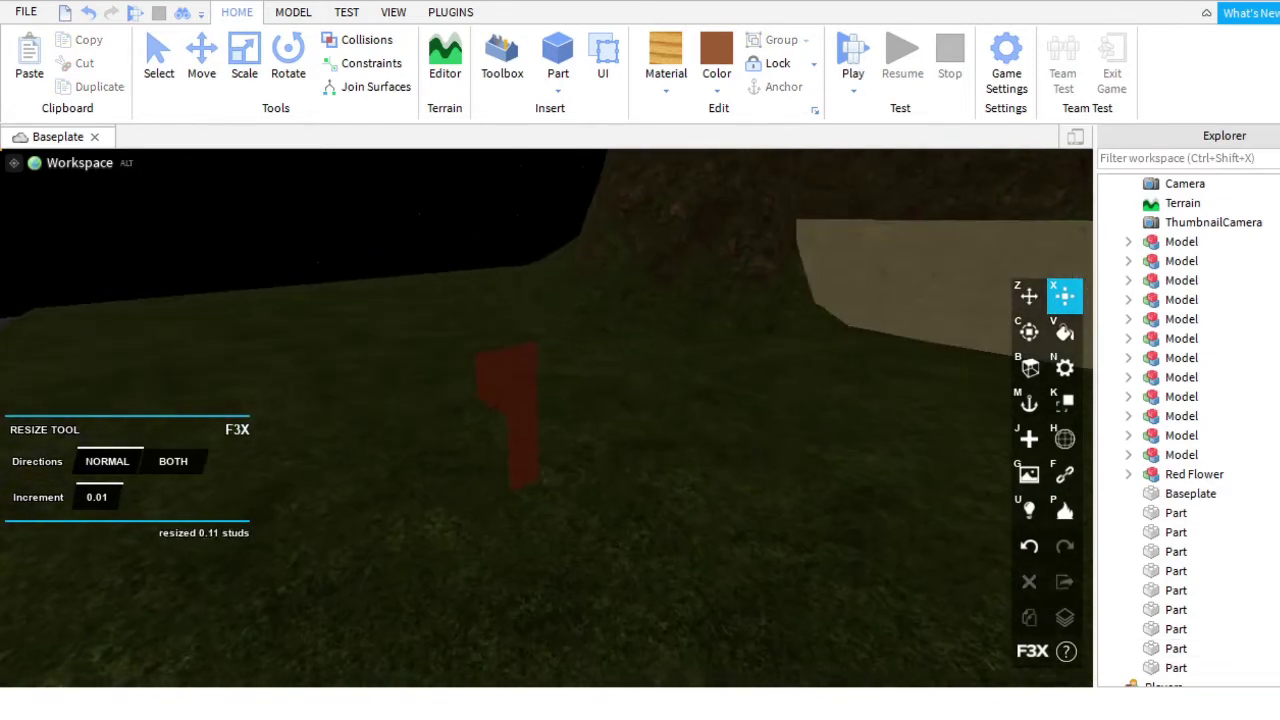
Select the small square block at the post's upper end and shift it about 1.14 studs.
click(488, 362)
right_drag(616, 522, 611, 331)
drag(418, 334, 611, 611)
key(z)
right_drag(611, 611, 592, 457)
drag(592, 457, 830, 357)
Insert a reddish-brown wooden cylinder on the grass and resize it into a thin disc of about 0.05 × 11.79 × 11.79 studs.
right_drag(830, 357, 645, 282)
click(612, 380)
scroll(643, 680, up, 3)
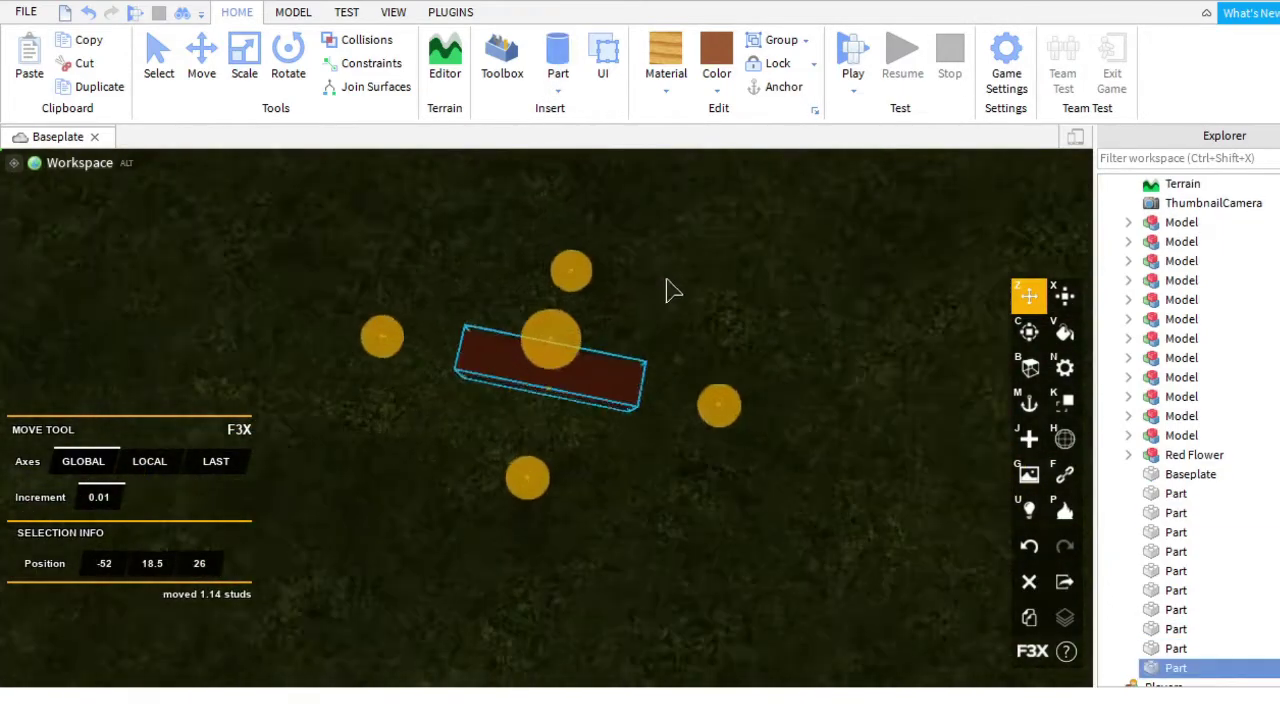
scroll(671, 289, down, 3)
key(x)
drag(557, 251, 614, 371)
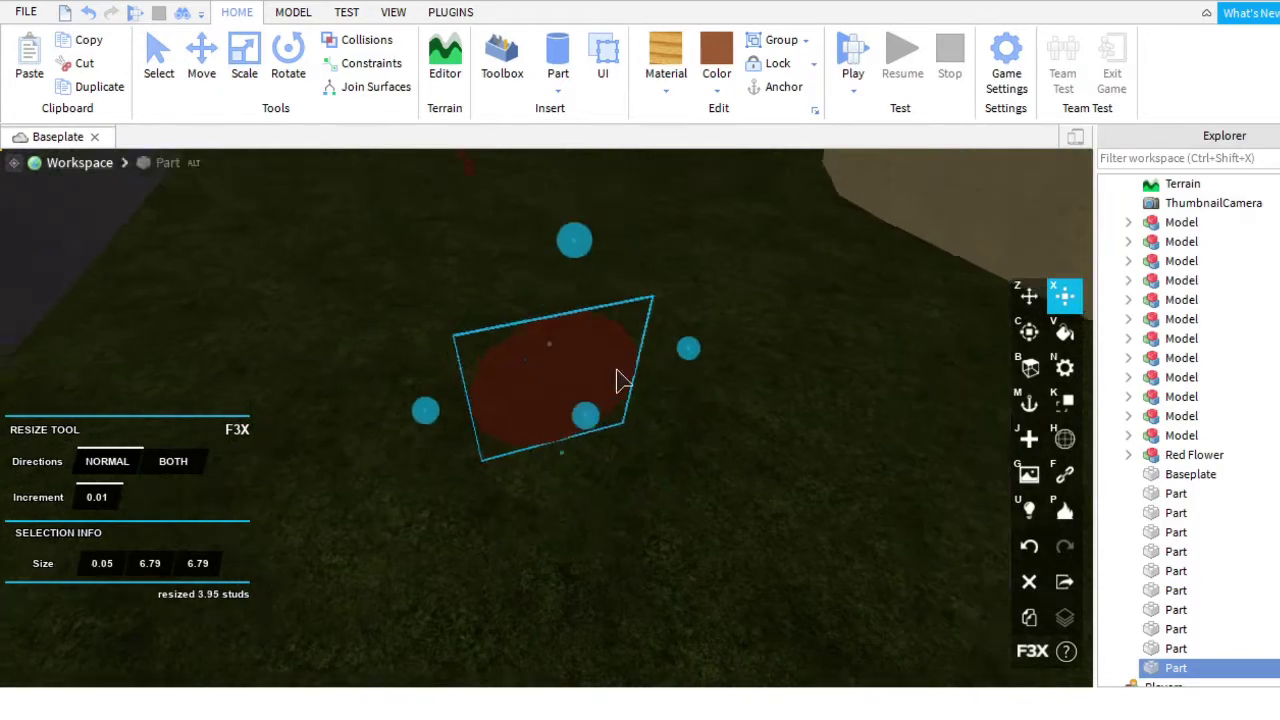
right_drag(614, 371, 543, 343)
right_drag(643, 557, 640, 112)
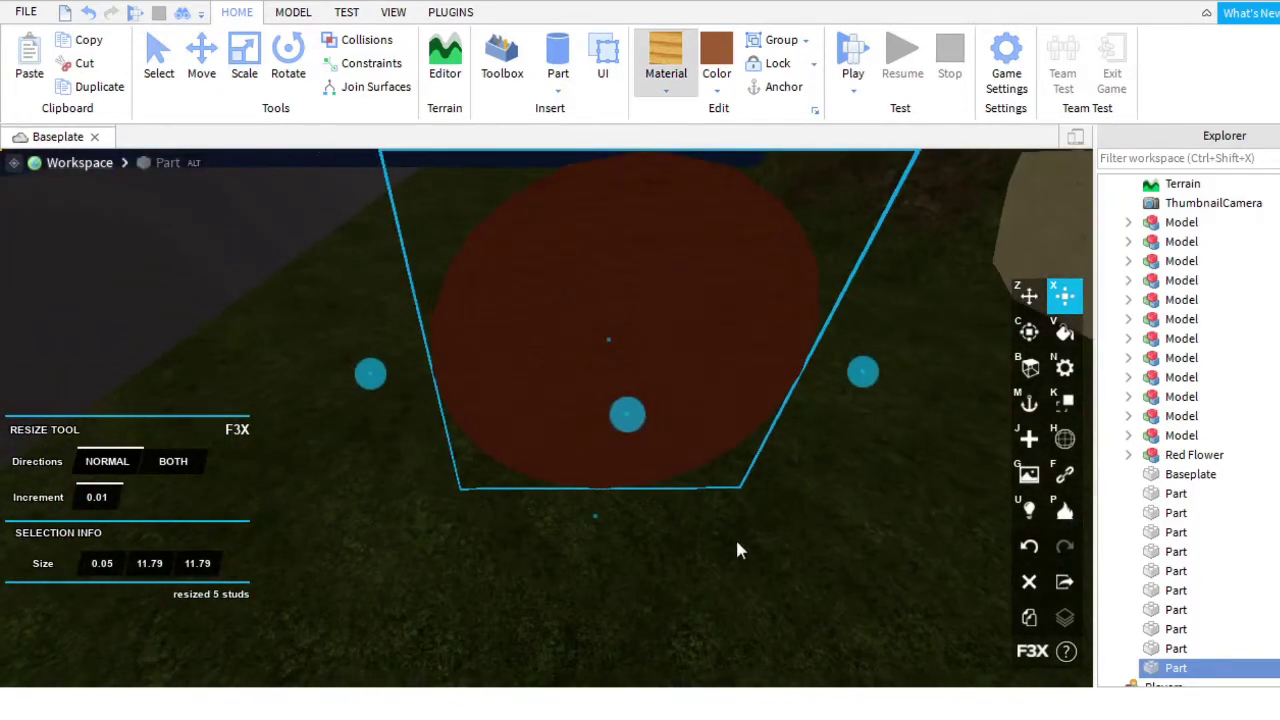
Give the disc a wood plank material and rotate it so its planks run vertically and it faces out from the tan wall.
right_drag(737, 548, 875, 437)
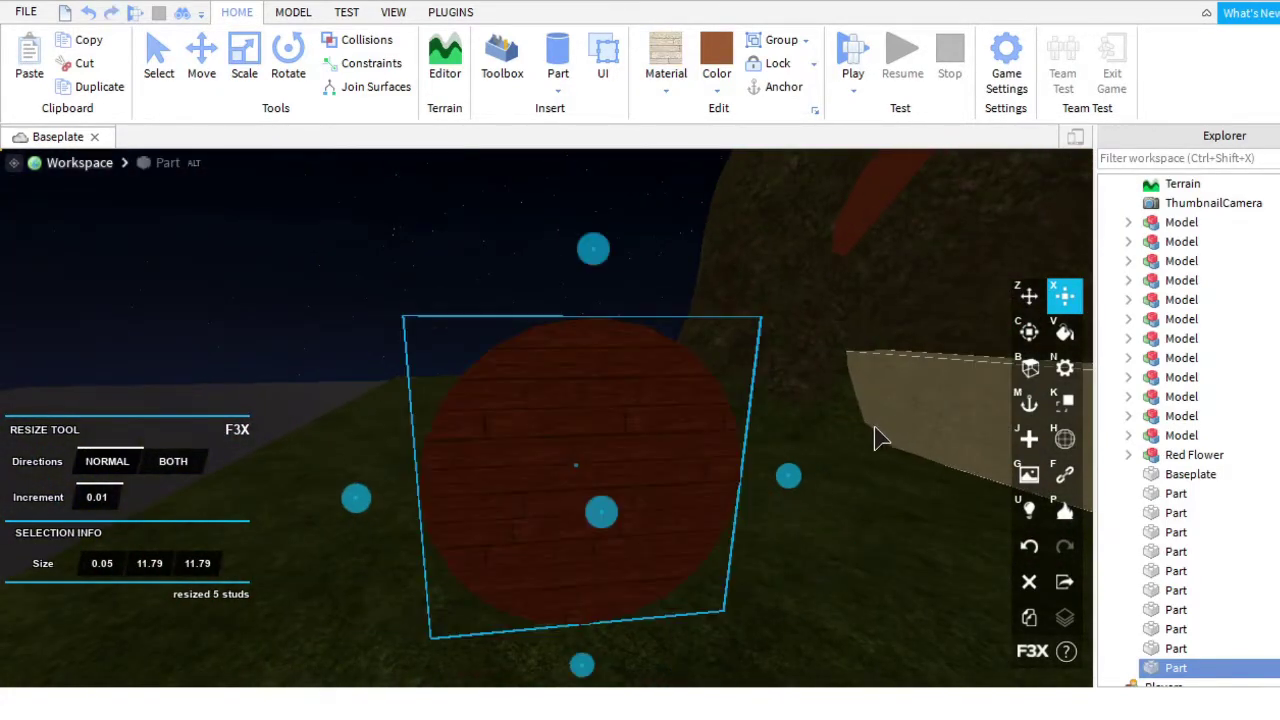
click(1030, 332)
drag(643, 380, 577, 397)
Move the disc against the tan wall beneath the arch, to position -45.365, 24.61, -7.925.
scroll(577, 397, up, 2)
key(z)
right_drag(608, 434, 636, 403)
click(636, 403)
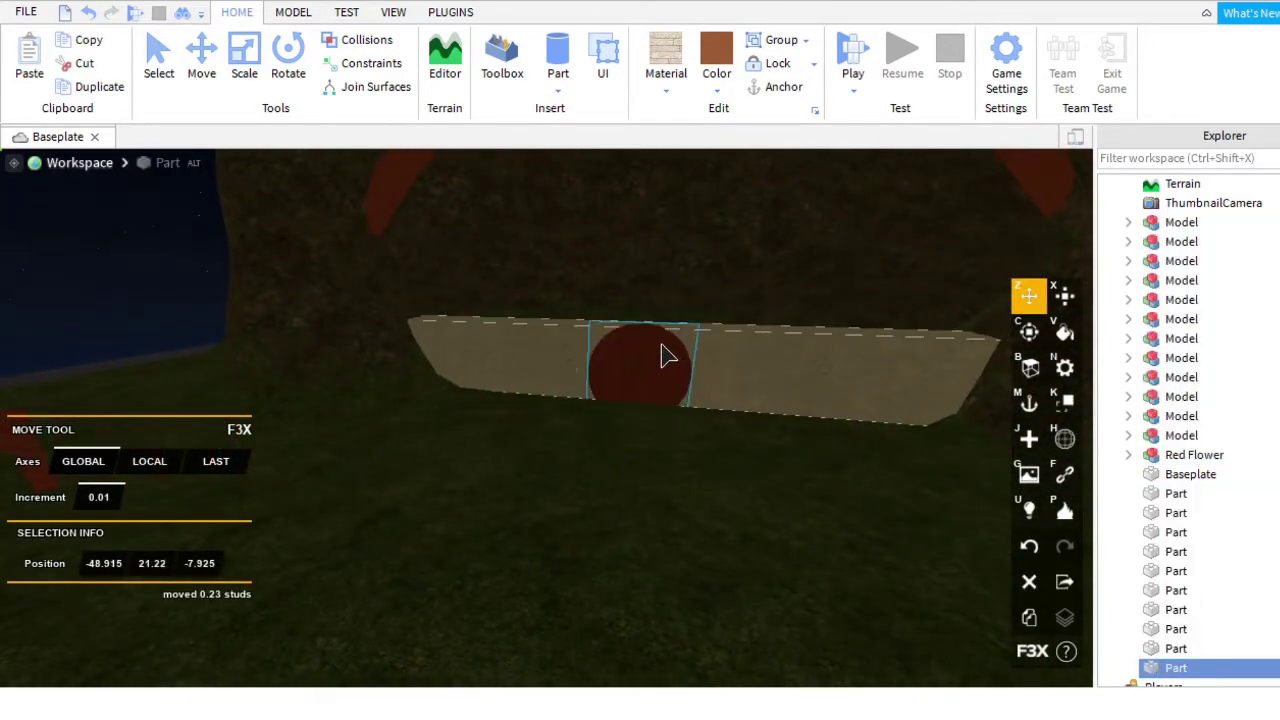
right_drag(669, 357, 589, 452)
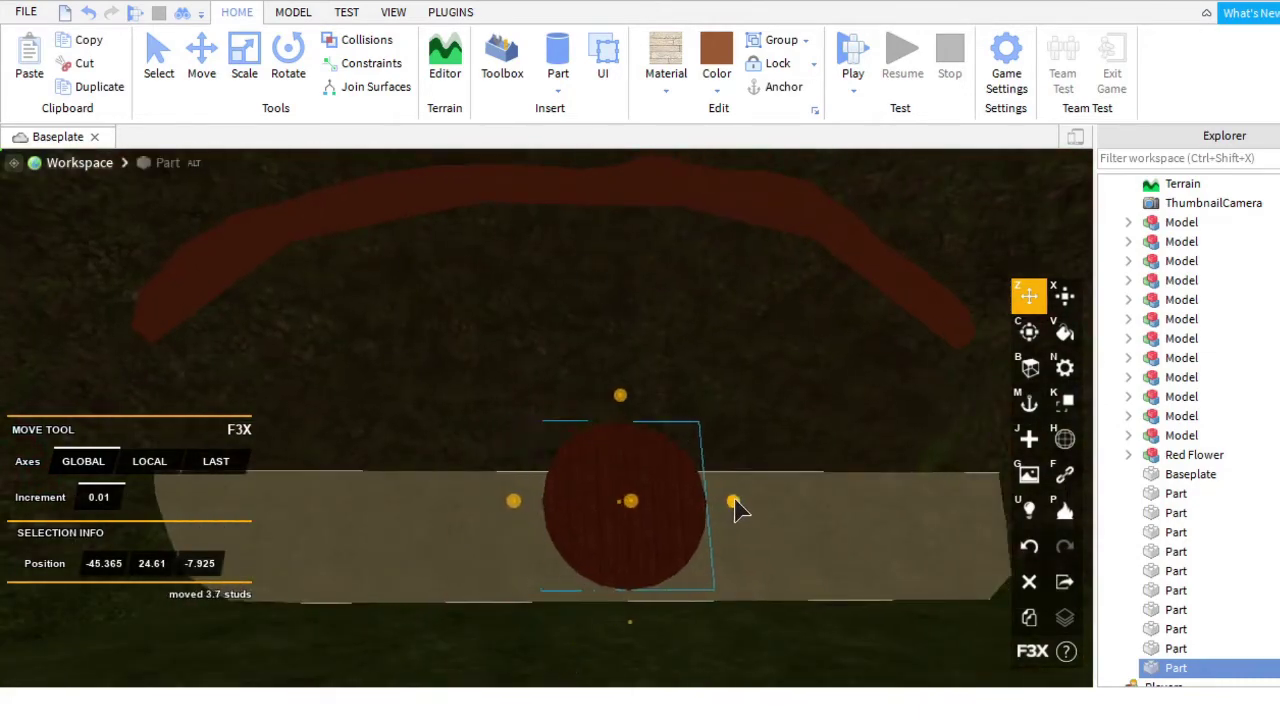
Enlarge the round plank disc on the tan wall to about 21.19 studs across.
key(x)
drag(591, 351, 594, 323)
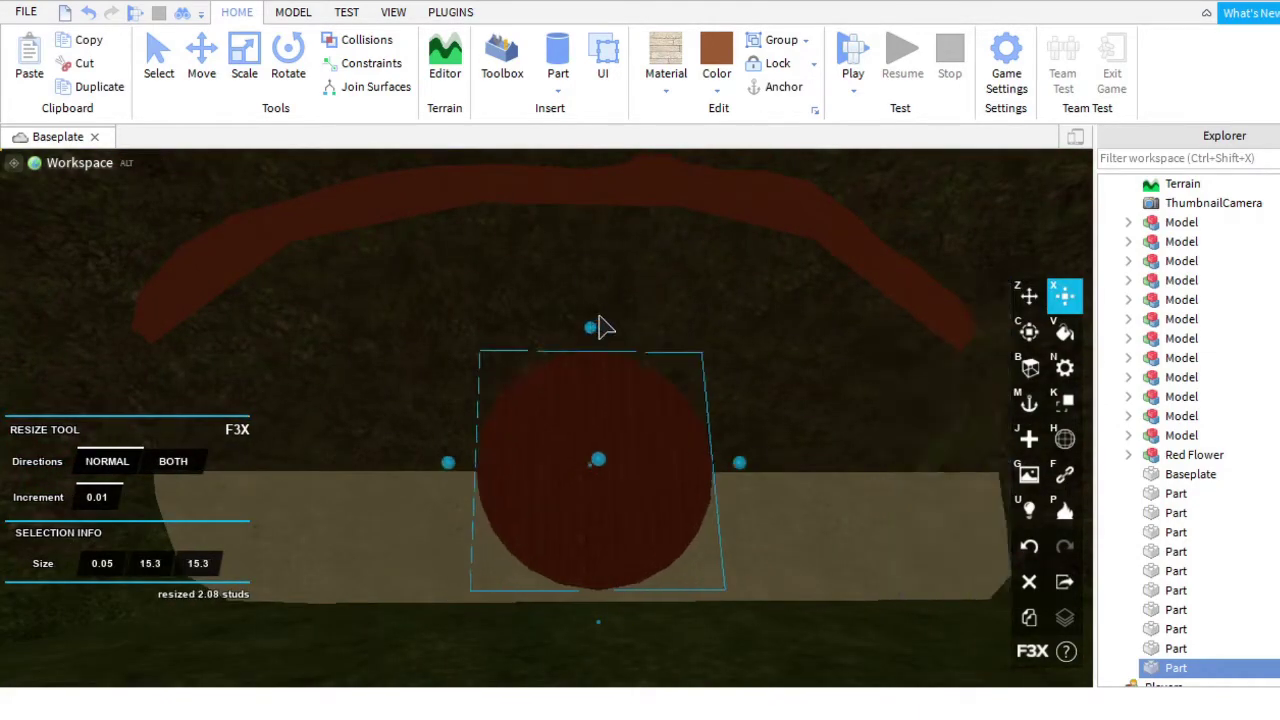
right_drag(594, 323, 614, 446)
scroll(614, 446, up, 3)
scroll(663, 457, down, 3)
scroll(590, 450, down, 2)
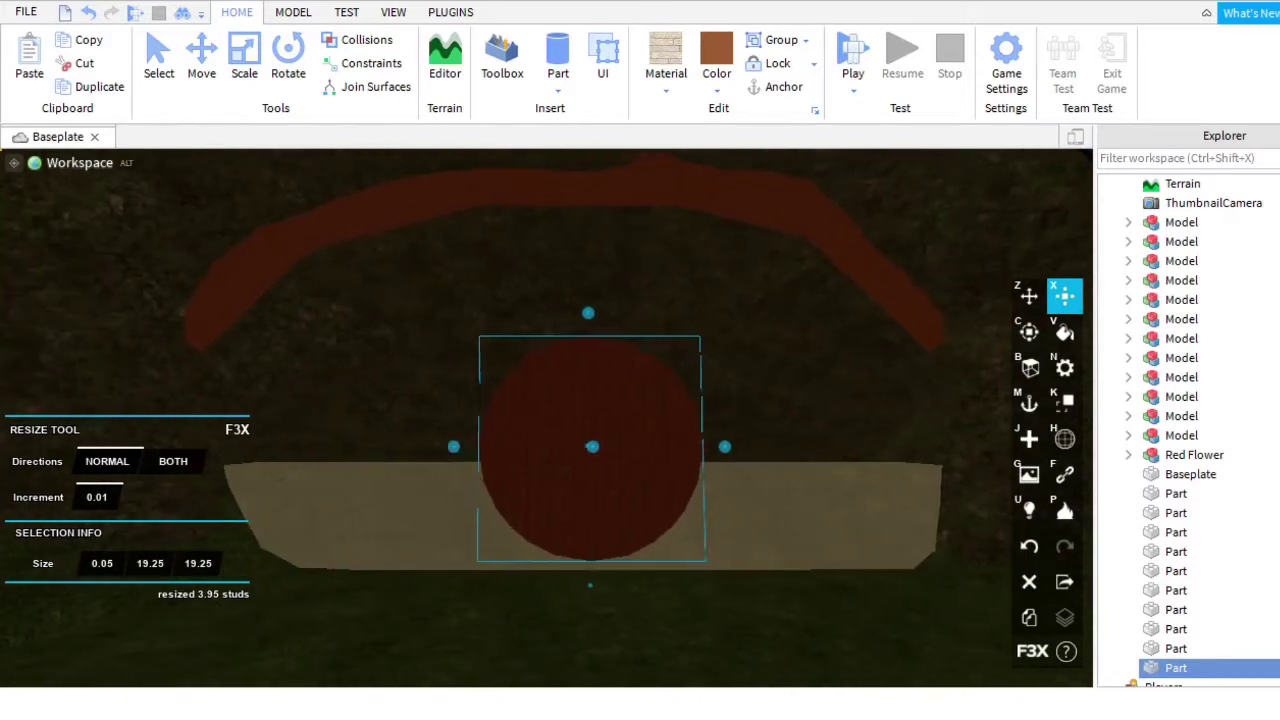
key(d)
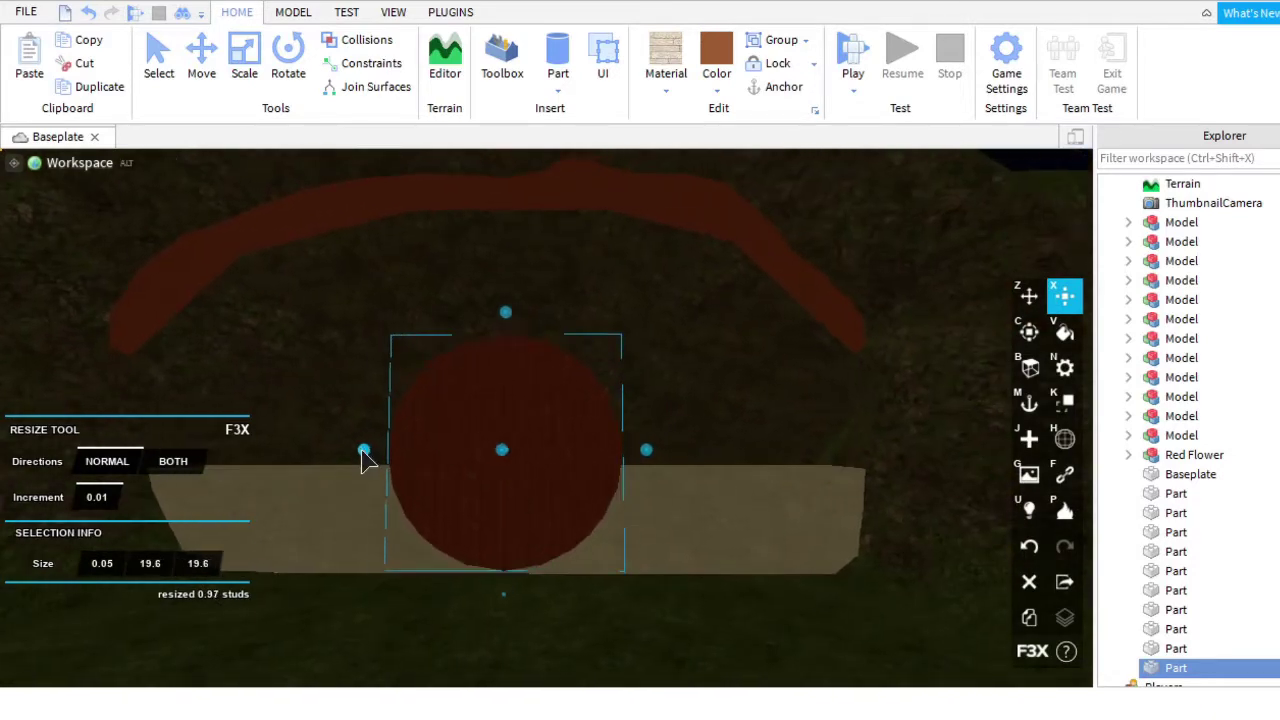
drag(360, 453, 368, 453)
scroll(543, 569, up, 3)
scroll(749, 414, down, 1)
scroll(857, 452, up, 3)
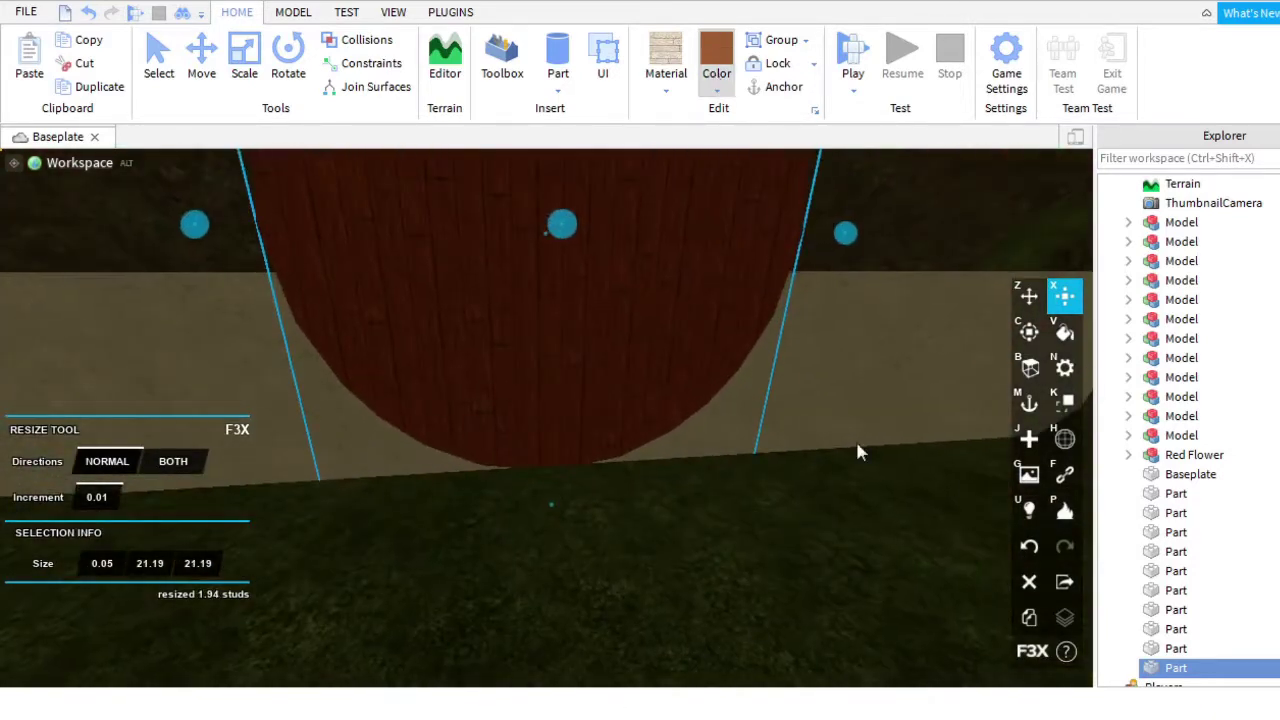
Colour the large disc dark green and shift it about 1.63 studs against the tan wall.
scroll(745, 235, down, 2)
scroll(737, 260, up, 3)
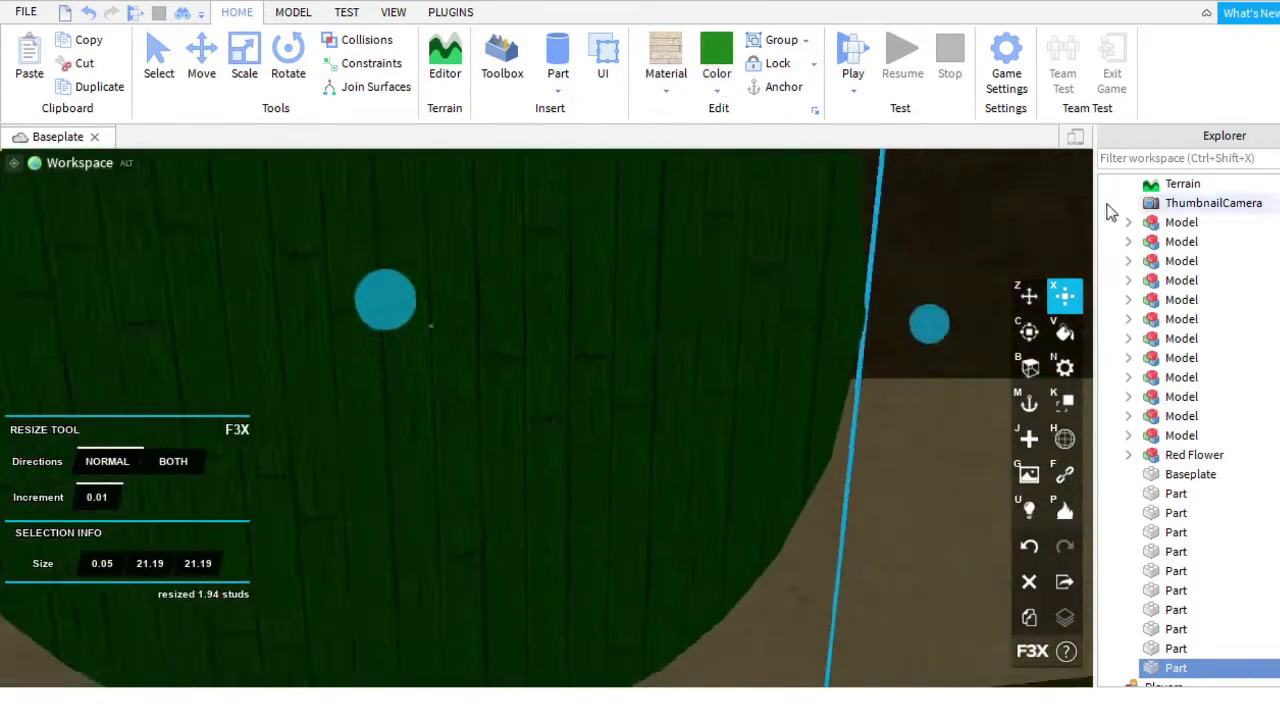
click(1029, 295)
scroll(546, 397, down, 2)
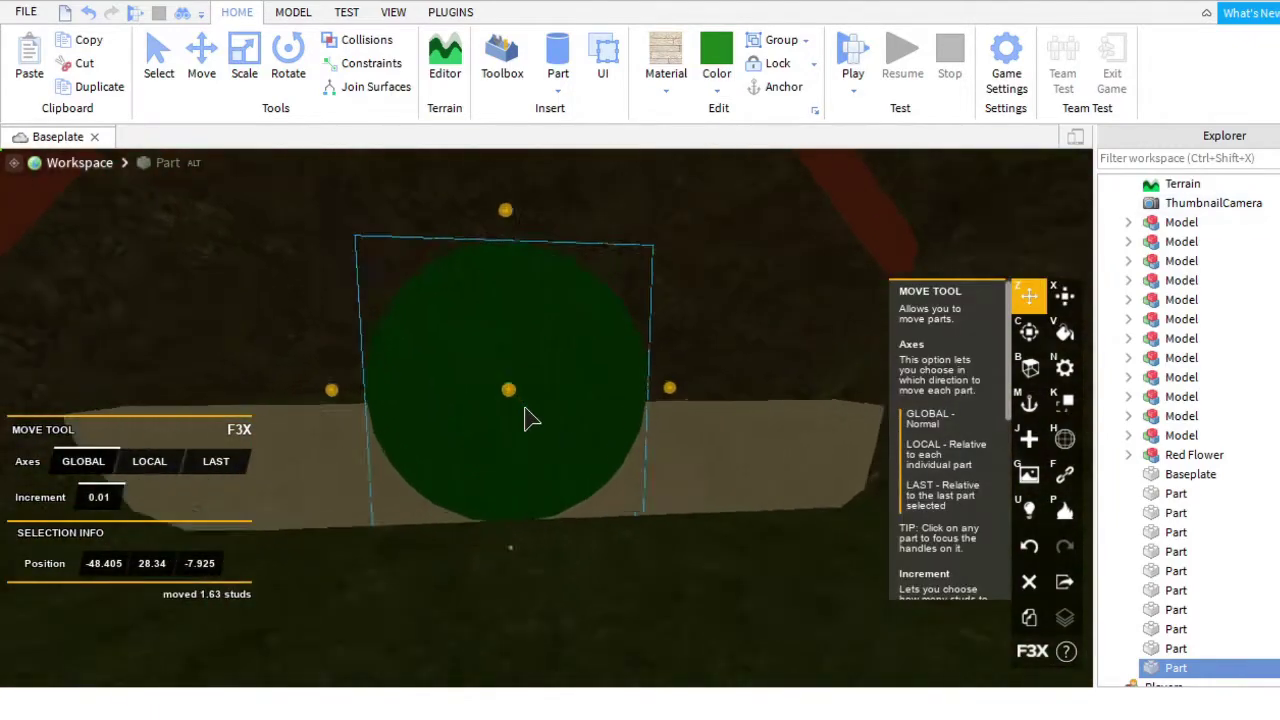
Raise the tan wall to a height of 34.9 studs under the arch and shorten its protruding end by about 42.16 studs.
scroll(531, 418, up, 3)
click(566, 451)
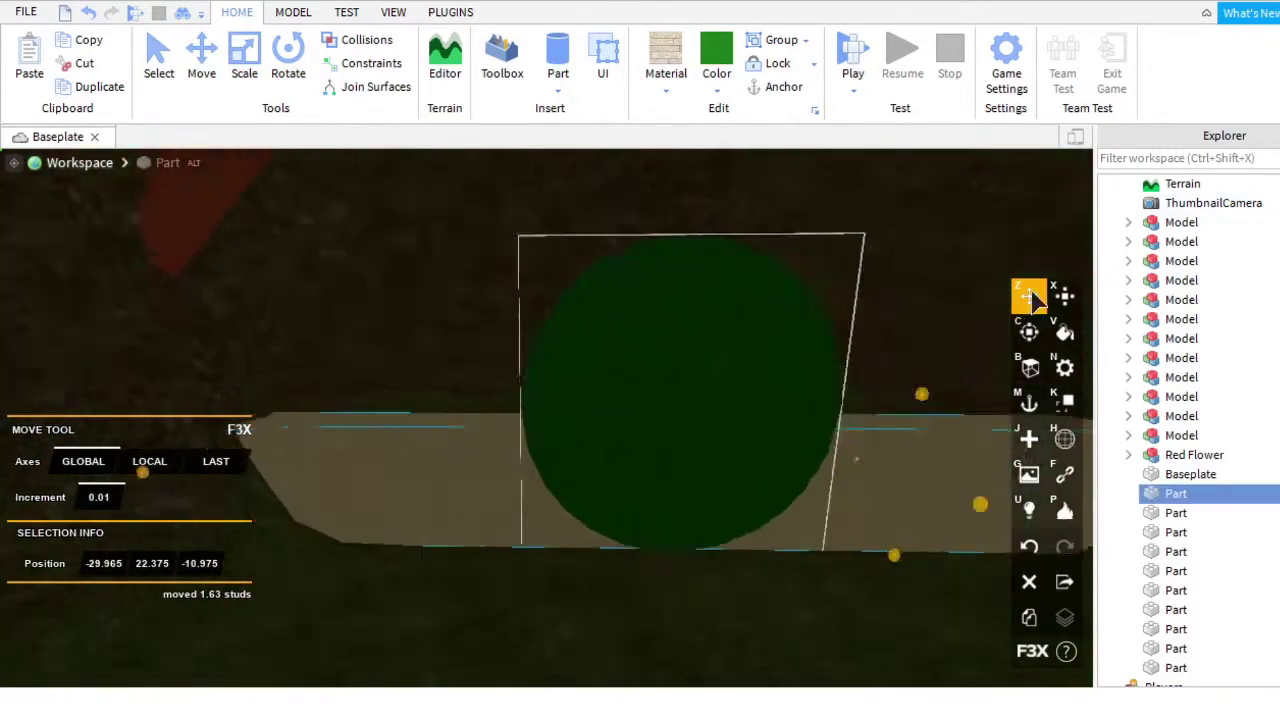
scroll(749, 391, down, 4)
key(x)
drag(780, 396, 737, 182)
right_drag(771, 271, 777, 343)
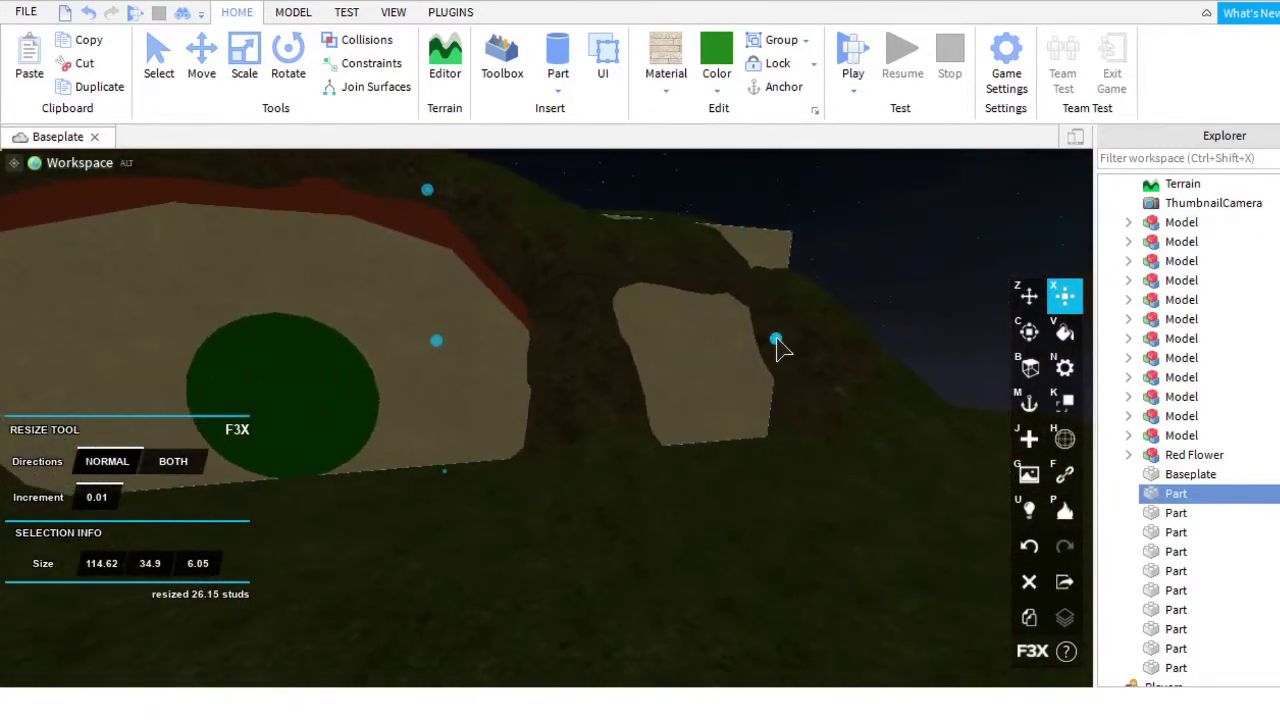
drag(777, 343, 557, 363)
scroll(557, 363, up, 3)
scroll(557, 363, down, 3)
Insert a green plank cylinder, place it on the grass before the wall, and resize it to about 4 × 7.37 × 7.37 studs.
click(591, 434)
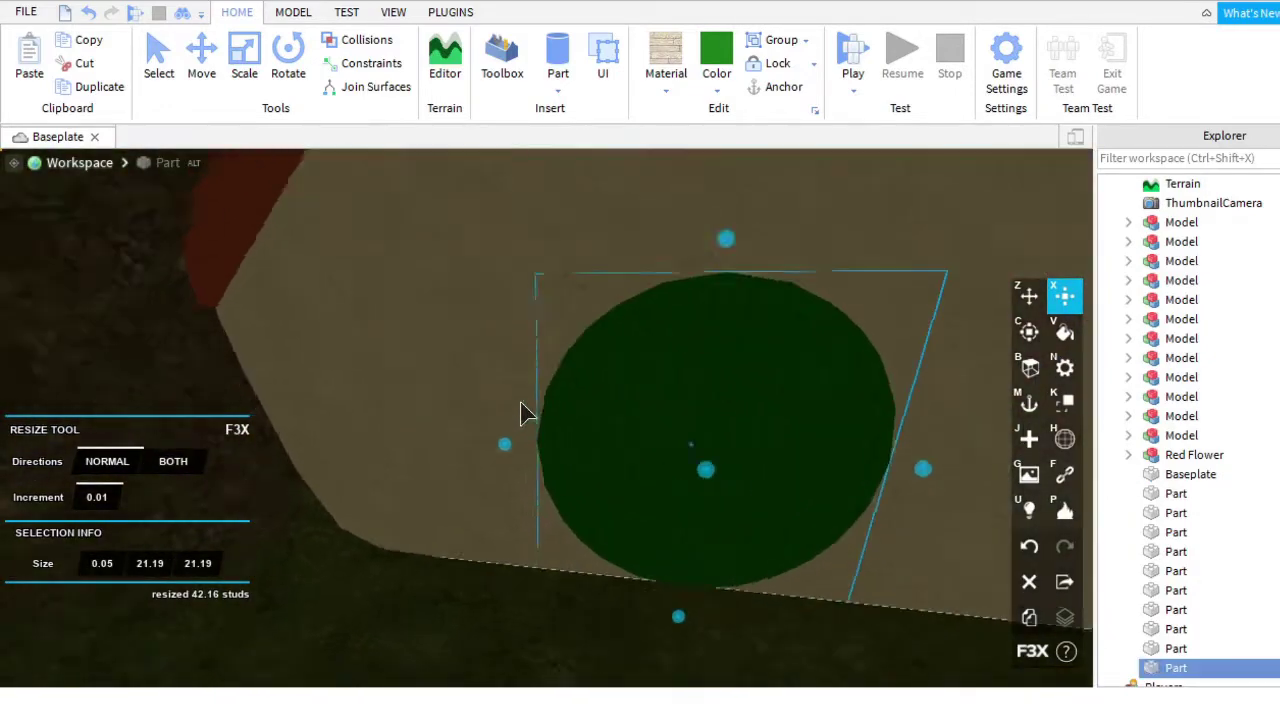
right_drag(523, 414, 523, 414)
click(558, 55)
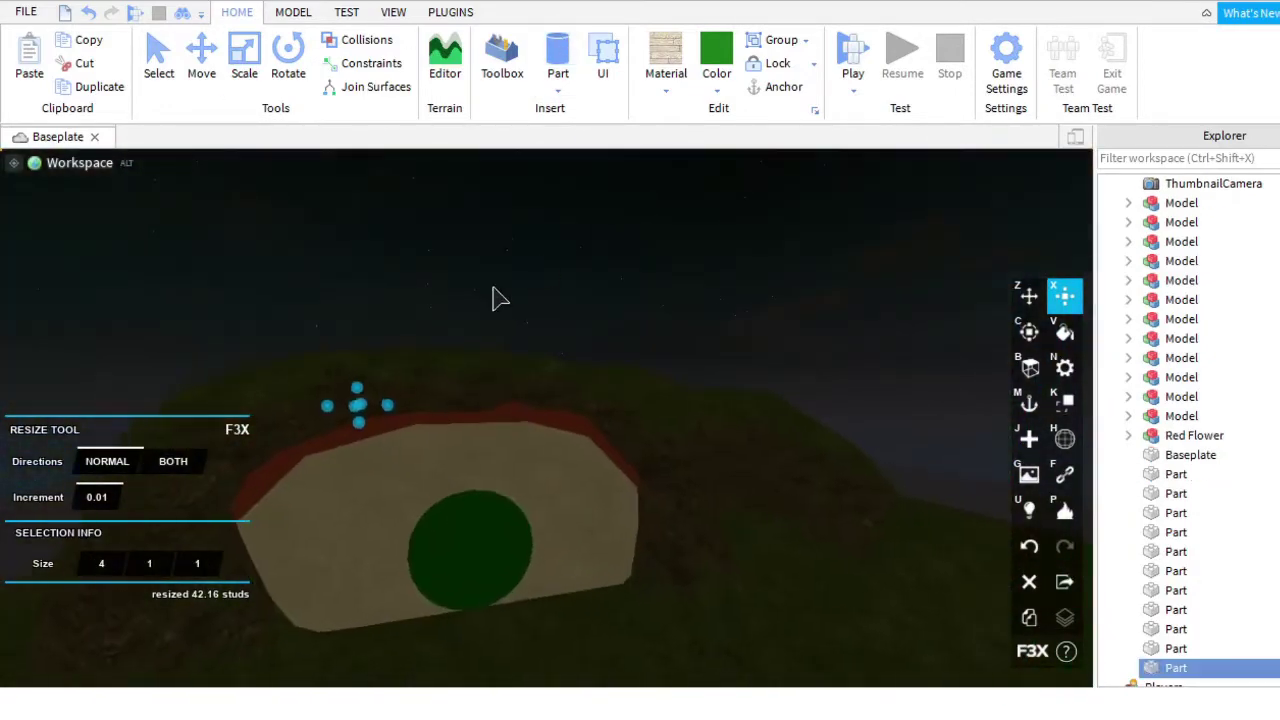
click(1030, 300)
scroll(709, 566, down, 5)
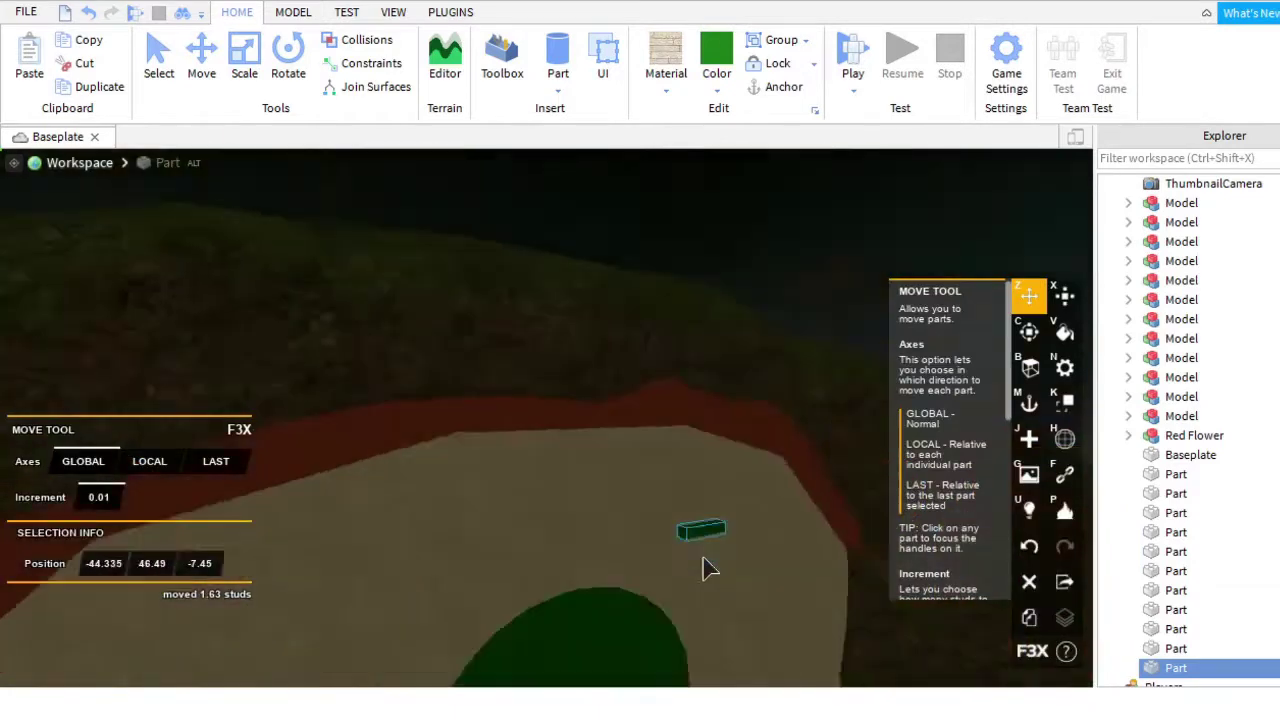
key(x)
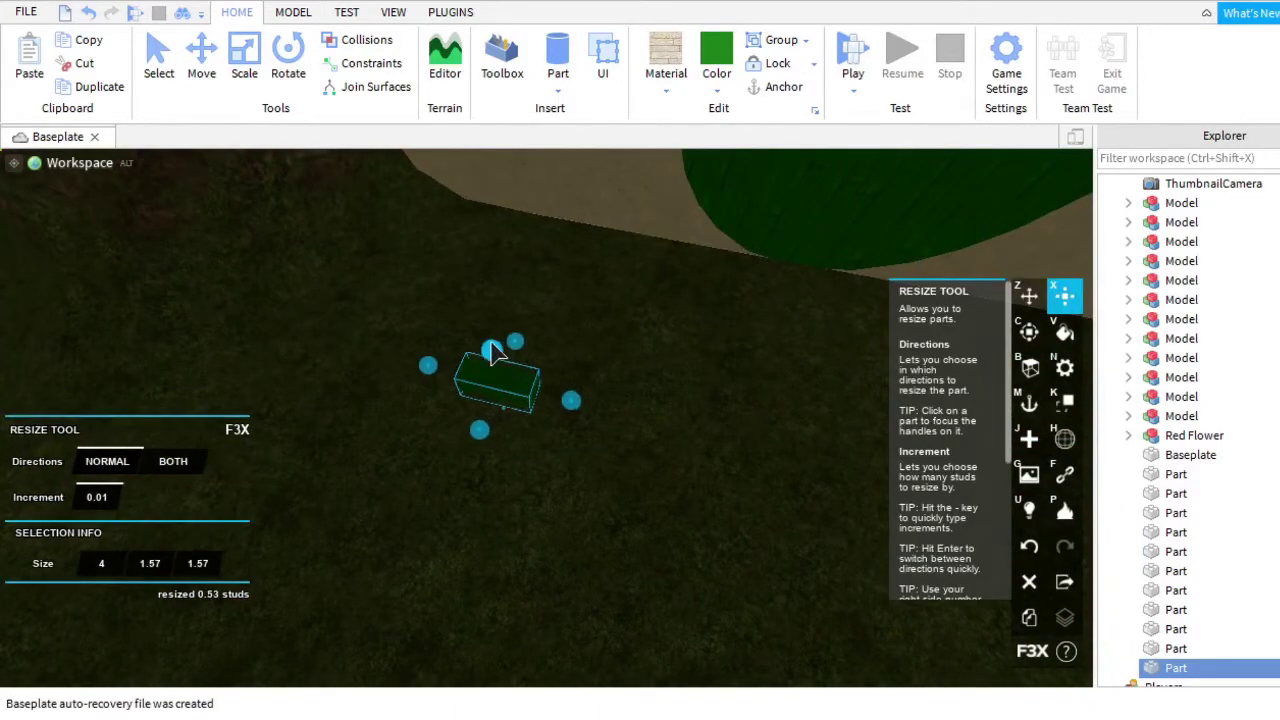
drag(493, 352, 520, 235)
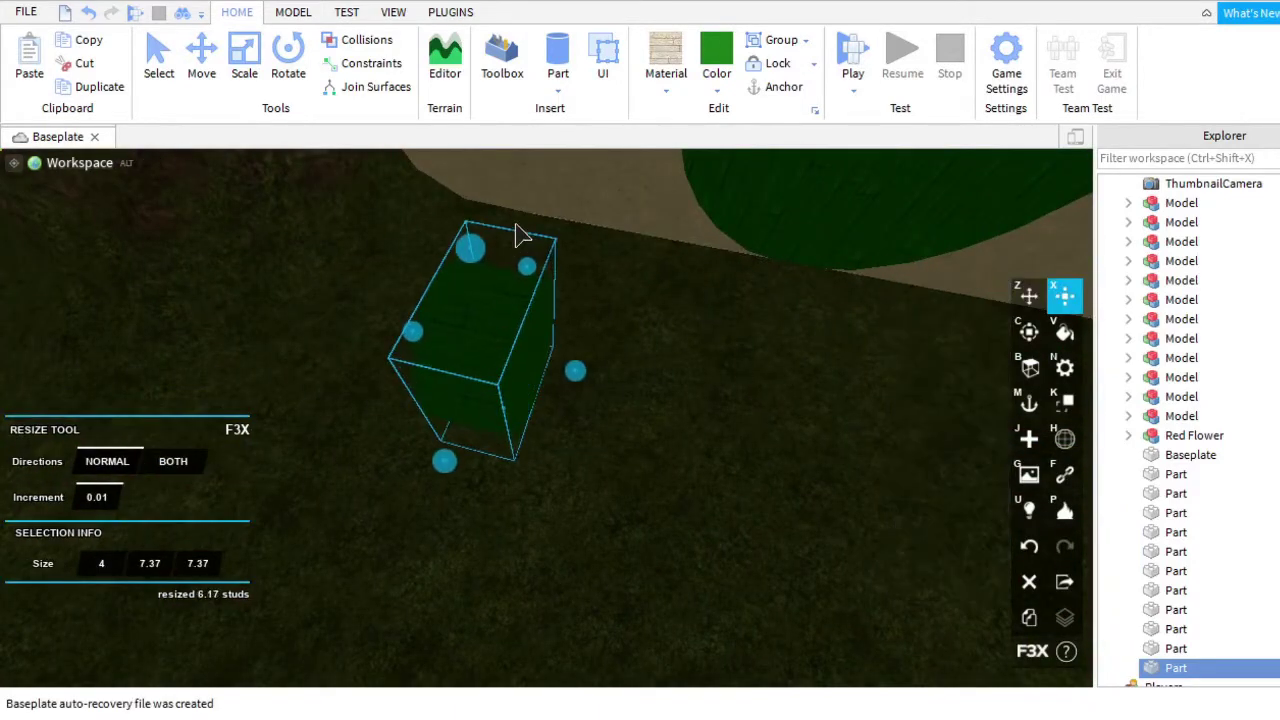
Turn the small green cylinder to face outward and set it into the tan wall beside the large disc at -67.995, 31.61, -9.87.
right_drag(463, 343, 608, 380)
key(z)
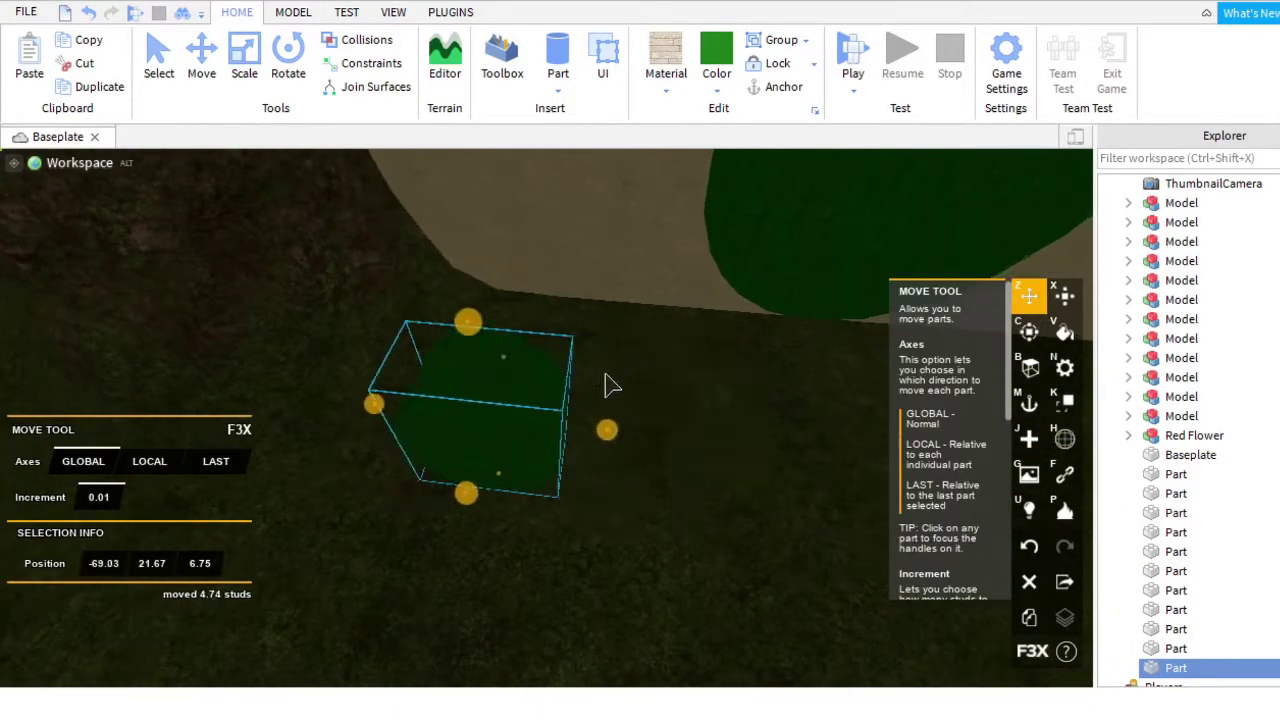
scroll(484, 596, up, 3)
click(484, 596)
key(f)
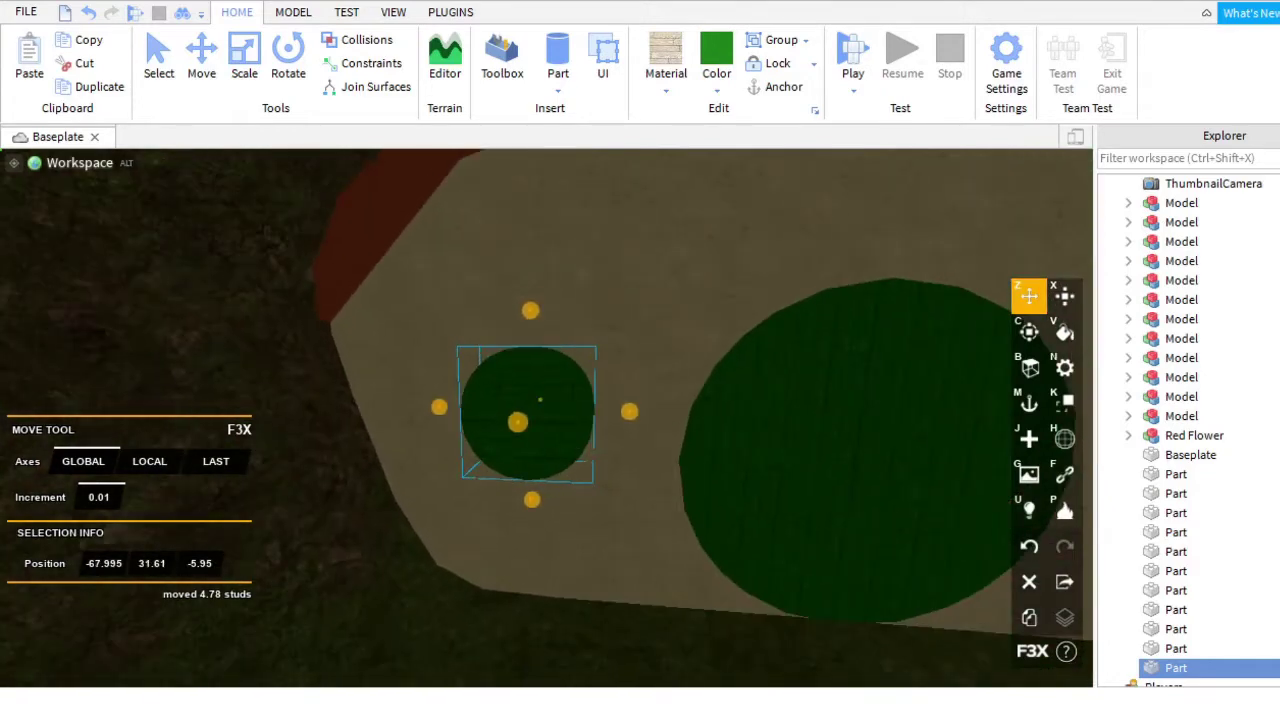
drag(580, 571, 590, 362)
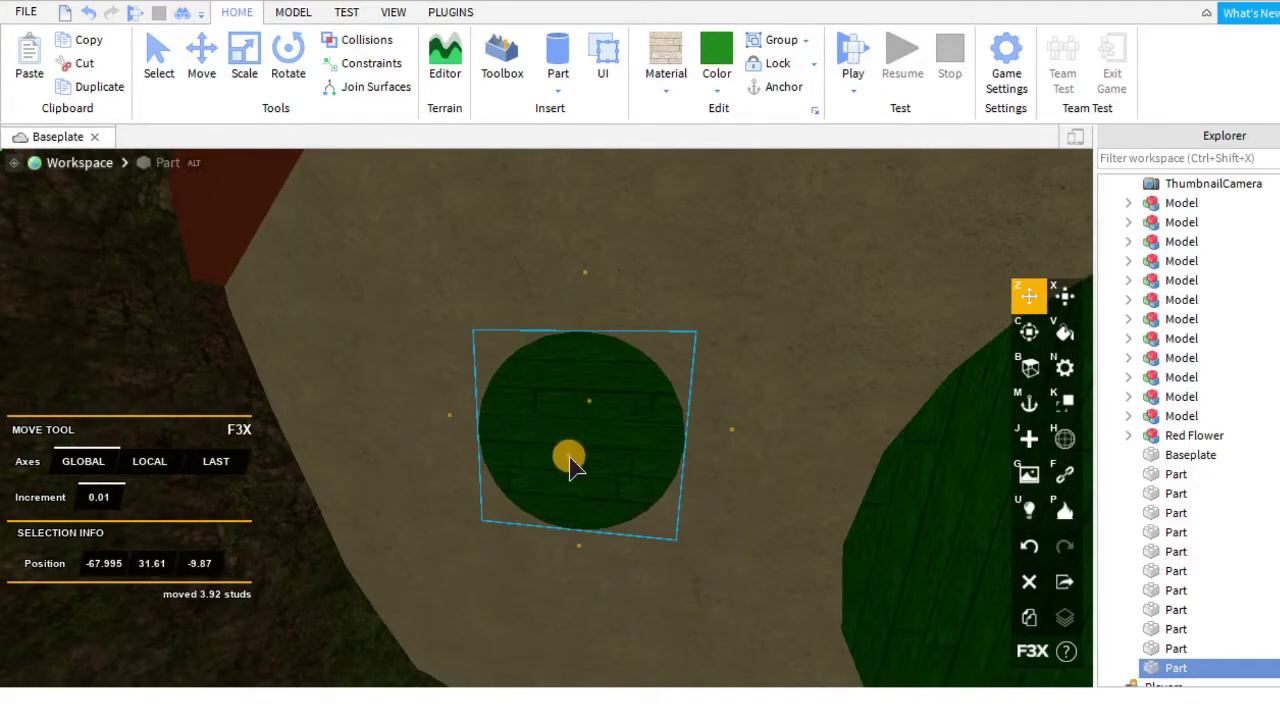
scroll(590, 362, down, 5)
mouse_move(1029, 295)
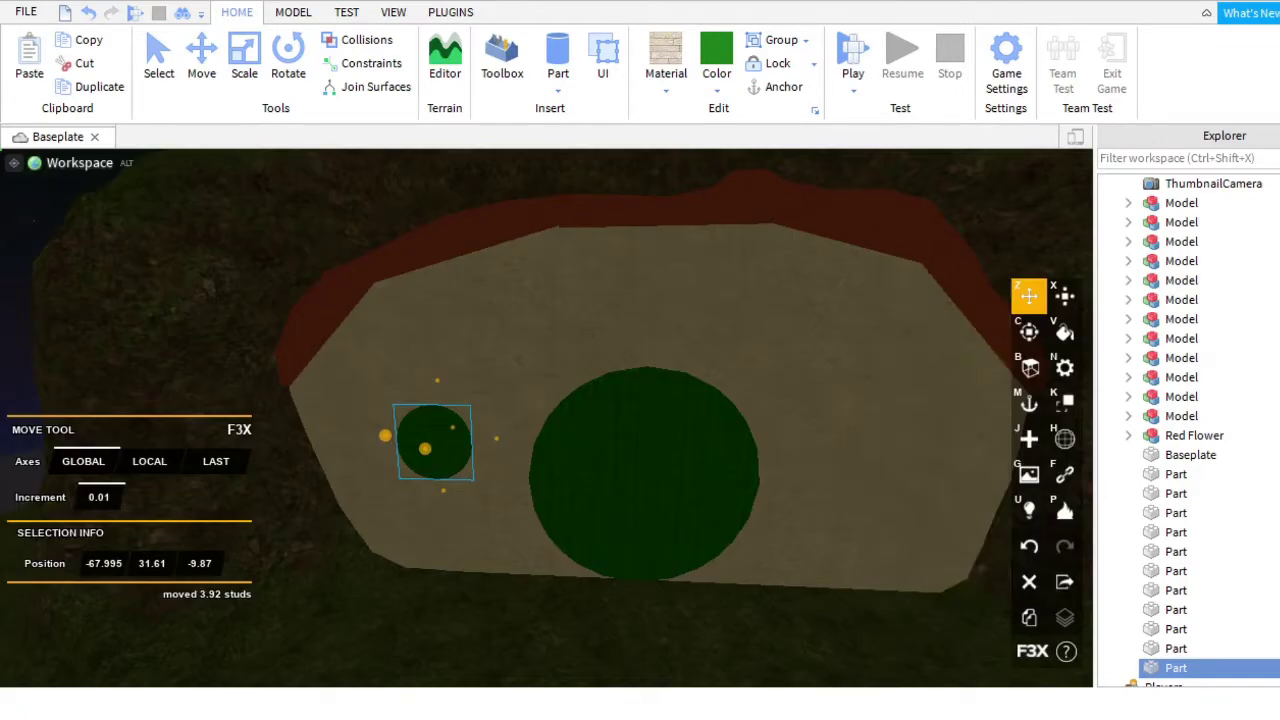
Move the small green cylinder in the tan wall to about -66.625, 32.12, -9.87.
drag(534, 477, 577, 603)
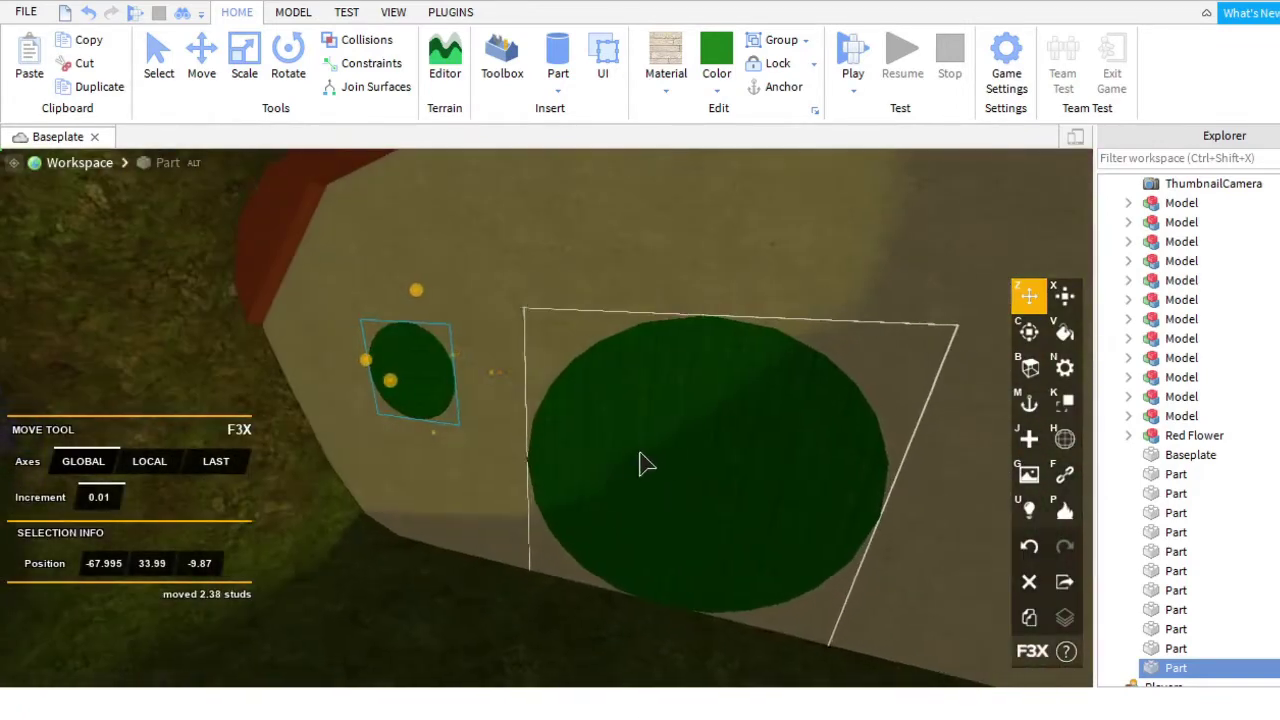
right_drag(645, 463, 958, 568)
drag(455, 440, 477, 431)
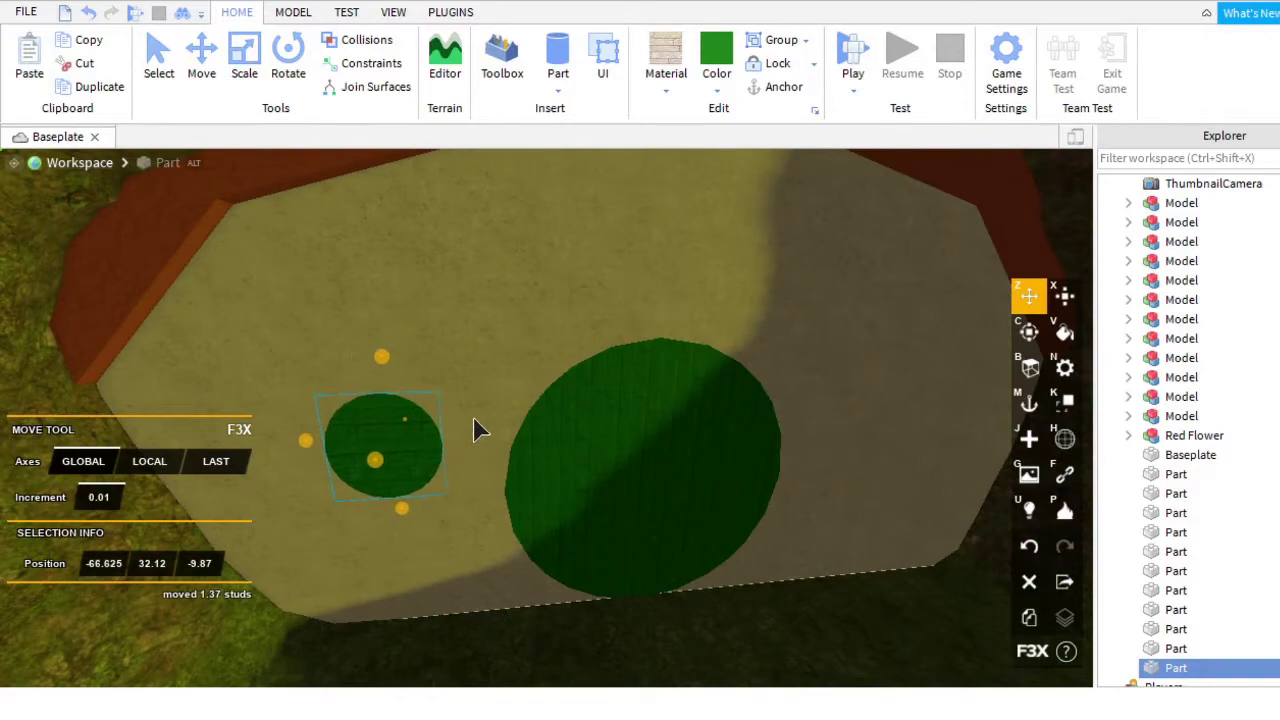
Try to cut a round hole in the tan wall by negating the small cylinder and uniting it with the wall.
click(343, 14)
click(293, 12)
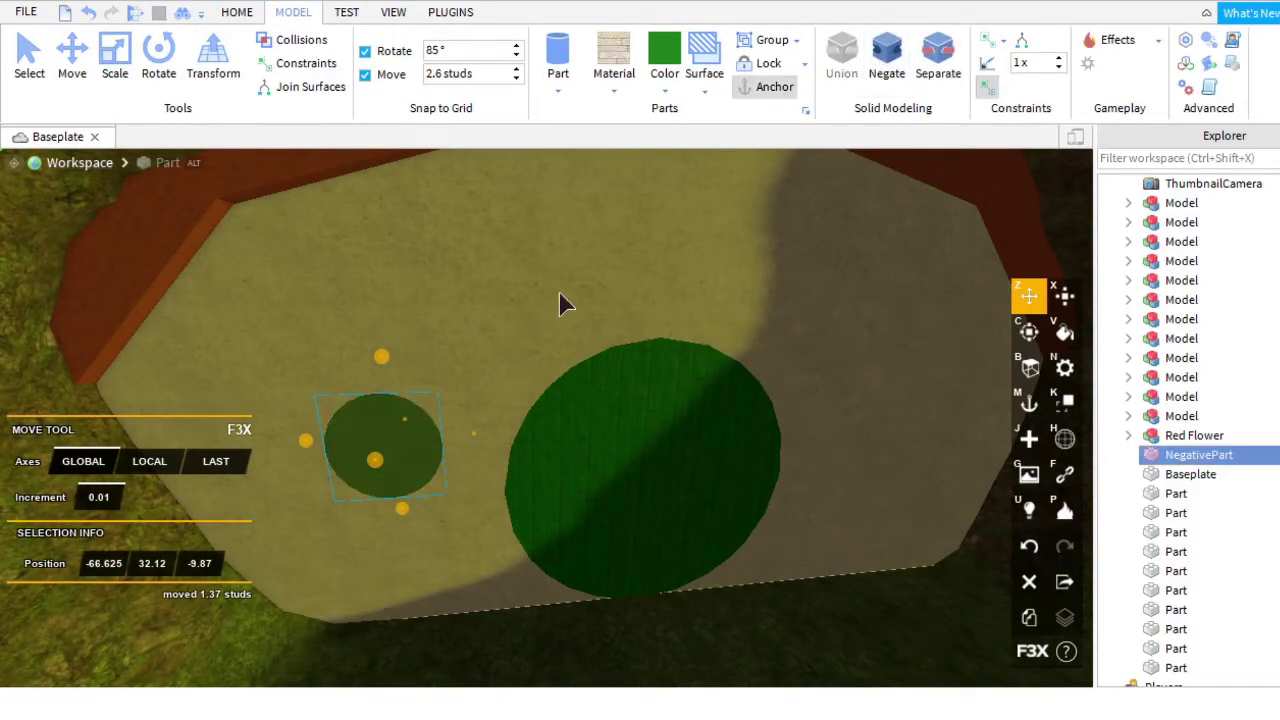
shift+click(489, 290)
click(841, 60)
scroll(605, 470, up, 3)
scroll(597, 425, down, 5)
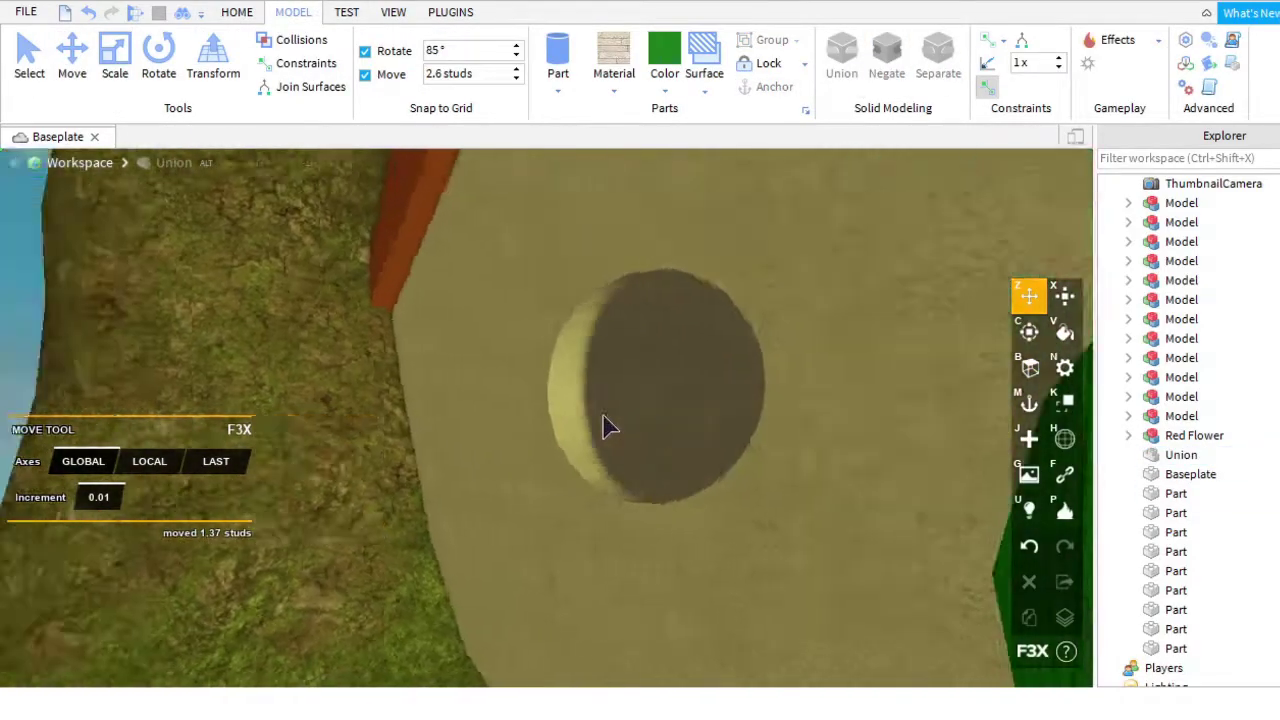
key(ctrl+z)
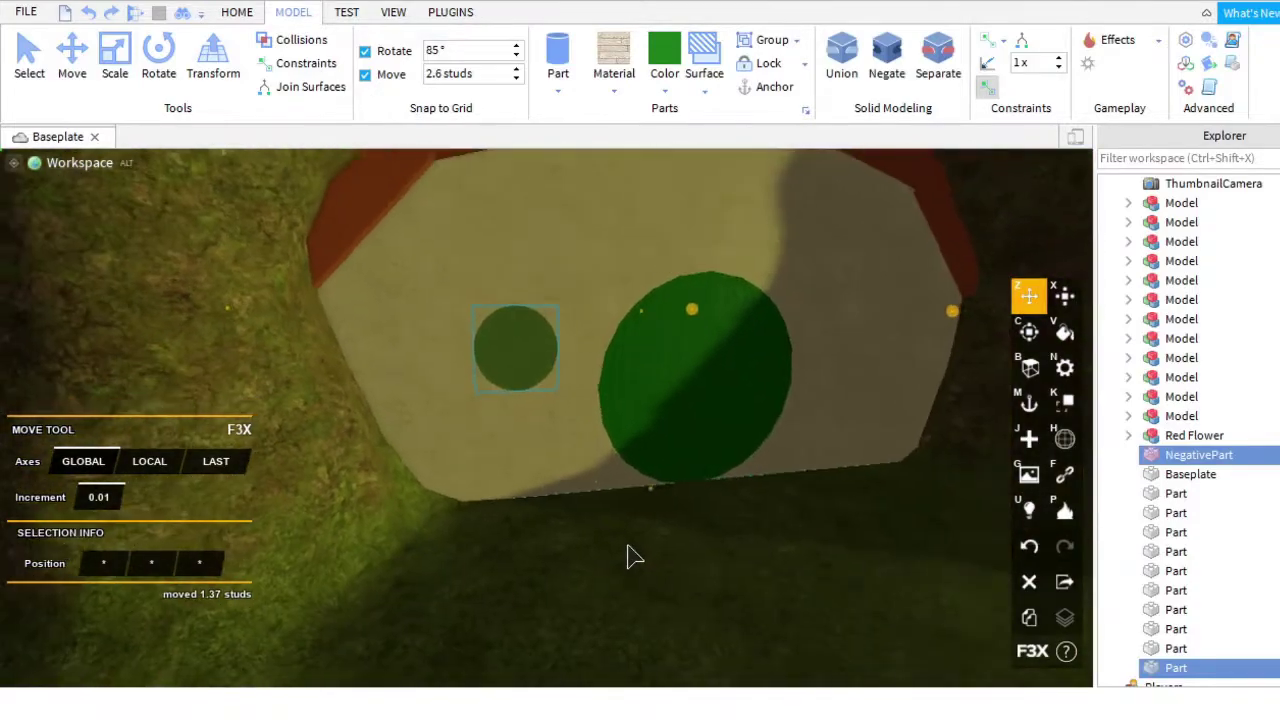
Extend the negated cylinder by about 4.54 studs through the wall, and adjust its length again by about 4.1 studs.
scroll(611, 477, up, 5)
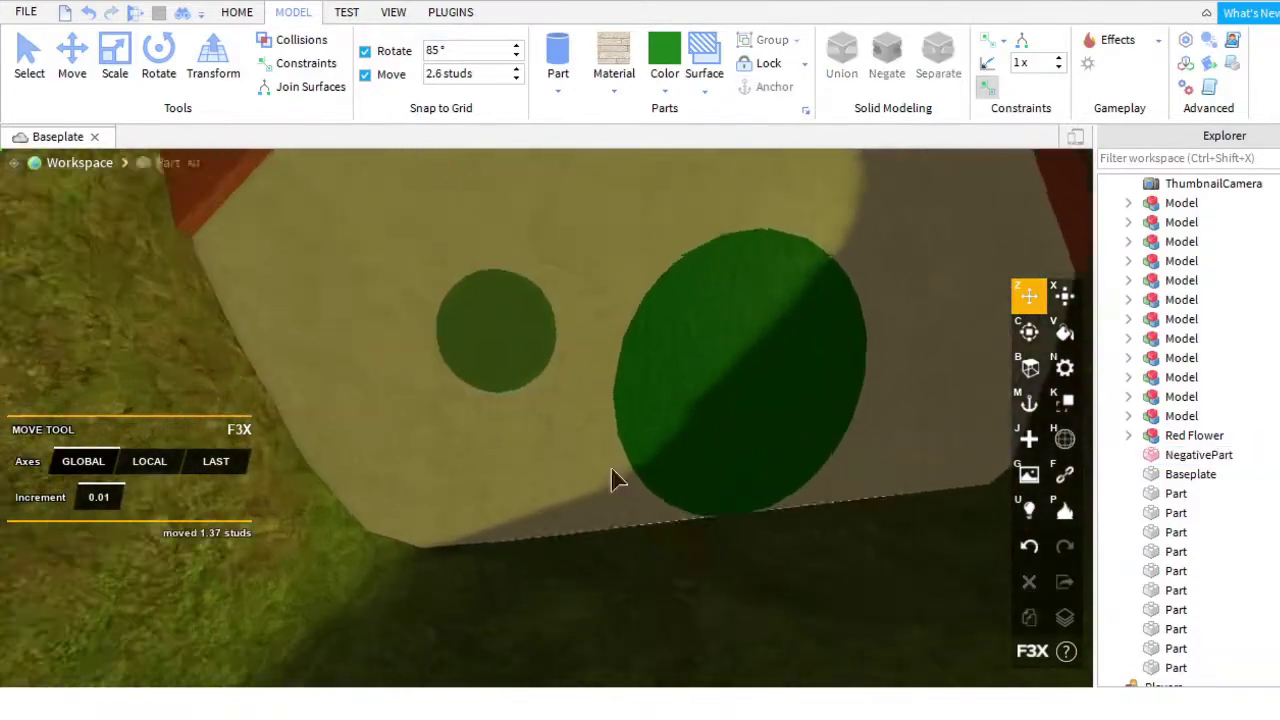
click(586, 397)
scroll(586, 397, down, 4)
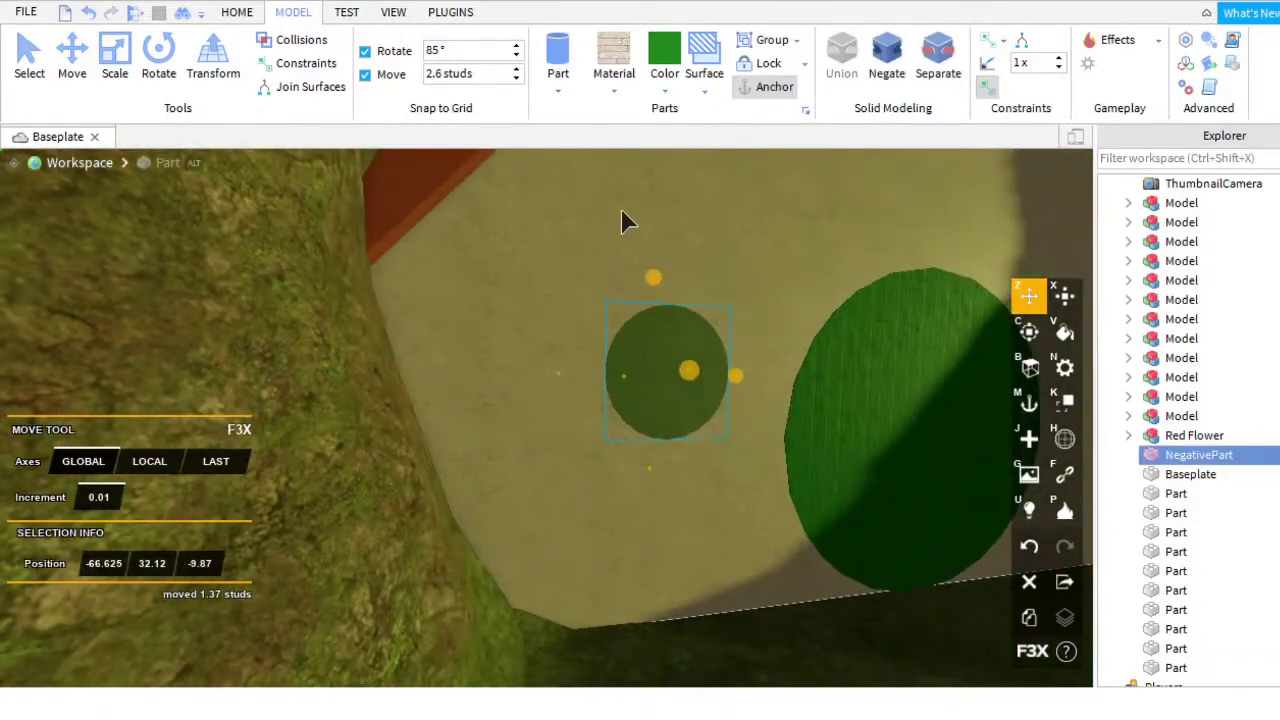
right_drag(621, 221, 852, 333)
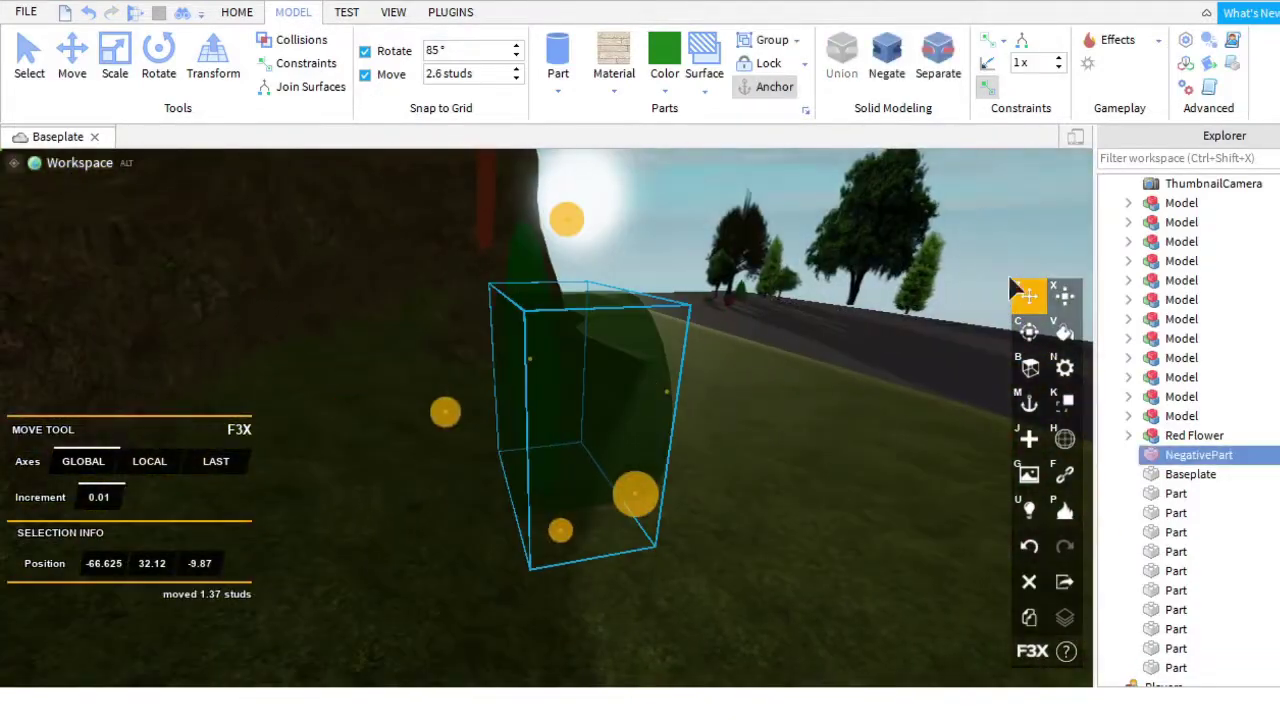
click(1064, 296)
scroll(471, 429, up, 5)
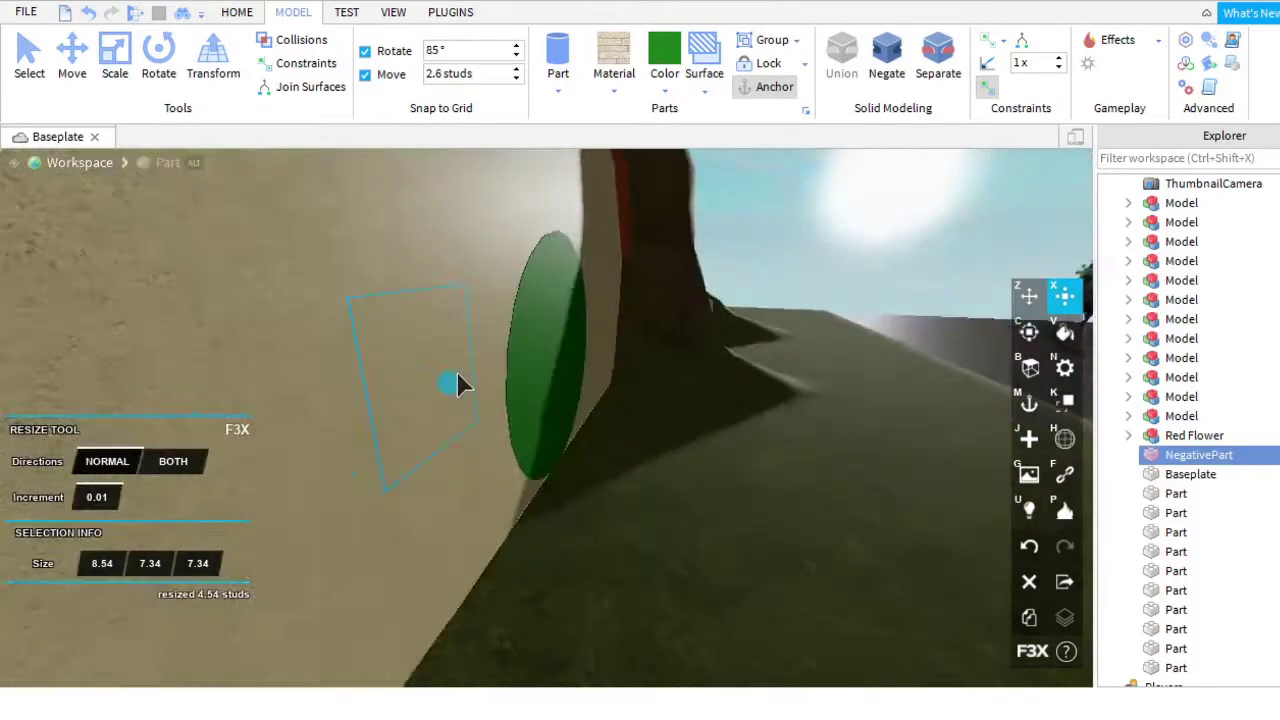
mouse_move(456, 385)
right_down()
mouse_move(413, 356)
mouse_move(480, 329)
mouse_move(614, 351)
mouse_move(451, 362)
right_up()
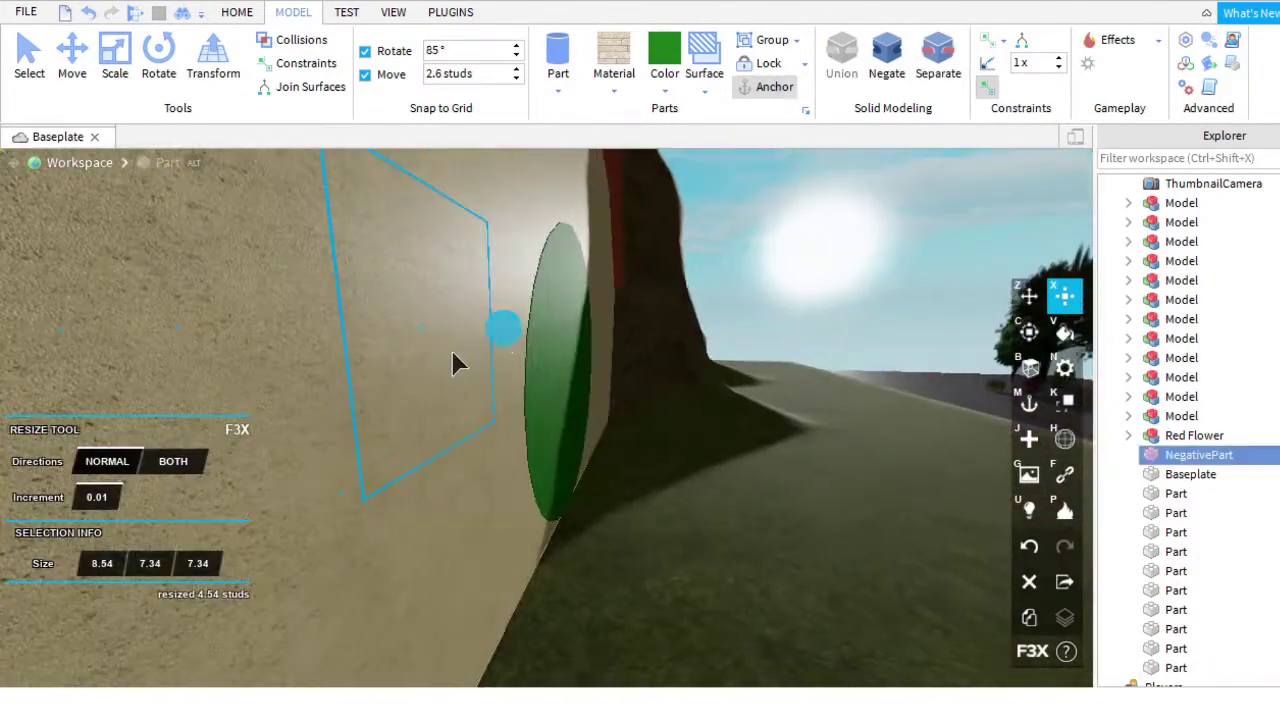
drag(567, 343, 672, 367)
right_drag(672, 367, 560, 353)
click(694, 366)
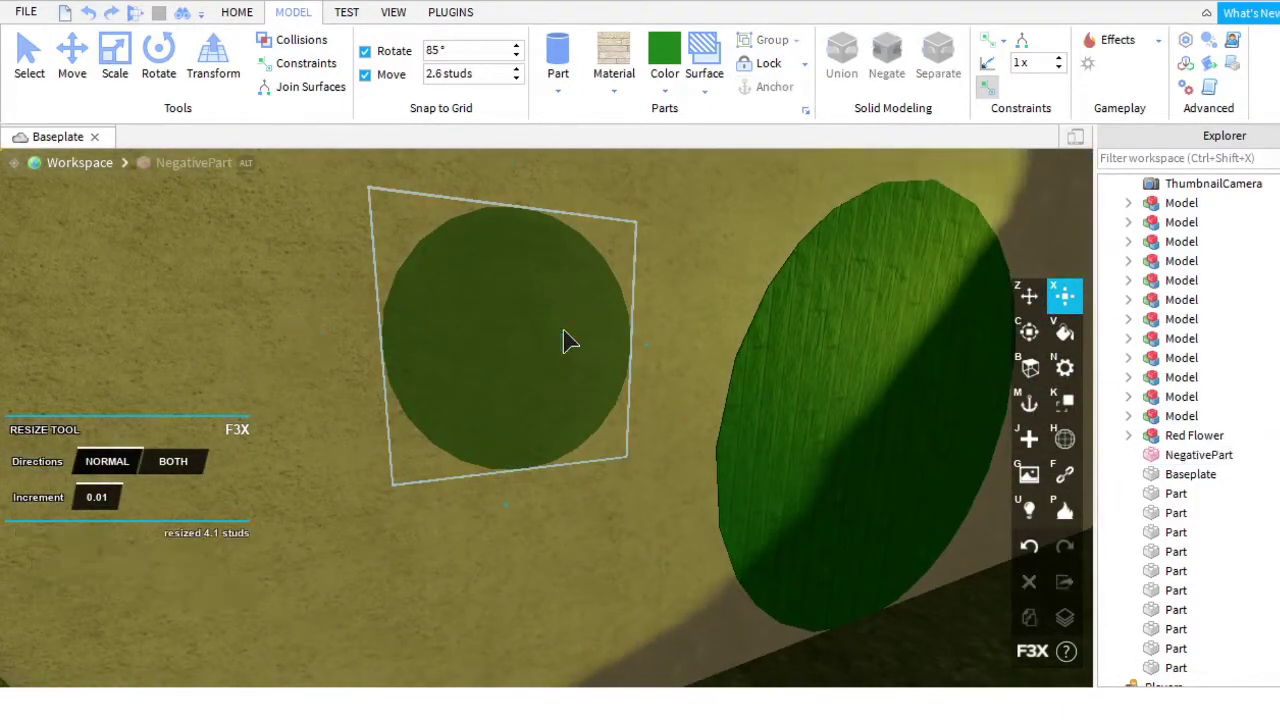
Turn the negated cylinder back into a solid part and move it to about -66.285, 33.98, -9.87.
click(567, 343)
scroll(651, 346, down, 3)
key(z)
right_drag(651, 346, 694, 477)
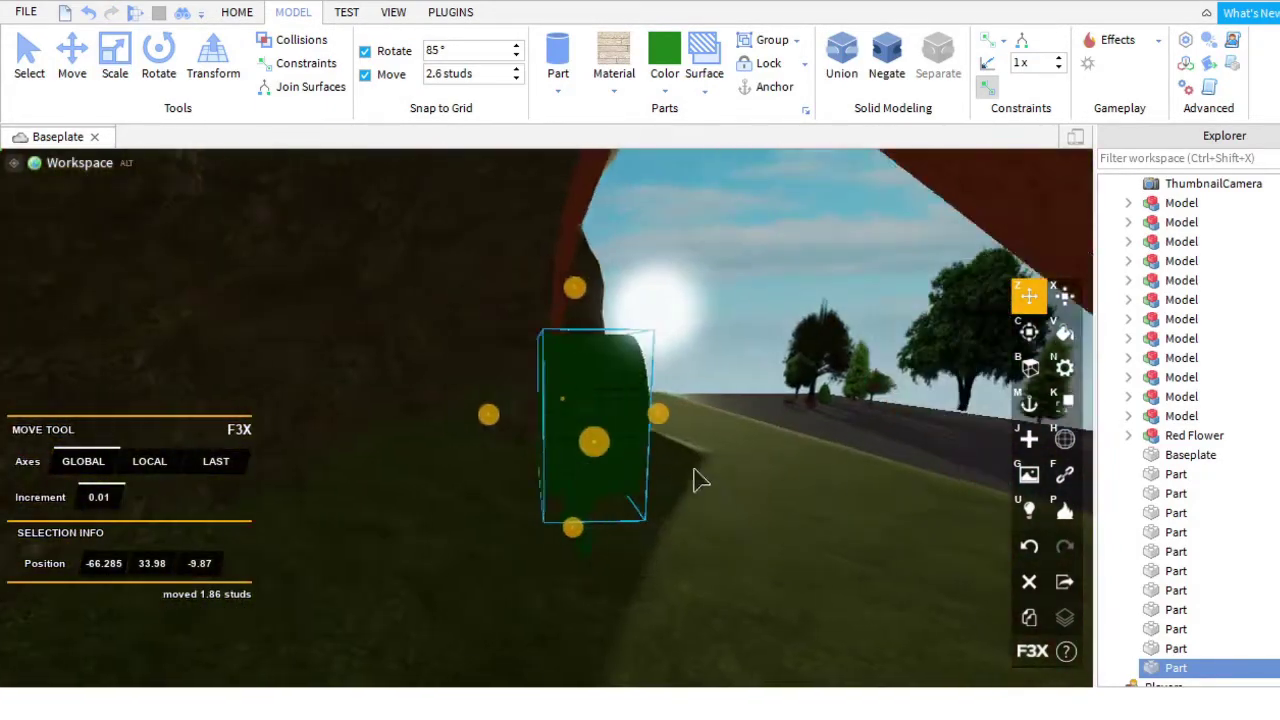
Shorten the small green cylinder in the wall to about 6.58 × 7.34 × 7.34 studs.
key(x)
right_drag(436, 422, 380, 334)
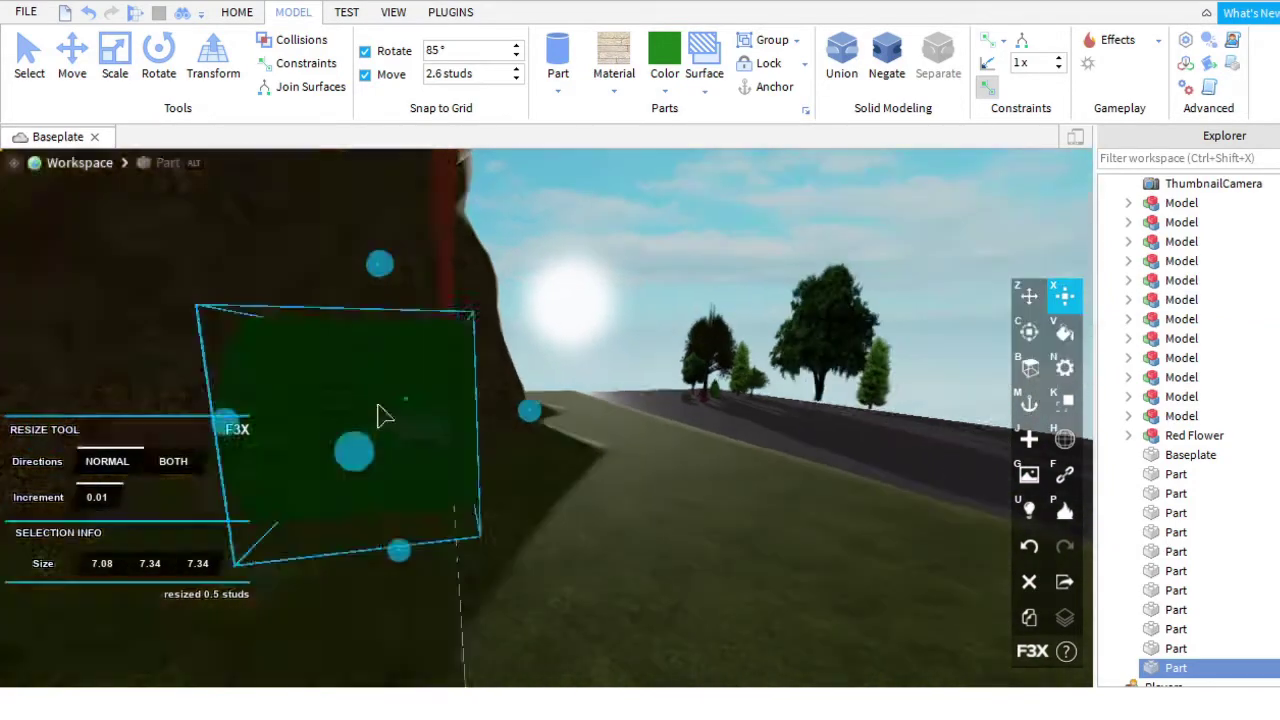
drag(380, 334, 385, 416)
mouse_move(444, 428)
right_down()
mouse_move(449, 349)
mouse_move(437, 429)
right_up()
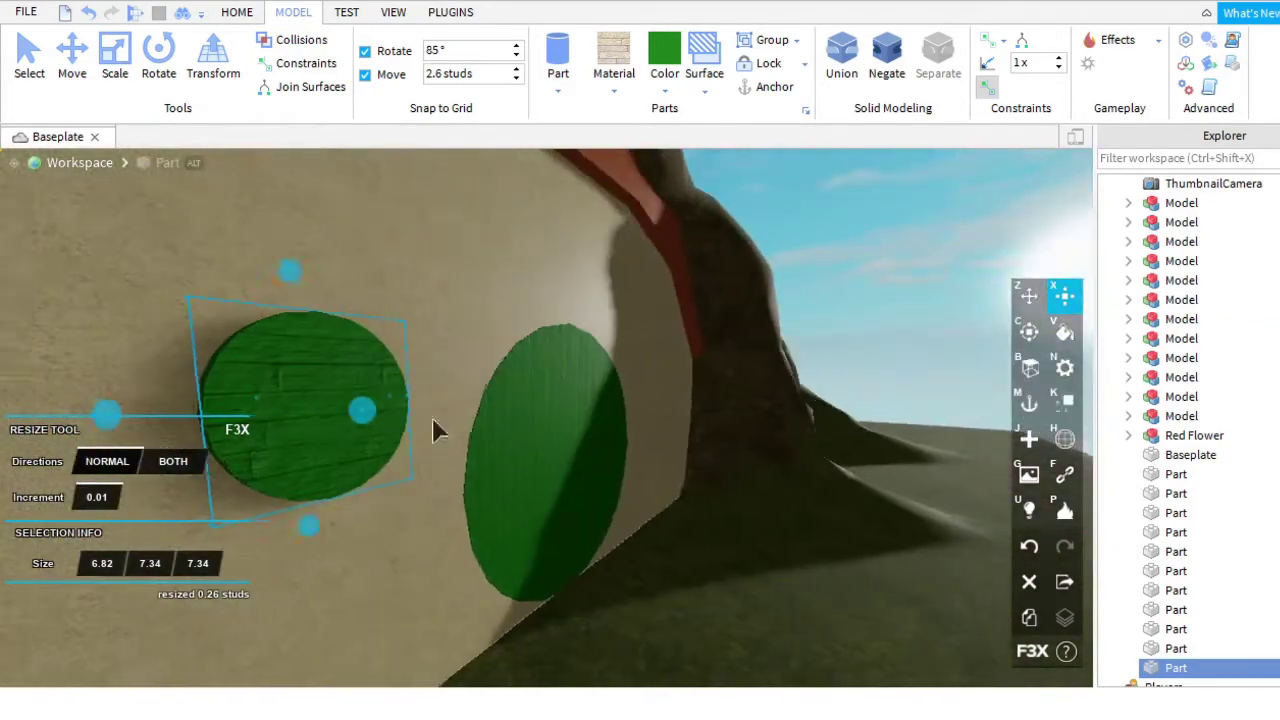
drag(365, 412, 340, 413)
right_drag(340, 413, 451, 400)
scroll(451, 400, down, 3)
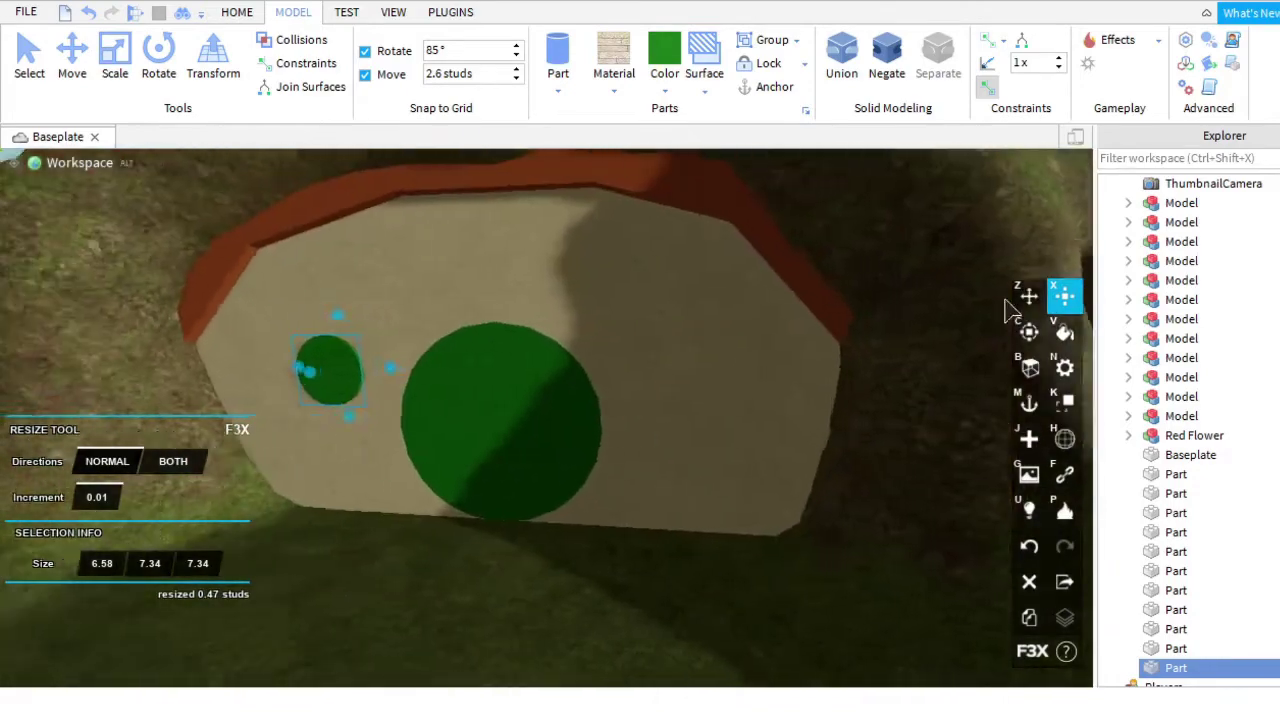
Clone the small green cylinder and move the copy about 37.72 studs along the wall to the other side of the round door.
key(z)
scroll(634, 471, up, 2)
right_drag(634, 471, 994, 609)
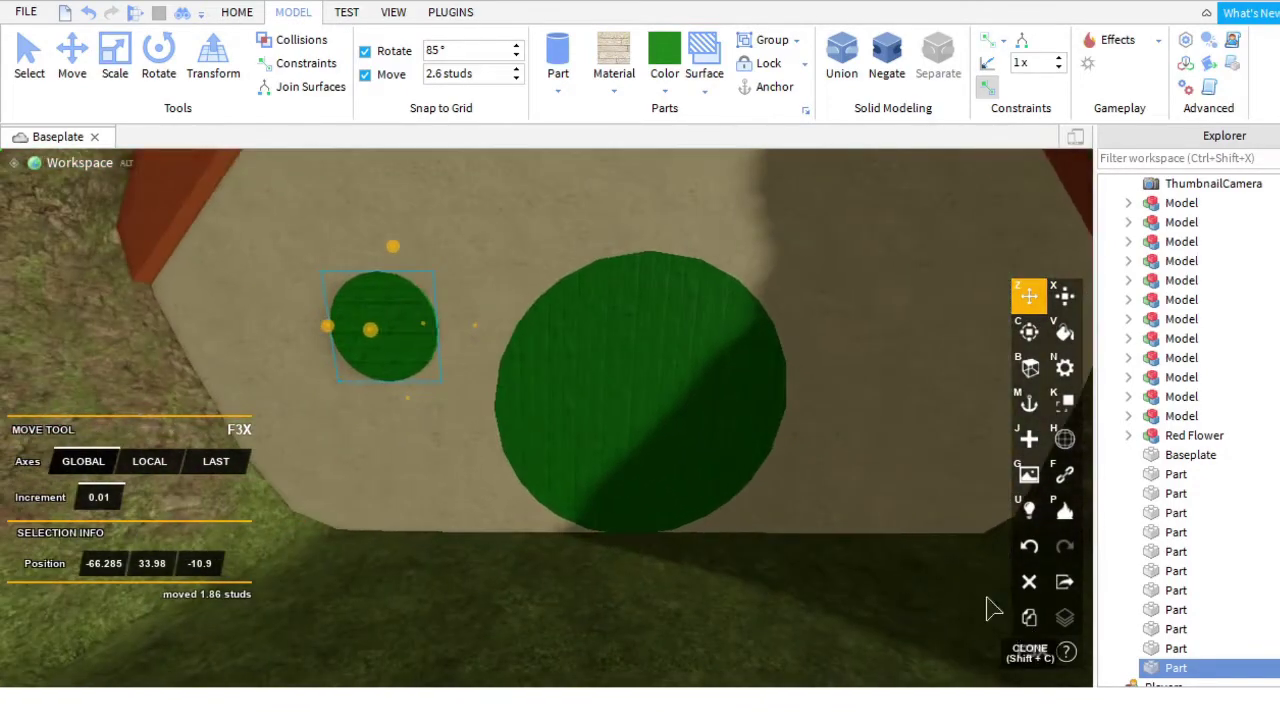
drag(391, 474, 676, 320)
scroll(551, 369, down, 3)
right_drag(551, 369, 560, 360)
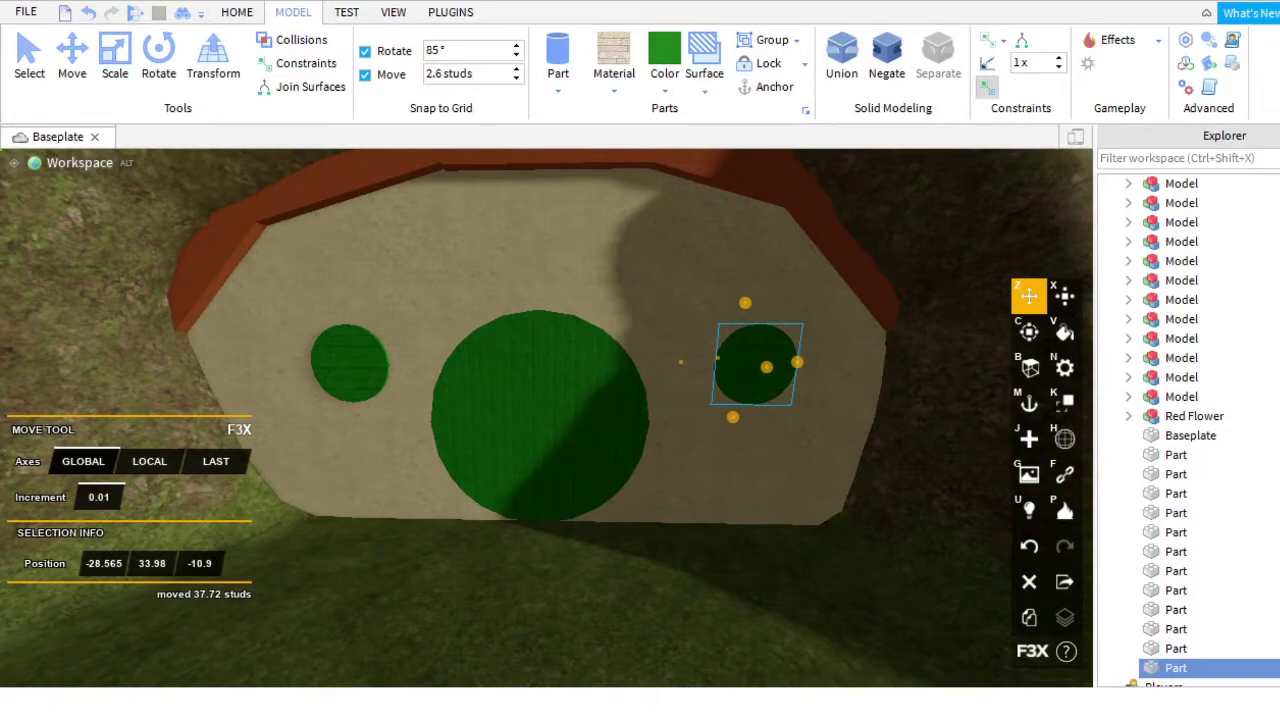
Negate both small cylinders and unite them with the tan wall to cut two round window holes.
scroll(666, 389, up, 2)
scroll(420, 423, up, 3)
shift+click(420, 423)
right_drag(420, 423, 428, 305)
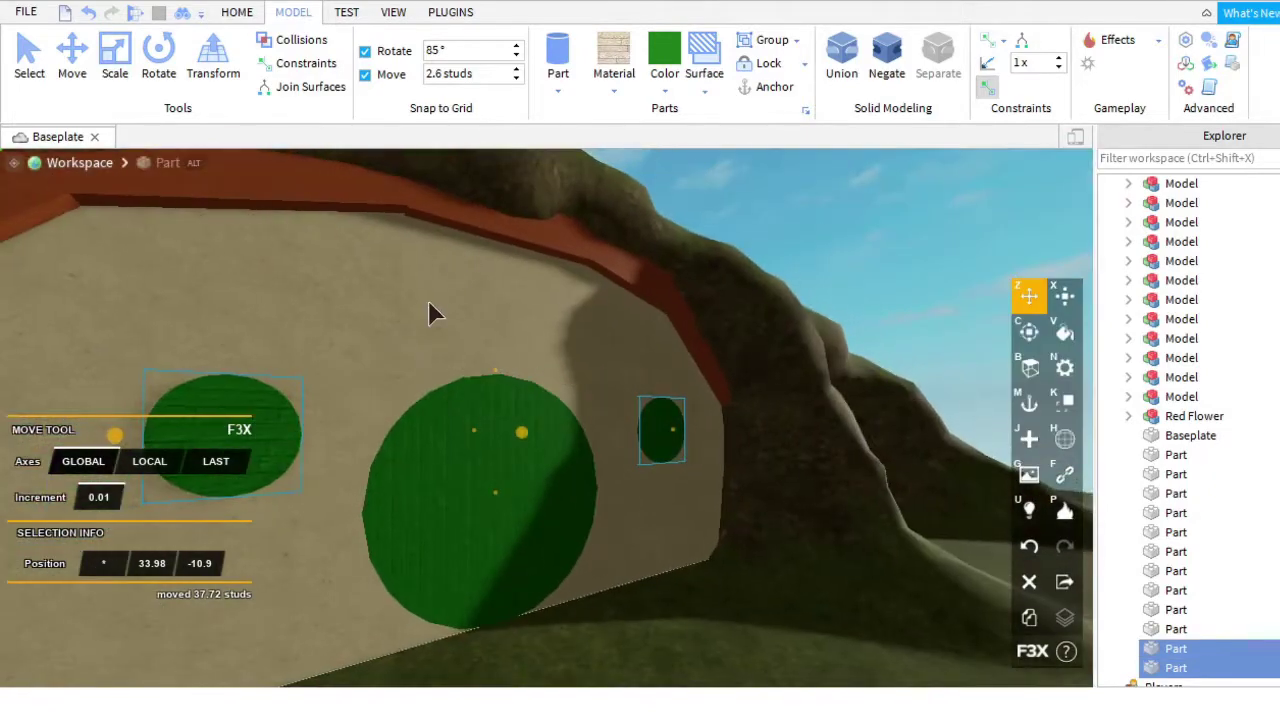
click(887, 55)
scroll(687, 273, up, 2)
shift+click(687, 273)
click(842, 55)
scroll(848, 473, down, 2)
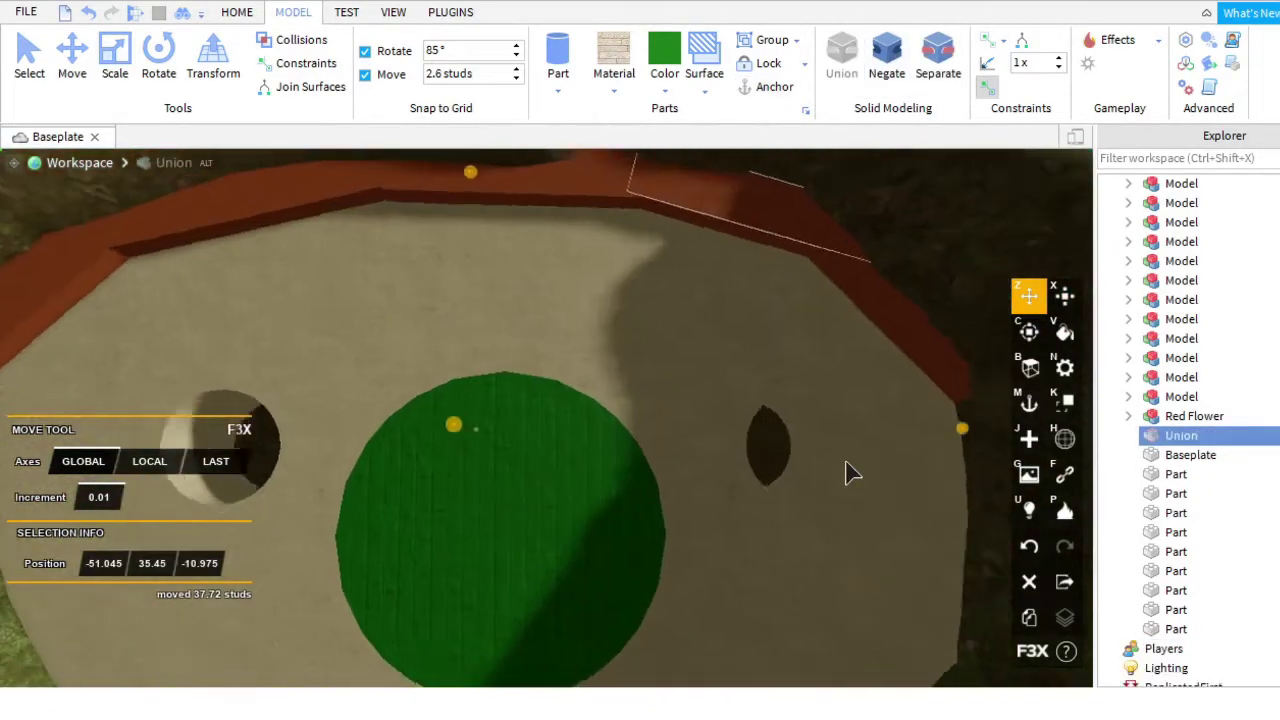
scroll(771, 583, down, 5)
click(654, 500)
scroll(640, 354, up, 8)
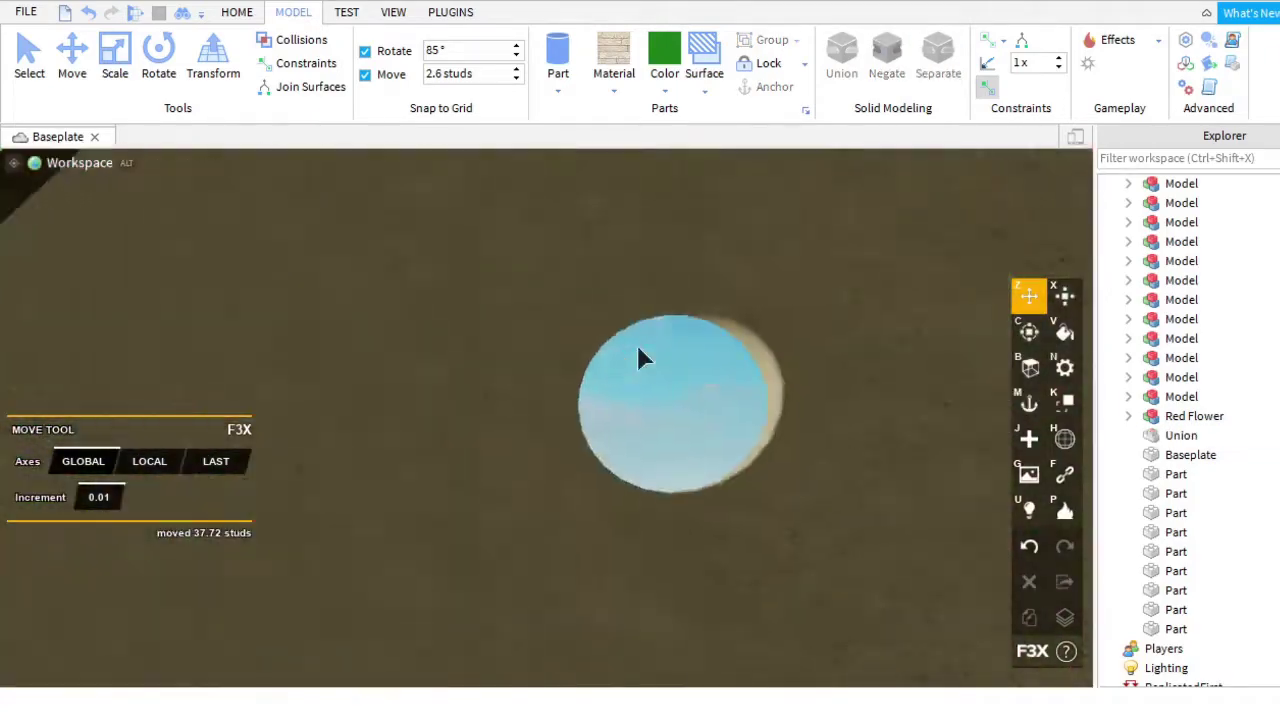
scroll(640, 358, down, 5)
Group the three small orange plank pieces and set them at the arch's lower end beside the wall, at about -80.075 on X.
right_drag(637, 357, 620, 371)
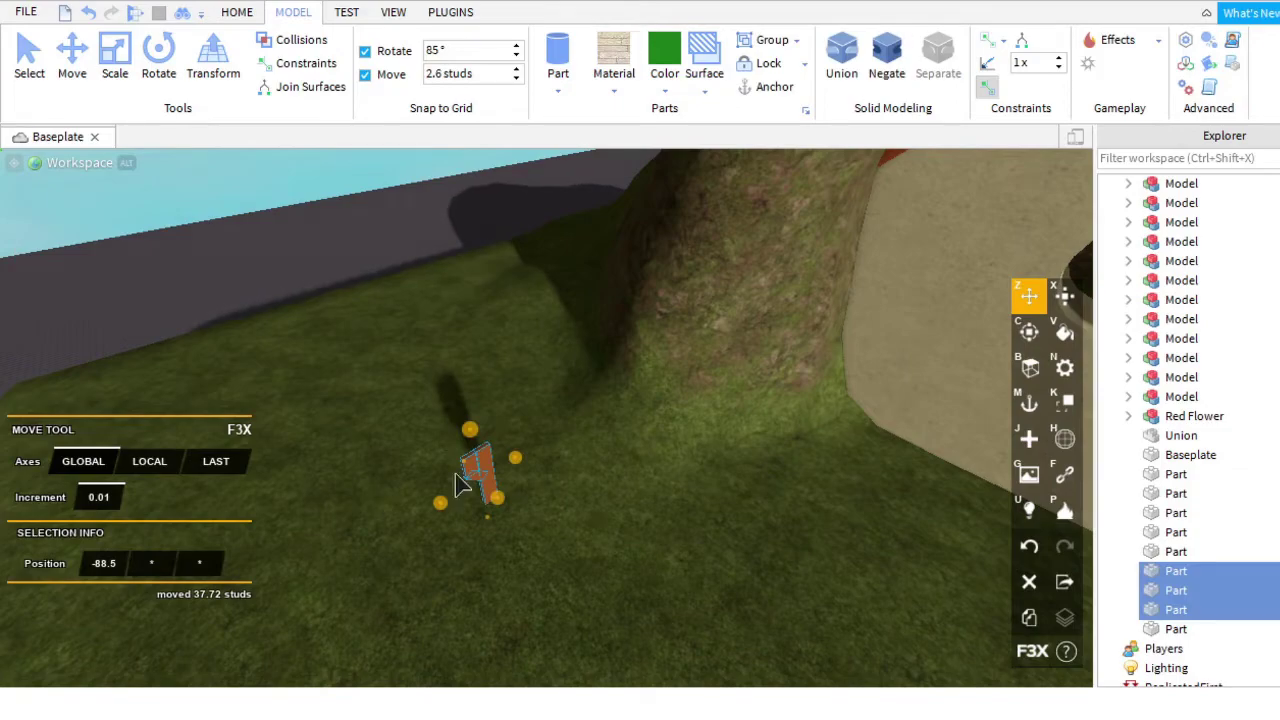
drag(545, 450, 397, 492)
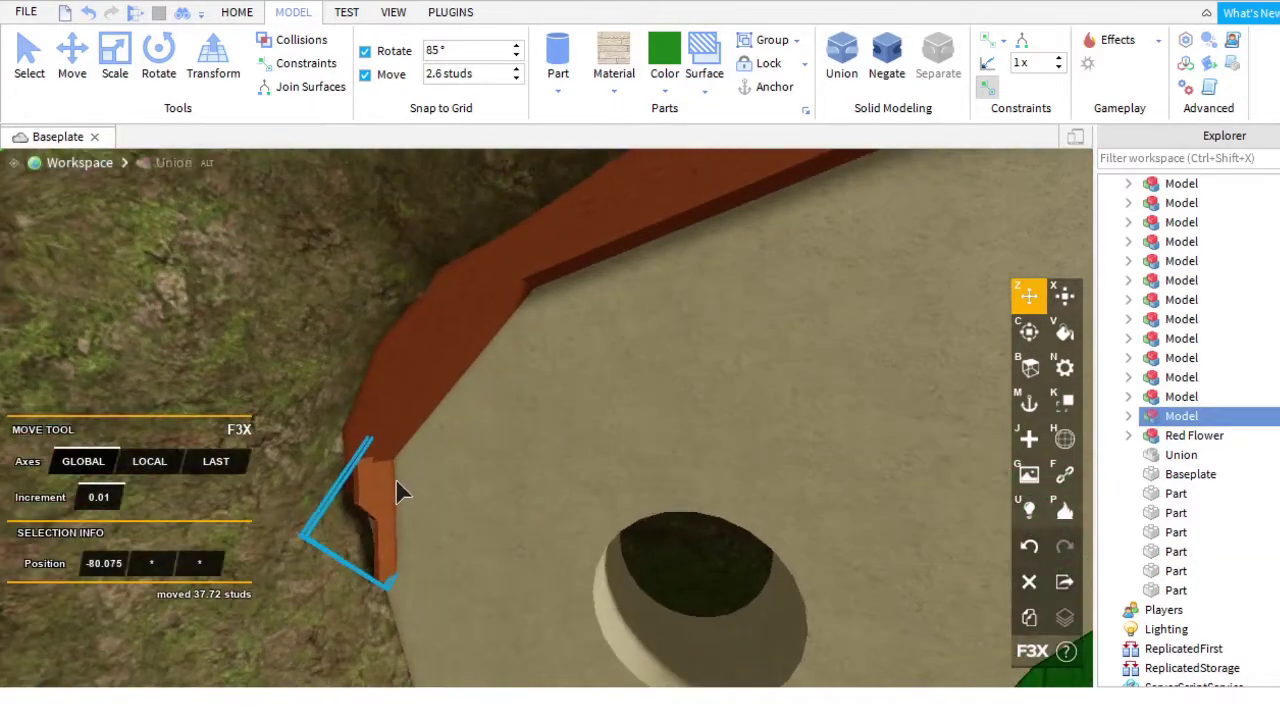
right_drag(397, 500, 560, 330)
click(586, 497)
Insert a green plank cylinder, place it against the wall below the window hole, and resize it to about 1.15 × 7.16 × 7.16 studs.
click(556, 42)
right_drag(608, 277, 762, 508)
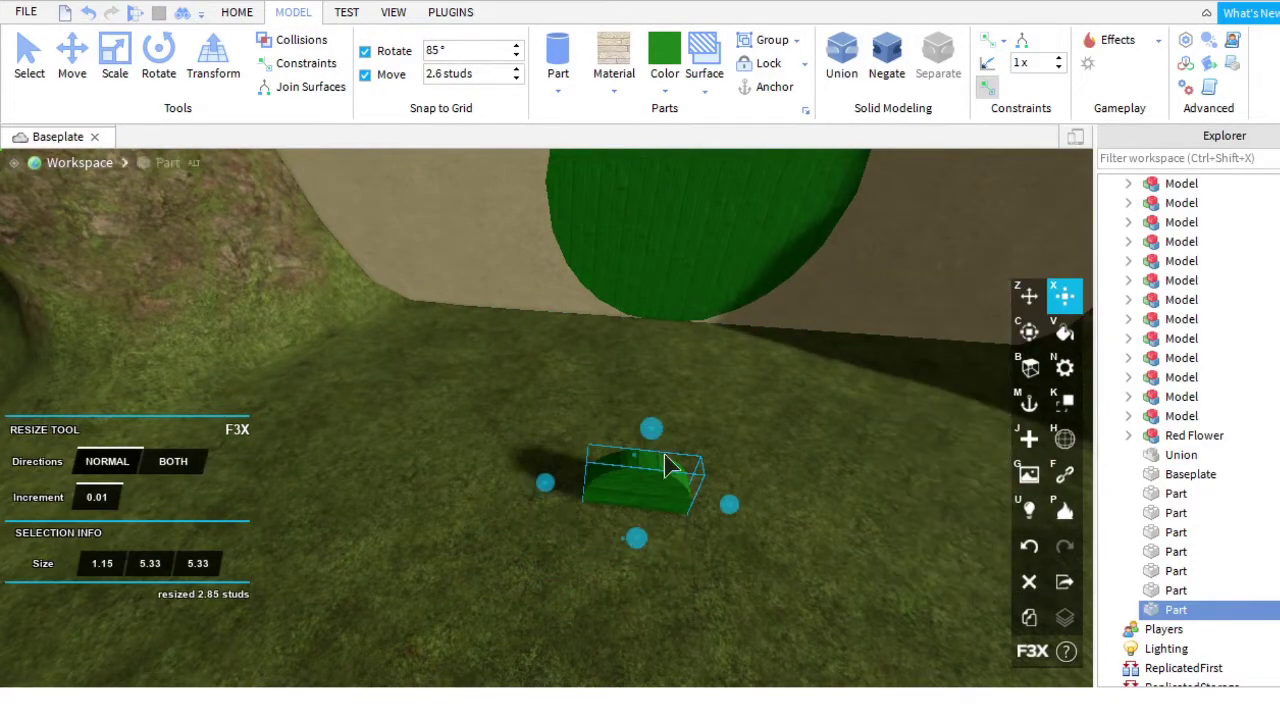
click(1029, 296)
drag(694, 443, 575, 360)
key(x)
drag(564, 288, 569, 258)
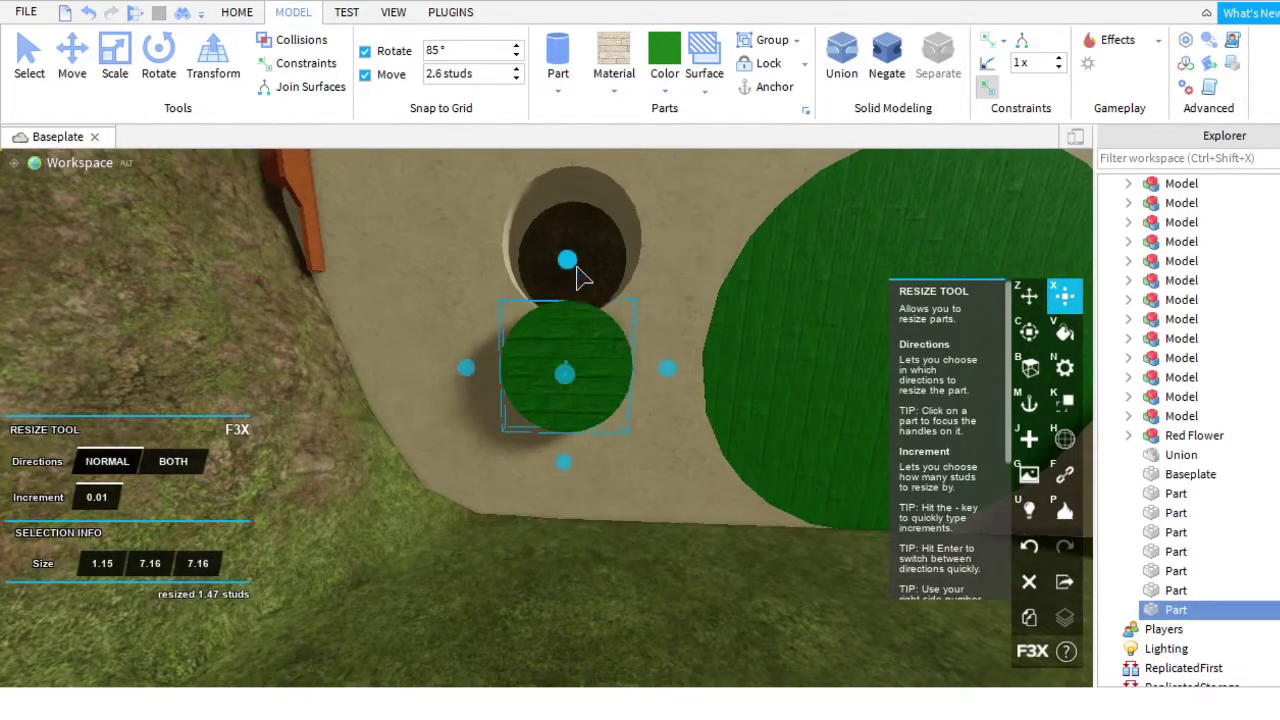
Move the green disc up over the window hole to about -66.455, 34.305, -7.375.
key(z)
right_drag(569, 258, 676, 302)
drag(676, 302, 660, 255)
right_drag(660, 255, 650, 240)
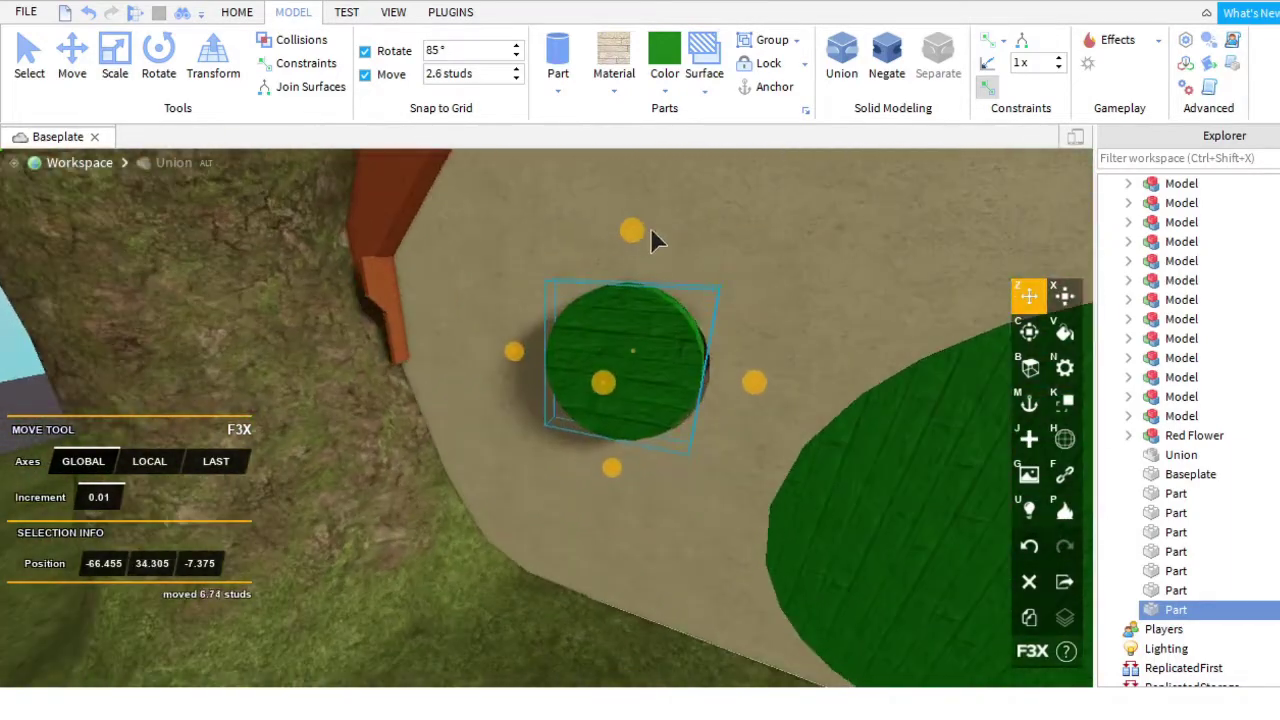
drag(755, 389, 766, 391)
right_drag(766, 391, 1092, 285)
Thin the window disc to 0.05 studs and enlarge its diameter to about 9.06 studs to cover the hole.
click(1065, 295)
scroll(615, 312, up, 2)
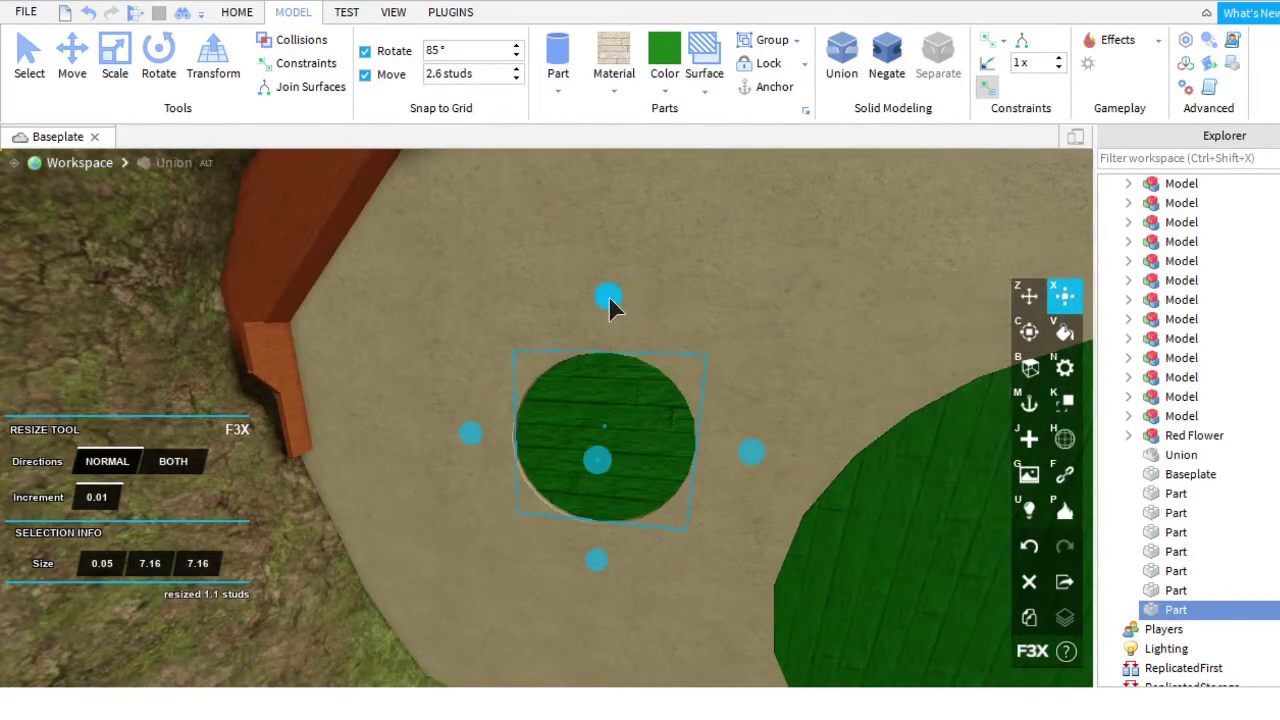
drag(608, 300, 614, 286)
scroll(594, 429, up, 3)
scroll(620, 347, down, 2)
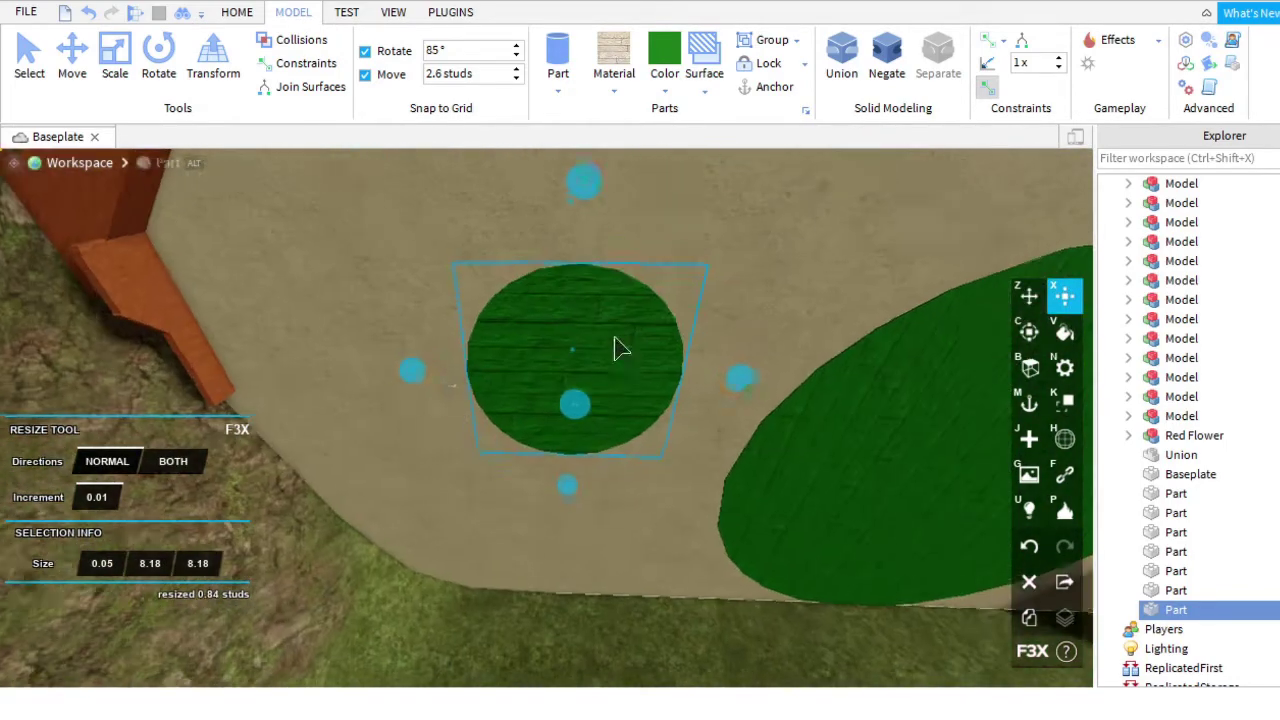
drag(413, 372, 421, 383)
drag(562, 490, 566, 502)
scroll(591, 414, up, 5)
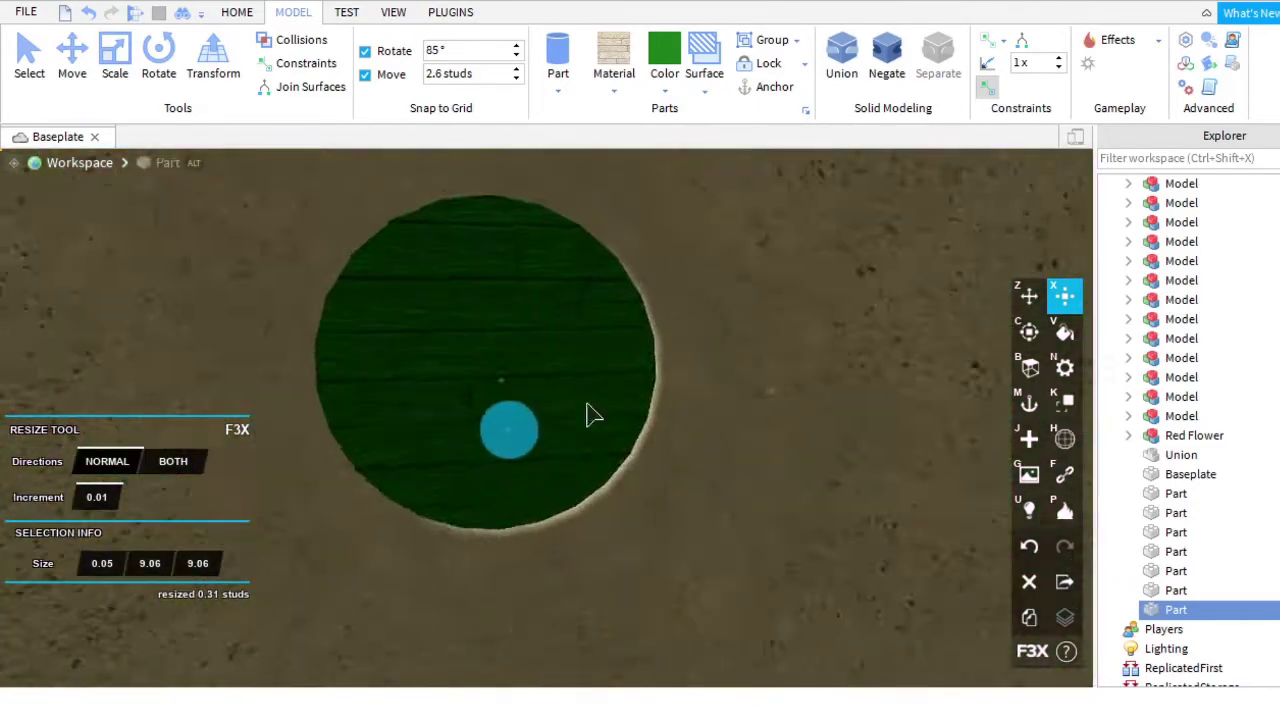
Lengthen the window disc to about 6.11 studs and move it out onto the grass to about -61.41, 22.53, 12.81.
scroll(600, 429, down, 2)
drag(516, 406, 634, 500)
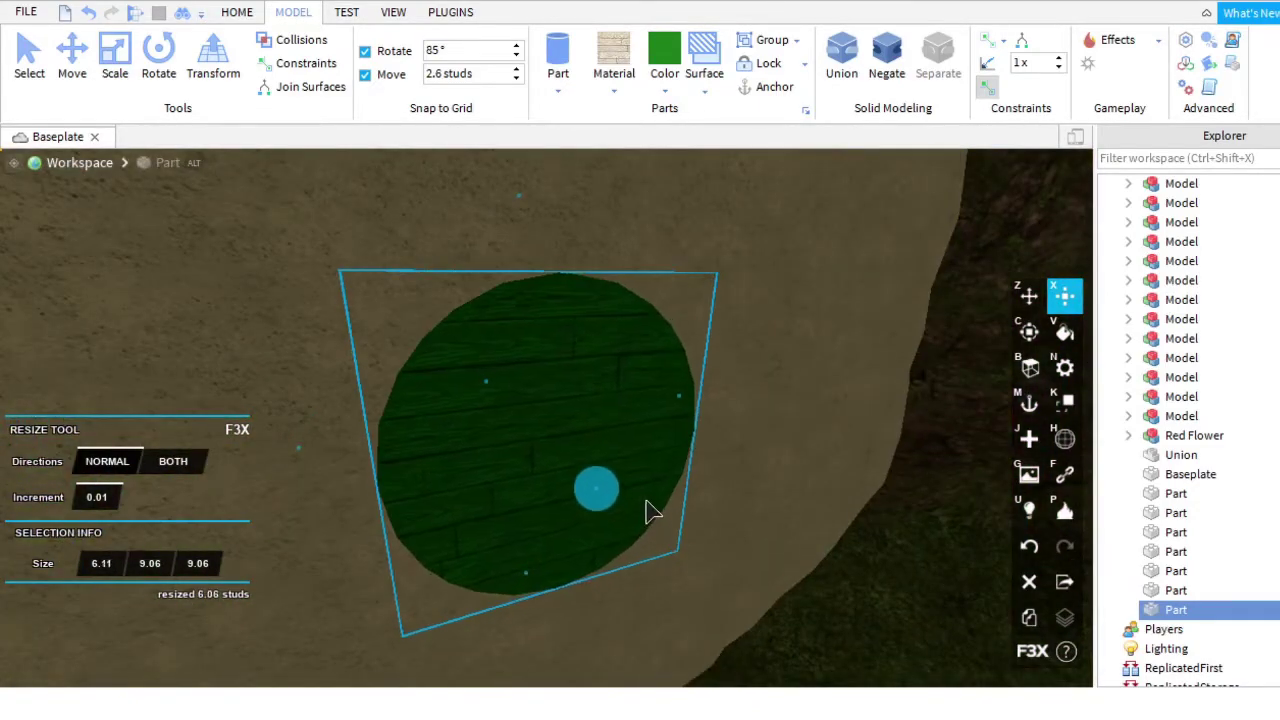
right_drag(645, 512, 745, 486)
key(z)
scroll(638, 578, up, 2)
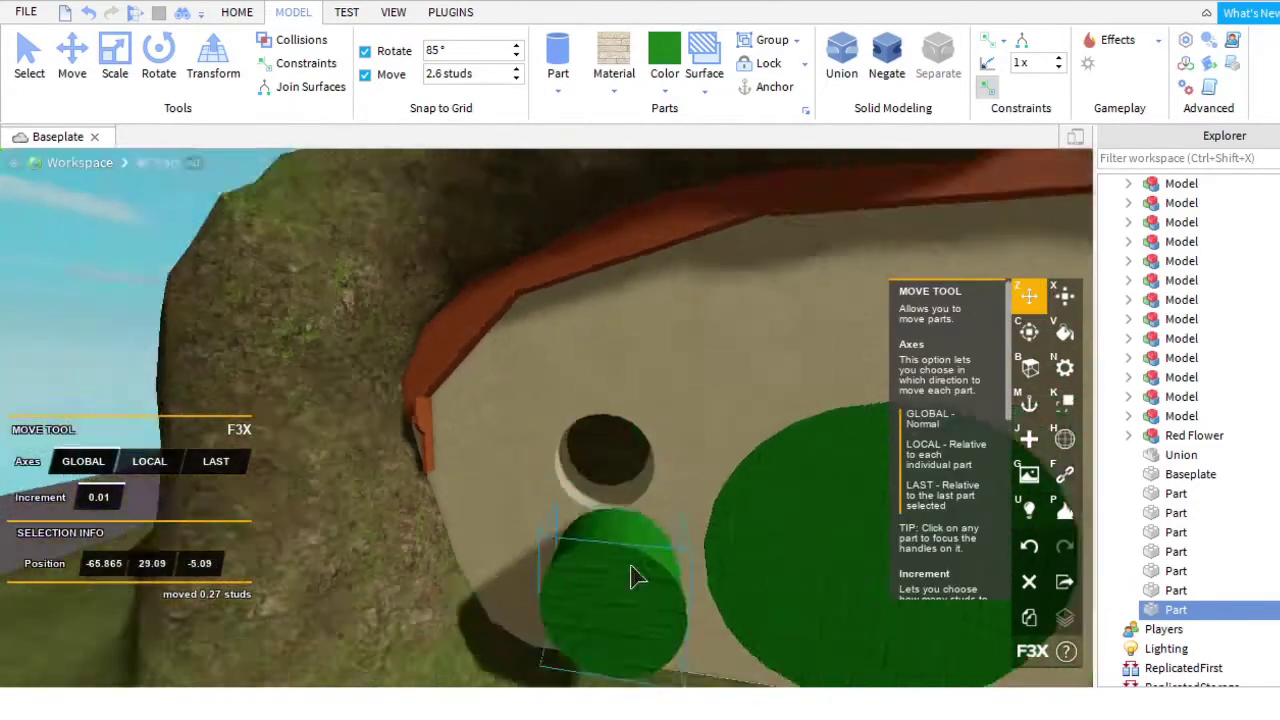
right_drag(630, 578, 689, 534)
scroll(686, 531, up, 4)
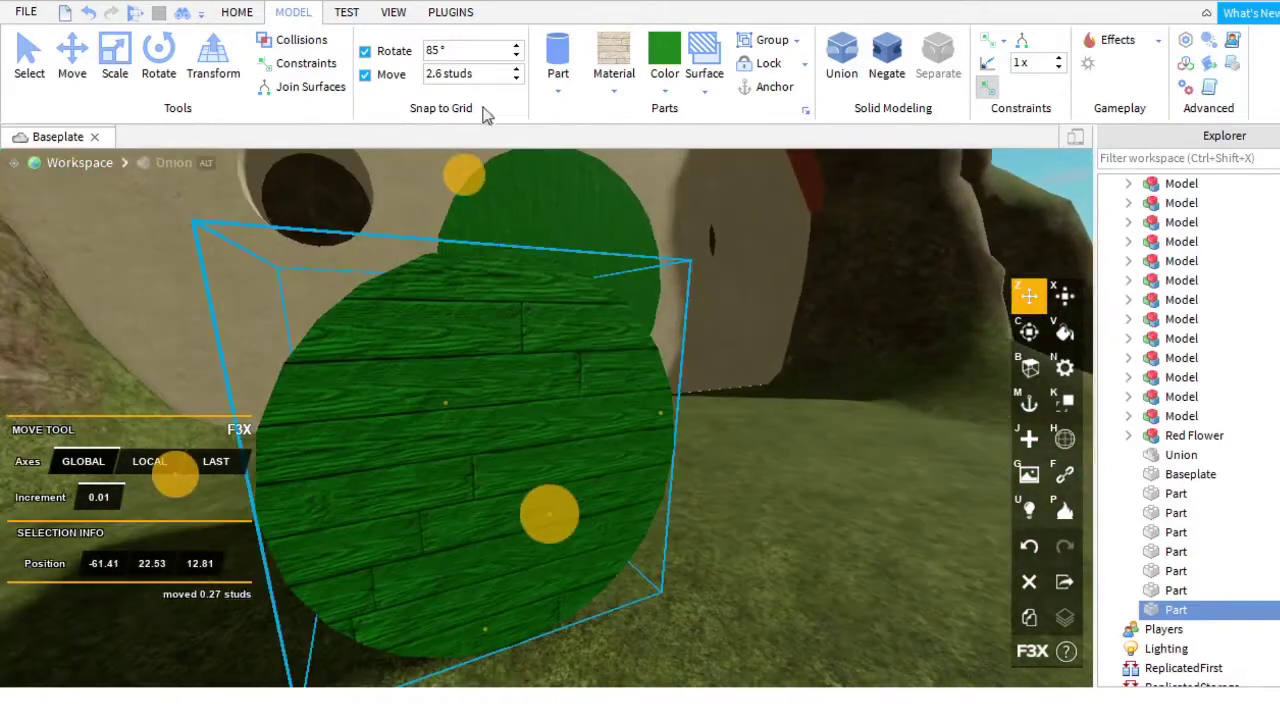
Clone the green cylinder on the grass and shrink the copy to about 6.04 × 6.29 × 6.29 studs.
click(1030, 618)
key(x)
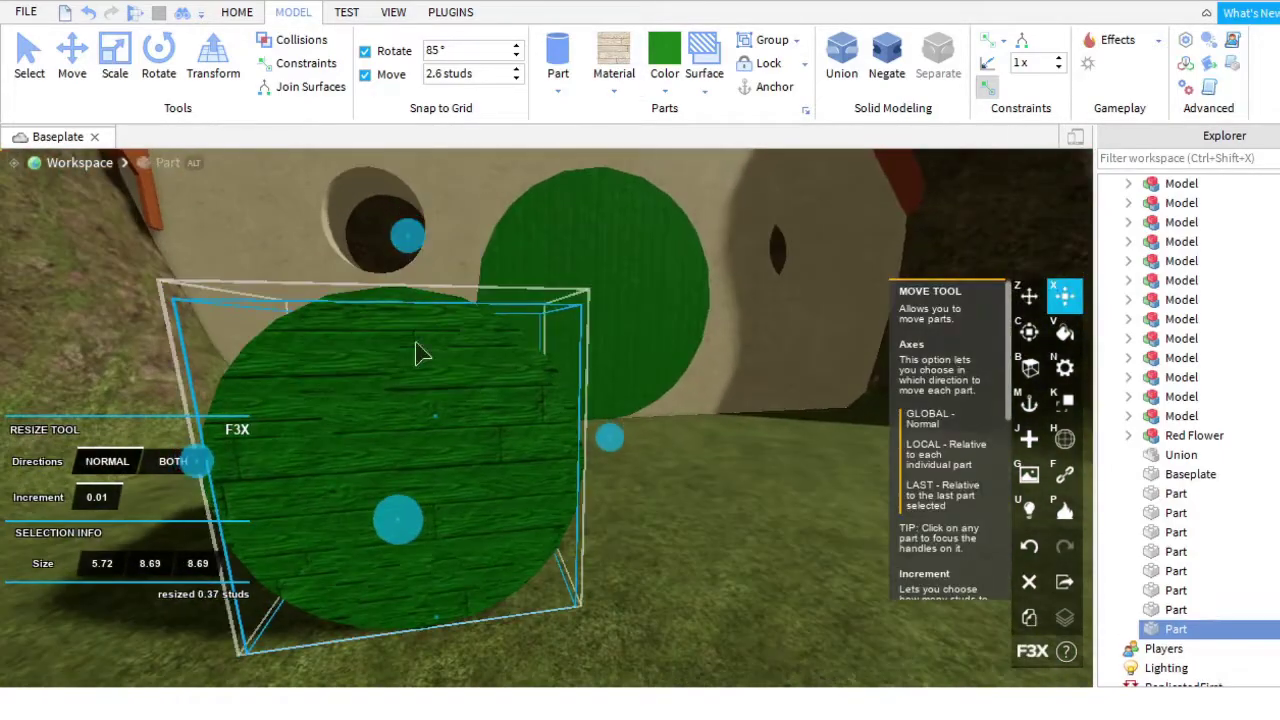
drag(400, 518, 423, 551)
right_drag(423, 551, 506, 526)
drag(443, 231, 470, 265)
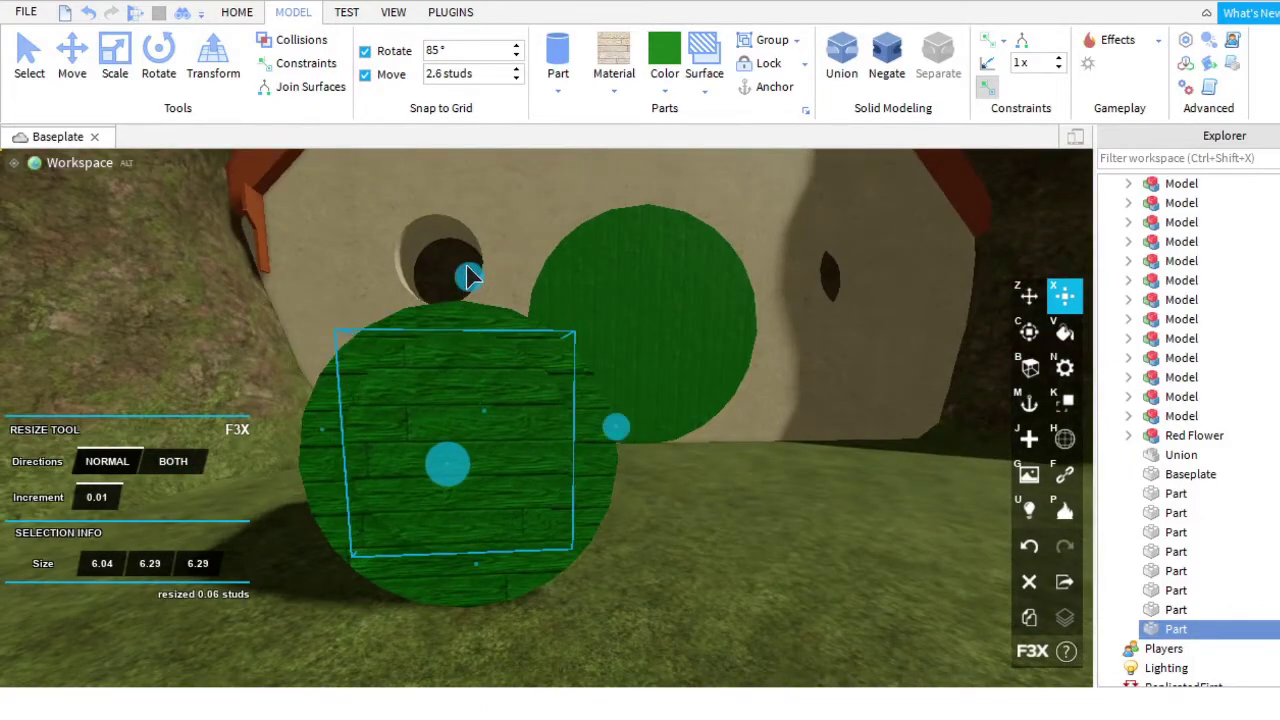
Shorten the larger cylinder to about 2.02 studs and resize the inner copy to about 1.71 × 7.2 × 7.2 studs.
drag(465, 601, 631, 543)
right_drag(631, 543, 742, 433)
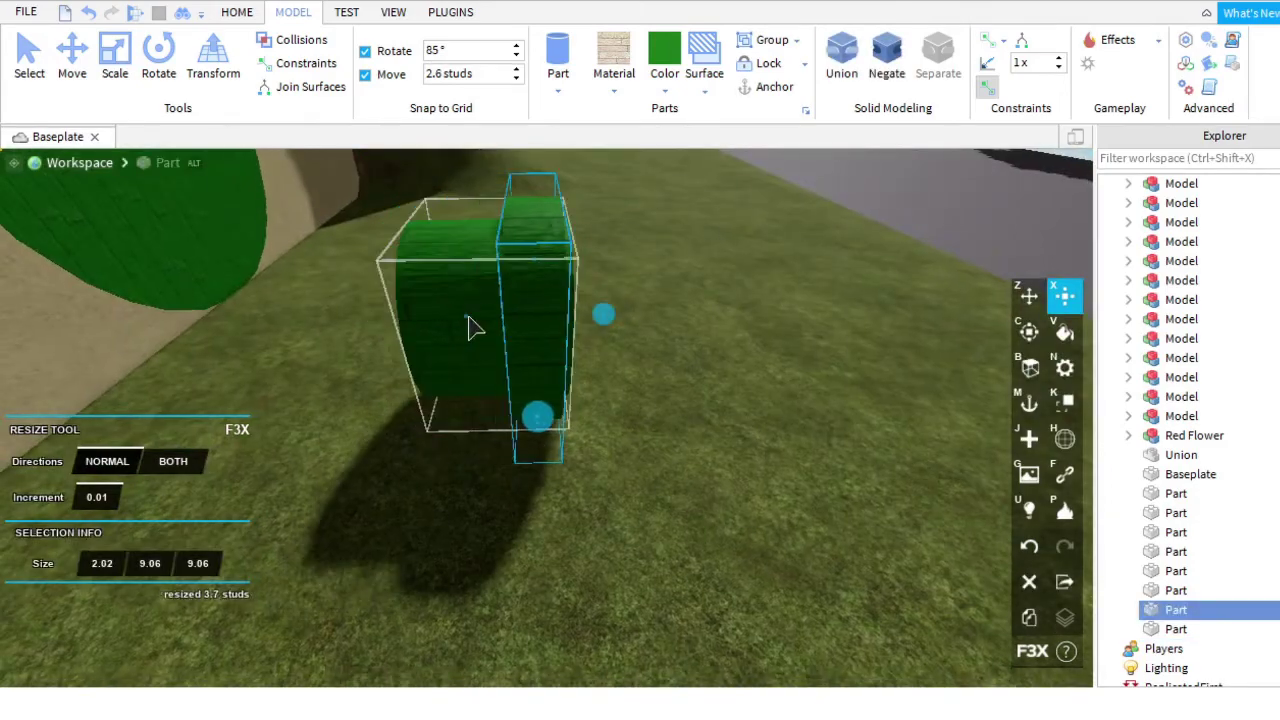
scroll(500, 320, up, 2)
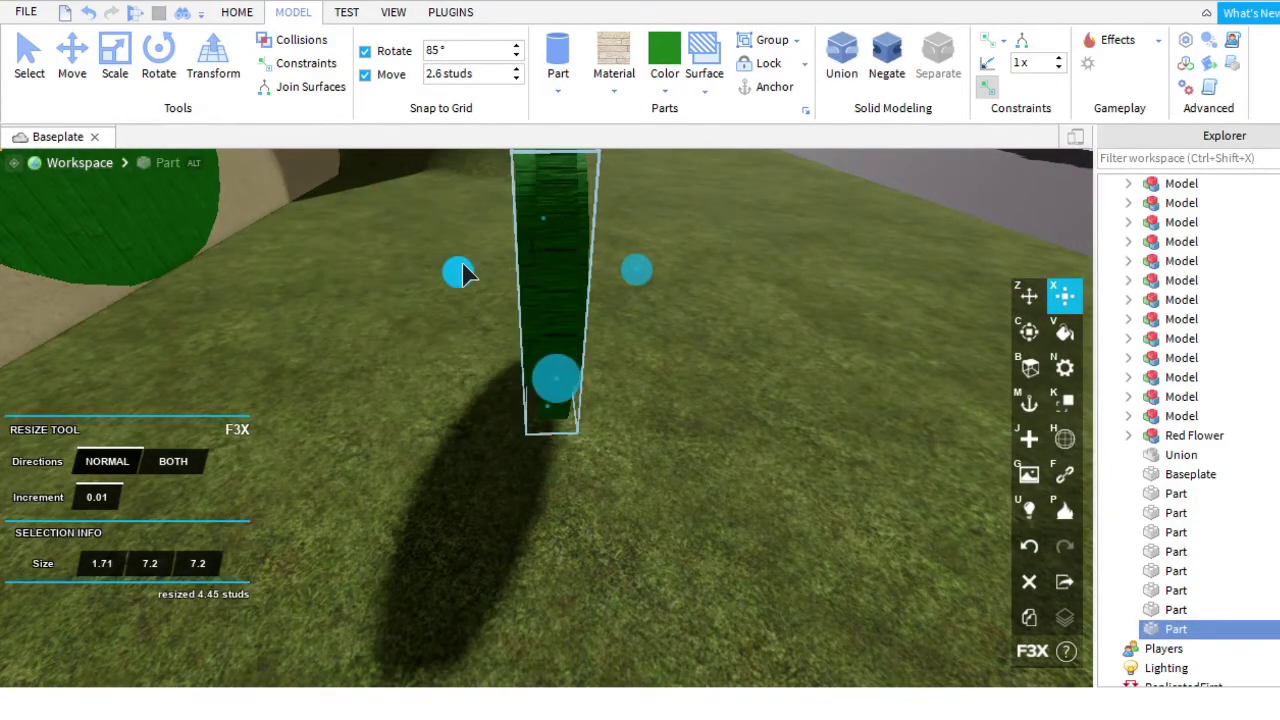
Recolour the smaller cylinder bright green and move it in front of the larger one to about -61.8, 23.15, 16.35.
right_drag(470, 272, 543, 323)
drag(791, 477, 808, 500)
right_drag(808, 500, 503, 338)
scroll(503, 338, up, 3)
key(z)
drag(671, 500, 662, 370)
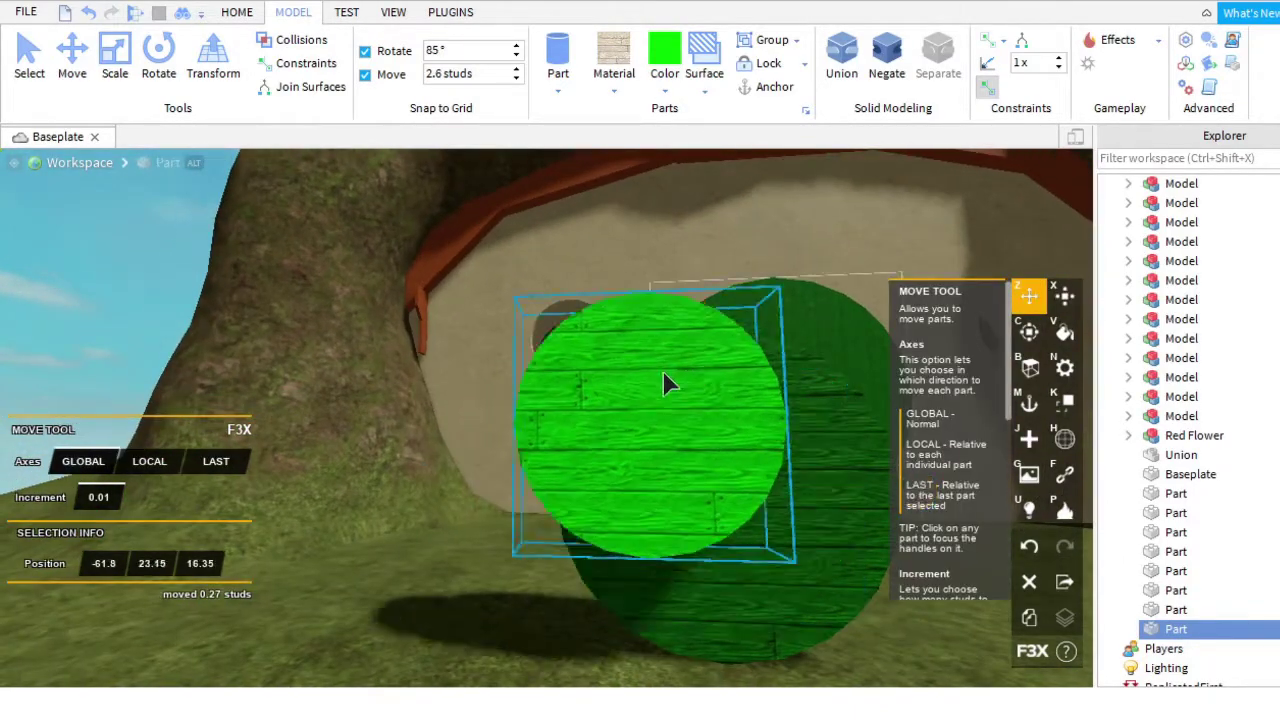
Fit the bright green cylinder into the window hole left of the door and resize it to about 1.36 × 7.22 × 7.22 studs.
scroll(662, 370, up, 5)
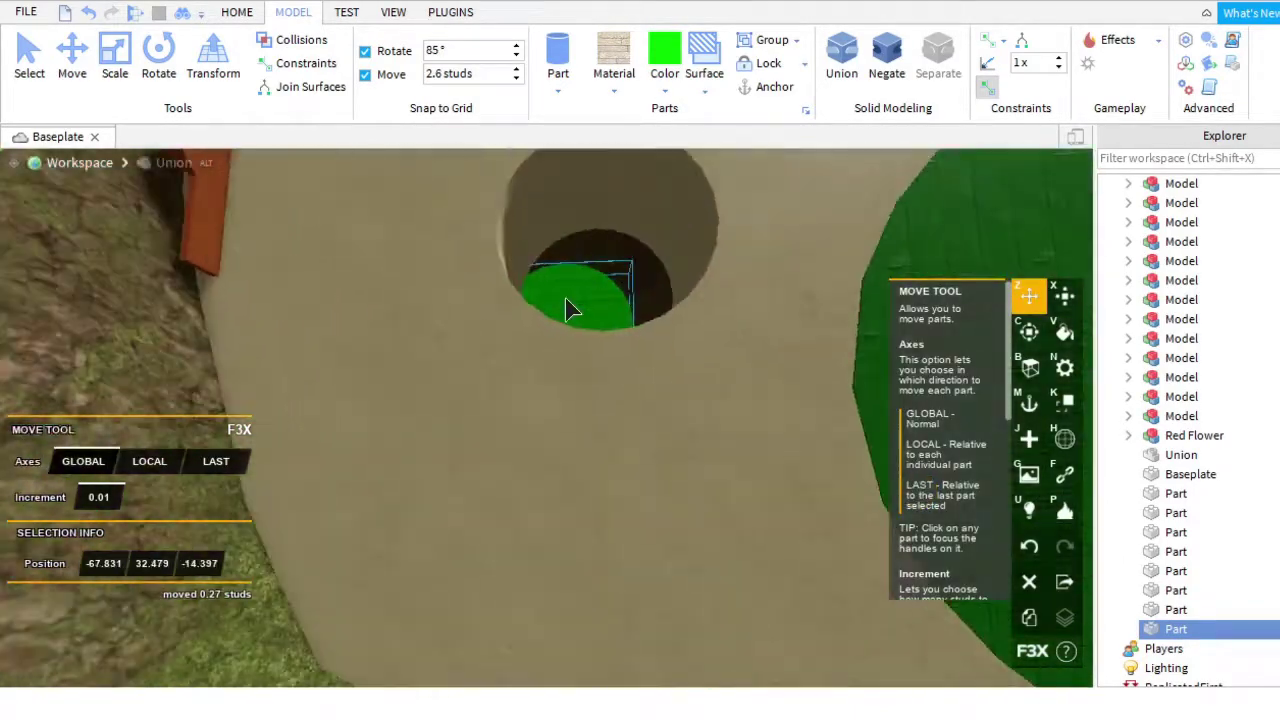
scroll(568, 308, down, 3)
drag(610, 165, 660, 297)
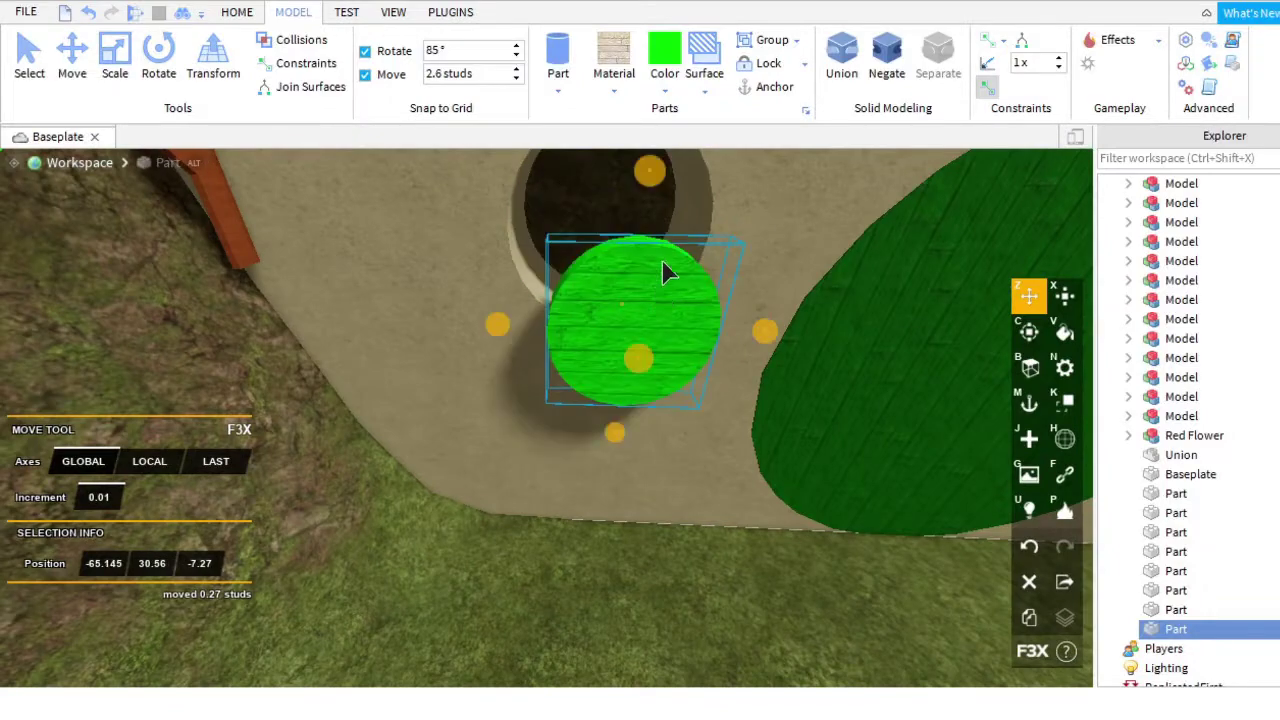
scroll(666, 300, down, 2)
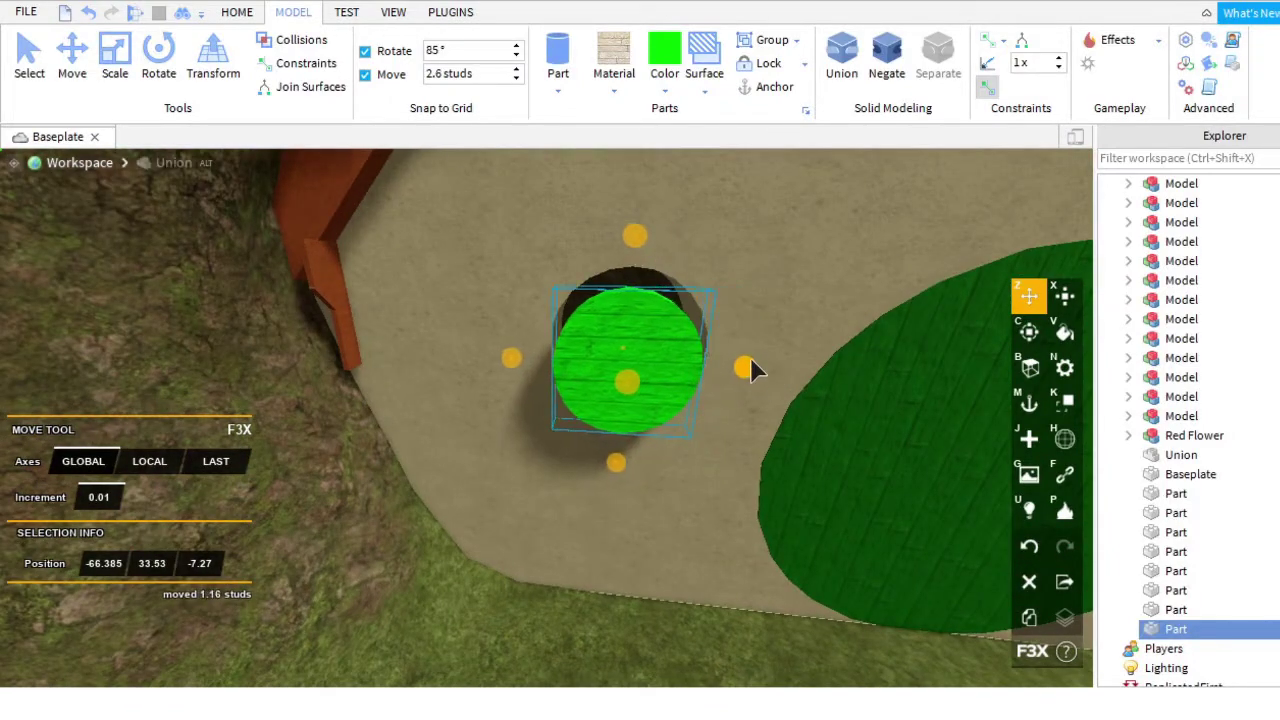
drag(751, 362, 631, 397)
right_drag(623, 456, 651, 402)
drag(651, 402, 632, 422)
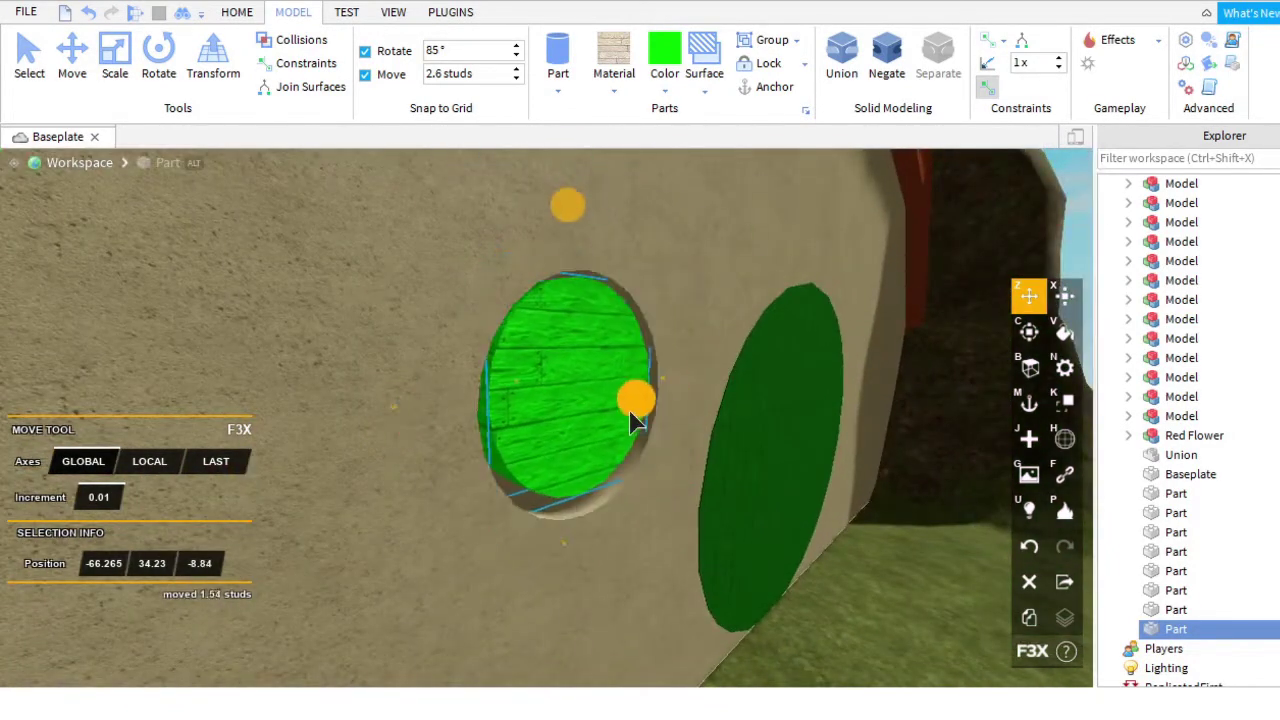
right_drag(640, 430, 750, 508)
key(x)
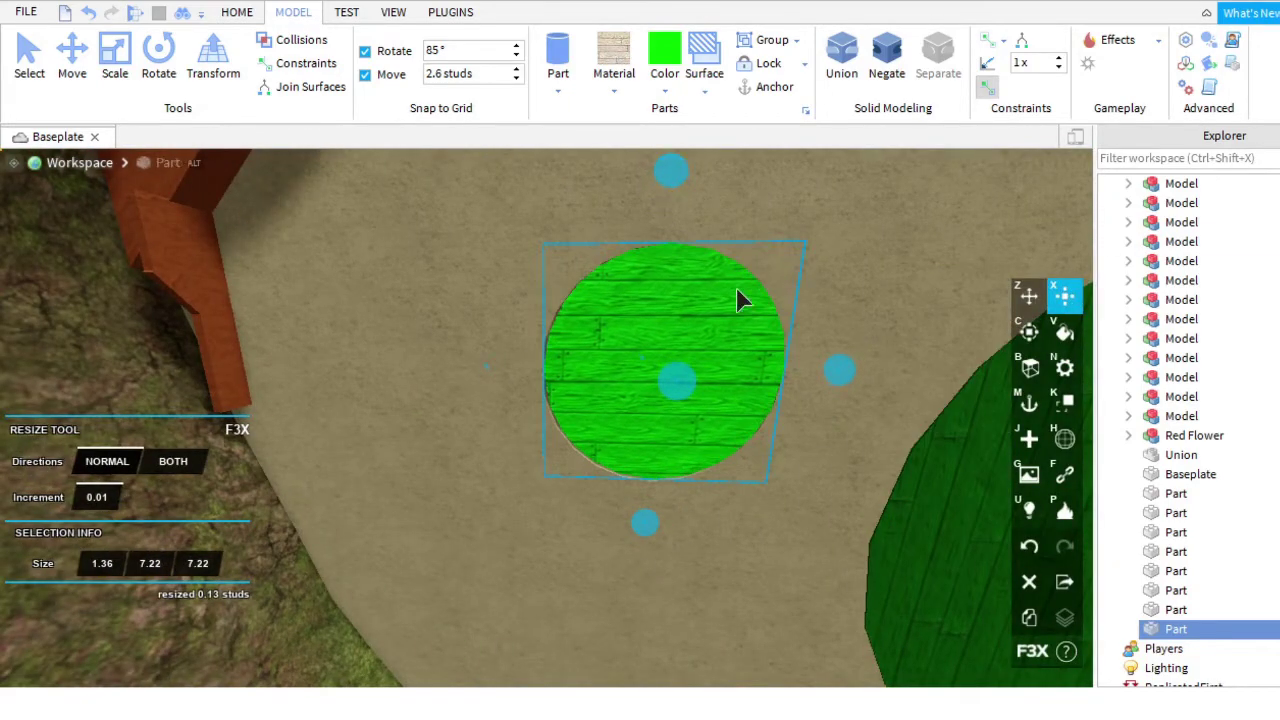
Move the bright green cylinder back to the larger cylinder on the grass, at about -61.51, 22.76, 15.06.
click(1029, 296)
right_drag(749, 429, 709, 437)
scroll(690, 450, up, 5)
scroll(691, 449, down, 3)
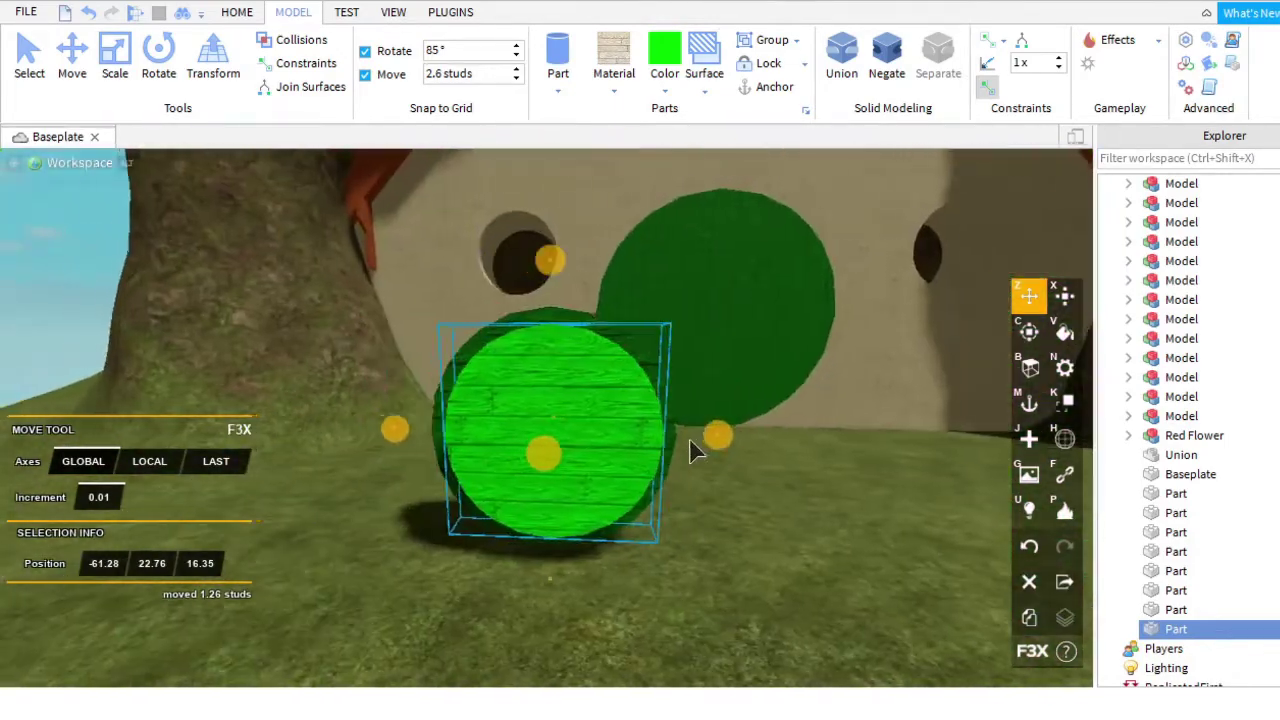
drag(691, 449, 757, 449)
drag(551, 472, 586, 466)
scroll(586, 466, up, 2)
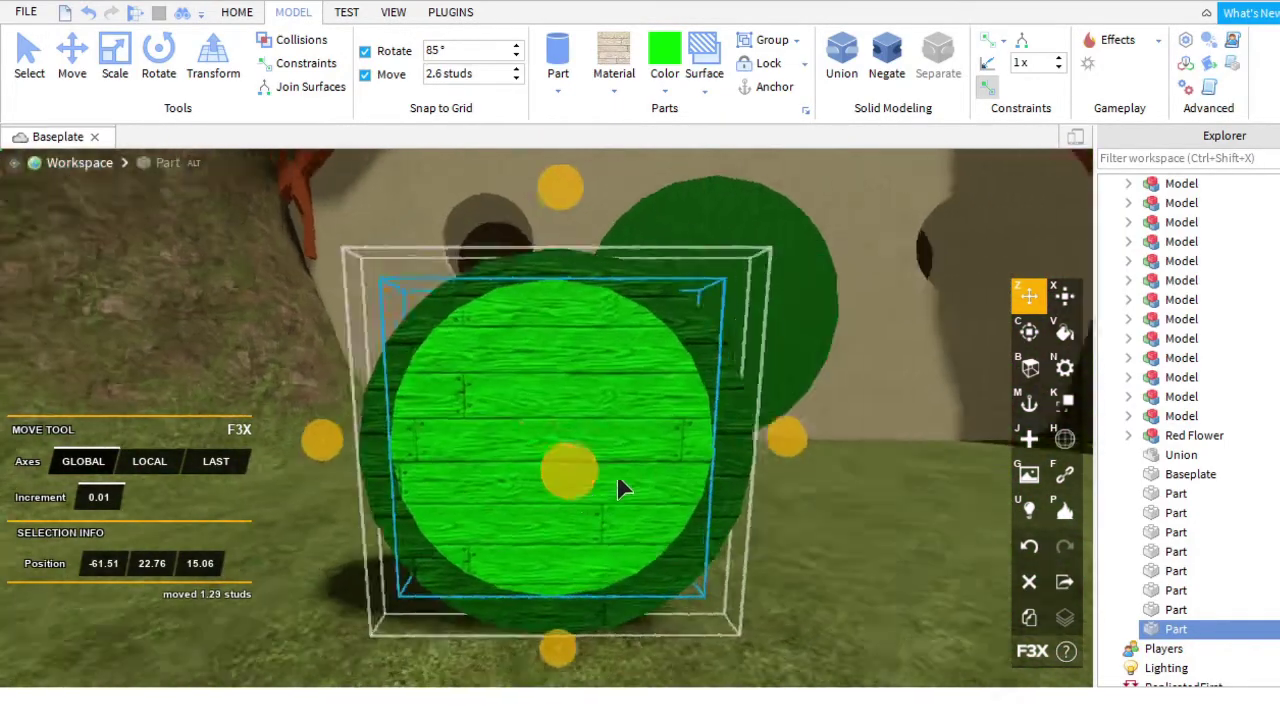
Align the bright green cylinder with the centre of the larger one at about -61.44, 22.59, 15.17.
drag(814, 463, 795, 465)
scroll(709, 446, down, 4)
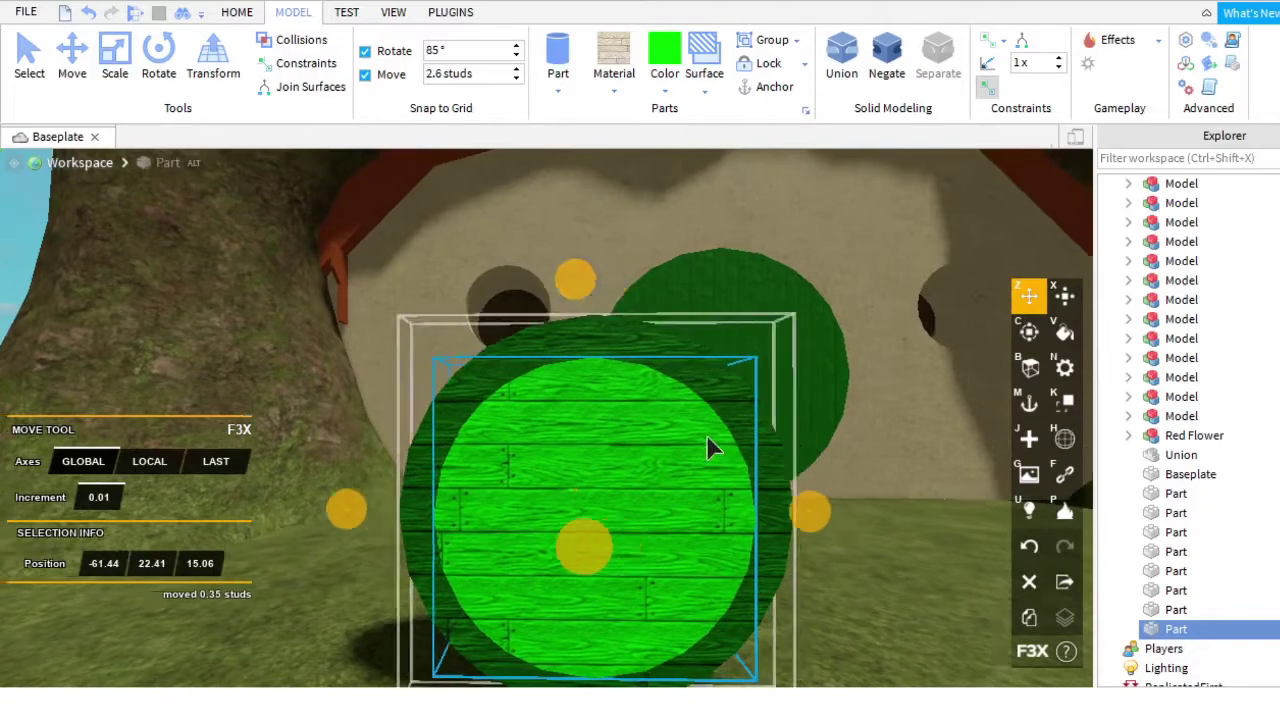
right_drag(652, 518, 689, 363)
drag(689, 363, 651, 366)
right_drag(651, 366, 645, 372)
scroll(645, 372, down, 3)
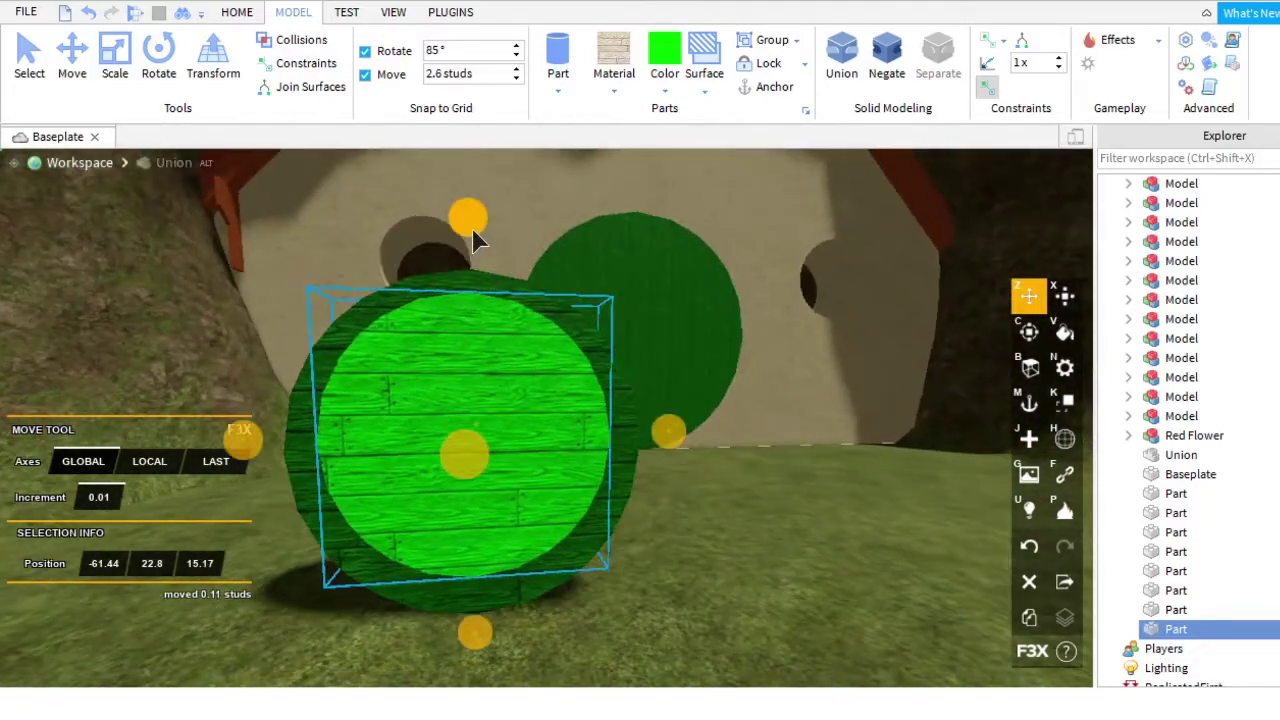
drag(471, 234, 474, 243)
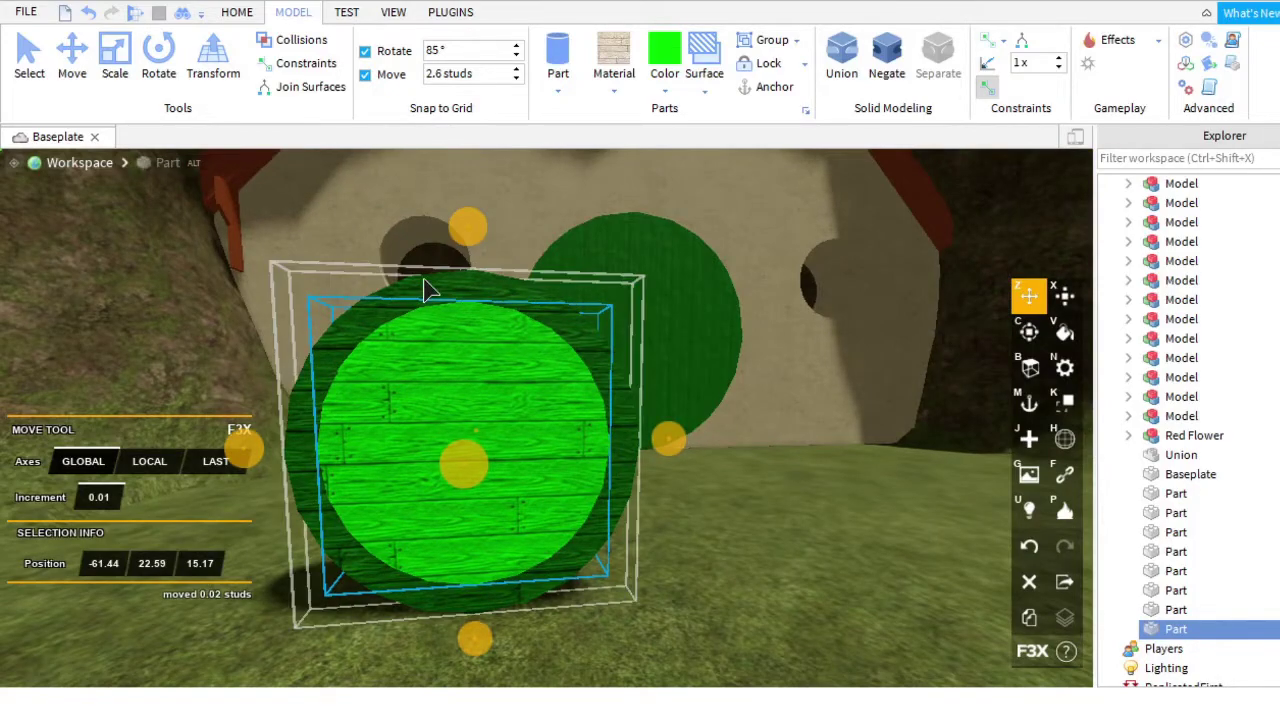
Recolour the larger cylinder around the bright green one dark grey-blue and give it a rough rock material.
right_drag(425, 290, 600, 300)
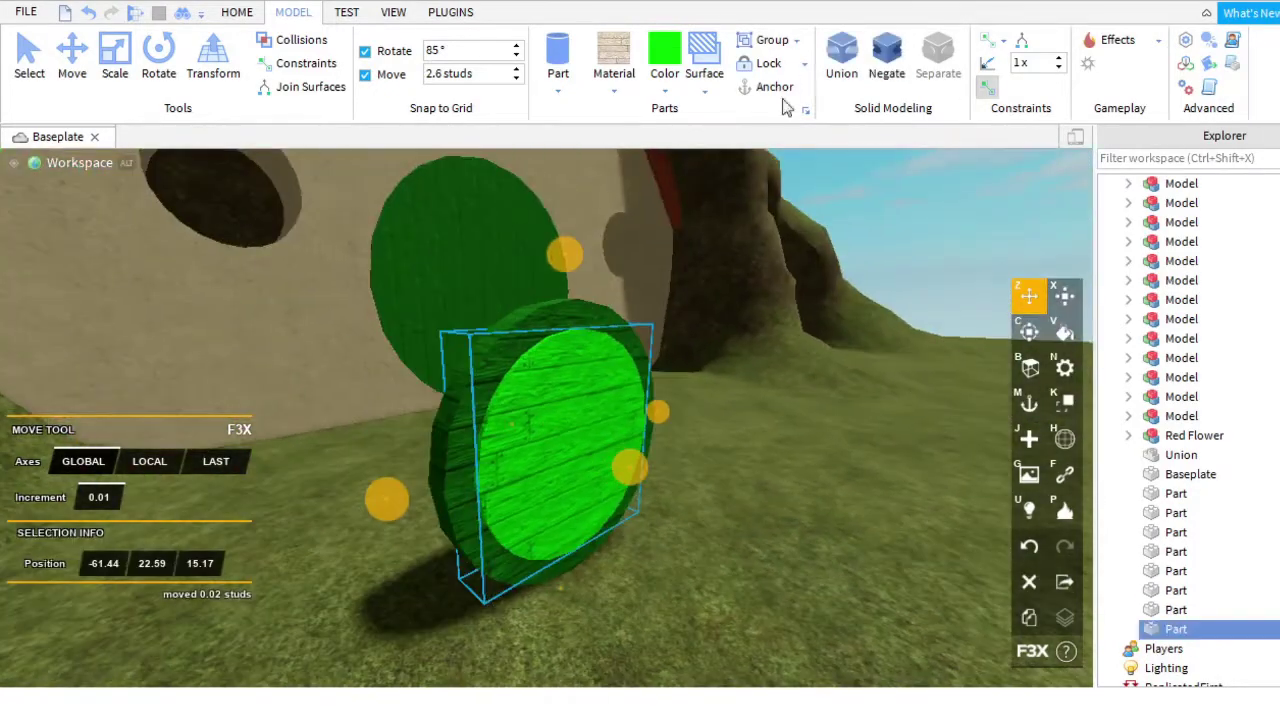
scroll(746, 331, up, 5)
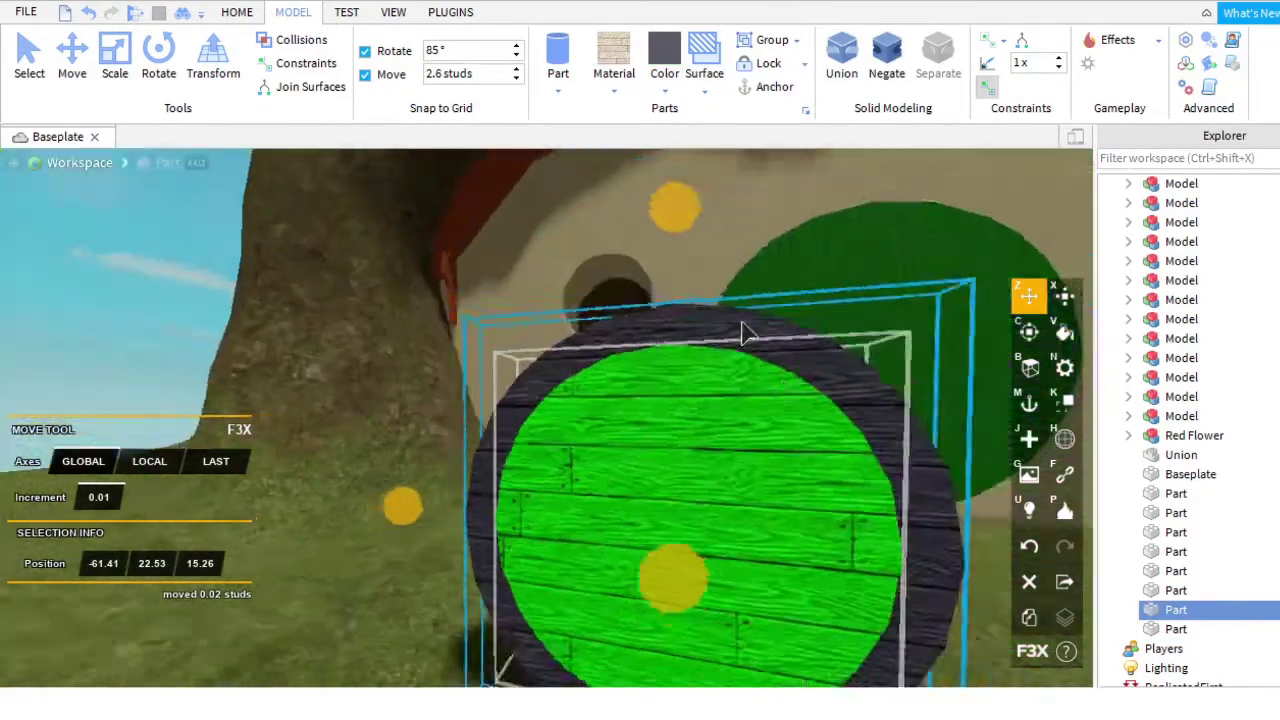
right_drag(746, 331, 631, 160)
scroll(669, 309, up, 5)
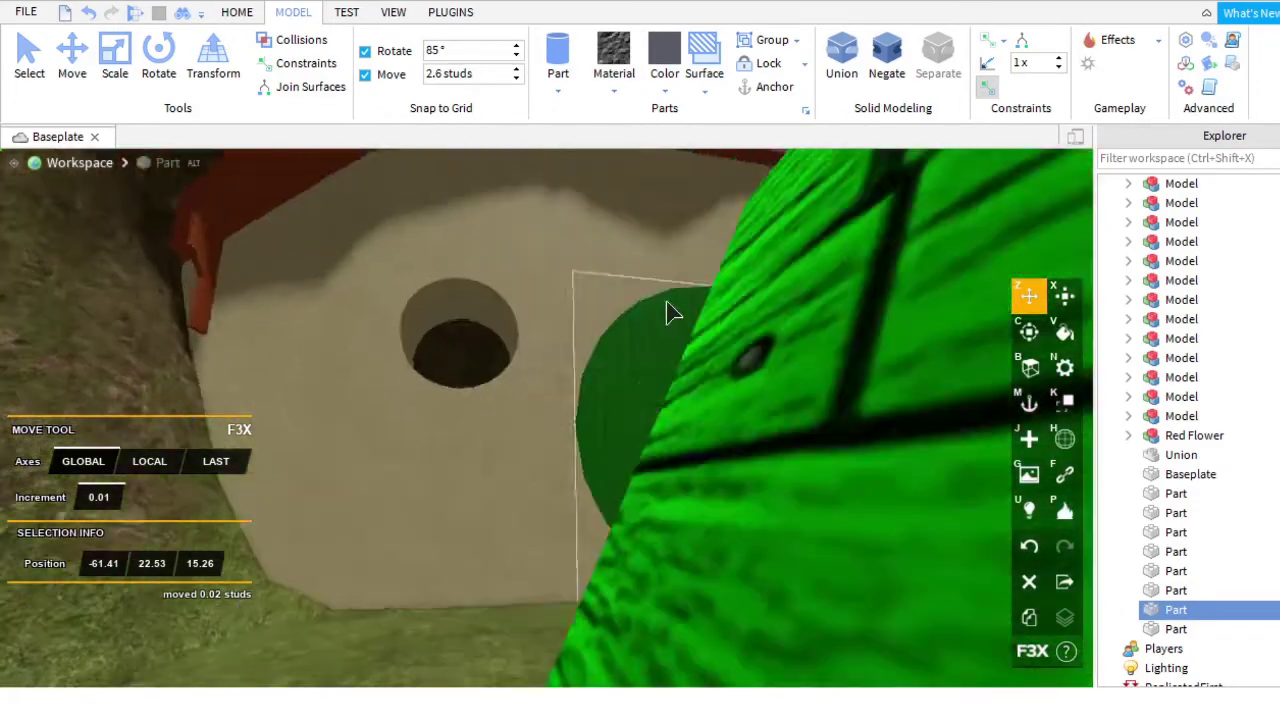
scroll(623, 214, down, 5)
scroll(615, 160, up, 2)
scroll(648, 380, down, 2)
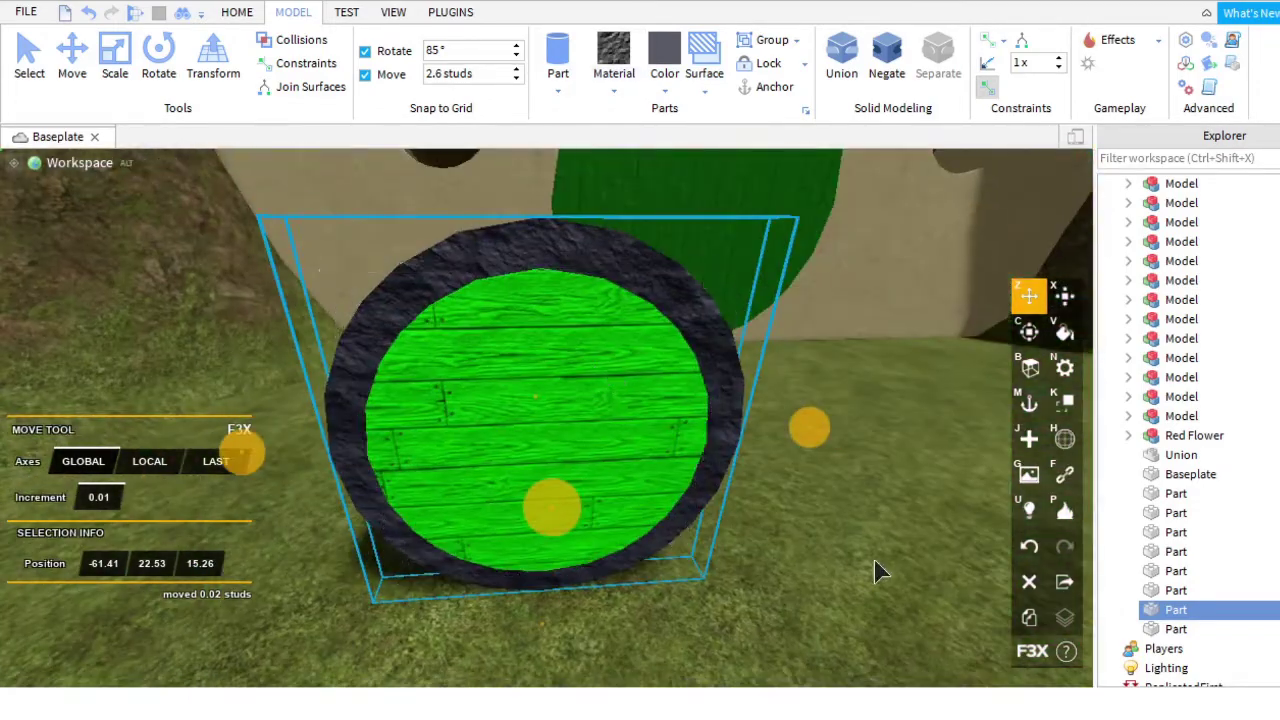
Negate the green cylinder, union it with the dark one, and move the resulting ring to the left window hole.
key(ctrl+shift+g)
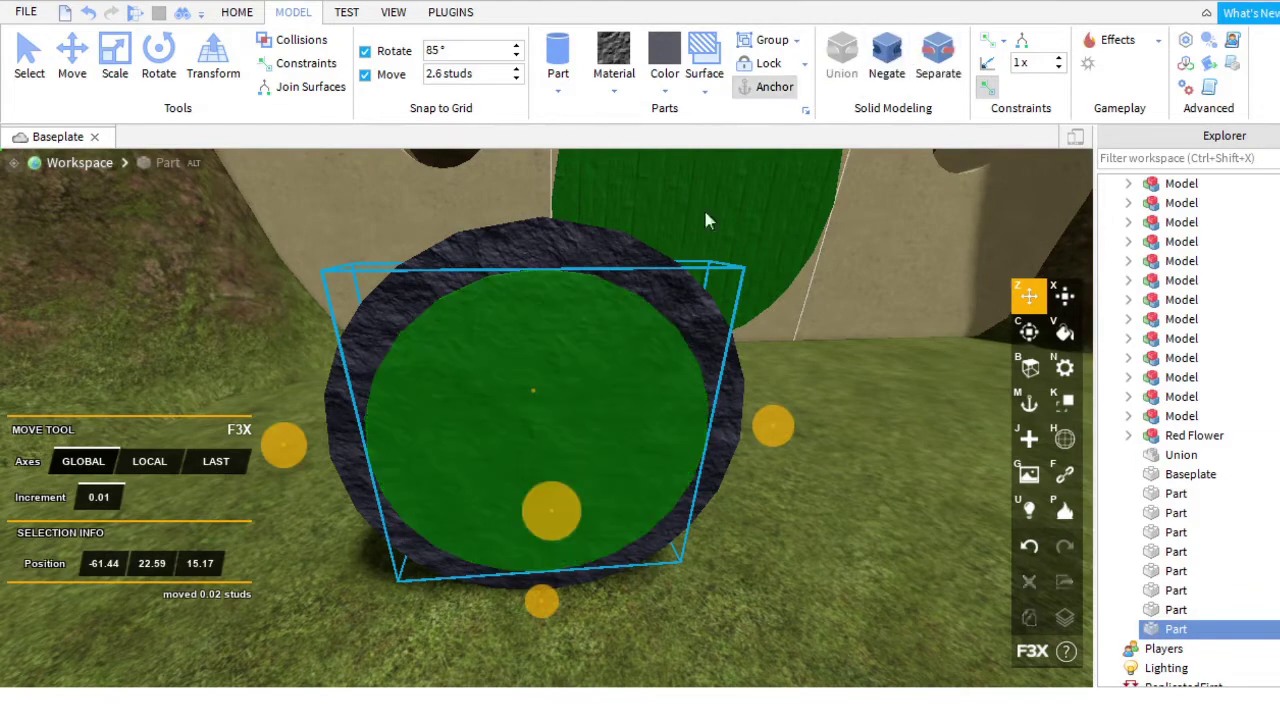
key(ctrl+shift+g)
scroll(603, 266, down, 5)
right_drag(603, 266, 655, 295)
scroll(565, 212, up, 6)
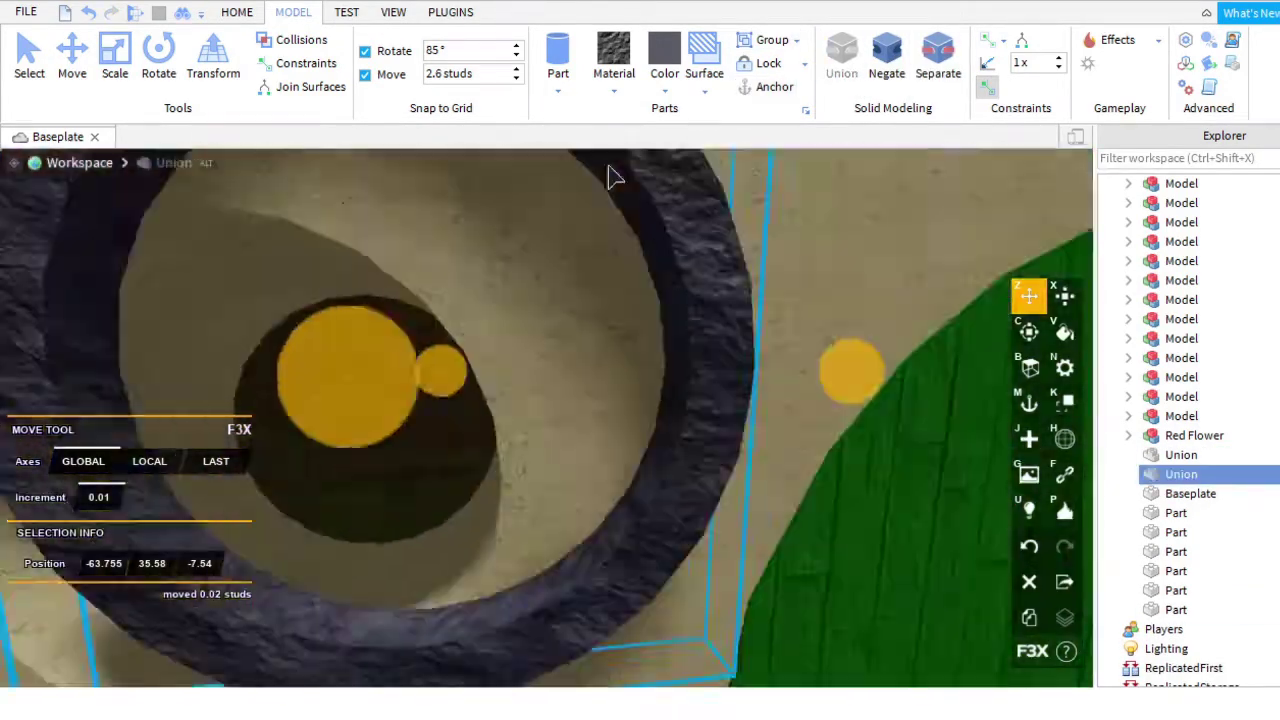
scroll(673, 262, down, 3)
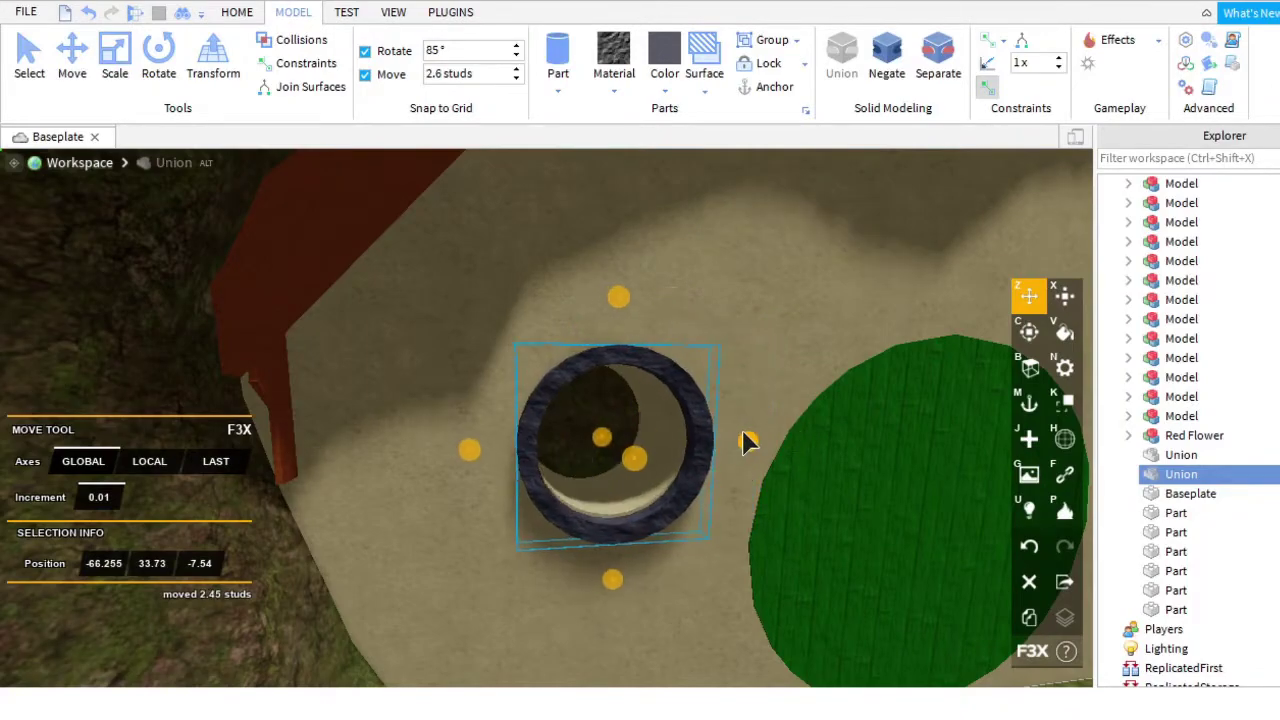
Centre the dark ring around the left window hole at about -66.285, 33.87, -7.87.
scroll(746, 463, up, 5)
scroll(723, 517, down, 4)
drag(551, 557, 553, 550)
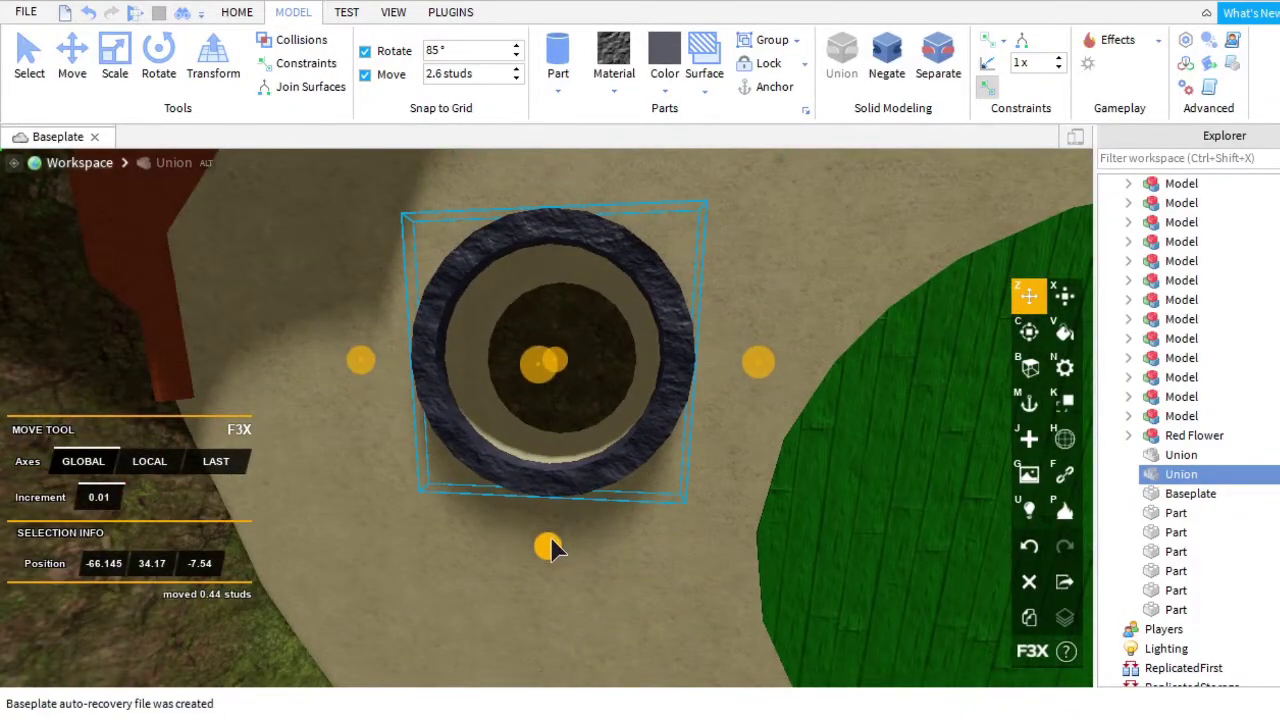
scroll(631, 534, down, 4)
right_drag(631, 534, 634, 531)
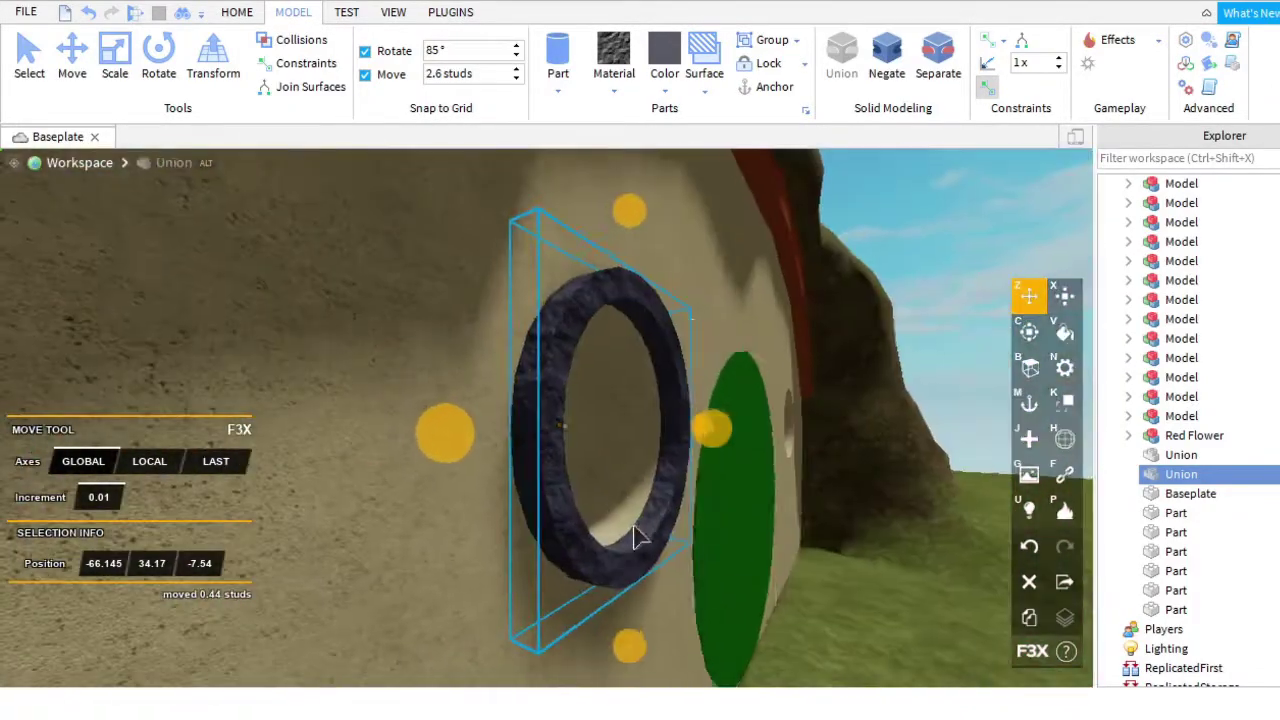
drag(676, 440, 688, 445)
right_drag(688, 445, 688, 445)
drag(583, 276, 585, 290)
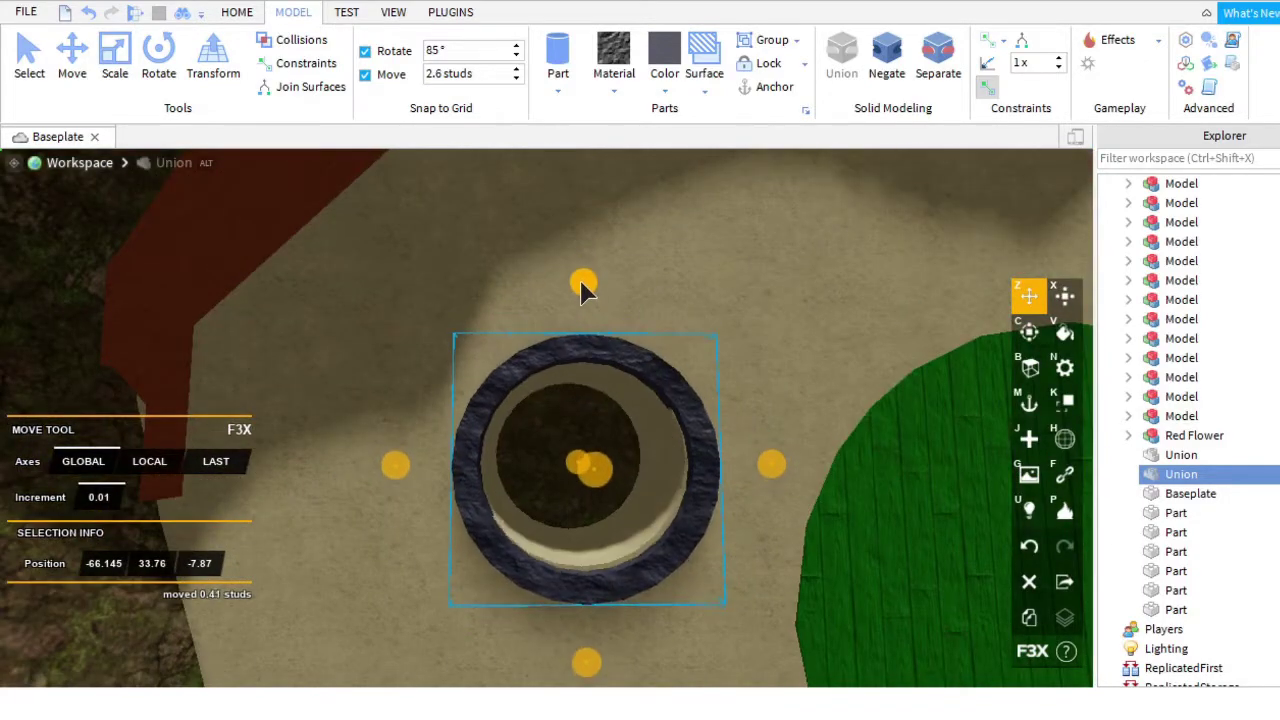
scroll(755, 480, up, 5)
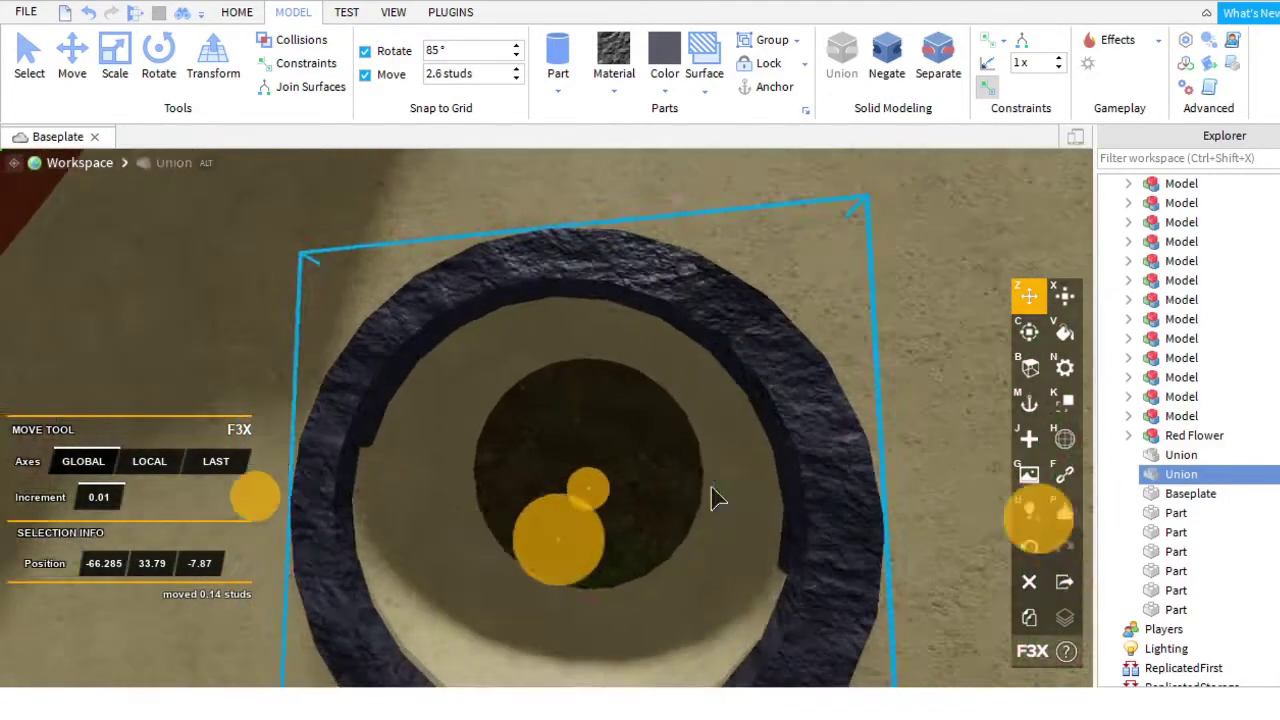
scroll(714, 491, down, 5)
scroll(657, 671, up, 2)
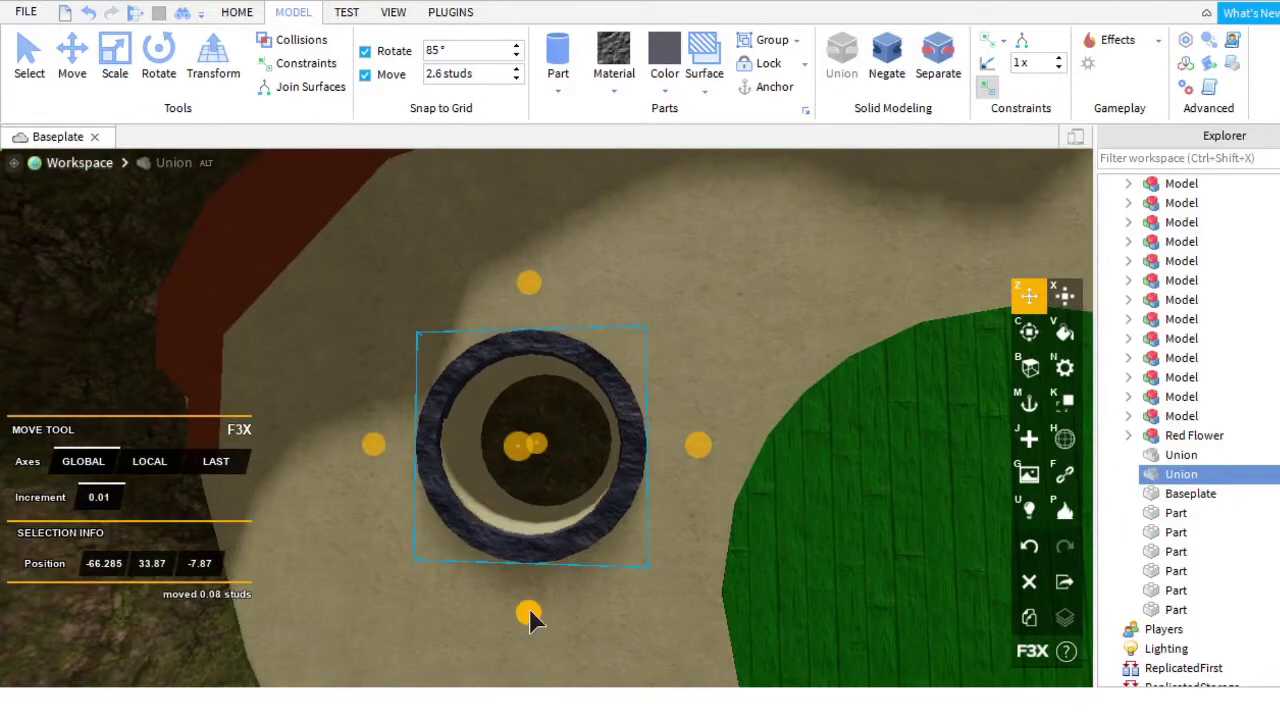
Clone the window ring and move the copy around the right window hole, to about -28.495, 33.87, -7.87.
scroll(580, 565, down, 3)
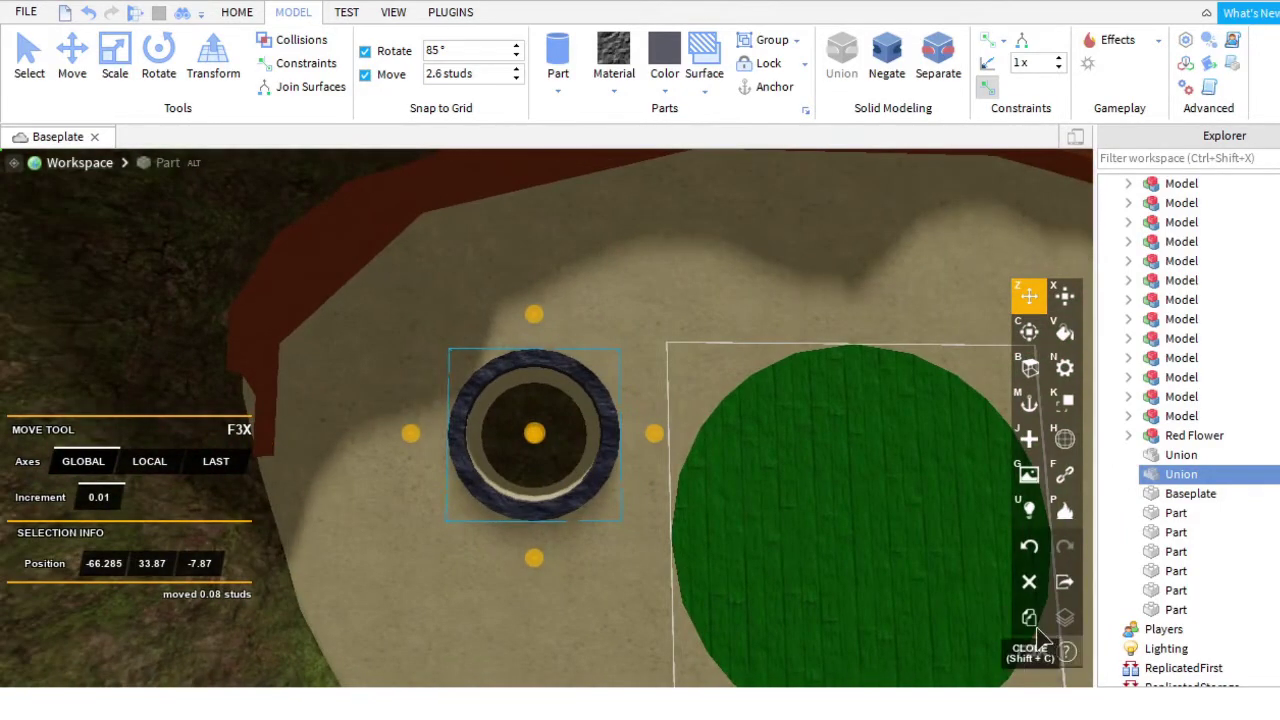
drag(655, 437, 790, 440)
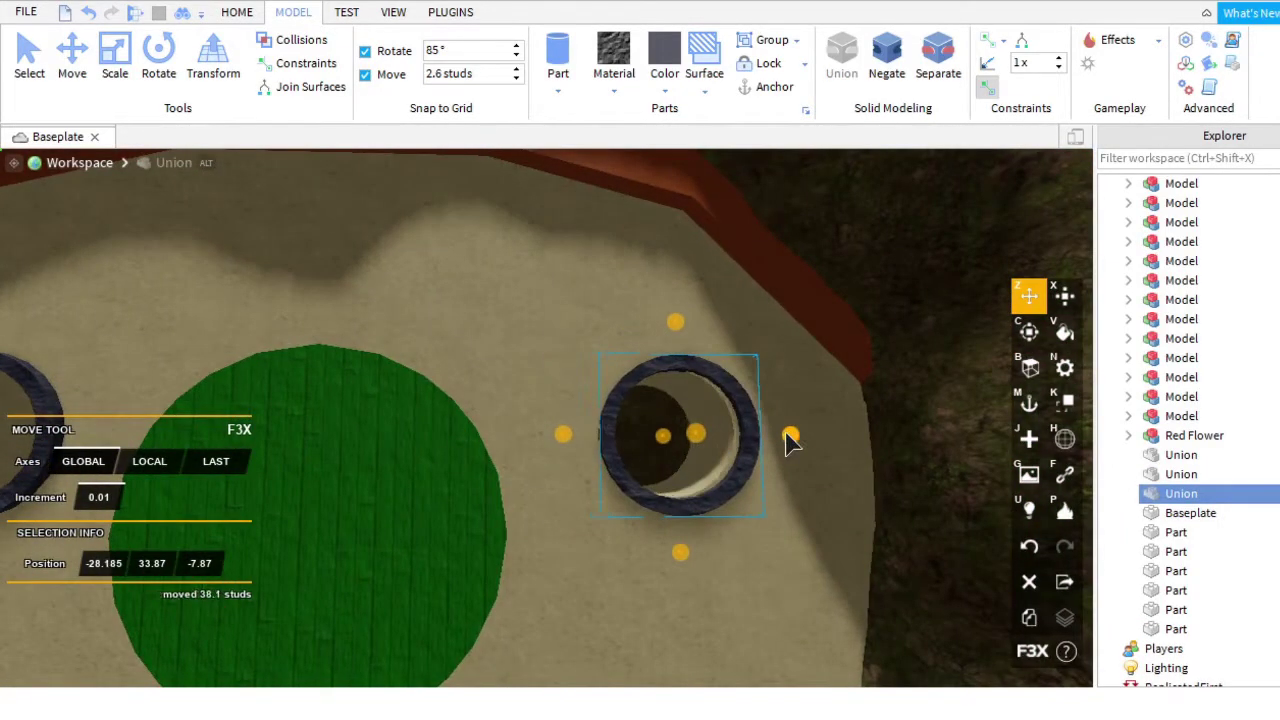
scroll(730, 444, up, 2)
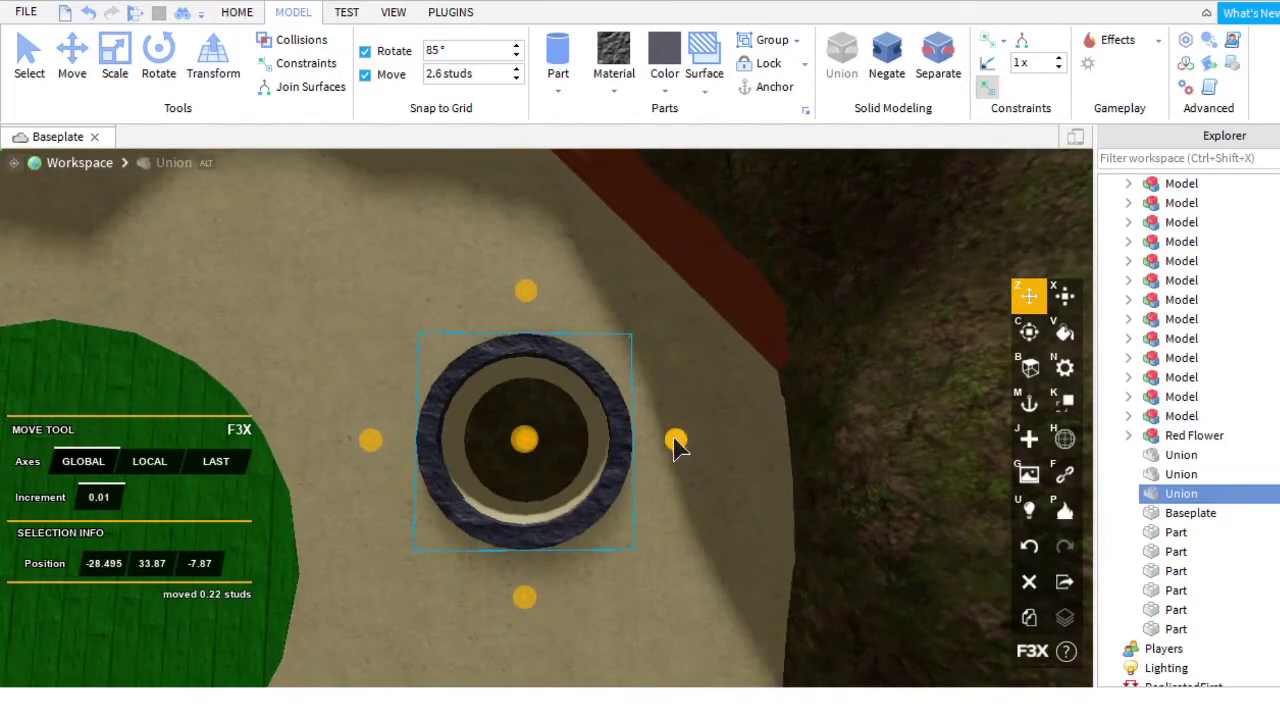
scroll(675, 445, up, 5)
scroll(551, 481, down, 5)
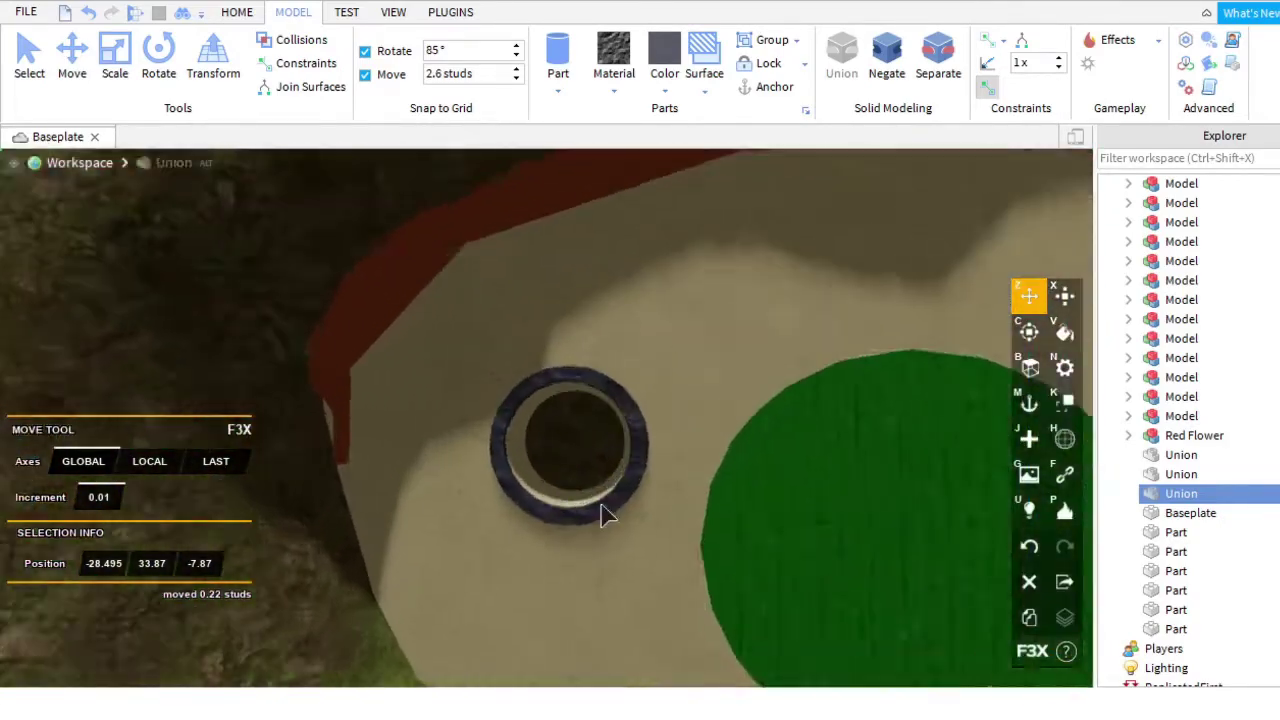
Clone the round green door and move the copy about 24.58 studs out onto the grass.
mouse_move(605, 515)
right_down()
mouse_move(654, 523)
mouse_move(609, 463)
mouse_move(663, 537)
mouse_move(643, 623)
right_up()
click(609, 463)
scroll(643, 623, down, 3)
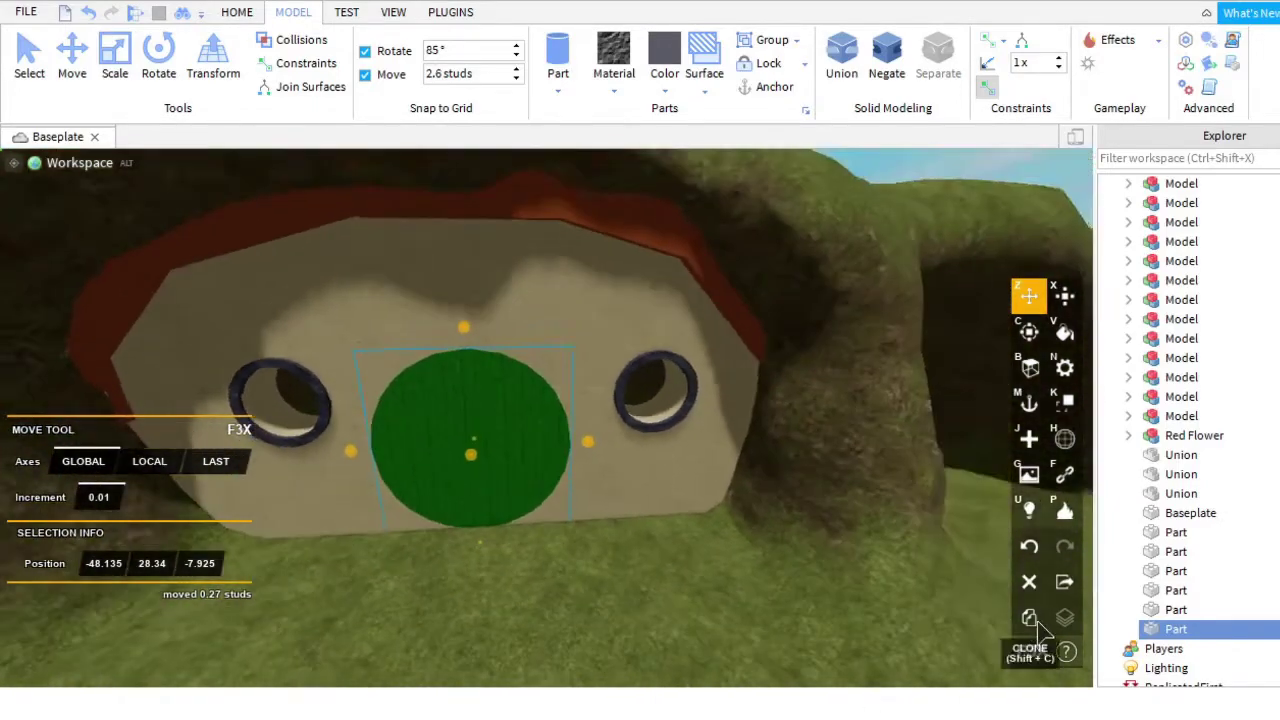
click(1029, 617)
scroll(611, 421, up, 4)
mouse_move(609, 421)
mouse_down()
mouse_move(463, 571)
mouse_move(657, 406)
mouse_up()
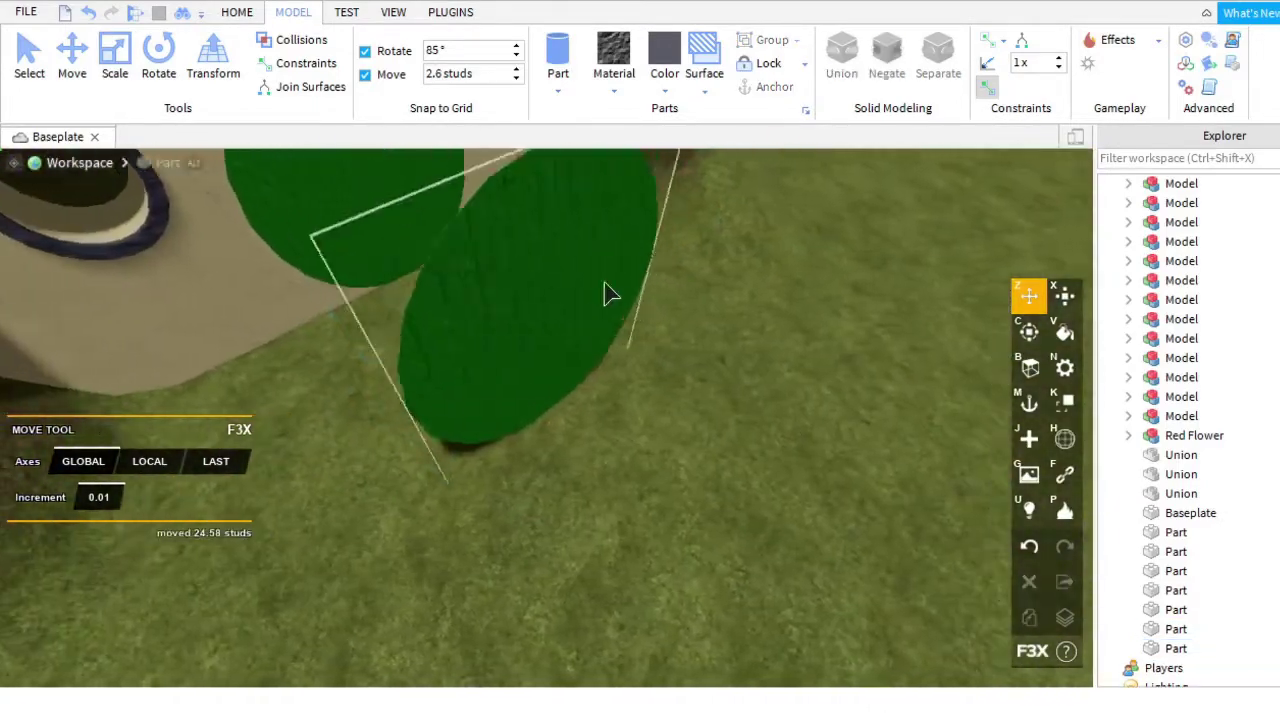
Give the cloned door disc on the grass the rough rock material and the dark grey-blue colour.
right_drag(611, 295, 634, 437)
scroll(634, 437, down, 2)
mouse_move(649, 483)
right_down()
mouse_move(700, 450)
mouse_move(725, 408)
mouse_move(600, 223)
mouse_move(670, 303)
right_up()
click(613, 55)
click(664, 55)
scroll(660, 315, up, 2)
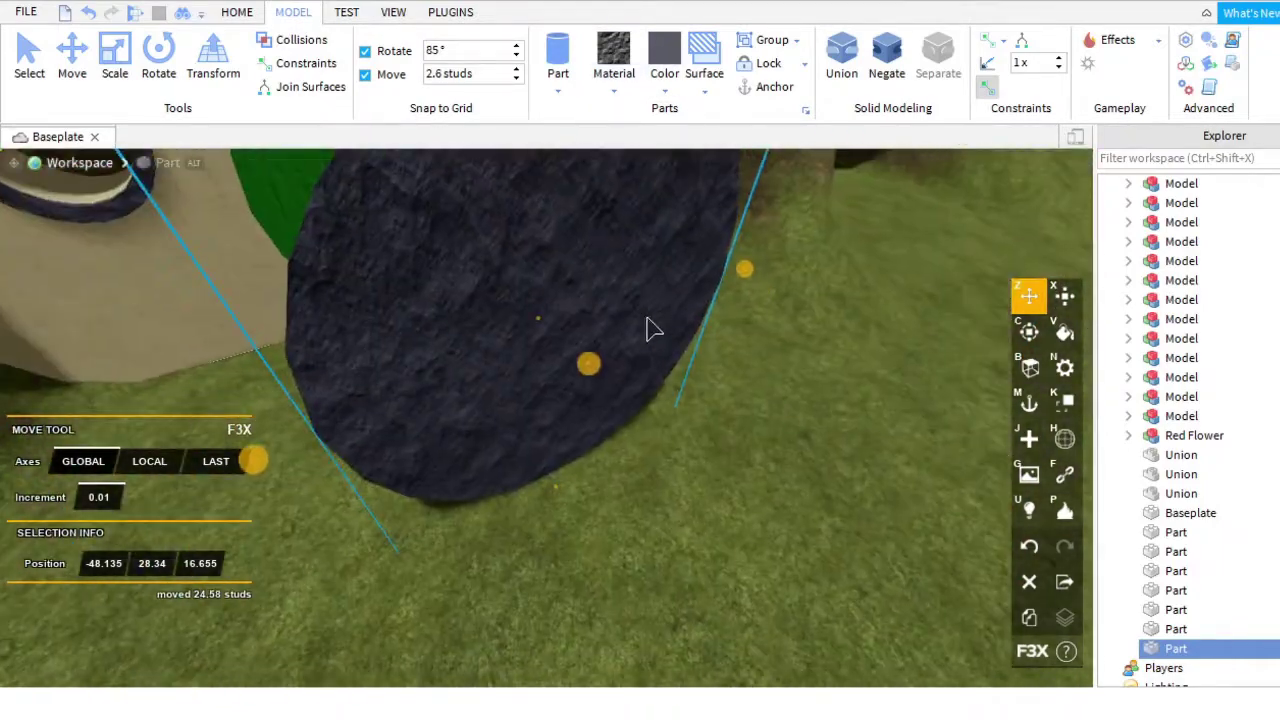
Clone the dark door disc, recolour the copy bright green and resize it to about 2.55 × 17.99 × 17.99 studs.
right_drag(1087, 640, 858, 442)
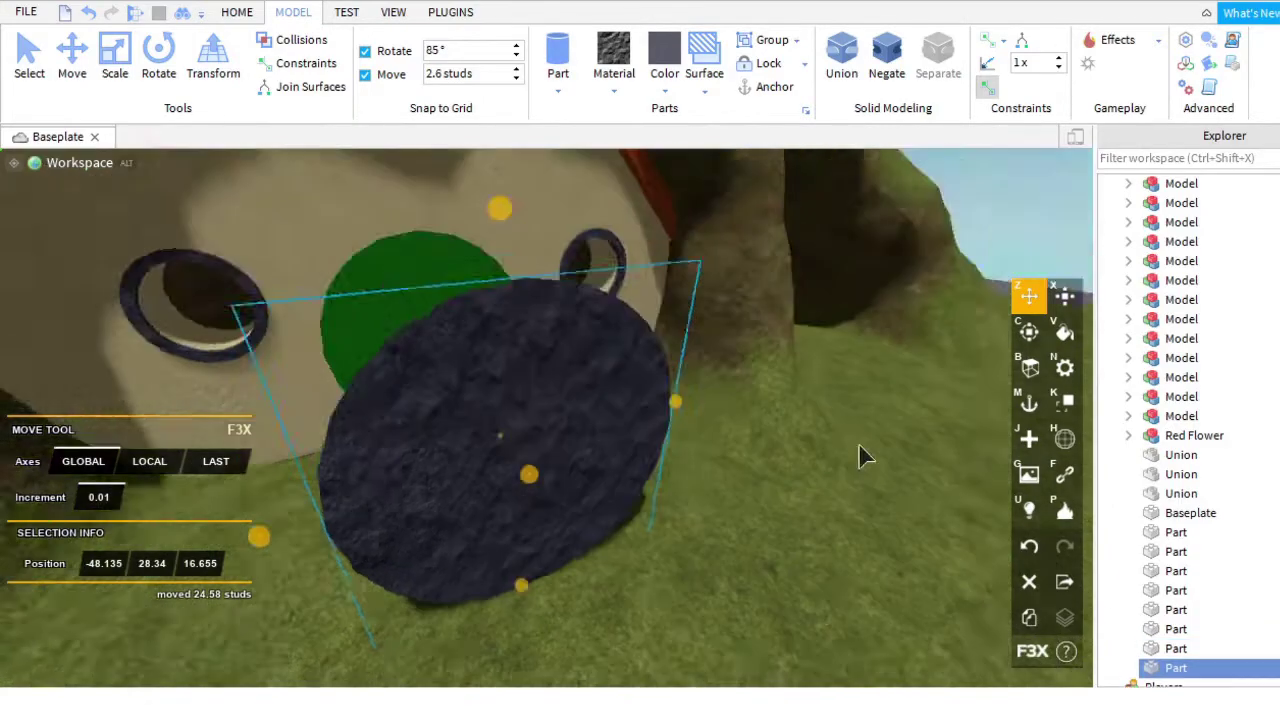
key(x)
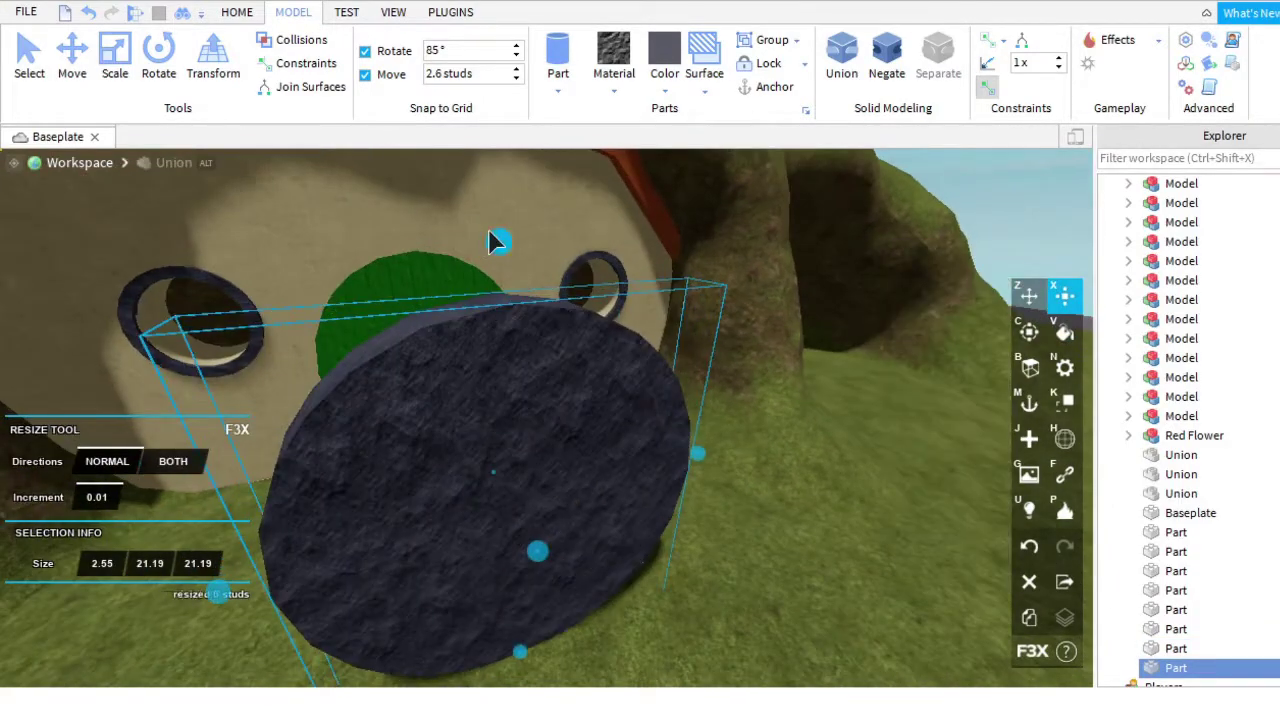
drag(497, 241, 497, 269)
right_drag(497, 269, 634, 493)
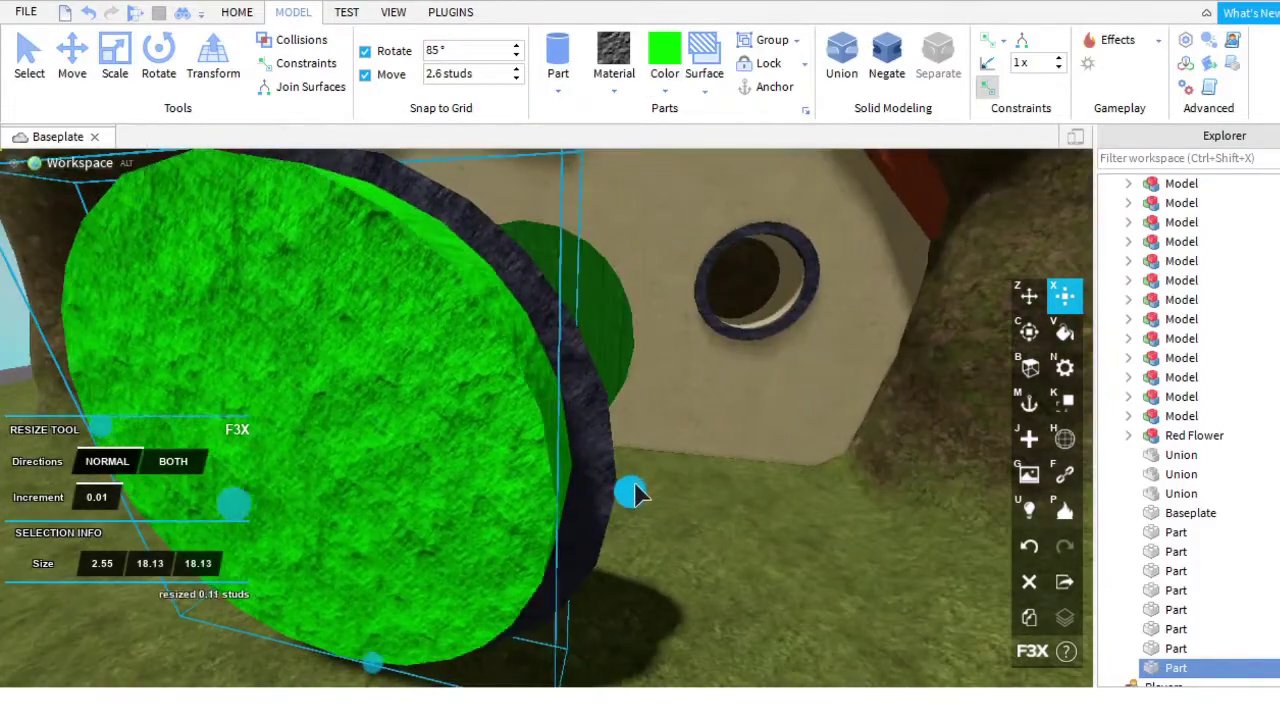
drag(634, 493, 640, 492)
right_drag(640, 492, 826, 607)
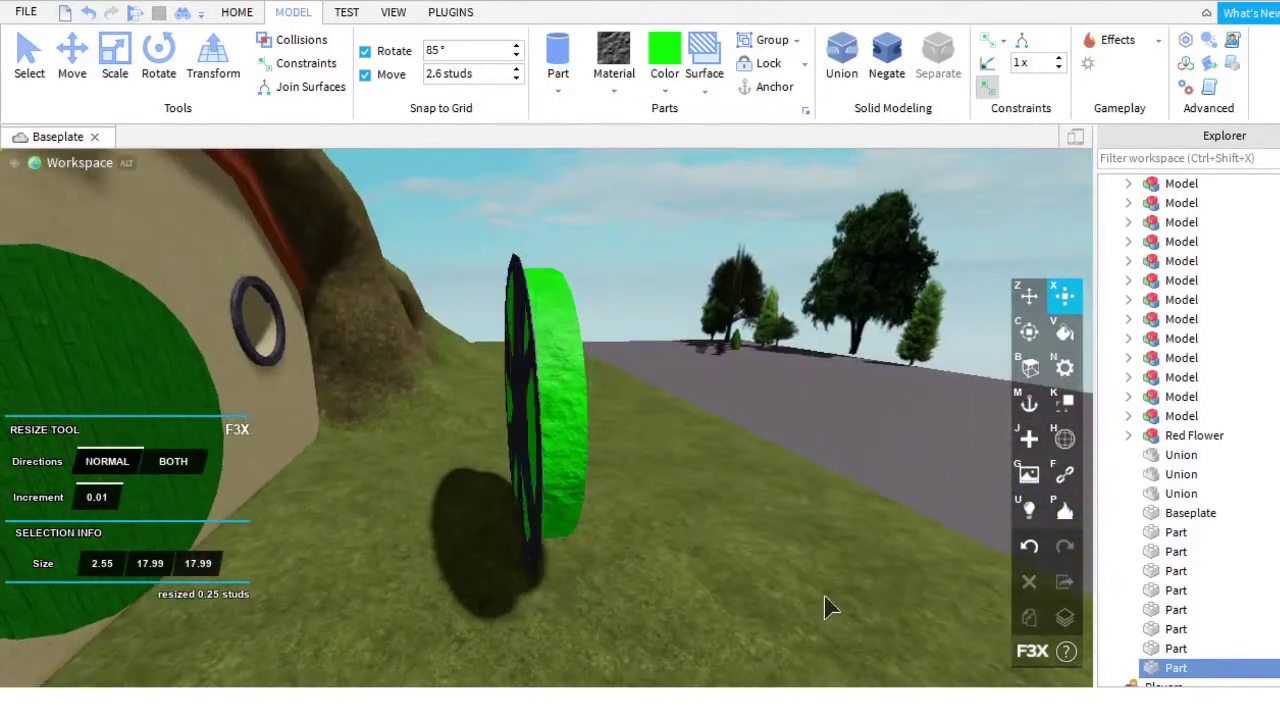
Lengthen the bright green cylinder at the dark door disc to about 3.36 studs.
click(389, 371)
right_drag(475, 425, 491, 403)
drag(491, 403, 480, 377)
right_drag(480, 377, 612, 392)
drag(612, 392, 615, 400)
right_drag(603, 393, 654, 397)
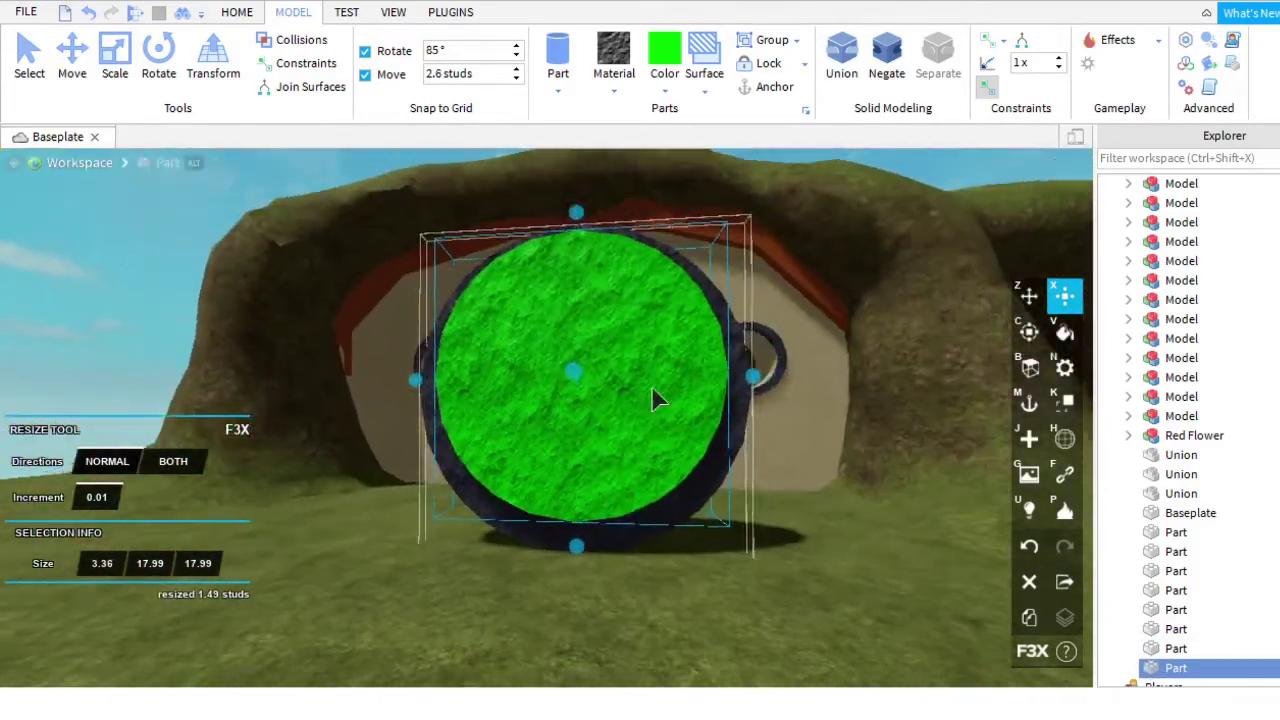
Reduce the bright green cylinder's diameter to about 17 studs so it fits inside the dark door disc.
drag(575, 215, 575, 228)
scroll(575, 228, up, 3)
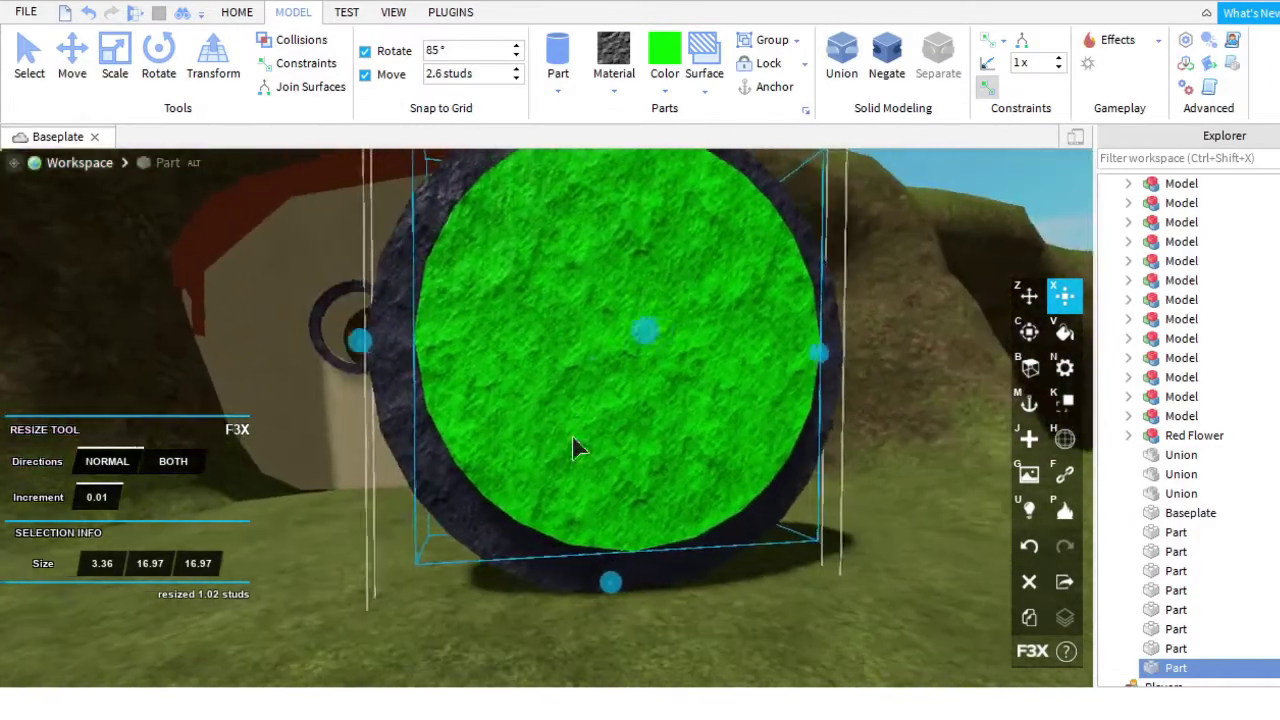
drag(608, 580, 526, 586)
scroll(336, 378, down, 3)
right_drag(457, 323, 457, 329)
Negate the bright green cylinder and union it with the dark disc to cut out a round door frame.
click(828, 388)
right_drag(828, 388, 594, 309)
click(571, 314)
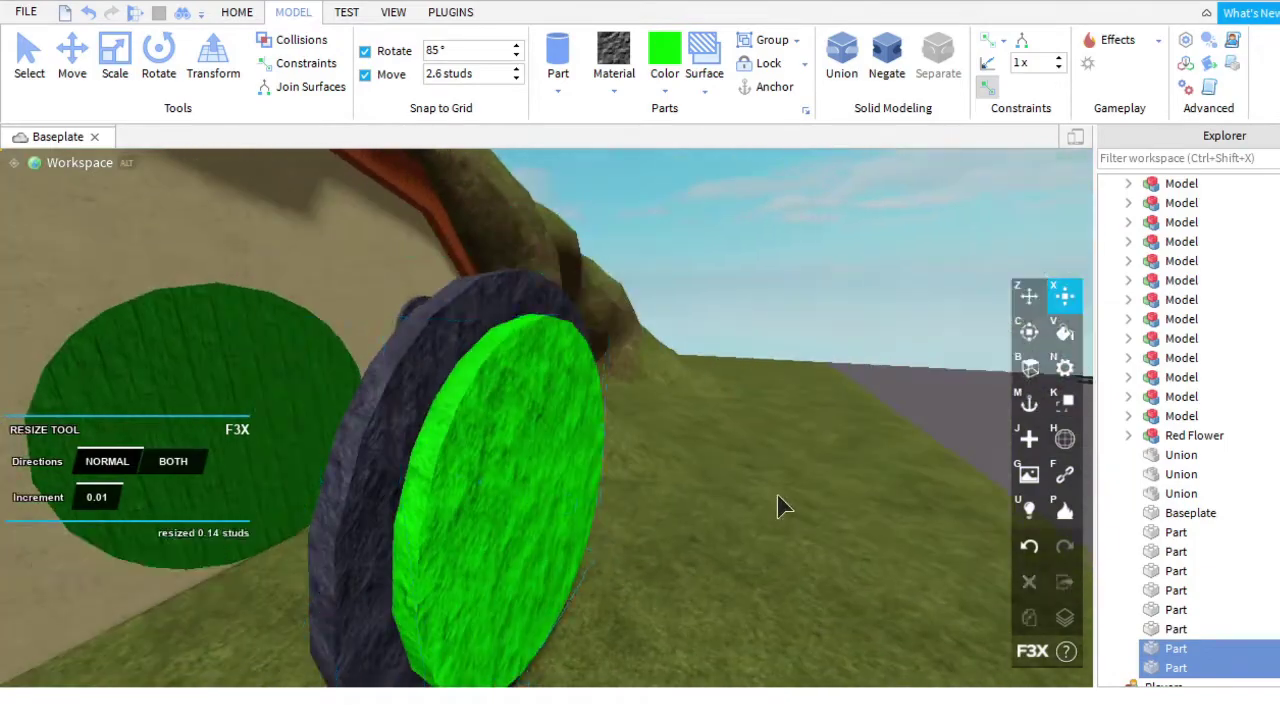
click(886, 60)
click(842, 60)
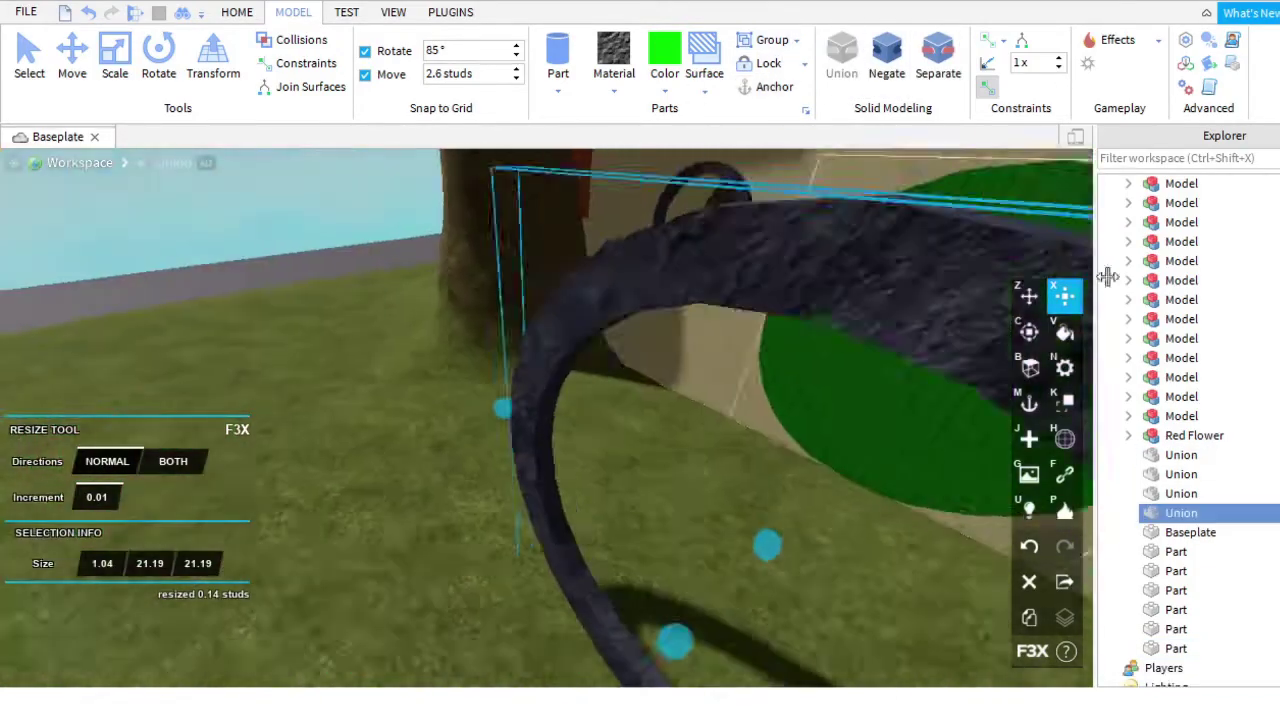
Move the dark ring about 24.01 studs back against the tan wall so it frames the round green door.
click(1029, 295)
right_drag(743, 466, 560, 512)
drag(556, 494, 680, 452)
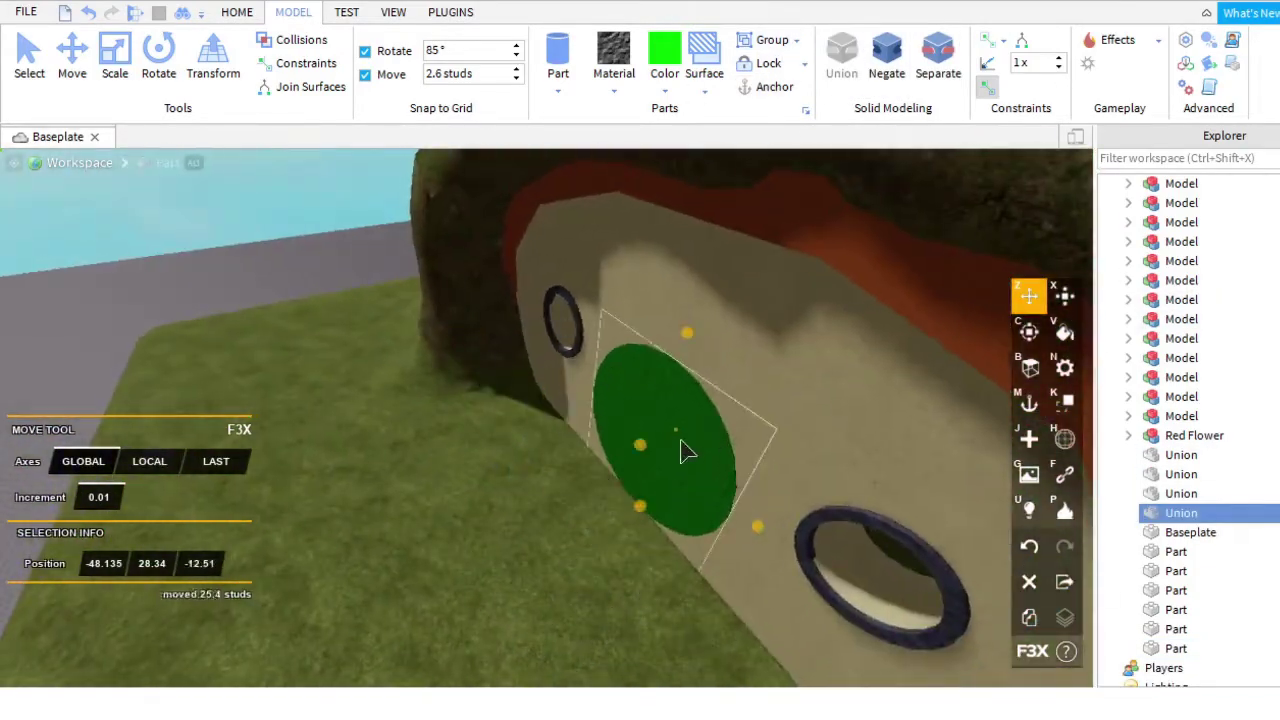
scroll(660, 460, up, 5)
right_drag(646, 463, 651, 514)
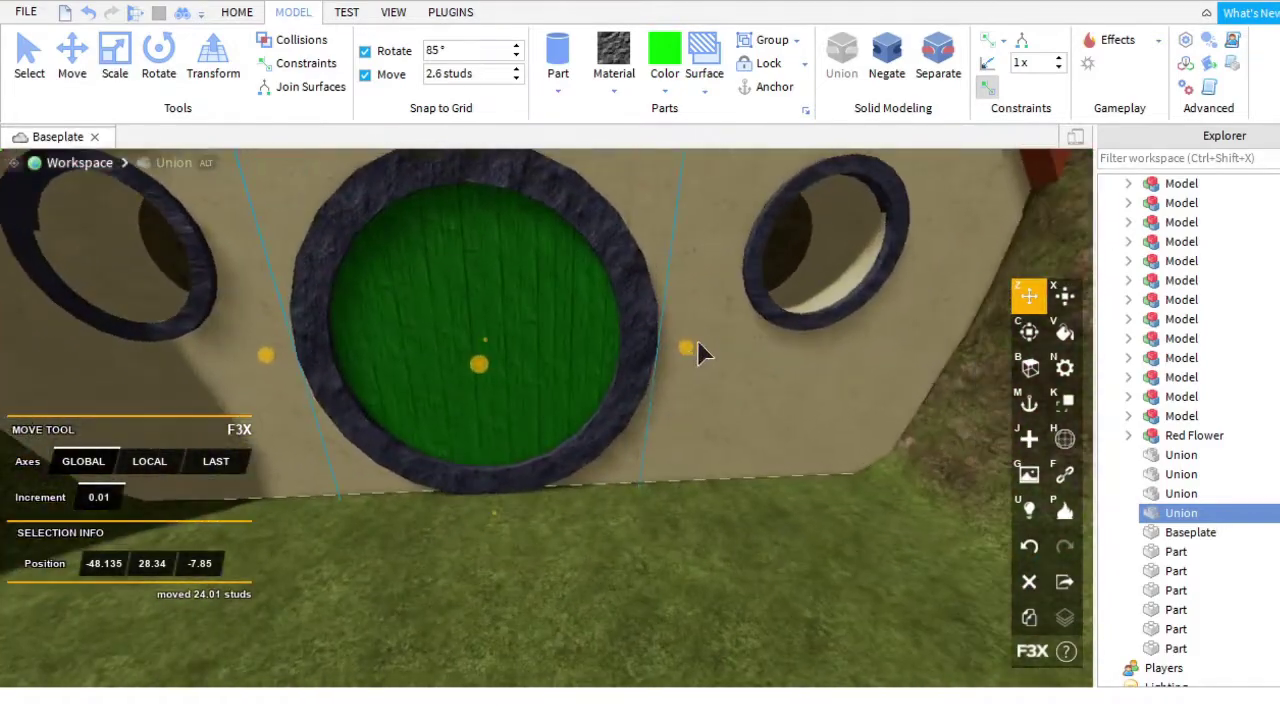
scroll(651, 443, down, 3)
Insert a new block on the grass in front of the door and colour it brown.
right_drag(651, 443, 562, 86)
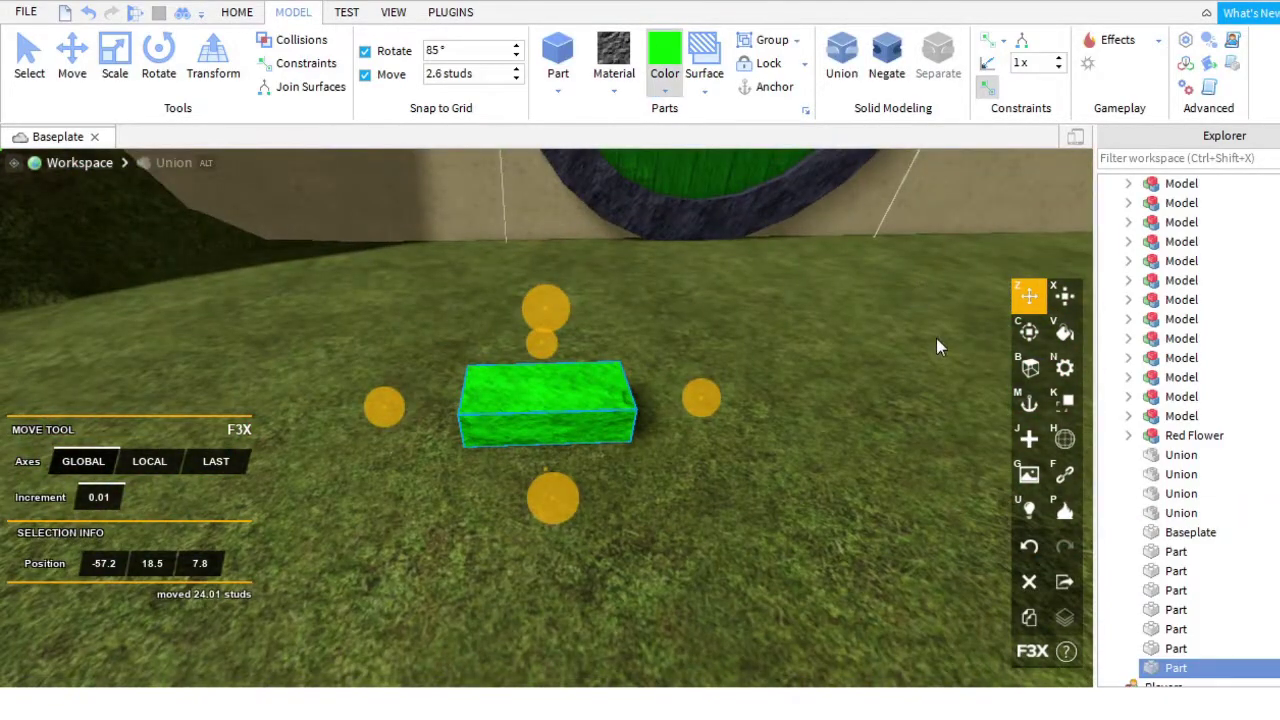
right_drag(705, 378, 720, 340)
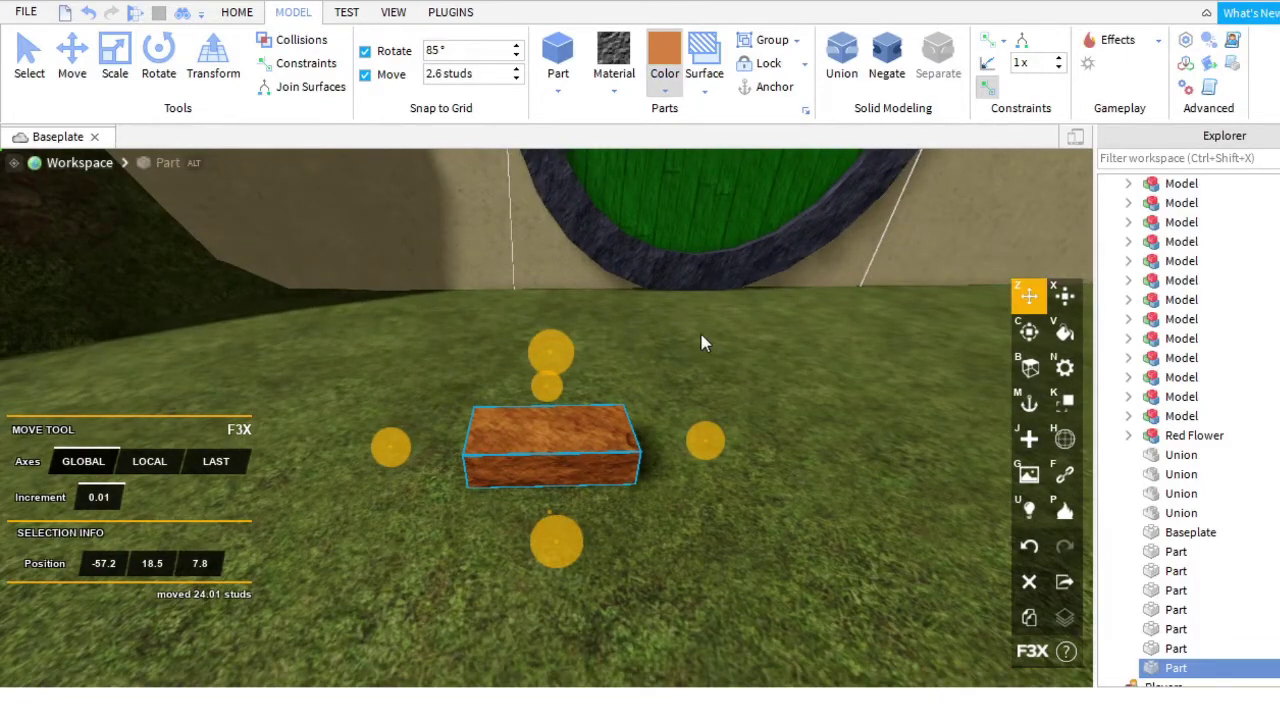
scroll(700, 343, up, 1)
scroll(663, 286, down, 3)
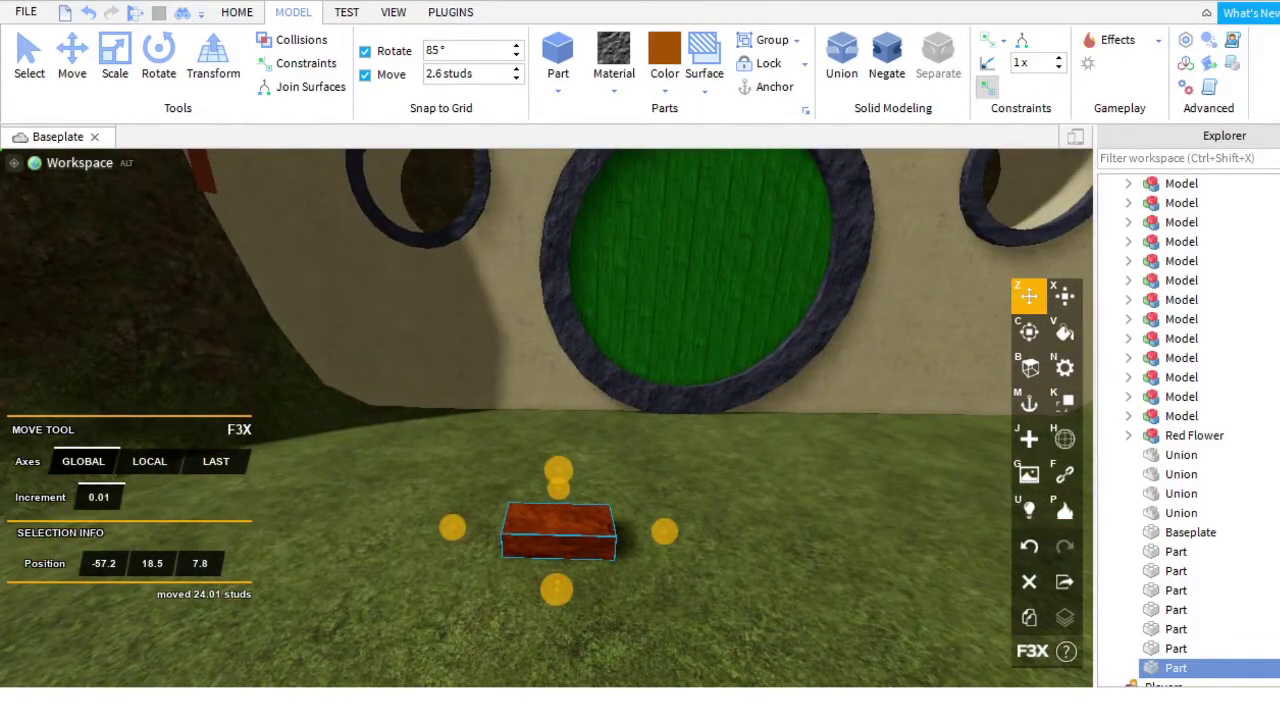
Move the brown block from the grass onto the left side of the dark door frame.
right_drag(663, 300, 629, 371)
key(x)
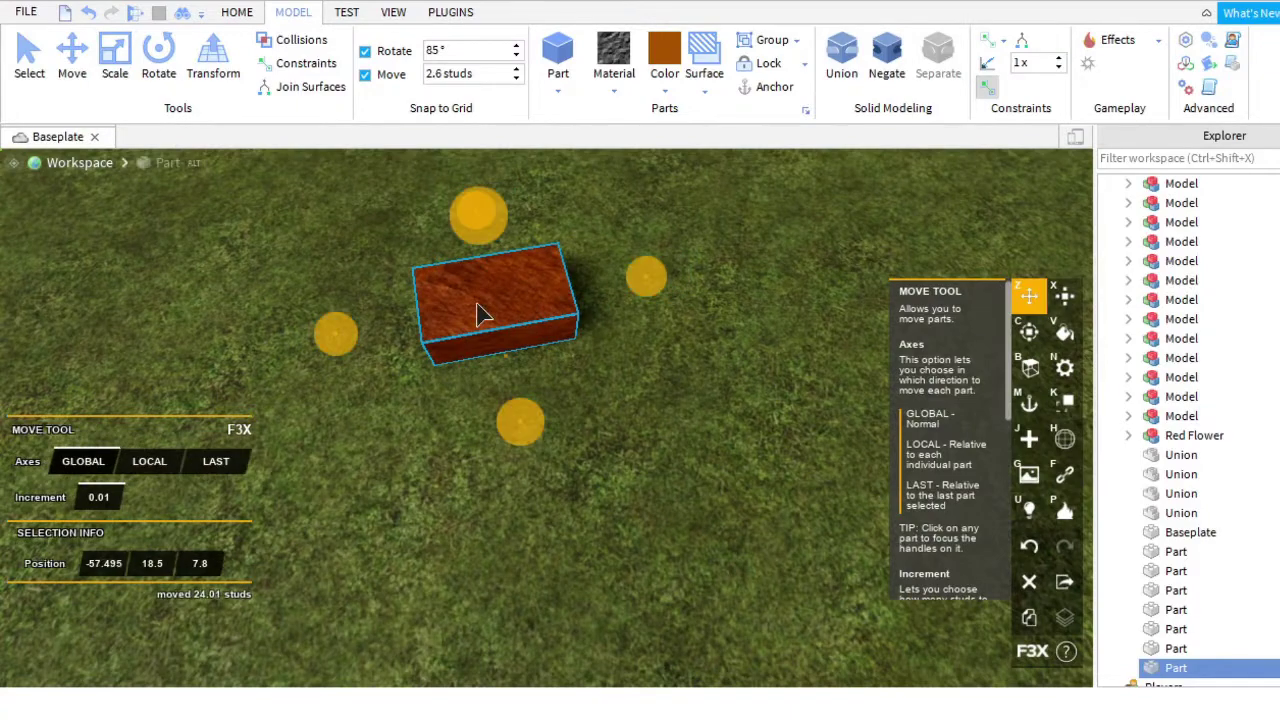
drag(478, 315, 477, 395)
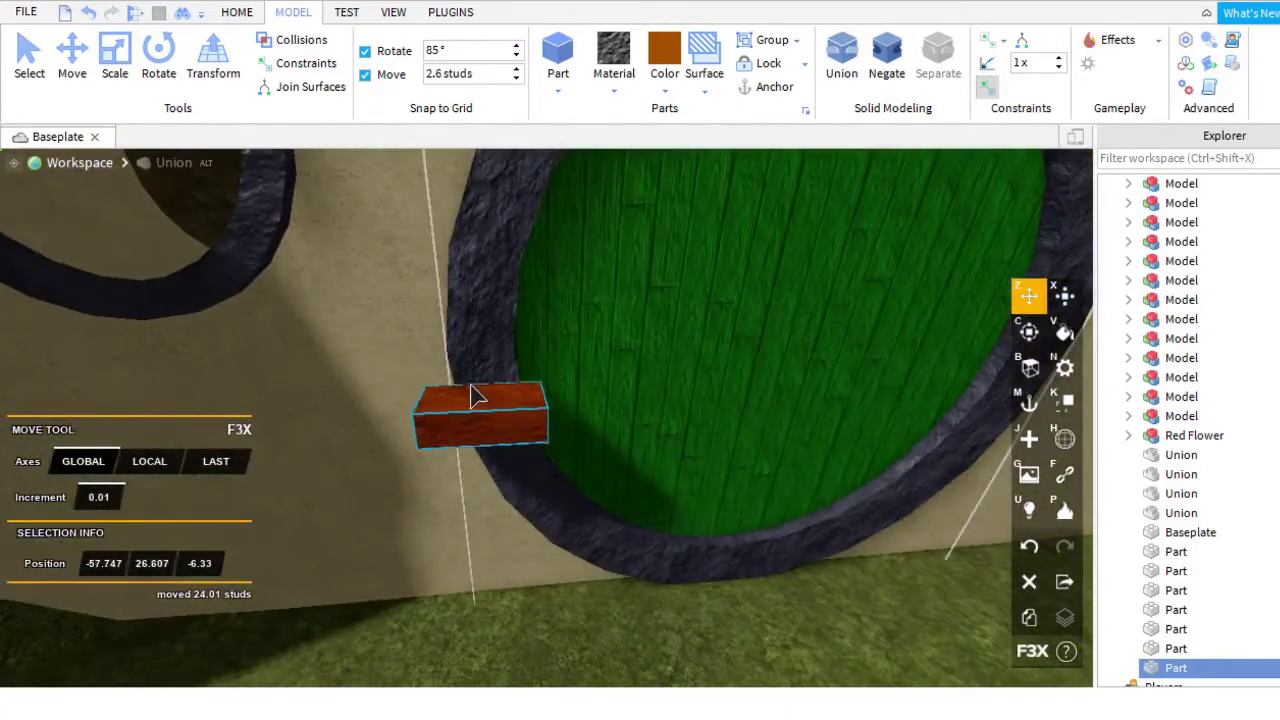
Resize the brown block on the door frame to about 2.43 × 1 × 1 studs, spanning the ring's width.
click(1064, 295)
right_drag(613, 410, 745, 395)
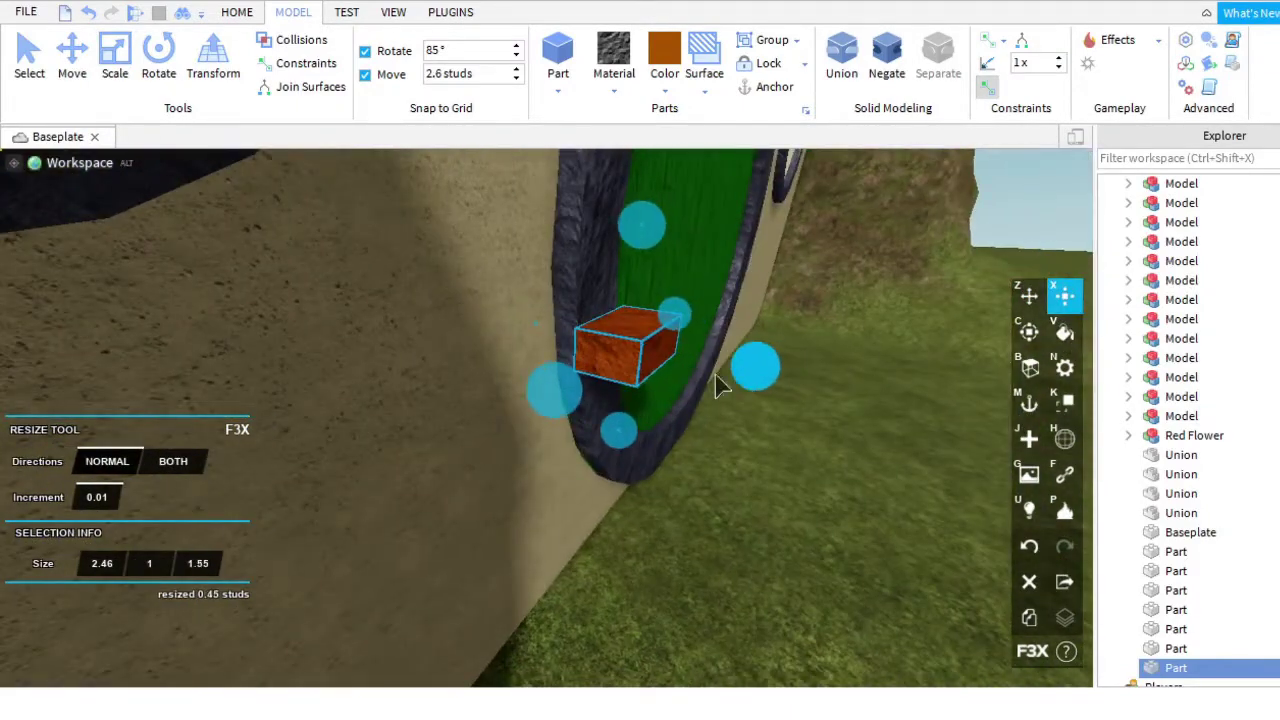
right_drag(522, 342, 700, 350)
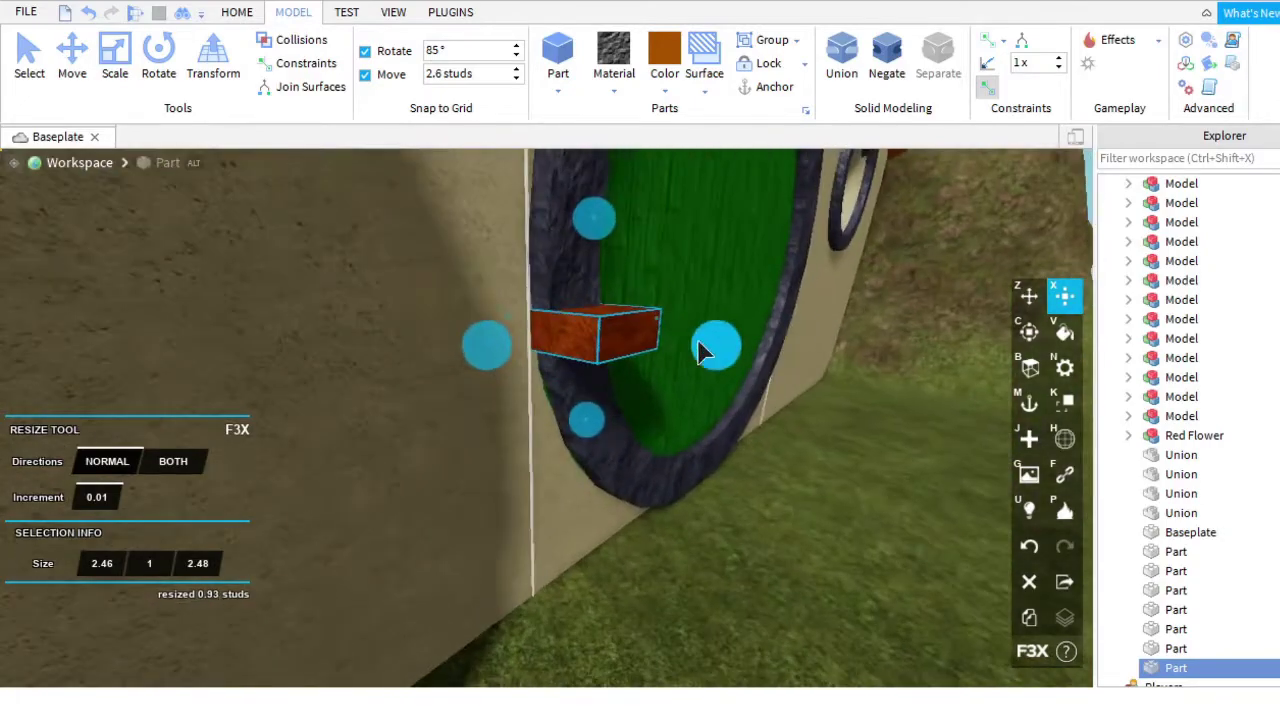
drag(652, 345, 655, 348)
right_drag(655, 348, 671, 366)
scroll(728, 494, up, 3)
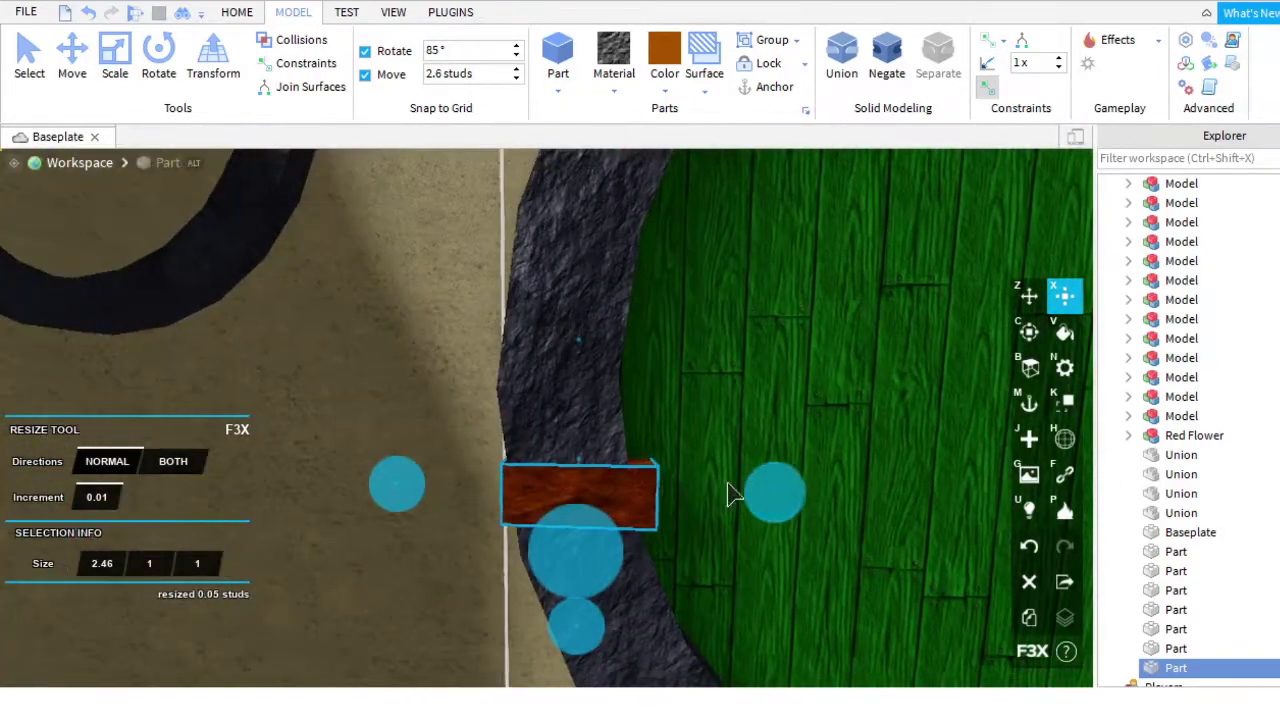
scroll(749, 489, down, 5)
scroll(497, 468, up, 3)
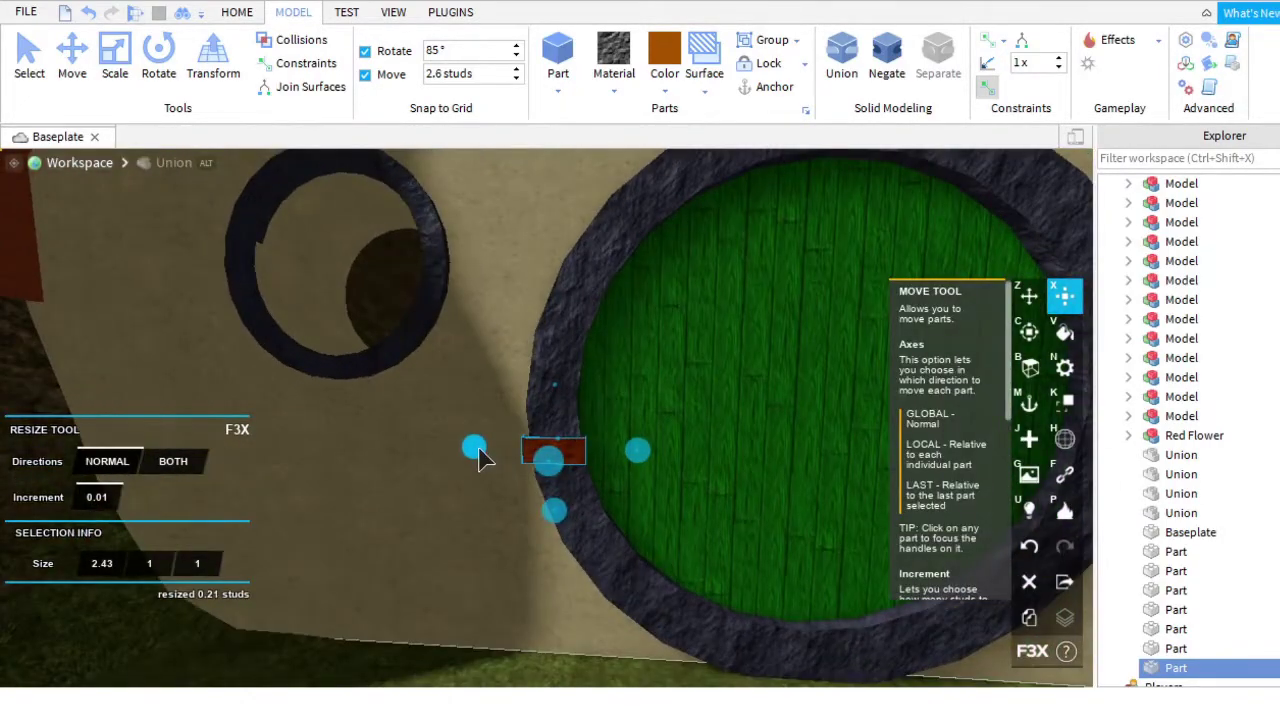
Clone the small brown block on the left side of the door frame.
scroll(760, 550, down, 4)
scroll(1000, 620, up, 3)
key(z)
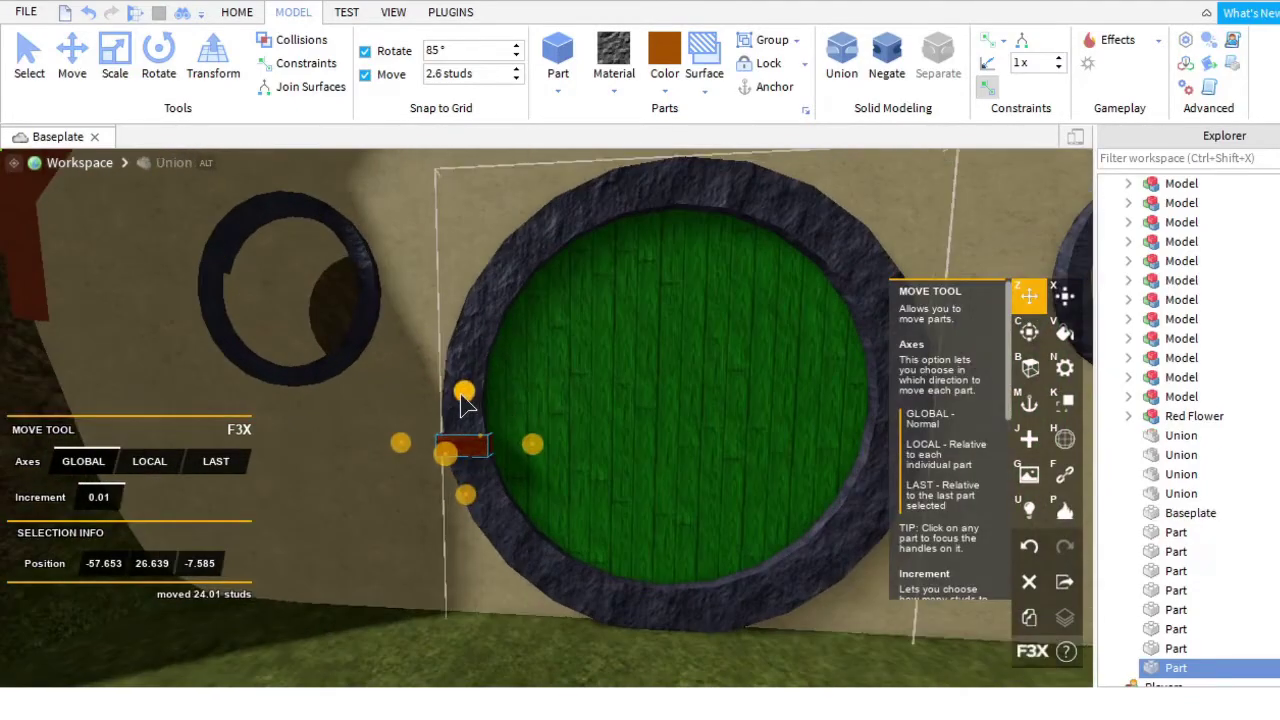
key(a)
Select the red bracket at the left end of the plank arch and shift it about 0.25 studs.
scroll(680, 471, up, 5)
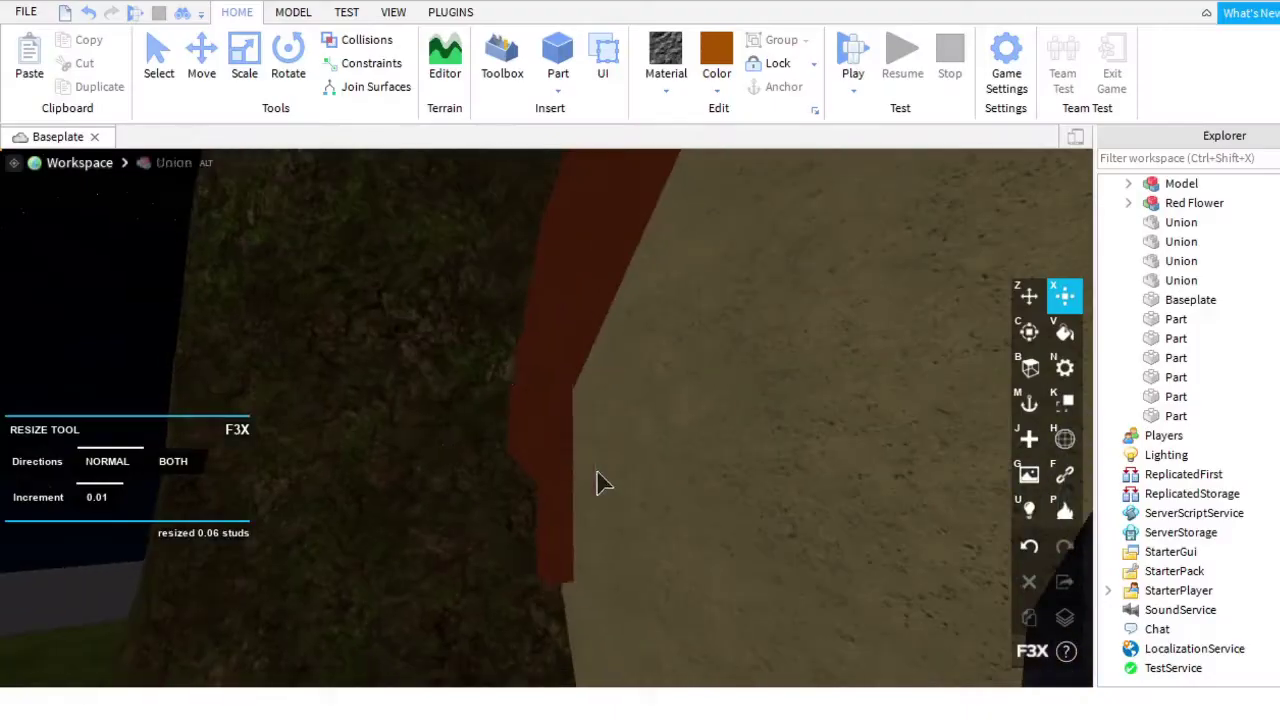
click(766, 340)
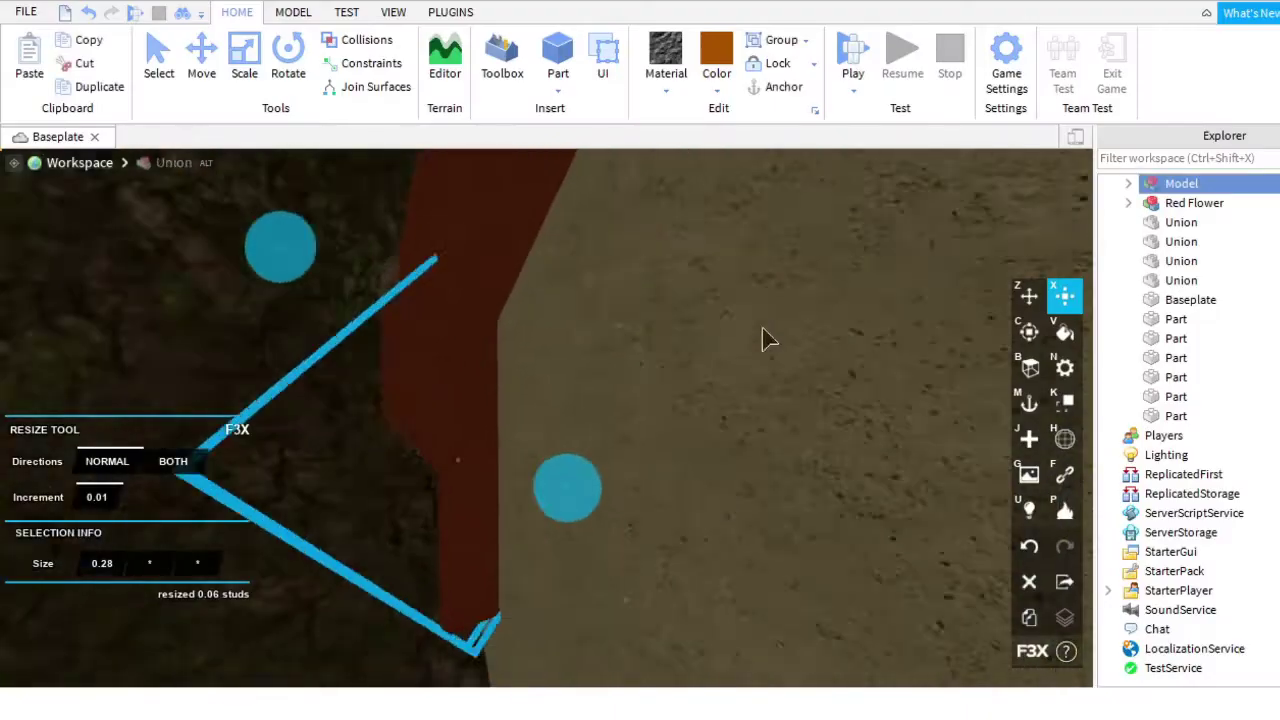
key(z)
click(590, 485)
scroll(590, 485, down, 5)
Duplicate the left red bracket and move the copy to the next arch corner at X -72.635.
key(ctrl+d)
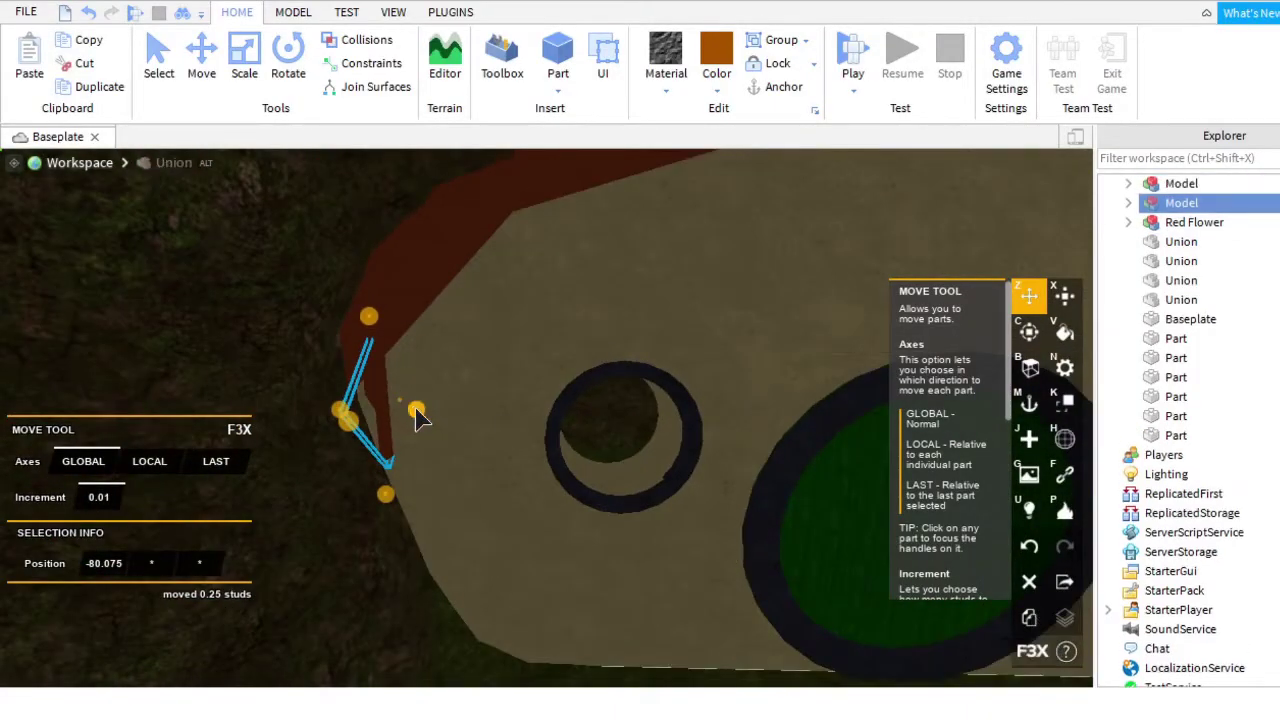
drag(420, 411, 528, 400)
scroll(628, 255, up, 3)
drag(628, 255, 571, 251)
scroll(472, 427, down, 3)
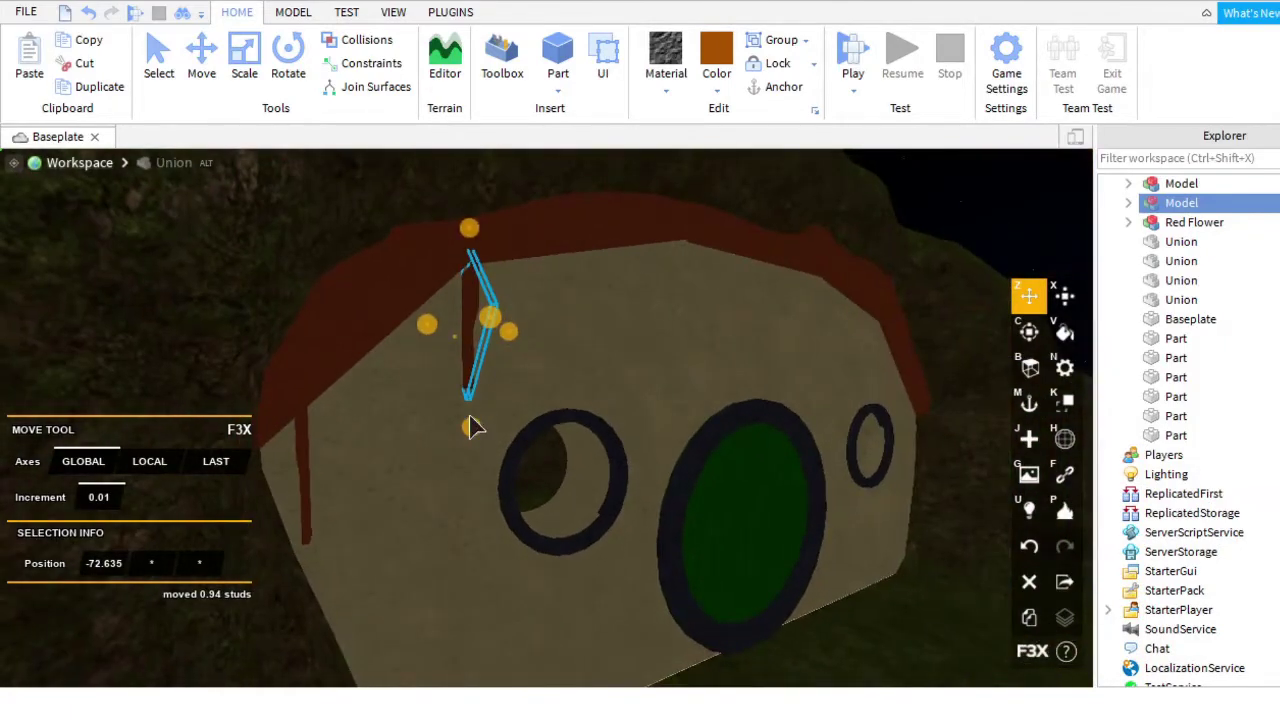
Place another copy of the red bracket at the arch corner above the door's left side, at X -56.215.
scroll(455, 354, up, 5)
scroll(457, 354, down, 3)
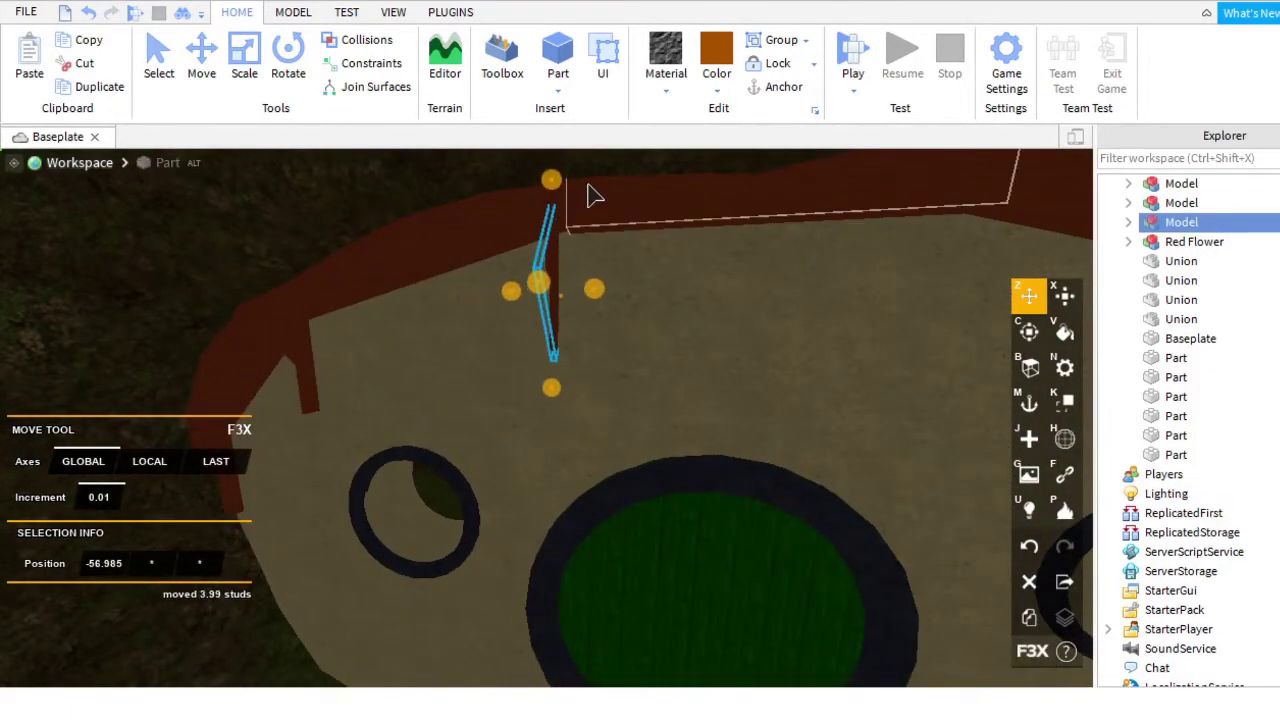
scroll(591, 400, up, 3)
scroll(943, 517, down, 3)
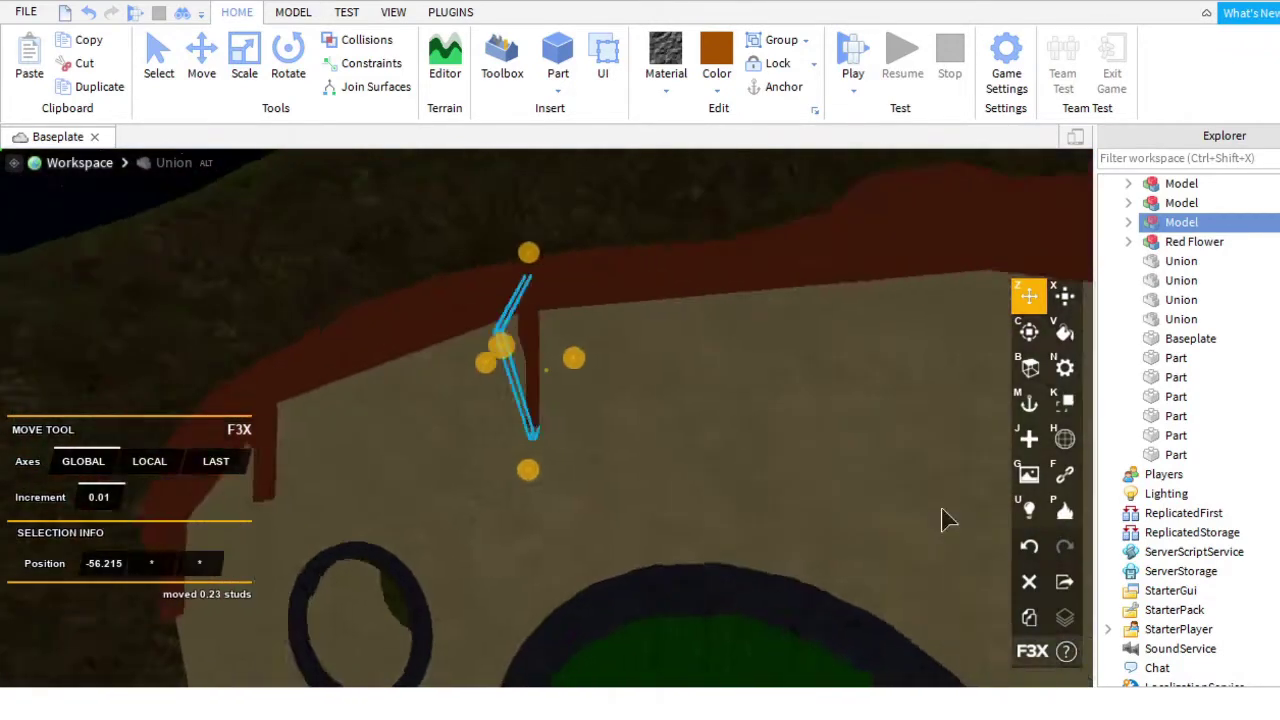
Duplicate the bracket above the door and move the copy about 17.07 studs to the opposite arch corner.
key(ctrl+d)
scroll(615, 423, up, 3)
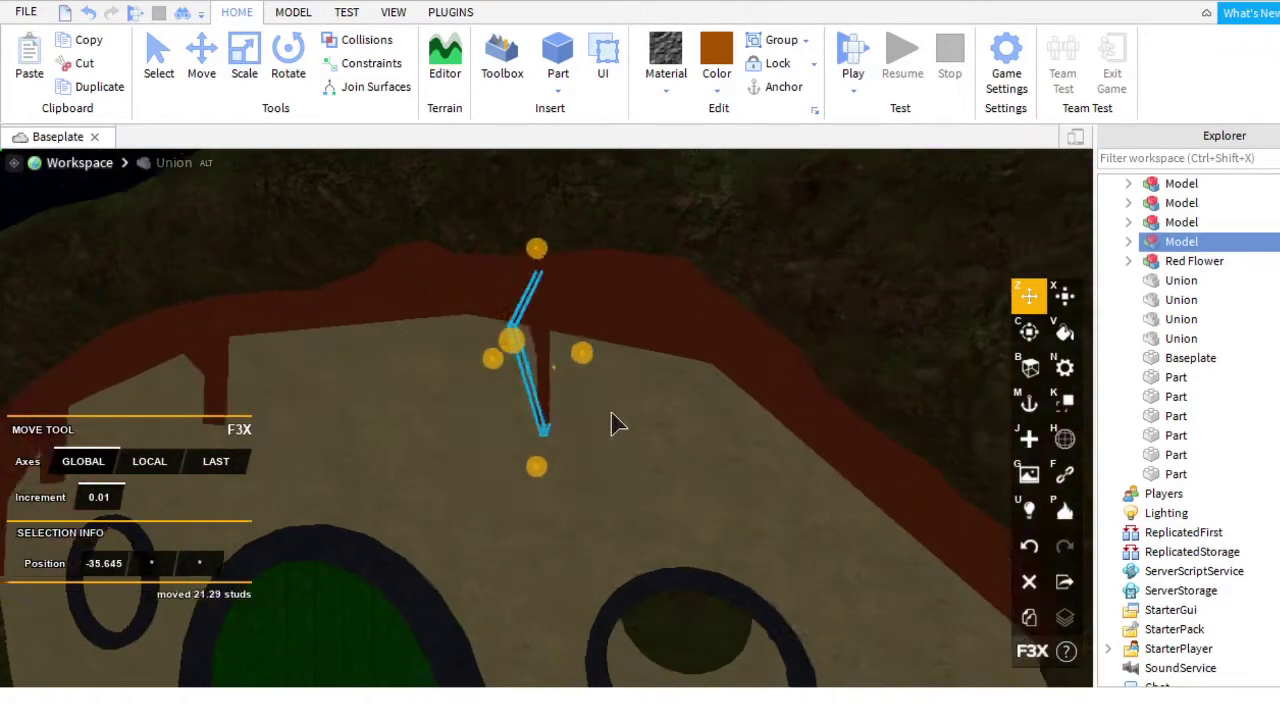
drag(582, 353, 437, 366)
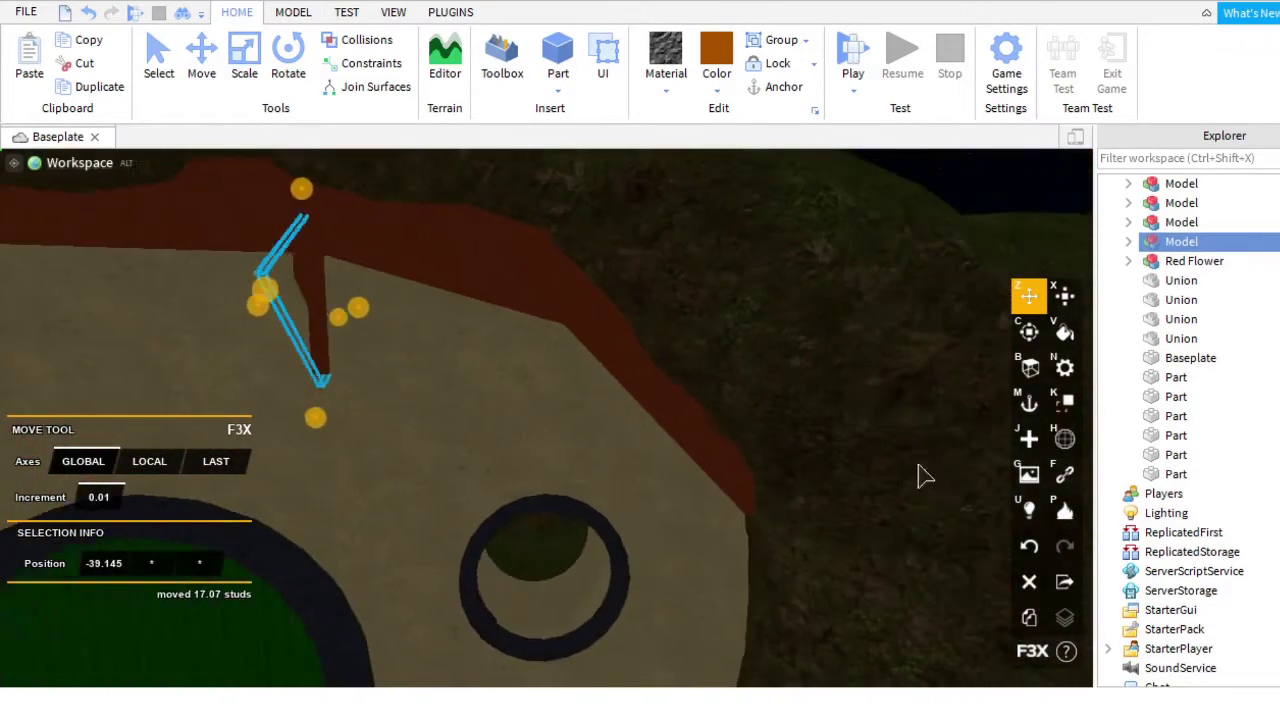
Place another bracket copy at the arch corner above the right window at X -27.445 and adjust its height by about 0.15 studs.
drag(588, 398, 563, 488)
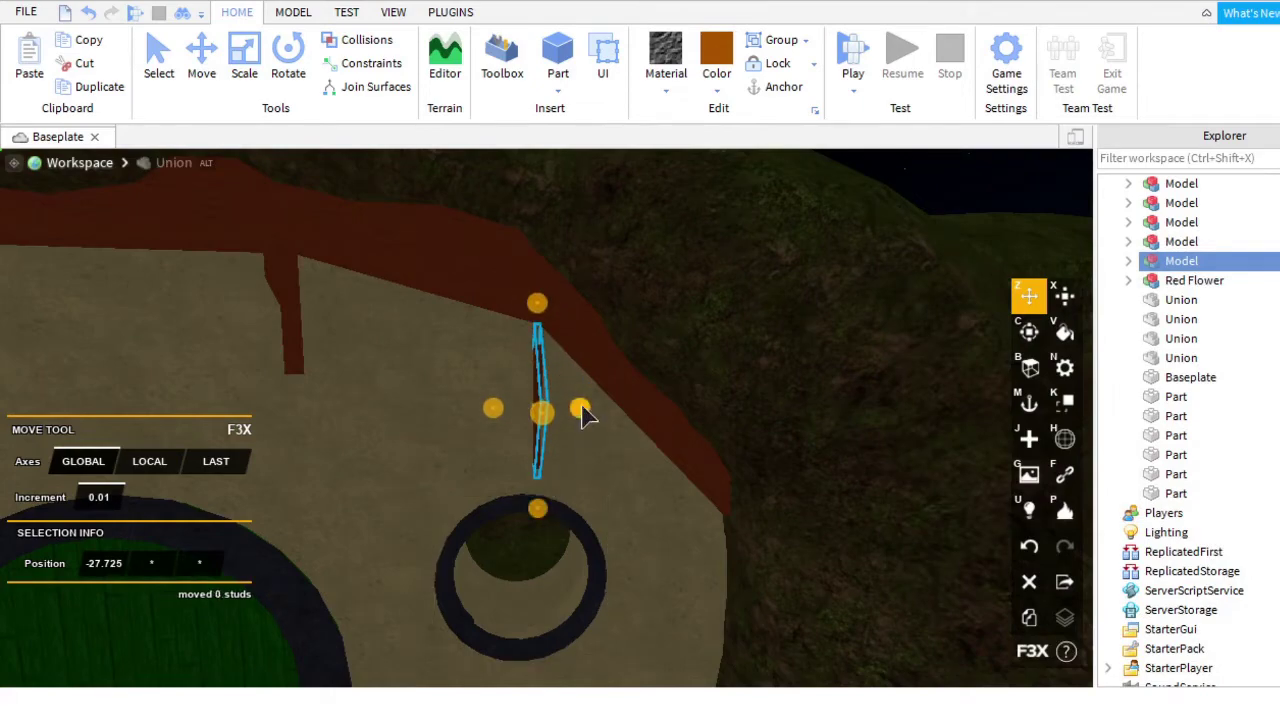
scroll(600, 340, up, 3)
click(607, 354)
scroll(607, 354, down, 3)
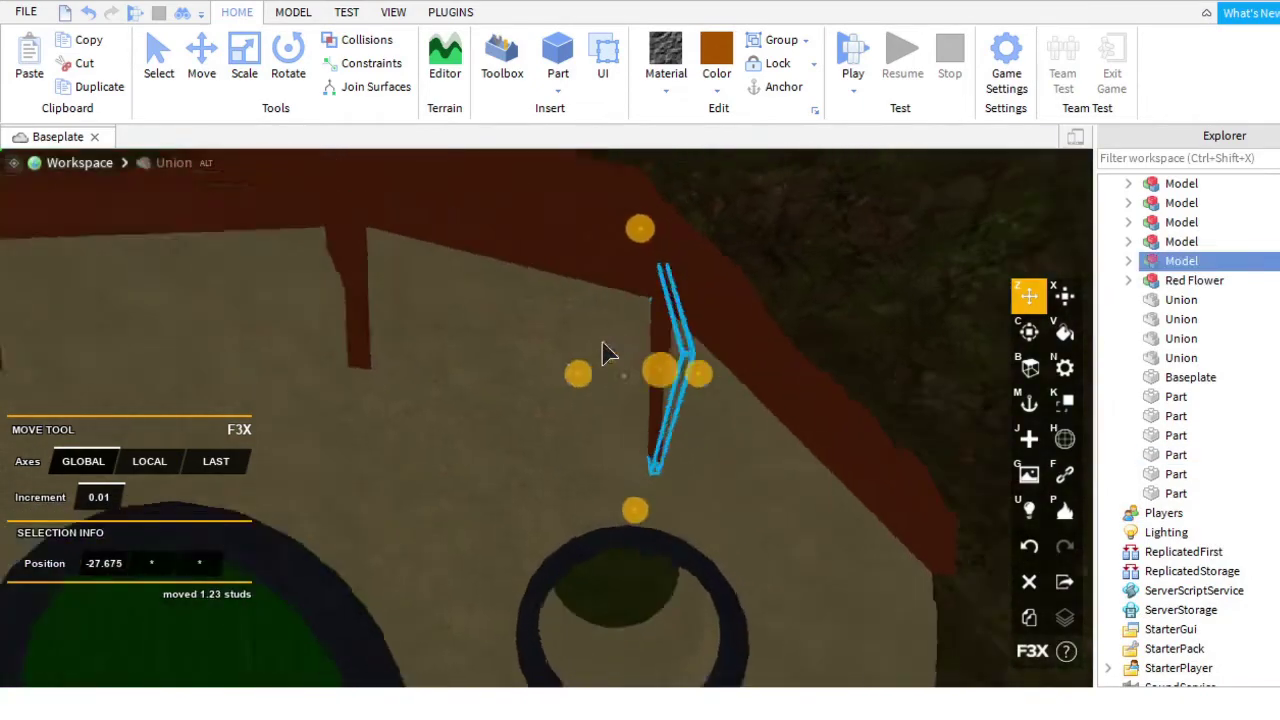
scroll(435, 395, up, 3)
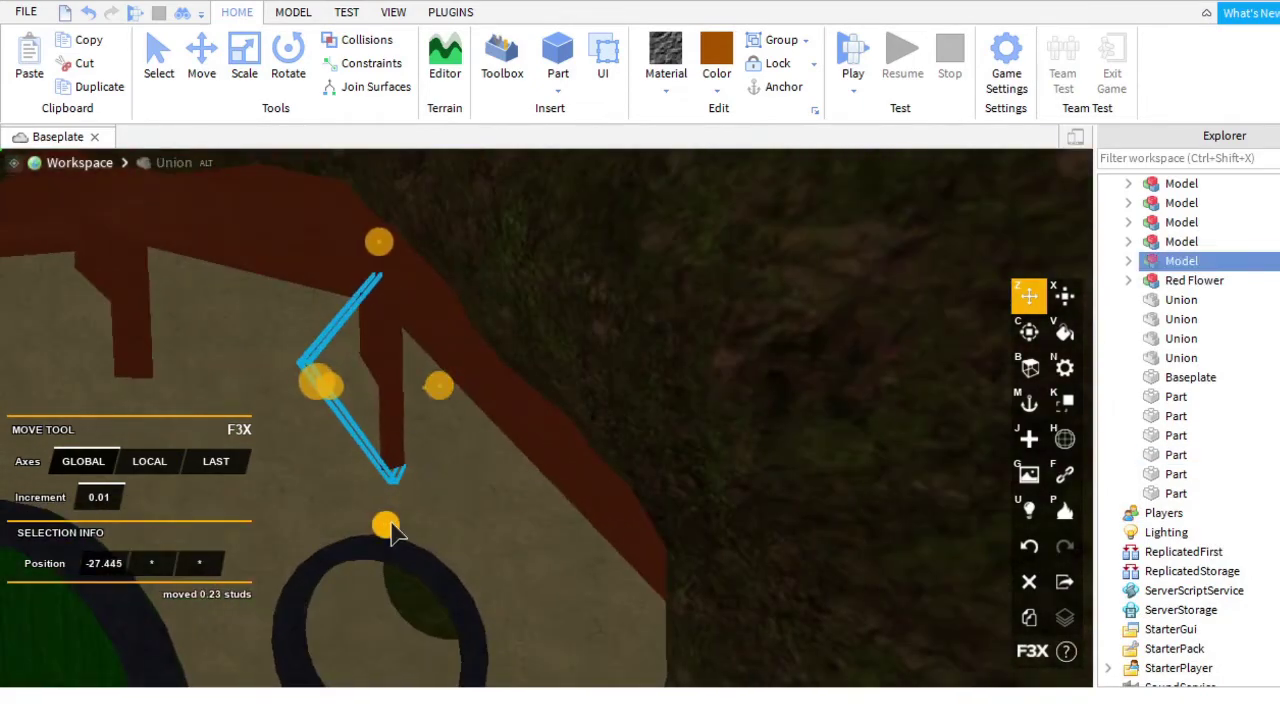
drag(393, 533, 388, 520)
scroll(386, 514, up, 3)
scroll(491, 434, down, 3)
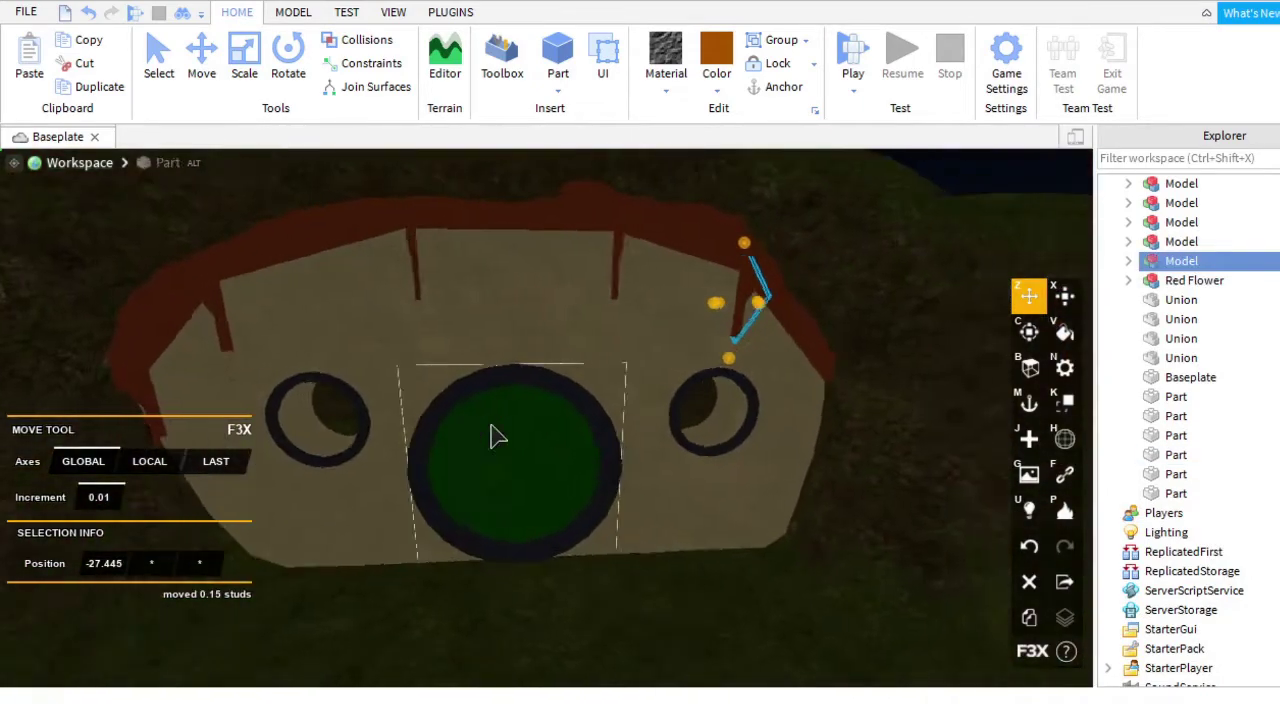
Place a last bracket copy at the right end of the plank arch, at about X -17.9.
right_drag(560, 457, 563, 457)
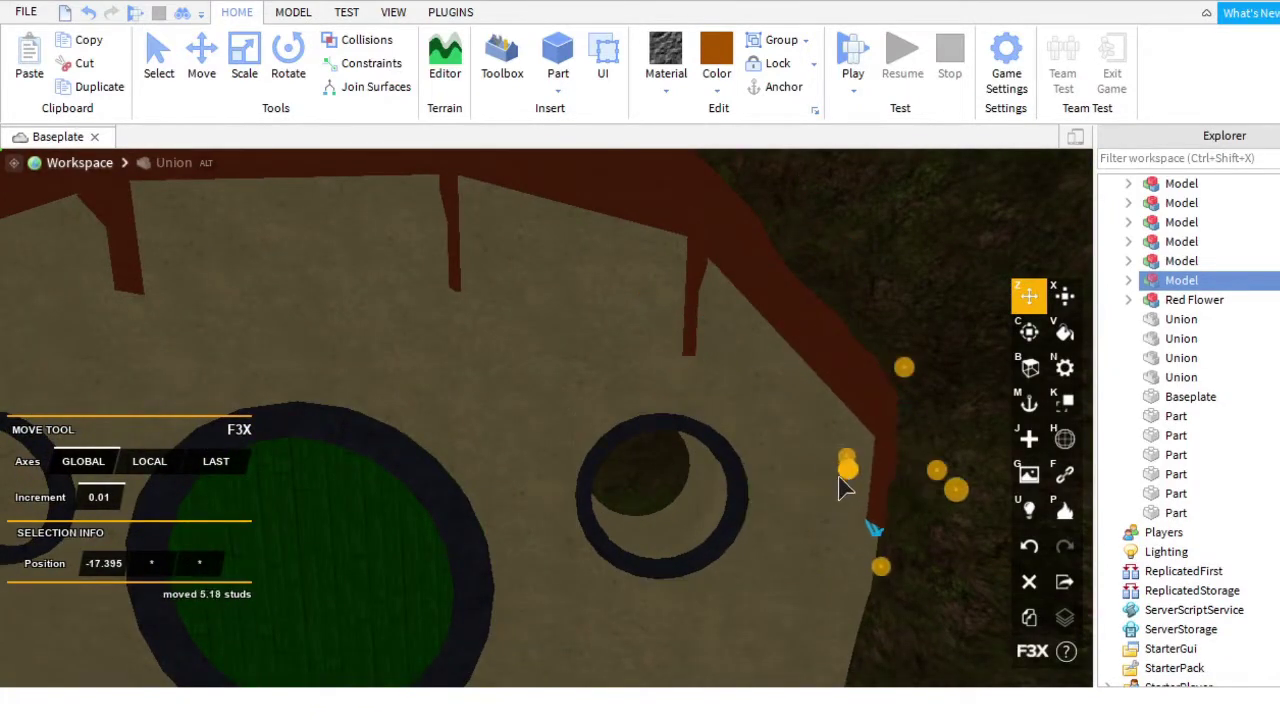
scroll(910, 400, up, 3)
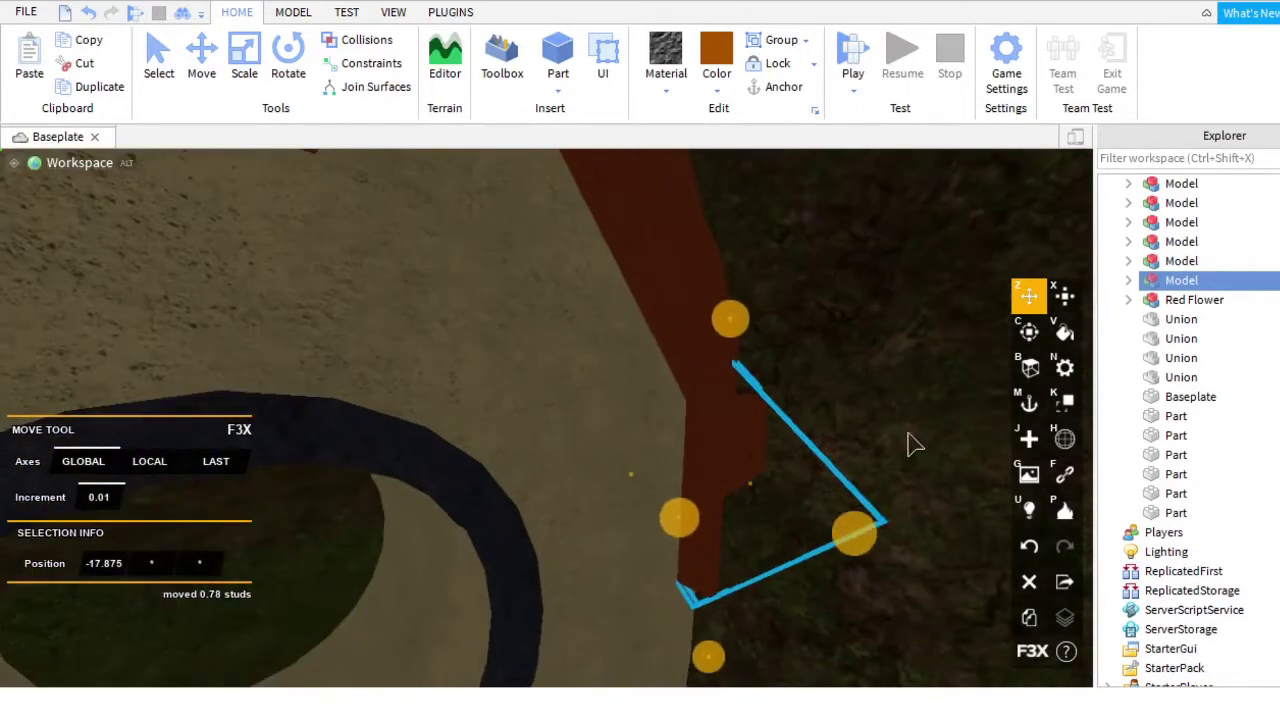
drag(826, 521, 824, 525)
right_drag(779, 428, 694, 429)
Select the other red brackets along the arch in turn and nudge them into line, the last by about 0.44 studs.
click(594, 414)
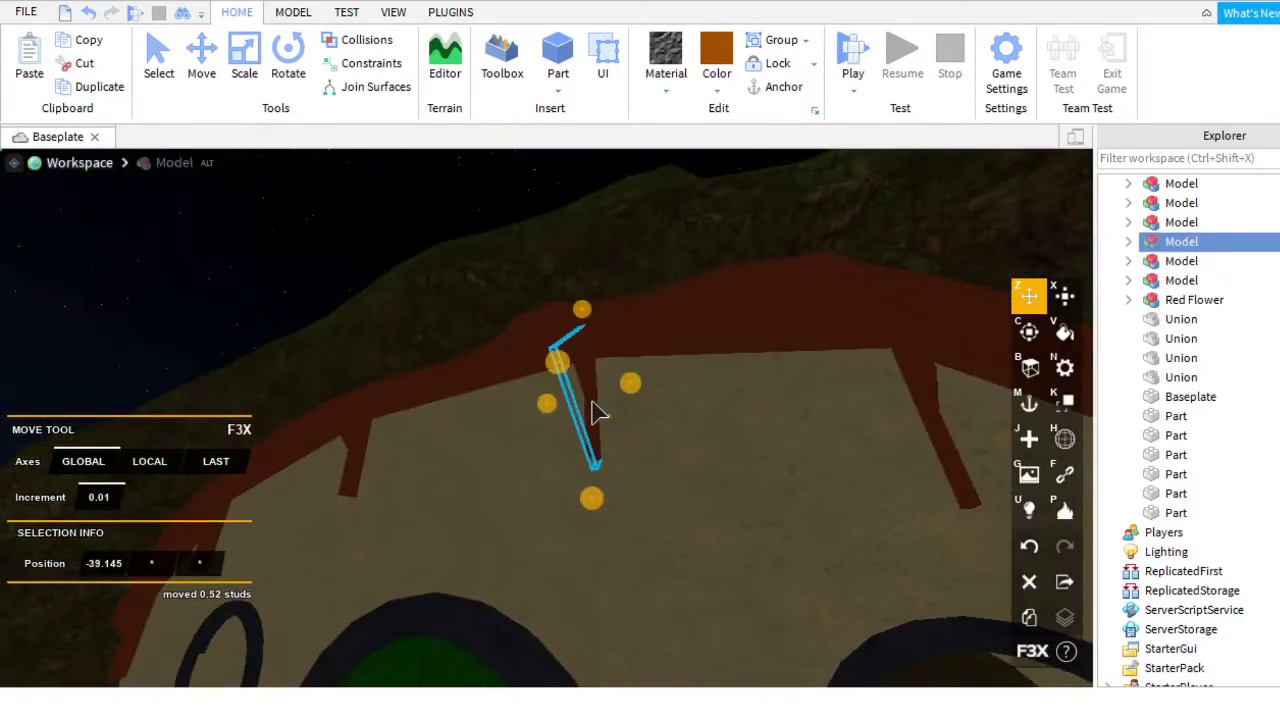
right_drag(594, 414, 420, 350)
click(900, 333)
click(800, 386)
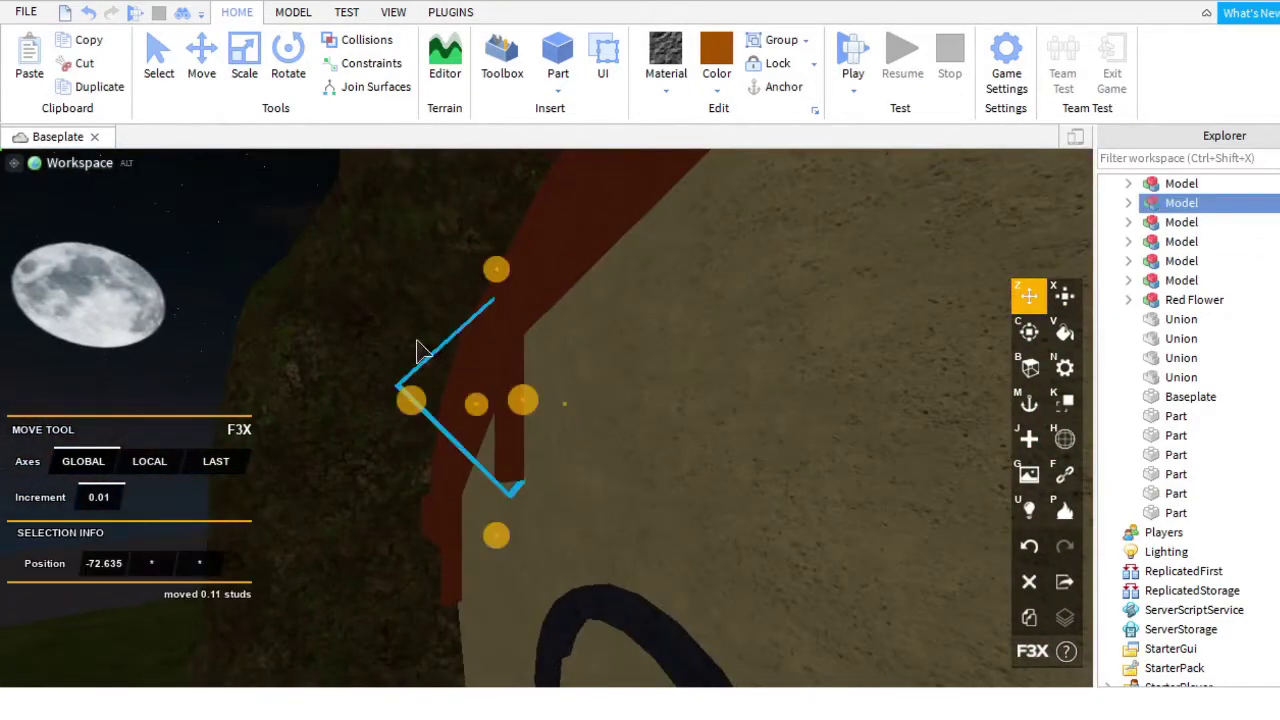
right_drag(425, 415, 418, 567)
click(523, 337)
right_drag(425, 640, 573, 695)
click(590, 355)
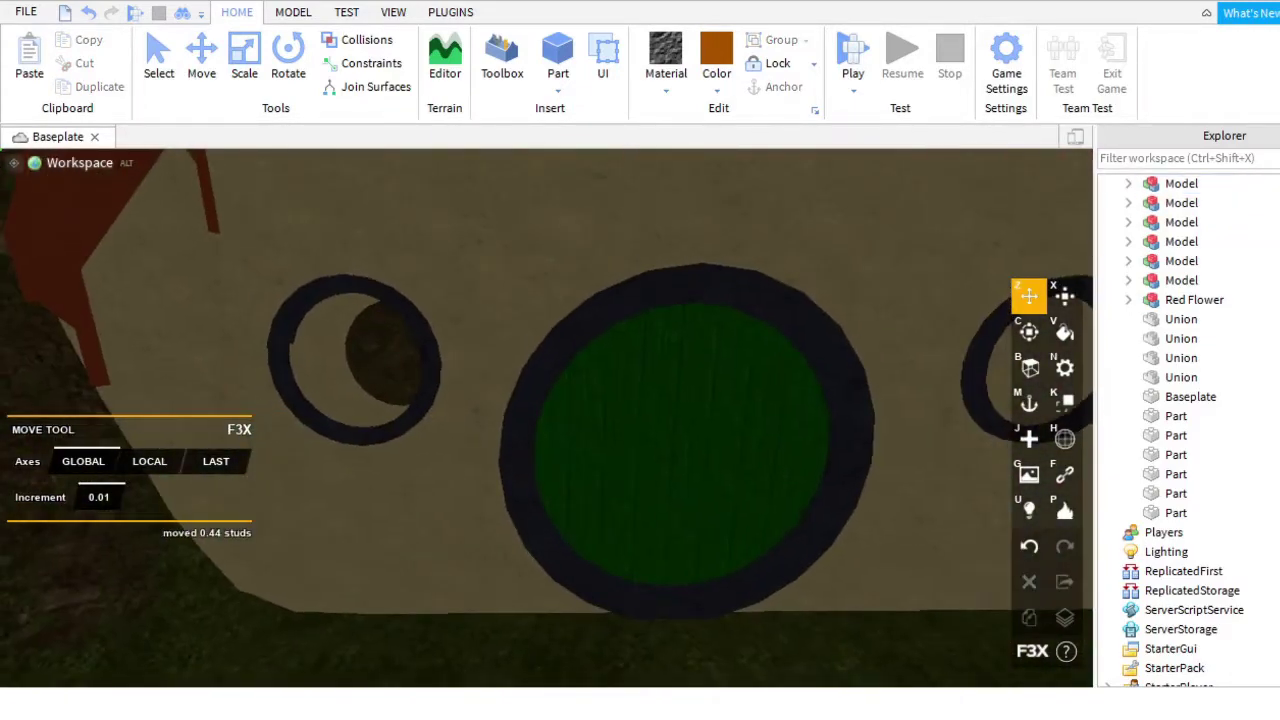
Insert a new part on the grass in front of the house and resize it to about 0.05 × 4.05 × 4.05 studs.
scroll(551, 477, up, 10)
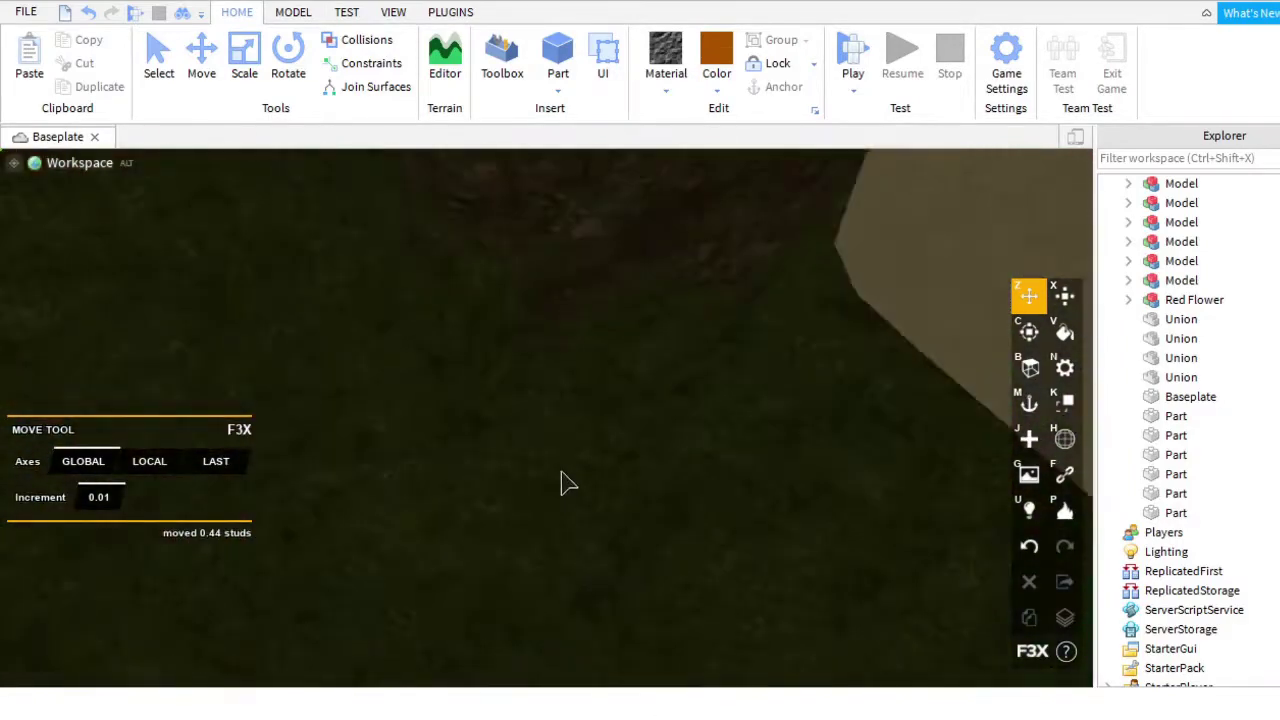
click(558, 60)
right_drag(614, 274, 509, 331)
key(x)
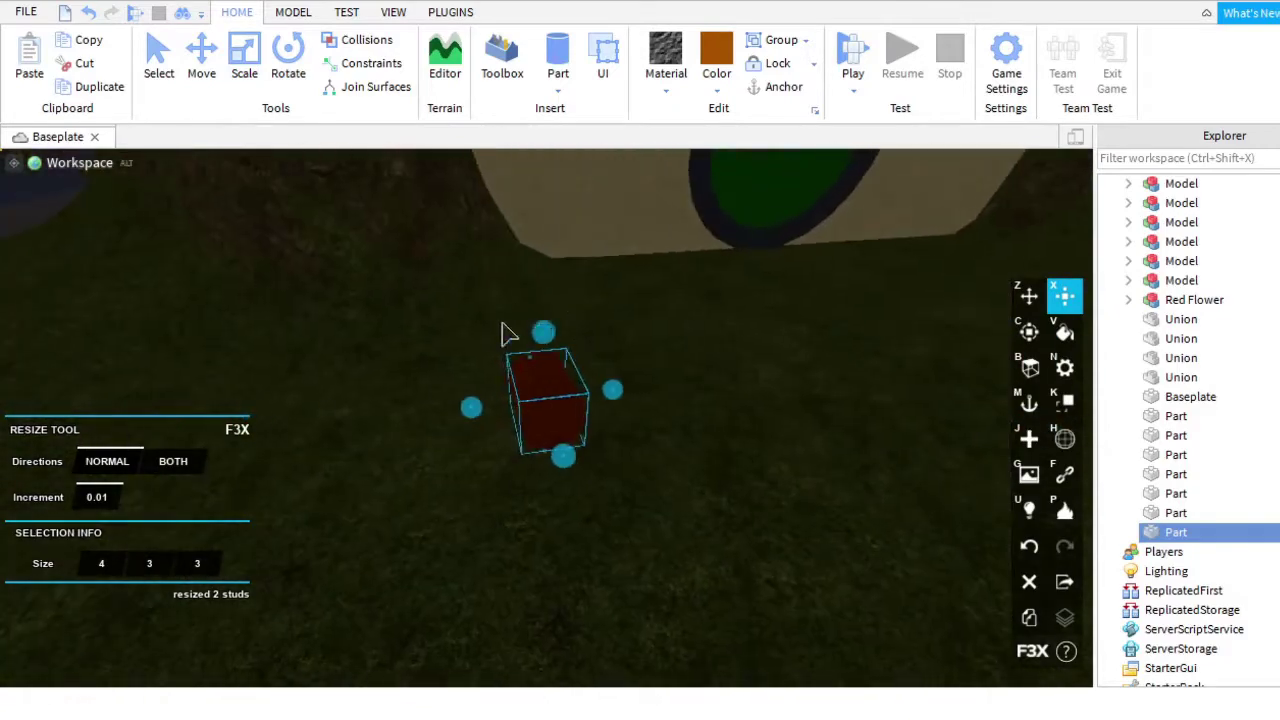
drag(509, 331, 568, 378)
right_drag(568, 378, 654, 252)
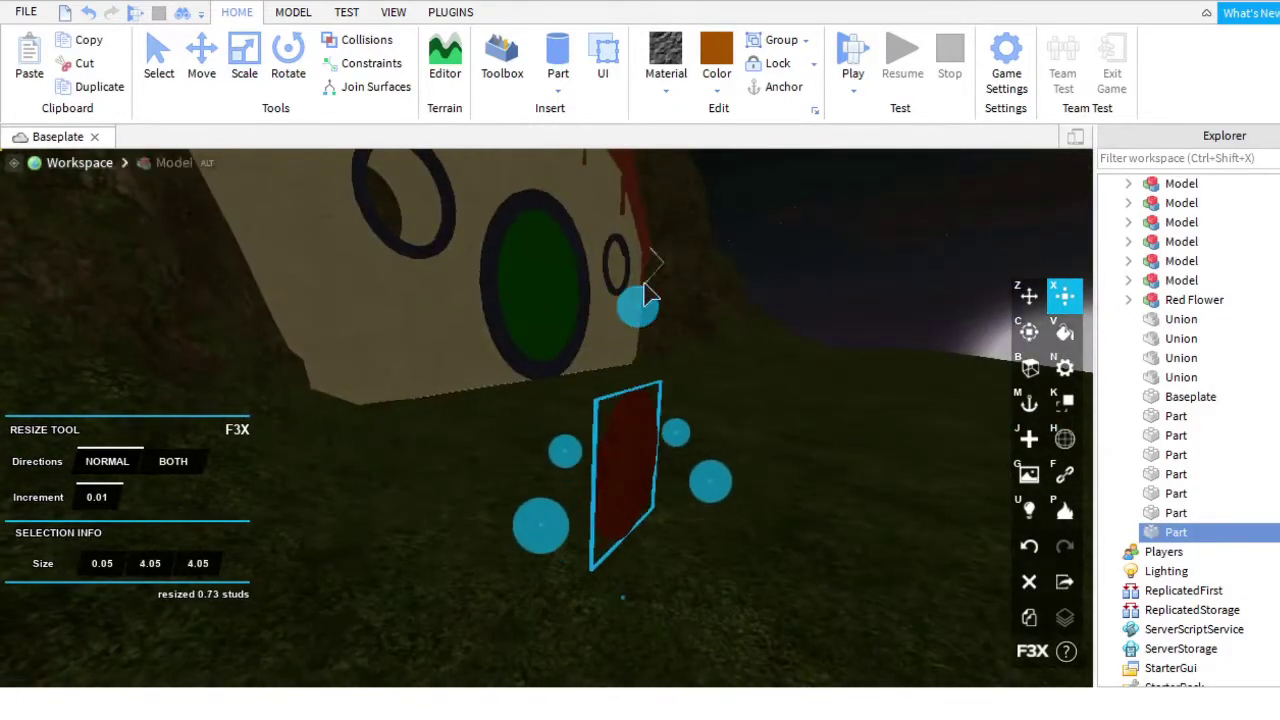
Move the thin part into the round window opening left of the door, at about X -66.203, Y 33.564, Z -8.808.
key(z)
scroll(537, 394, up, 5)
scroll(480, 520, up, 3)
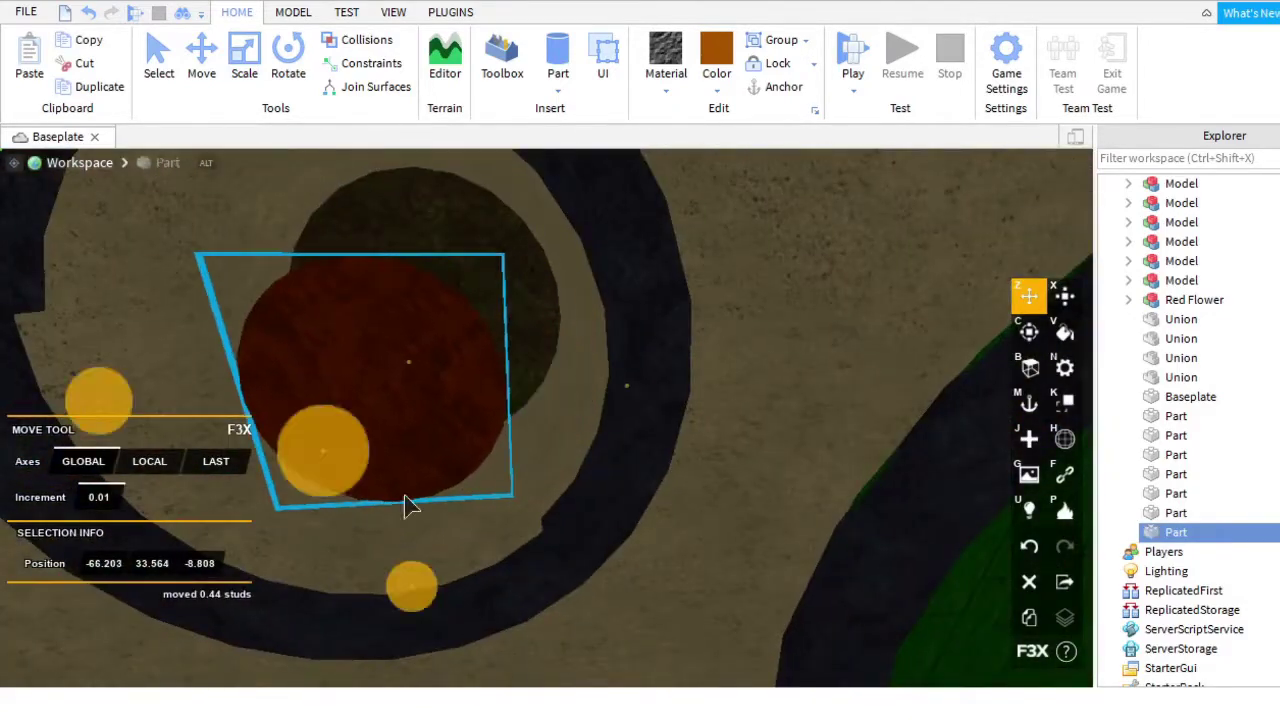
right_drag(406, 503, 657, 291)
Resize the thin part to about 0.05 × 8.13 × 8.13 studs so it fills the left round window.
key(x)
scroll(680, 380, up, 5)
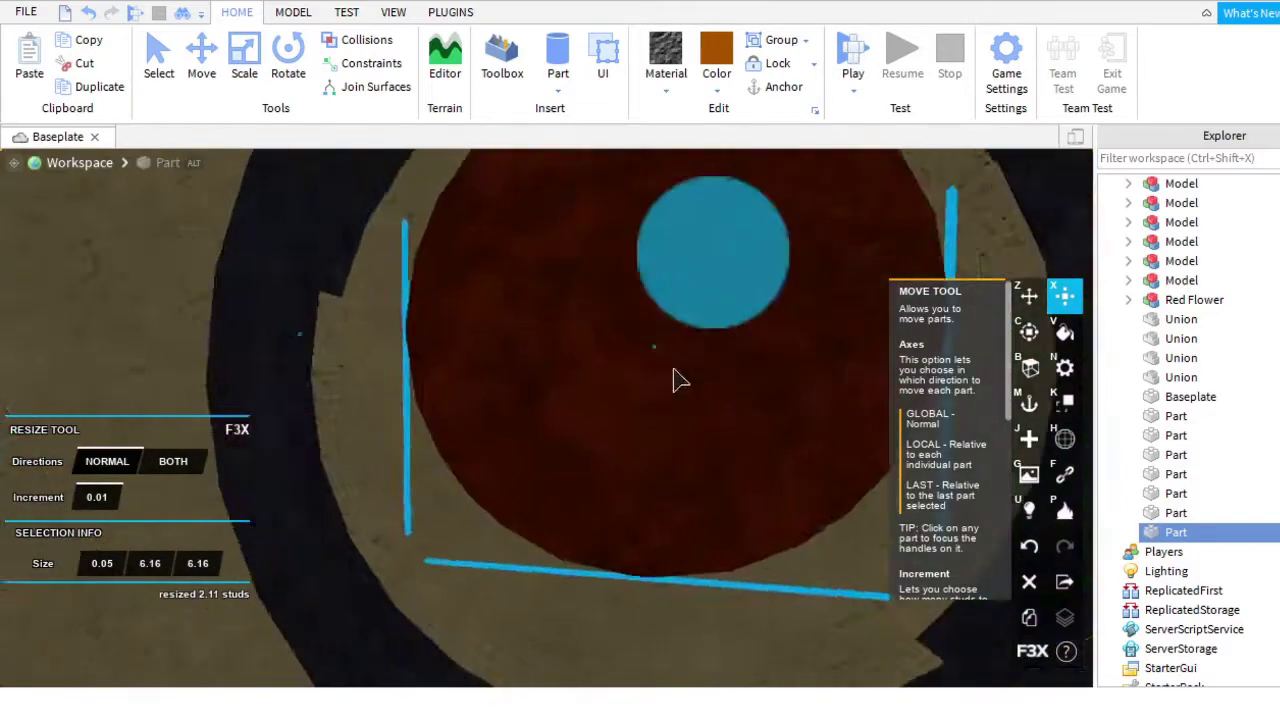
scroll(680, 380, down, 5)
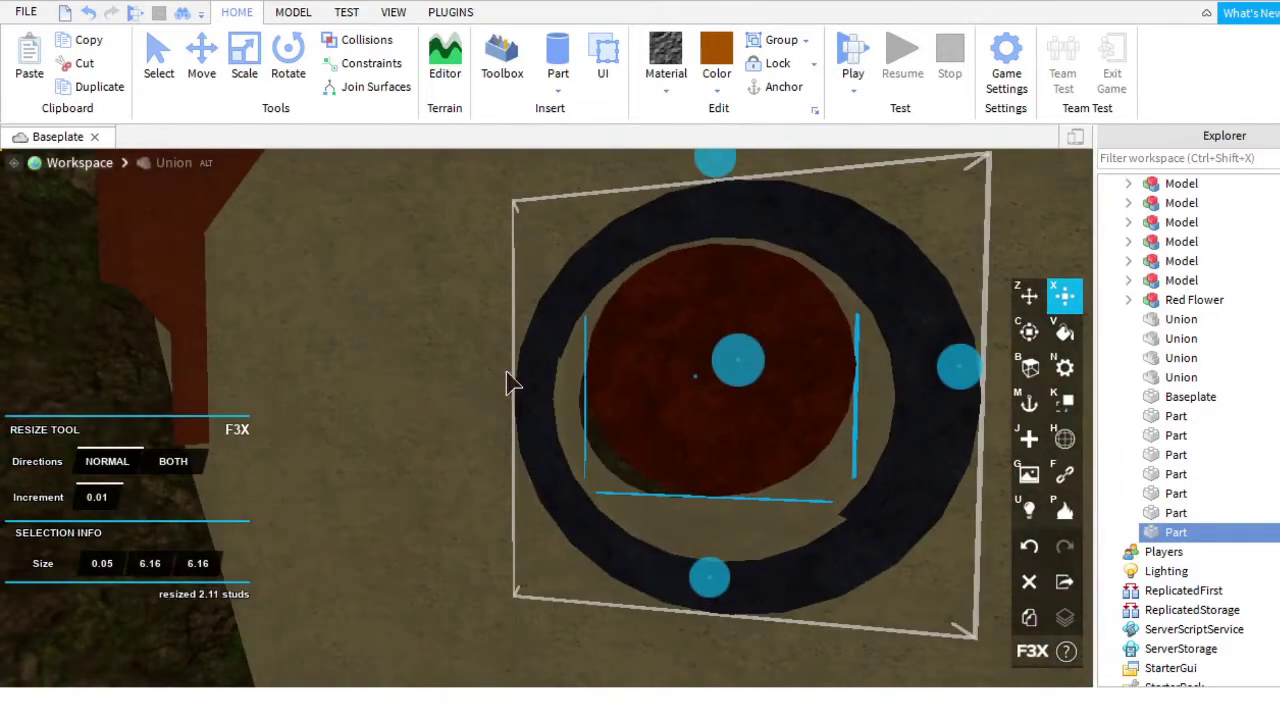
drag(514, 380, 800, 396)
scroll(789, 480, down, 5)
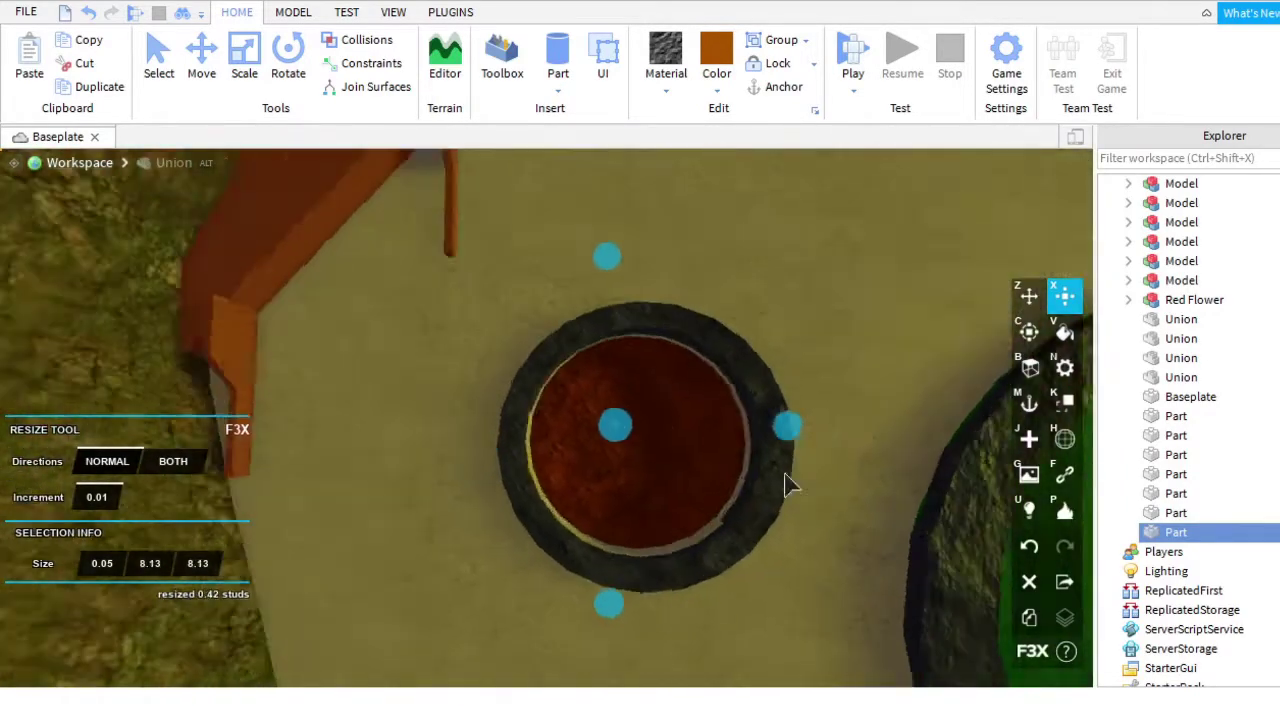
scroll(571, 246, up, 4)
Set the window pane's material to Glass and make it partly transparent through its properties.
right_drag(571, 246, 734, 333)
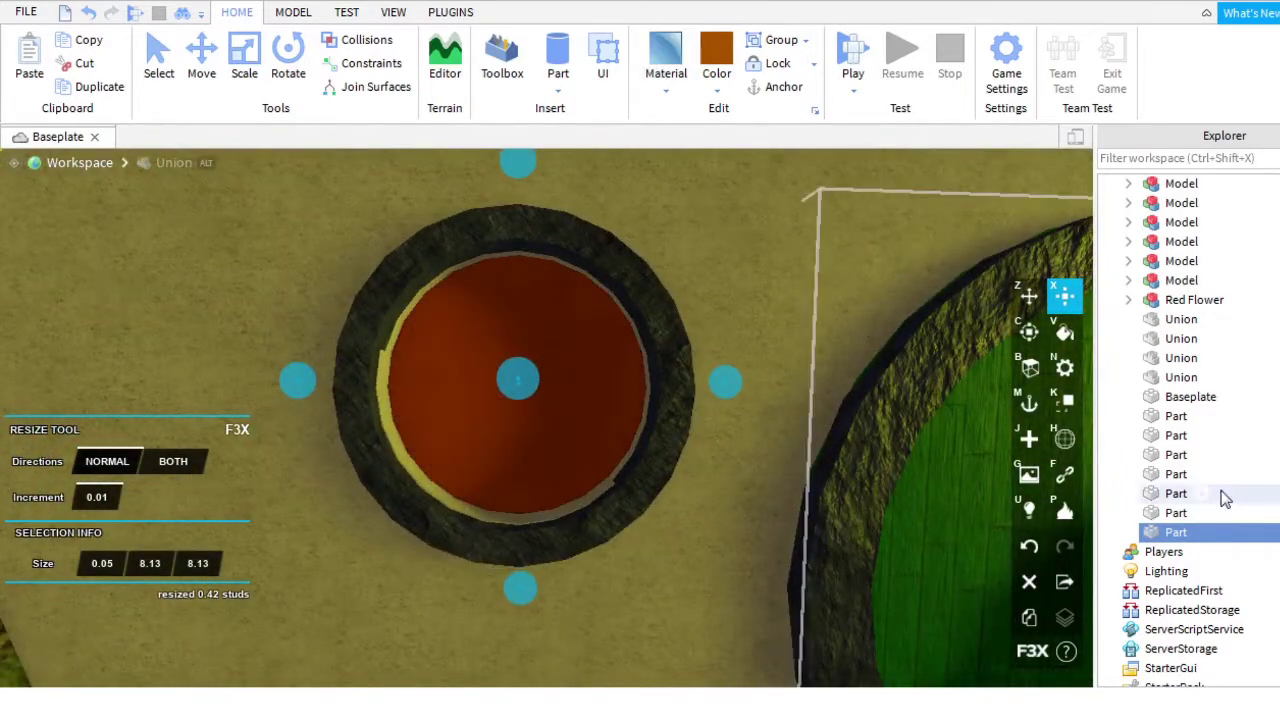
scroll(392, 14, down, 3)
click(99, 62)
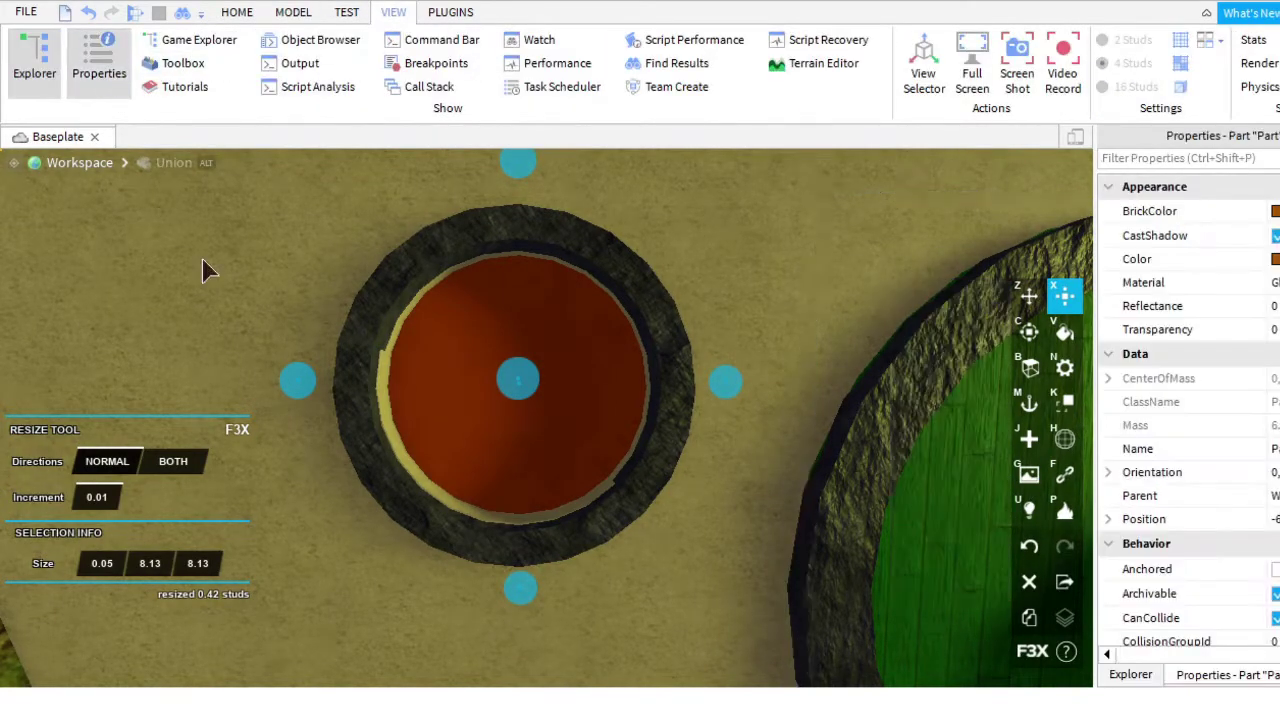
click(1190, 329)
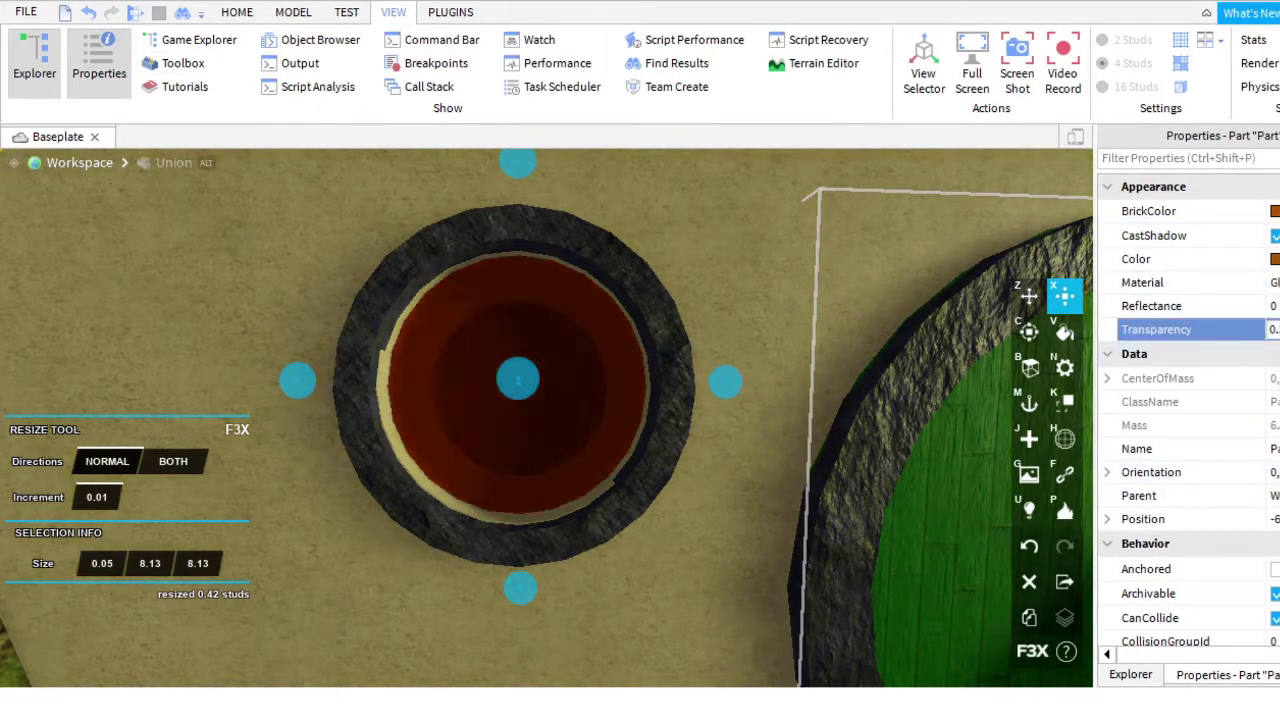
right_drag(737, 309, 737, 309)
scroll(737, 309, down, 5)
key(f)
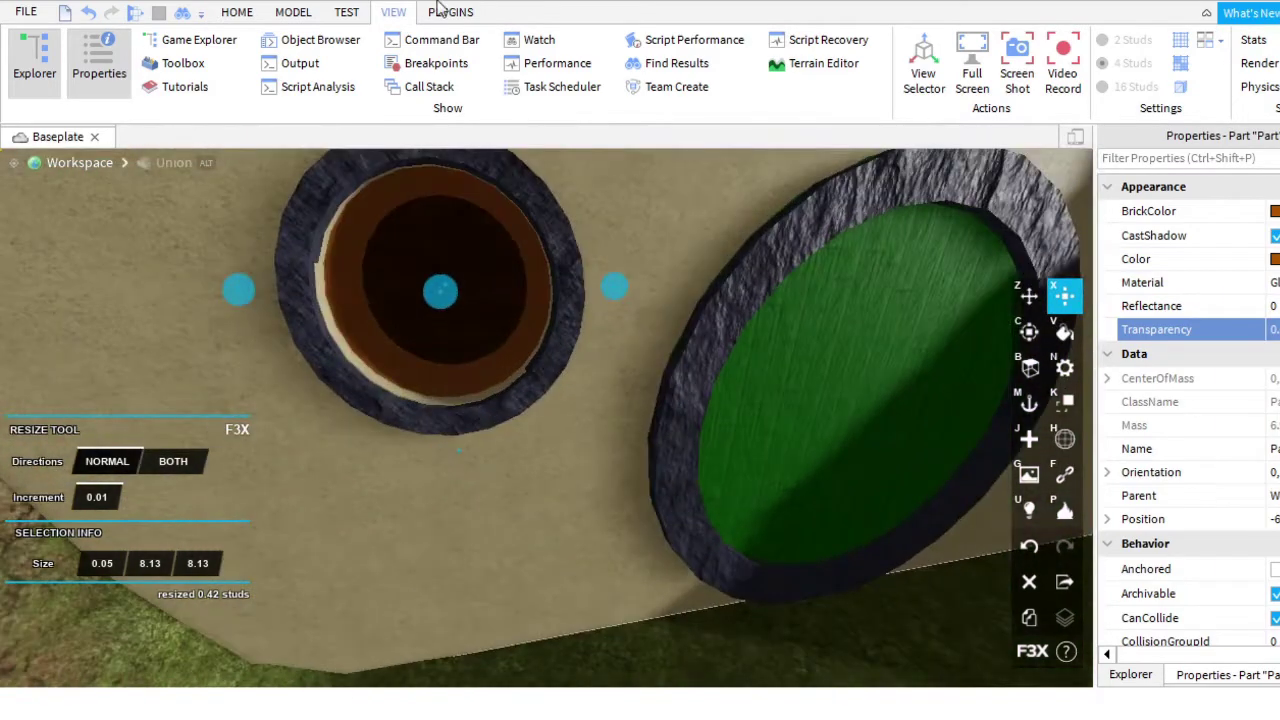
Color the glass pane light blue and check its fit from both sides of the wall.
click(237, 12)
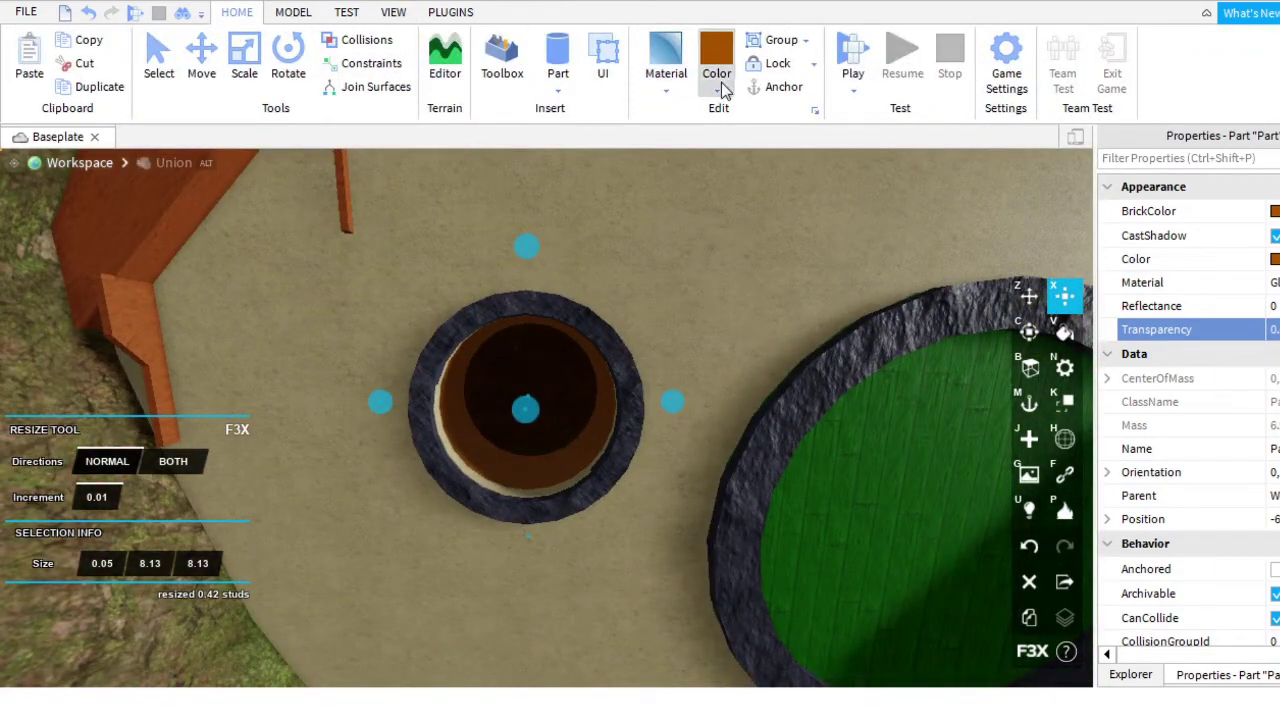
scroll(723, 334, up, 3)
right_drag(723, 334, 723, 329)
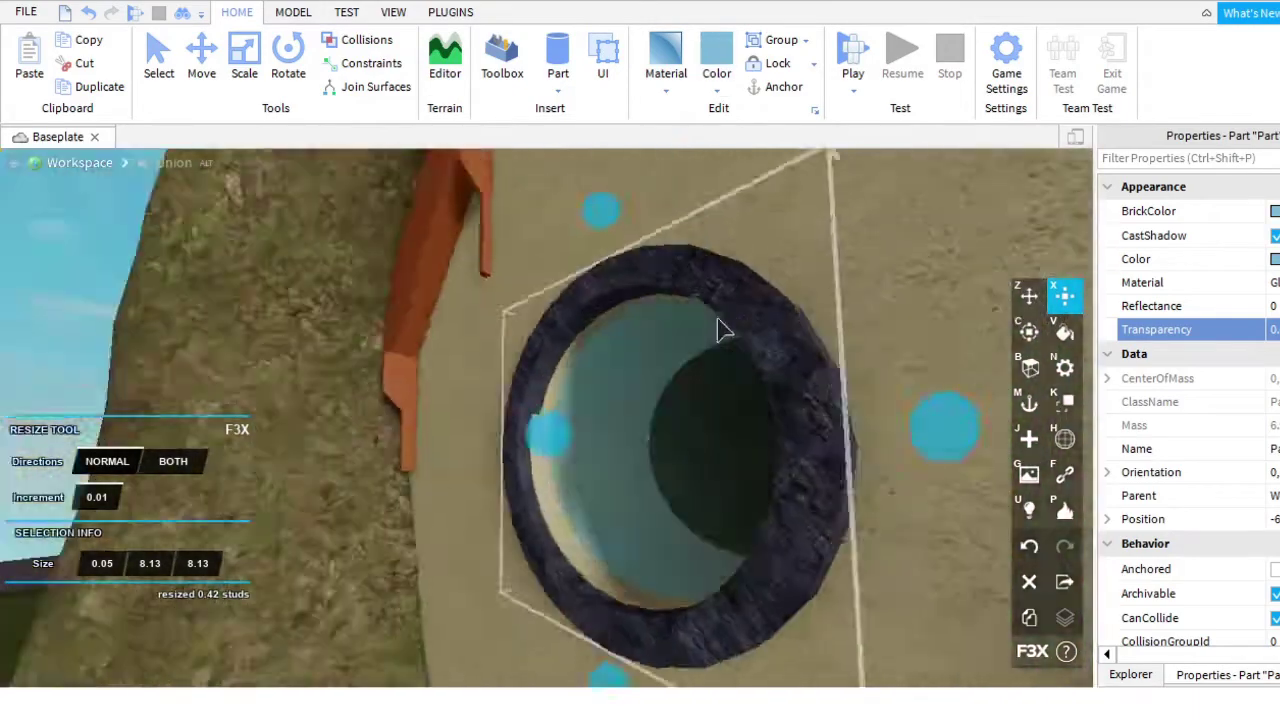
scroll(757, 326, up, 3)
key(z)
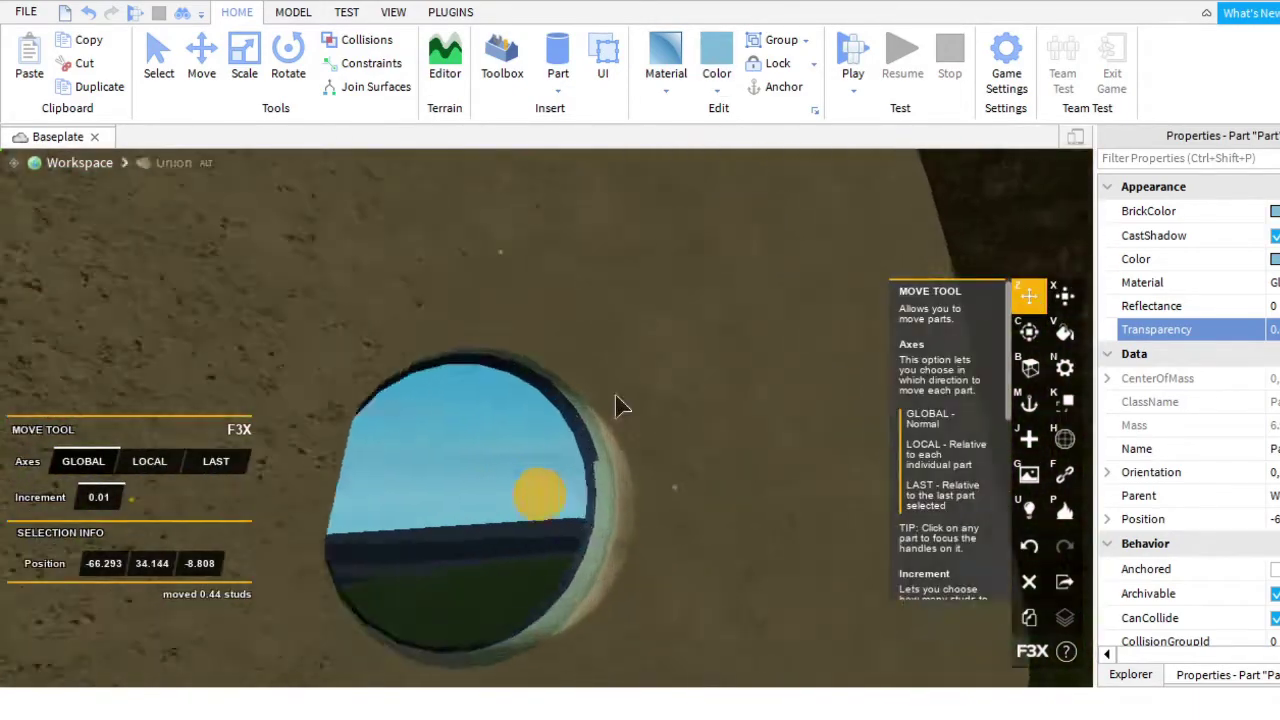
scroll(619, 405, down, 5)
Insert a new black part on the grass and resize it to about 0.22 × 1 × 0.11 studs.
click(586, 234)
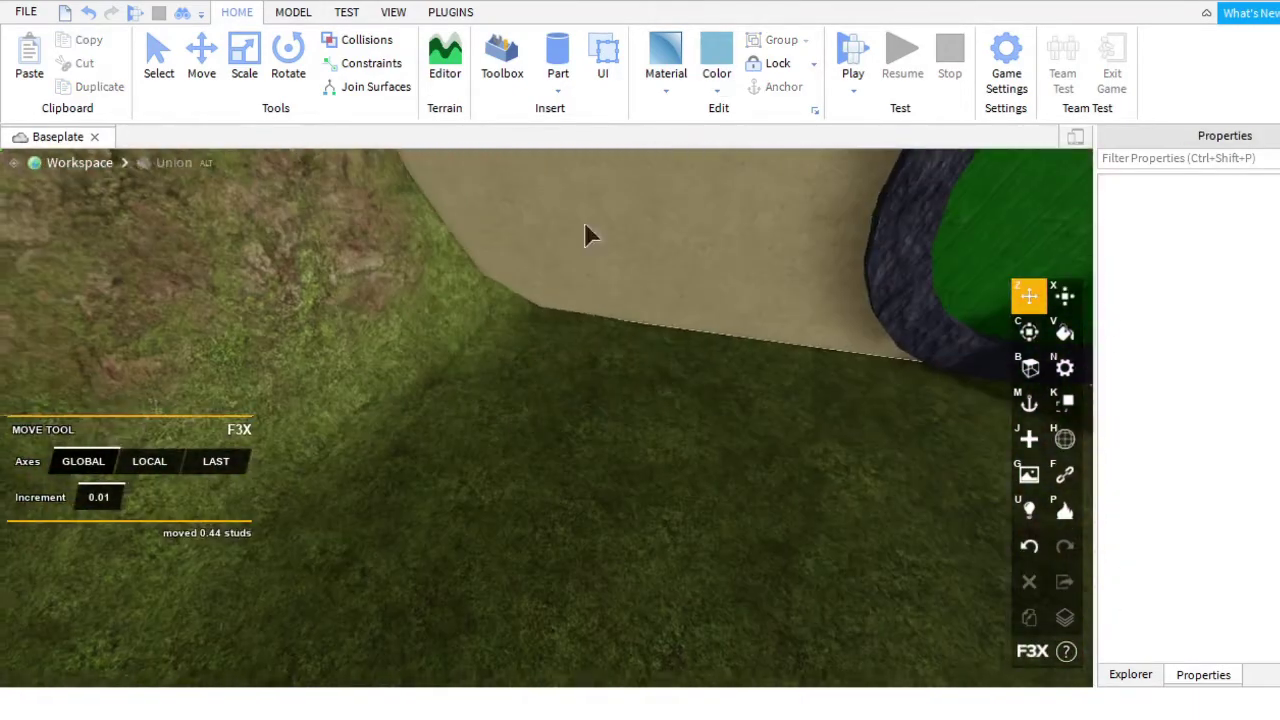
click(558, 65)
scroll(615, 325, up, 3)
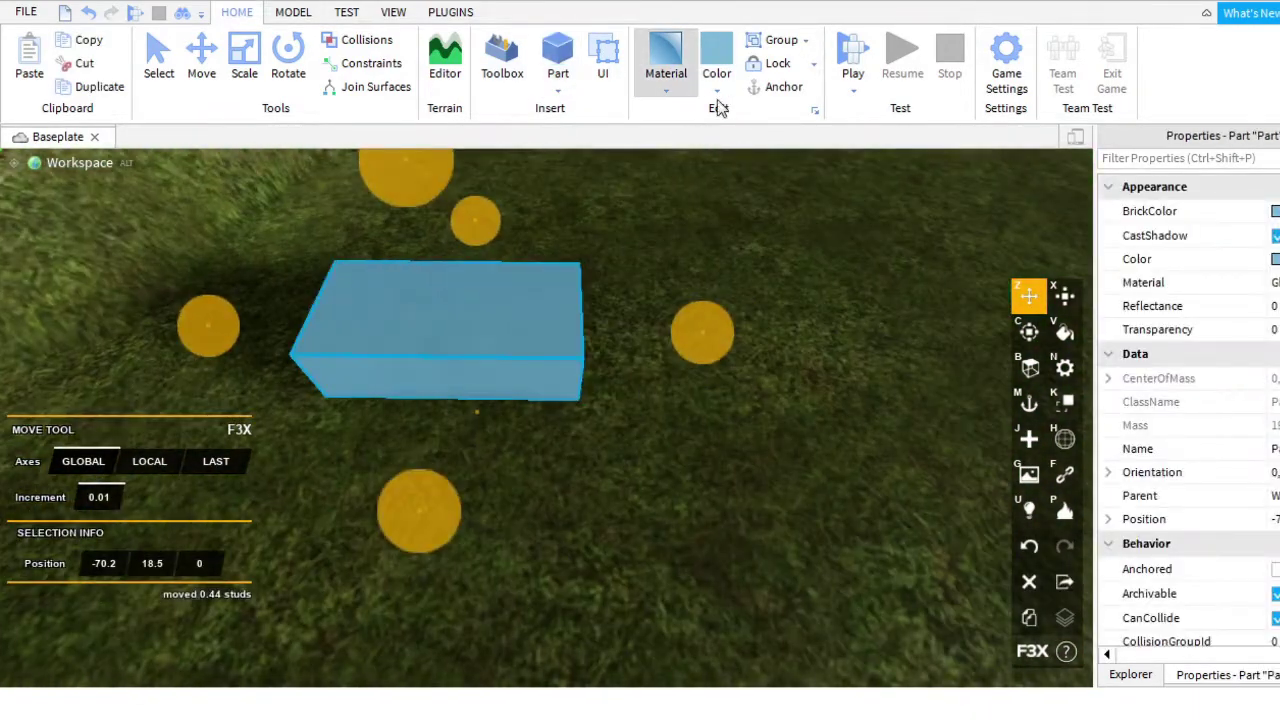
key(x)
drag(711, 316, 457, 309)
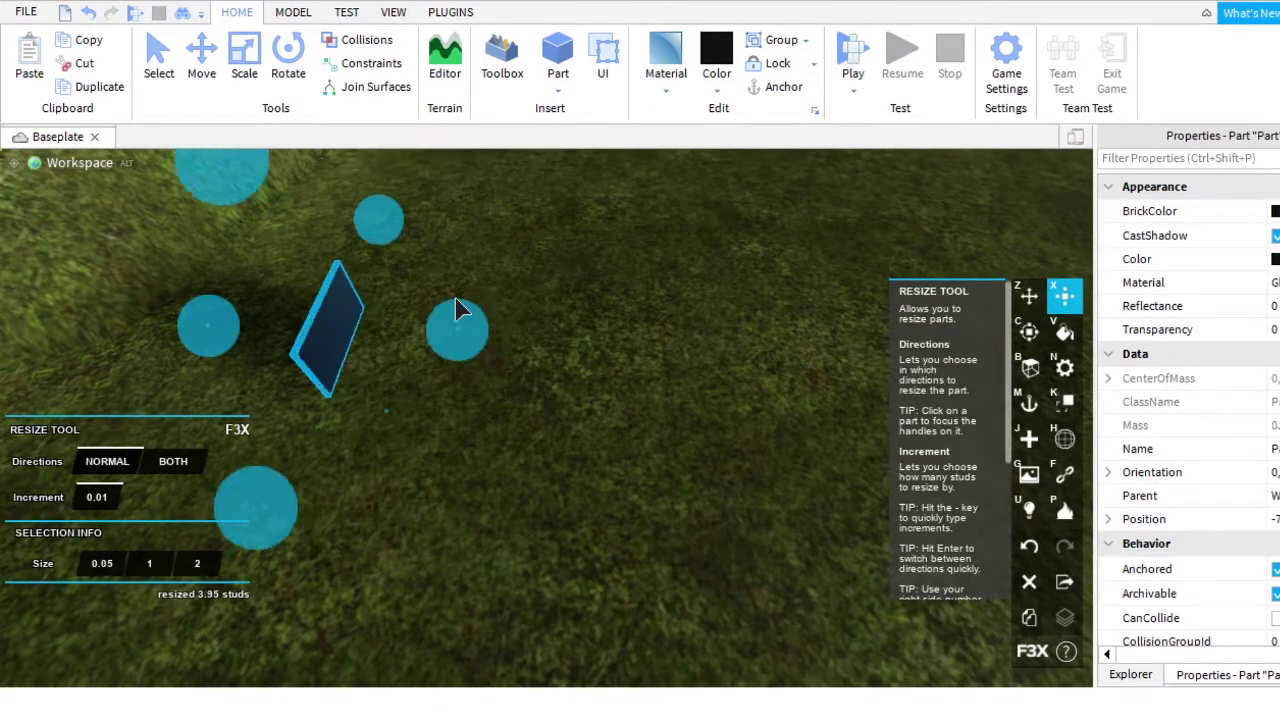
drag(376, 221, 371, 289)
key(f)
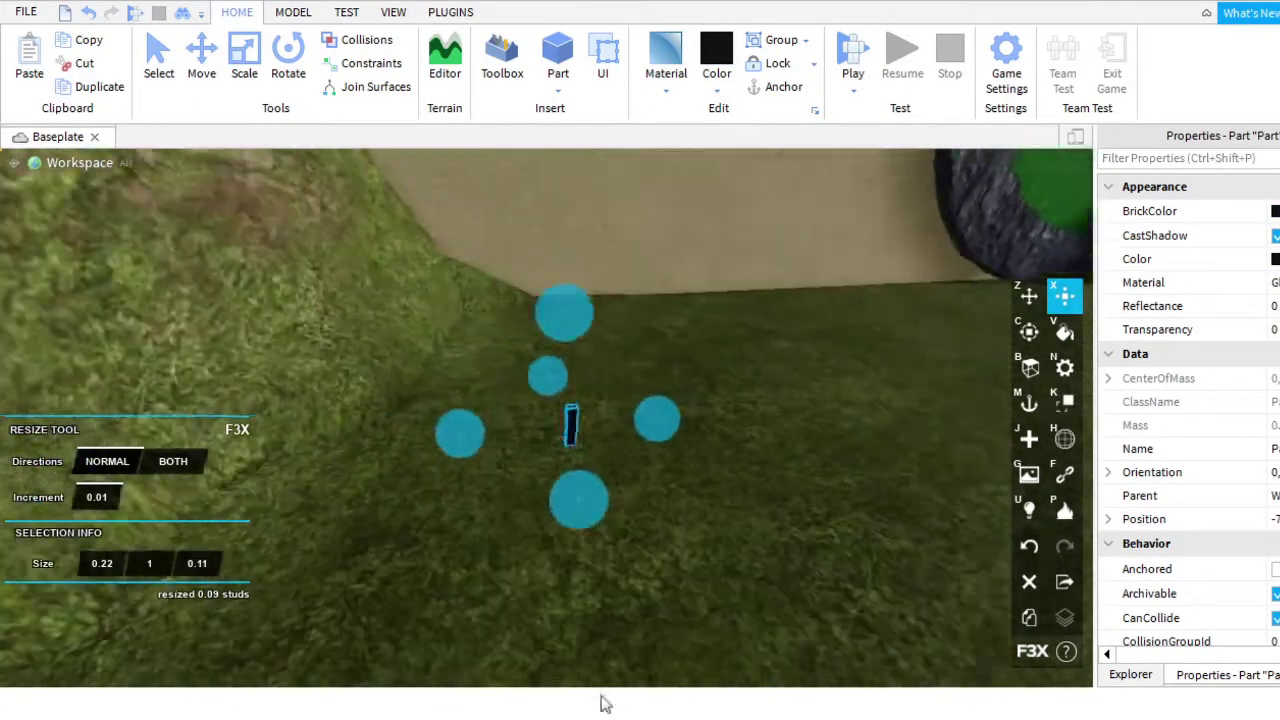
Move the black bar to the lower left of the window glass and resize its depth to about 0.35 studs.
click(1029, 296)
key(w)
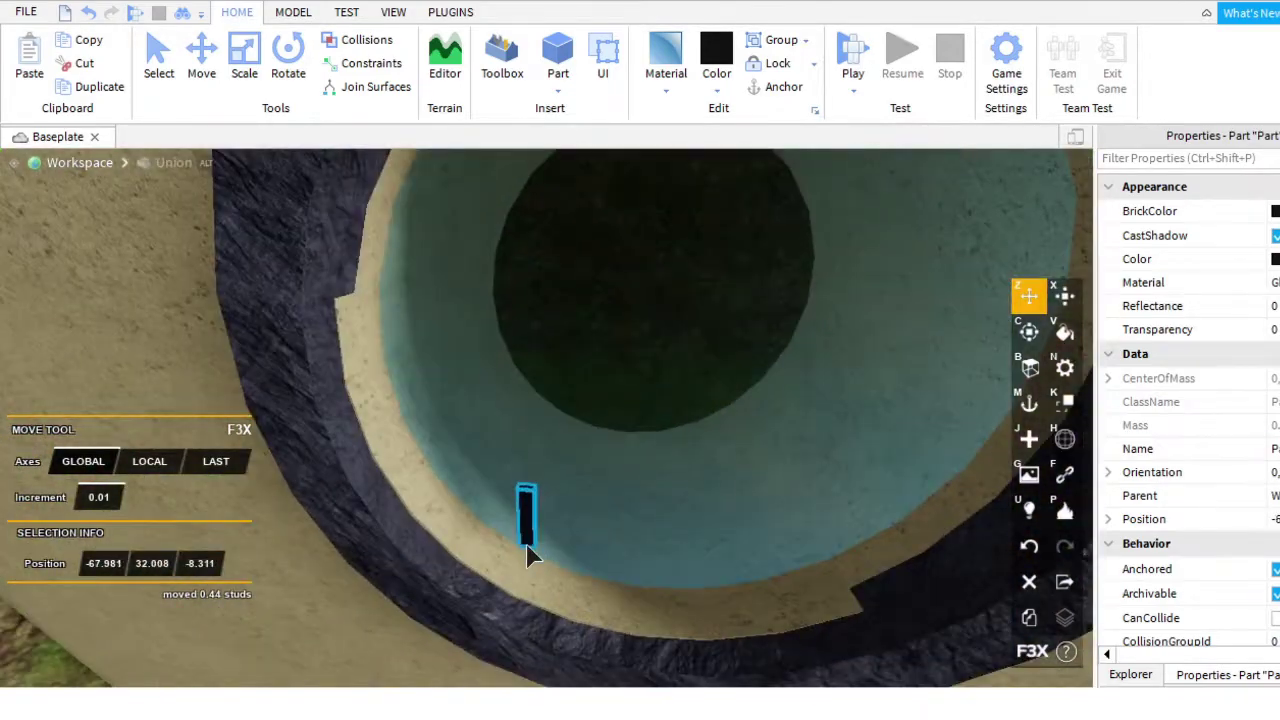
click(980, 314)
key(x)
click(510, 530)
scroll(503, 537, up, 3)
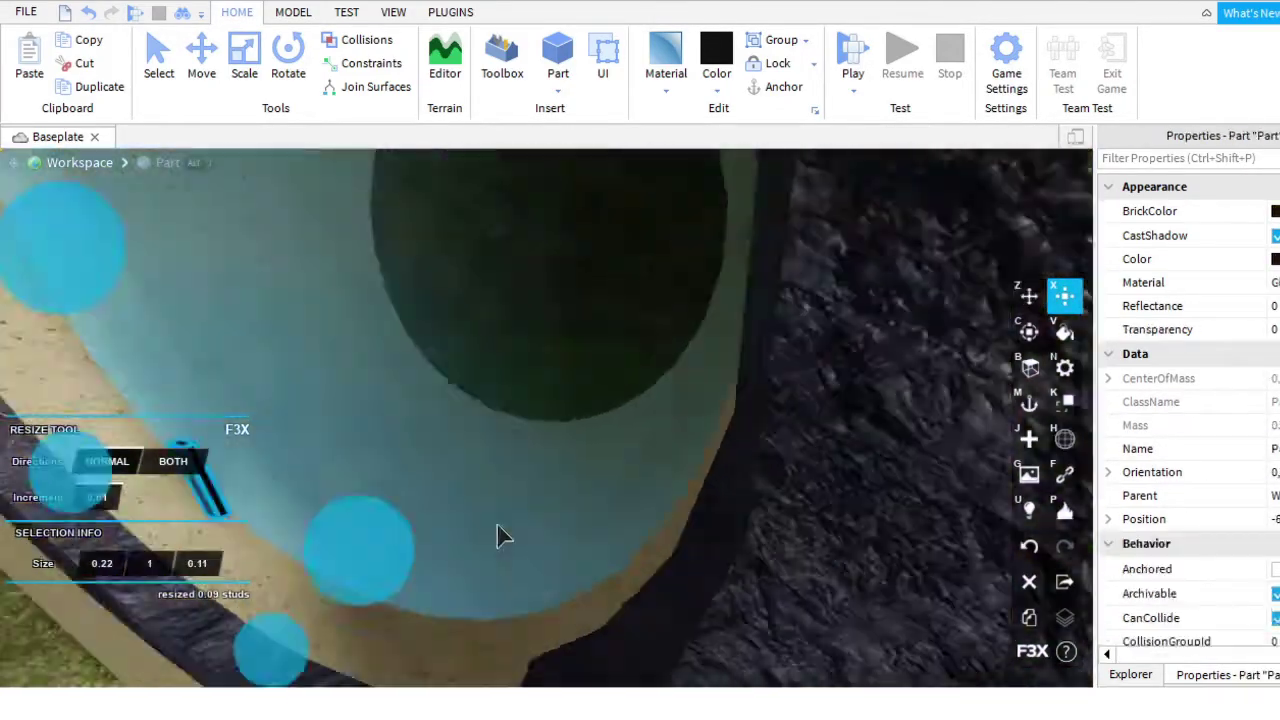
right_drag(503, 537, 457, 386)
drag(457, 386, 503, 366)
right_drag(503, 366, 430, 455)
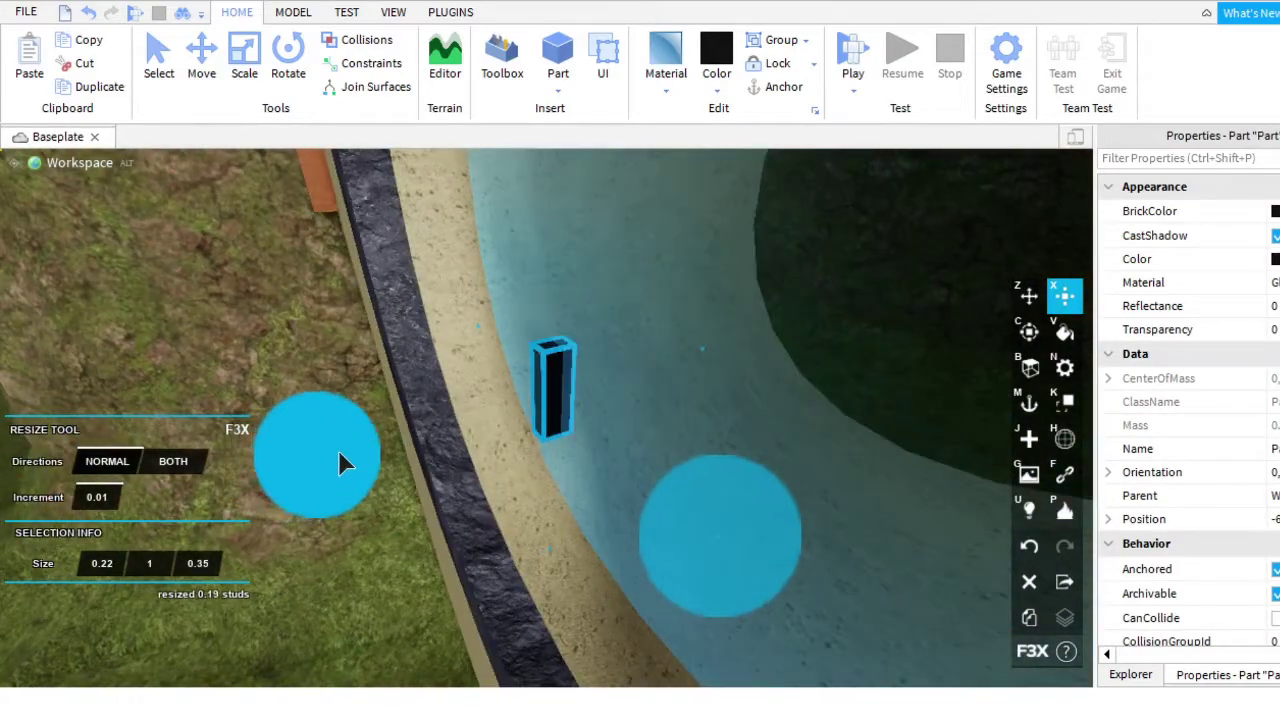
Trim the black bar's depth to about 0.29 studs and stretch it vertically across the full window opening.
right_drag(338, 462, 551, 520)
scroll(463, 317, down, 3)
drag(463, 317, 466, 214)
right_drag(466, 214, 500, 253)
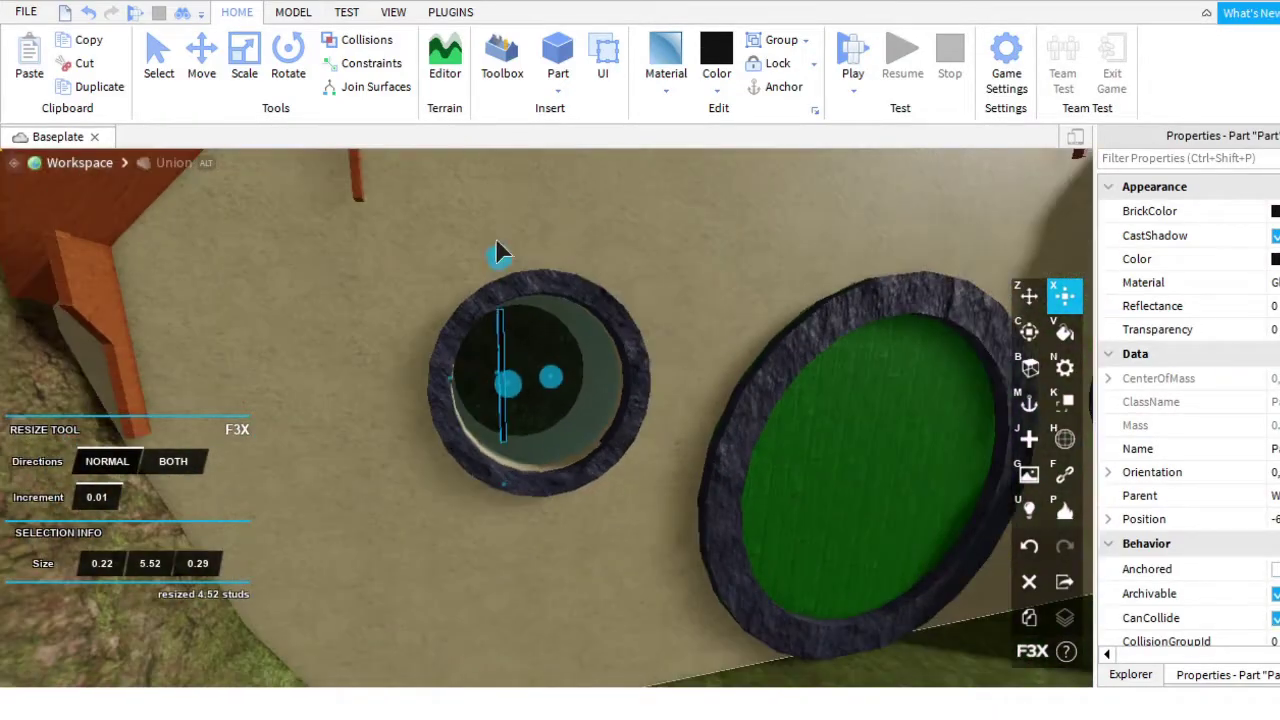
drag(500, 253, 498, 238)
right_drag(498, 238, 517, 351)
scroll(517, 351, up, 3)
right_drag(420, 390, 600, 400)
Clone the vertical bar and move the copy about 3.4 studs to the right, to X -64.502.
click(1029, 295)
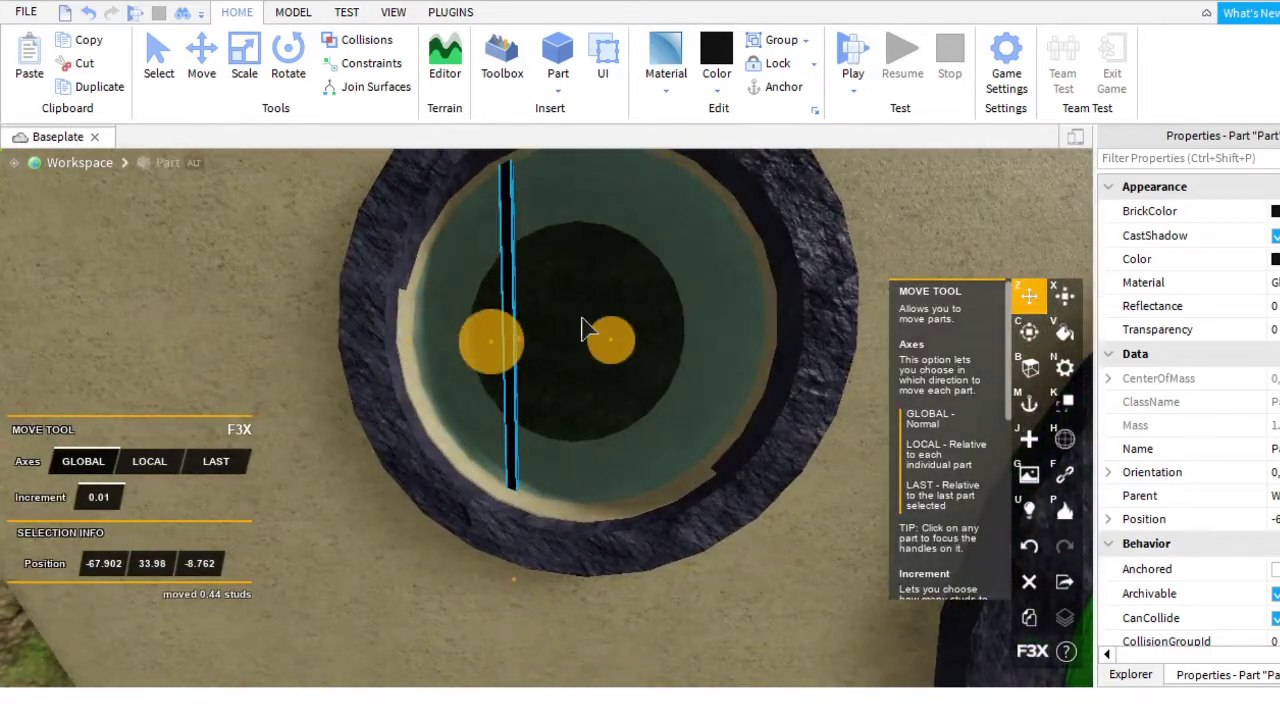
drag(585, 330, 586, 377)
right_drag(586, 377, 583, 306)
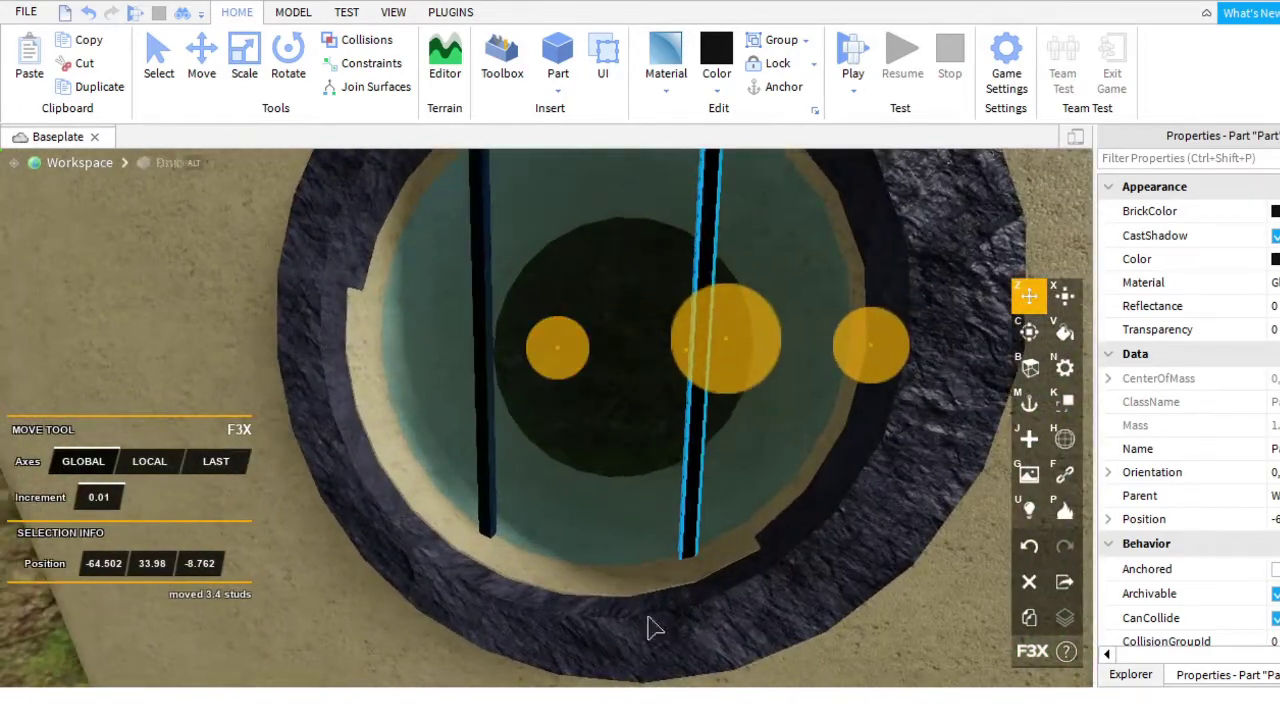
scroll(655, 628, down, 3)
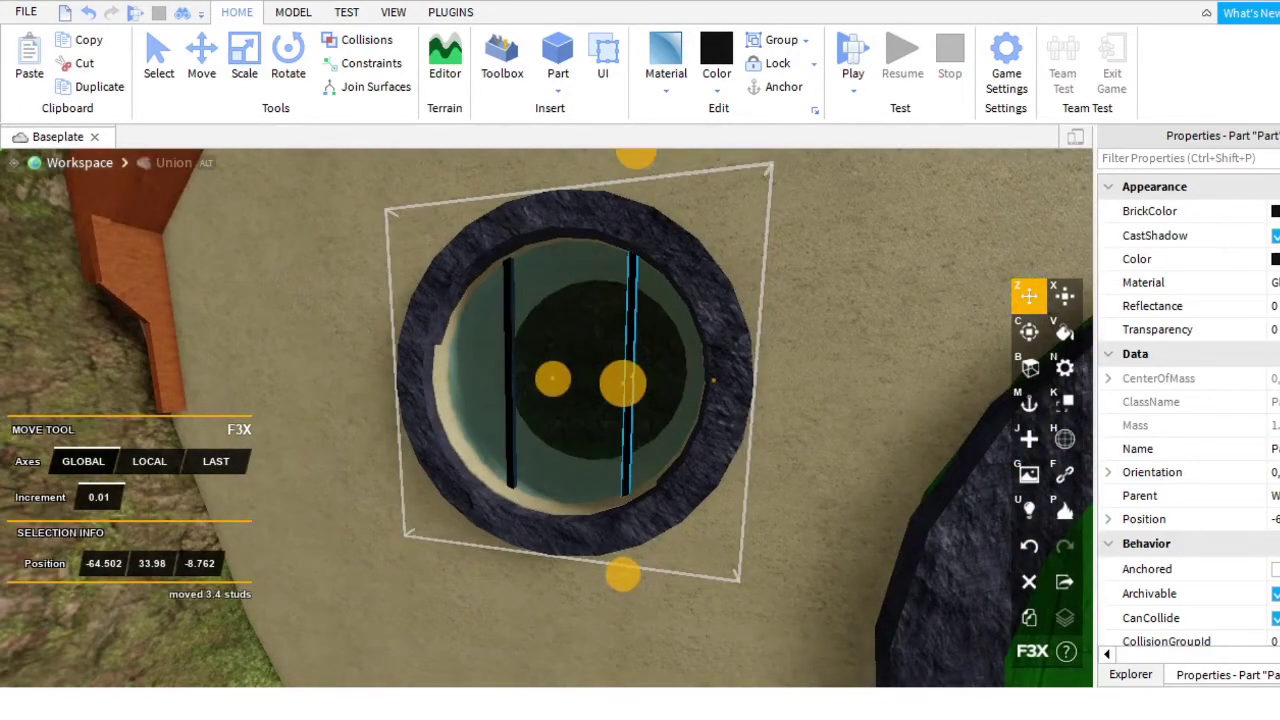
scroll(700, 557, up, 5)
scroll(700, 557, down, 3)
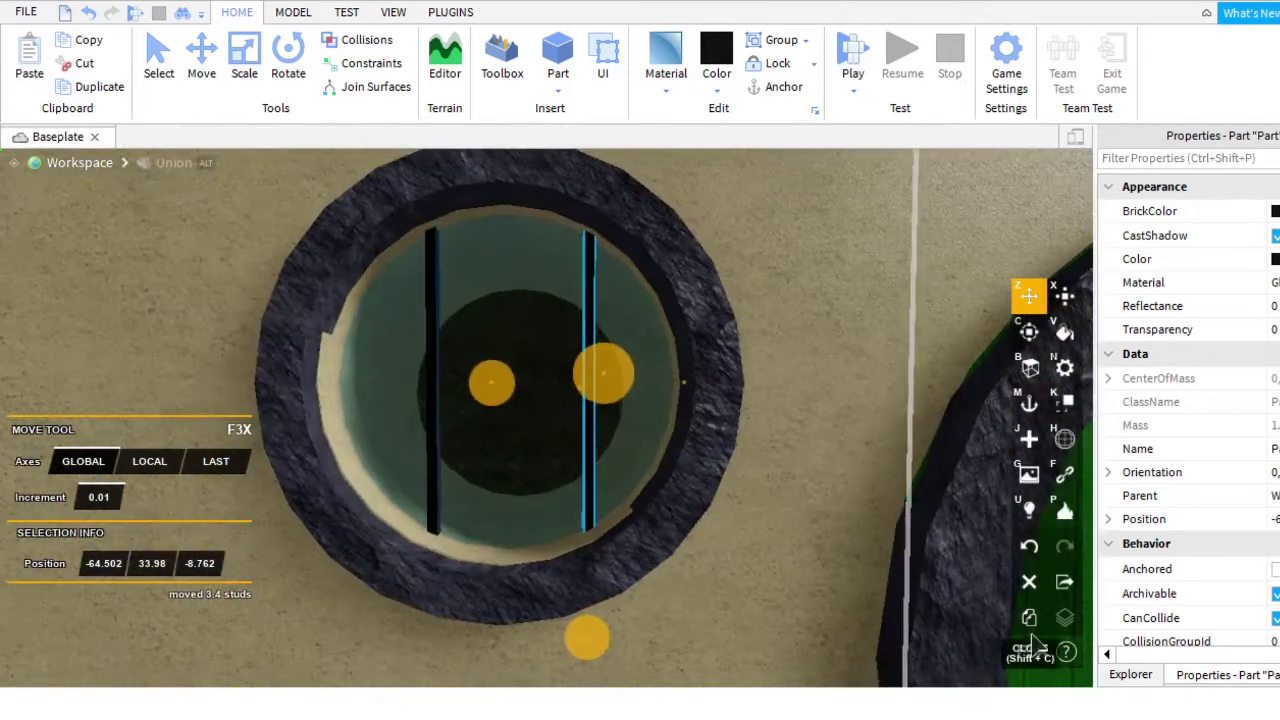
Clone the bar, rotate the copy to horizontal, and fit it across the lower window at about X -66.247, Y 32.05.
key(ctrl+r)
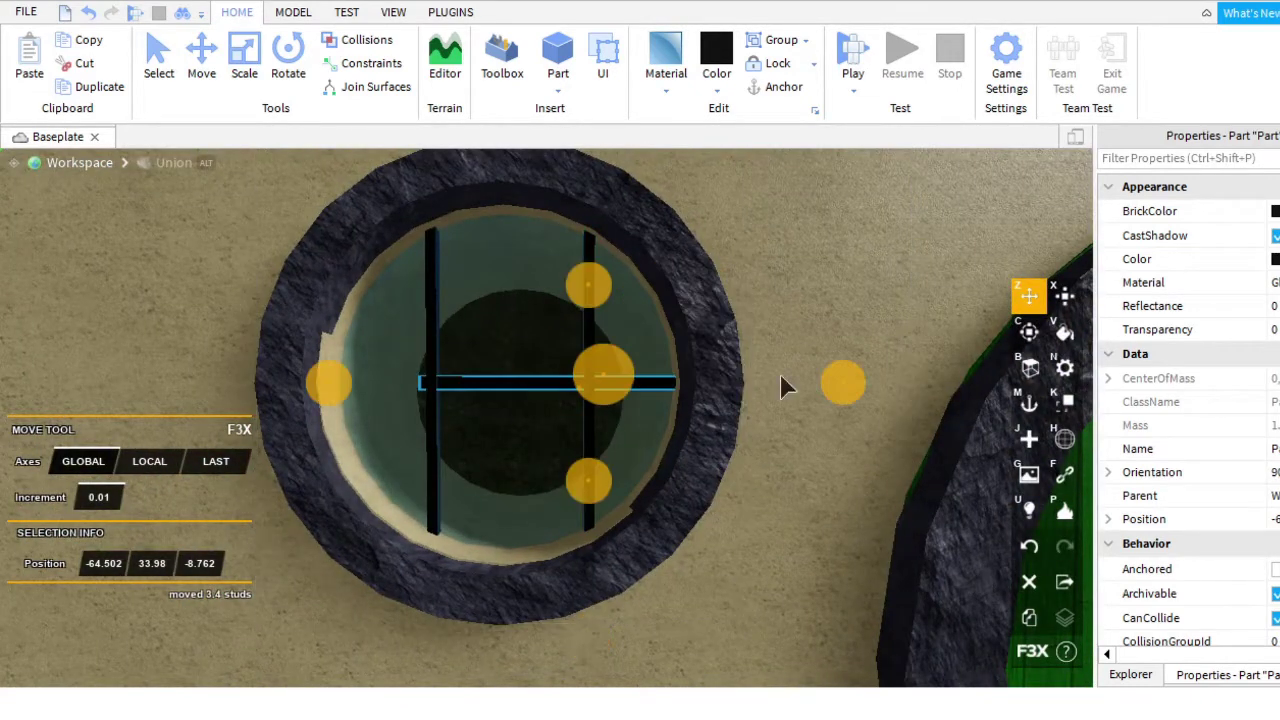
drag(506, 281, 533, 383)
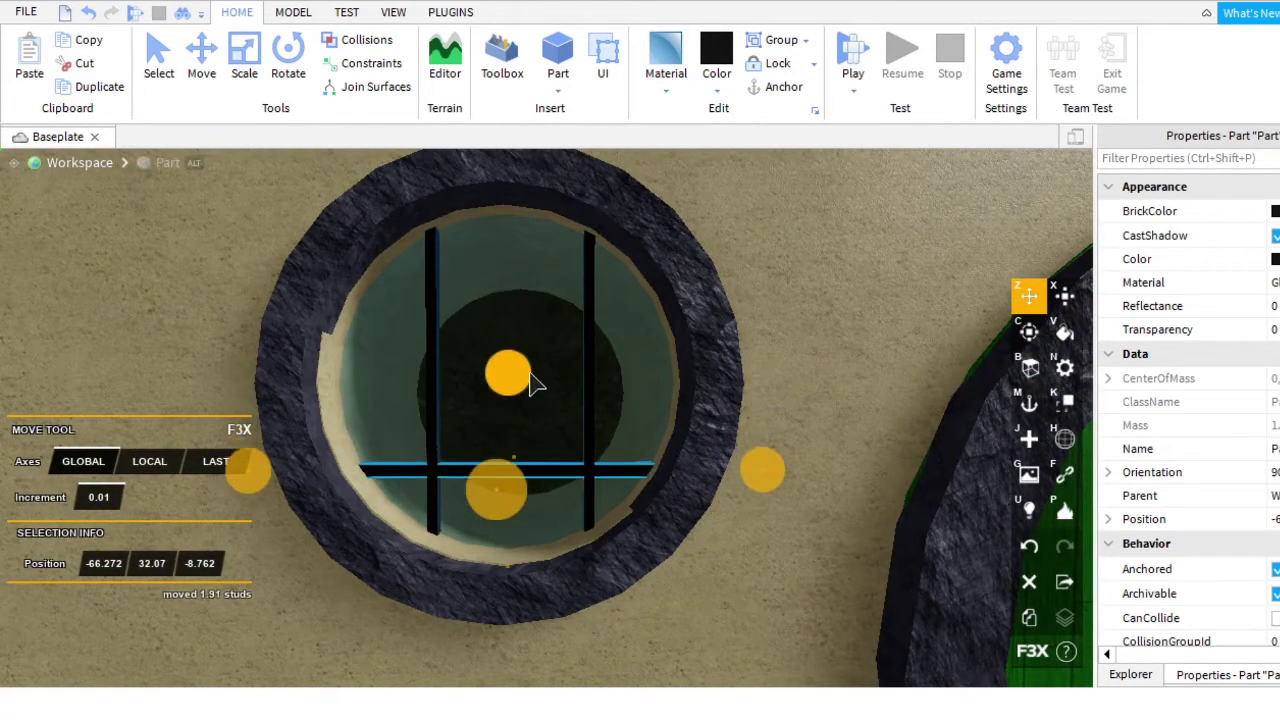
scroll(802, 479, up, 4)
scroll(802, 479, down, 3)
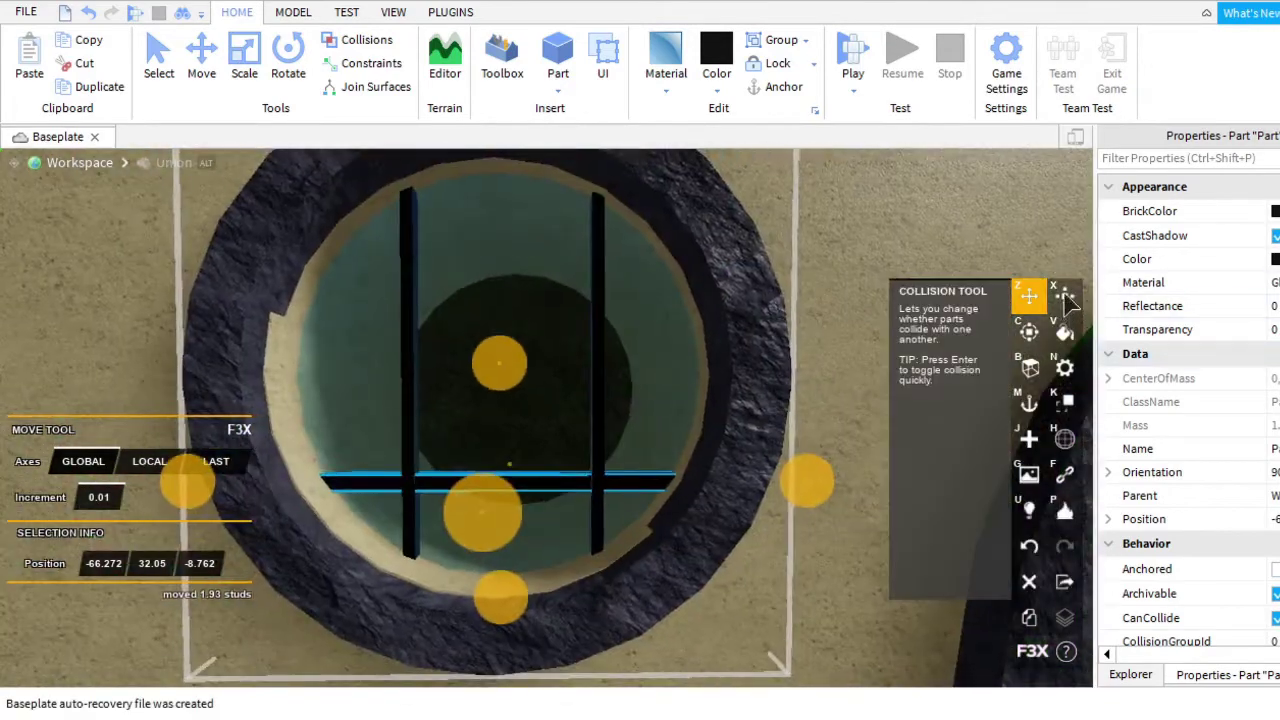
key(x)
scroll(600, 450, down, 3)
scroll(800, 480, up, 3)
key(z)
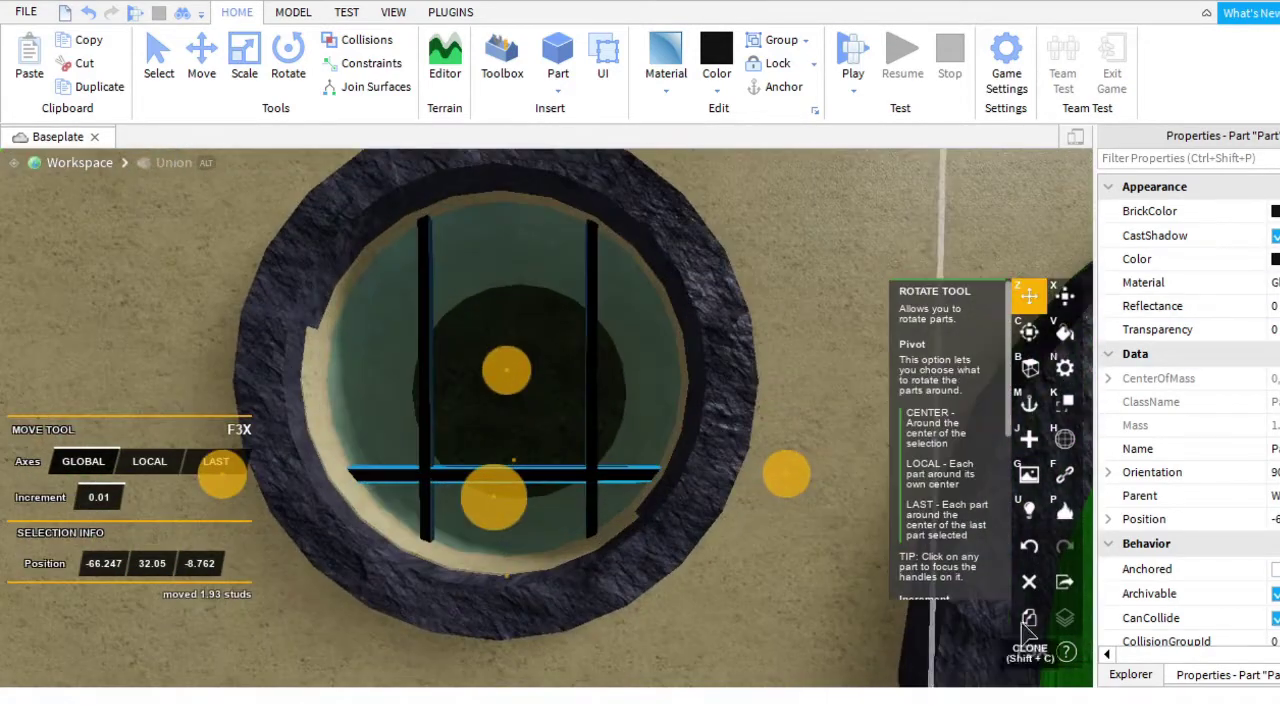
Clone the horizontal bar and move the copy up about 3.88 studs to Y 35.93.
drag(518, 333, 505, 180)
right_drag(505, 180, 674, 337)
scroll(763, 423, up, 3)
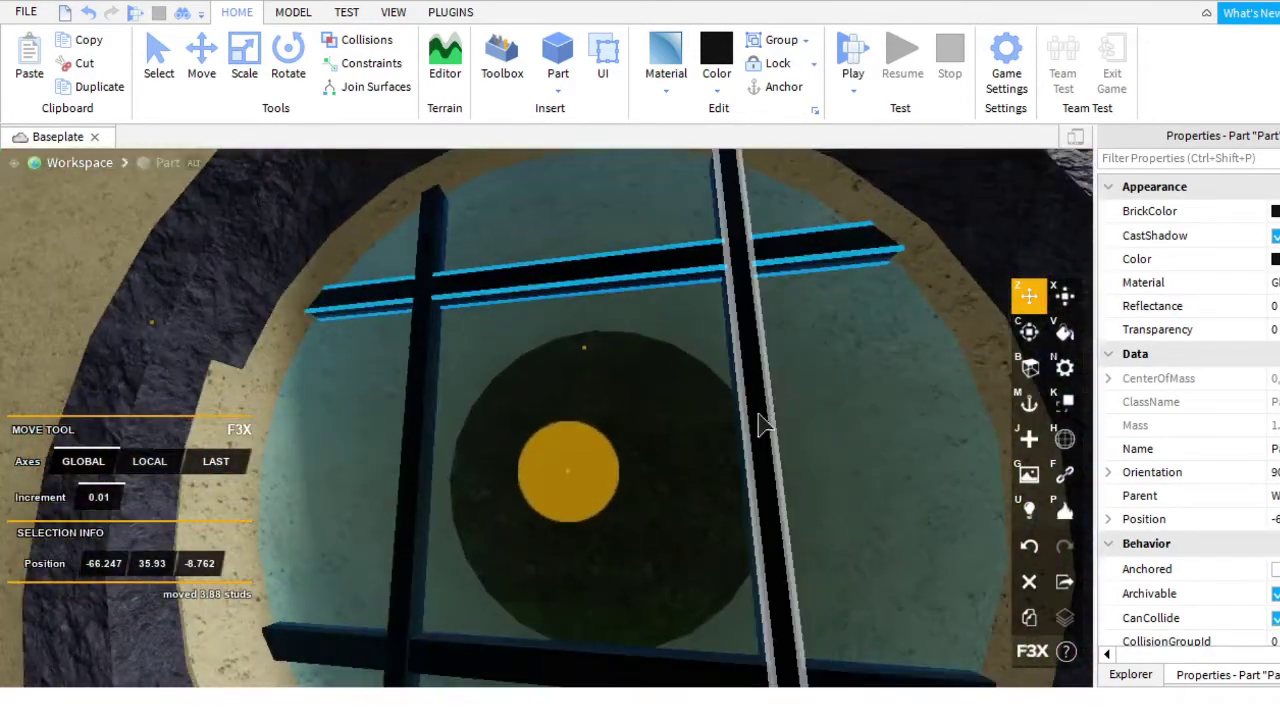
Select crossing bars of the window grid together and nudge them by about 0.1 studs, then deselect them.
shift+click(763, 423)
right_drag(763, 423, 543, 508)
click(610, 463)
shift+click(477, 457)
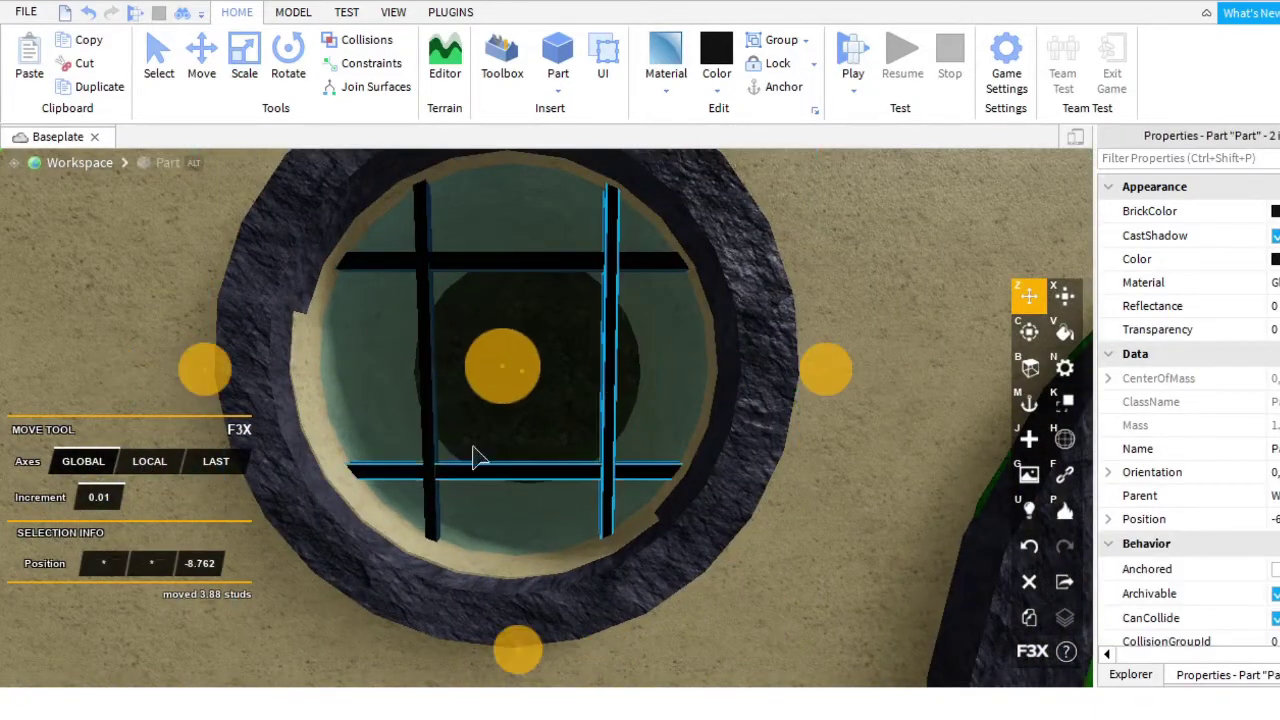
drag(494, 368, 490, 372)
mouse_move(490, 372)
right_down()
mouse_move(503, 297)
mouse_move(480, 366)
right_up()
drag(480, 366, 485, 373)
right_drag(487, 375, 603, 620)
click(640, 600)
scroll(534, 557, down, 5)
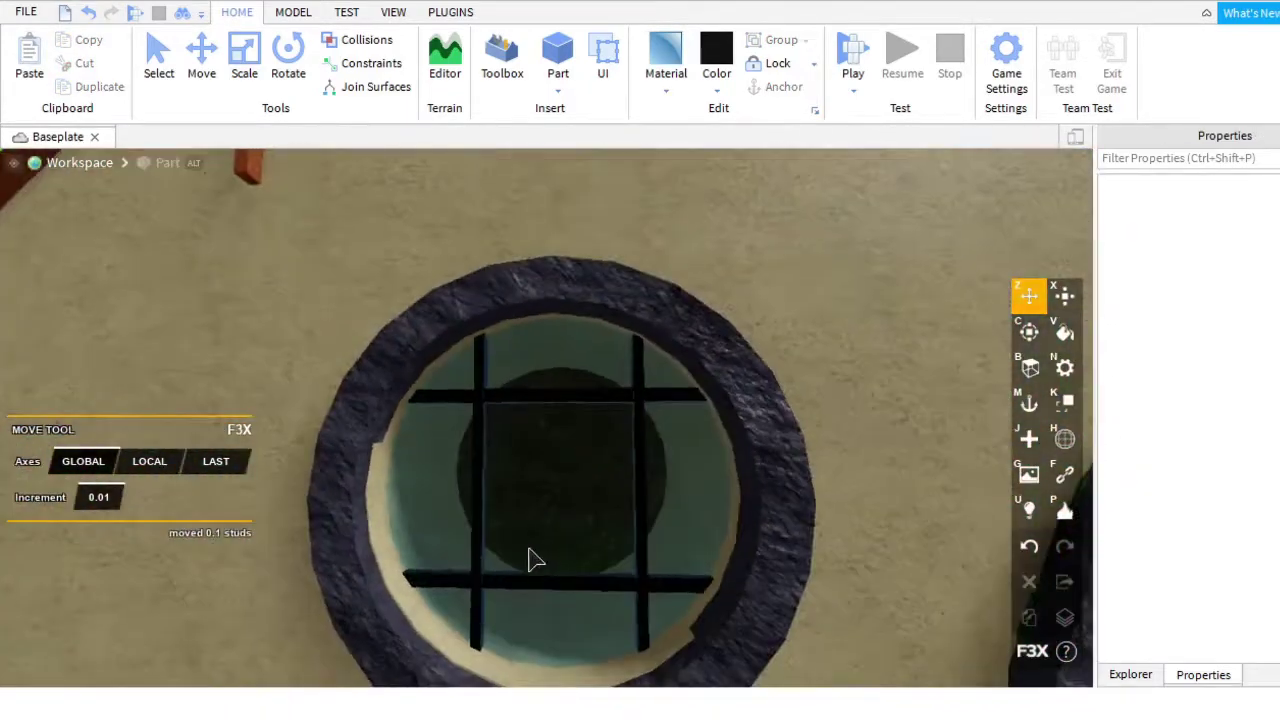
Clone the left vertical bar, shorten the copy, and center it above the upper crossbar at X -66.202, Y 36.74.
click(551, 509)
scroll(520, 440, up, 1)
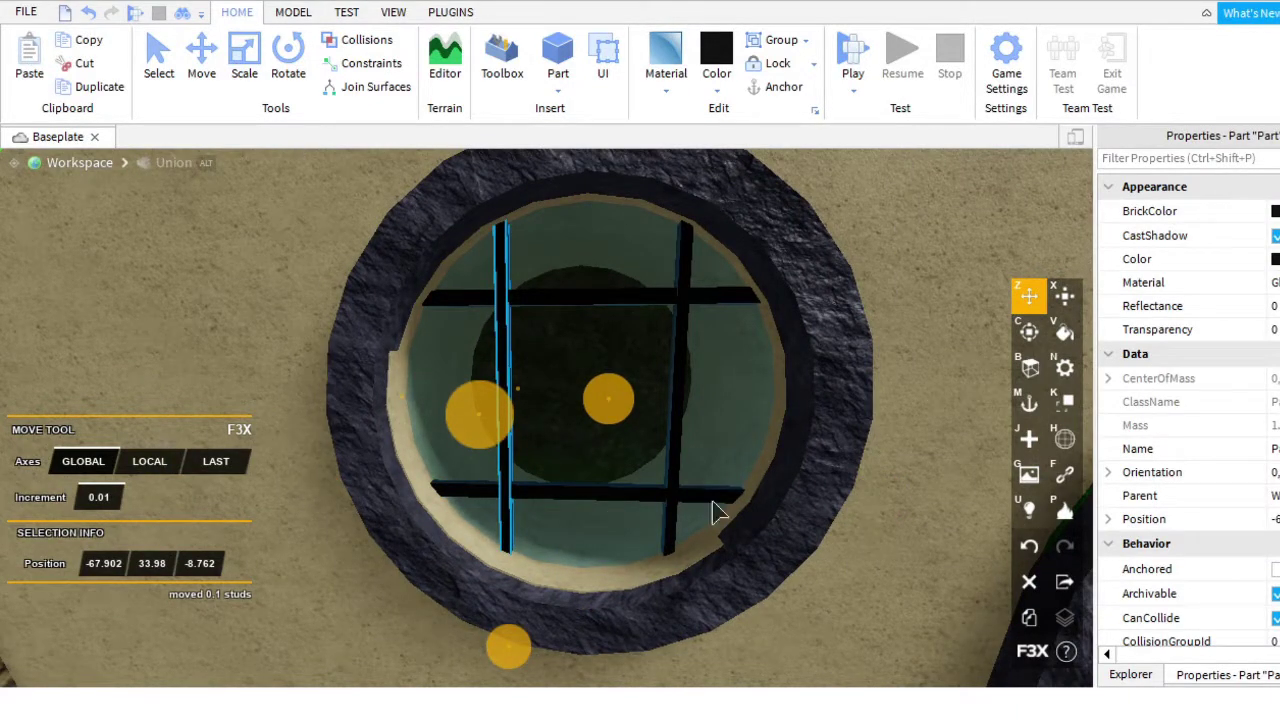
click(1065, 296)
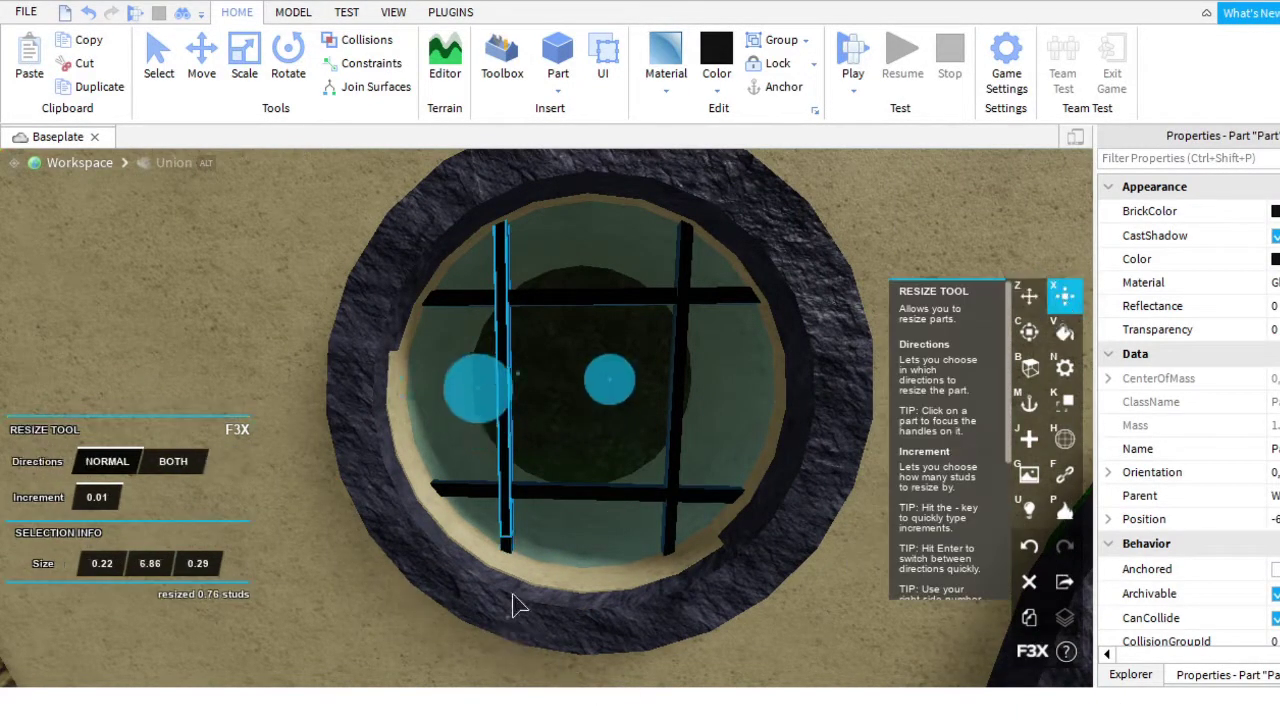
click(1029, 296)
drag(600, 245, 700, 258)
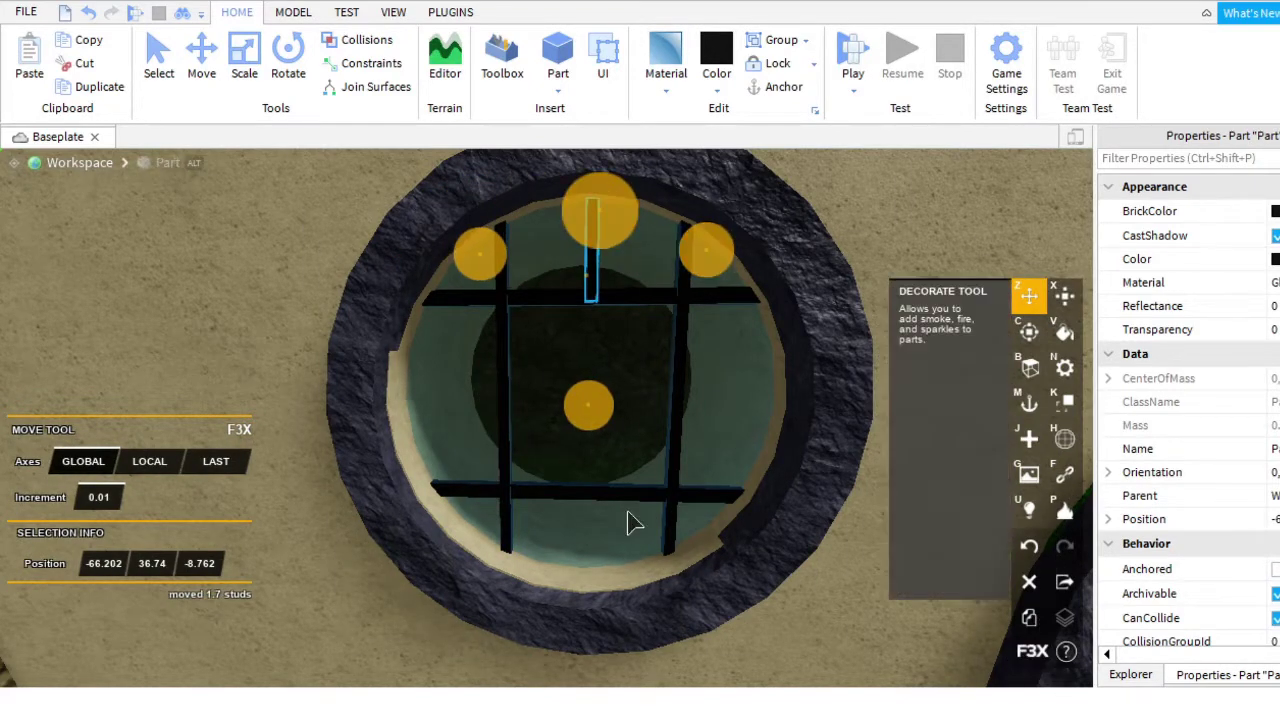
Clone the short bar and move the copy down about 5.6 studs, below the lower crossbar at Y 31.14.
drag(595, 413, 580, 662)
scroll(600, 643, down, 3)
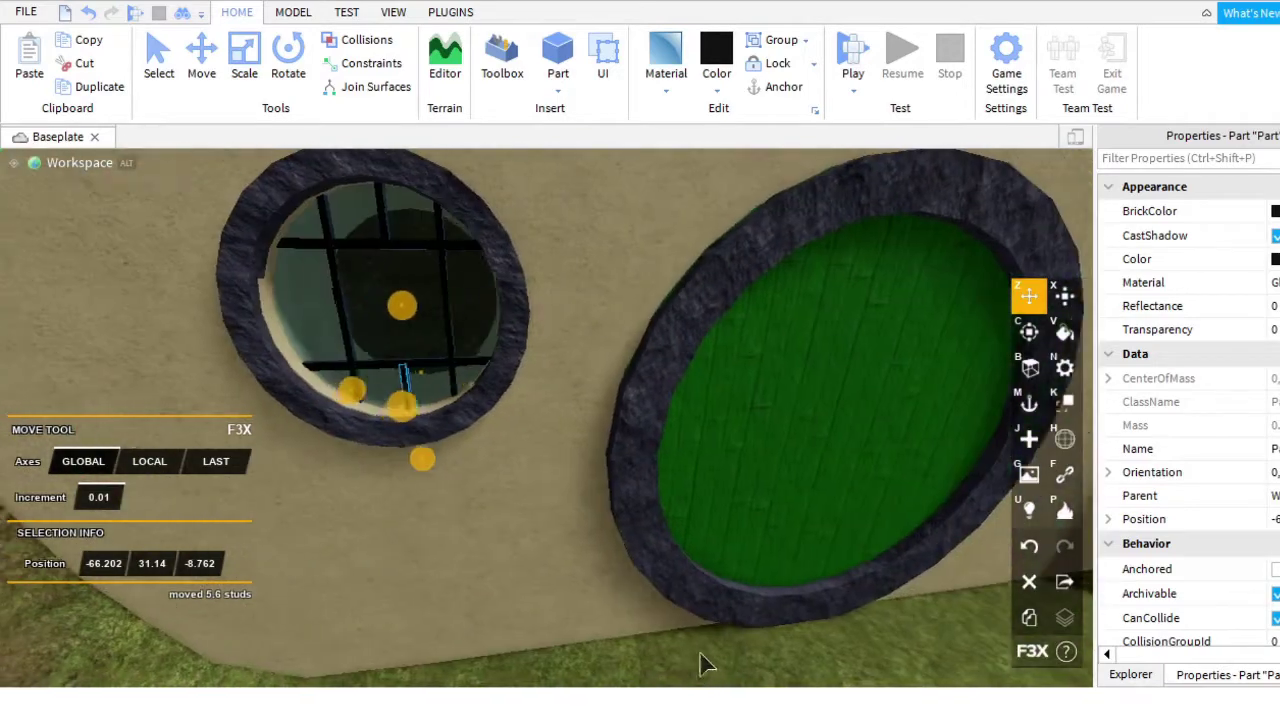
click(657, 606)
Clone the right vertical bar, center the copy in the window grid, and shorten it to fit between the crossbars.
scroll(600, 451, up, 5)
click(600, 451)
scroll(800, 500, down, 2)
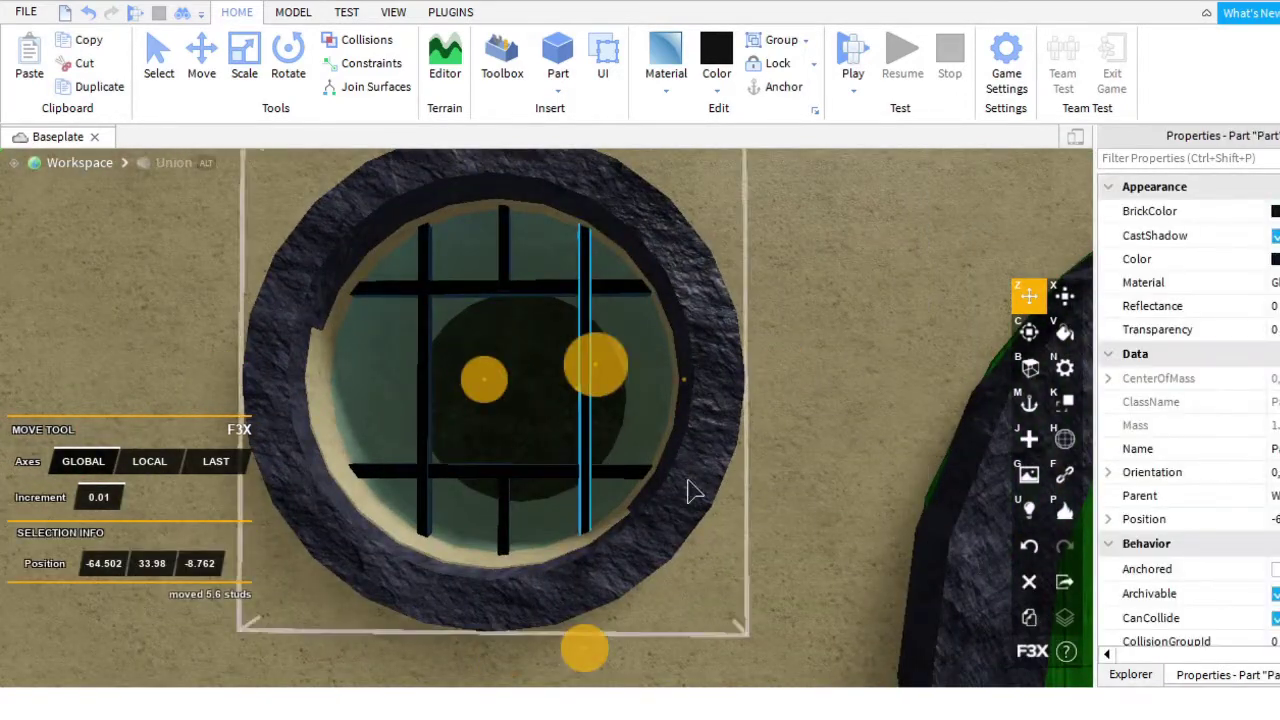
key(x)
scroll(530, 257, up, 2)
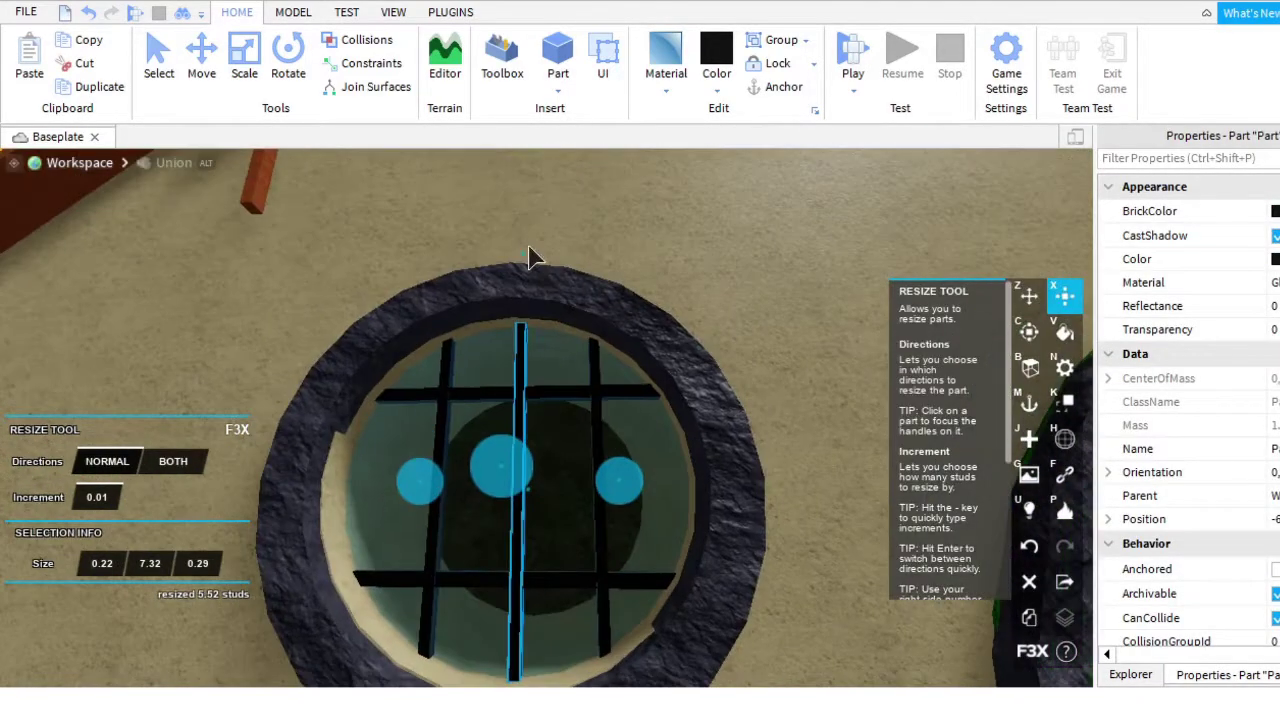
drag(530, 338, 512, 484)
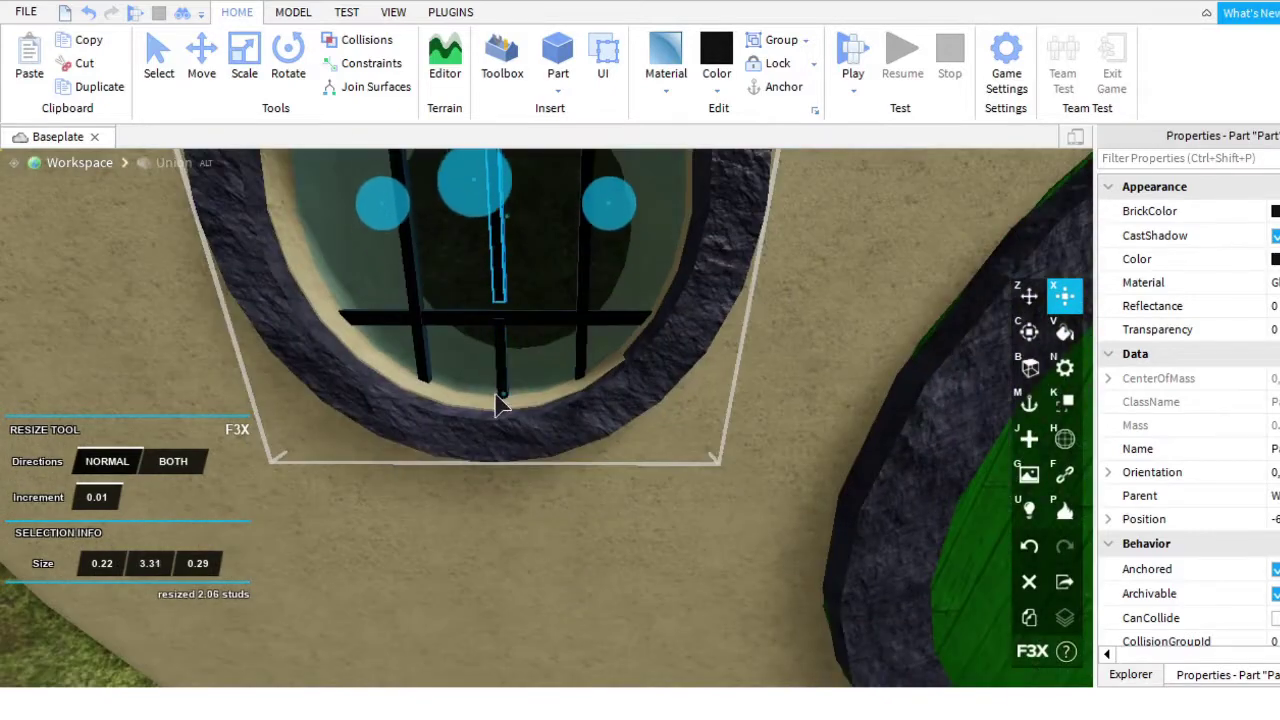
right_drag(500, 405, 571, 286)
scroll(585, 320, up, 3)
Rotate the center bar into a diagonal between the grid's inner corners and lengthen it to 4.92 studs.
key(c)
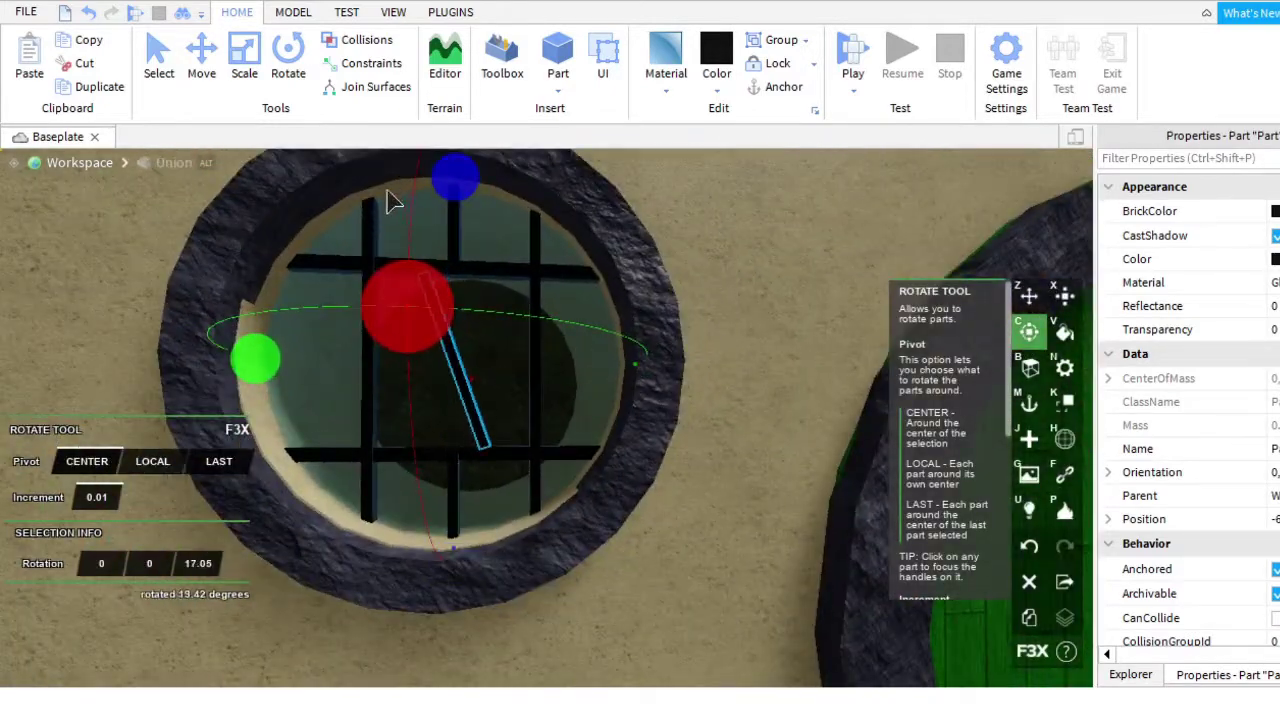
drag(393, 201, 301, 198)
key(x)
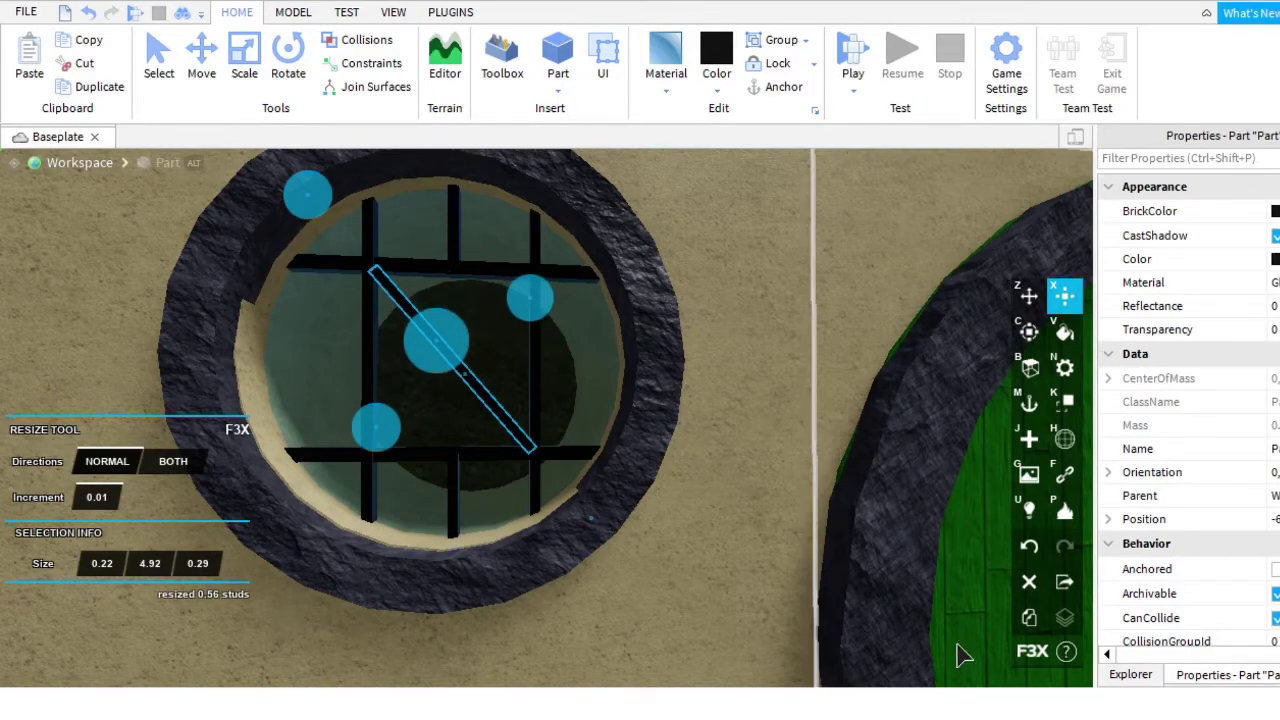
Clone the diagonal bar and rotate the copy the opposite way to form an X inside the grid, then deselect it.
scroll(755, 497, up, 5)
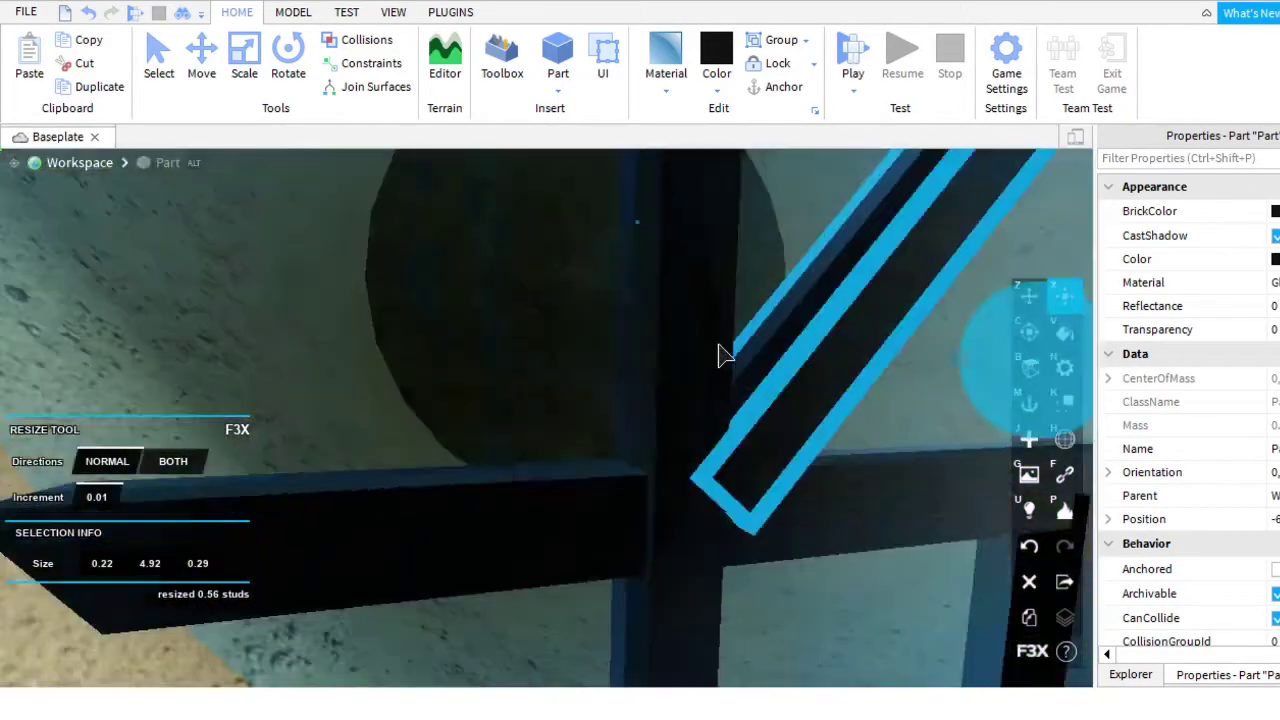
scroll(720, 354, down, 6)
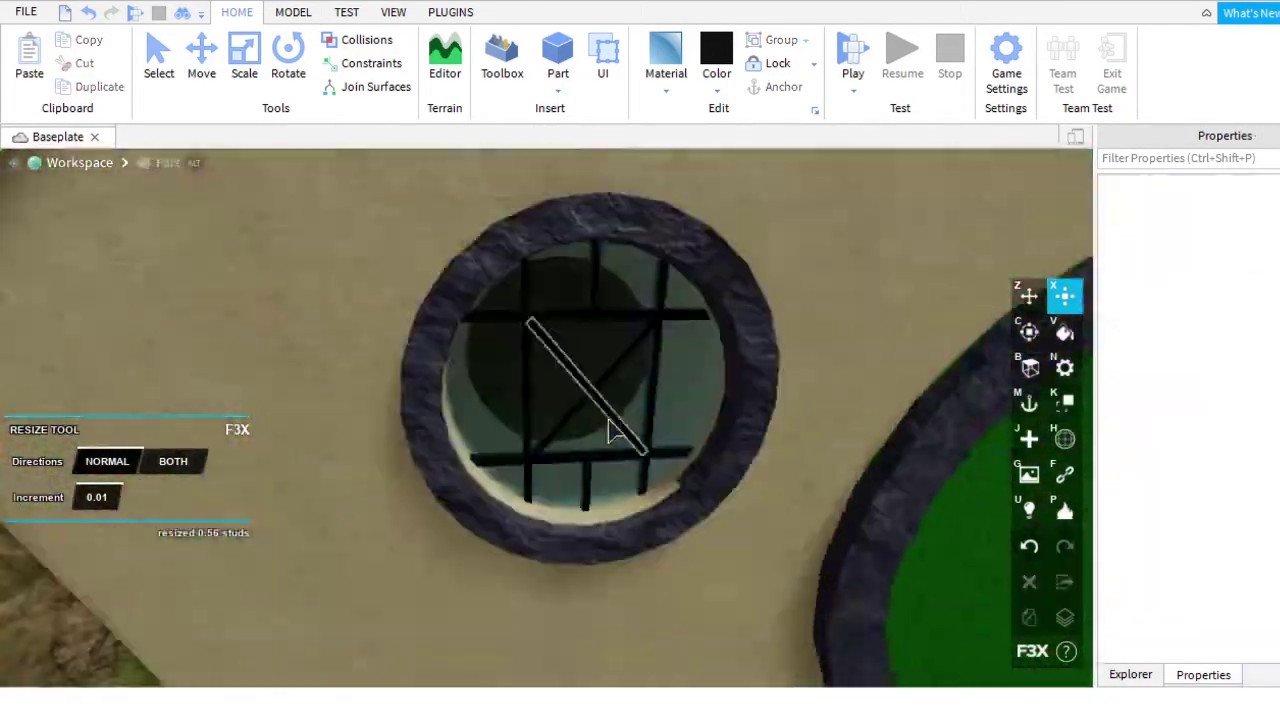
scroll(615, 430, up, 3)
scroll(626, 477, down, 2)
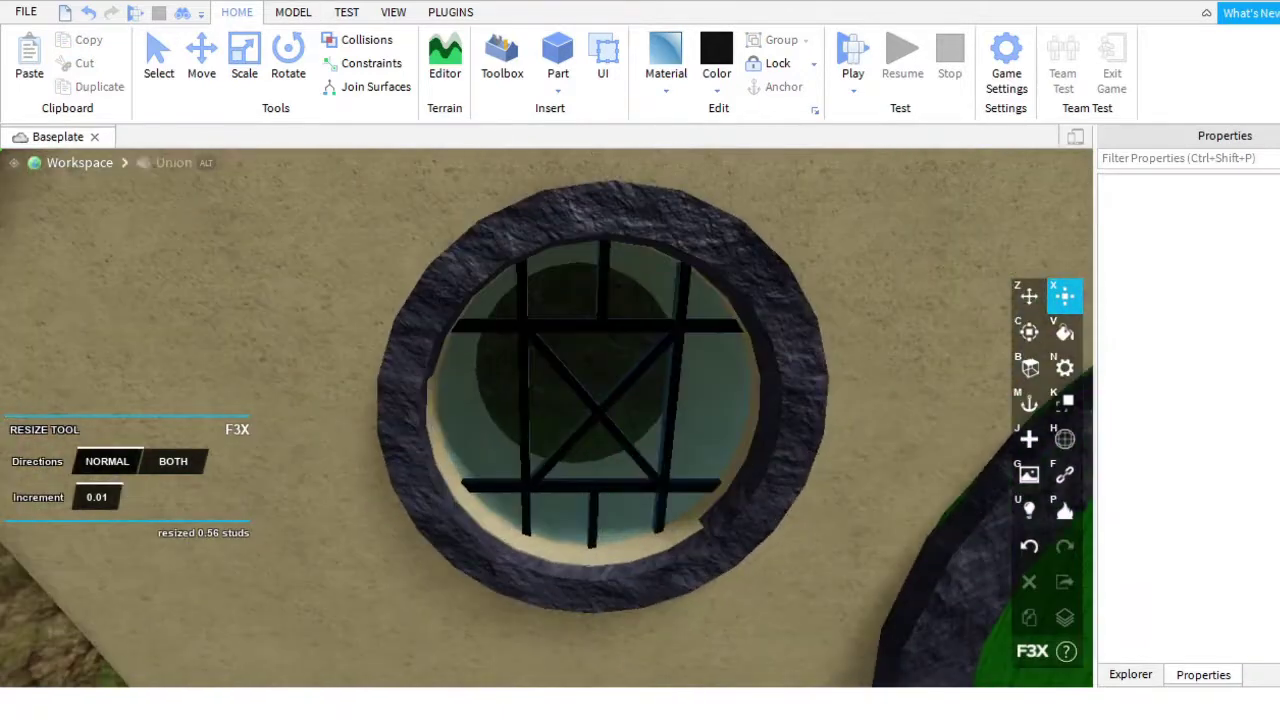
Clone the short bar above the upper crossbar, turn the copy horizontal, and move it beside the left vertical bar at X -68.902, Y 33.98.
click(600, 310)
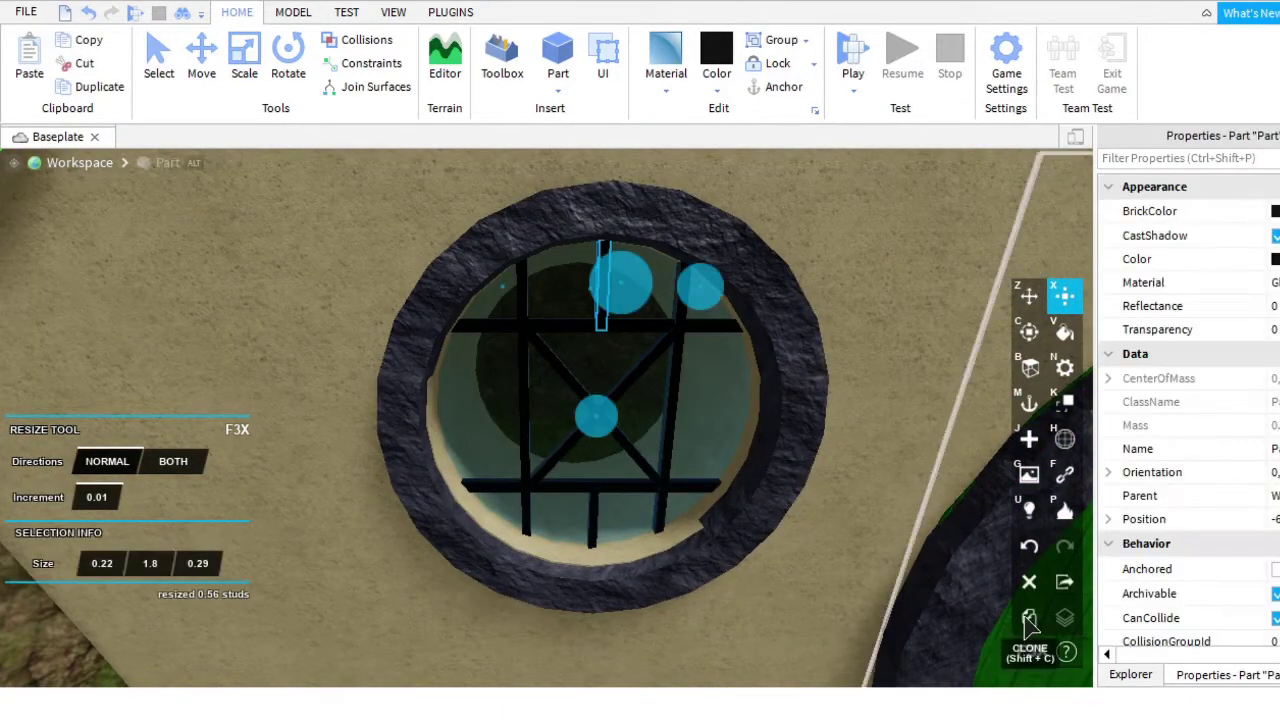
click(1029, 295)
drag(593, 416, 617, 535)
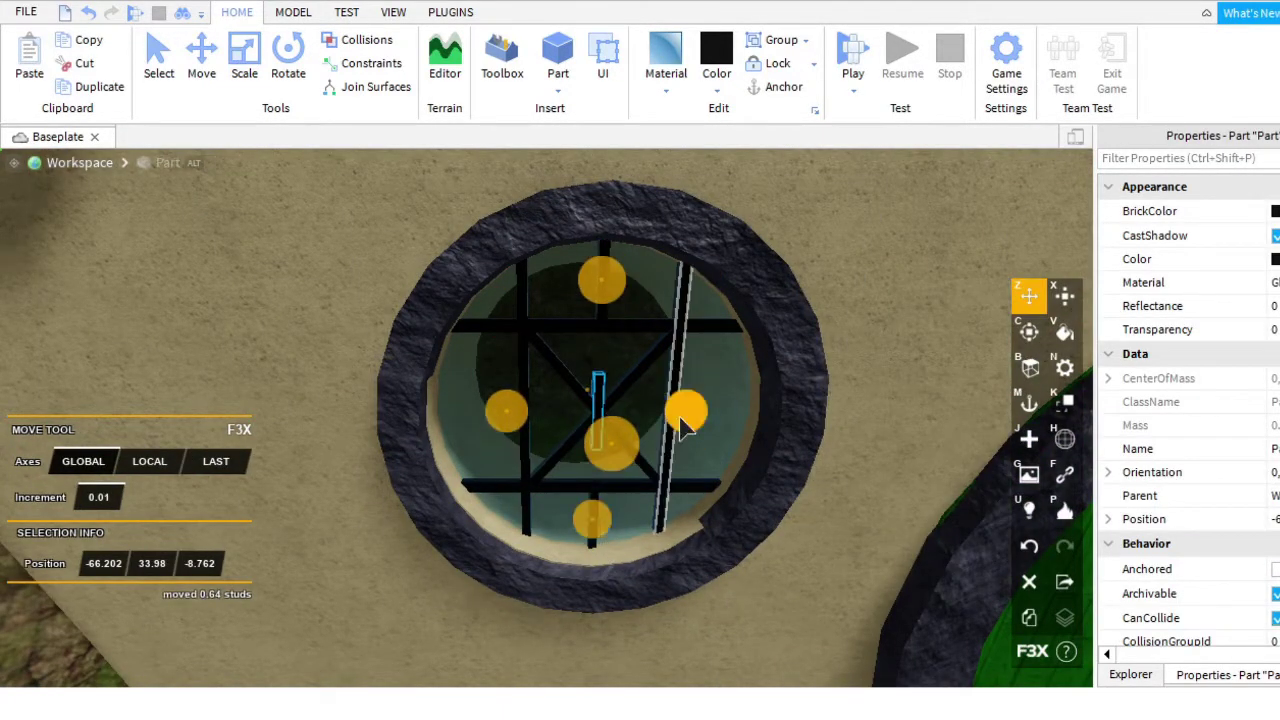
scroll(557, 420, up, 10)
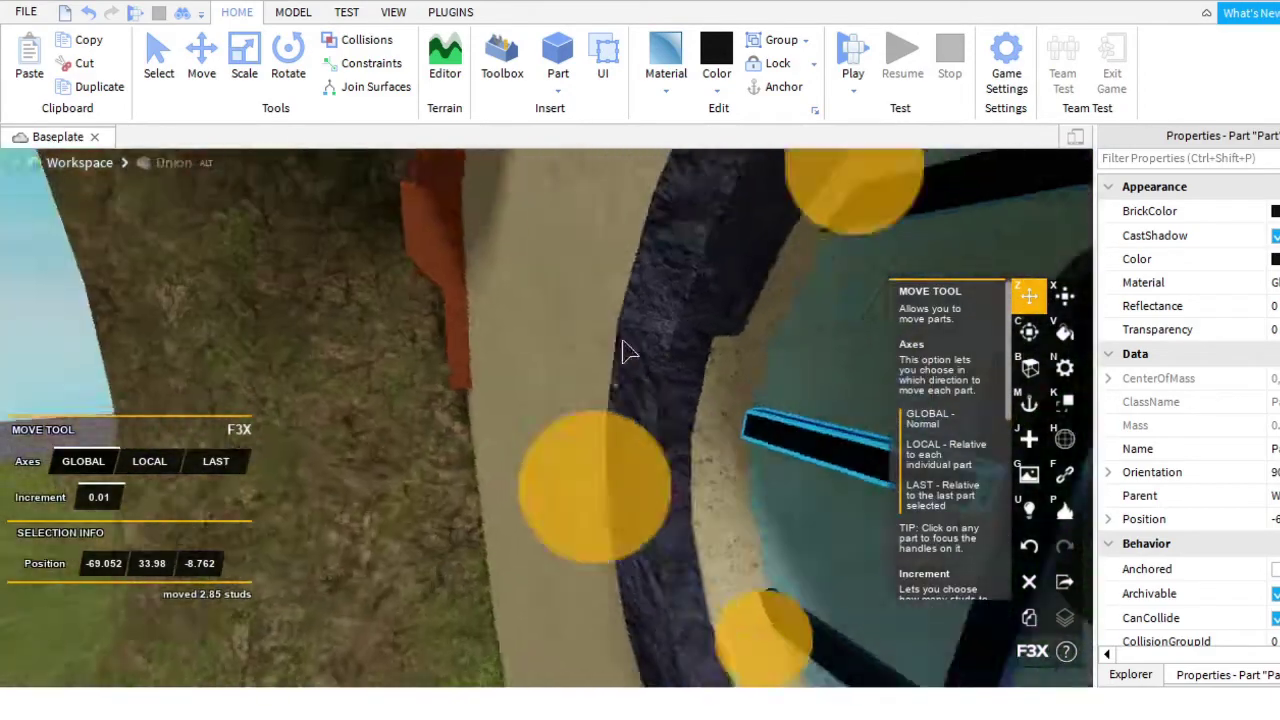
key(f)
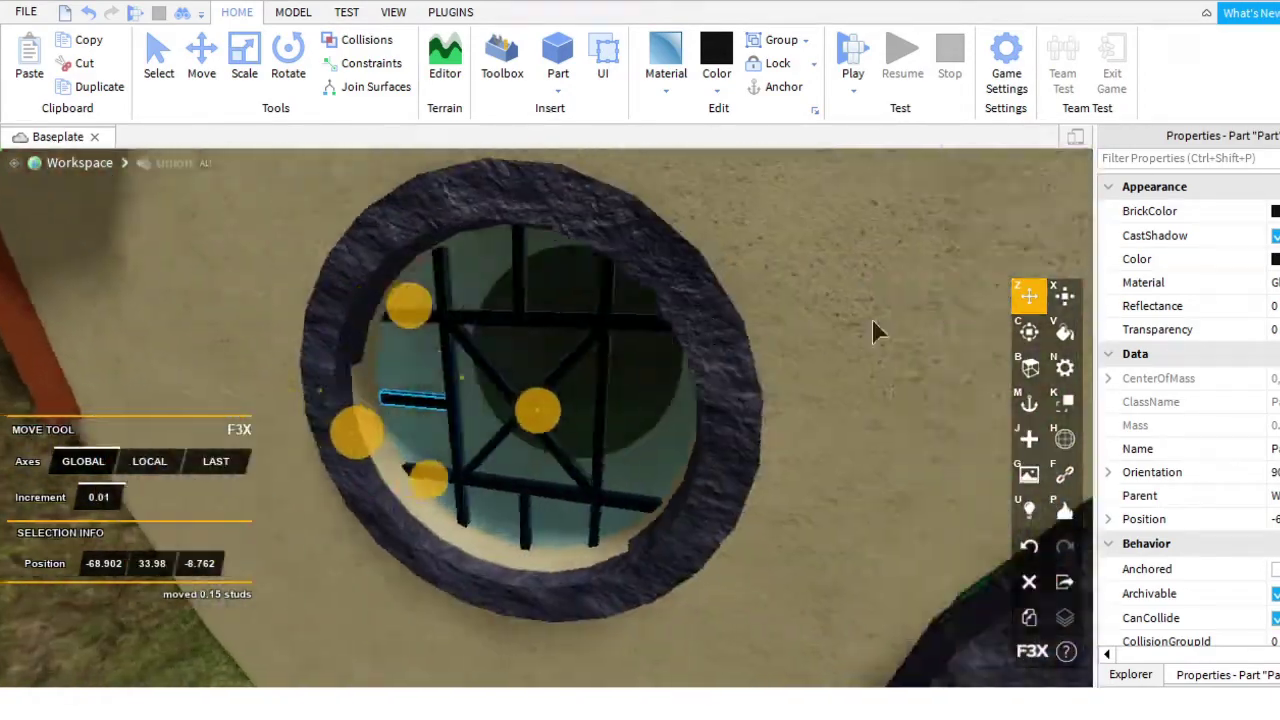
Lengthen the short horizontal bar by 0.22 studs to 2.02 studs and adjust its height.
key(x)
scroll(640, 472, down, 5)
drag(503, 449, 451, 449)
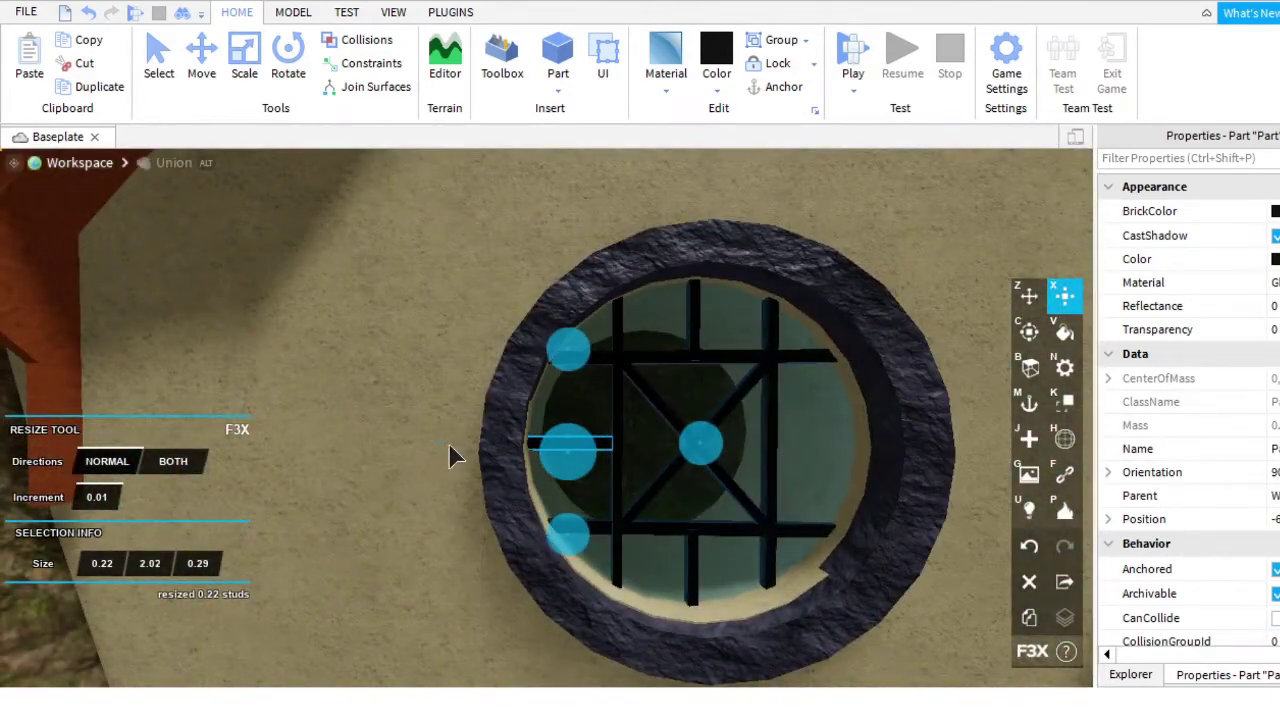
scroll(866, 330, up, 2)
click(1028, 300)
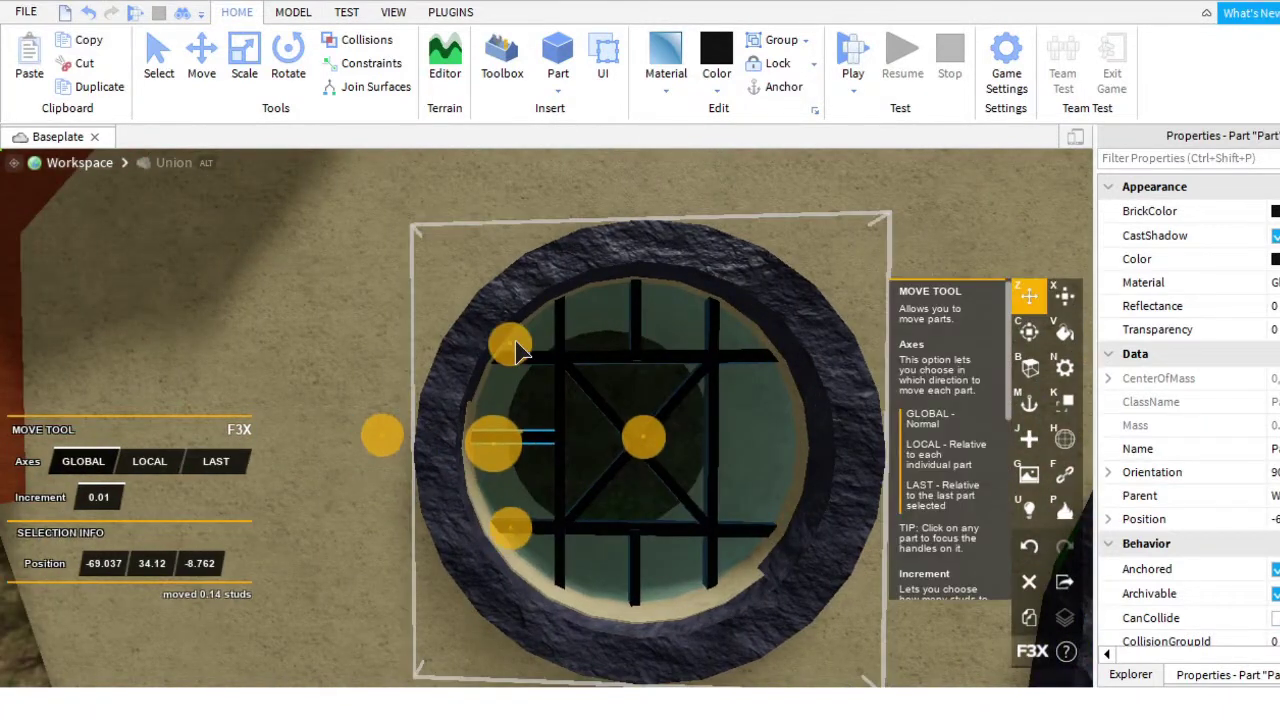
Clone the short horizontal bar and move the copy 5.57 studs to the opposite side of the grid at X -63.427, Y 34.
drag(518, 350, 677, 455)
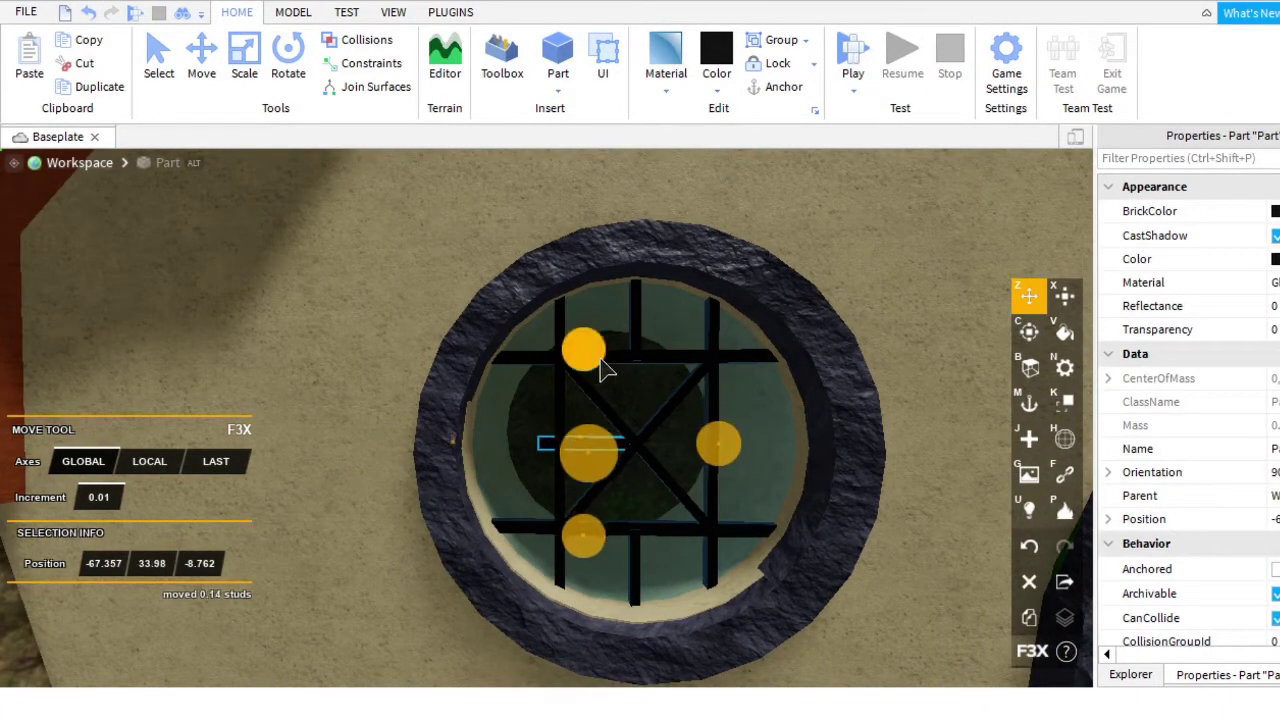
key(d)
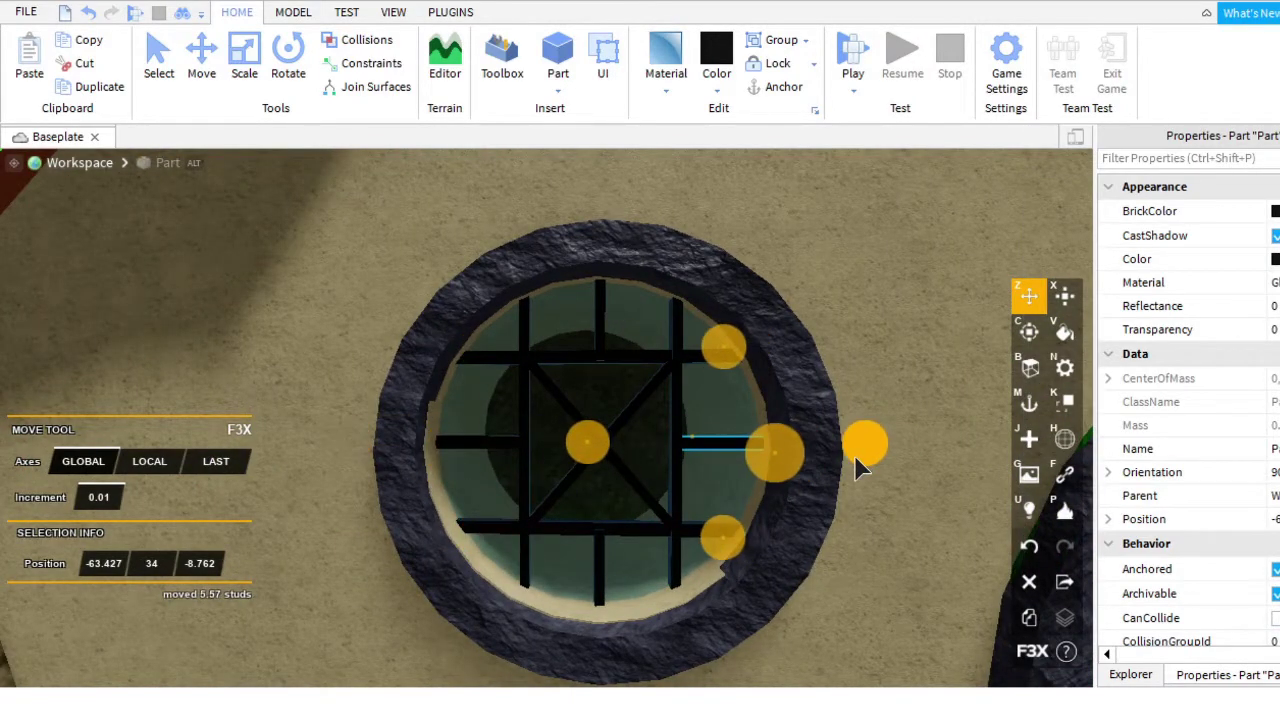
scroll(854, 454, down, 5)
scroll(789, 537, up, 4)
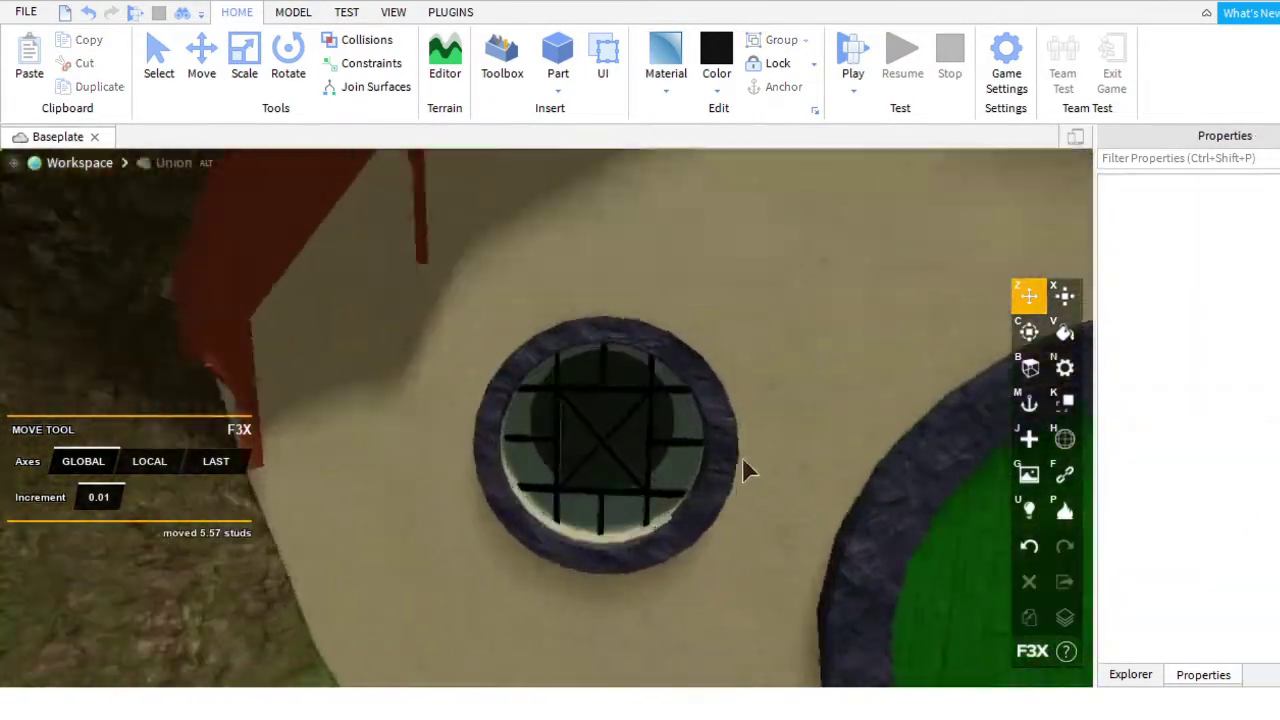
Select all the bars of the left window's grid together and nudge them 0.15 studs.
scroll(700, 420, up, 2)
click(645, 382)
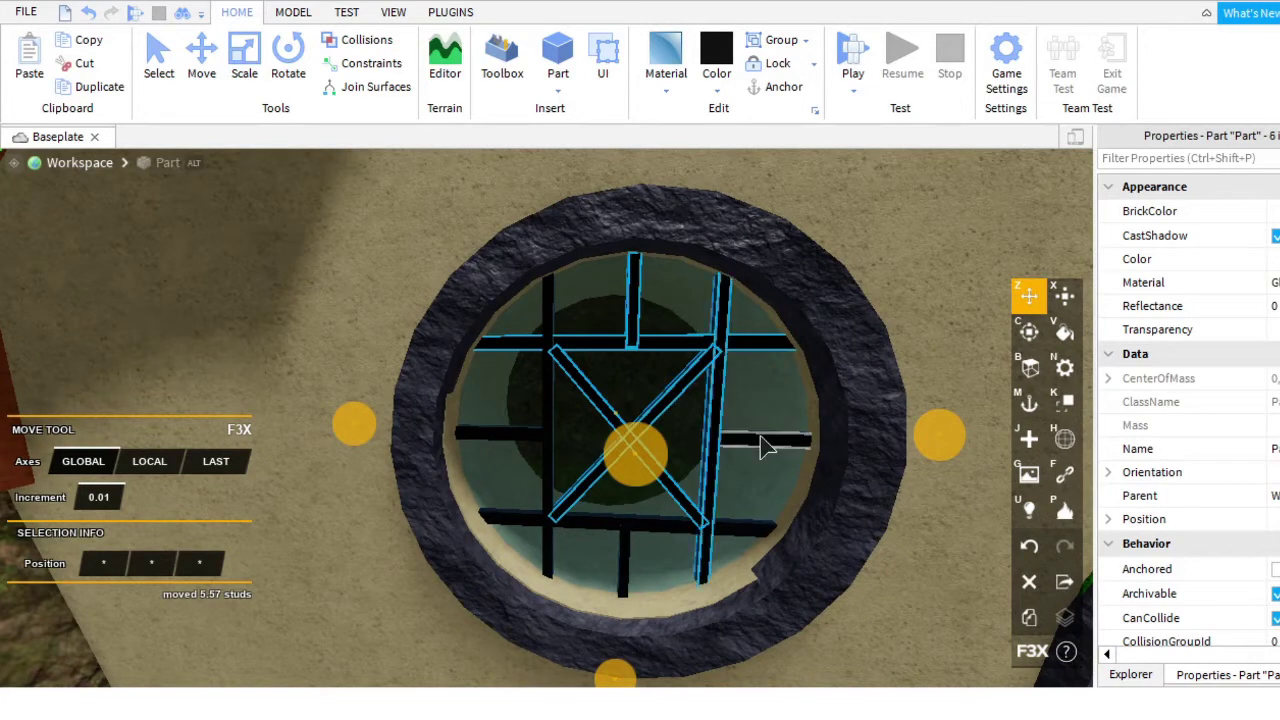
click(626, 570)
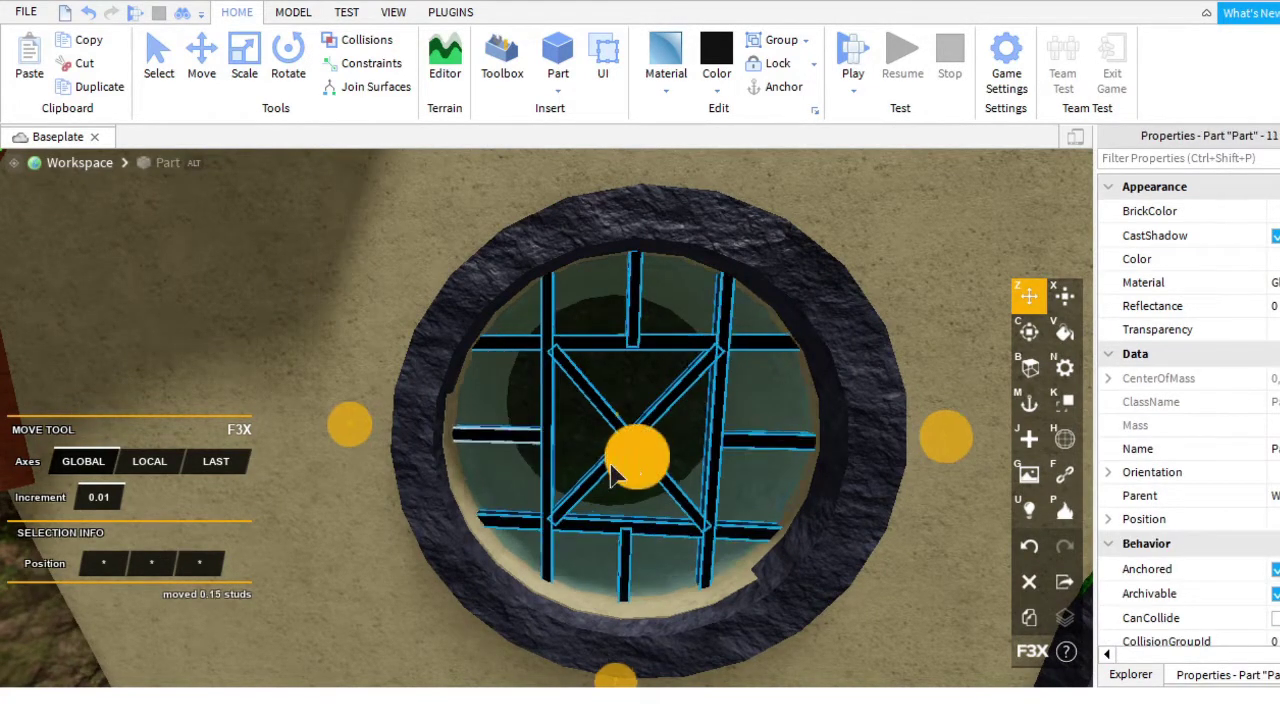
Clone the selected window bars and move the copies 37.75 studs across into the window on the door's other side, then deselect them.
scroll(749, 449, down, 4)
drag(749, 449, 783, 492)
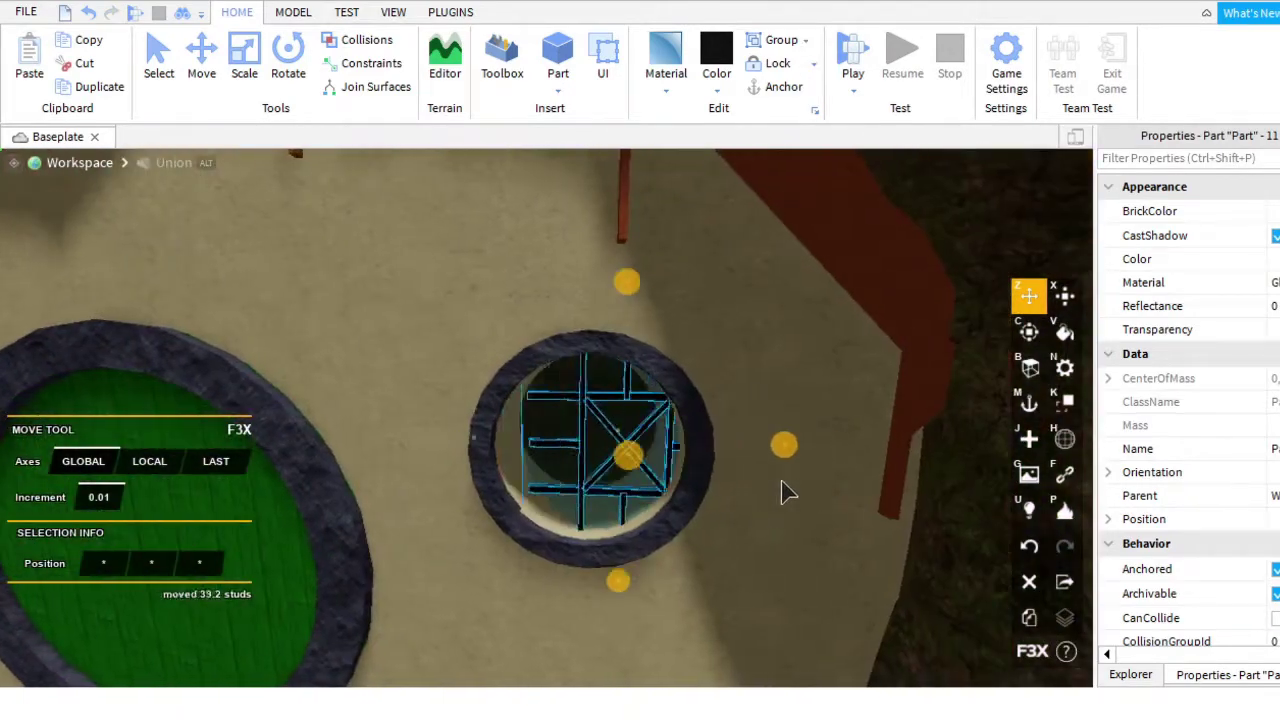
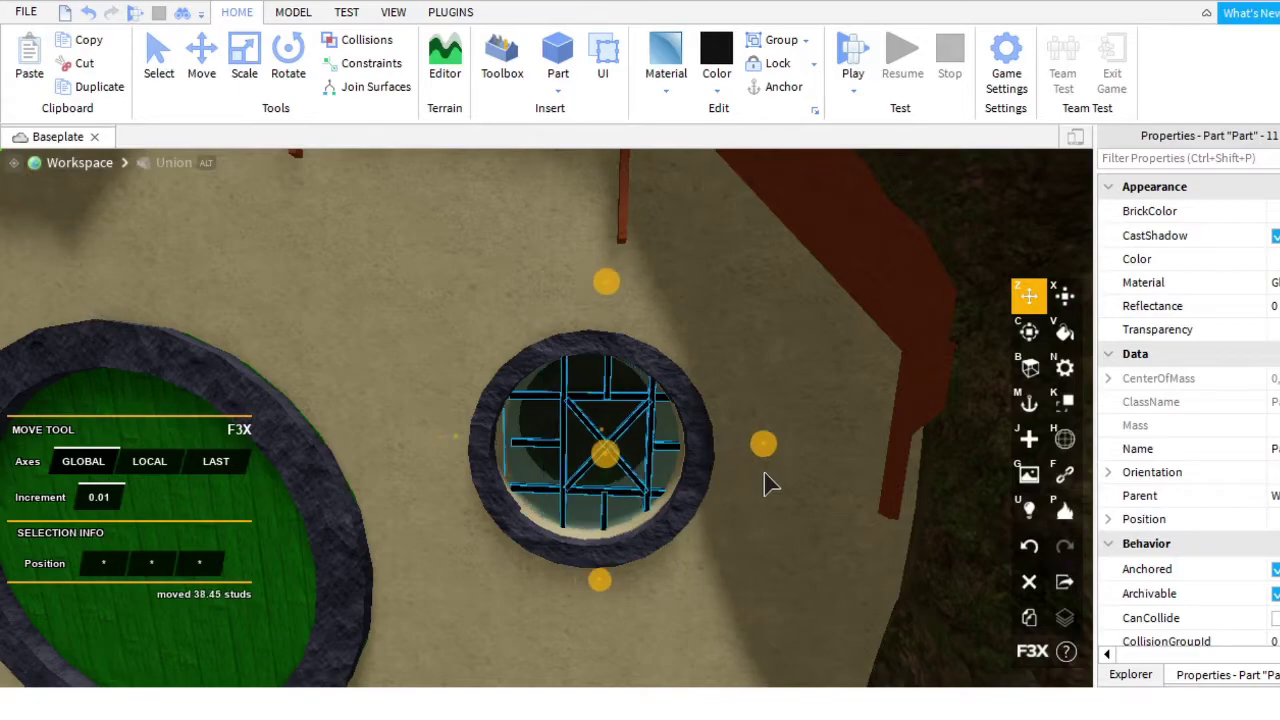
scroll(752, 429, down, 5)
click(623, 457)
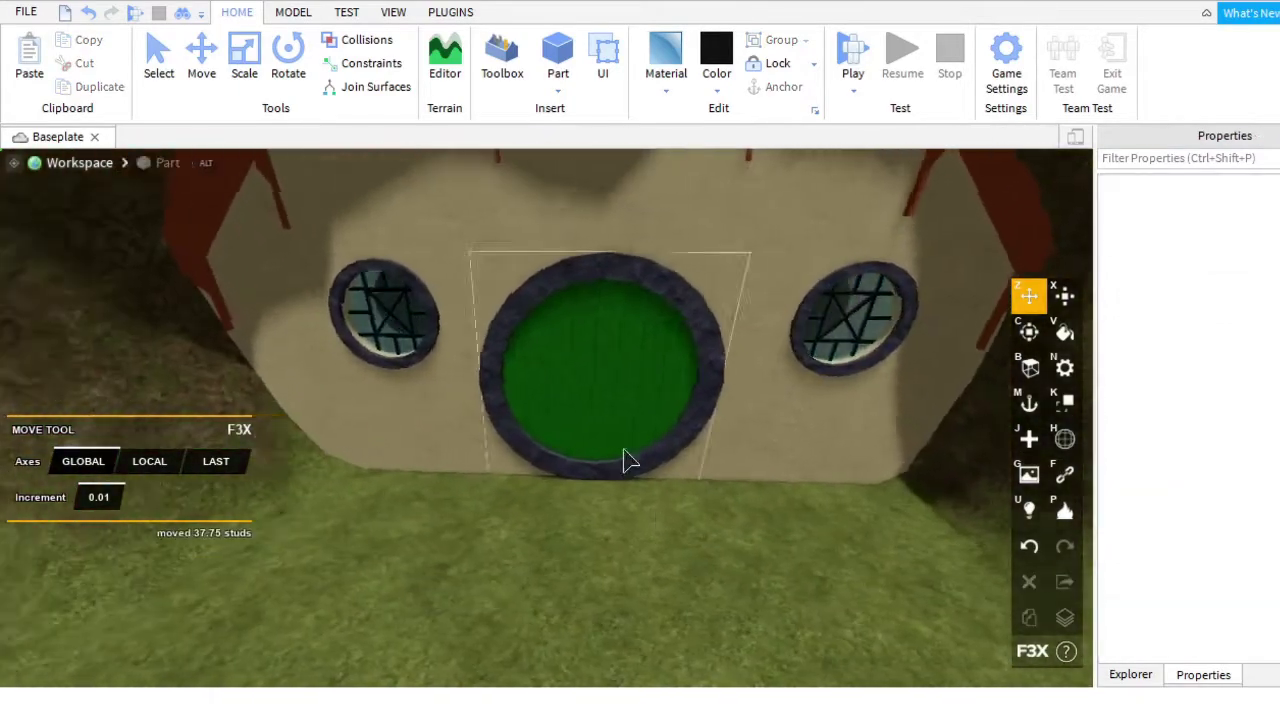
Insert a cylinder on the grass before the door, resize it to 0.56 × 0.77 × 0.77 studs, and color it golden yellow.
scroll(646, 377, up, 6)
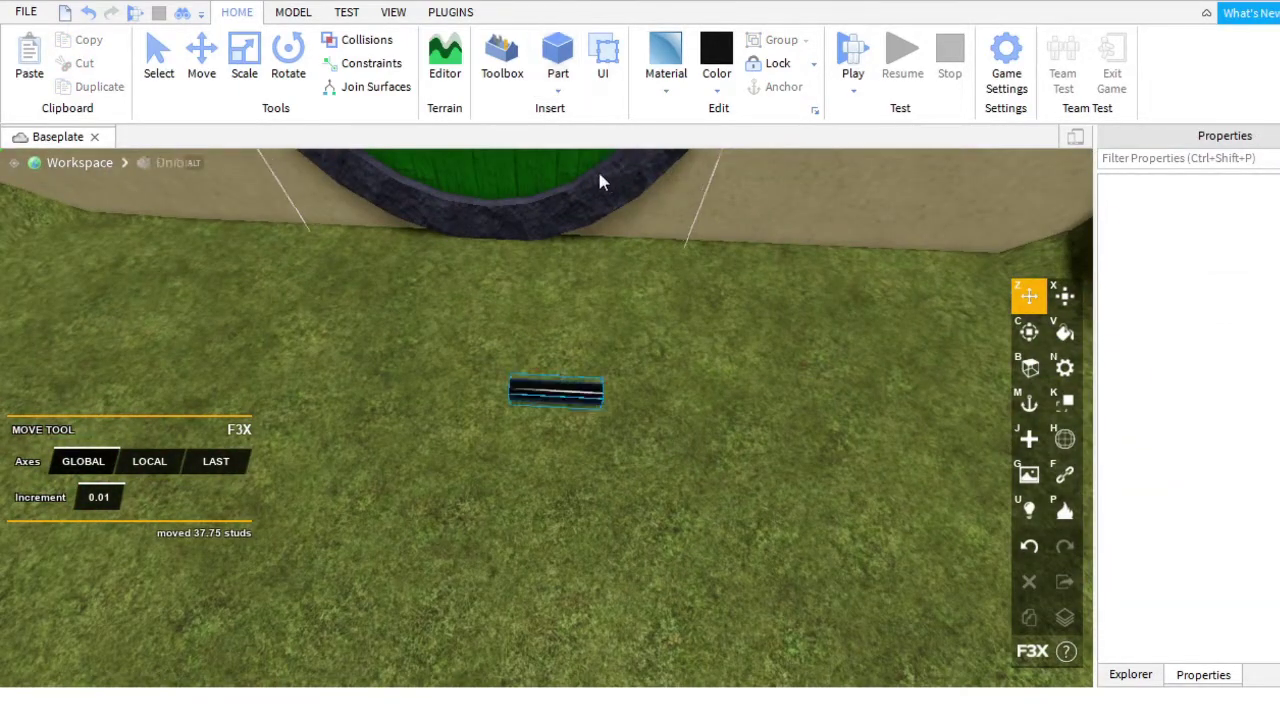
scroll(600, 182, up, 5)
key(x)
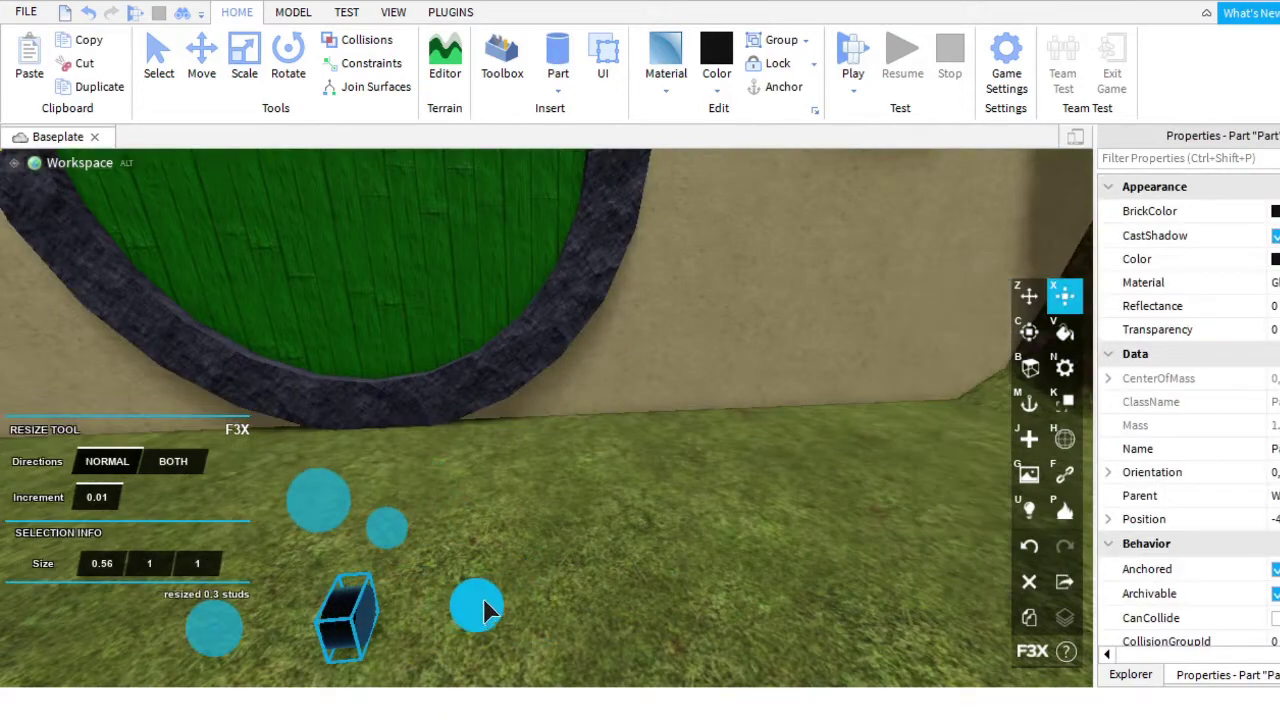
key(f)
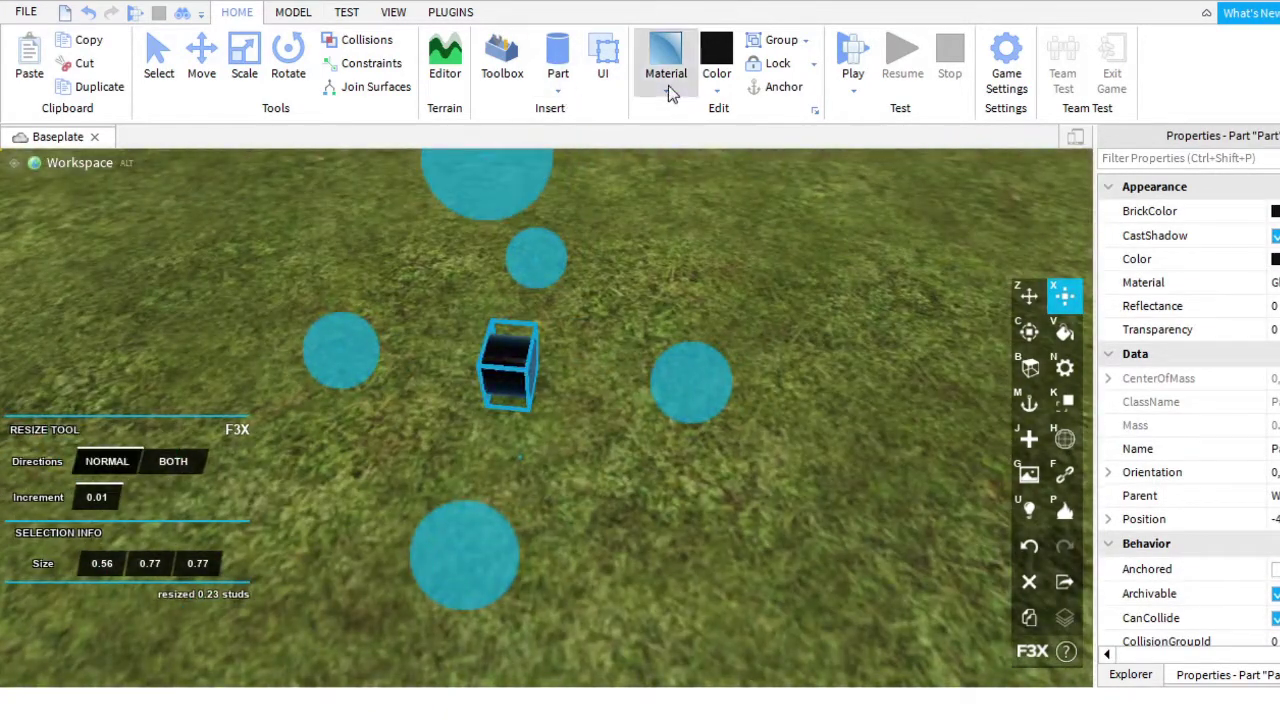
scroll(700, 490, down, 5)
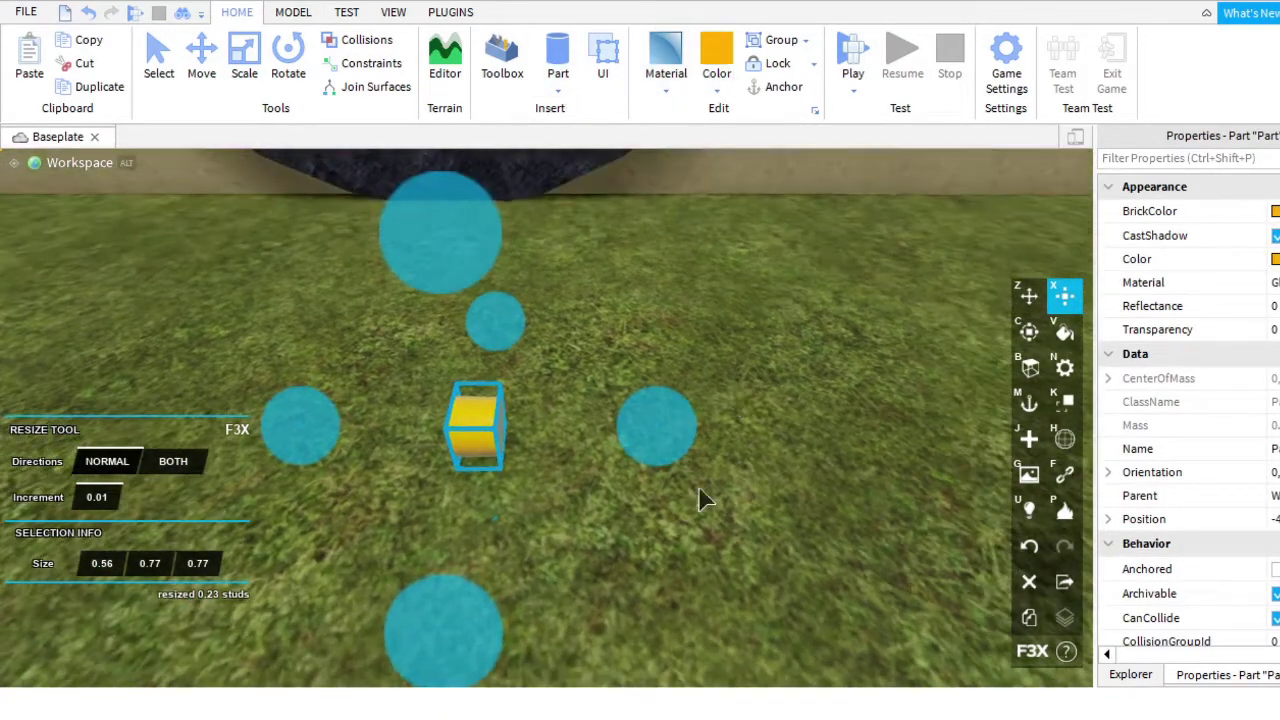
Insert a golden yellow ball, shrink it by 3.28 studs, and place it against the end of the small cylinder.
scroll(883, 551, up, 3)
scroll(760, 320, down, 2)
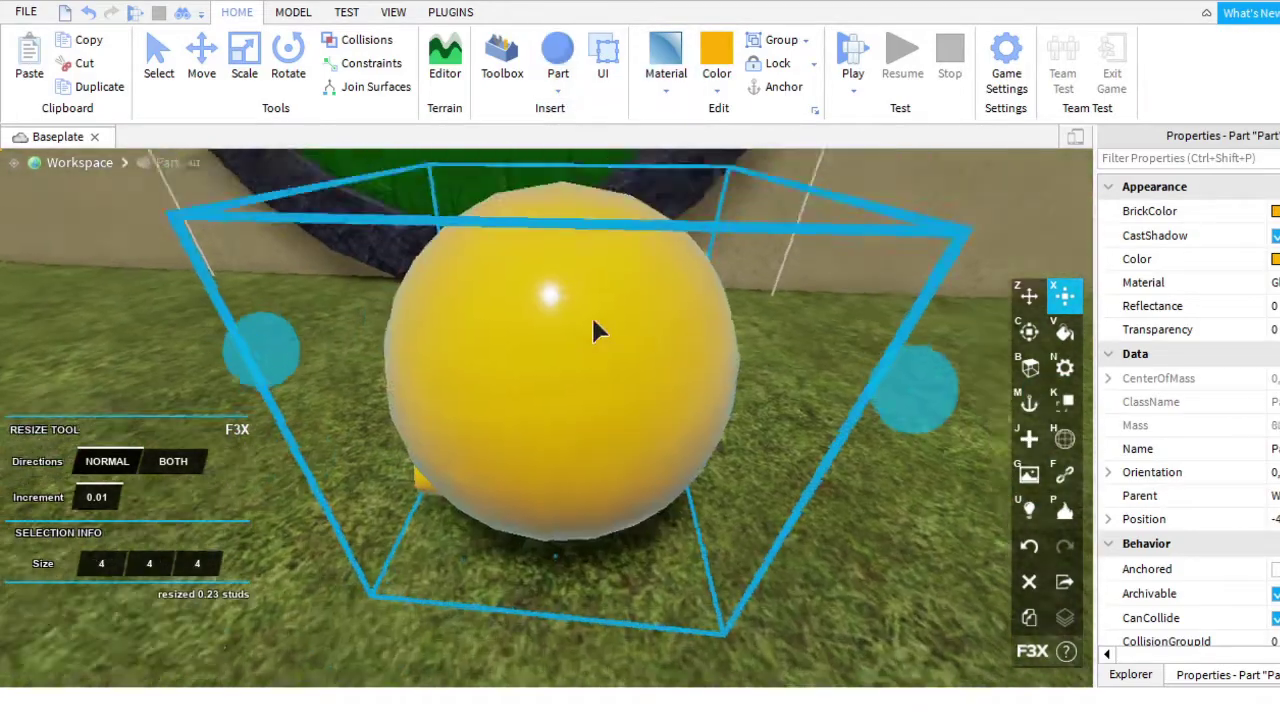
scroll(600, 350, down, 8)
click(1029, 296)
click(400, 476)
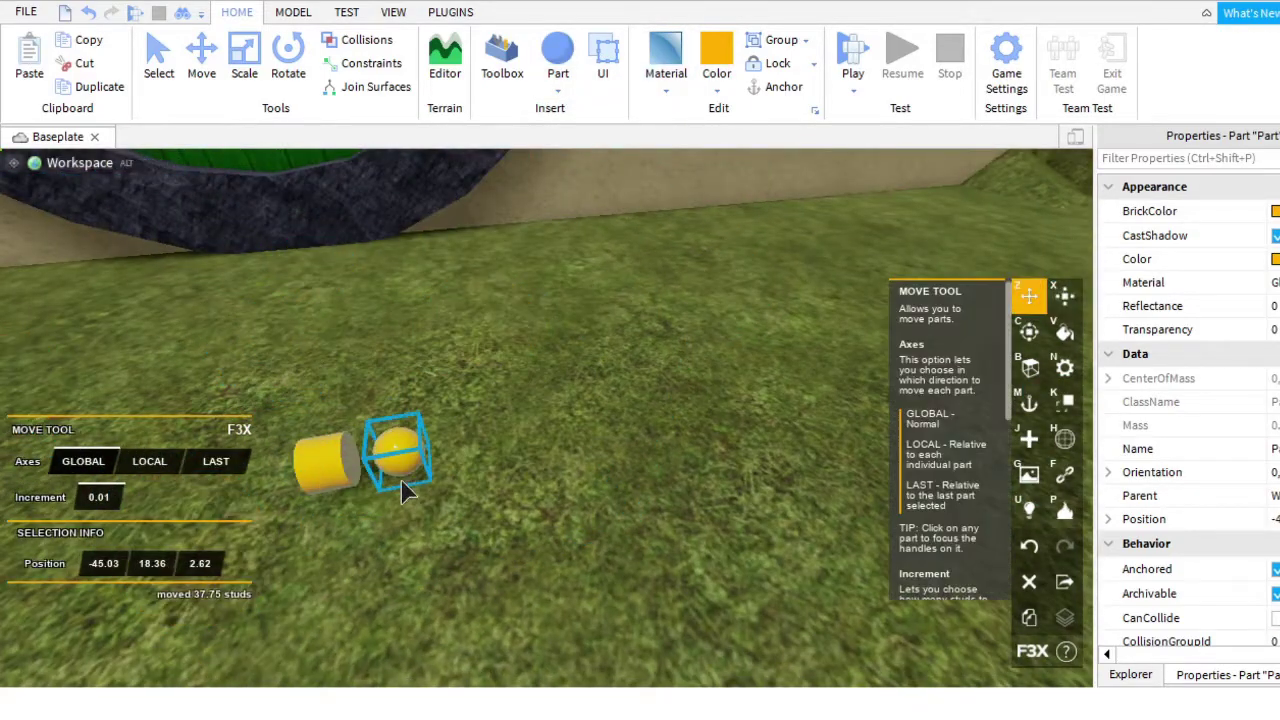
key(f)
key(x)
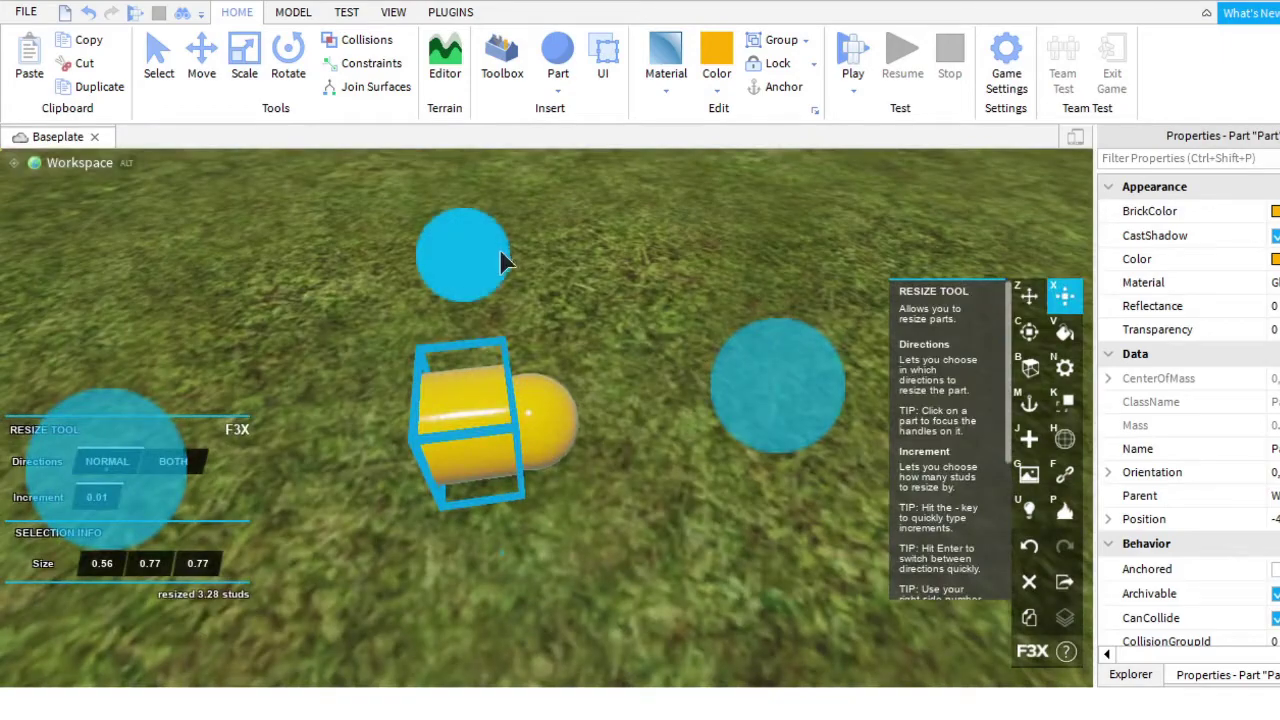
Enlarge the ball to 1.03 studs and adjust its position on the cylinder's end to form a doorknob.
click(529, 420)
scroll(666, 414, down, 5)
scroll(978, 357, up, 10)
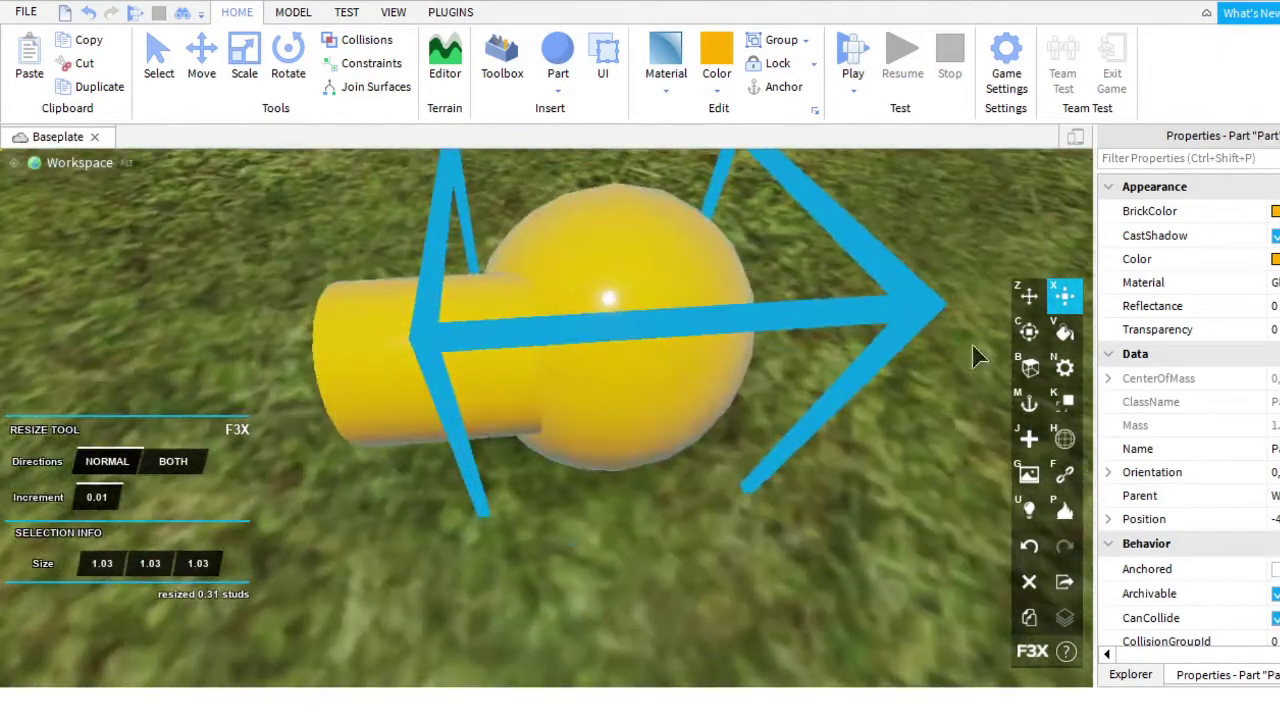
key(z)
scroll(680, 340, down, 10)
Group the ball and cylinder into one model and move it up in front of the green door.
click(468, 460)
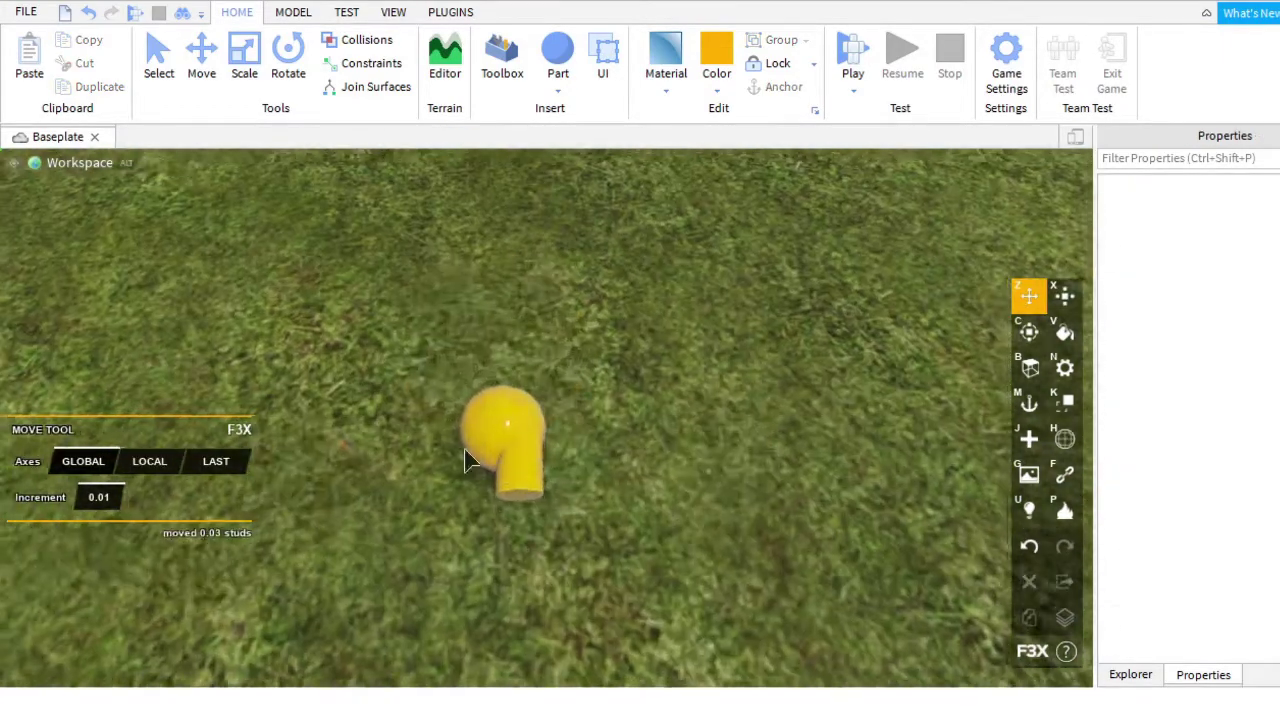
click(468, 460)
right_drag(469, 394, 440, 265)
right_drag(495, 327, 762, 405)
click(779, 41)
scroll(850, 427, down, 5)
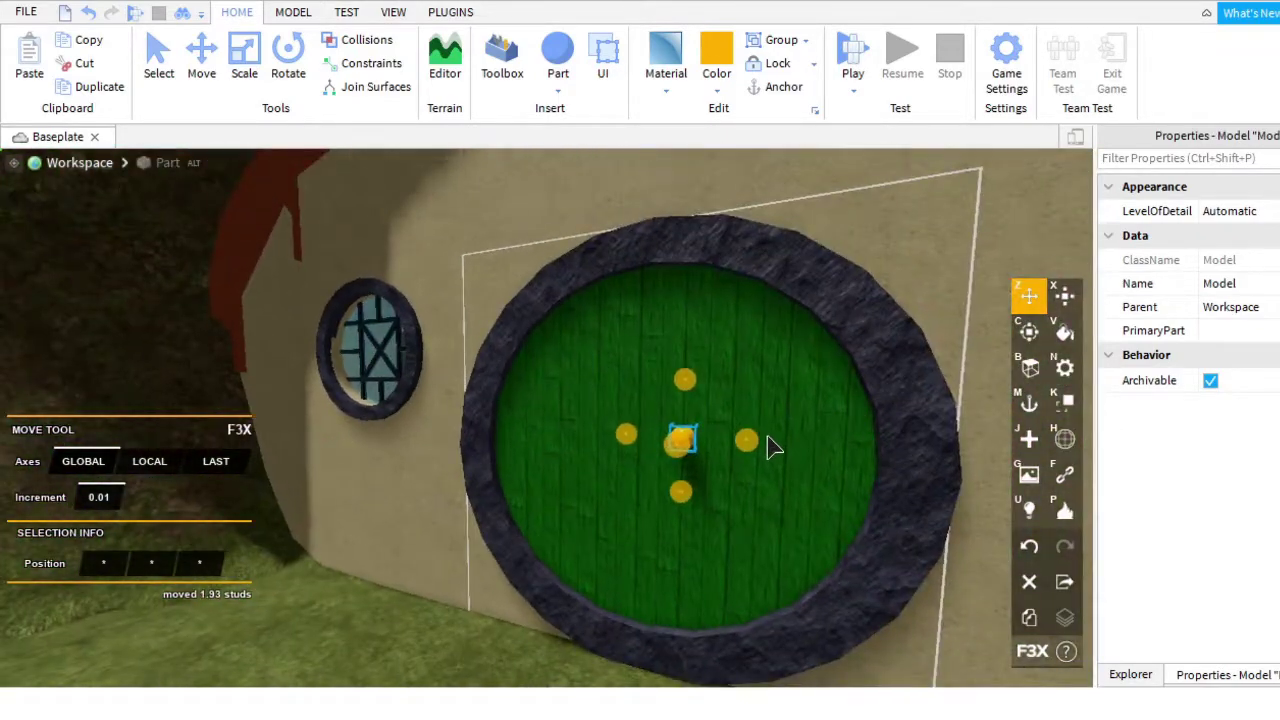
Seat the doorknob model against the green door and nudge it about 0.57 studs toward the door's center.
right_drag(657, 395, 563, 400)
click(244, 60)
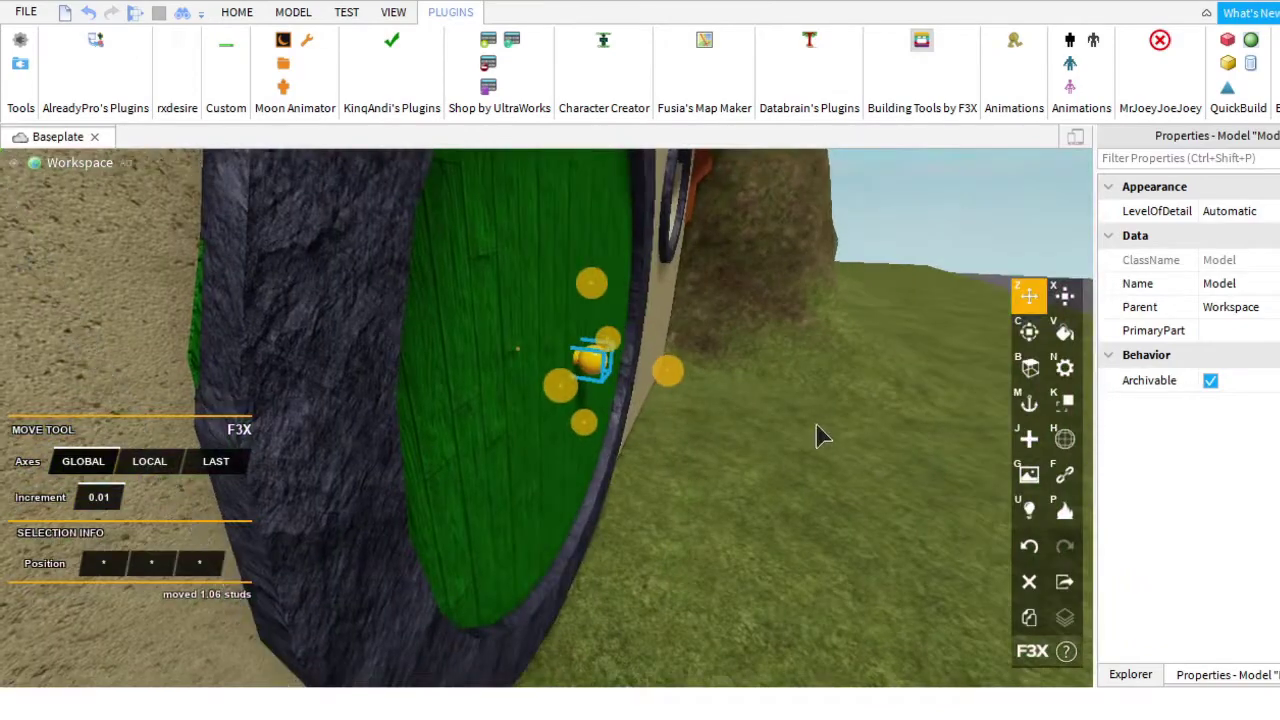
click(818, 435)
right_drag(818, 435, 514, 466)
click(515, 465)
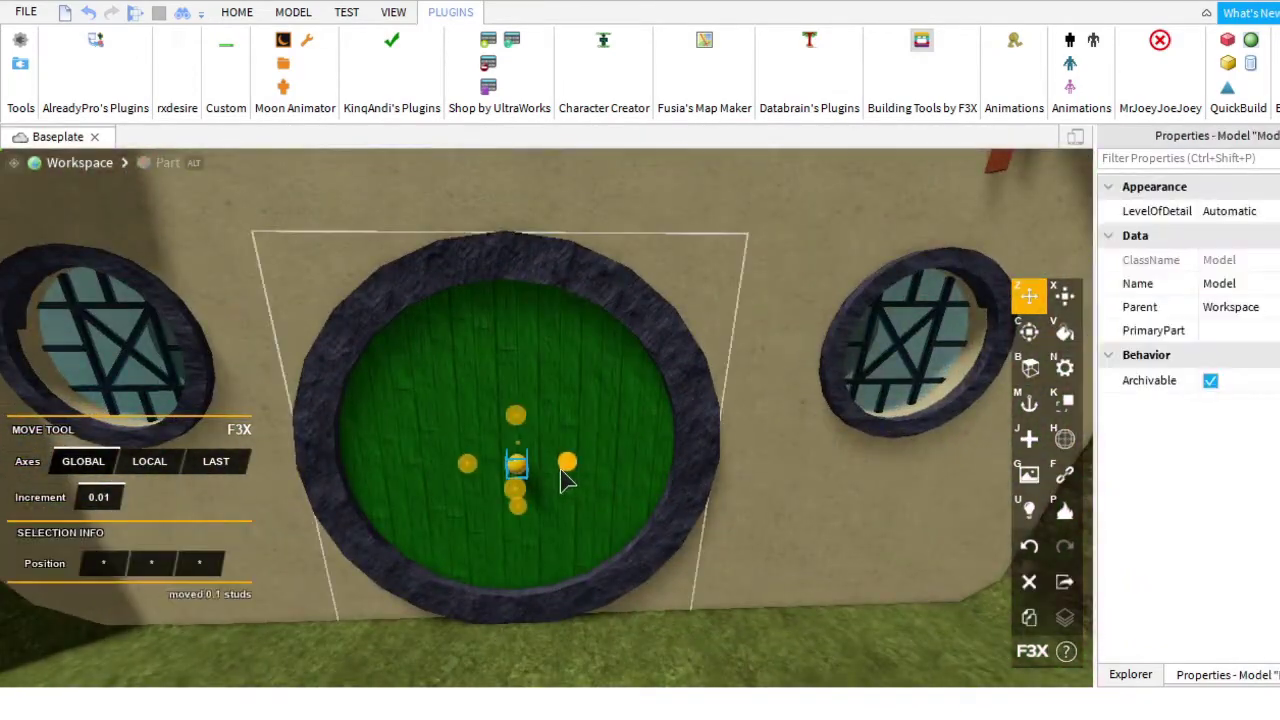
drag(503, 417, 503, 408)
scroll(651, 577, down, 3)
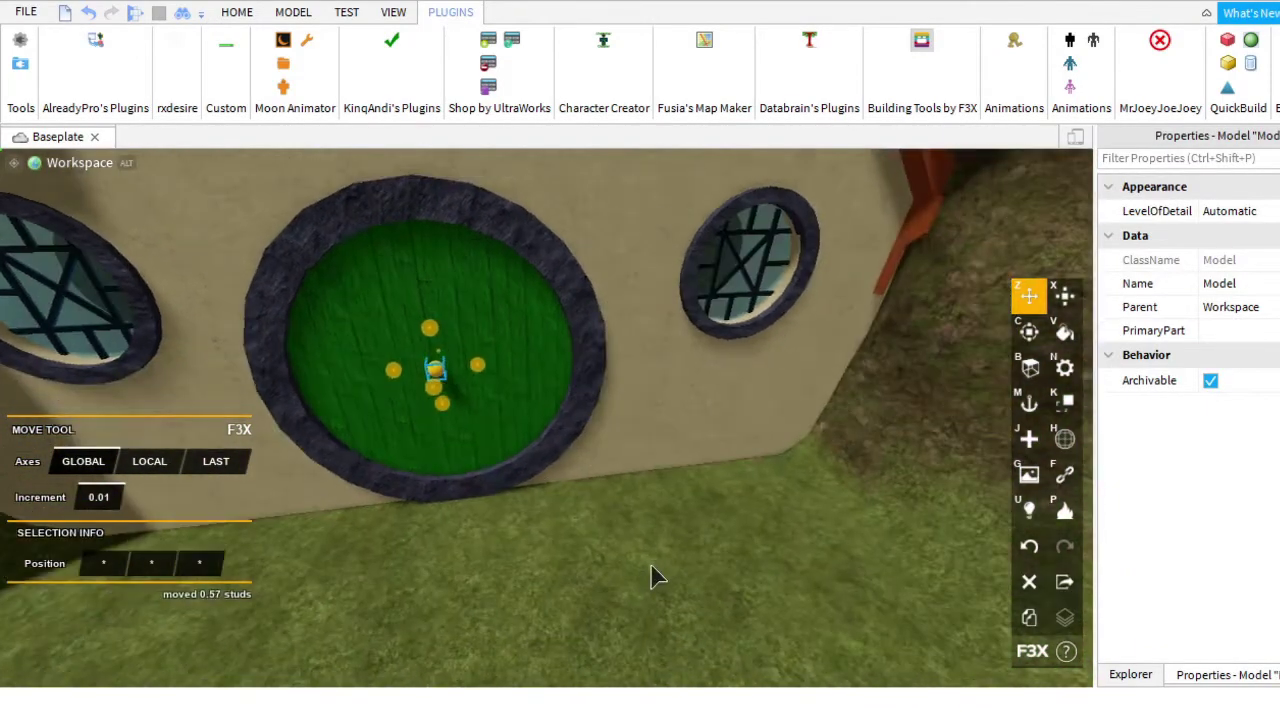
Place a copy of the arch's wooden bracket on the grass in front of the house and scale it.
click(634, 551)
scroll(634, 551, up, 4)
scroll(634, 557, down, 4)
right_drag(634, 557, 680, 557)
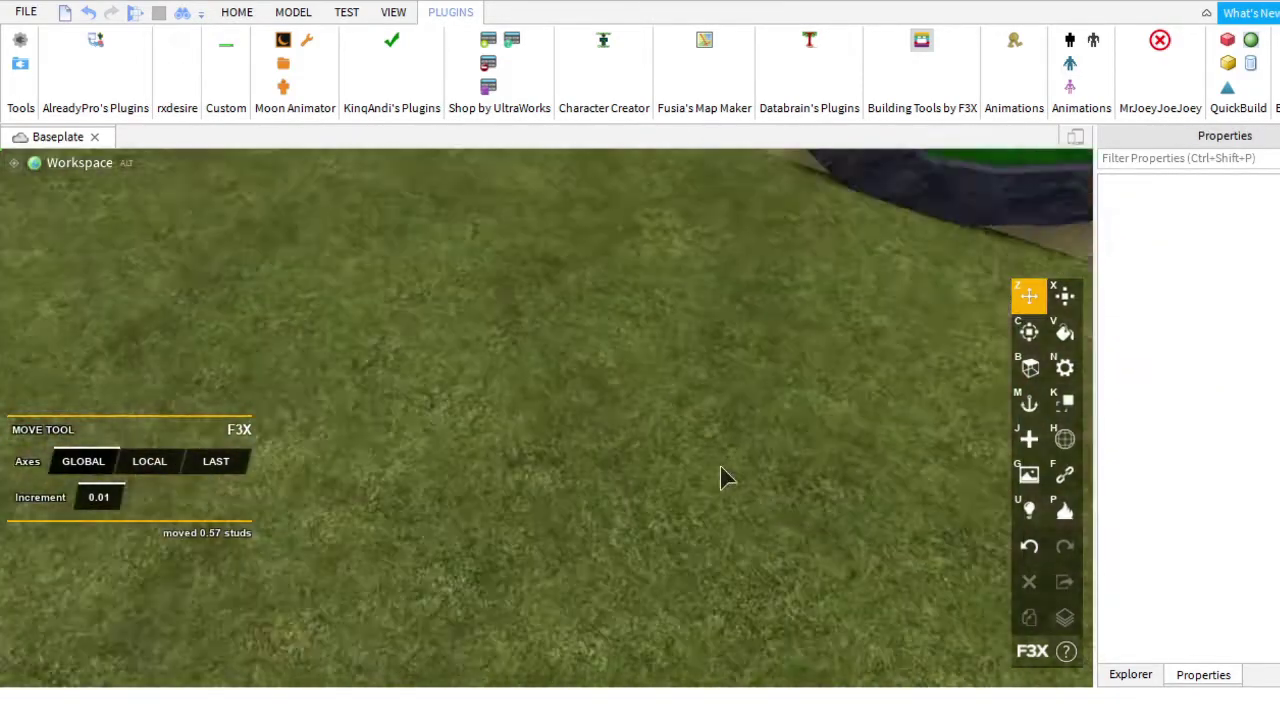
click(293, 12)
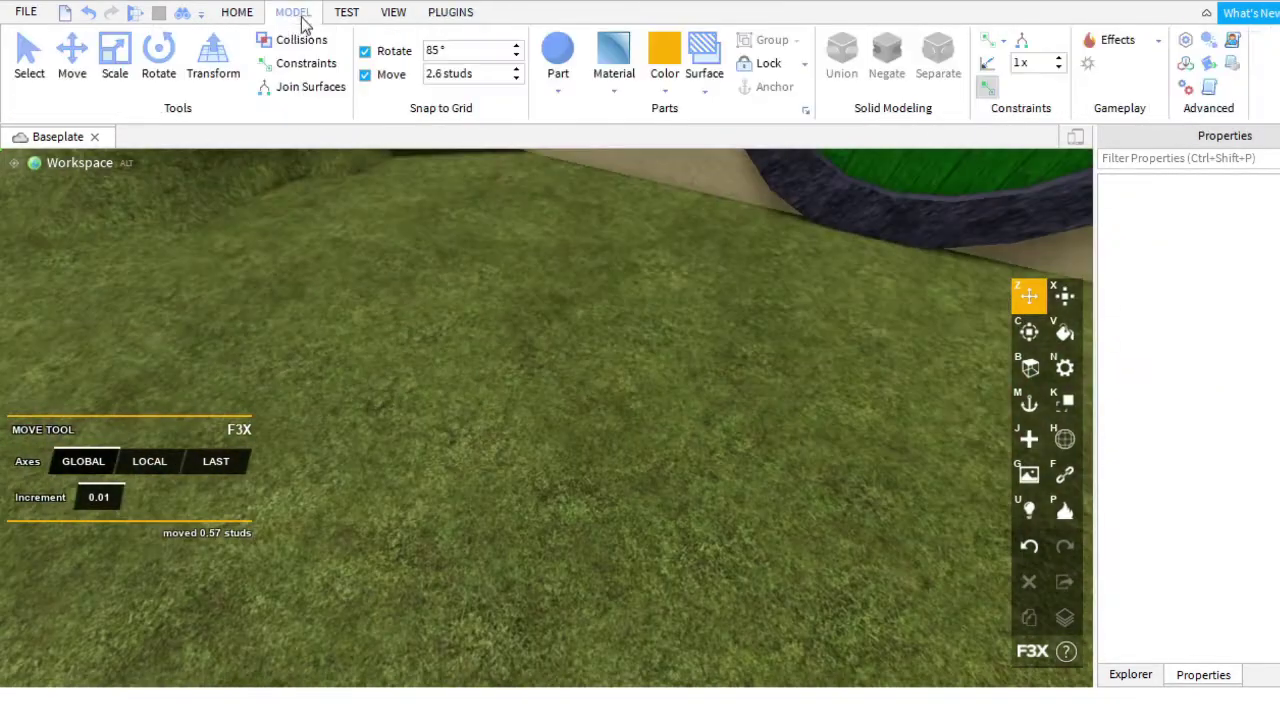
click(237, 12)
click(447, 462)
click(447, 462)
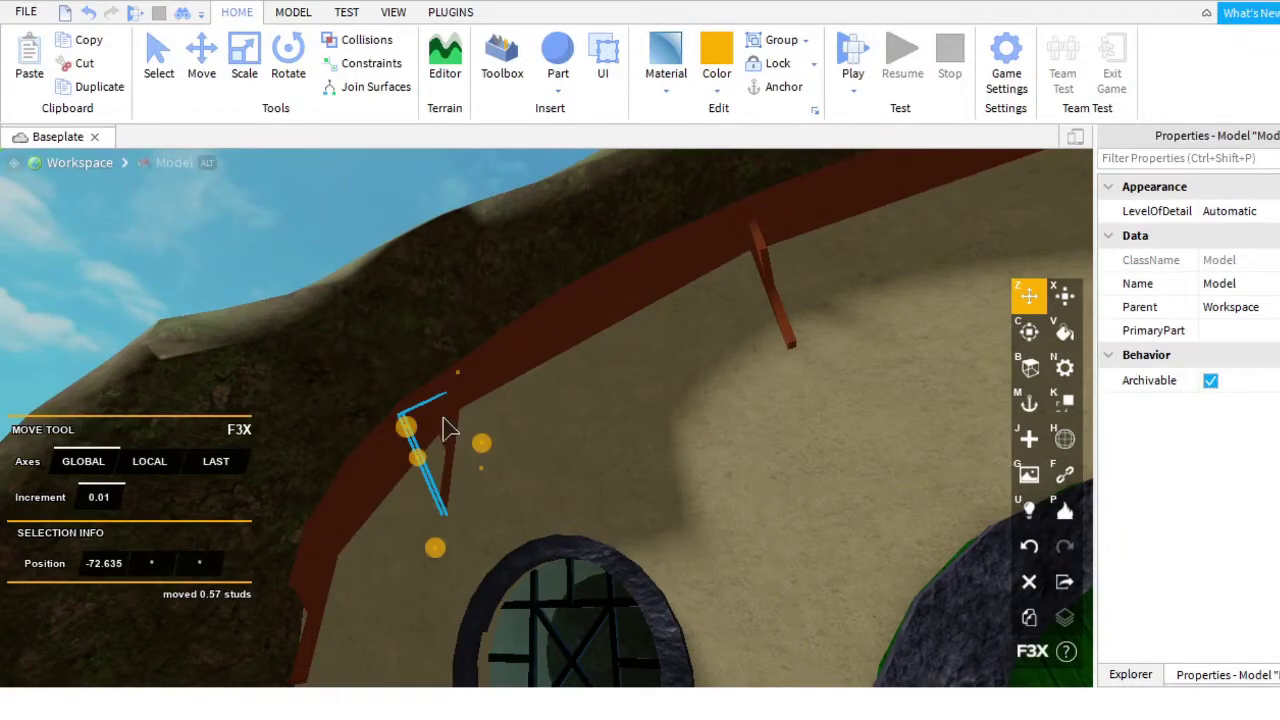
right_drag(450, 428, 400, 295)
key(ctrl+3)
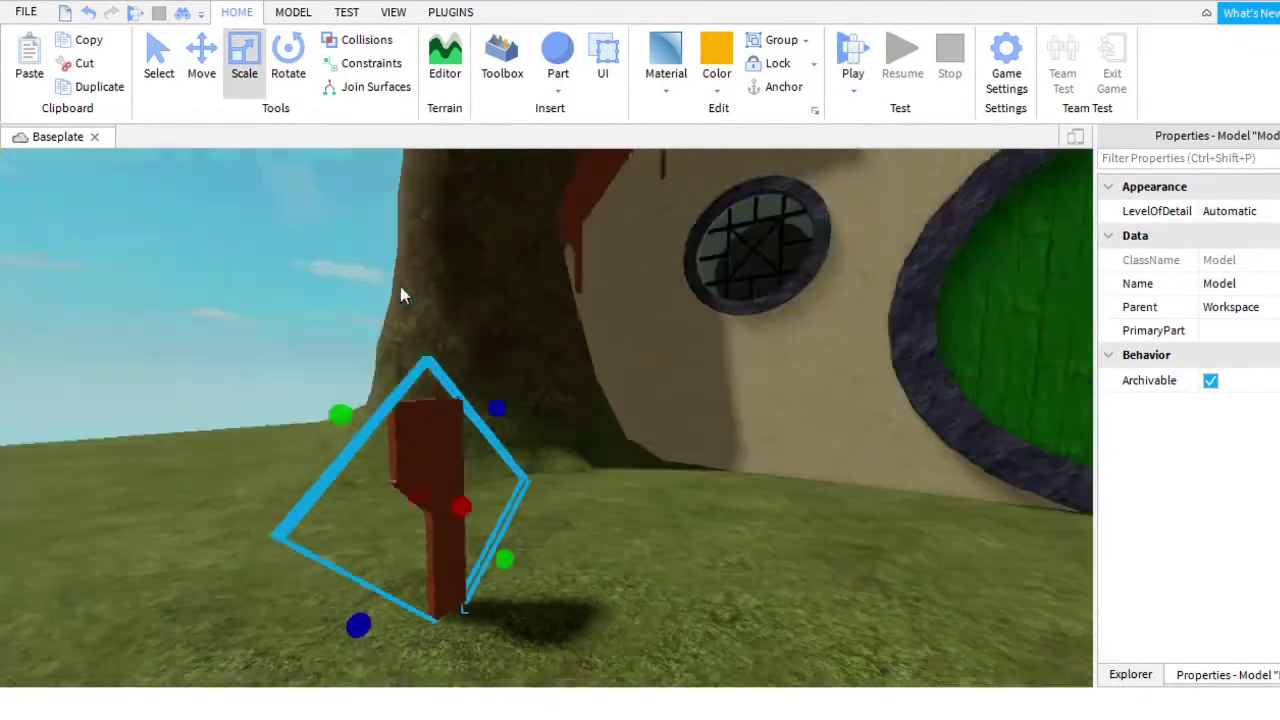
scroll(400, 295, down, 4)
right_drag(537, 449, 470, 445)
Create a reddish-brown wood slab measuring 2.45 × 0.23 × 2 studs on the grass near the bracket.
click(450, 12)
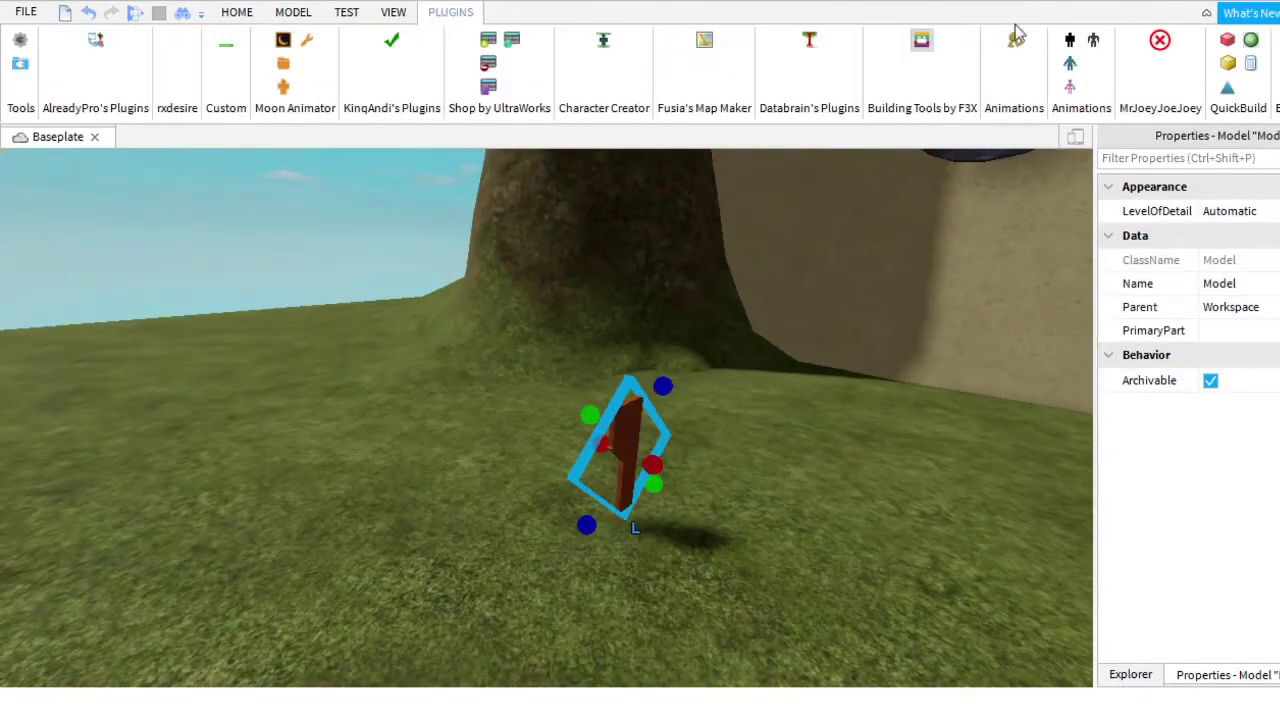
click(921, 42)
right_drag(783, 428, 670, 195)
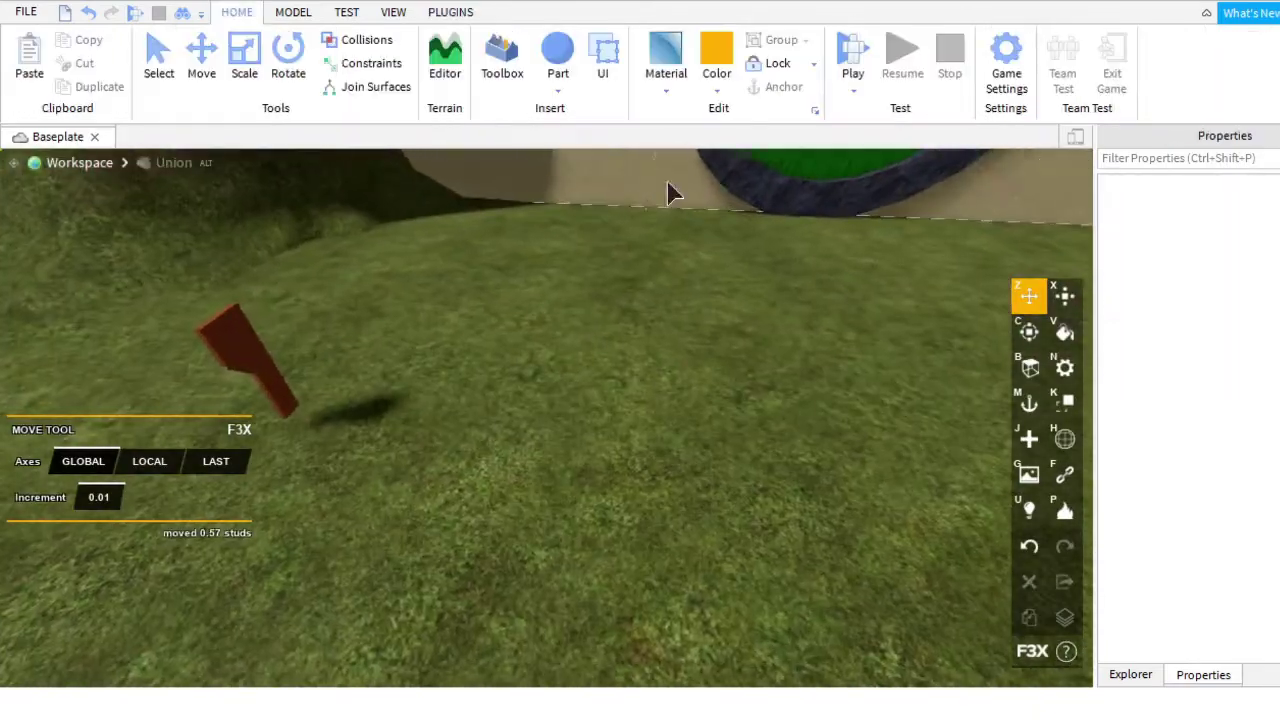
click(558, 55)
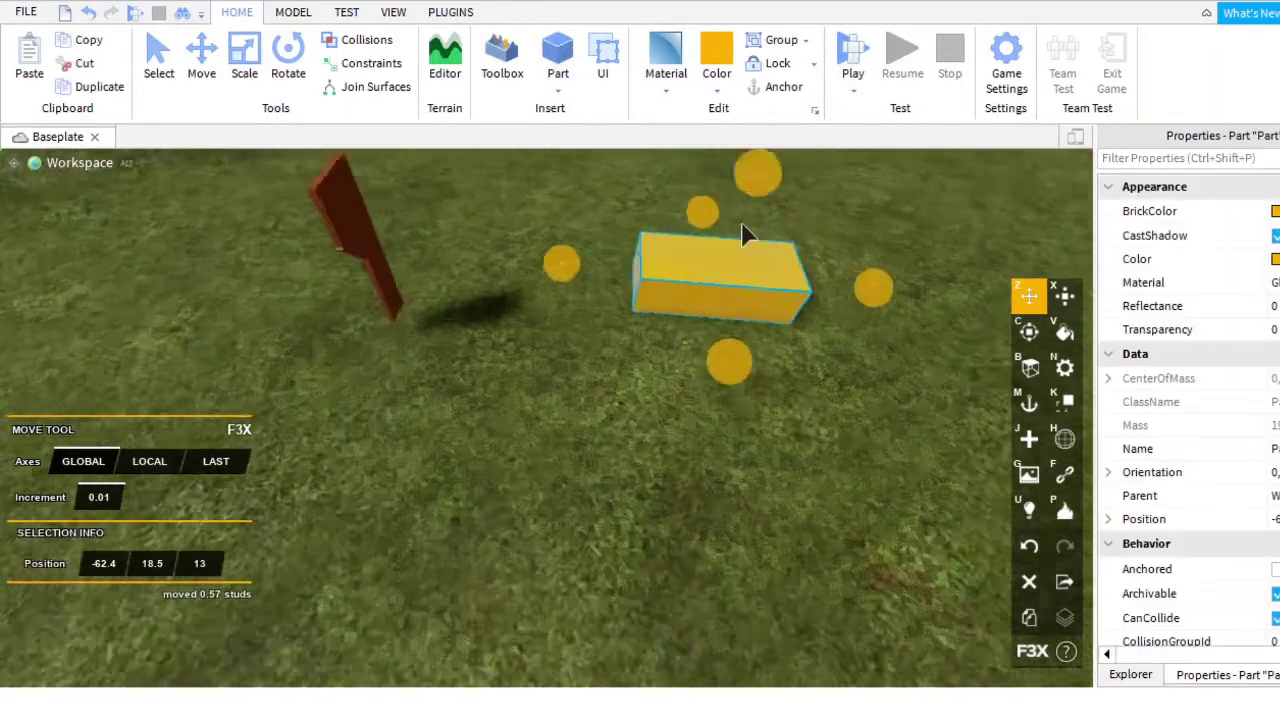
right_drag(743, 234, 535, 321)
key(x)
drag(773, 478, 686, 477)
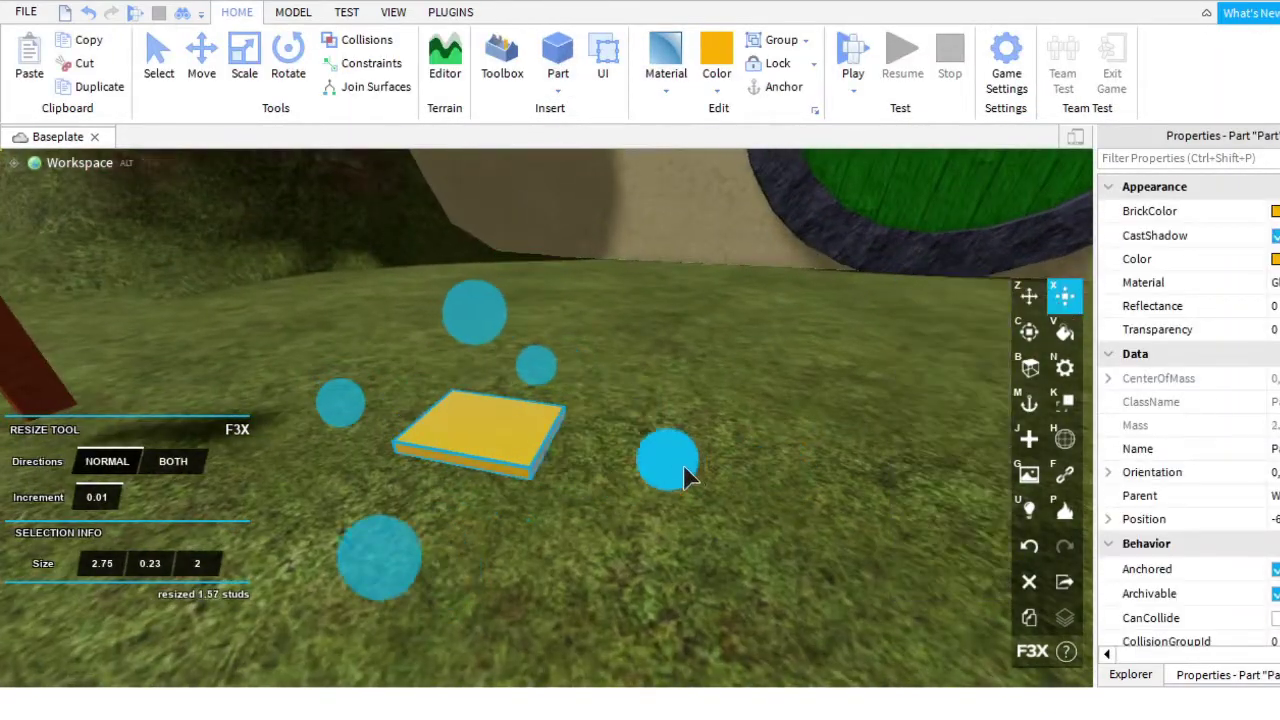
right_drag(686, 477, 672, 558)
drag(682, 555, 676, 553)
scroll(676, 553, up, 2)
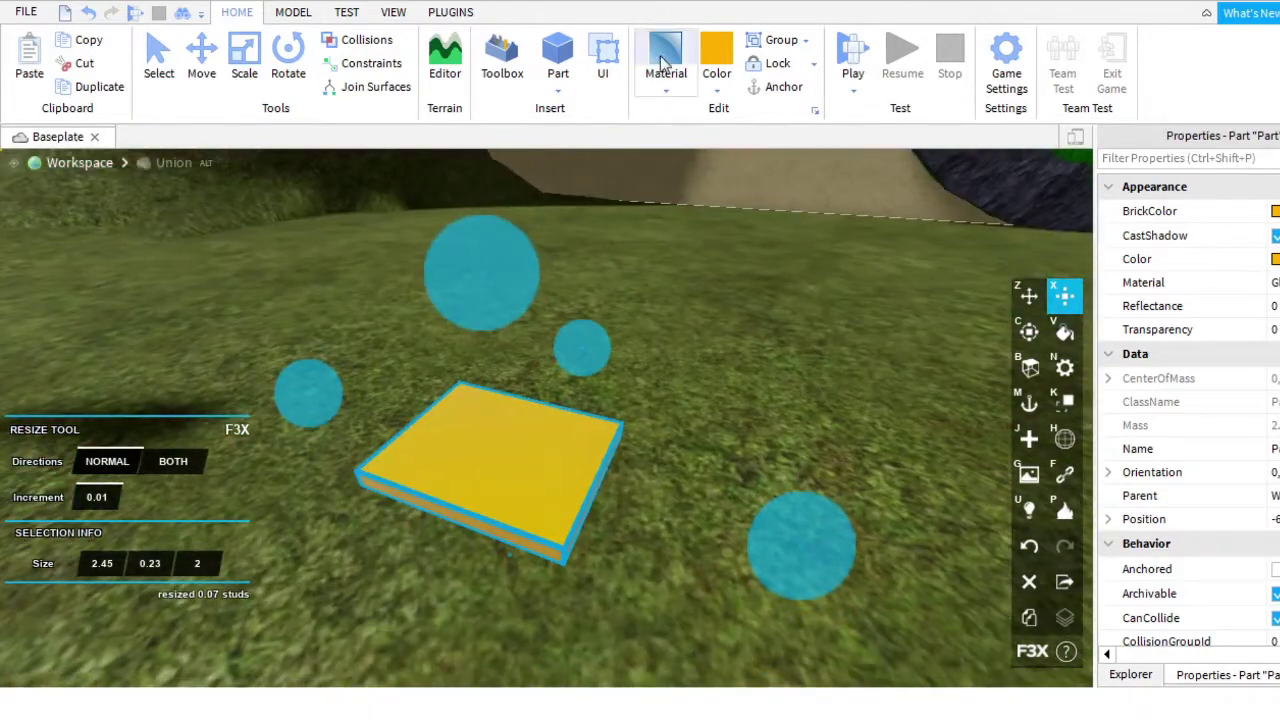
right_drag(968, 370, 708, 113)
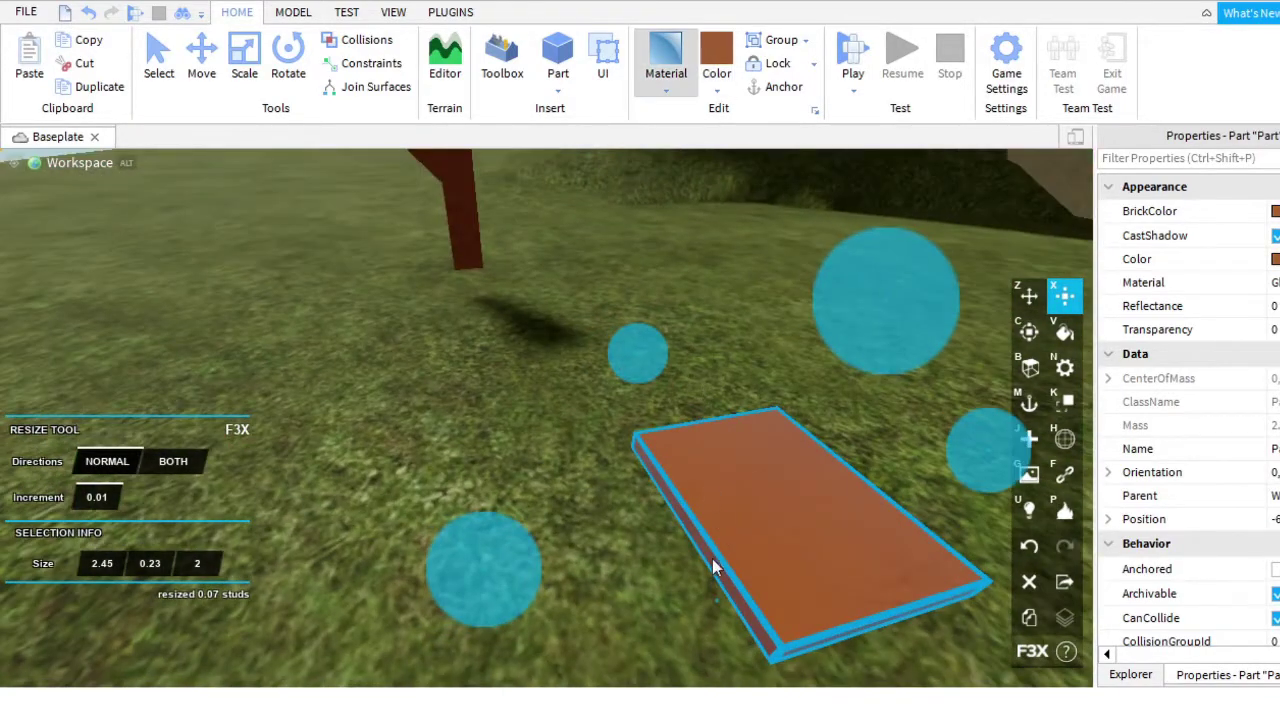
right_drag(713, 567, 420, 289)
Move the wooden bracket to a corner of the slab and add copies of it as corner posts.
click(451, 386)
click(420, 289)
key(z)
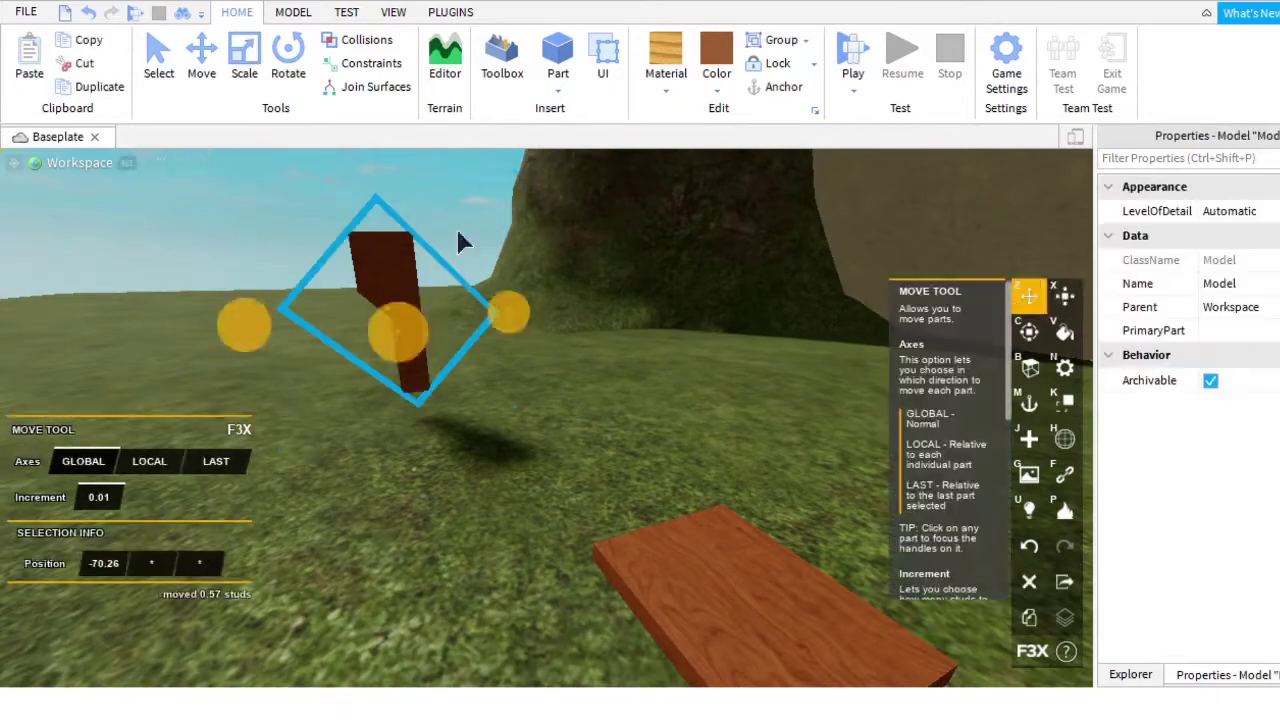
right_drag(460, 243, 1078, 540)
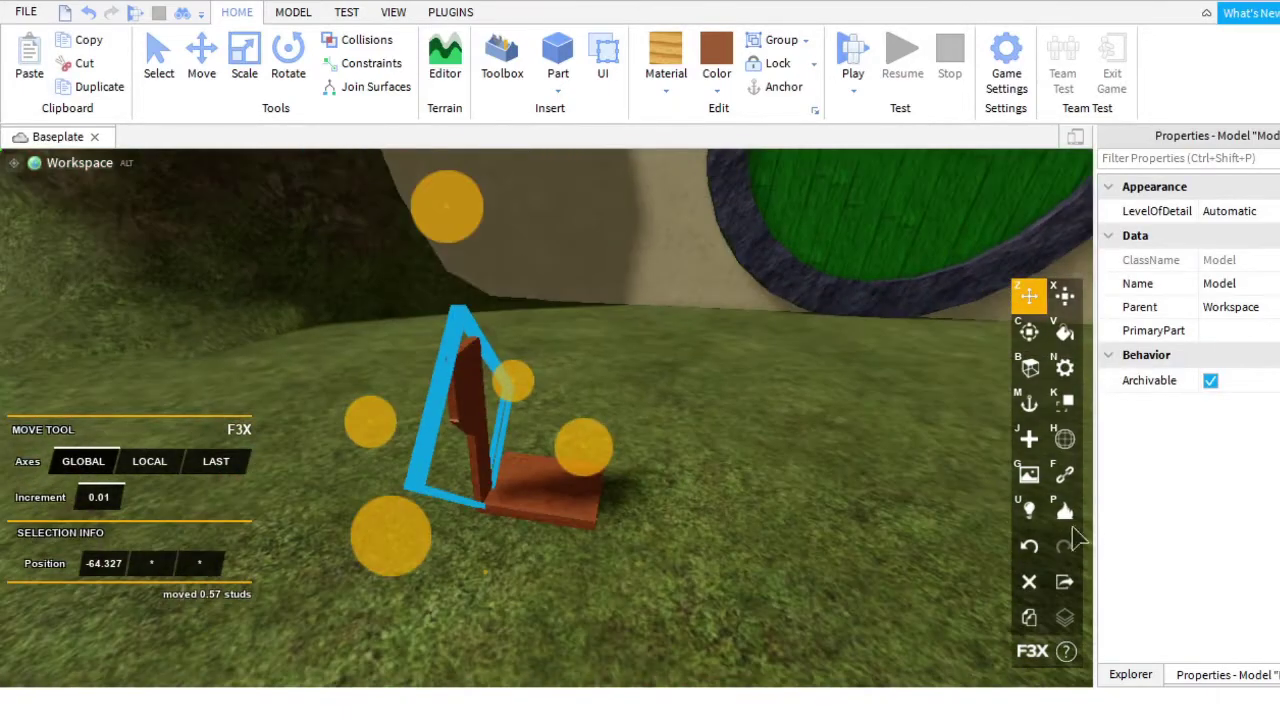
mouse_move(663, 480)
right_down()
mouse_move(677, 457)
mouse_move(648, 487)
mouse_move(643, 477)
right_up()
click(533, 470)
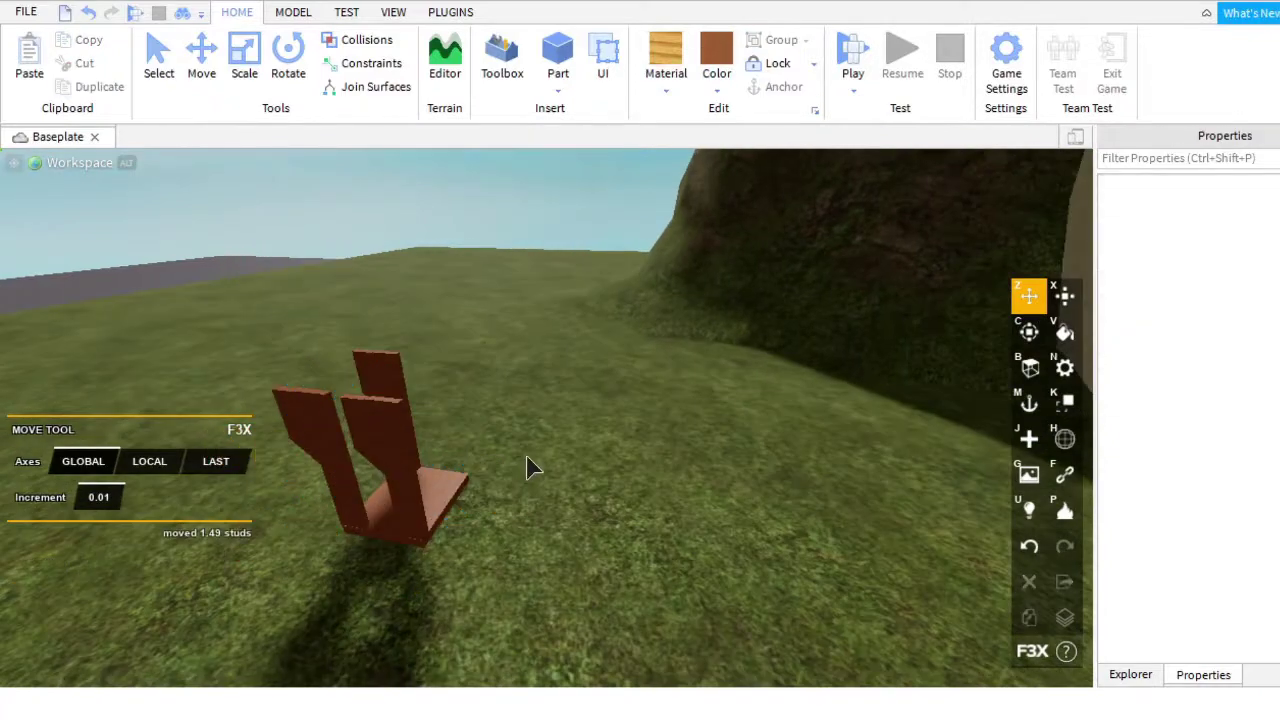
Extend the slab by 1.26 studs and position the brackets so that one stands at each of its four corners.
click(428, 483)
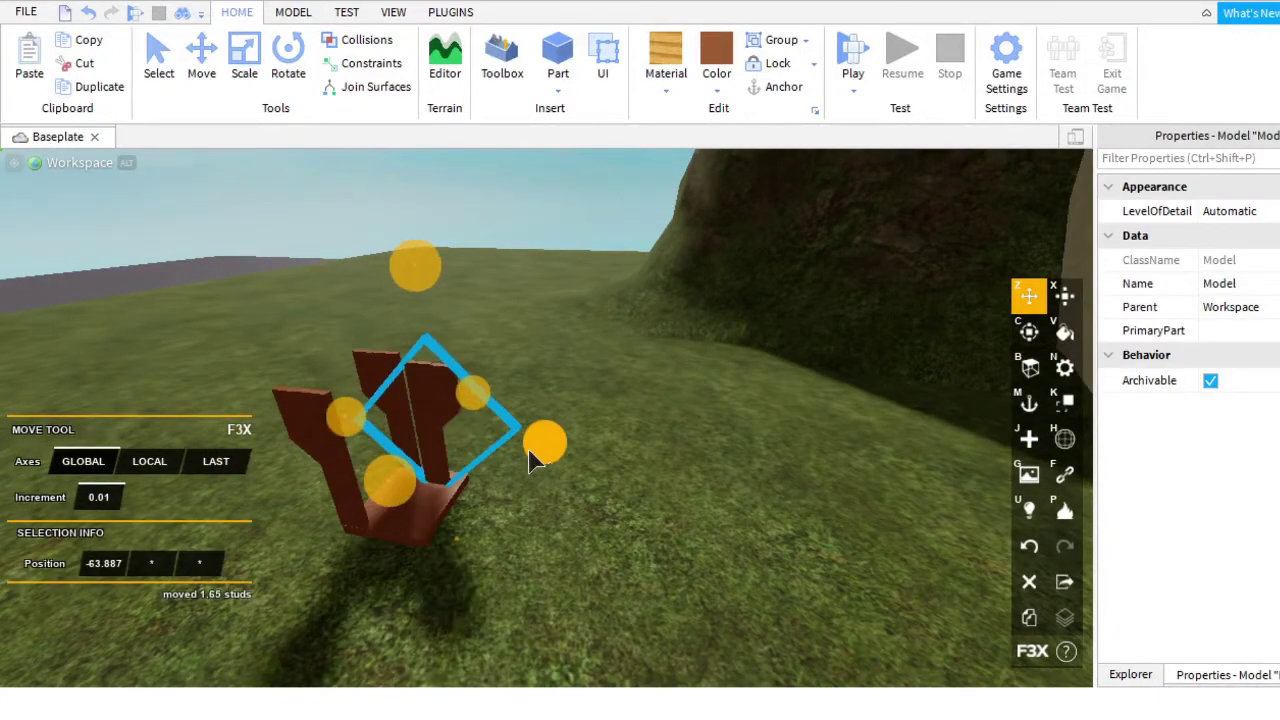
drag(533, 462, 666, 429)
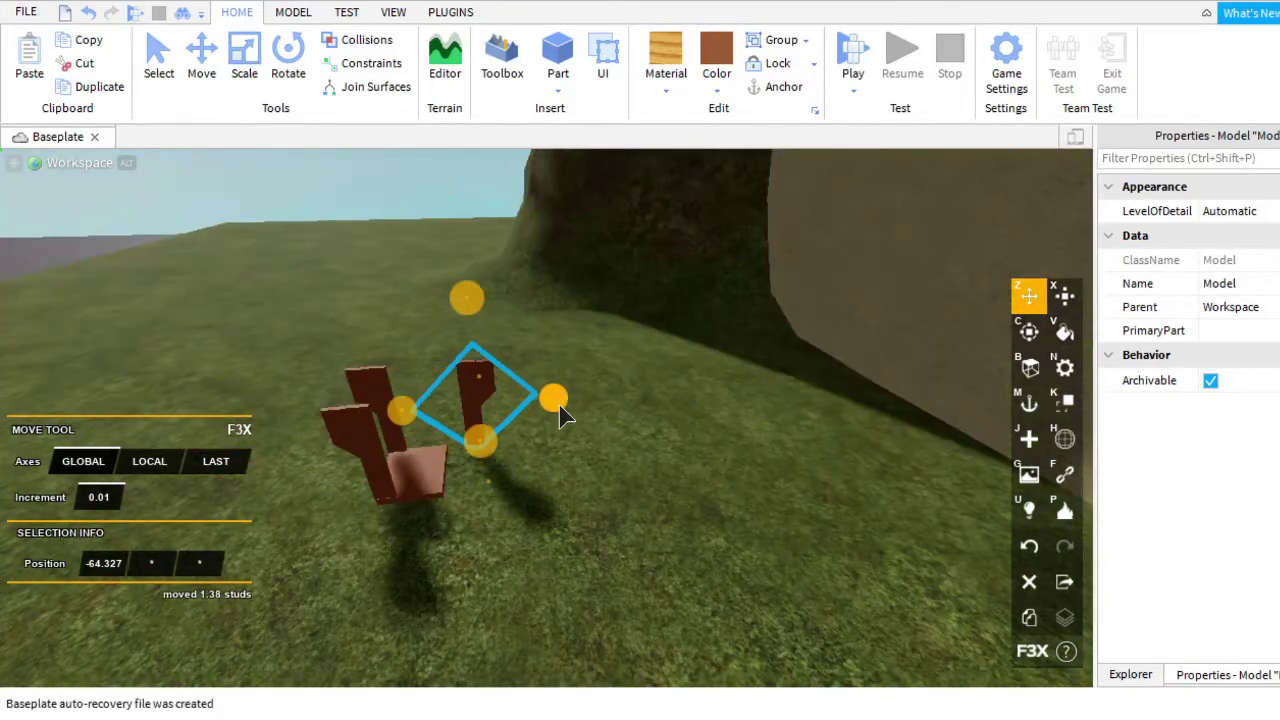
click(422, 490)
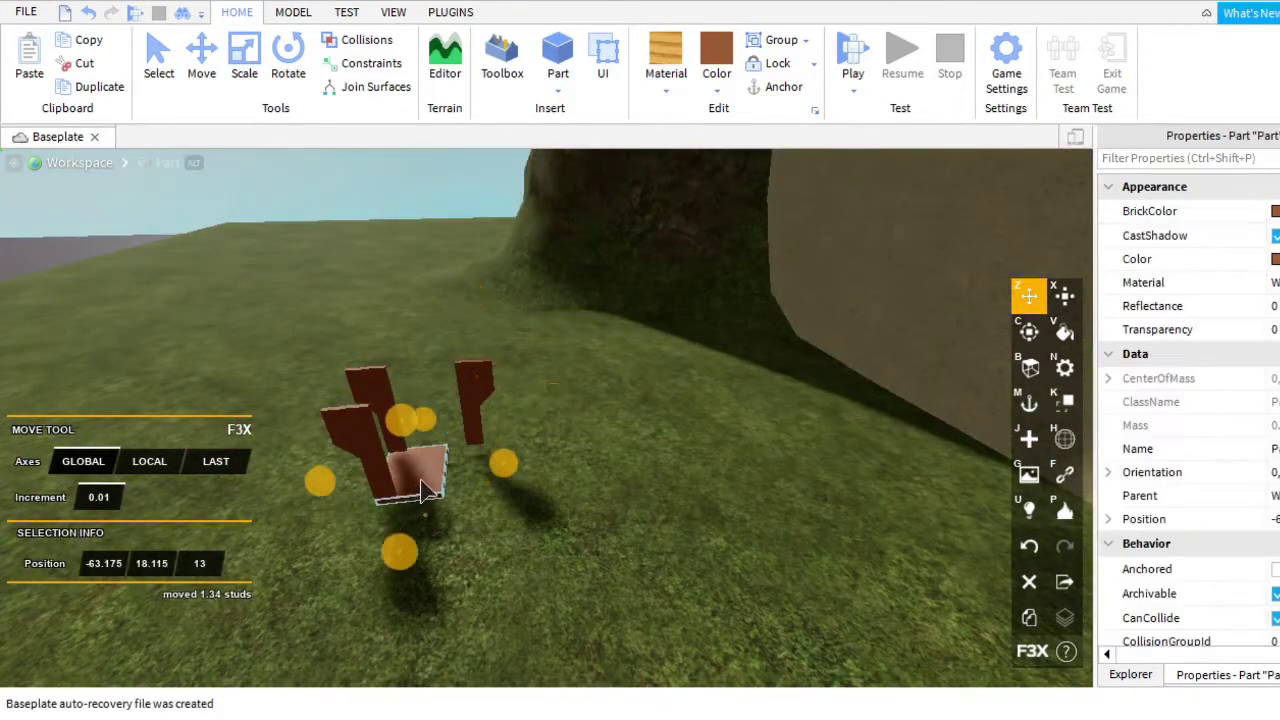
scroll(422, 490, up, 2)
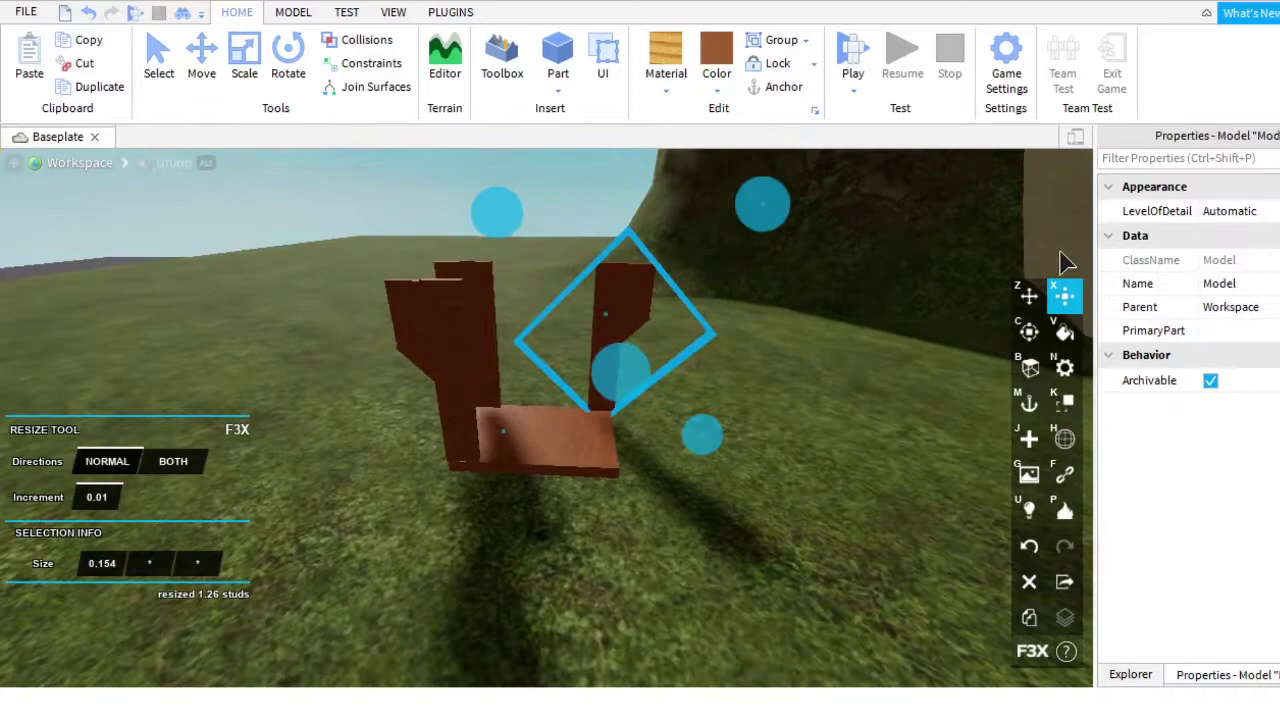
click(1029, 295)
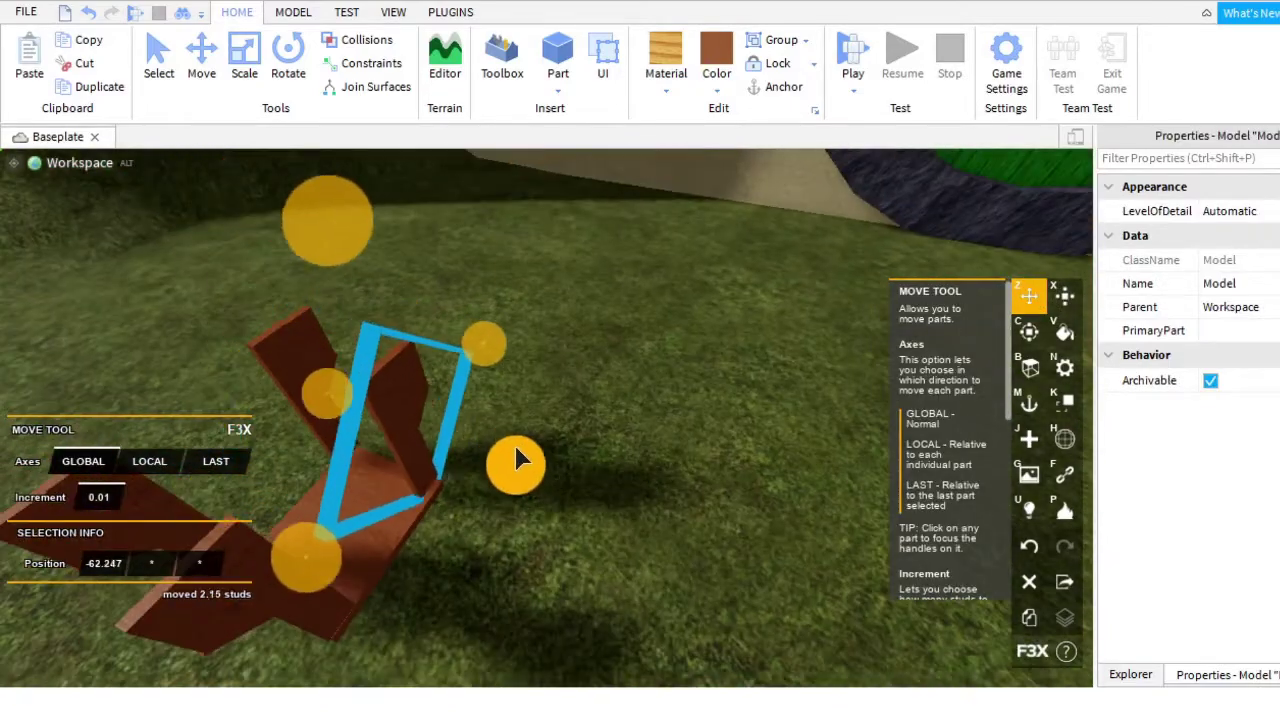
click(519, 449)
Duplicate the base slab and raise the copy 3.33 studs between the tops of the brackets as a roof.
right_drag(519, 449, 651, 475)
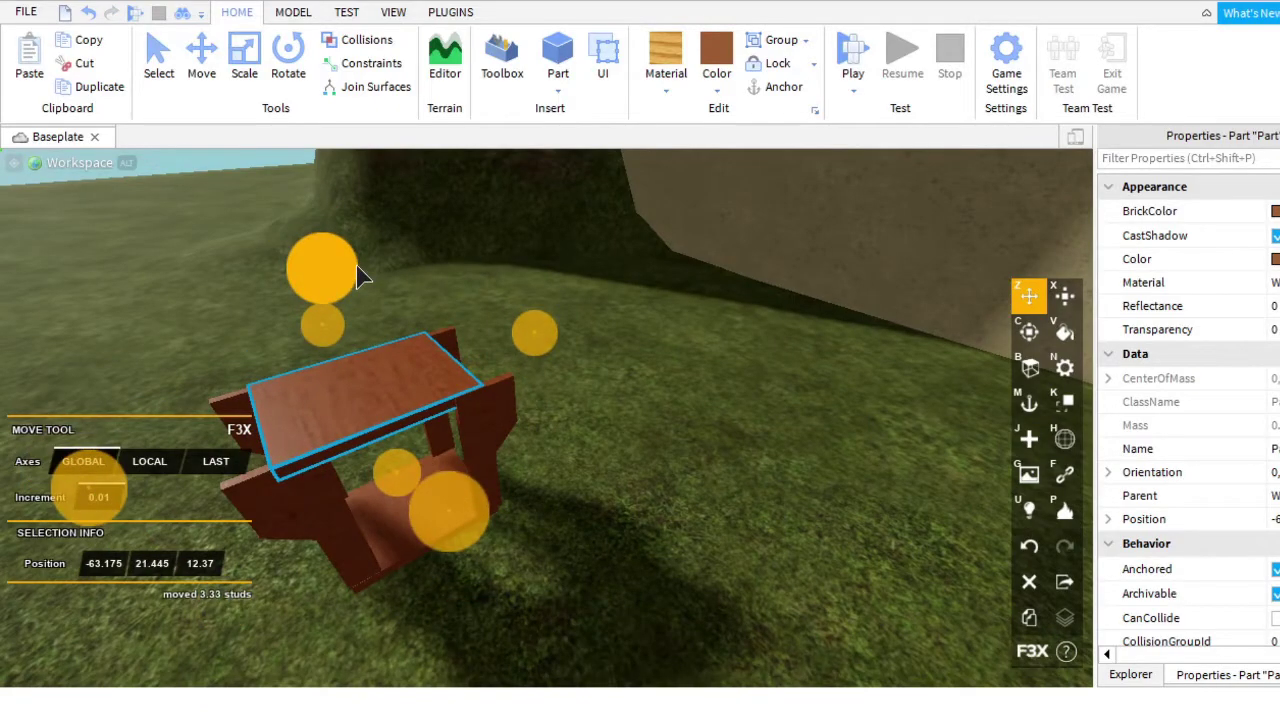
right_drag(362, 278, 588, 462)
click(668, 505)
Copy a black bar from the round window and fit it along the front edge of the base slab.
click(634, 454)
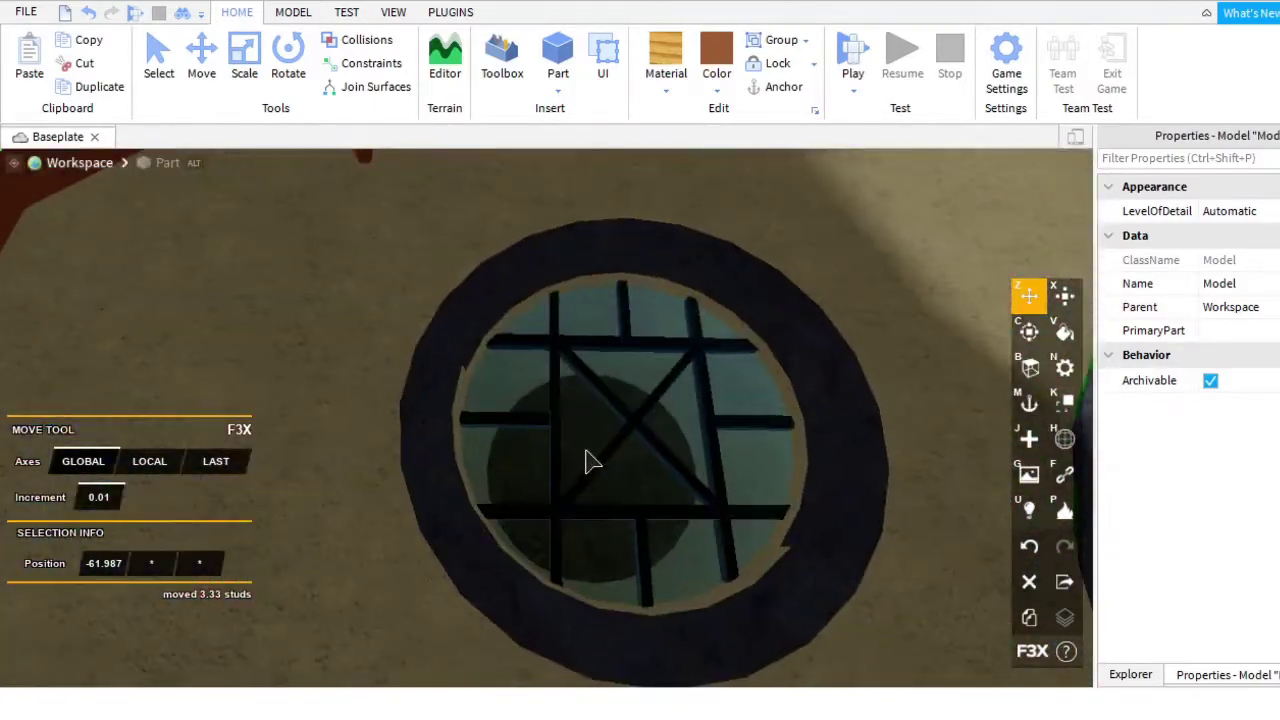
click(562, 425)
drag(575, 435, 520, 480)
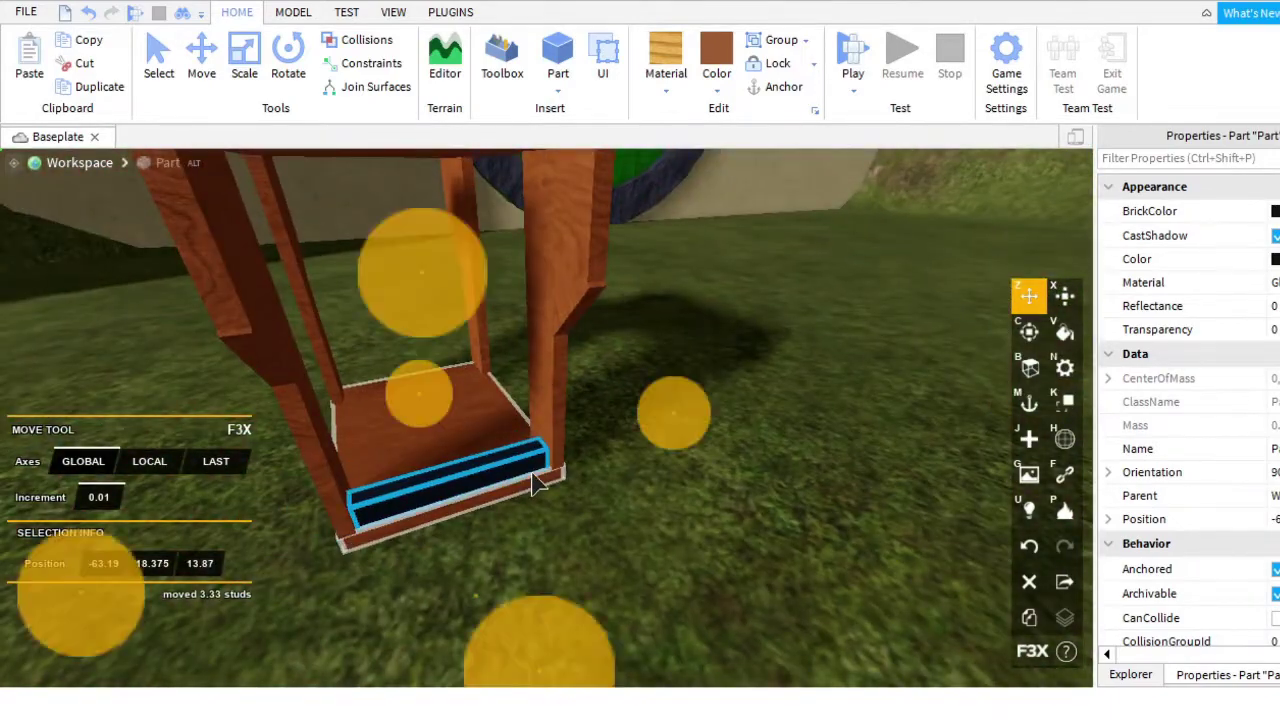
click(1064, 295)
right_drag(666, 343, 900, 470)
Duplicate the black bar and move the copy 3.1 studs to the slab's back edge, nudging it 0.03 studs into place.
click(1029, 295)
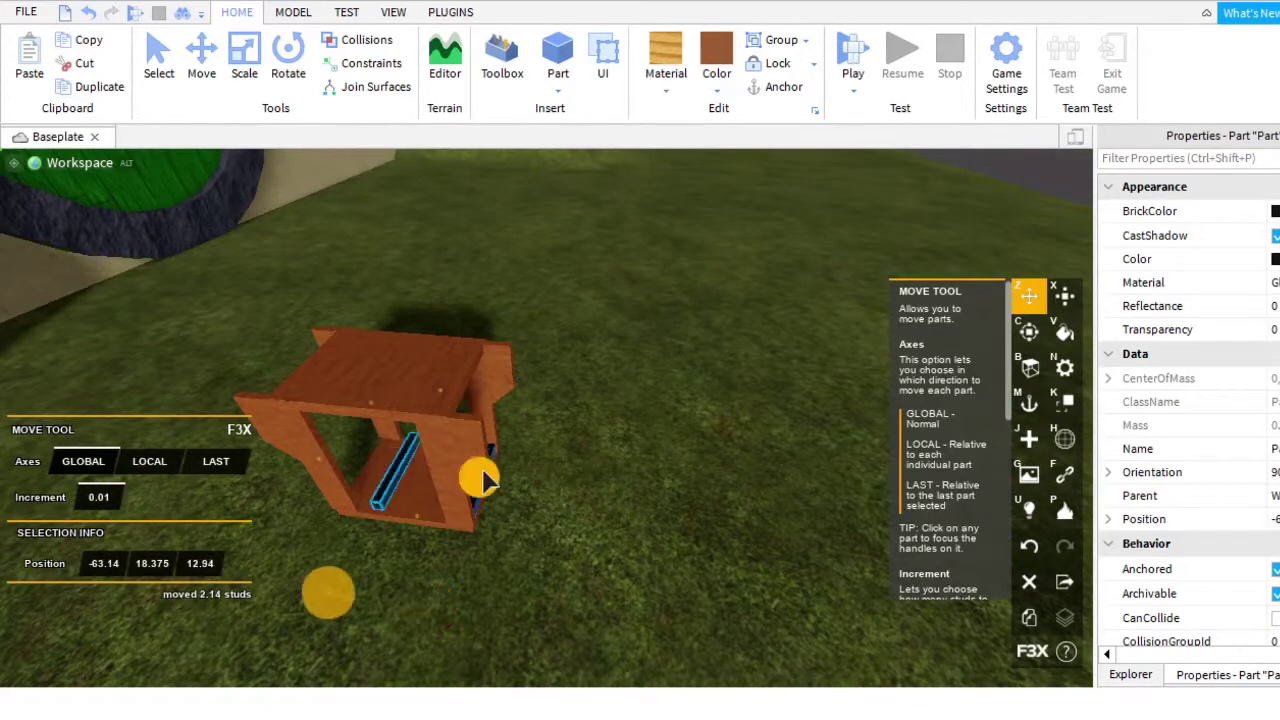
drag(458, 477, 640, 483)
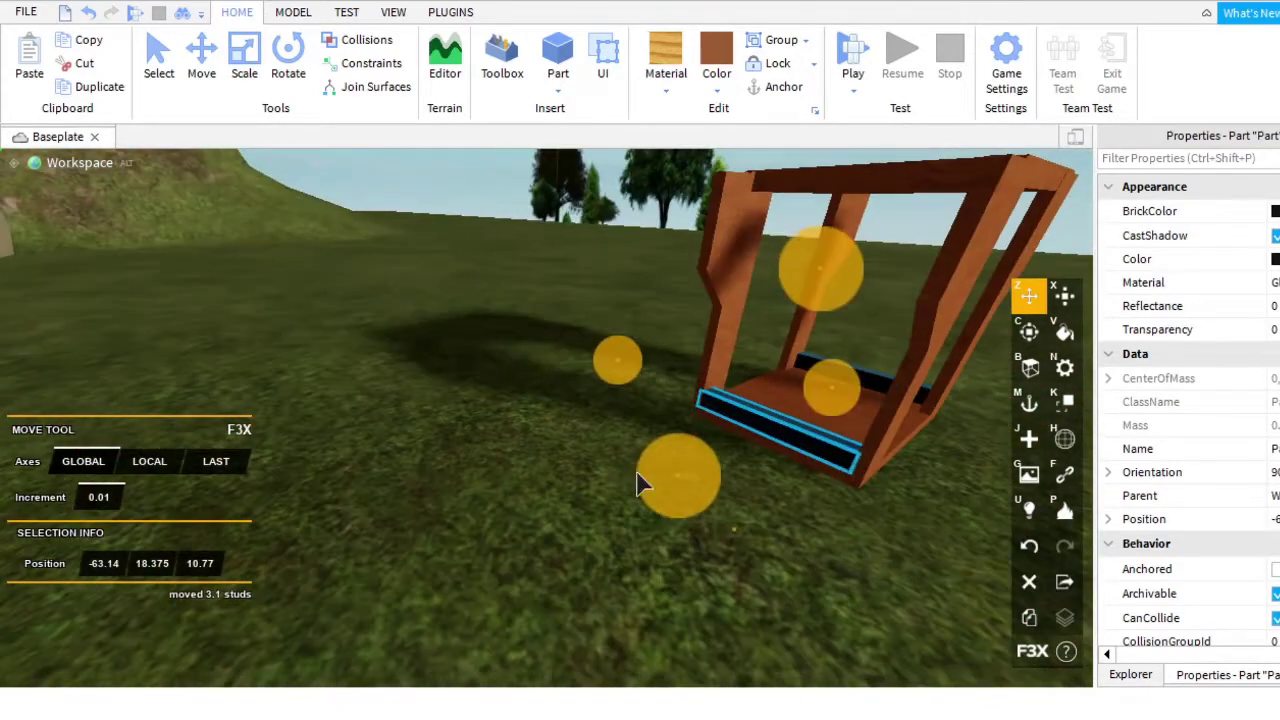
right_drag(666, 497, 1240, 716)
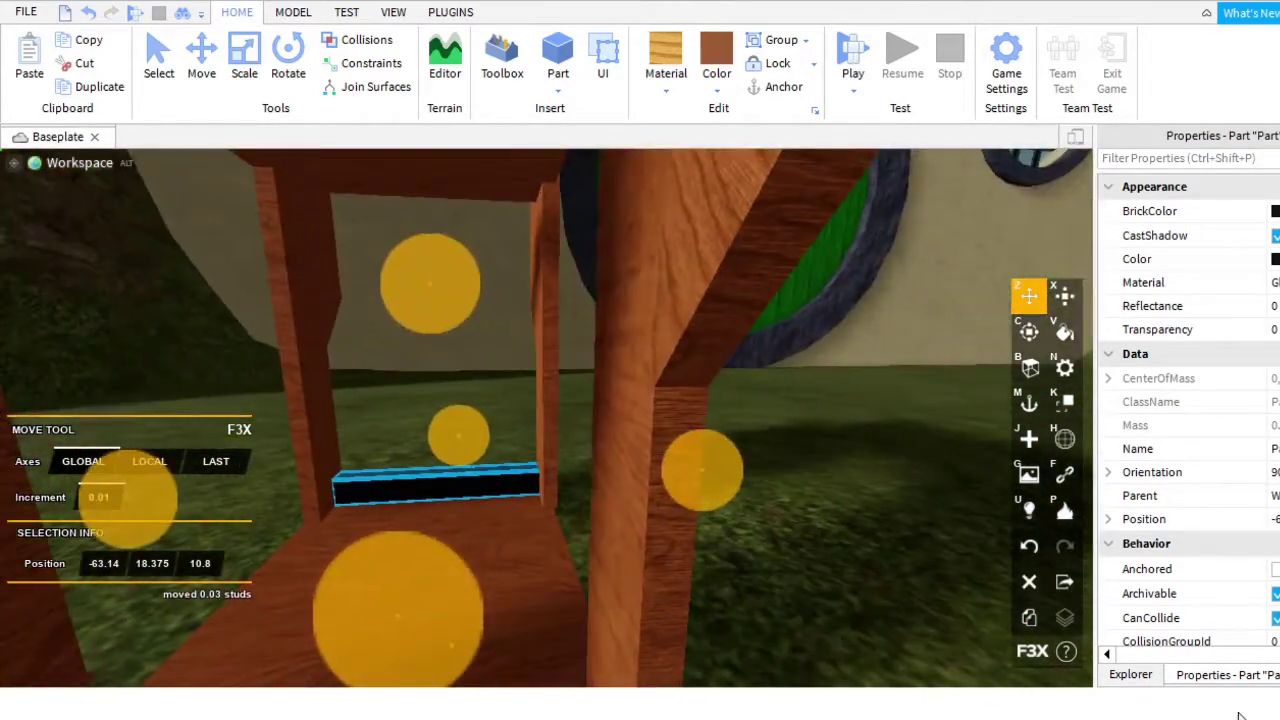
Set a turned copy of the black bar along one side edge of the slab, shifting it 1.49 studs lengthwise and 0.12 studs inward.
drag(702, 470, 100, 510)
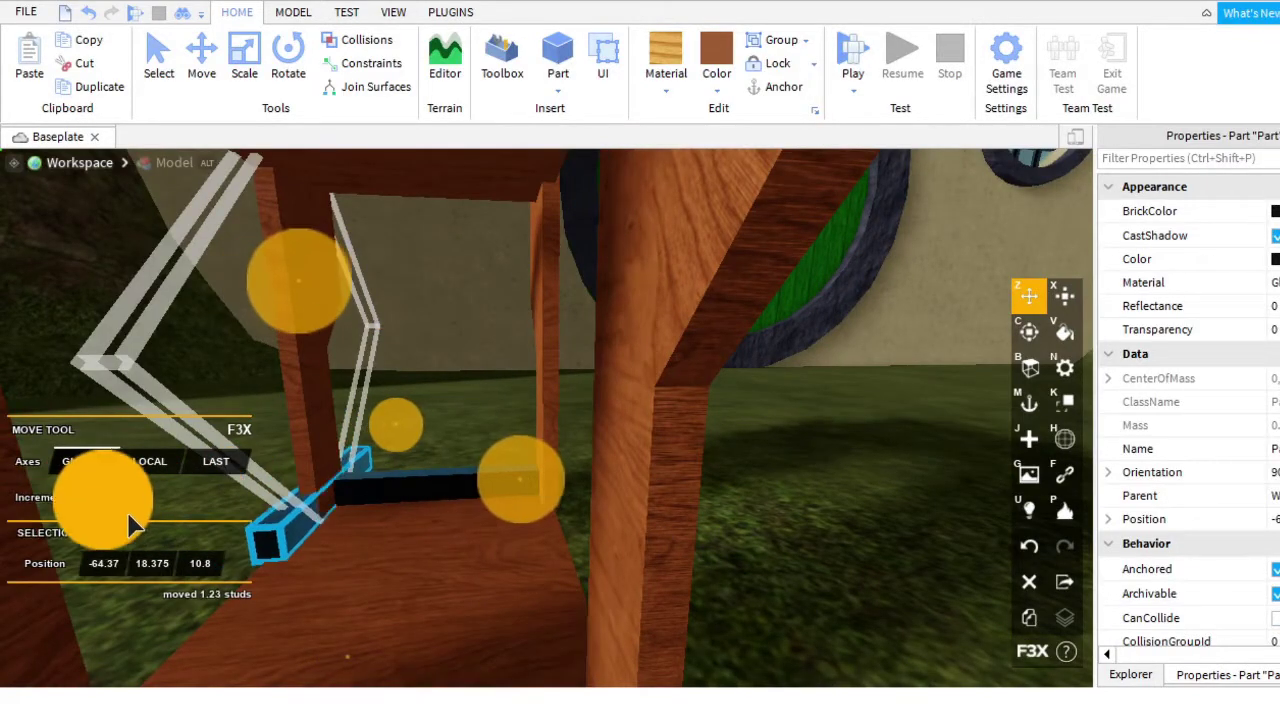
right_drag(333, 462, 517, 514)
drag(517, 514, 616, 482)
right_drag(519, 497, 407, 496)
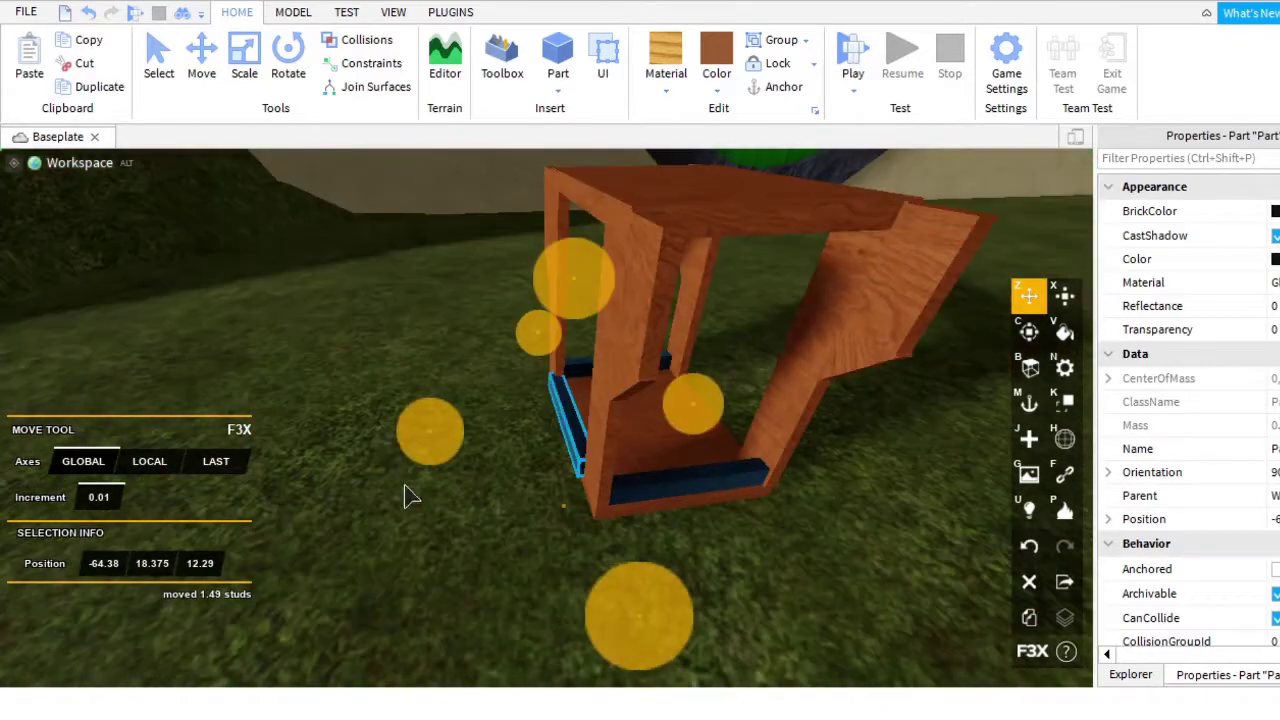
right_drag(420, 450, 569, 452)
scroll(569, 452, down, 3)
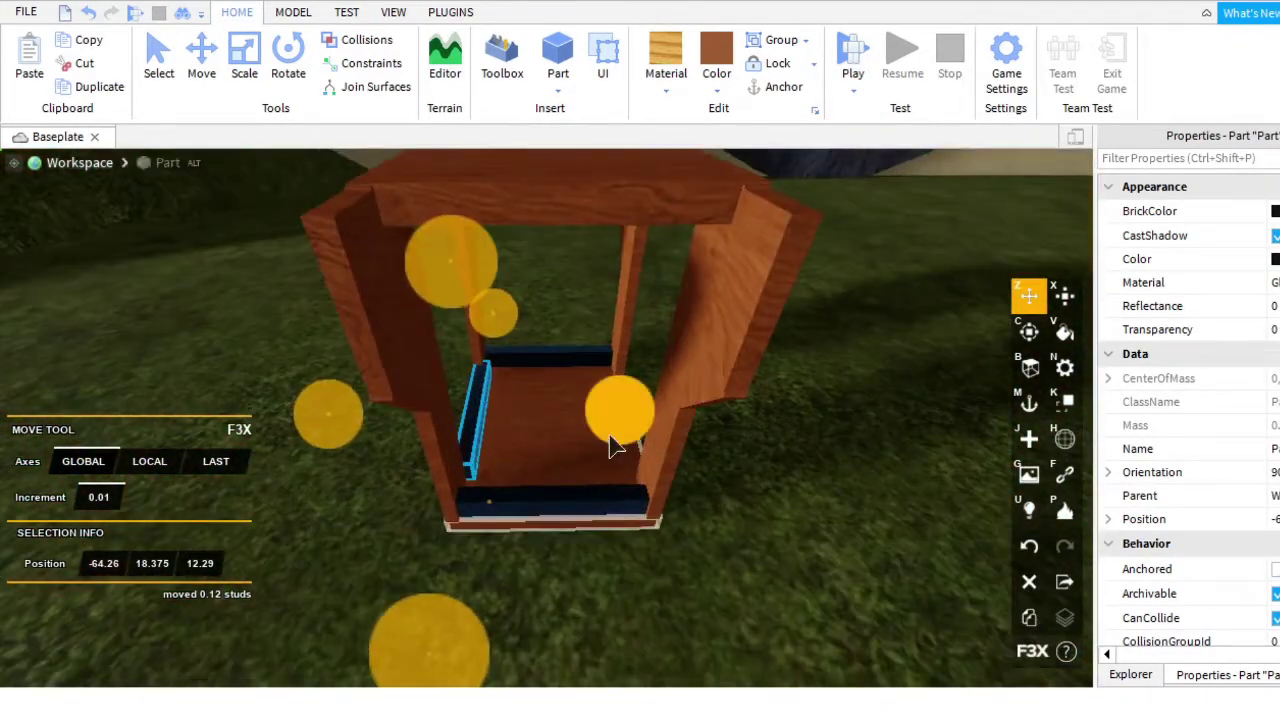
Duplicate the side bar 2.14 studs over to the opposite side edge and nudge the adjacent bracket 0.02 studs.
mouse_move(608, 403)
mouse_down()
mouse_move(577, 434)
mouse_move(620, 425)
mouse_up()
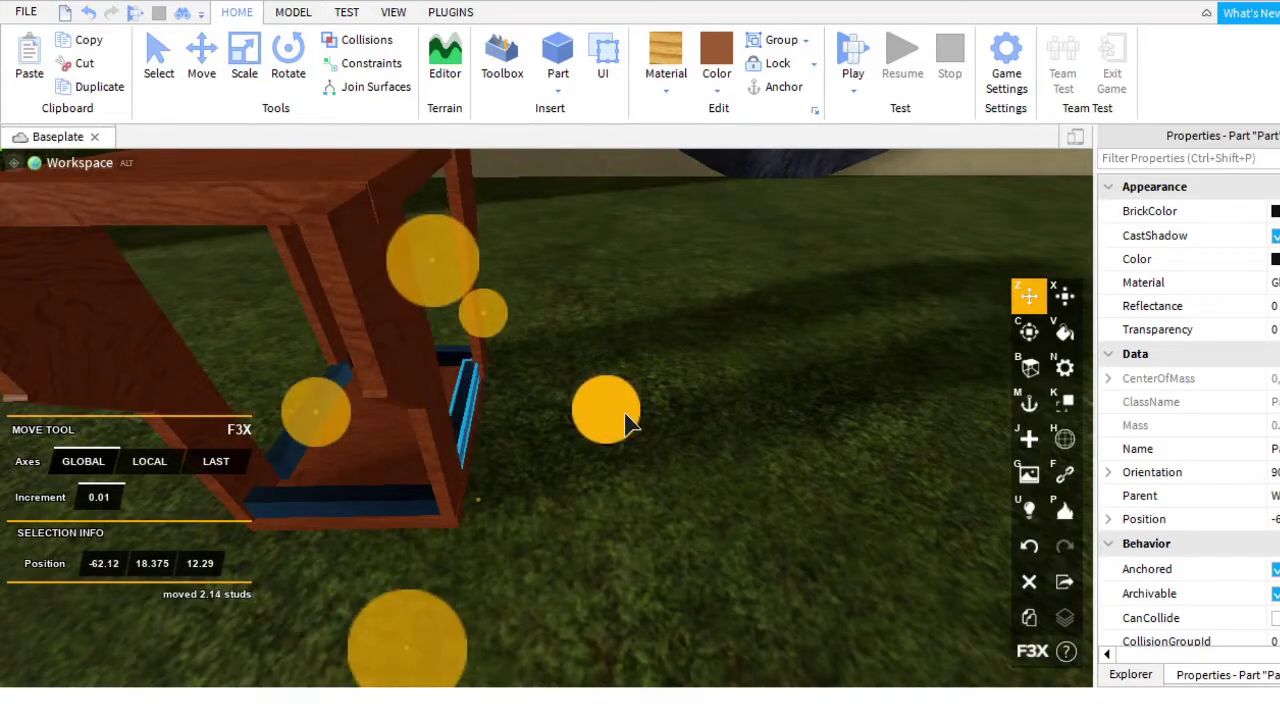
mouse_move(625, 425)
right_down()
mouse_move(605, 408)
mouse_move(620, 400)
right_up()
click(535, 398)
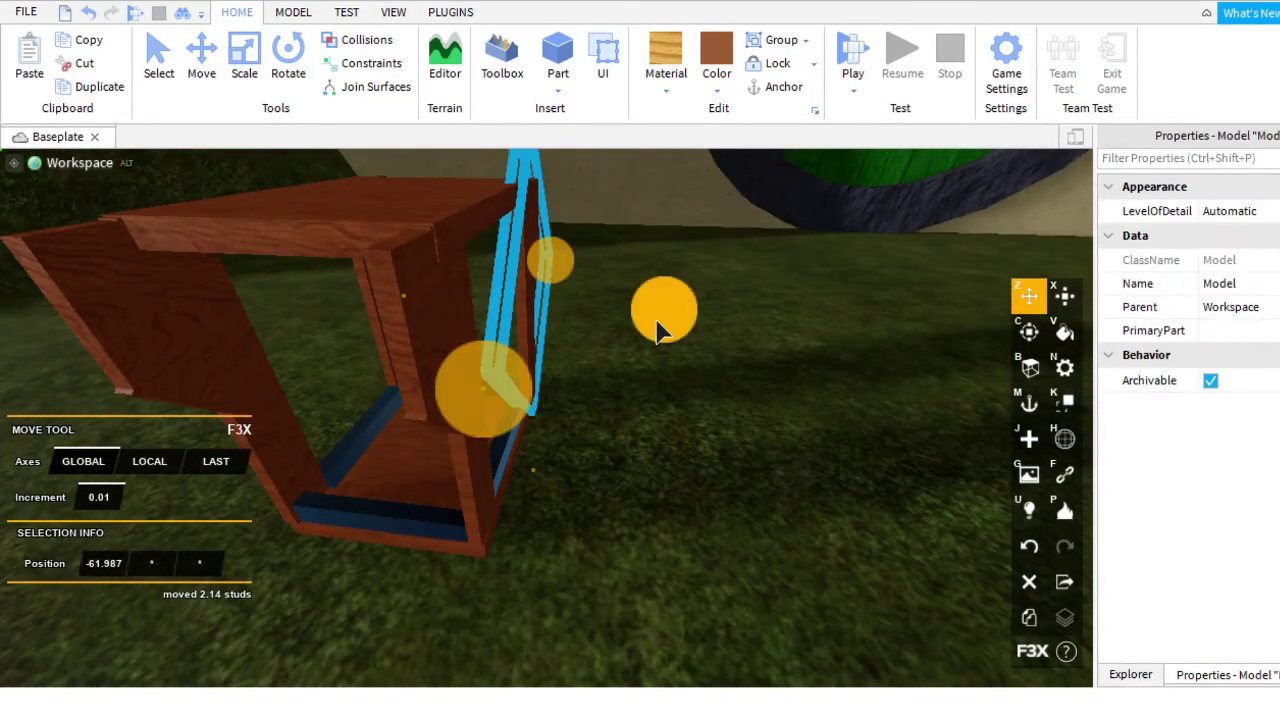
click(651, 480)
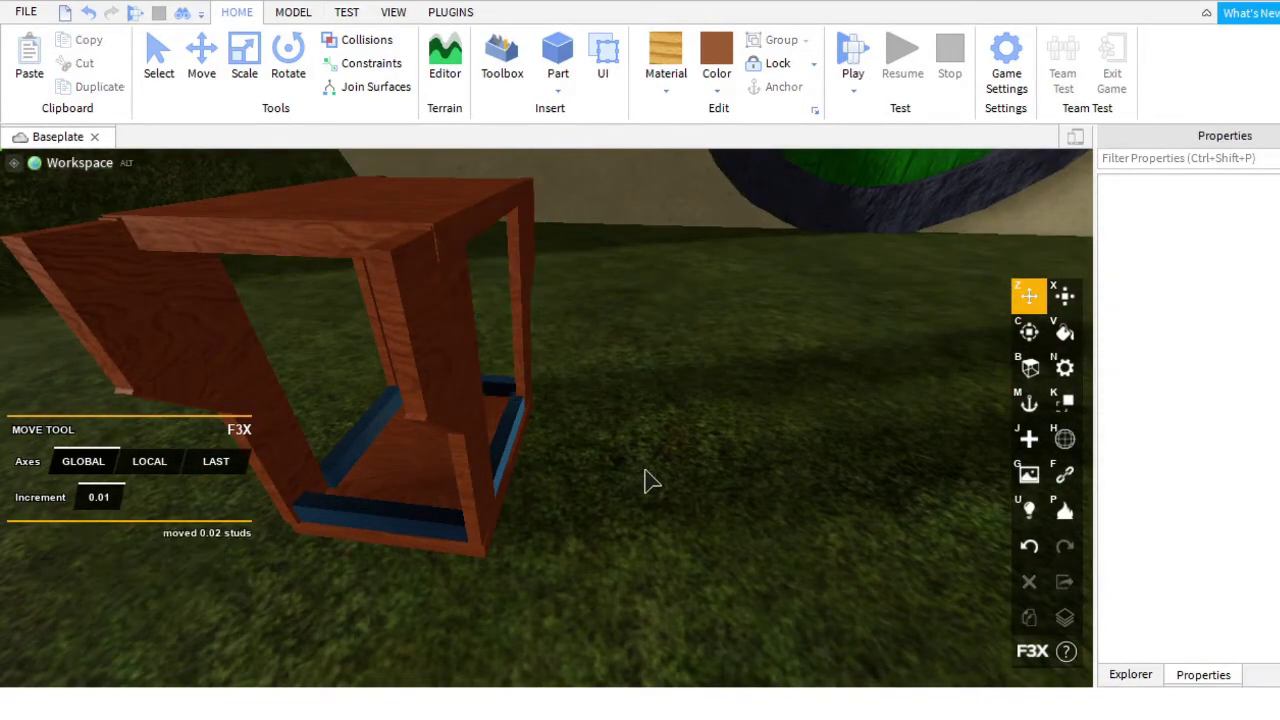
Duplicate the four black bars around the base and raise the copies 2.8 studs to just beneath the roof slab.
right_drag(651, 480, 634, 457)
click(487, 522)
shift+click(530, 392)
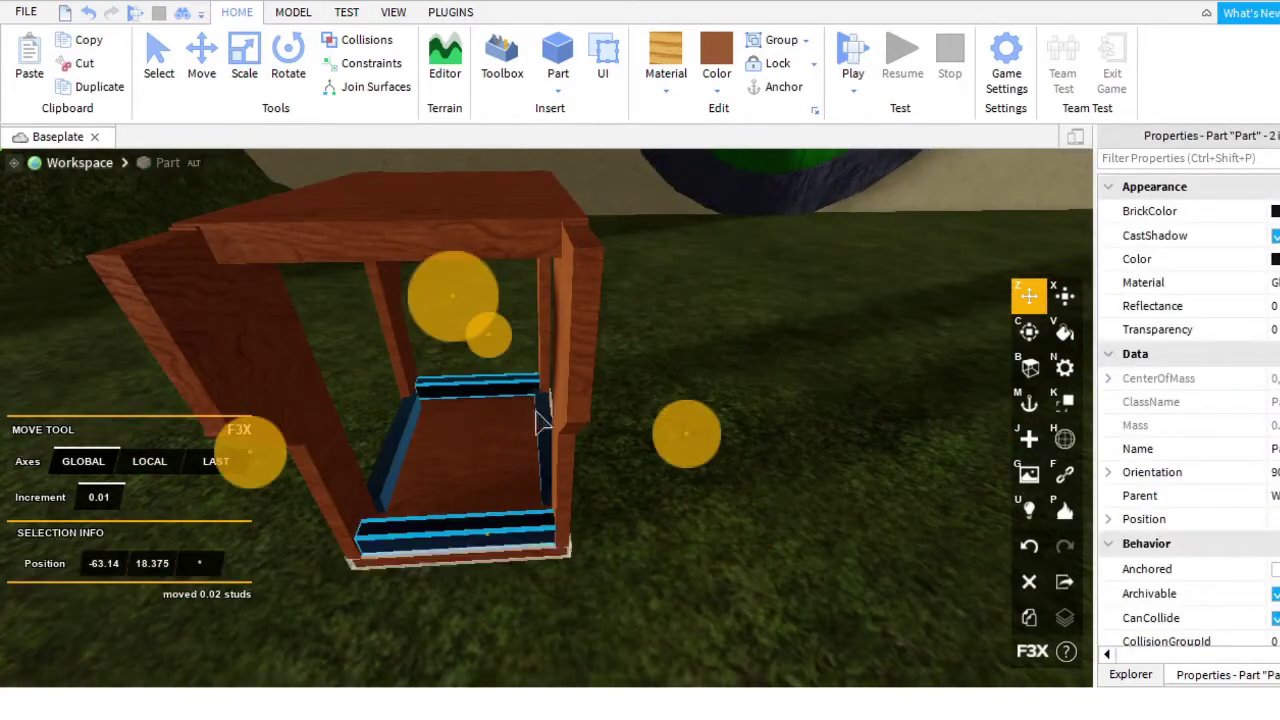
shift+click(400, 473)
right_drag(400, 473, 537, 580)
drag(463, 358, 480, 149)
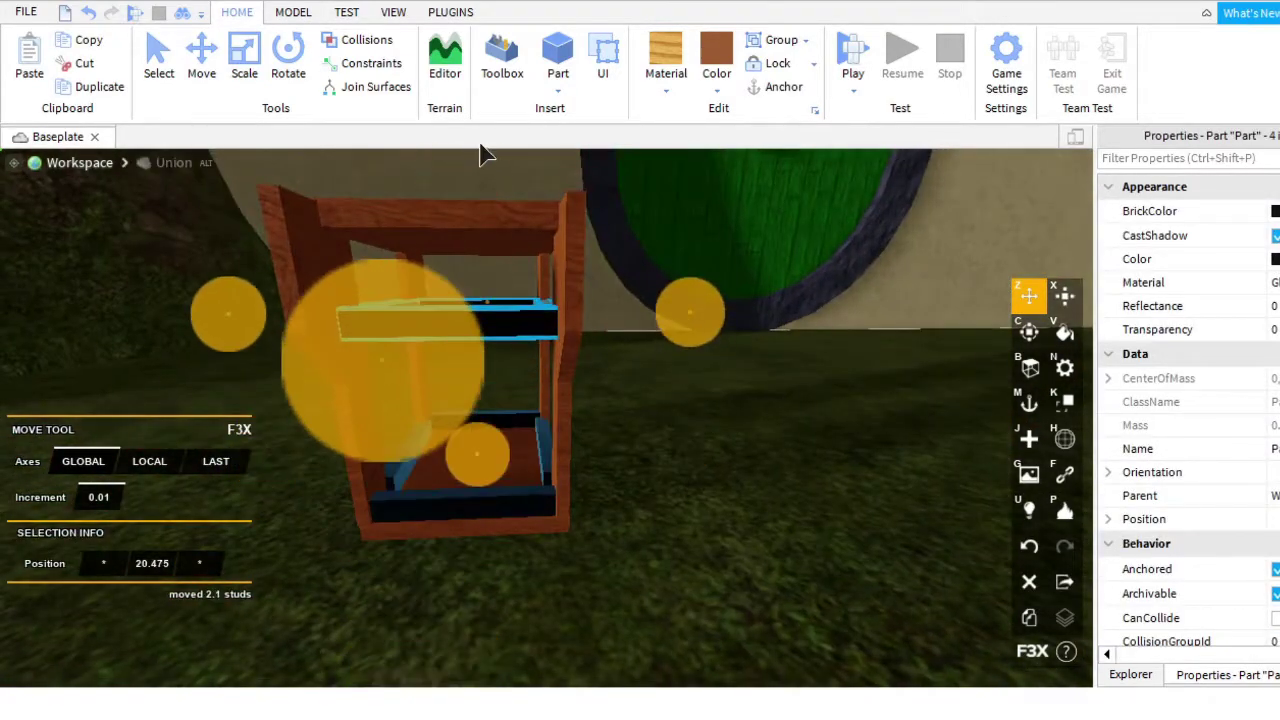
scroll(506, 297, down, 5)
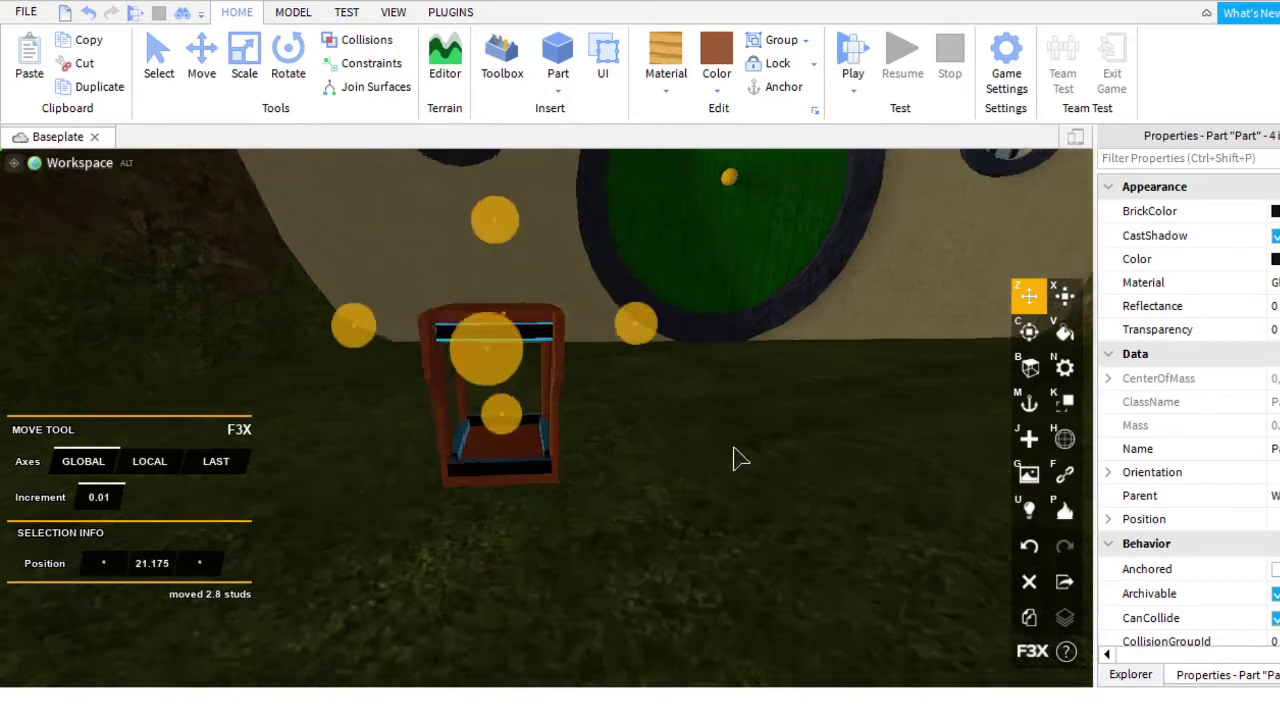
click(651, 429)
Duplicate the lower front bar, turn the copy upright, and stand it at the middle of the frame's front opening.
scroll(651, 429, up, 5)
right_drag(651, 429, 930, 570)
scroll(447, 418, up, 3)
click(498, 508)
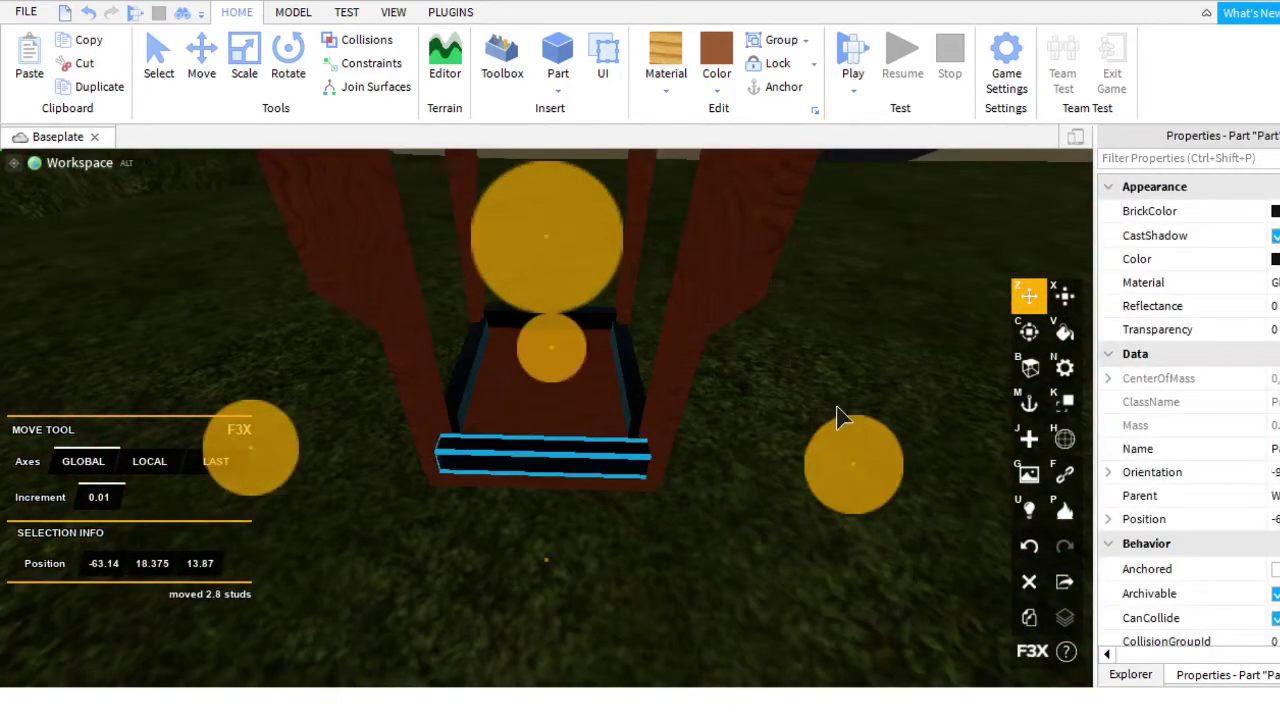
key(ctrl+t)
right_drag(677, 441, 571, 450)
drag(571, 450, 563, 583)
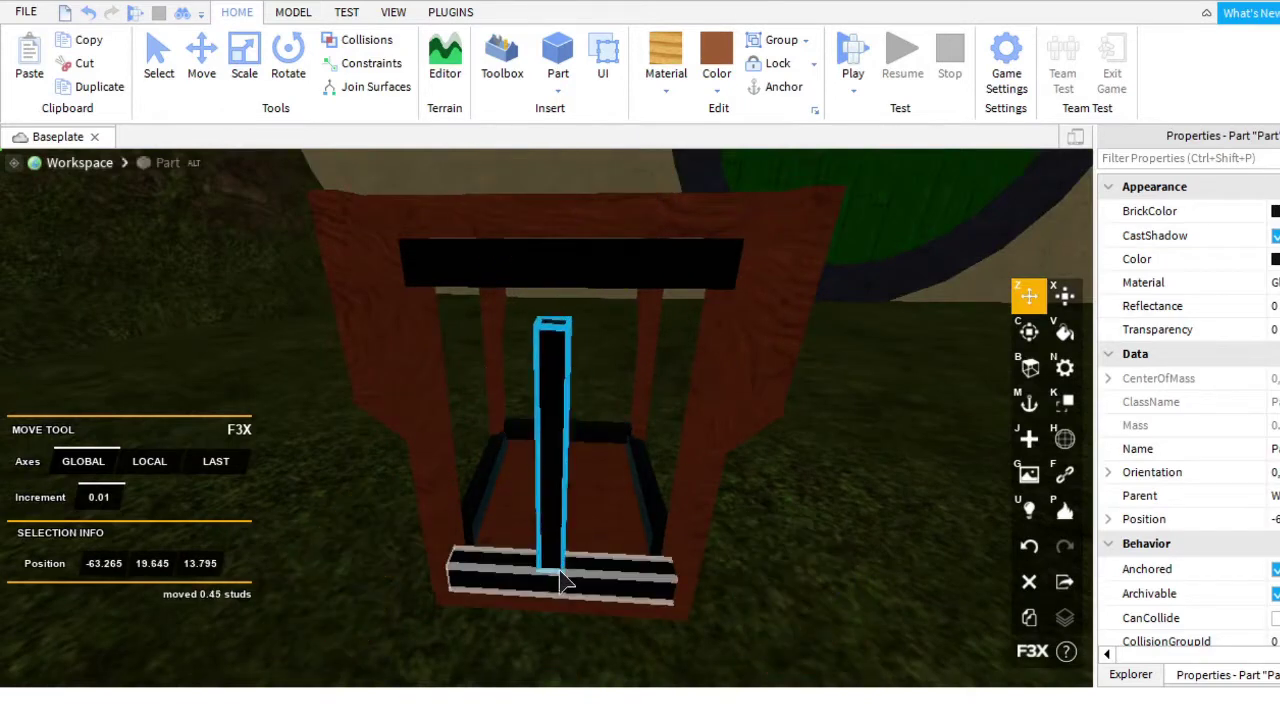
Stretch the upright bar up to the top bar and set copies along both sides of the front opening, 1.97 studs apart.
key(x)
scroll(966, 343, down, 3)
scroll(757, 460, up, 3)
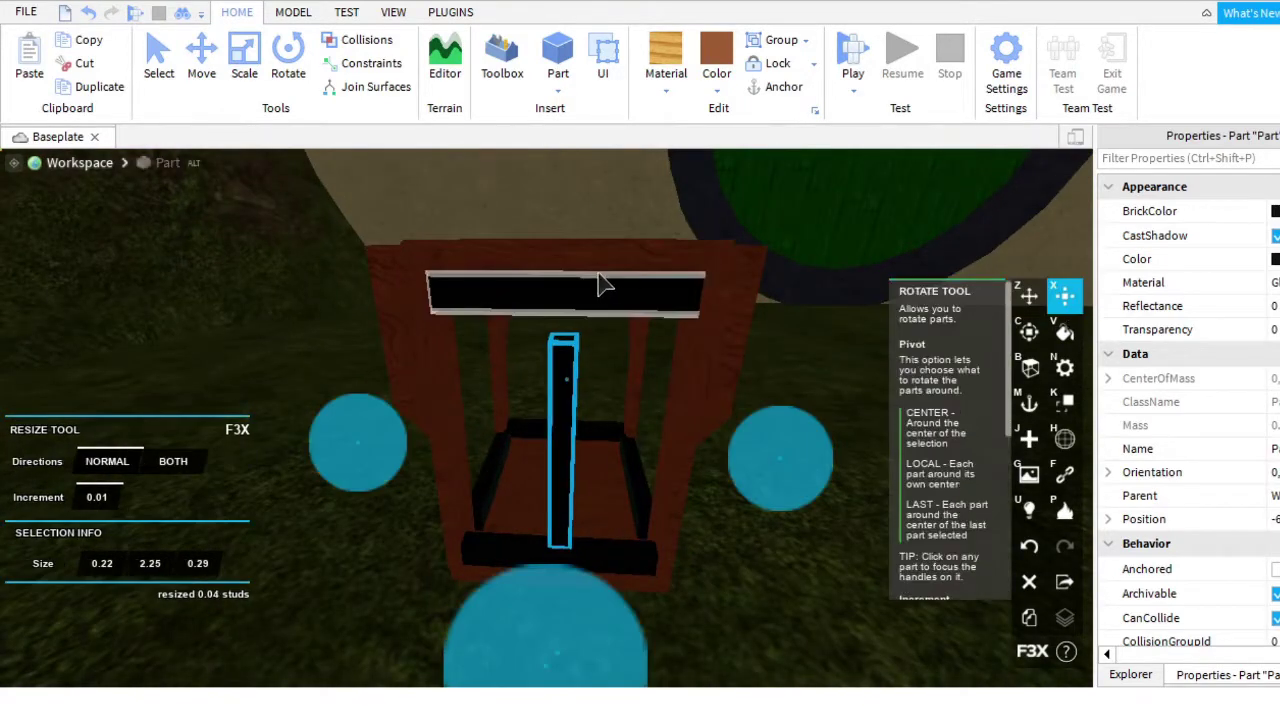
scroll(560, 297, down, 3)
scroll(560, 297, up, 2)
key(z)
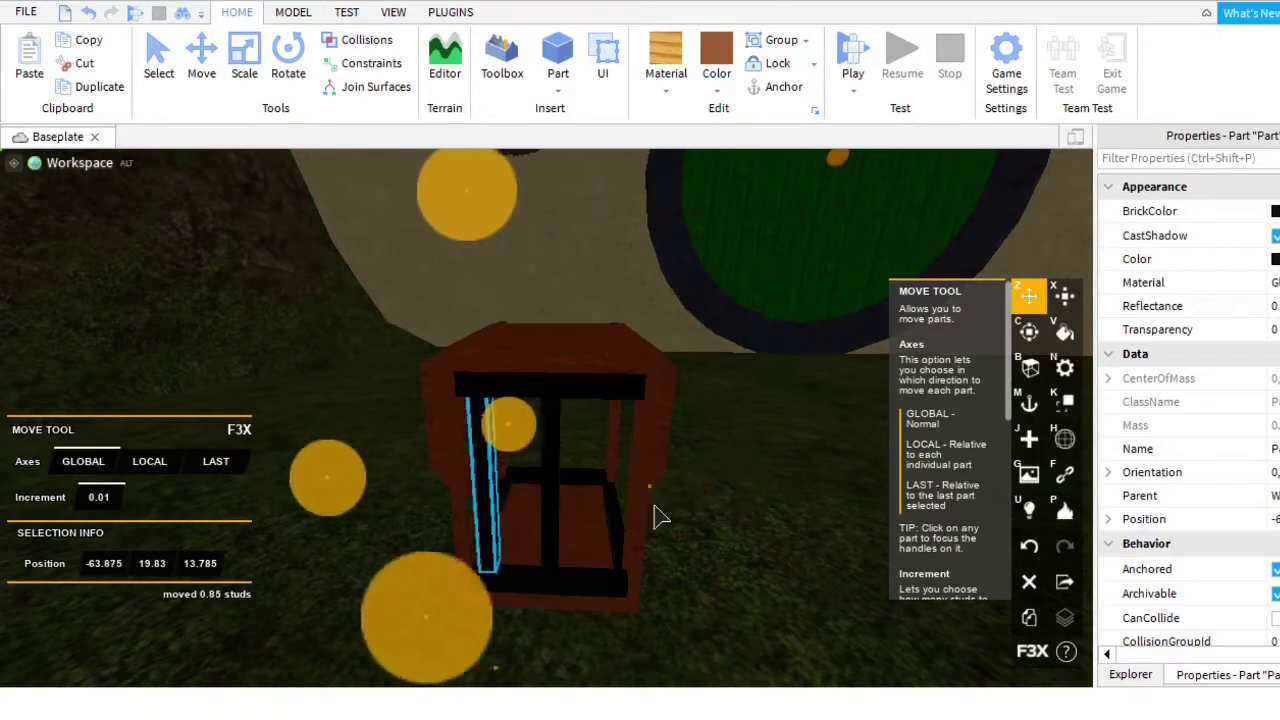
drag(658, 516, 808, 532)
Duplicate the three upright bars of the front opening and move the copies 2.94 studs to the back opening.
shift+click(553, 505)
shift+click(478, 480)
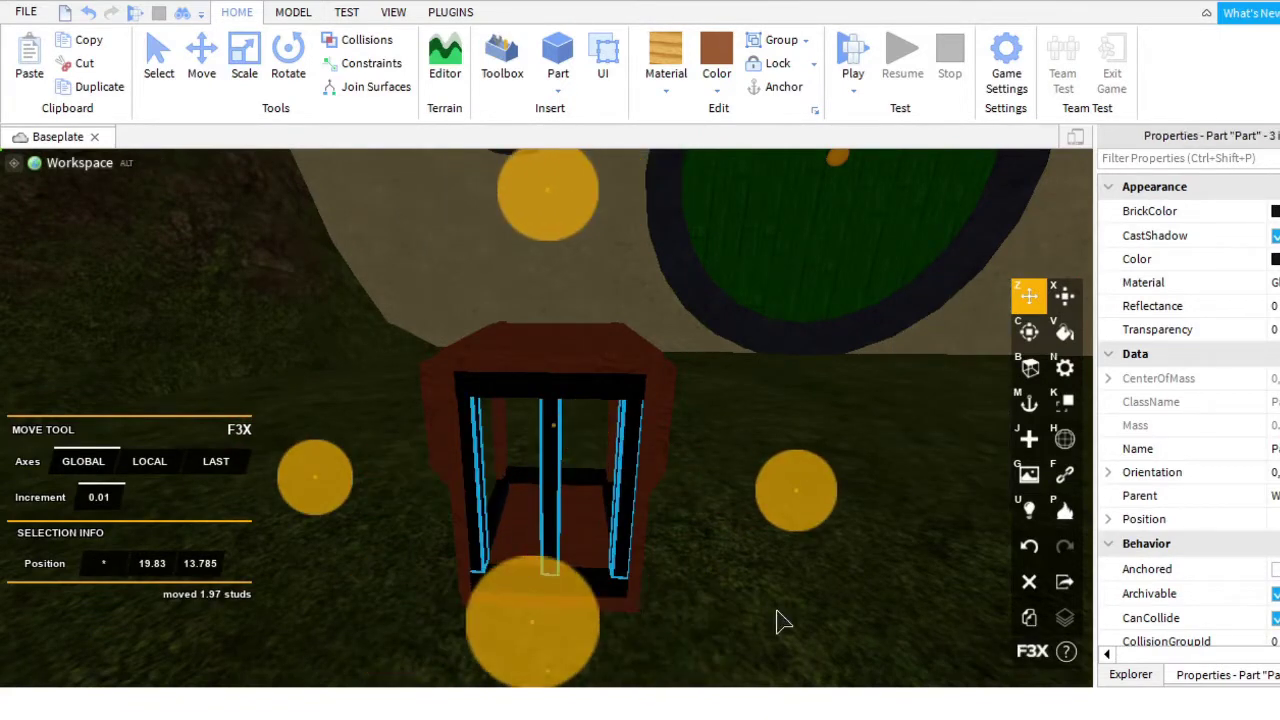
right_drag(945, 580, 289, 323)
drag(289, 323, 433, 447)
right_drag(433, 447, 471, 434)
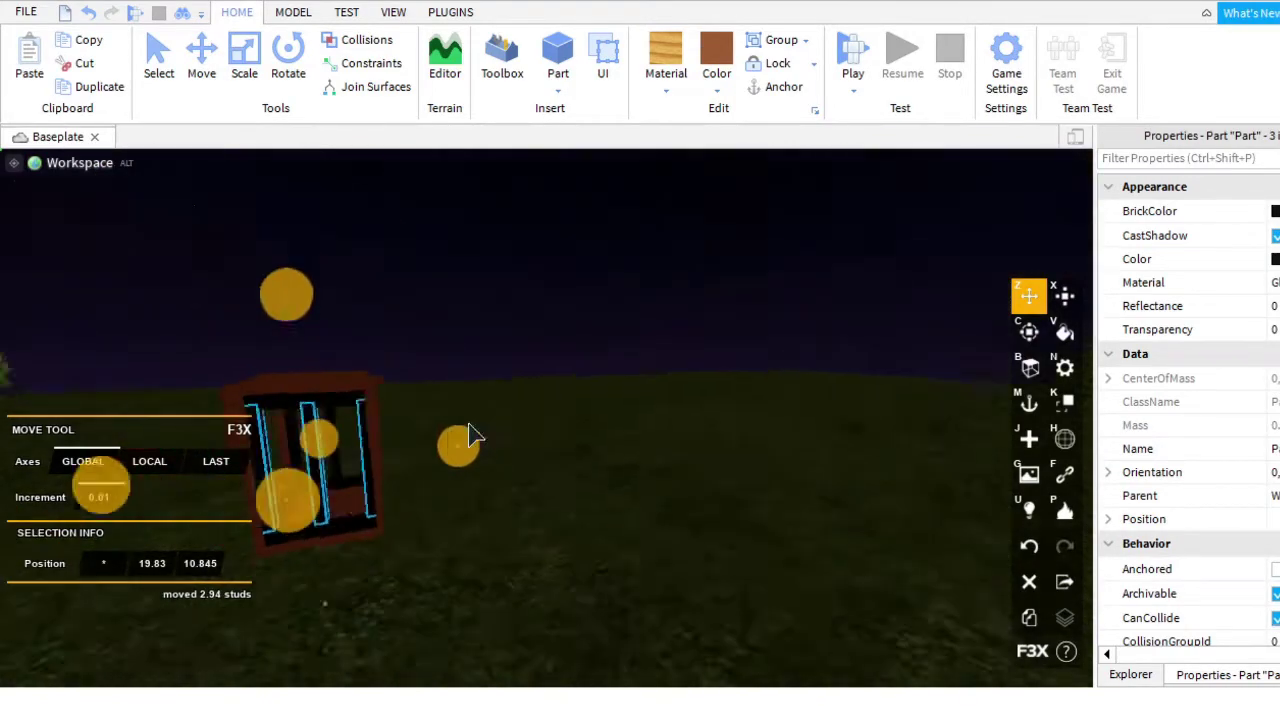
Set a turned copy of the three uprights in one side opening, shifting it 1.08 studs outward and 0.03 studs along the edge.
scroll(474, 434, up, 5)
scroll(650, 485, down, 5)
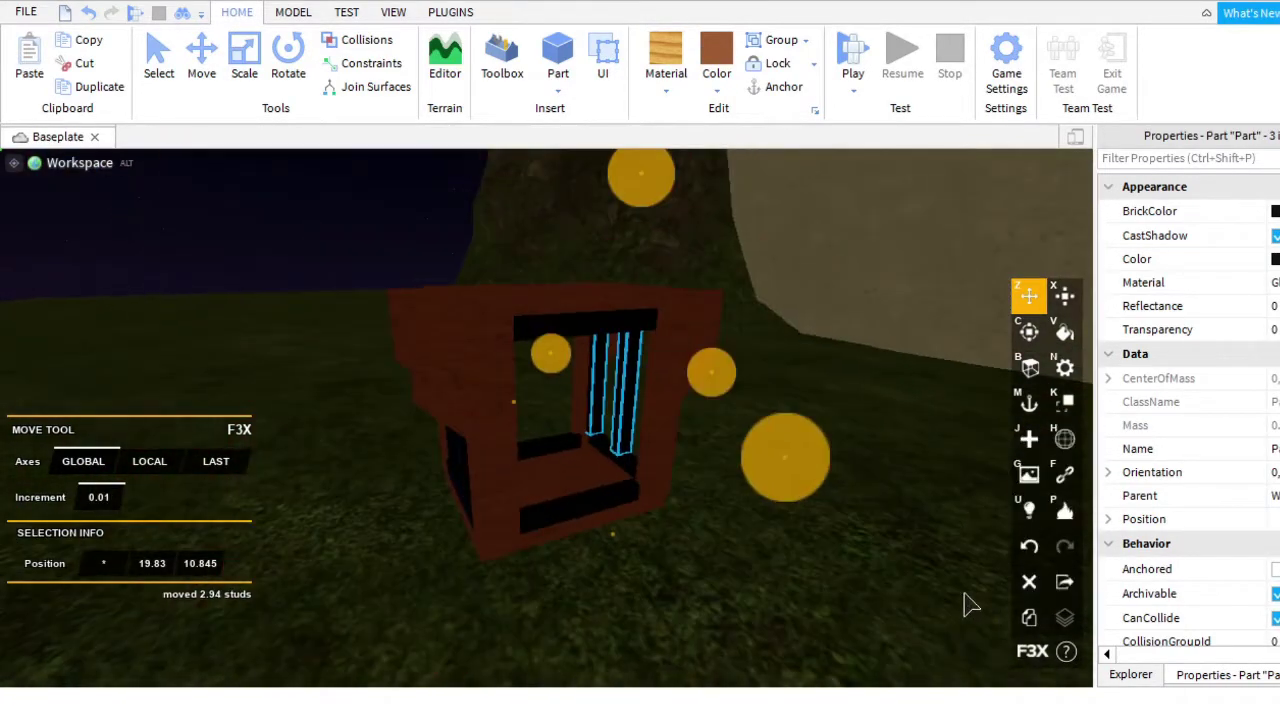
drag(760, 495, 790, 530)
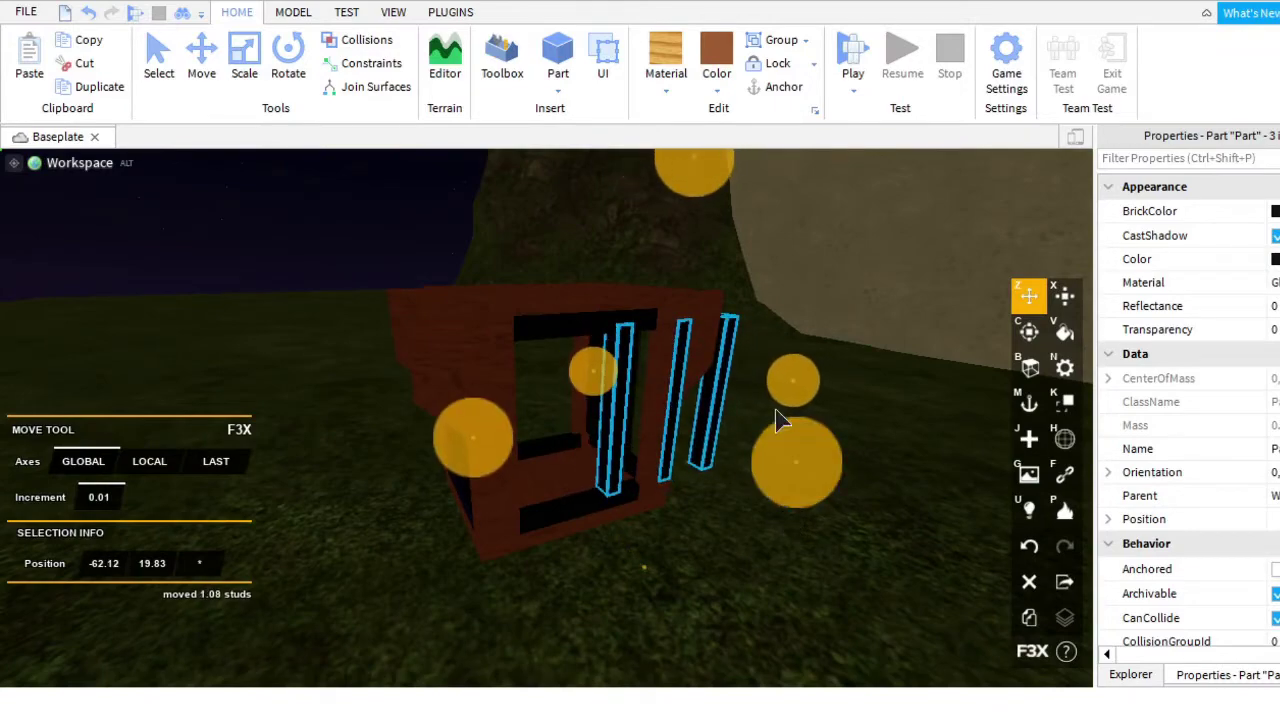
right_drag(781, 420, 728, 476)
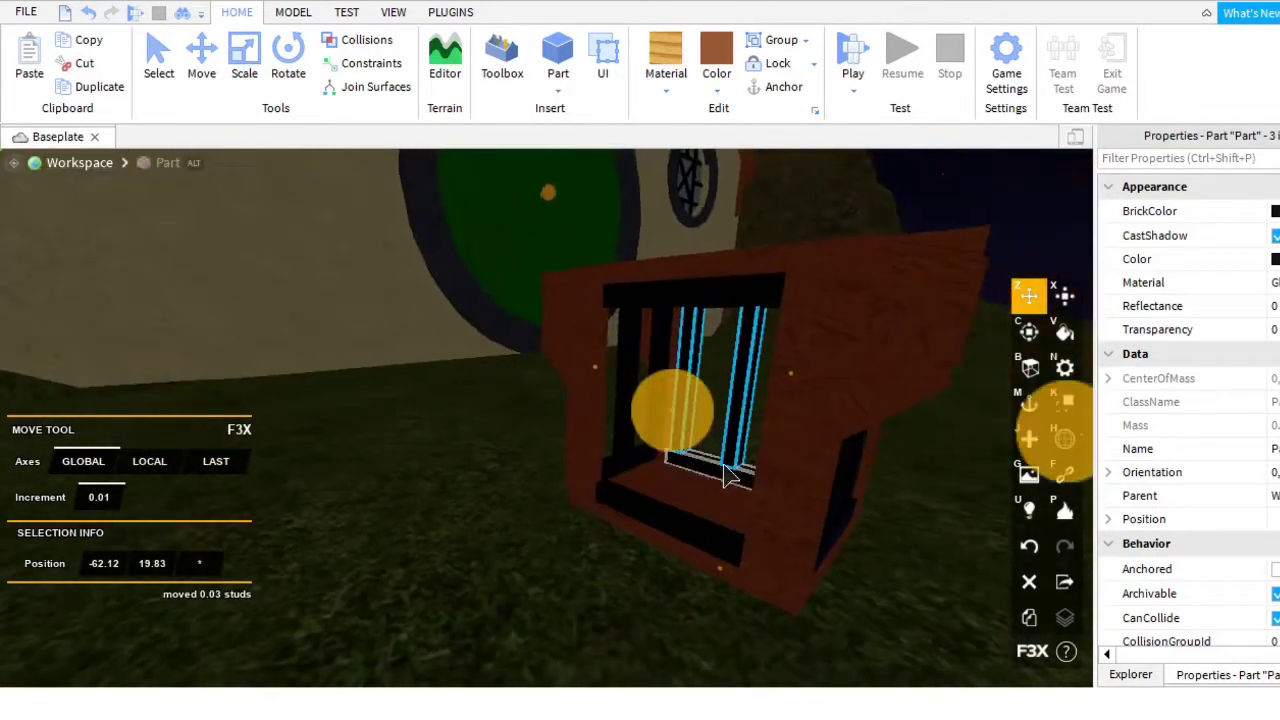
Duplicate the three side uprights and move the copies about 2.09 studs to the opposite side opening.
click(1030, 617)
mouse_move(672, 410)
mouse_down()
mouse_move(599, 445)
mouse_move(540, 448)
mouse_up()
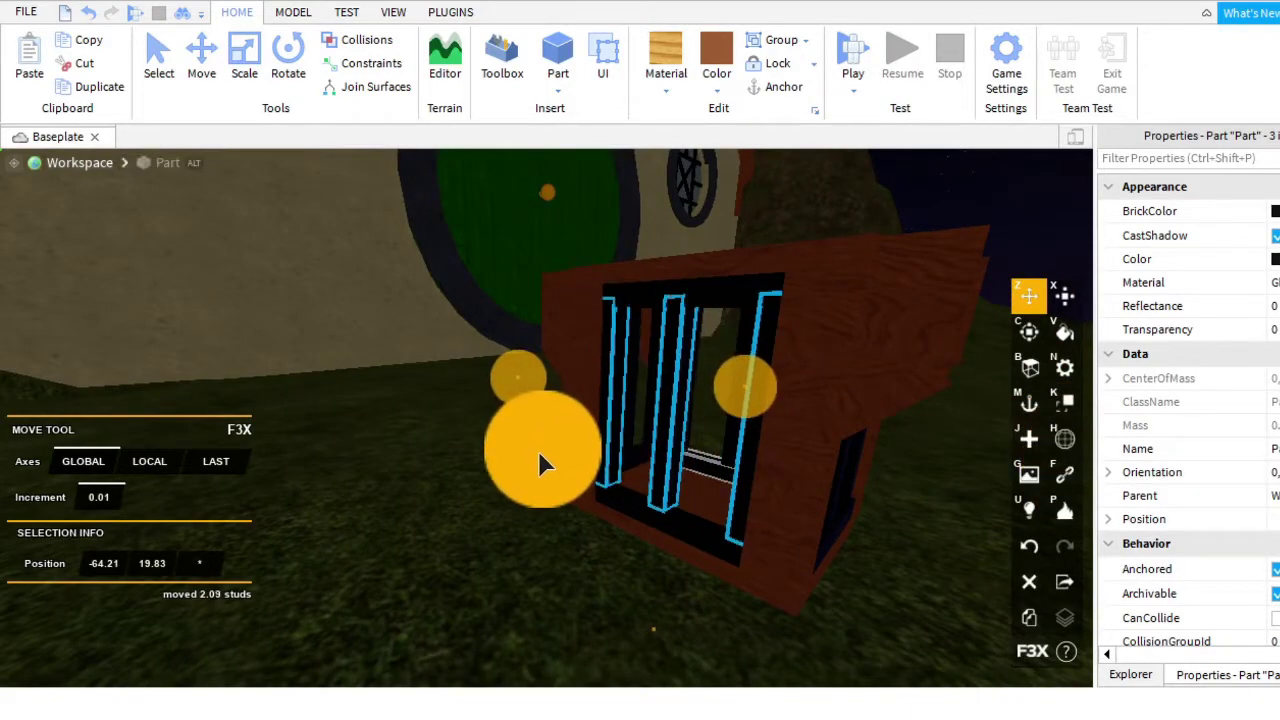
right_drag(593, 468, 640, 330)
scroll(795, 505, up, 5)
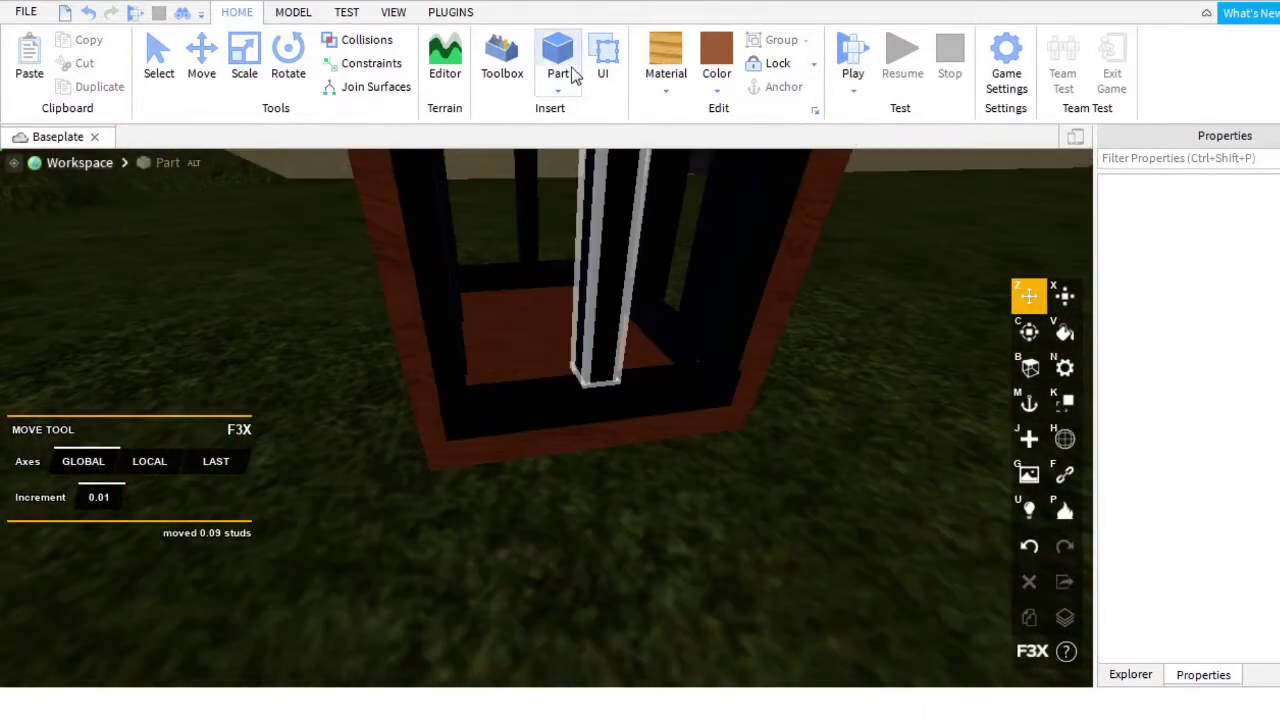
Insert a new part above the lantern frame, colour it light blue as glass, and make it partly transparent.
scroll(640, 330, down, 4)
click(620, 450)
scroll(658, 270, up, 2)
right_drag(674, 268, 702, 242)
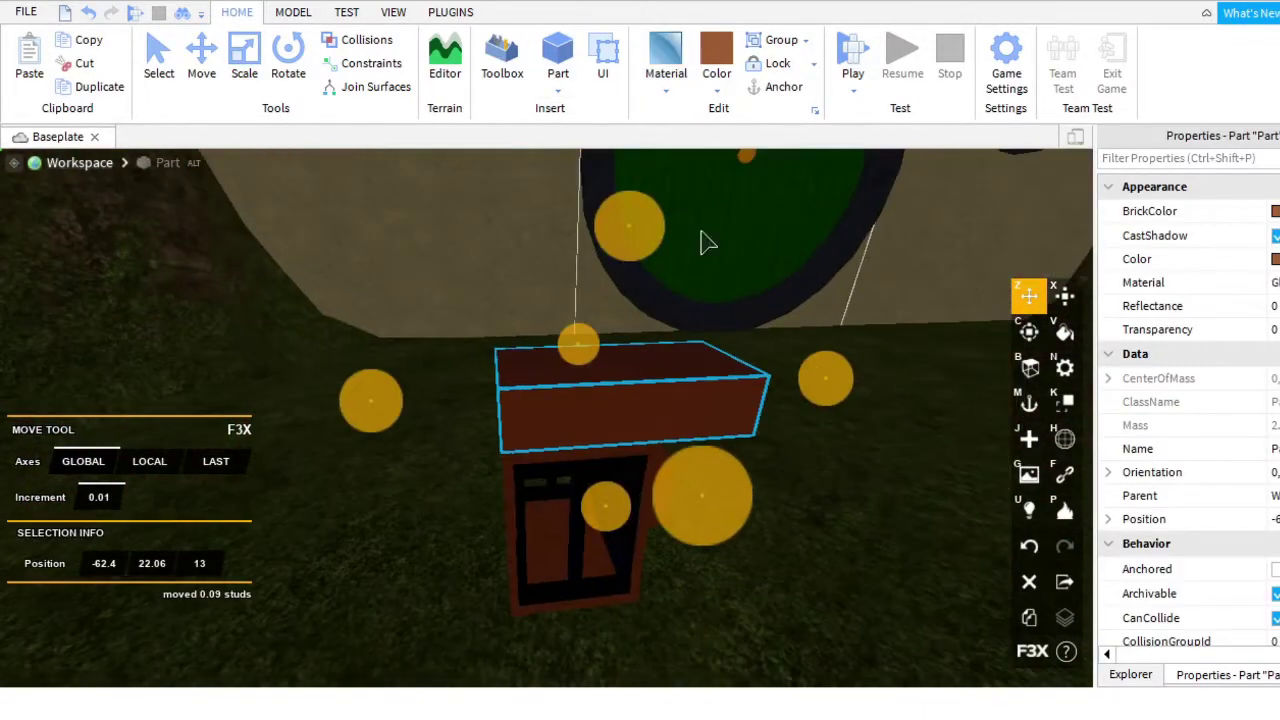
key(ctrl+z)
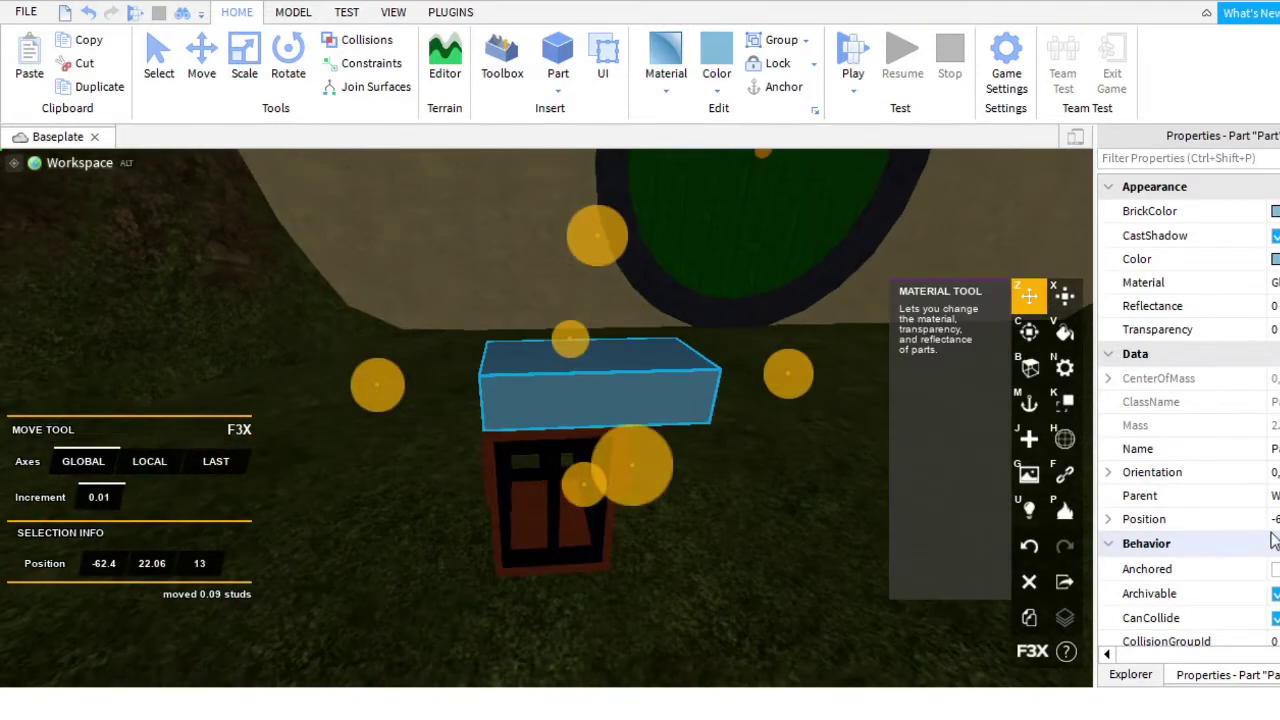
key(Return)
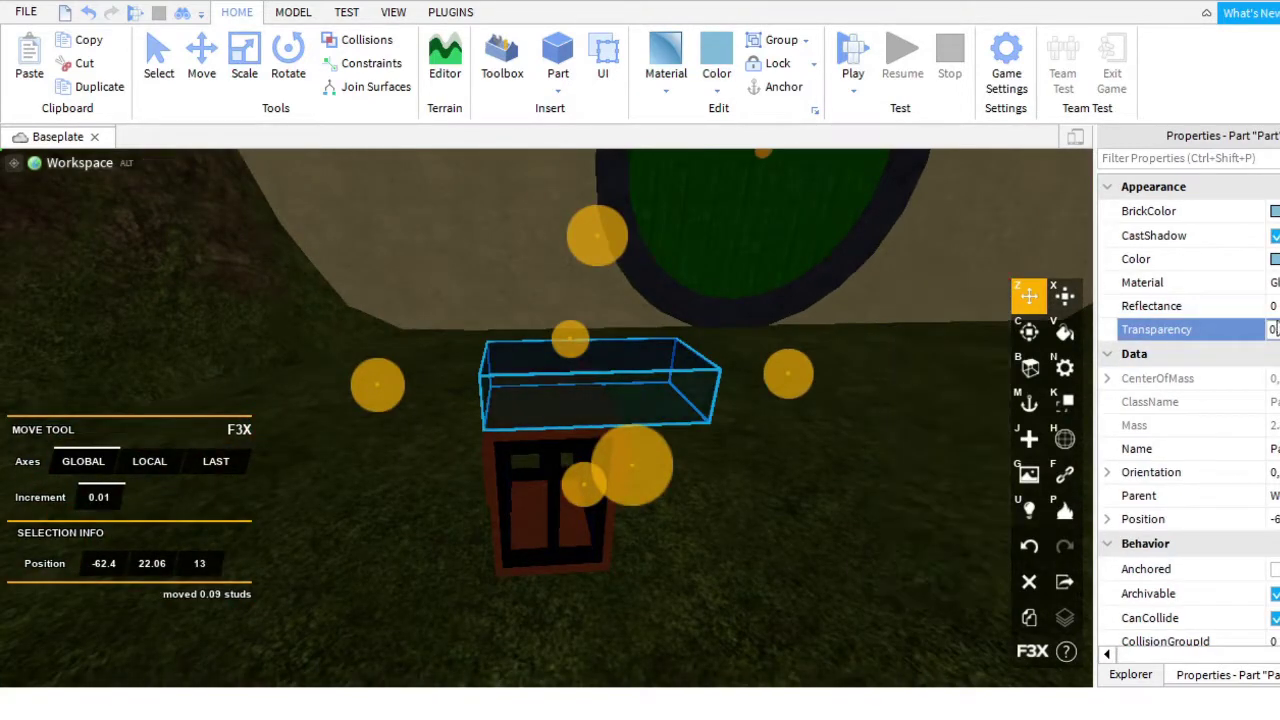
Fit the glass part into the lantern's front opening as a pane of 1.74 by 2.5 by 0.05 studs.
key(x)
drag(752, 370, 749, 346)
key(z)
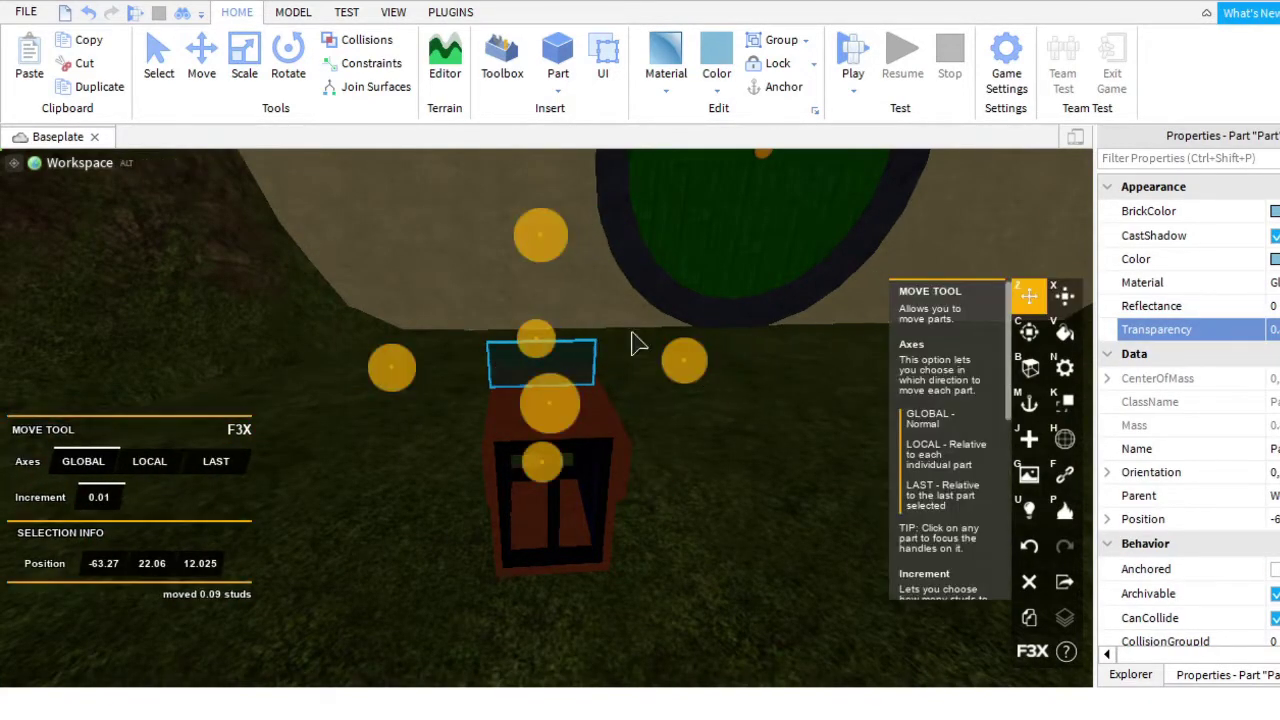
right_drag(634, 343, 603, 530)
key(x)
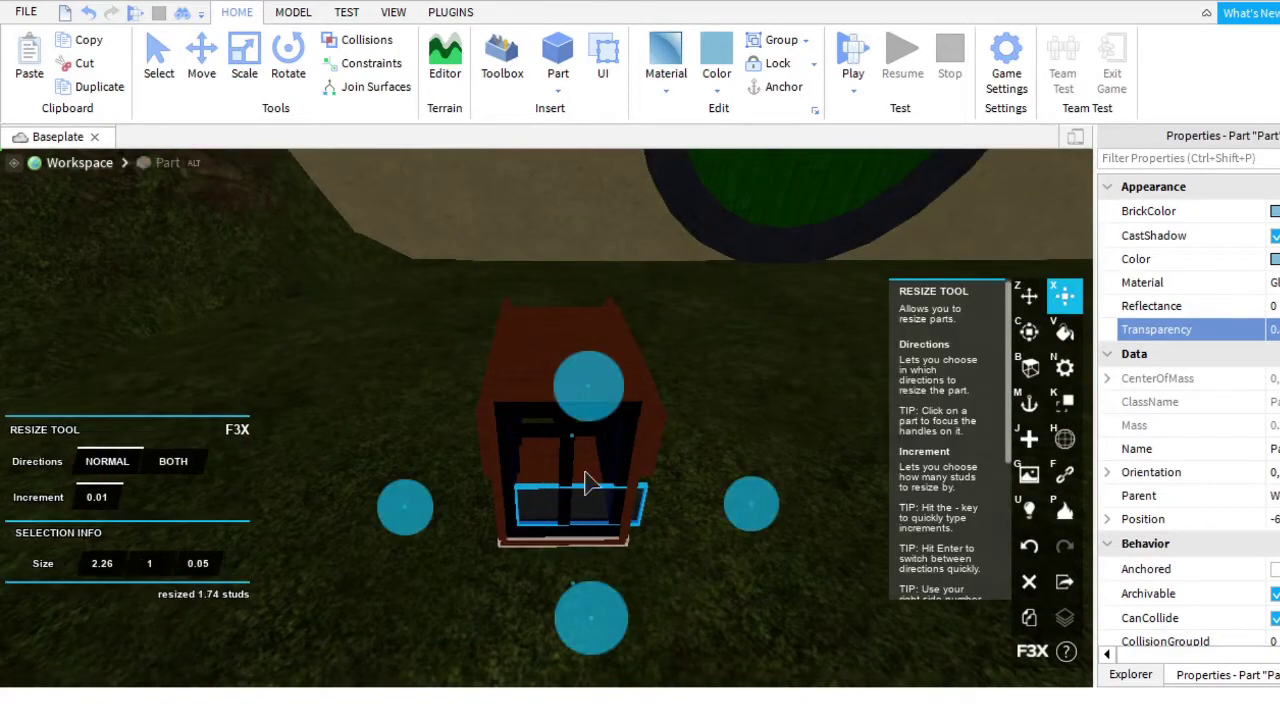
drag(741, 527, 717, 527)
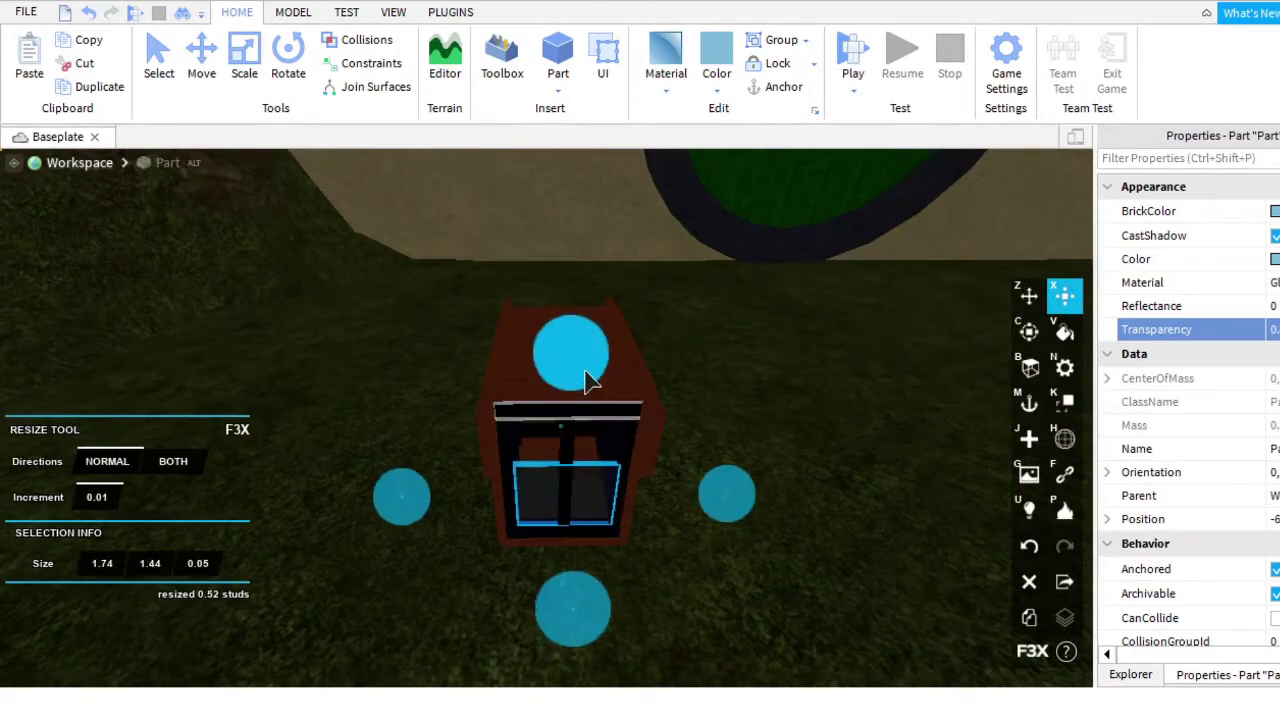
scroll(565, 313, up, 3)
right_drag(594, 374, 620, 420)
Place a copy of the glass pane in the back opening and a turned copy behind the bars of one side opening.
key(z)
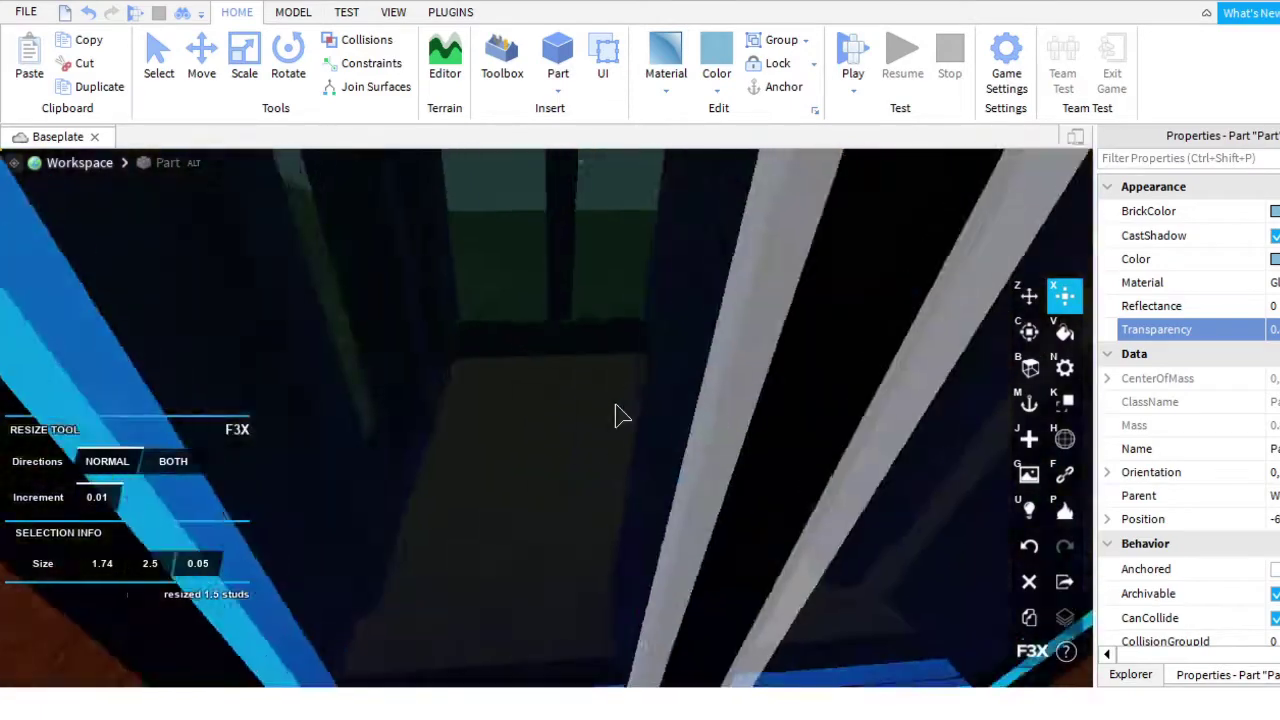
right_drag(1044, 590, 1009, 626)
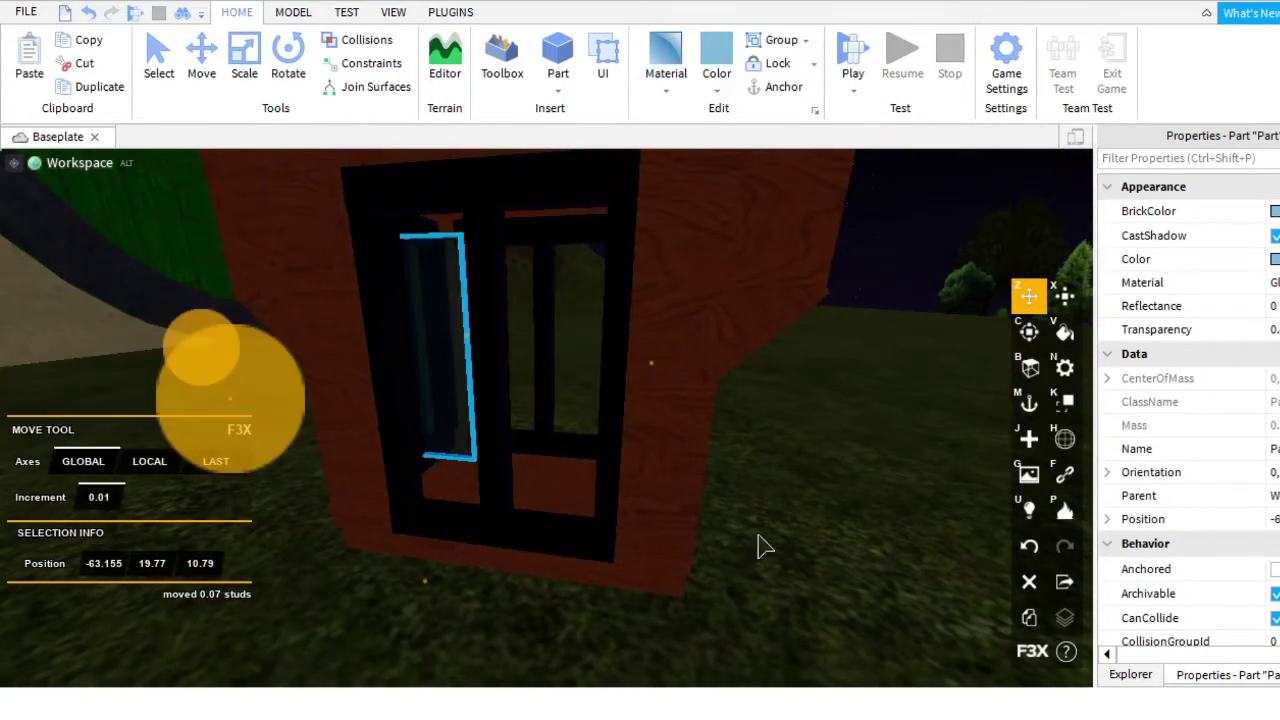
drag(442, 342, 10, 465)
scroll(362, 448, down, 5)
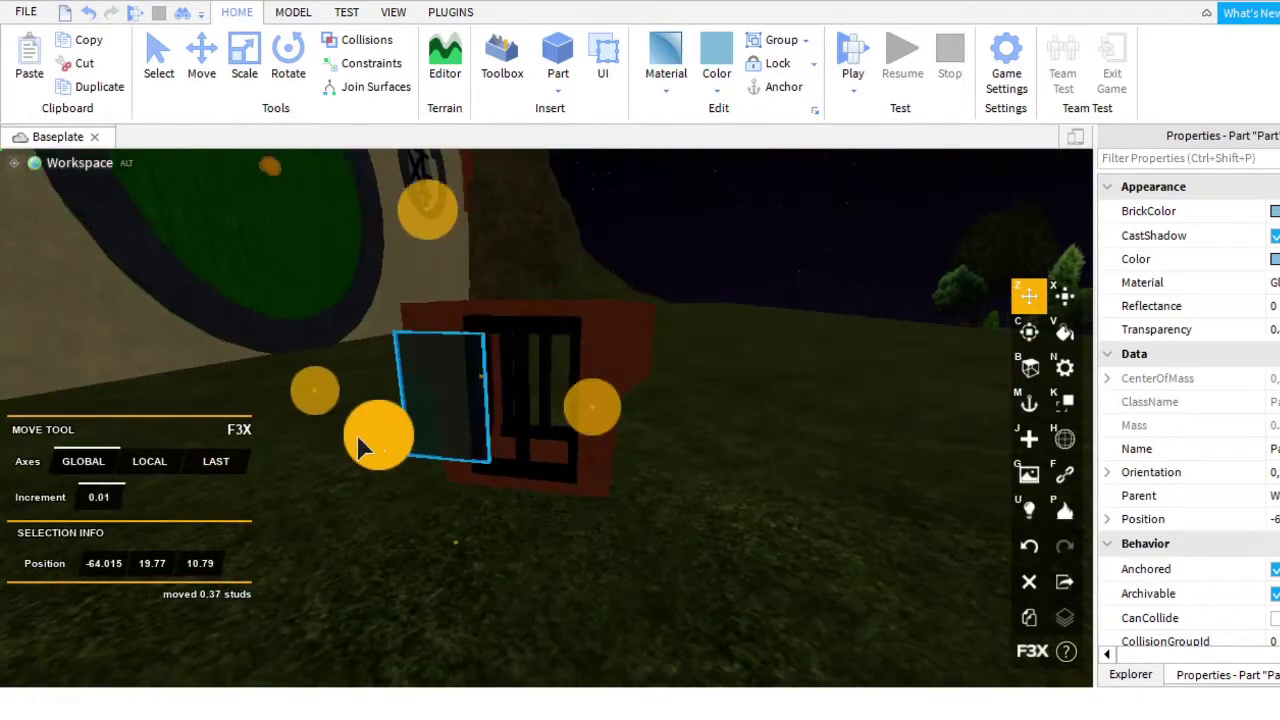
drag(378, 428, 948, 446)
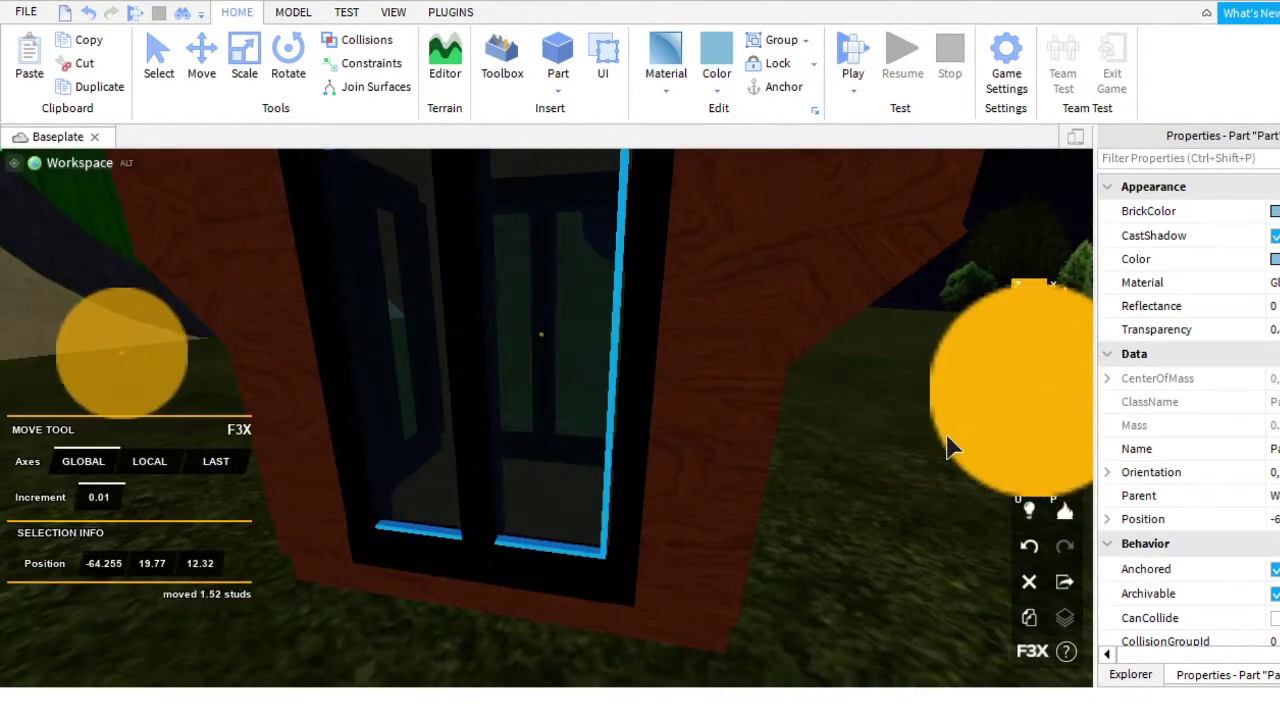
Duplicate the side glass pane and move the copy 2.18 studs to the opposite side opening.
right_drag(950, 452, 1090, 560)
drag(499, 365, 615, 408)
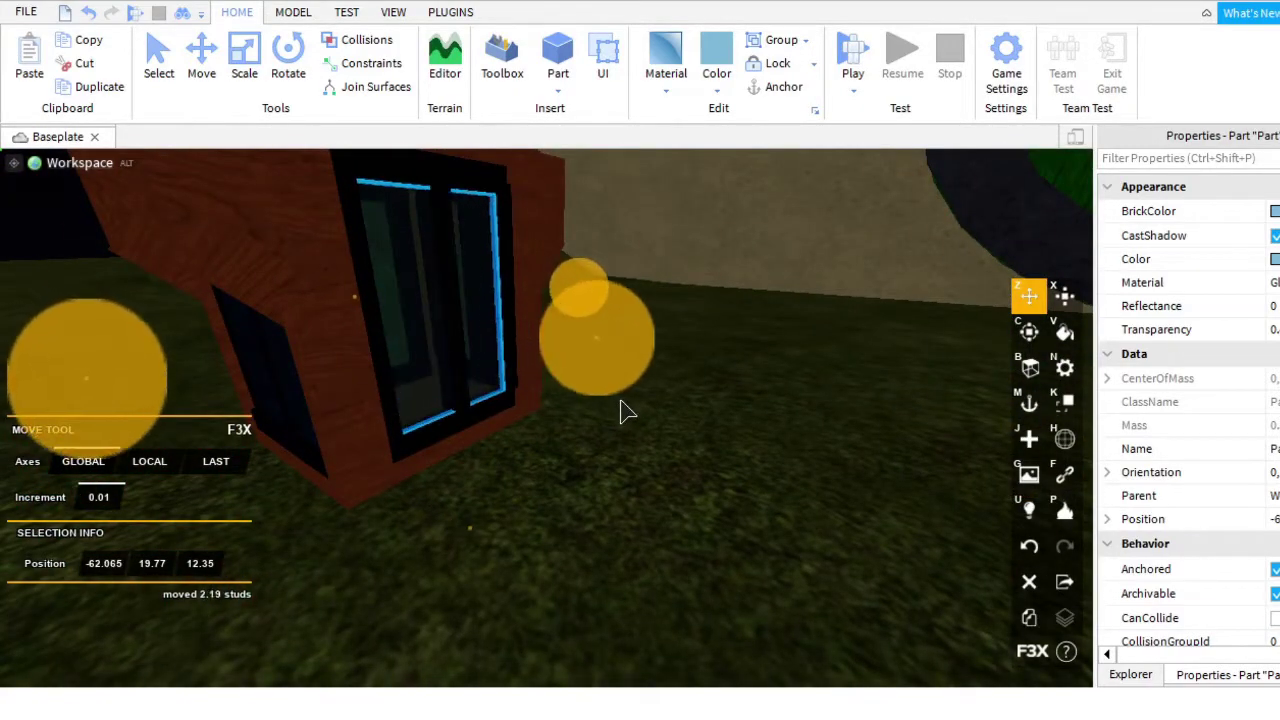
click(620, 410)
right_drag(620, 410, 533, 367)
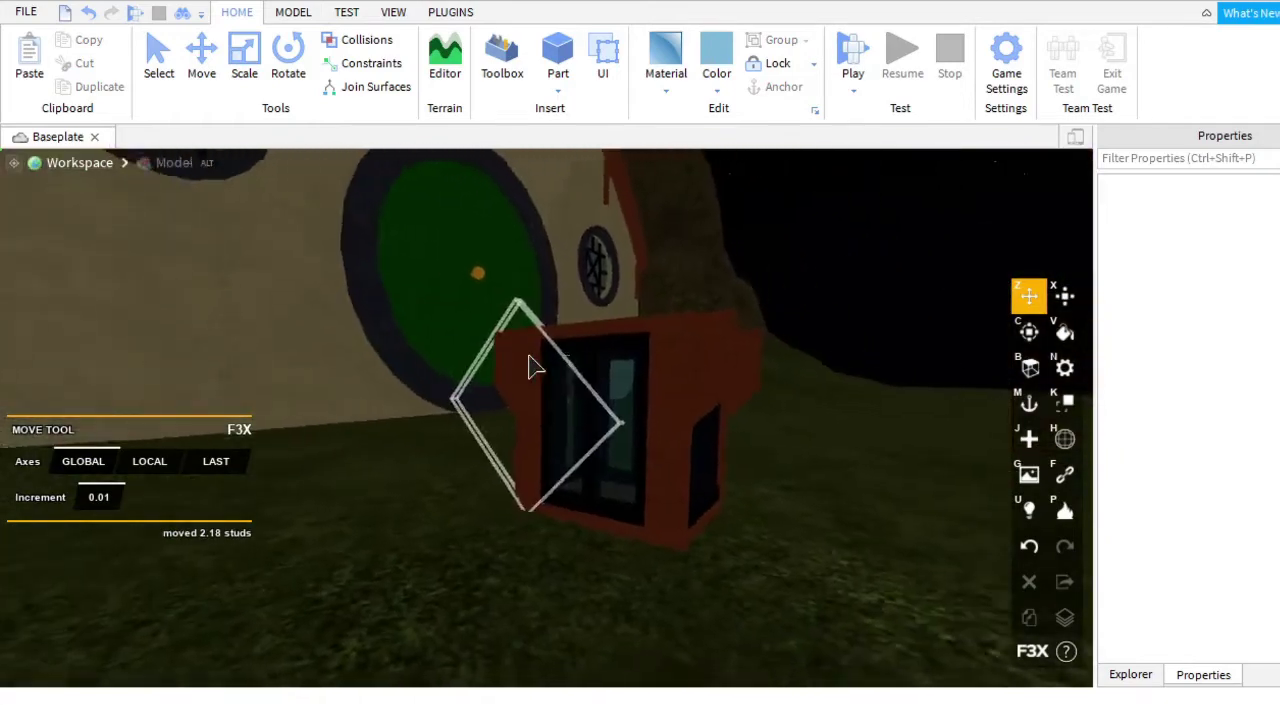
Insert a new part above the lantern and give it the Neon material in yellow.
scroll(534, 367, down, 5)
click(558, 55)
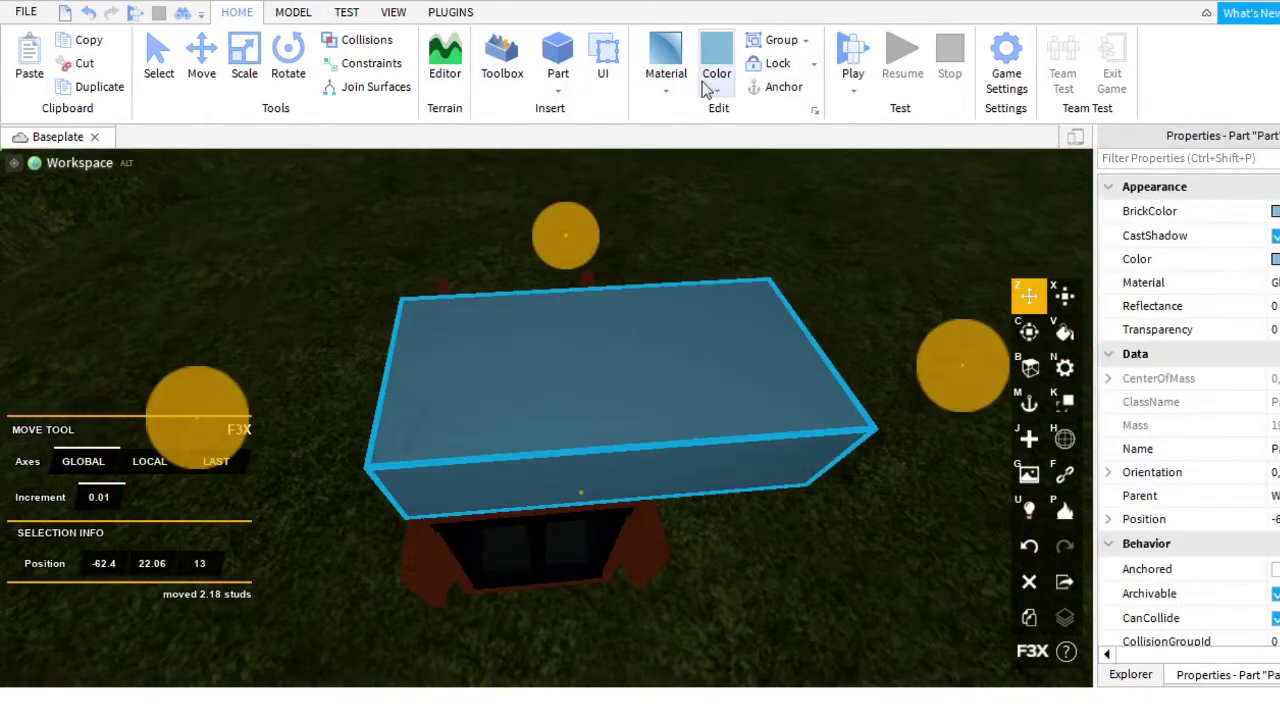
scroll(731, 391, up, 5)
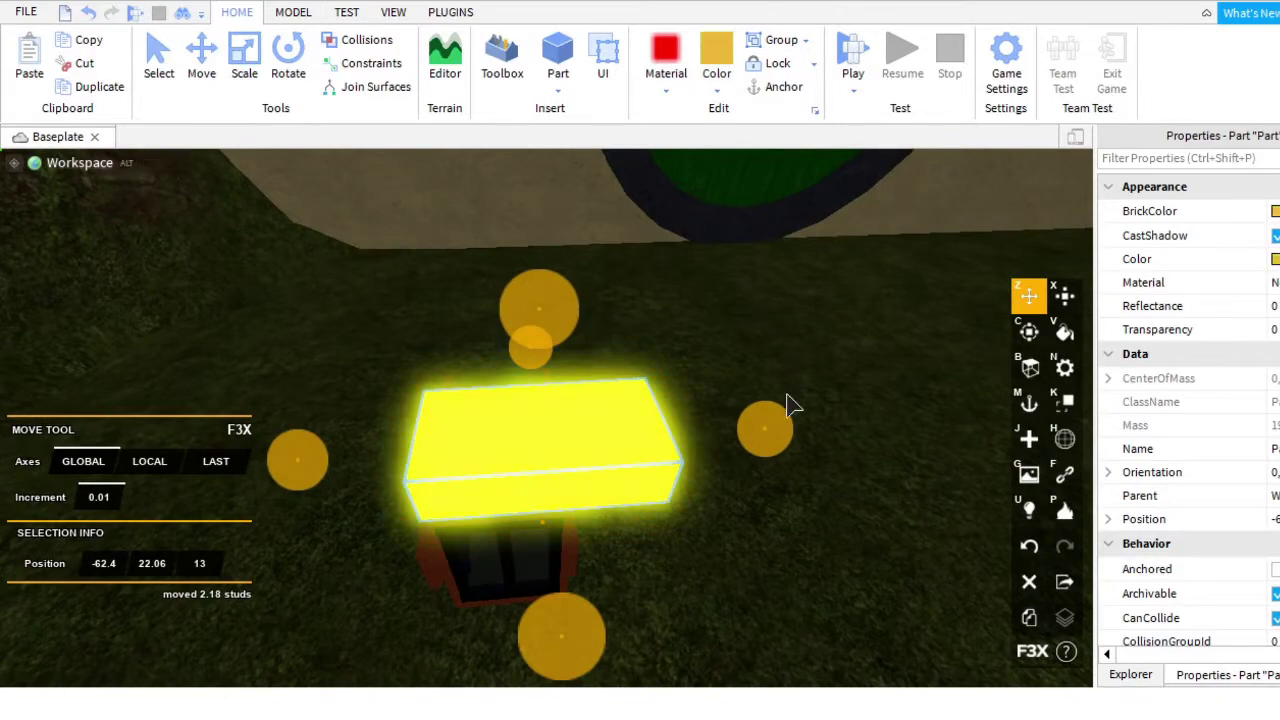
Resize the neon block to 1.37 by 2.99 by 1.2 studs so it extends down inside the lantern.
key(x)
drag(686, 486, 345, 460)
drag(456, 318, 557, 580)
right_drag(557, 580, 737, 491)
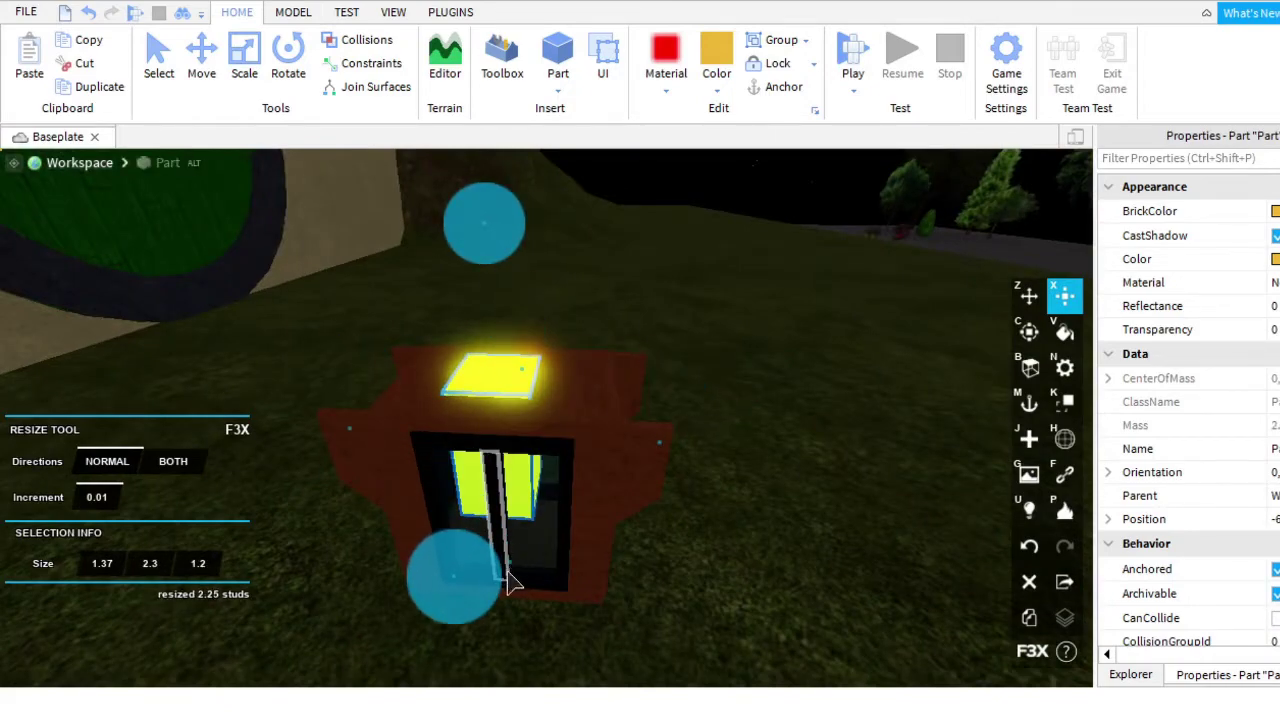
right_drag(510, 280, 614, 343)
scroll(614, 343, up, 5)
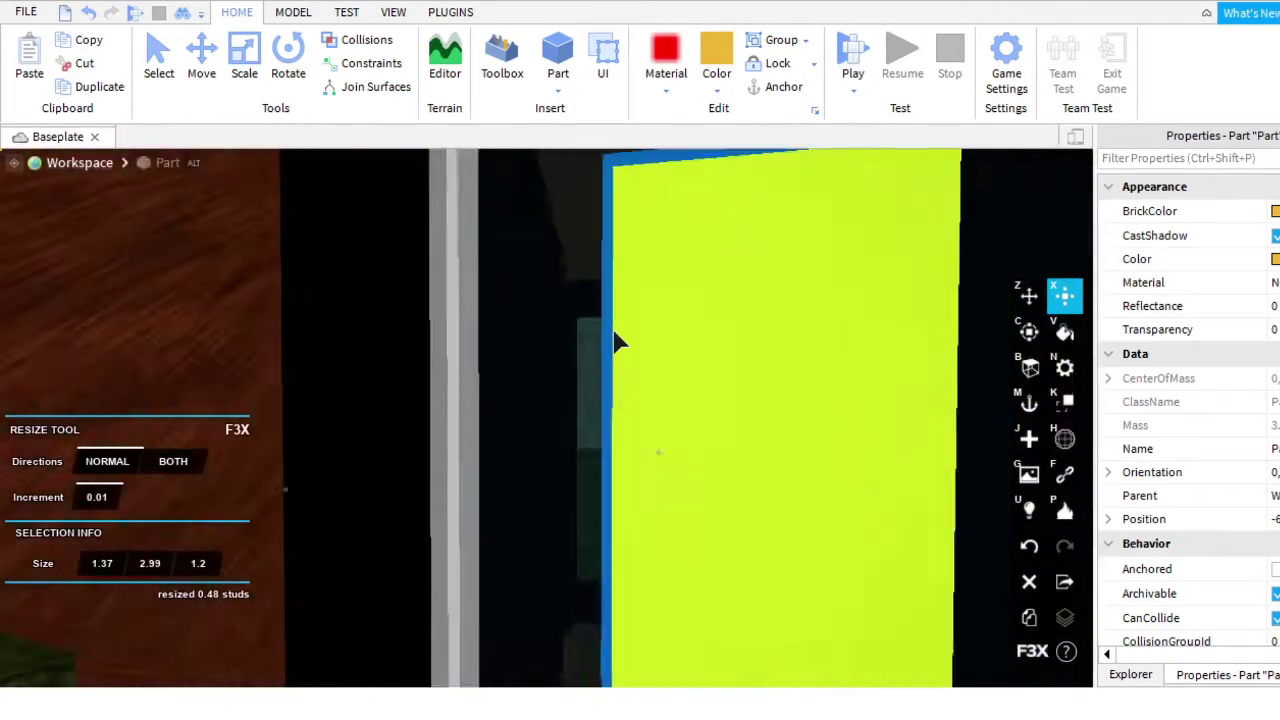
scroll(529, 371, down, 5)
Recolour the neon block a deeper amber and enlarge it to fill the lantern's inside, extending its depth to 2.27 studs.
right_drag(529, 371, 545, 478)
drag(545, 478, 611, 523)
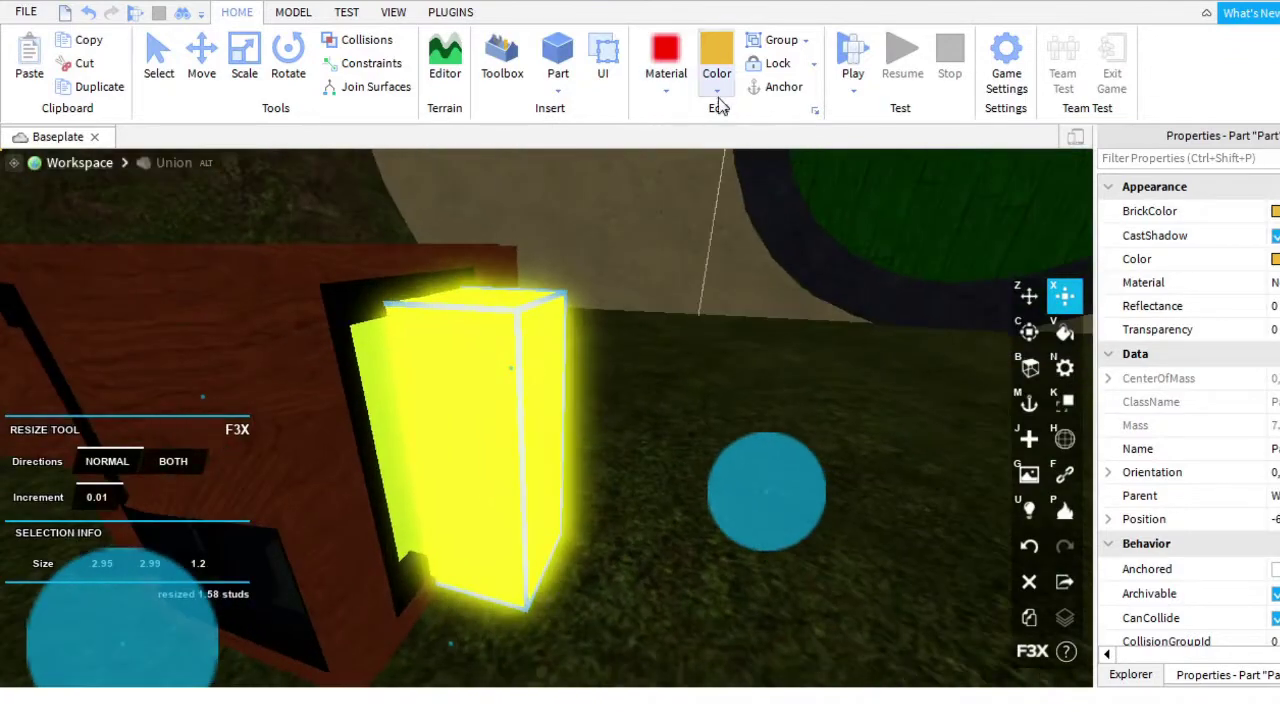
right_drag(717, 277, 760, 300)
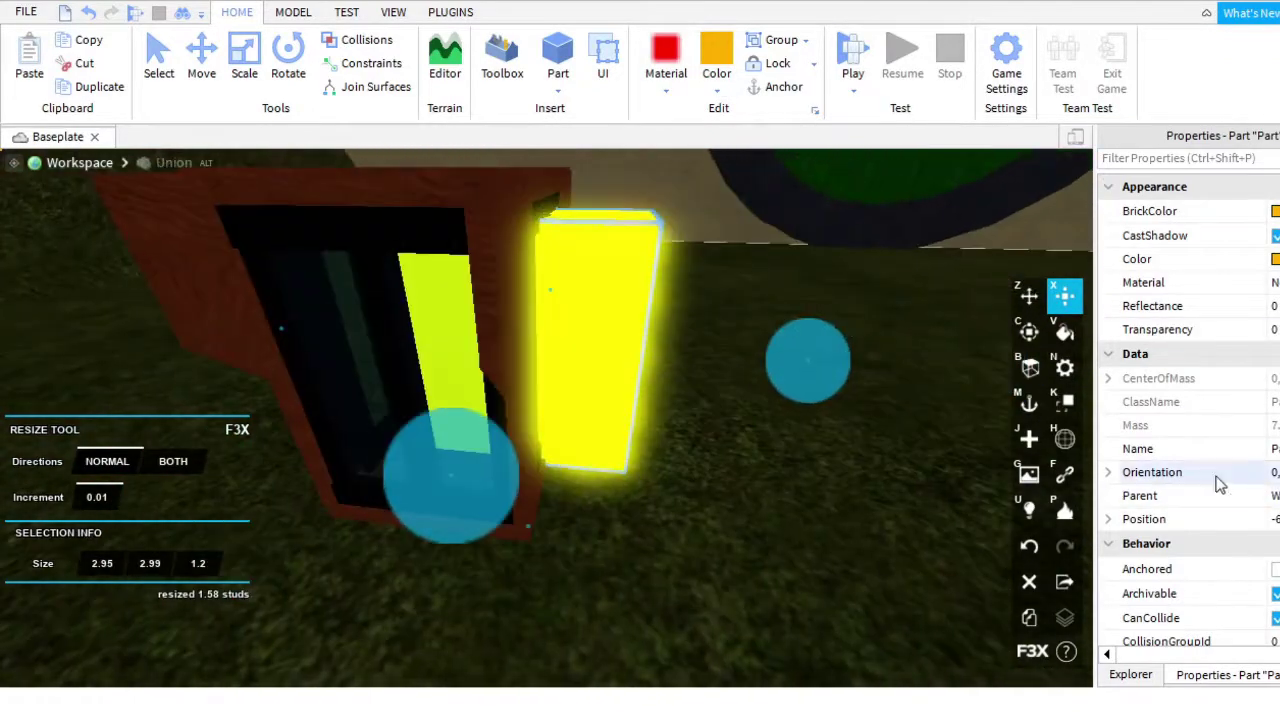
drag(820, 385, 663, 349)
right_drag(663, 349, 735, 495)
drag(735, 495, 745, 515)
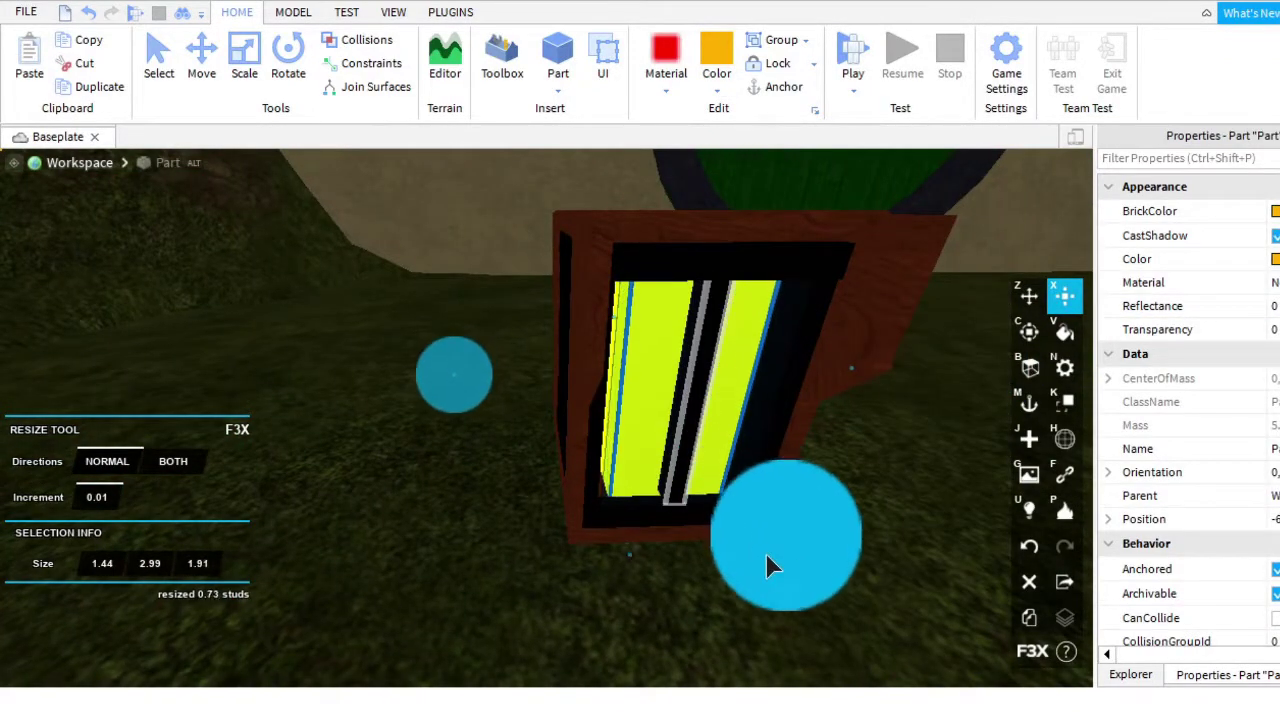
drag(779, 597, 783, 620)
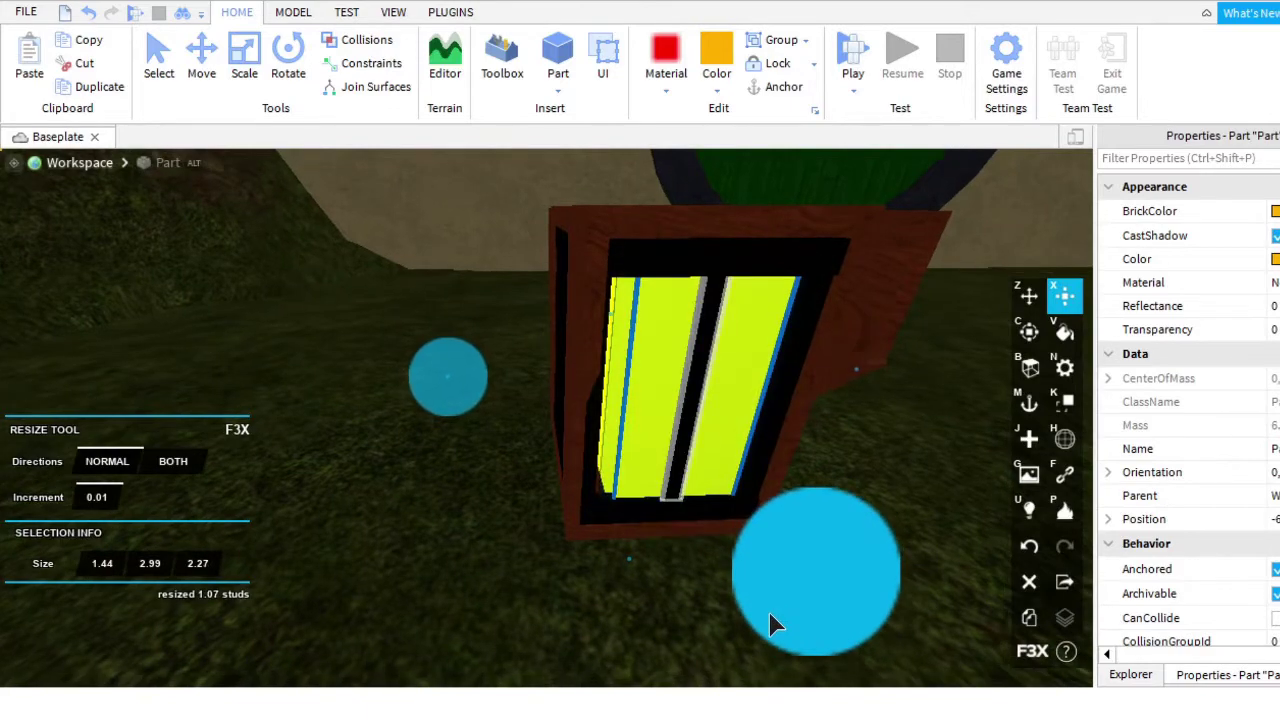
right_drag(768, 622, 646, 431)
drag(646, 431, 632, 392)
Try to shift two of the lantern's glass panes outward by 1.3 studs, and undo the move.
click(700, 390)
right_drag(695, 361, 700, 400)
key(z)
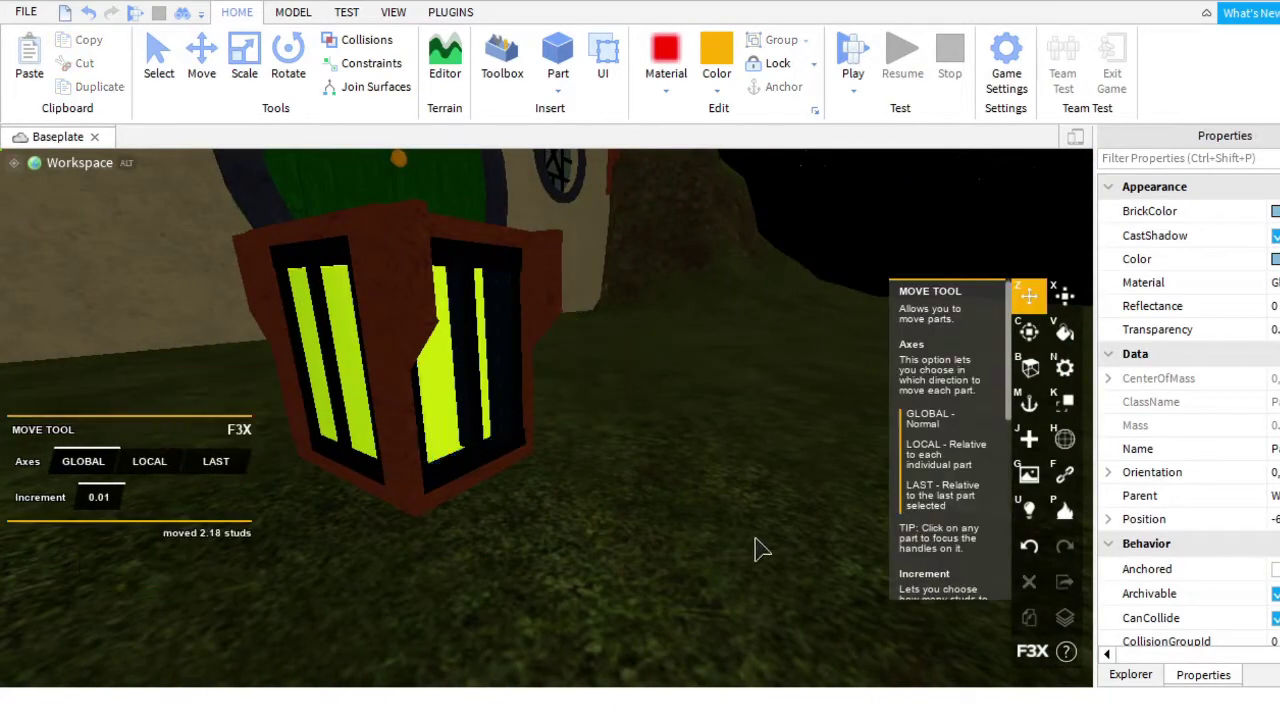
drag(572, 408, 620, 410)
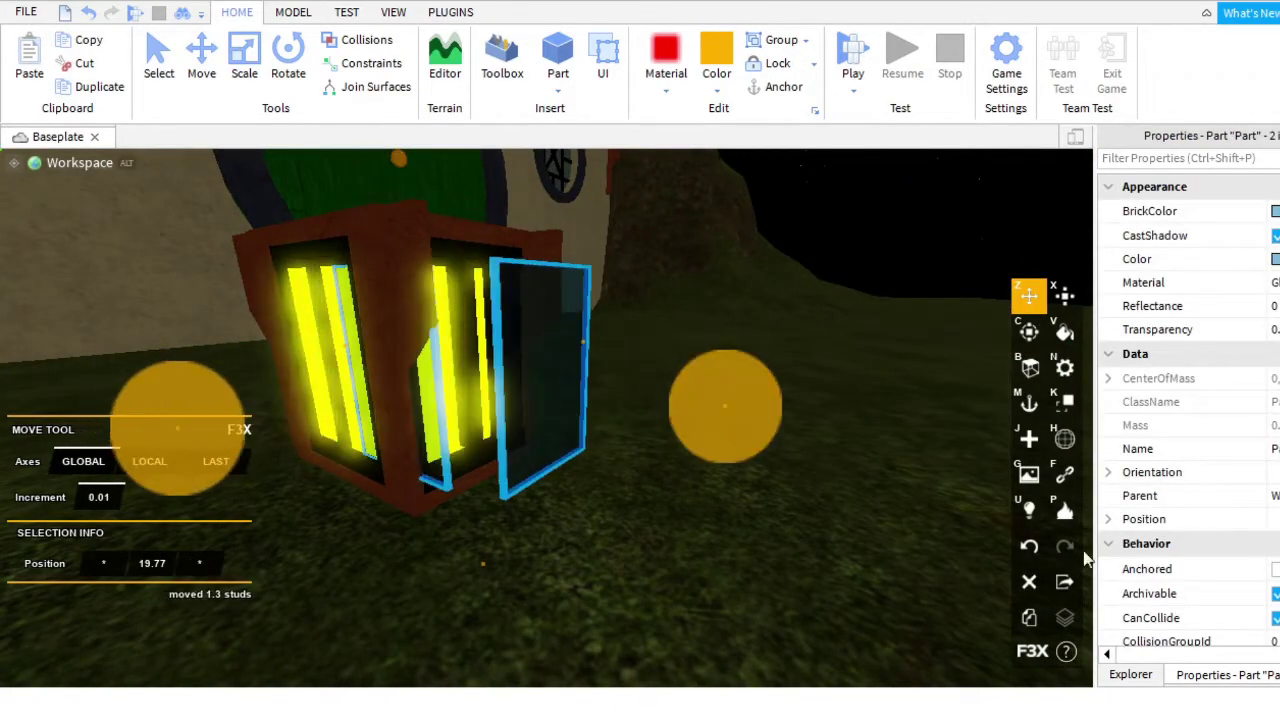
right_drag(626, 446, 560, 370)
click(530, 425)
shift+click(523, 366)
scroll(523, 366, down, 3)
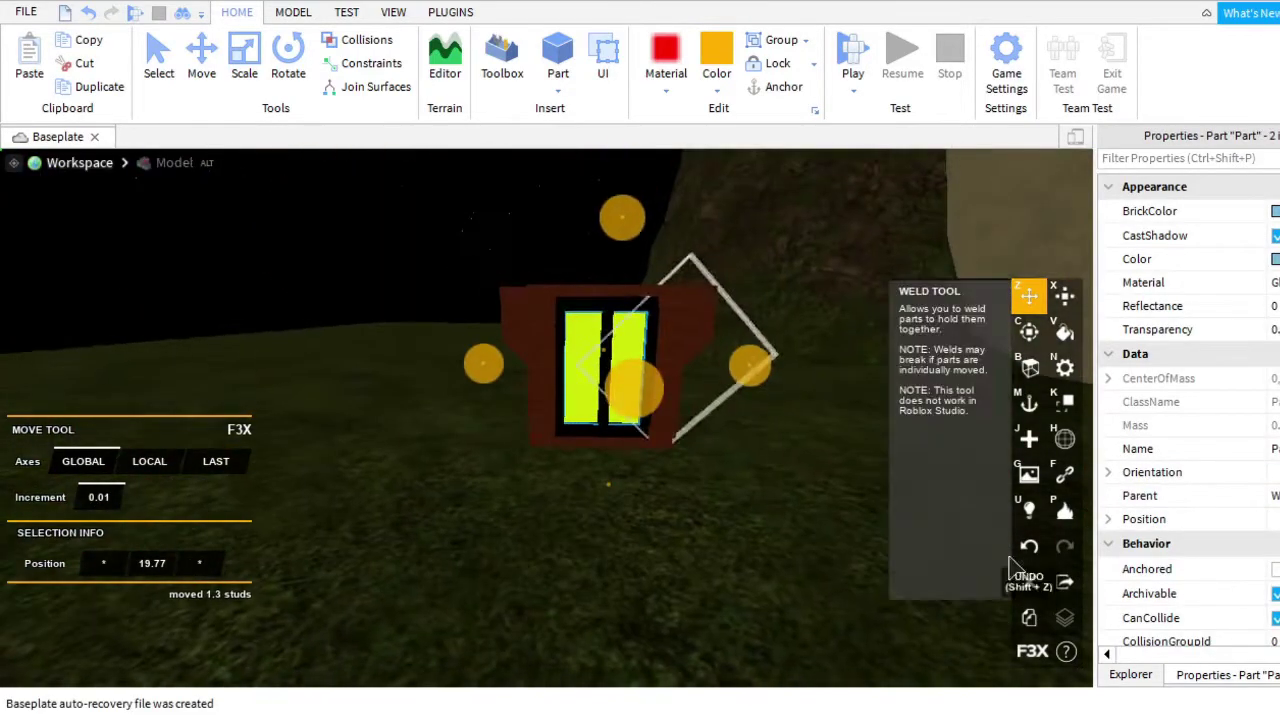
click(1030, 548)
Add a point light to the neon block inside the lantern.
right_drag(806, 526, 833, 120)
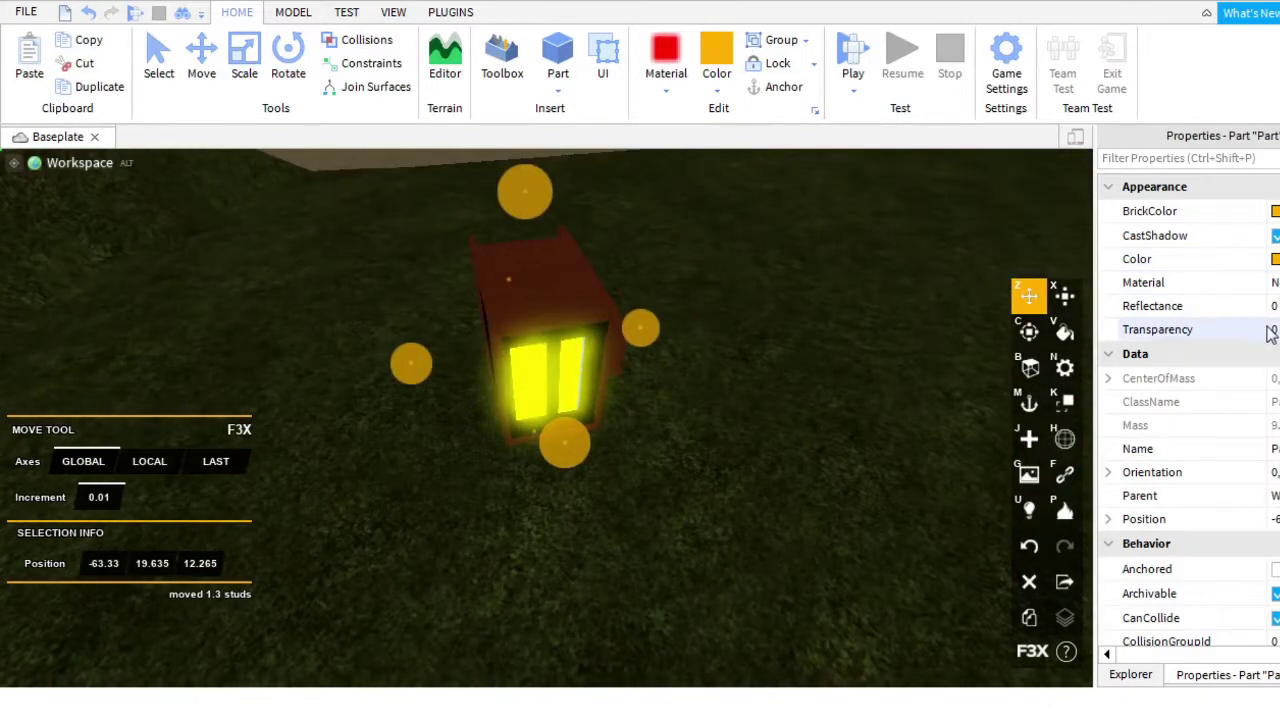
scroll(1270, 333, down, 2)
click(1030, 511)
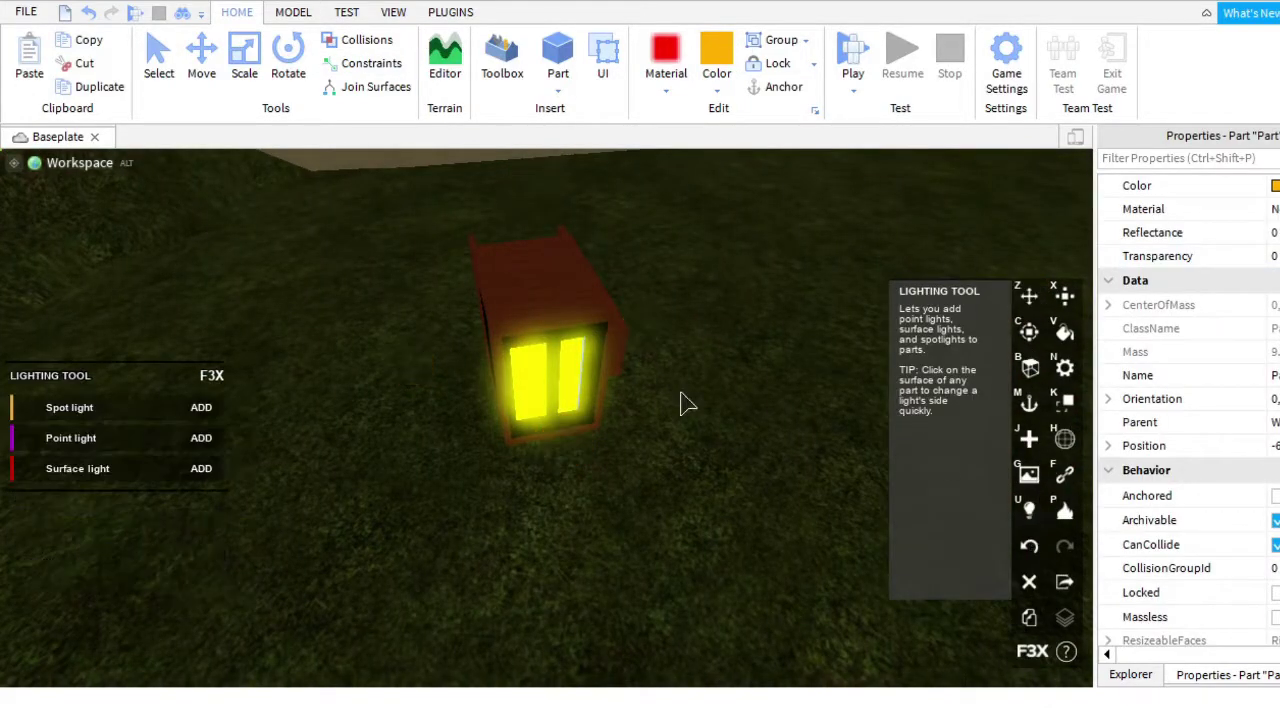
click(201, 438)
Group all the lantern parts into one model and mount it on the house wall between the round window and the green door.
right_drag(571, 466, 470, 475)
click(447, 487)
click(468, 508)
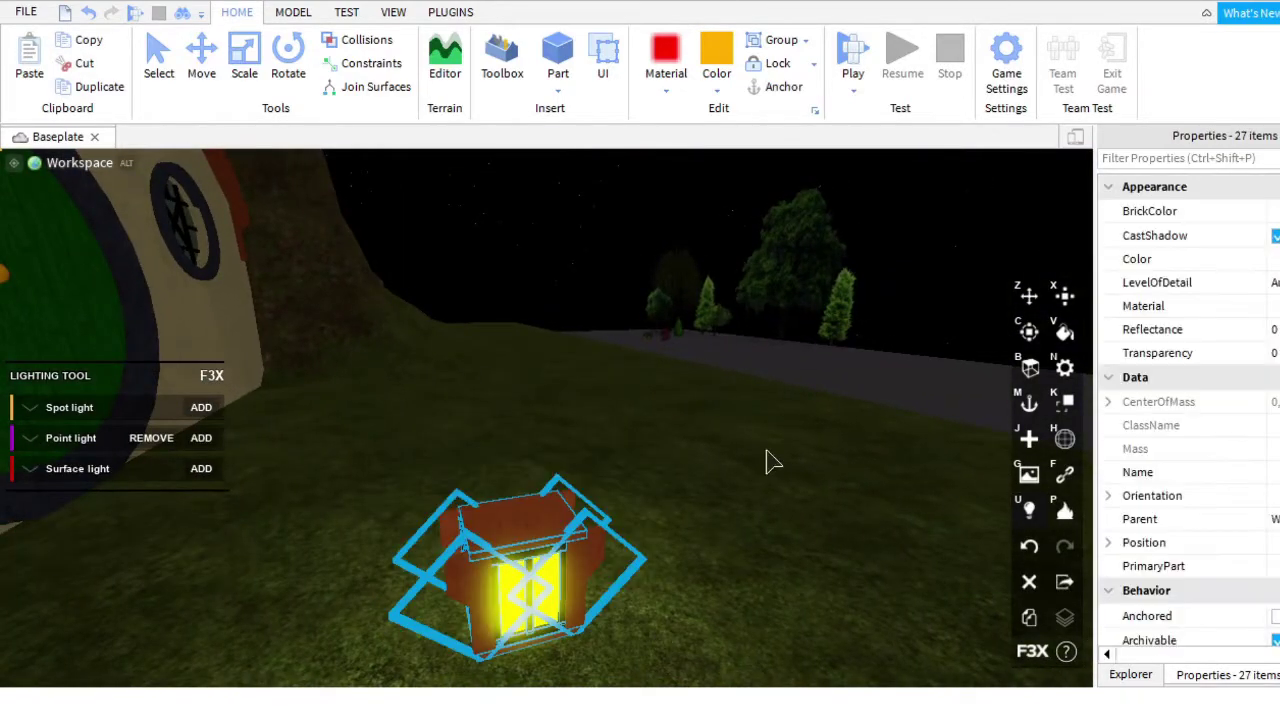
click(773, 40)
click(1029, 295)
drag(777, 366, 615, 310)
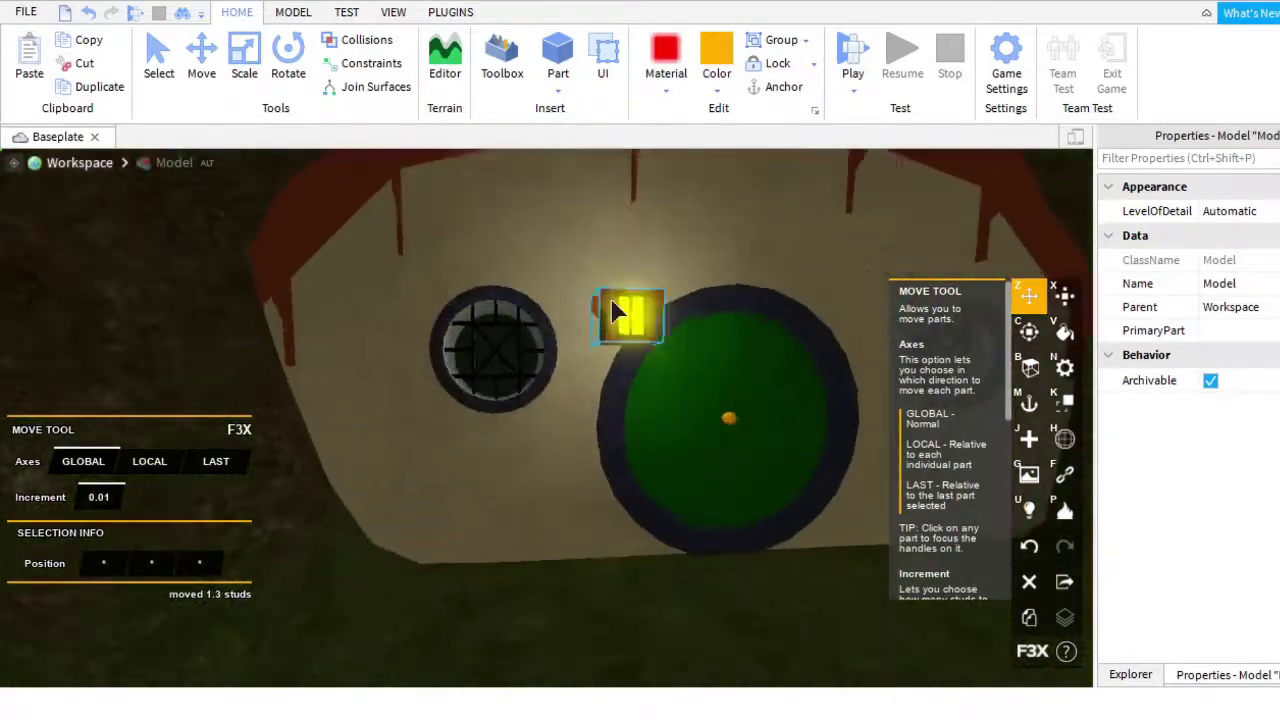
scroll(615, 310, up, 10)
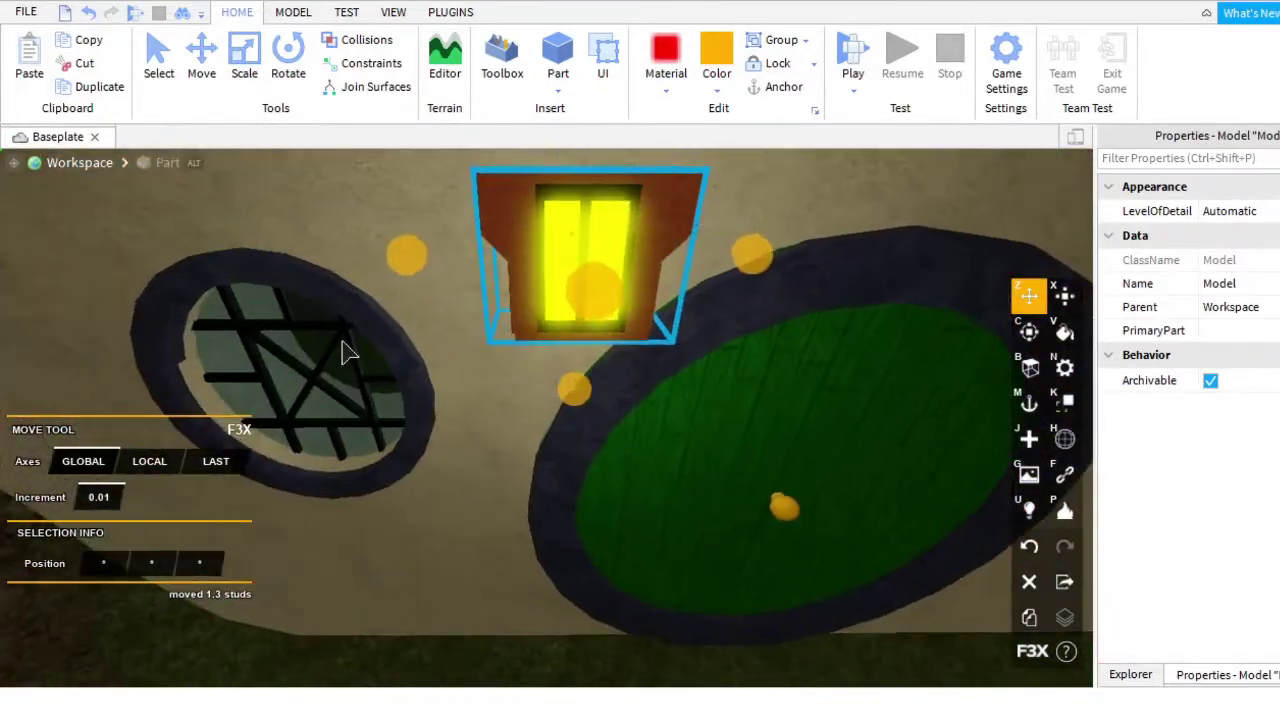
Set the brightness of the lantern's point light to 2.
click(1029, 510)
scroll(349, 429, down, 5)
click(201, 438)
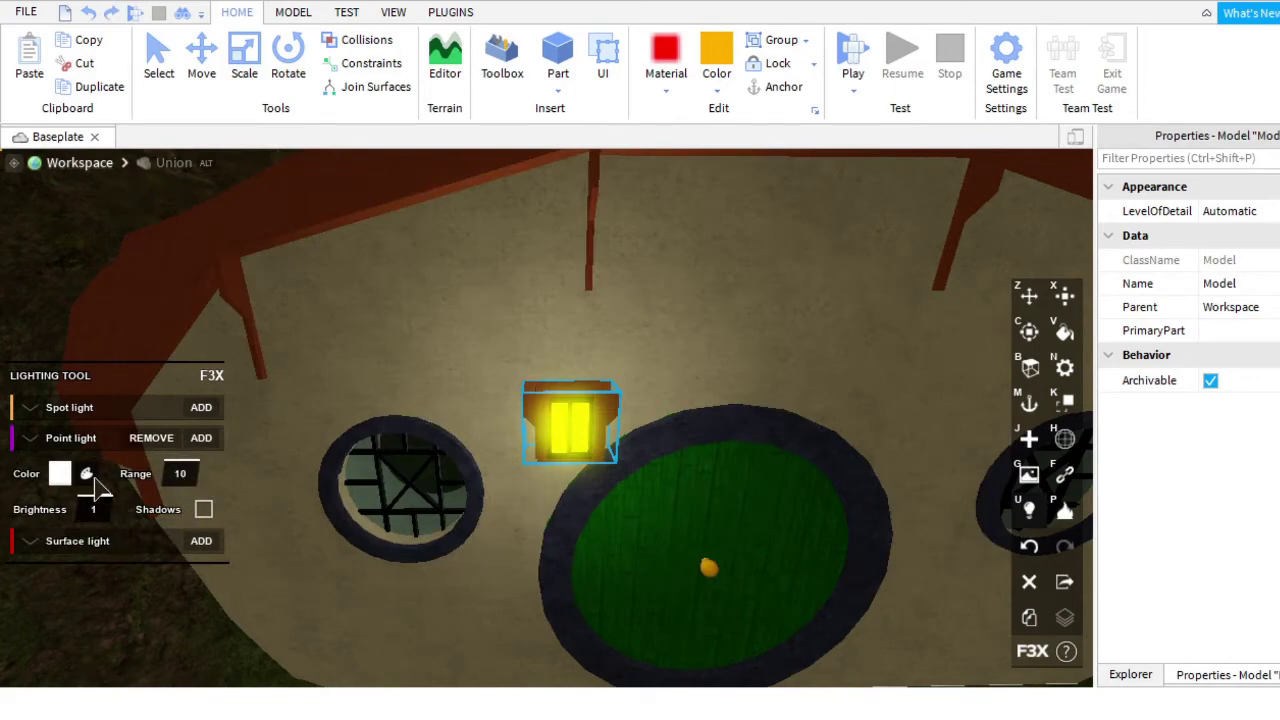
key(Return)
scroll(403, 443, down, 5)
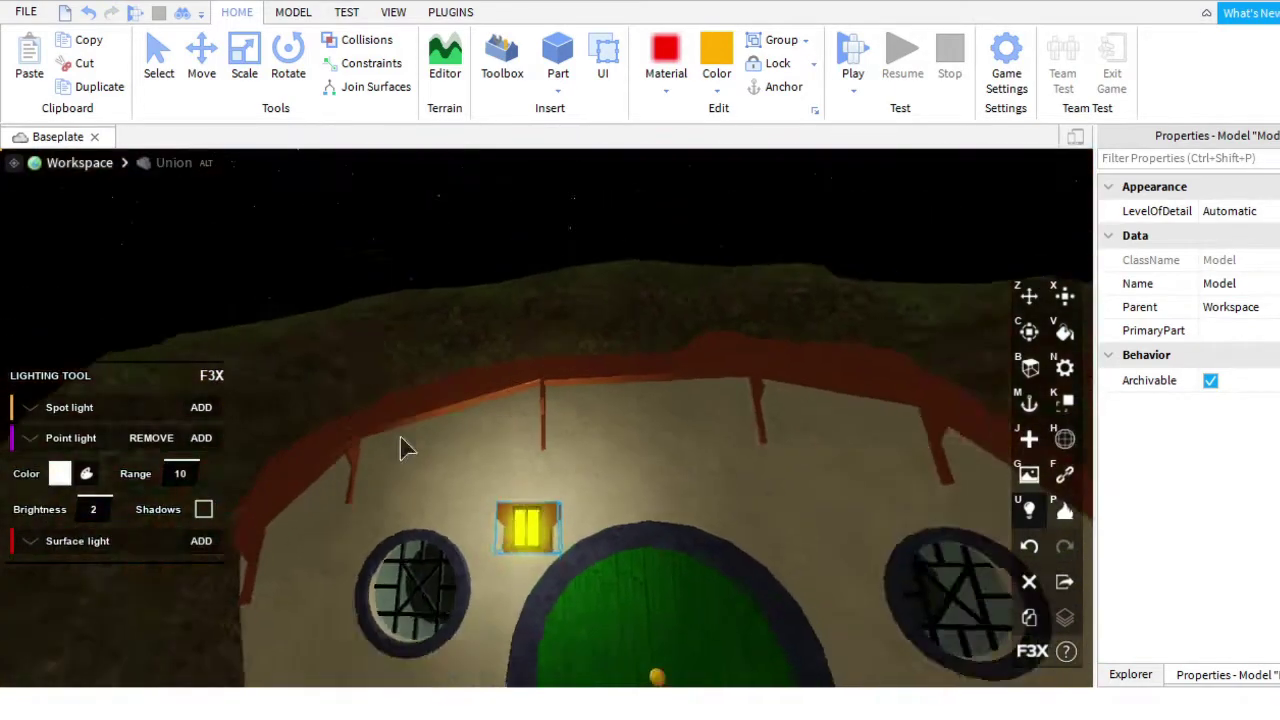
Set the lantern's point light brightness to 1 and enable its shadows.
click(86, 509)
text(1)
key(Return)
scroll(172, 522, up, 3)
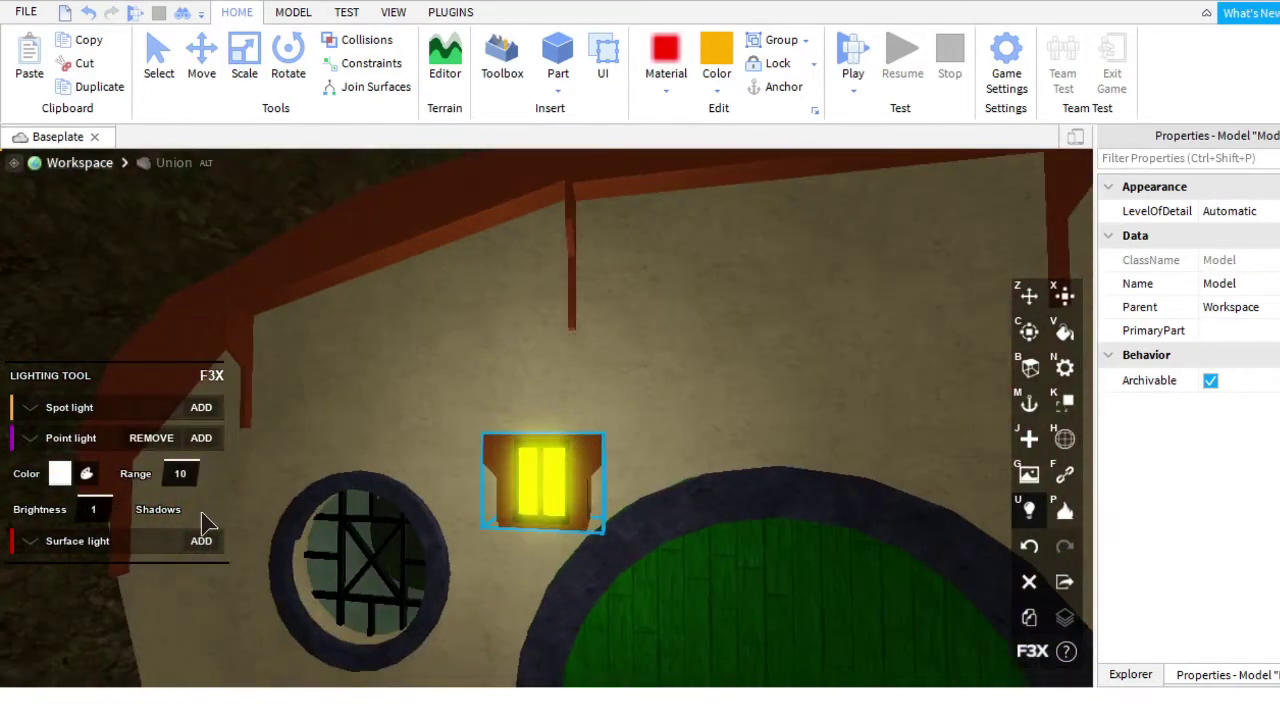
click(204, 510)
right_drag(486, 537, 478, 345)
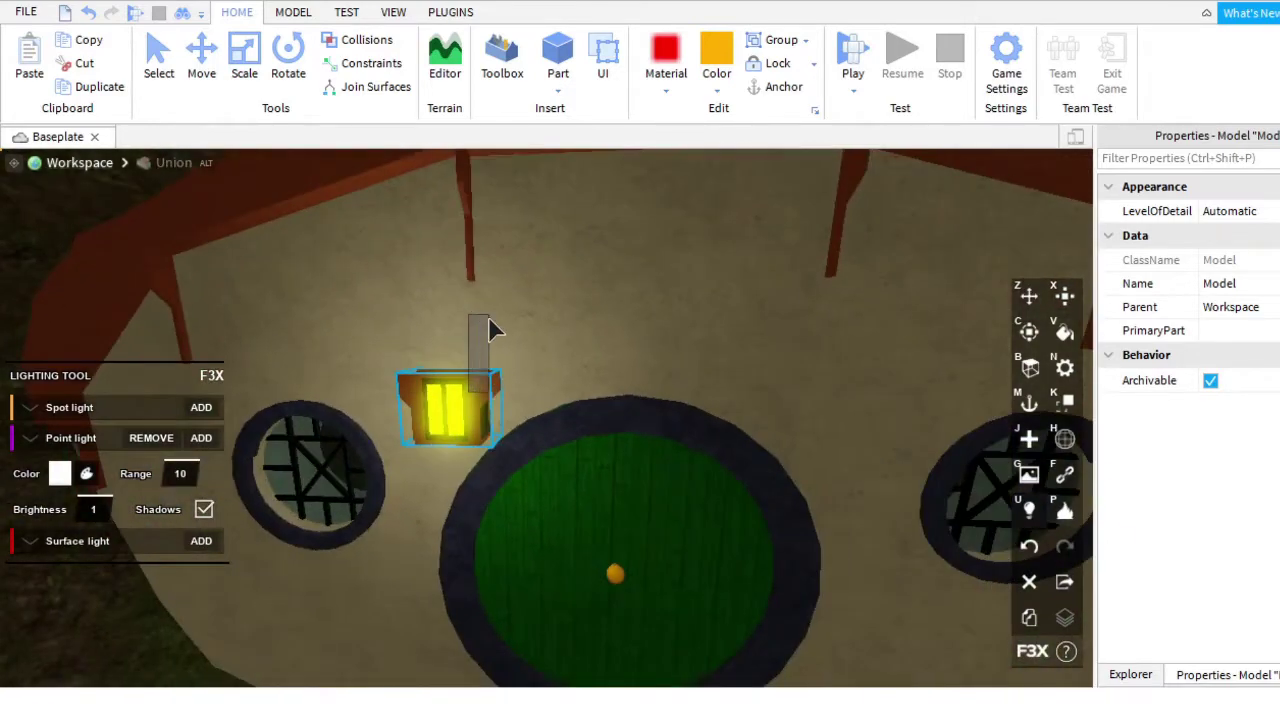
Add a flattened dark grey ball as the lamp's wall mount and position it above the door at about -54.235, 41.6, -9.34.
click(1029, 295)
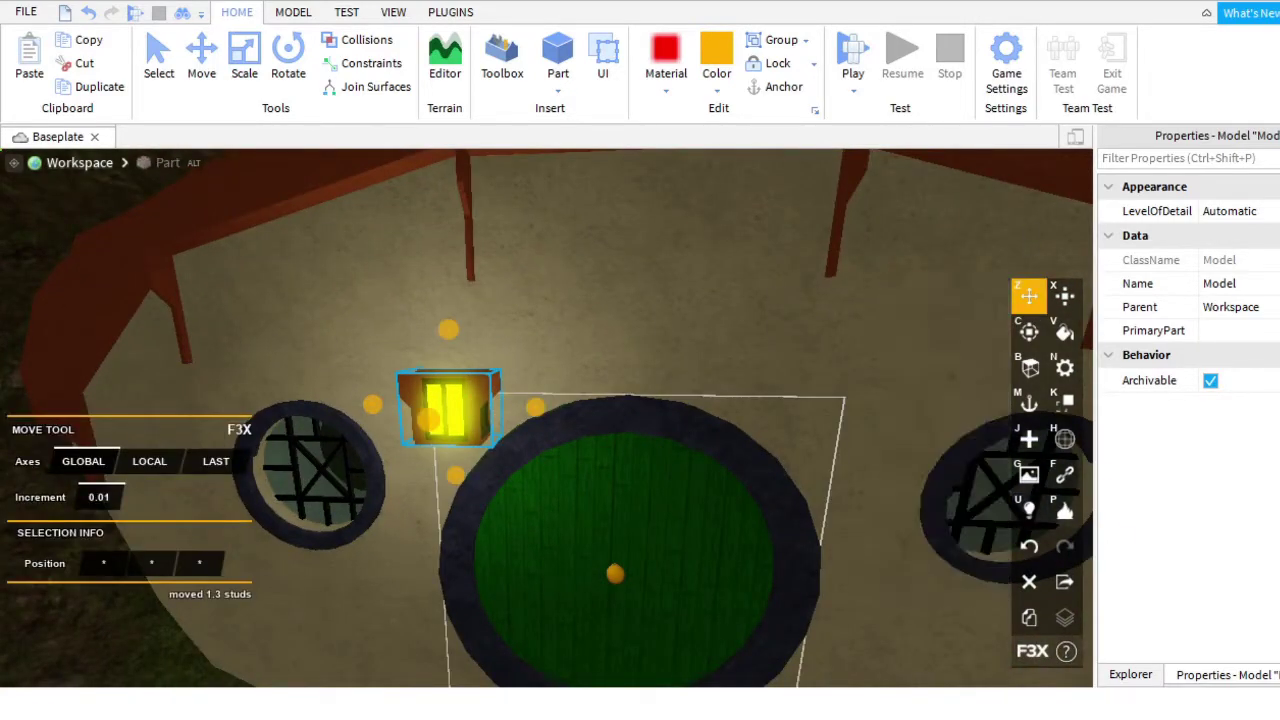
right_drag(686, 591, 603, 118)
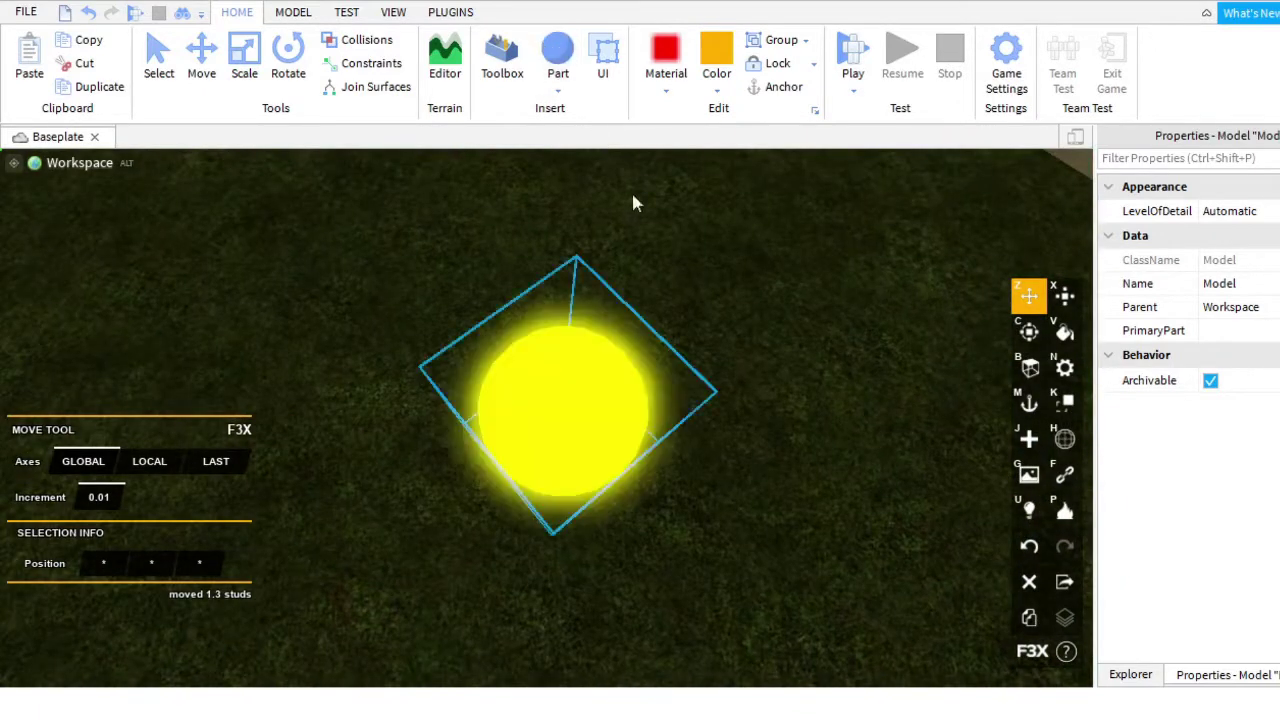
key(ctrl+z)
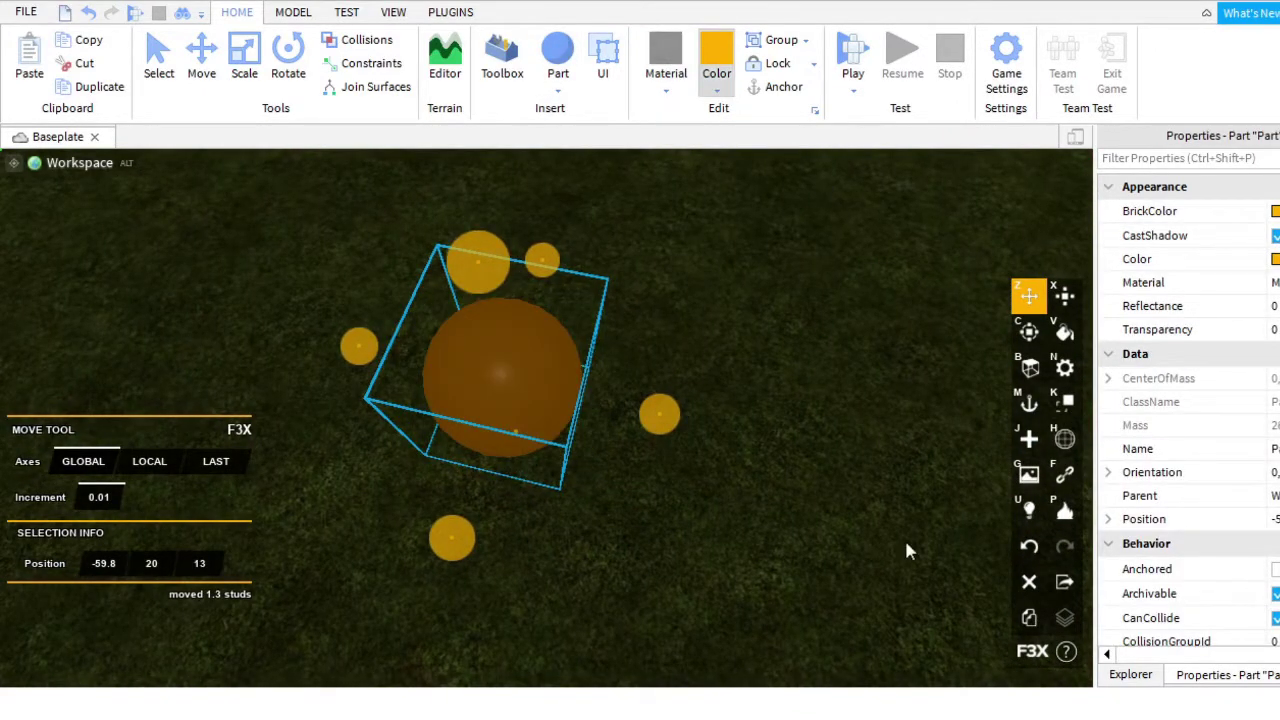
key(ctrl+z)
right_drag(700, 420, 667, 373)
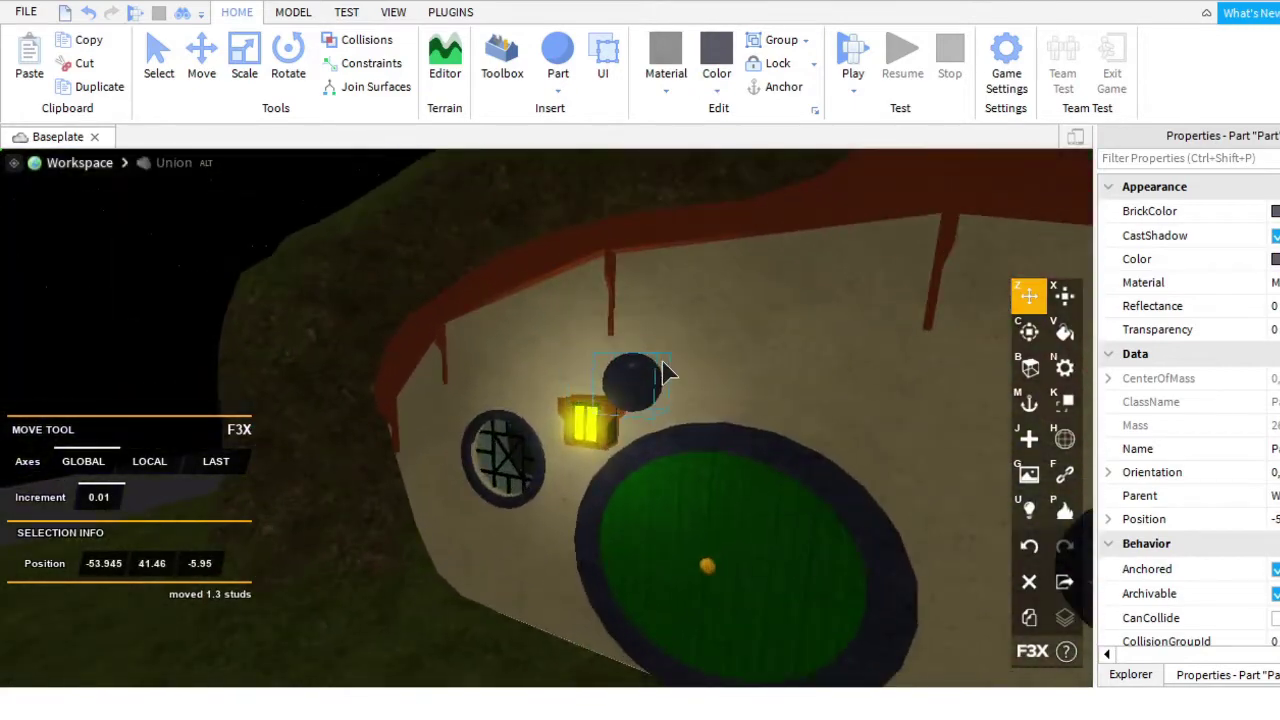
scroll(667, 373, up, 3)
drag(571, 371, 665, 378)
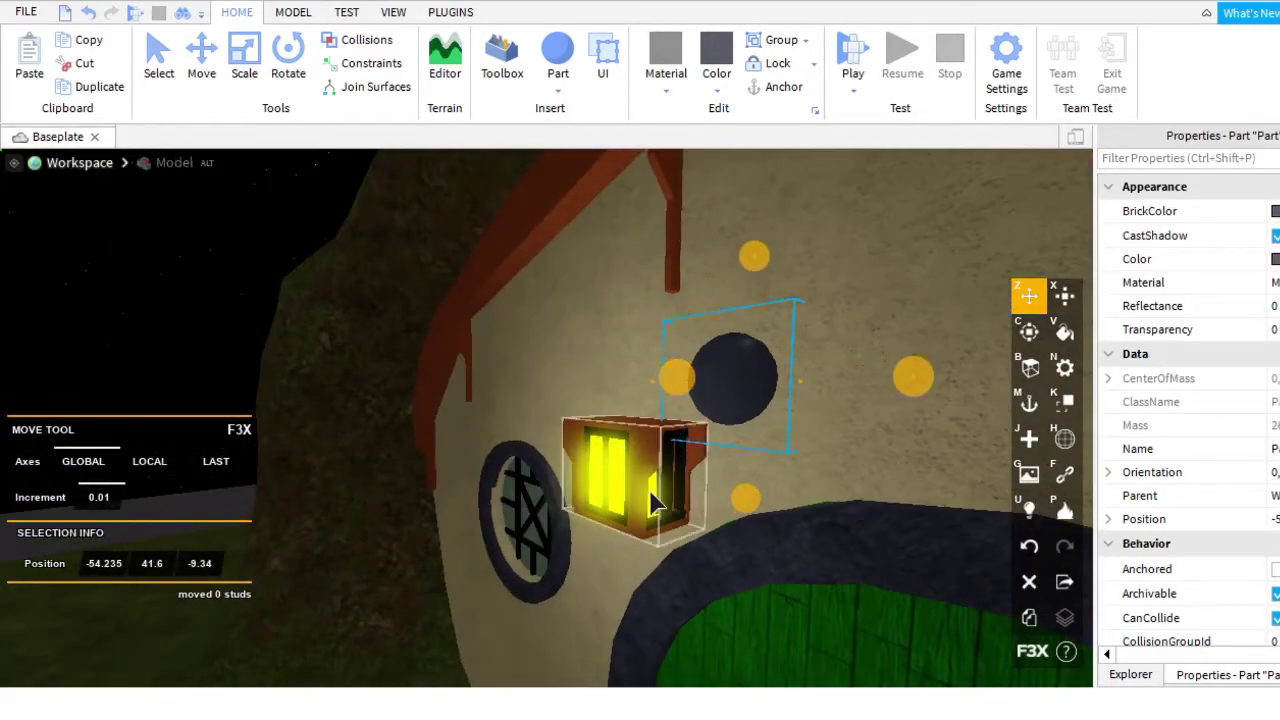
Move the lantern away from the wall mount, down towards the grass beside the door.
click(655, 505)
right_drag(655, 505, 614, 491)
click(614, 491)
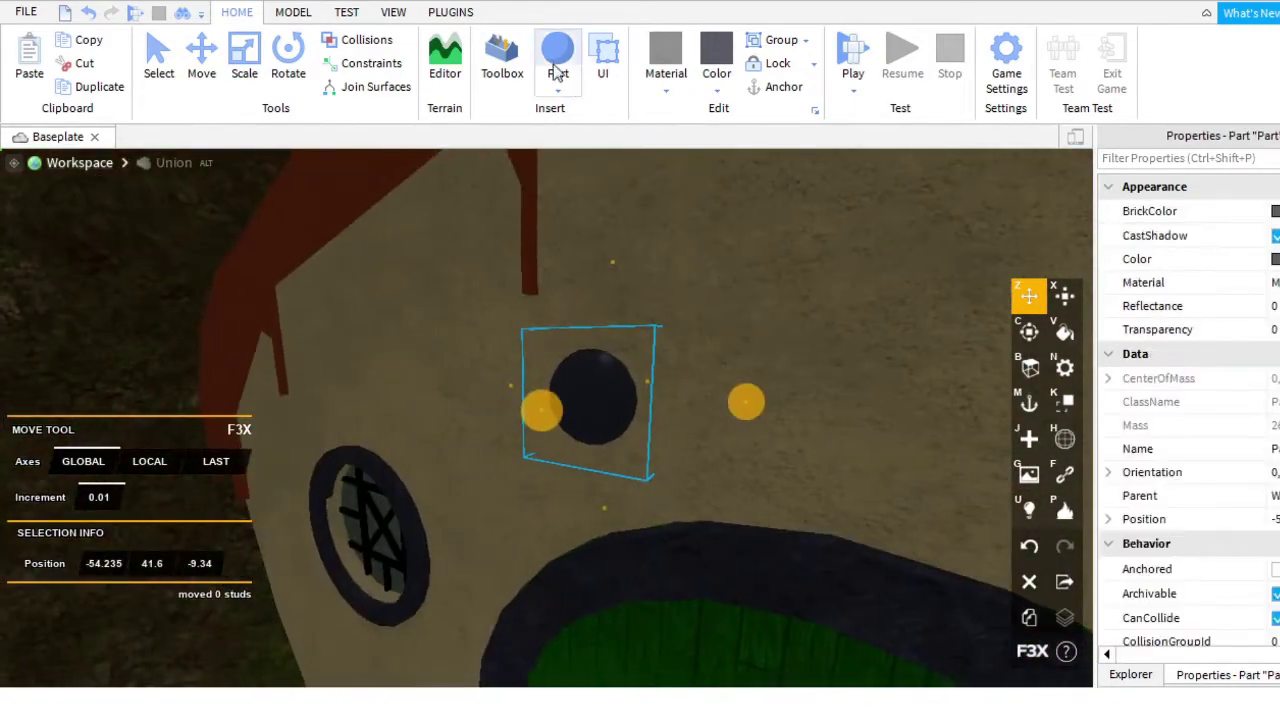
Add a dark cylinder and position it as an arm projecting from the wall mount at about -54.135, 41.44, -7.02.
right_drag(583, 189, 610, 52)
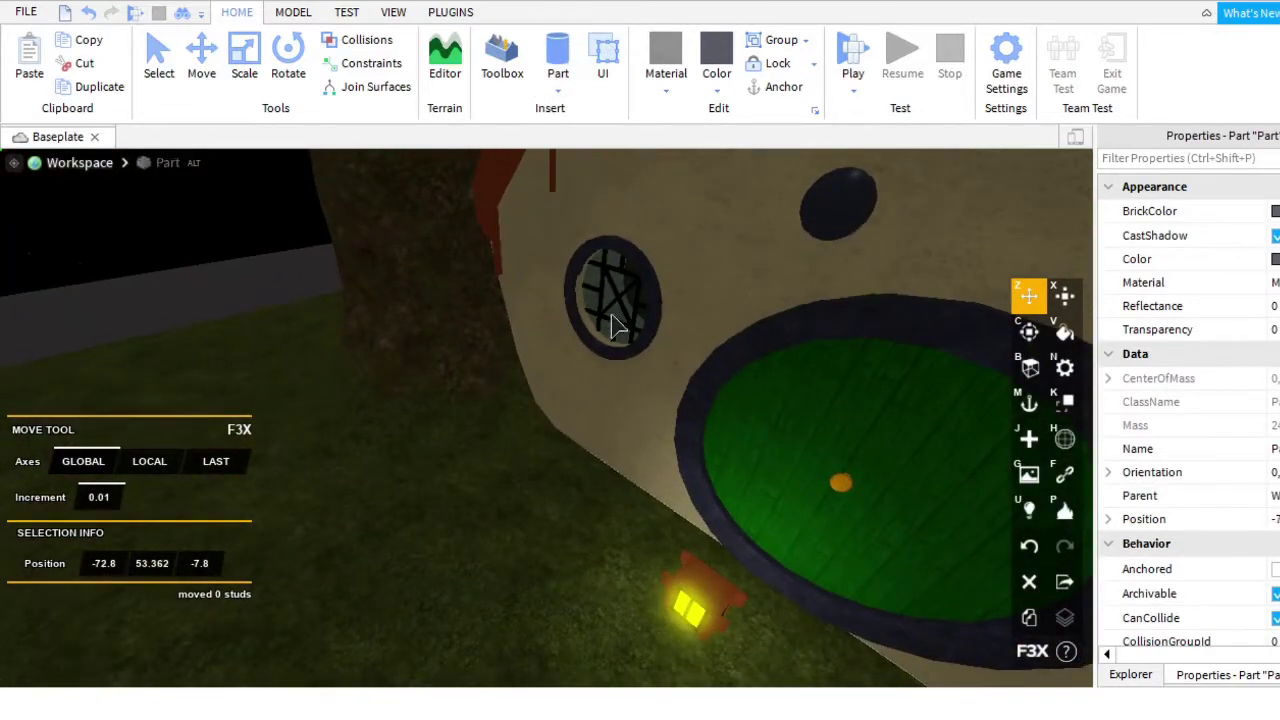
right_drag(615, 325, 777, 366)
click(604, 538)
click(555, 450)
drag(777, 366, 603, 318)
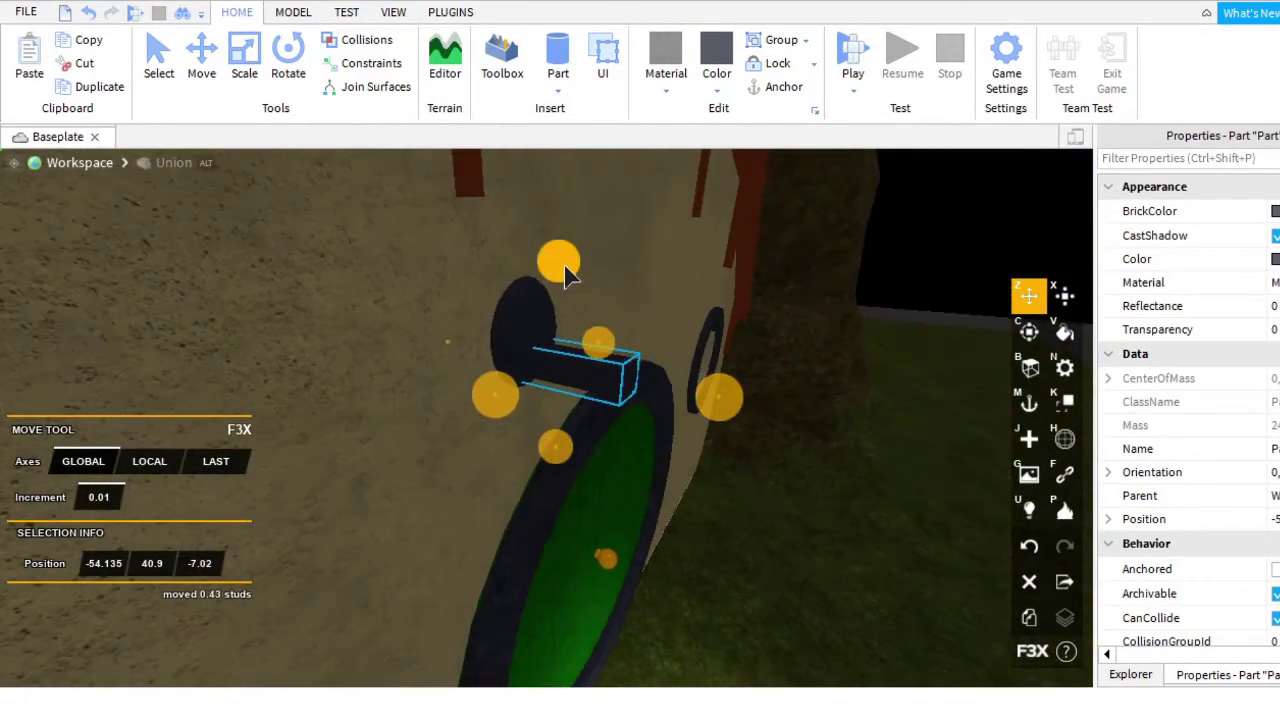
drag(565, 275, 566, 264)
right_drag(566, 264, 600, 323)
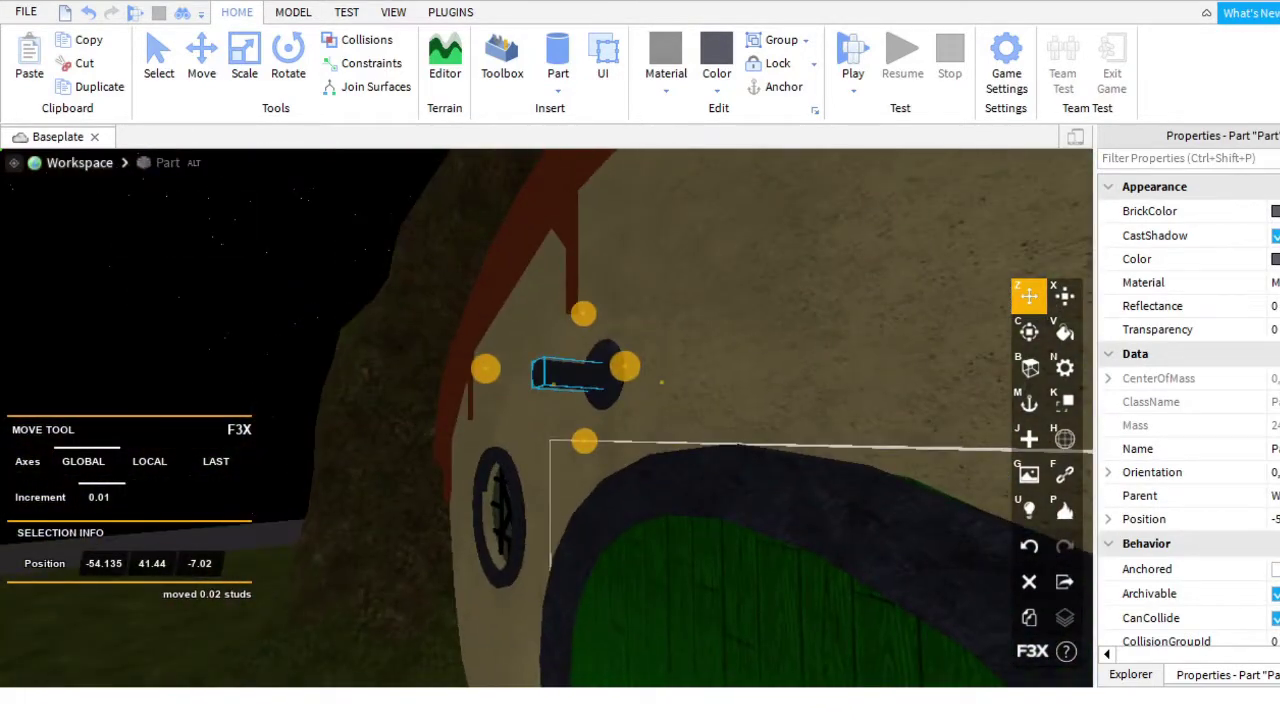
Shrink a dark cylinder on the grass to a 0.05 × 0.51 × 0.51 disc, with a 0.05 × 0.32 × 0.32 cylinder at its centre.
scroll(614, 614, up, 4)
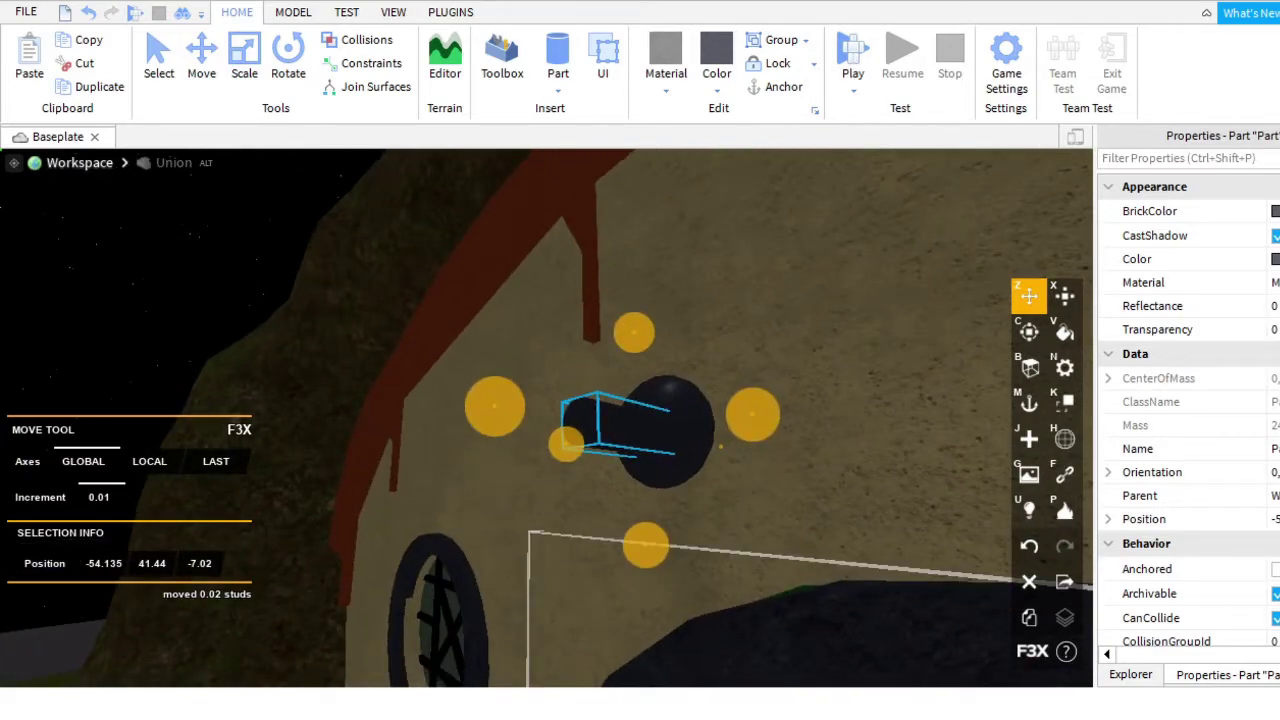
right_drag(766, 506, 428, 266)
scroll(766, 506, up, 5)
scroll(428, 266, down, 5)
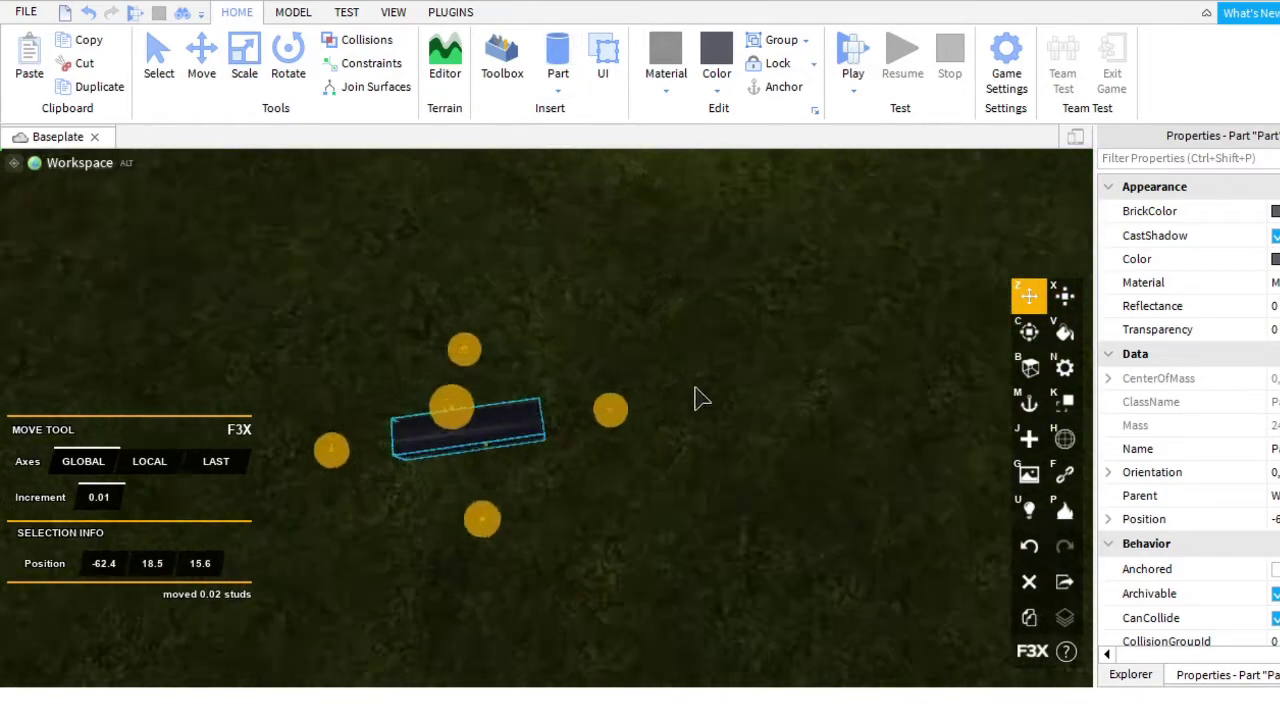
key(x)
right_drag(657, 391, 417, 340)
scroll(558, 334, up, 5)
drag(417, 340, 462, 366)
right_drag(462, 366, 583, 400)
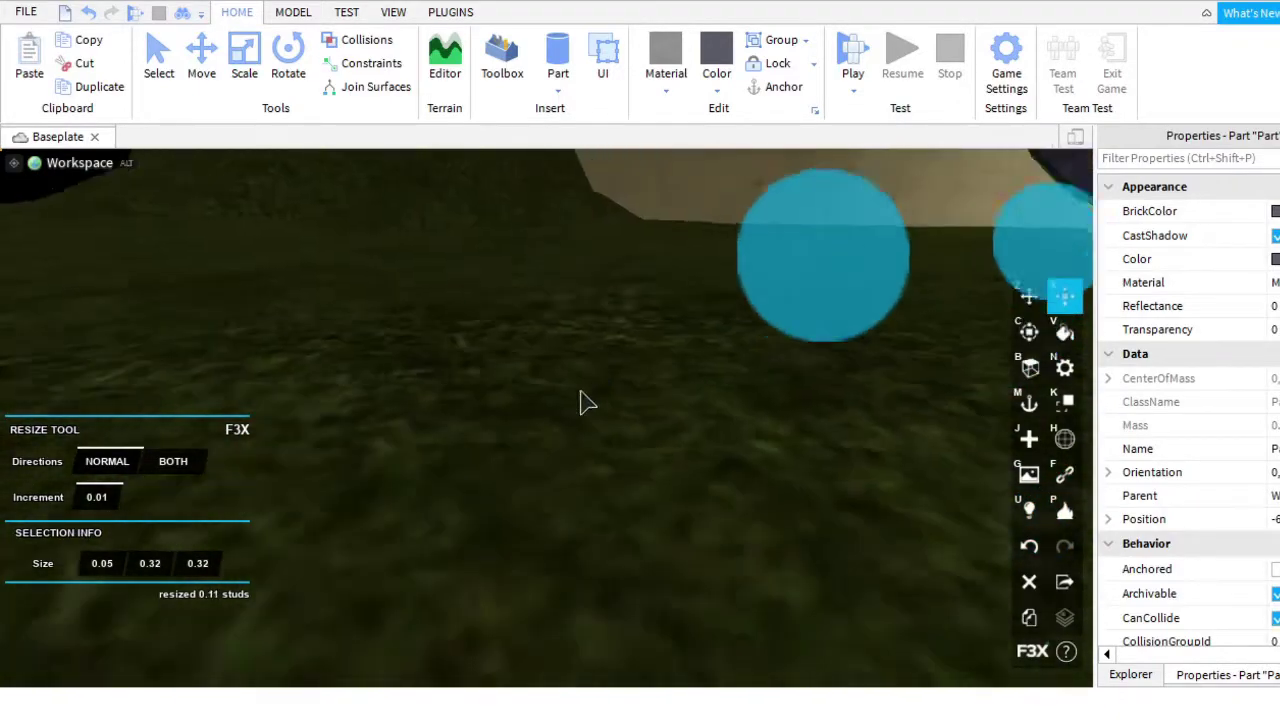
Lengthen the inner cylinder to 0.23 so it passes through the disc, and colour it green.
scroll(583, 400, down, 5)
drag(417, 343, 563, 374)
scroll(563, 374, down, 3)
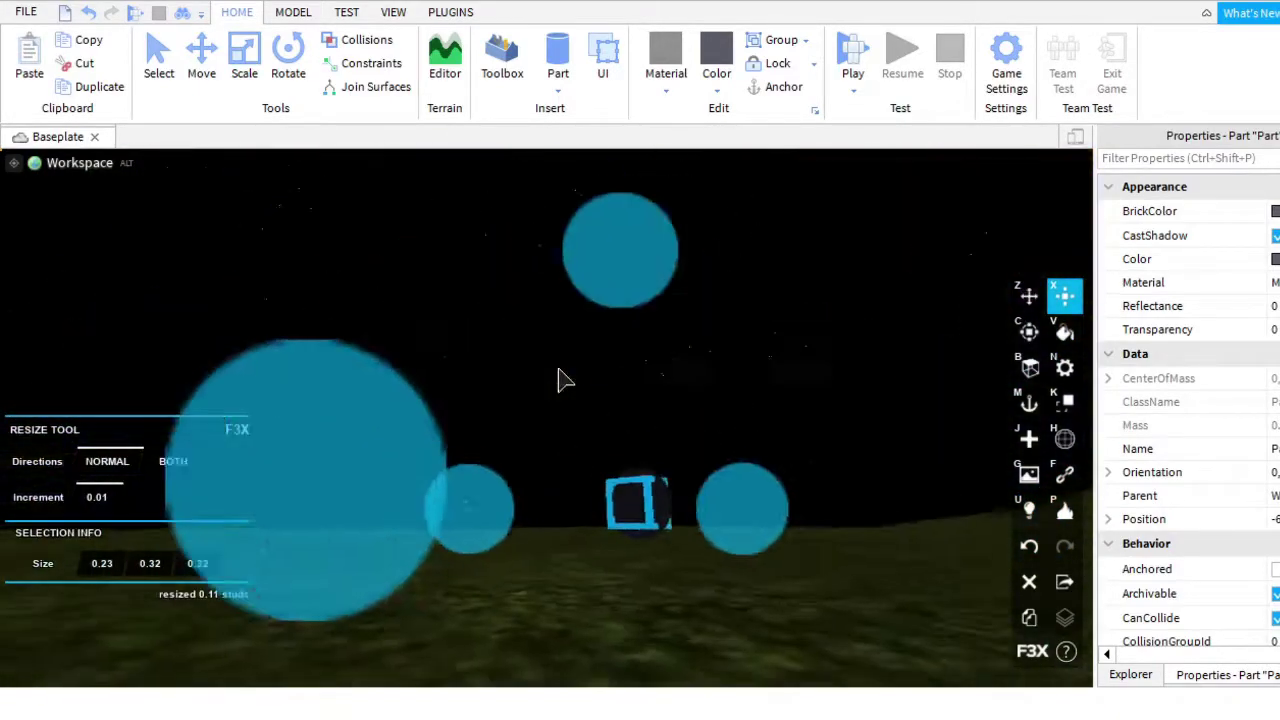
right_drag(563, 374, 666, 334)
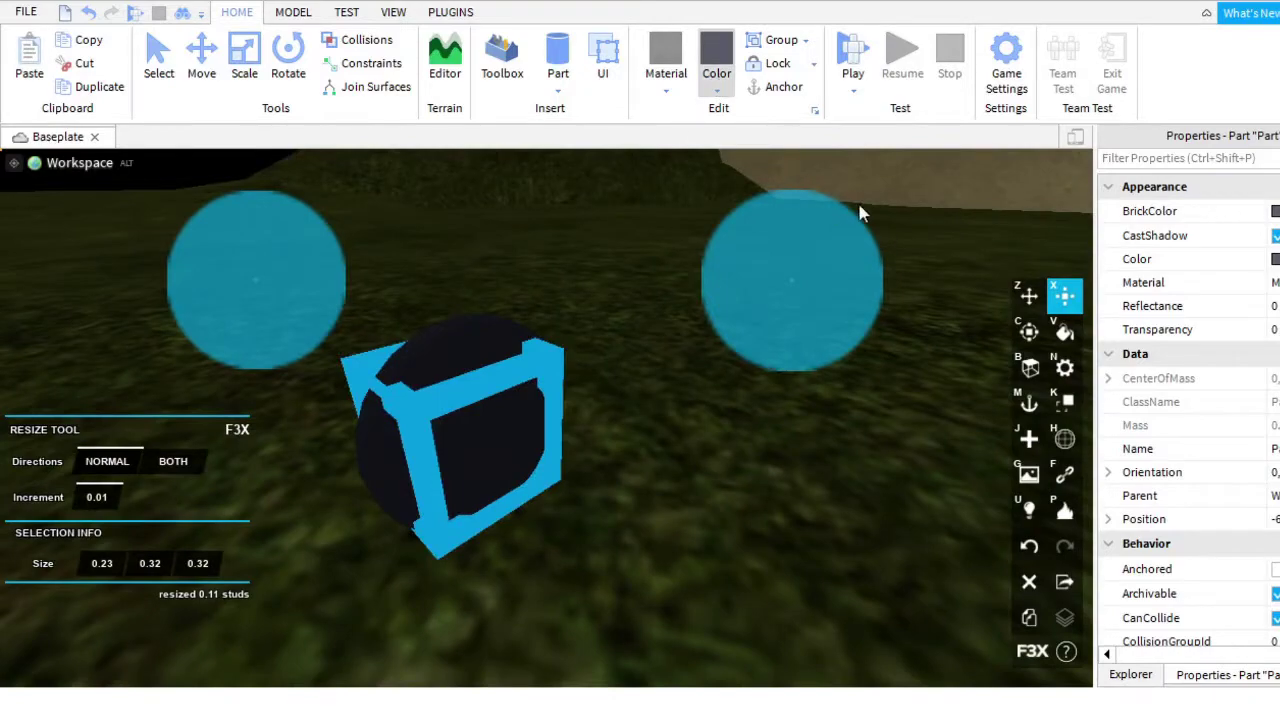
right_drag(860, 213, 603, 320)
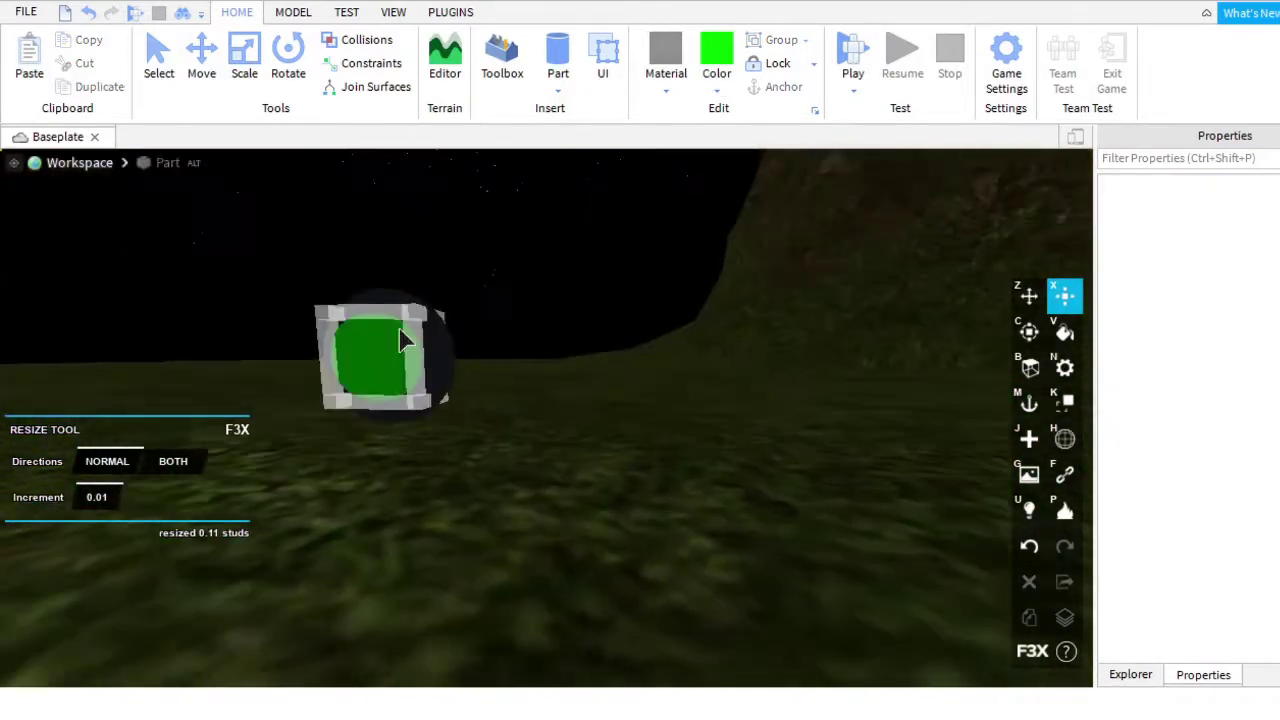
key(a)
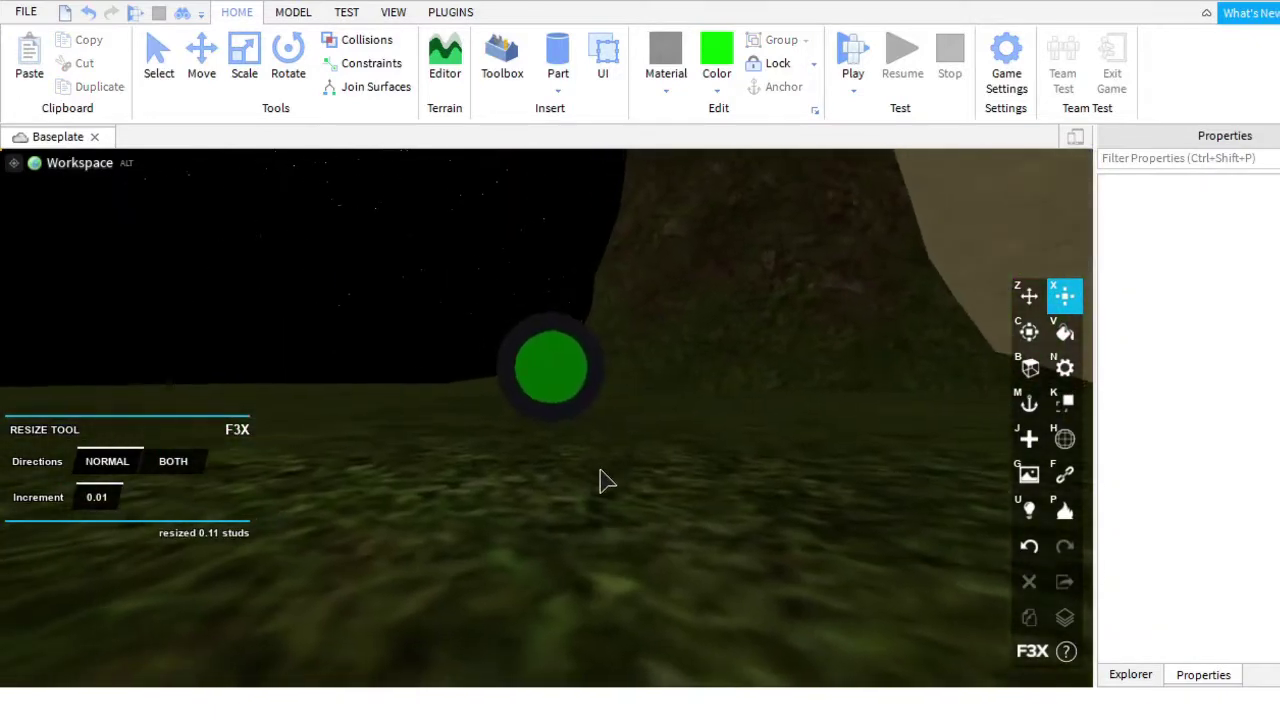
Negate the green cylinder and union it with the dark disc to cut out a ring-shaped chain link.
click(600, 345)
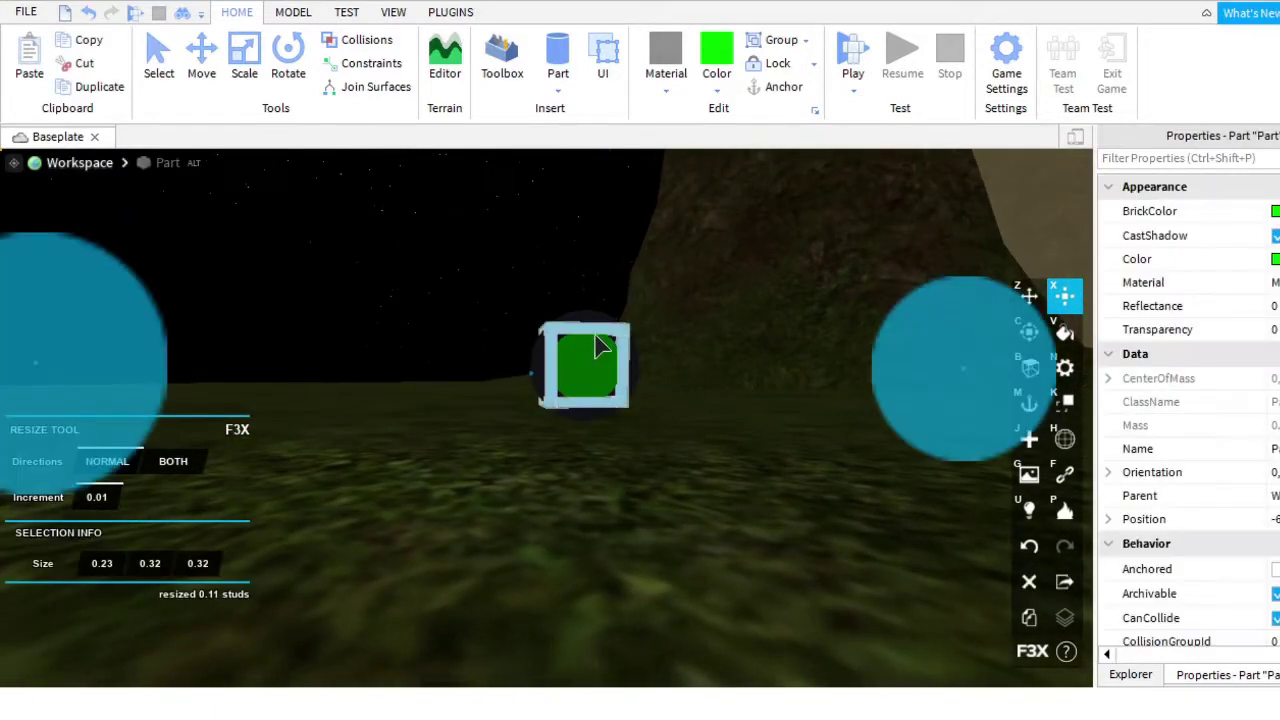
click(760, 455)
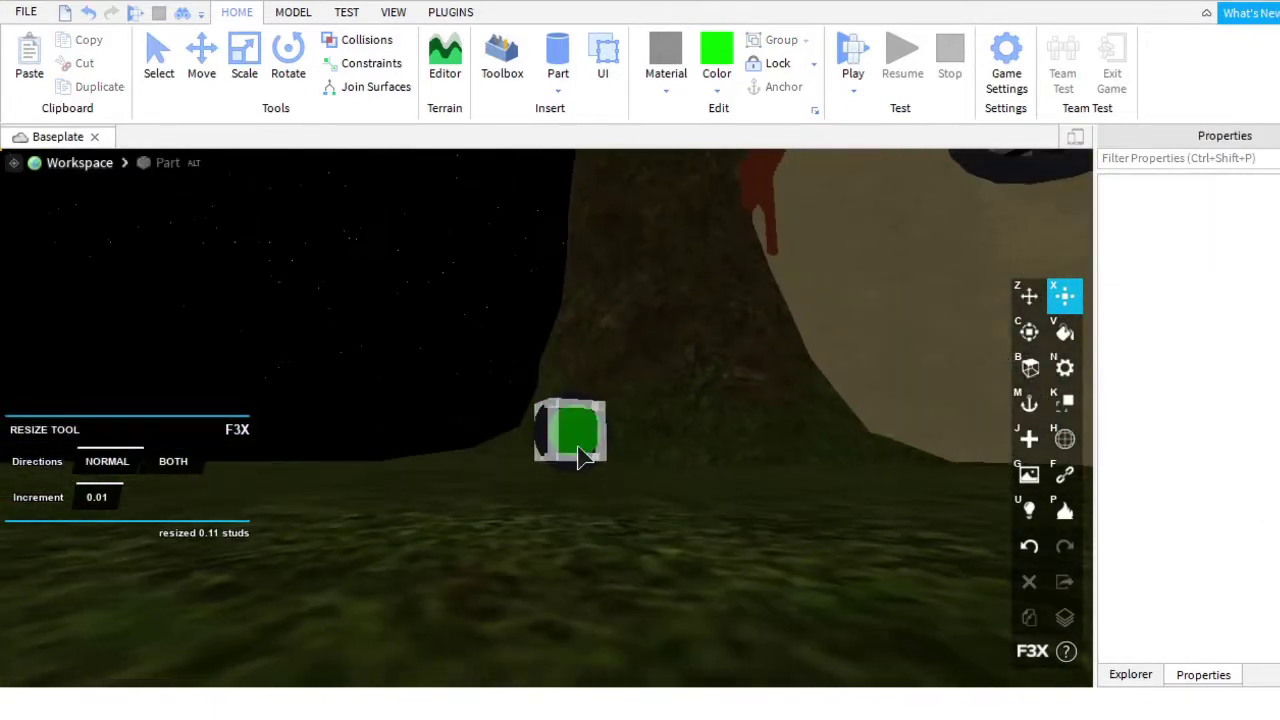
click(575, 410)
click(293, 12)
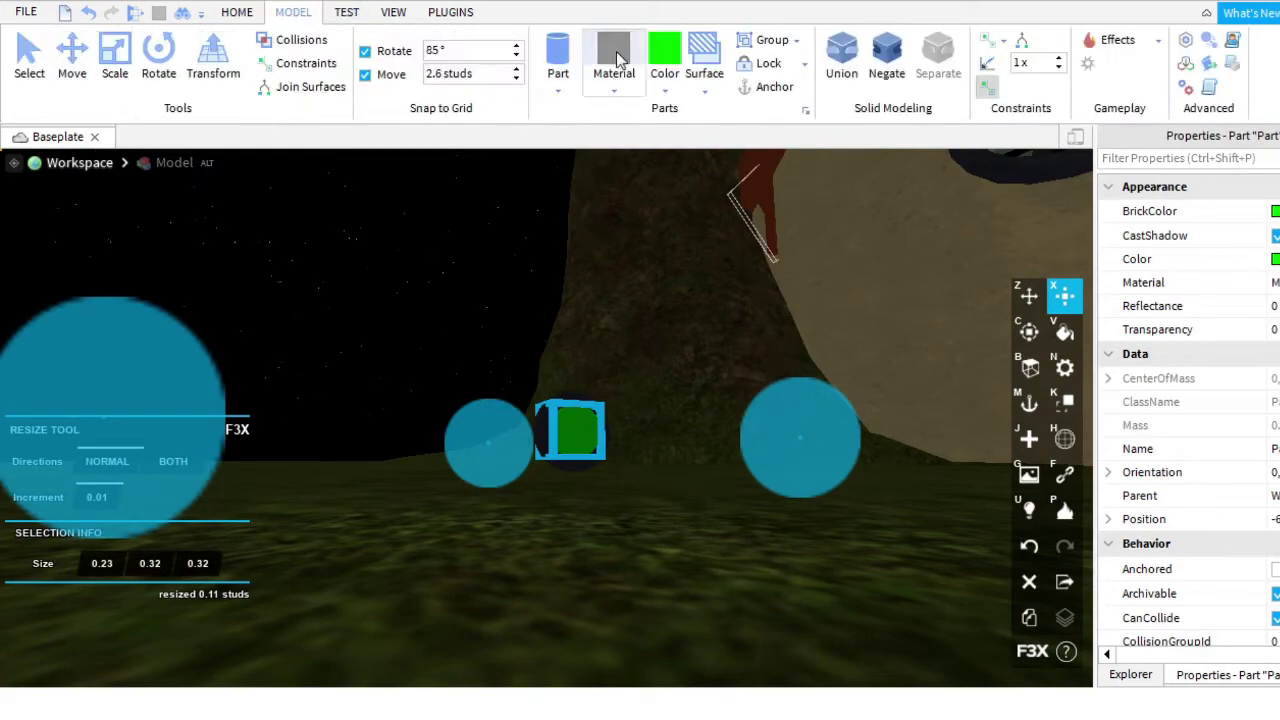
click(890, 60)
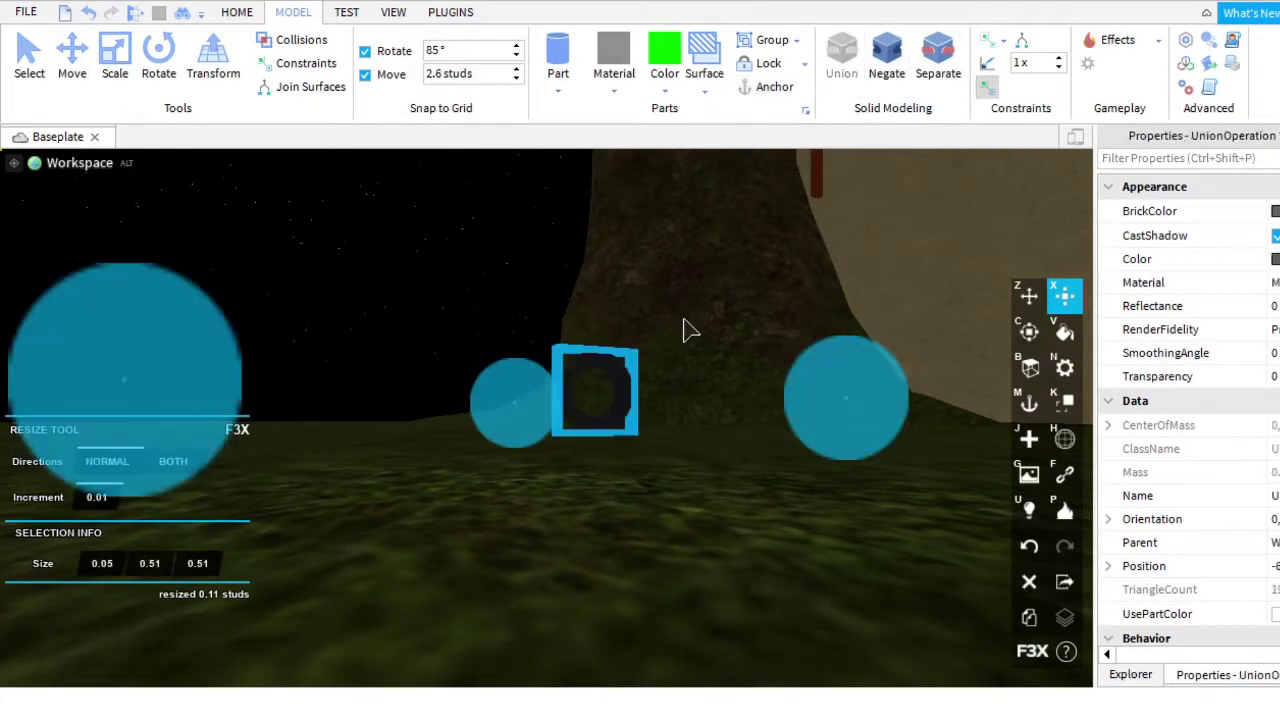
Build a vertical chain from copies of the ring, turning alternate links and raising the top one to about 19.49 in height.
key(z)
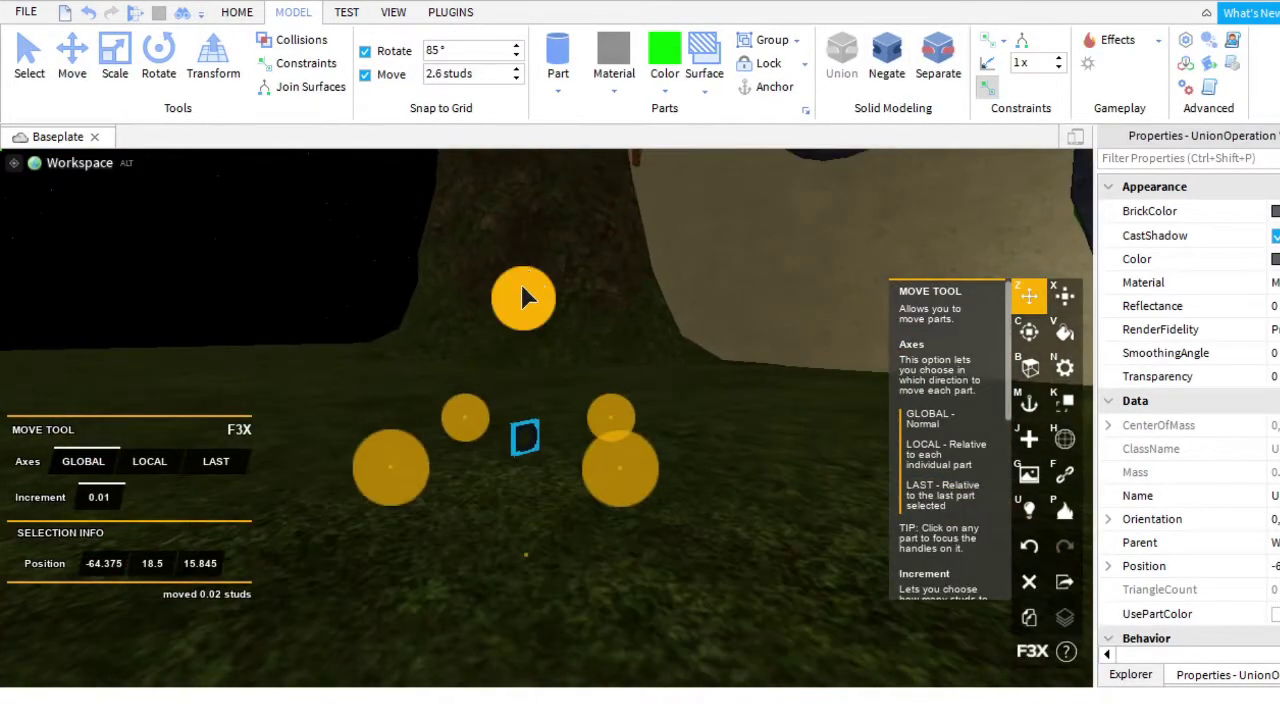
key(c)
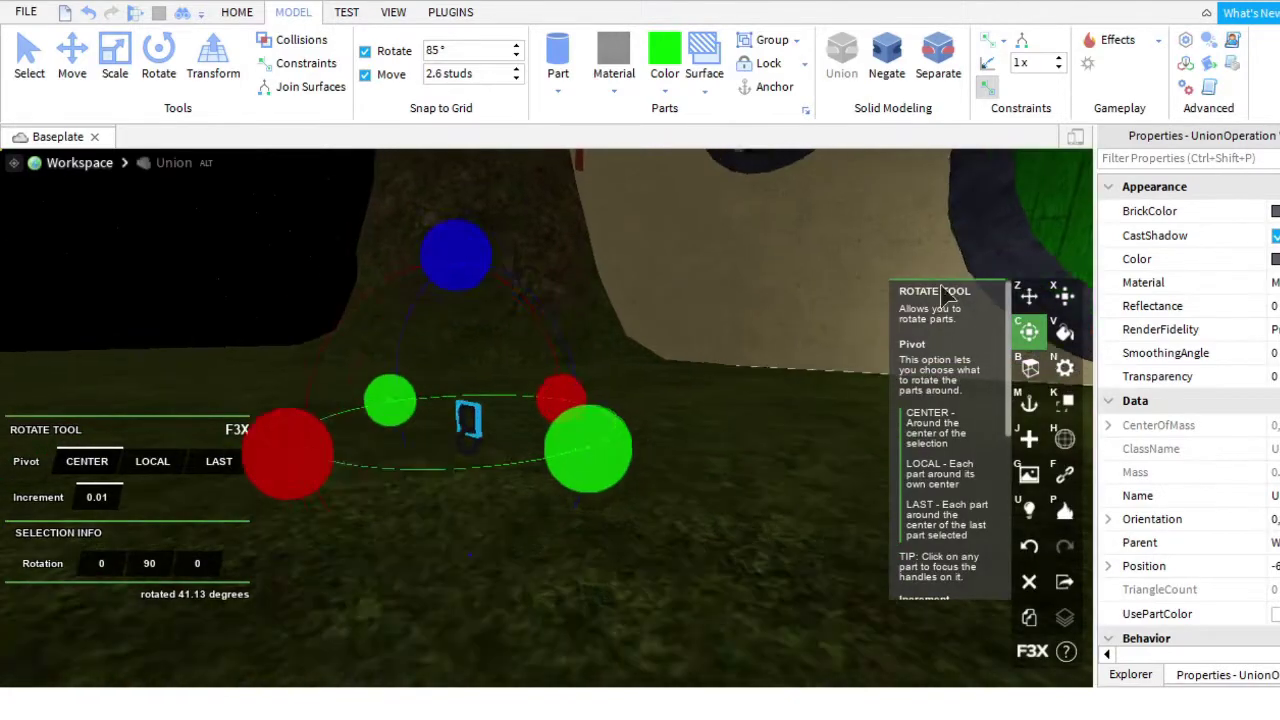
key(z)
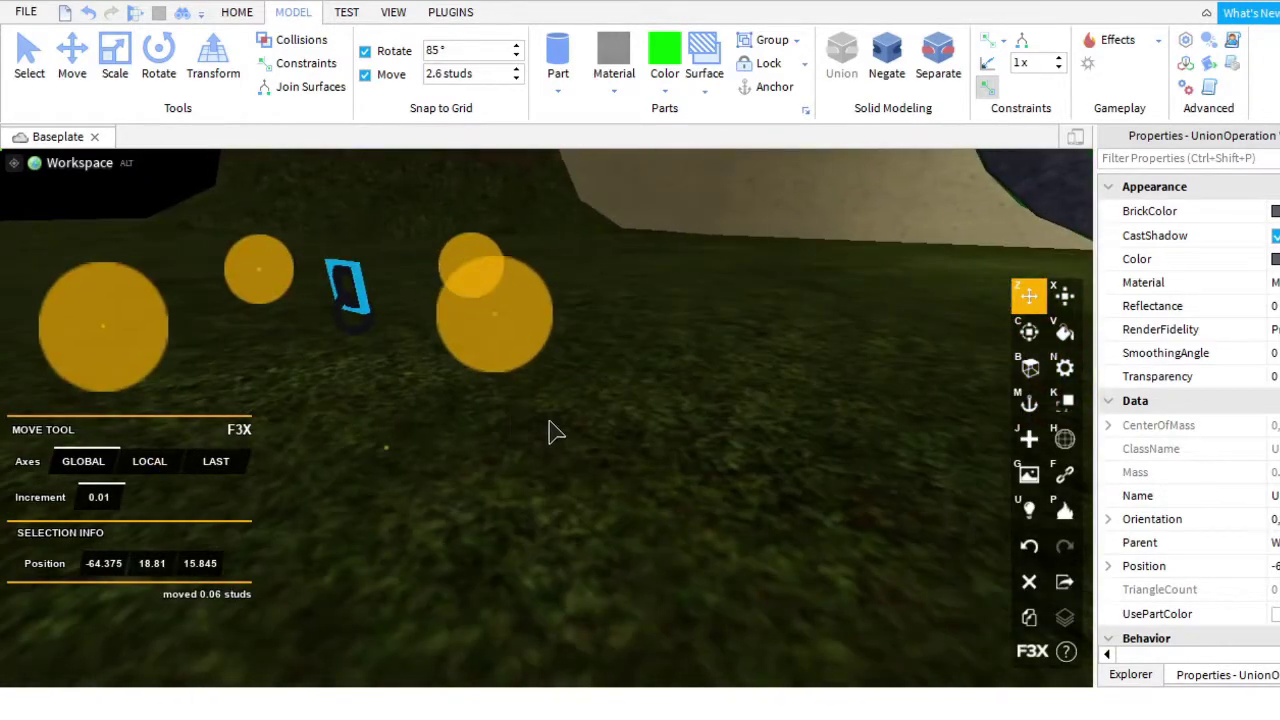
right_drag(556, 432, 390, 234)
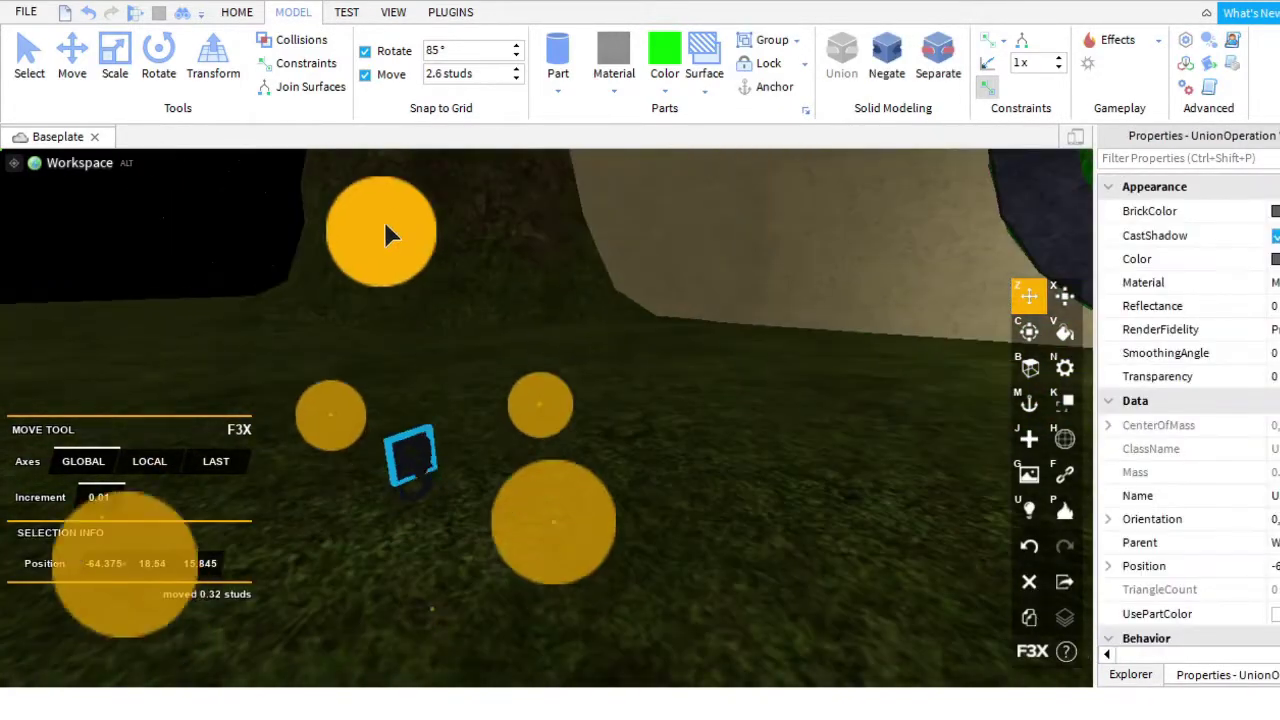
drag(390, 234, 633, 446)
drag(420, 463, 420, 485)
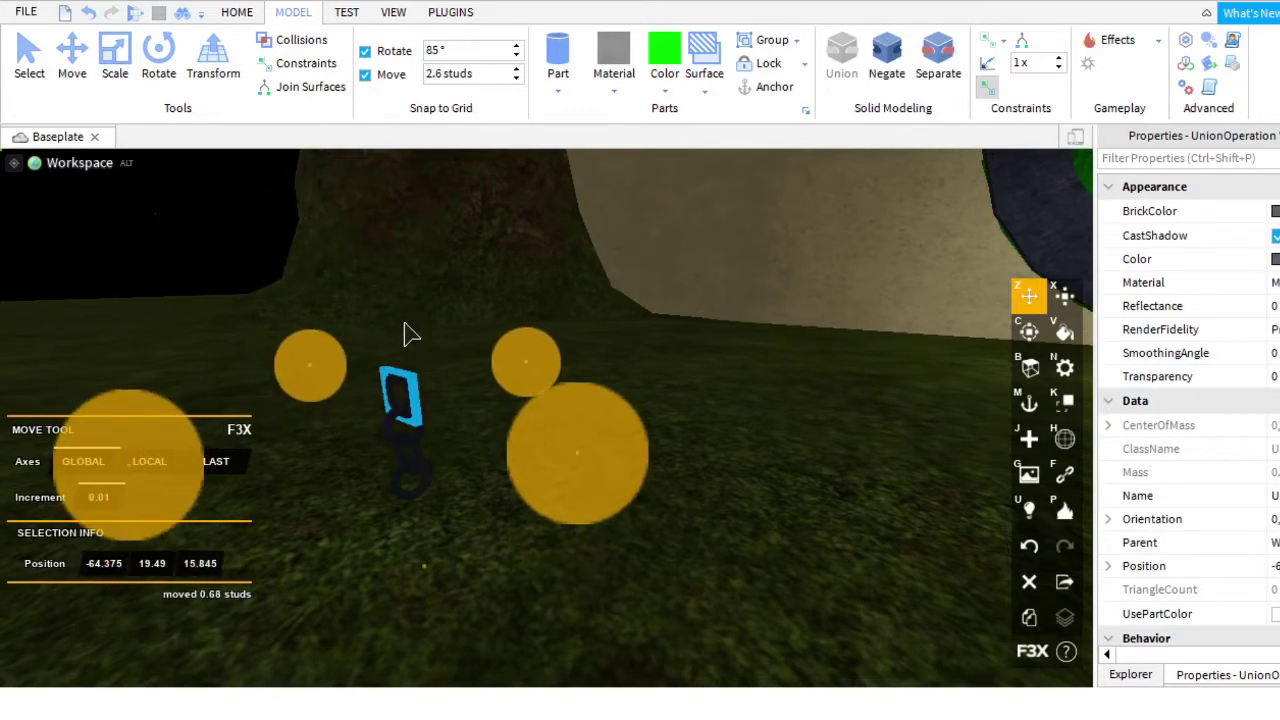
Group the chain links and hang the chain beneath the end of the lamp's arm.
drag(409, 338, 557, 669)
drag(422, 440, 600, 455)
click(765, 45)
drag(597, 291, 557, 392)
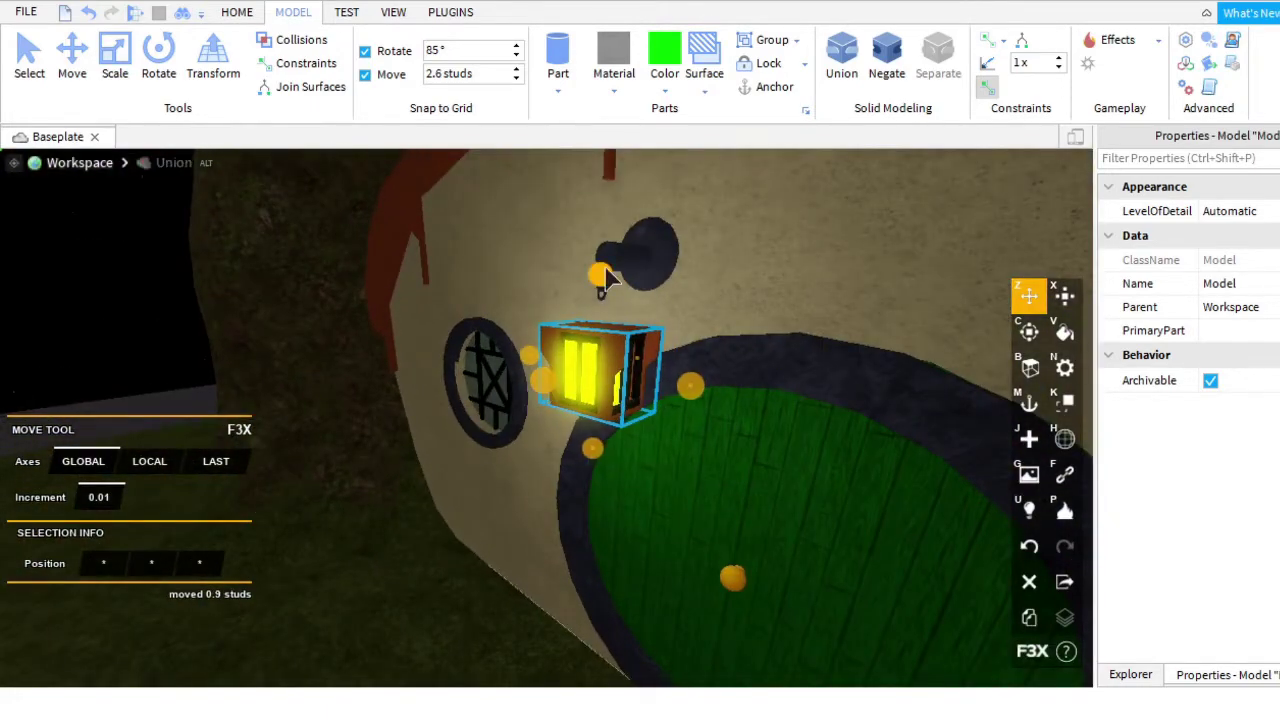
Move the lantern up and sideways so it hangs from the chain's lowest link, and clear the selection.
drag(602, 274, 623, 251)
scroll(693, 360, down, 10)
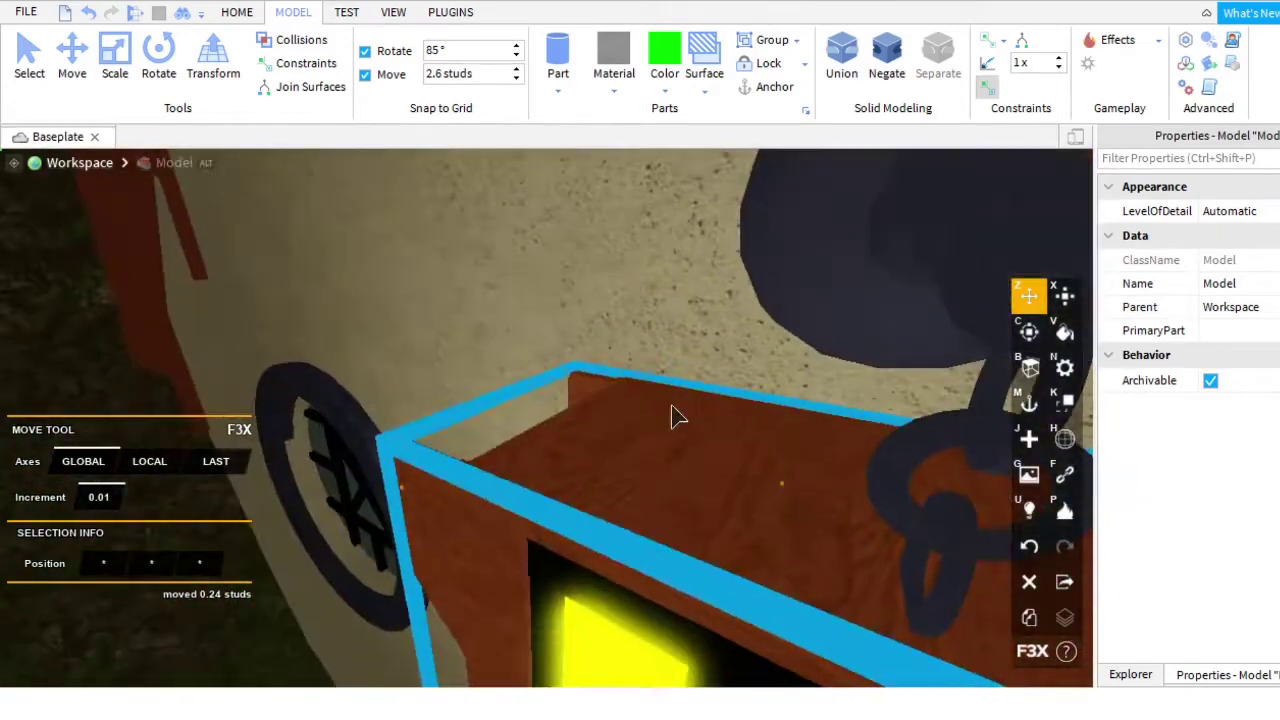
drag(672, 415, 760, 465)
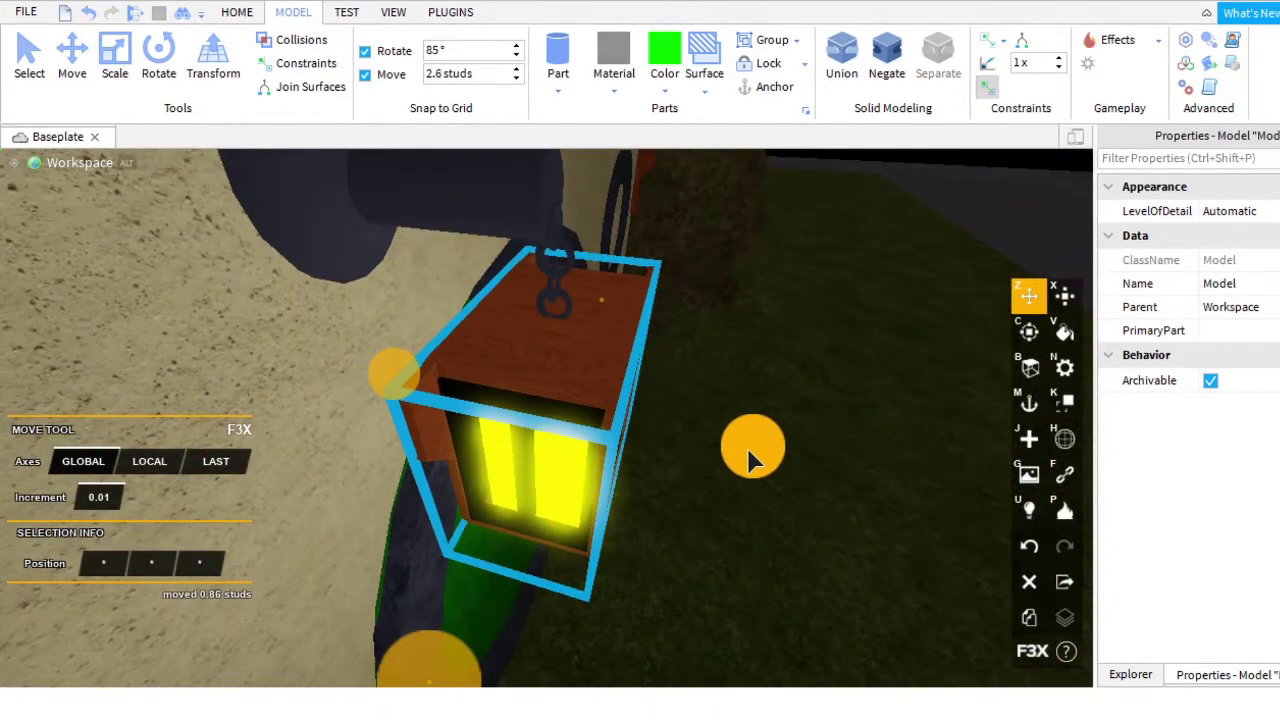
scroll(752, 458, down, 5)
click(714, 580)
scroll(727, 580, down, 3)
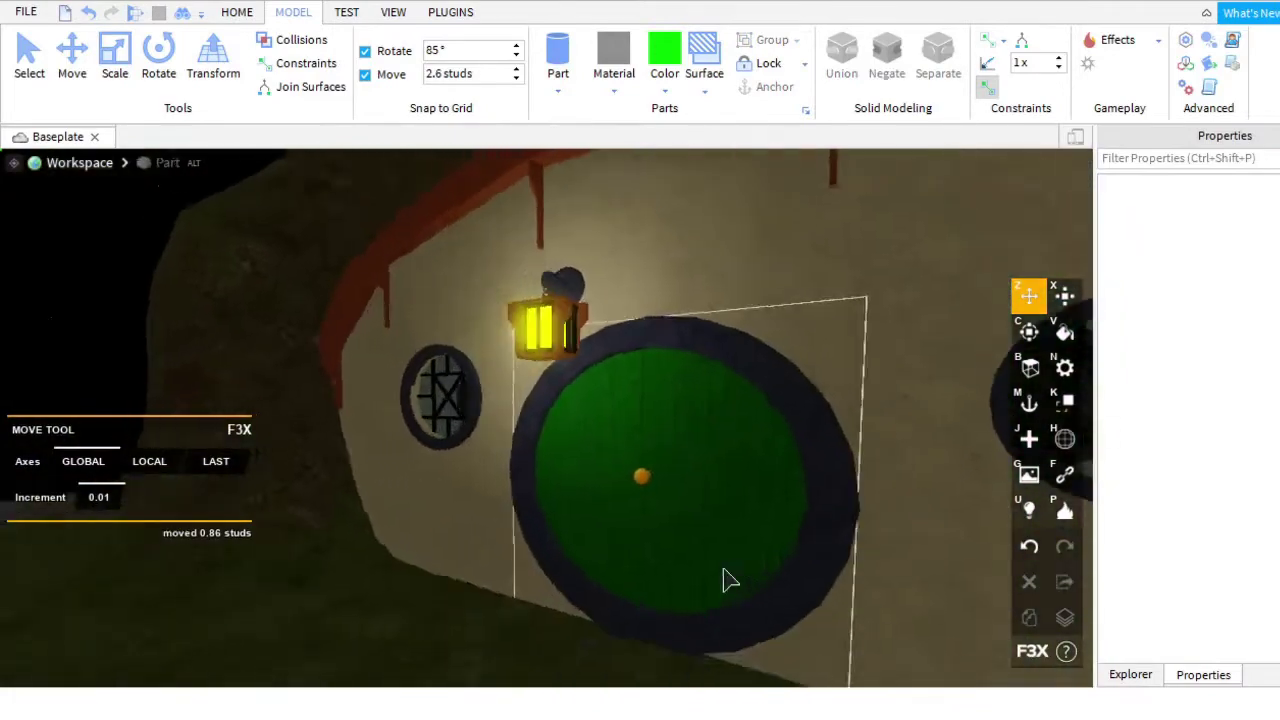
right_drag(727, 580, 880, 400)
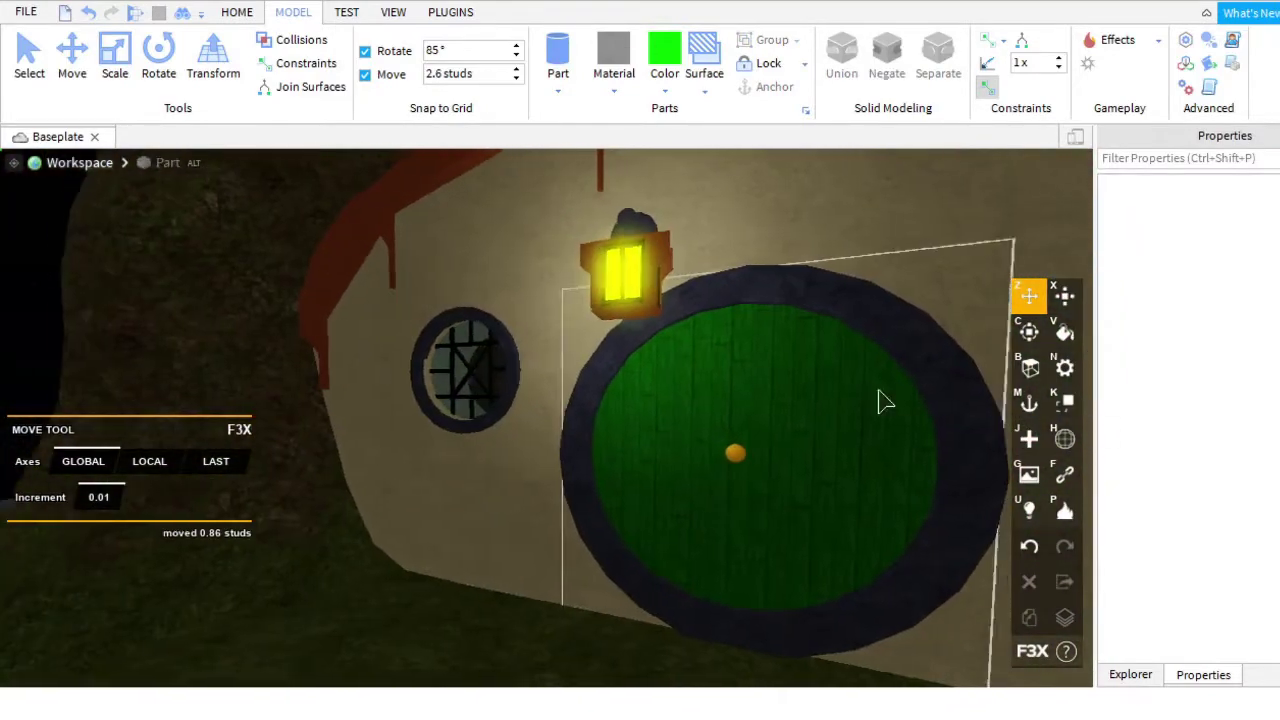
Select the lantern model on the grass and expand it in the object hierarchy to list its sub-models and parts.
click(648, 290)
key(f)
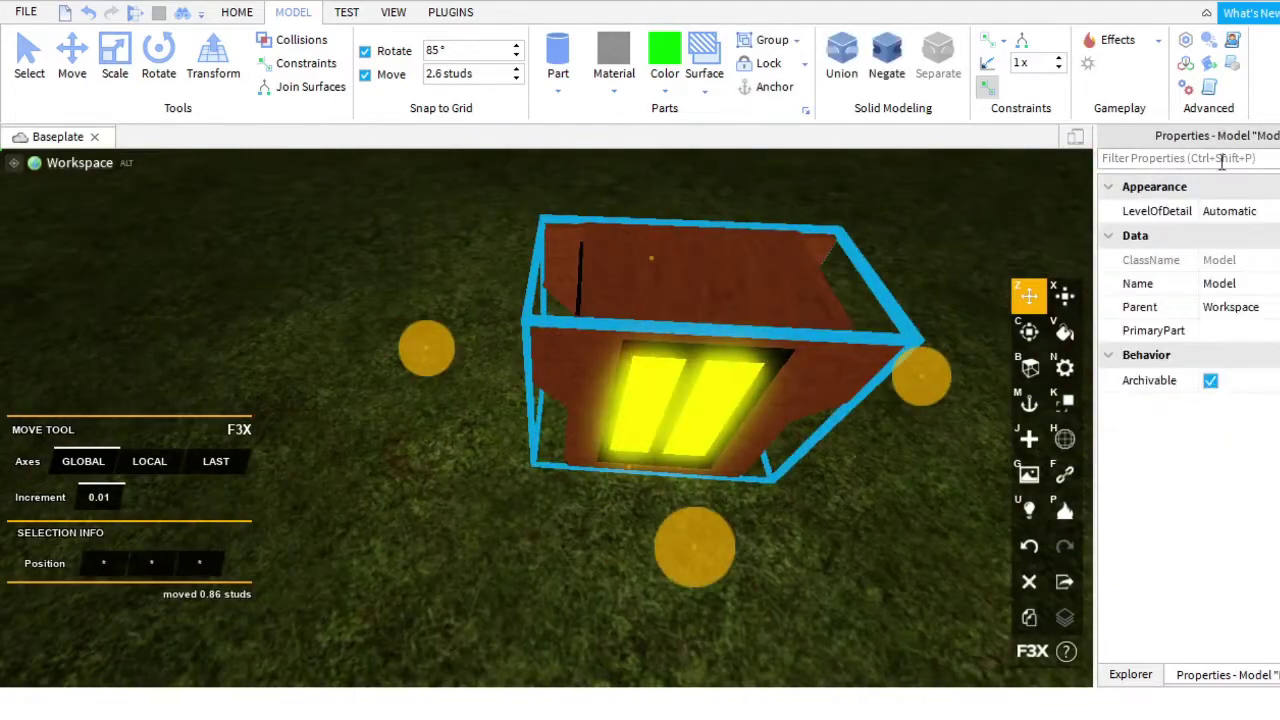
click(1130, 674)
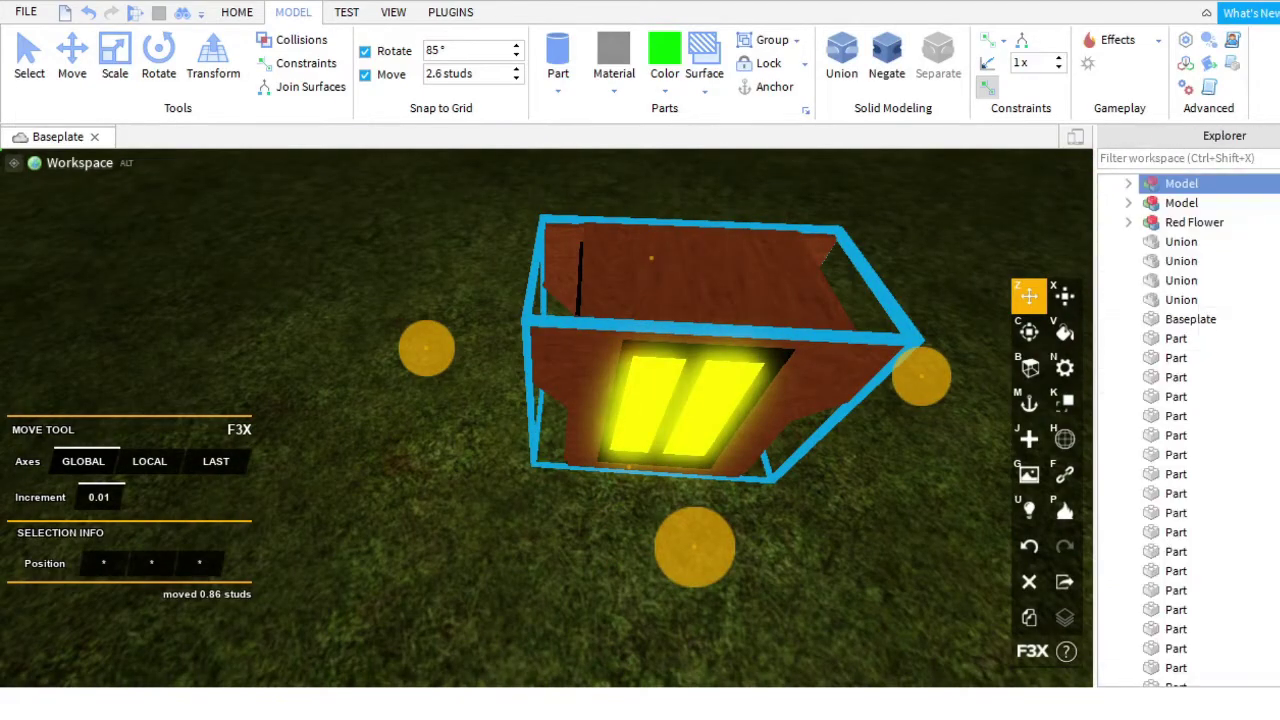
click(1126, 184)
right_drag(914, 329, 680, 358)
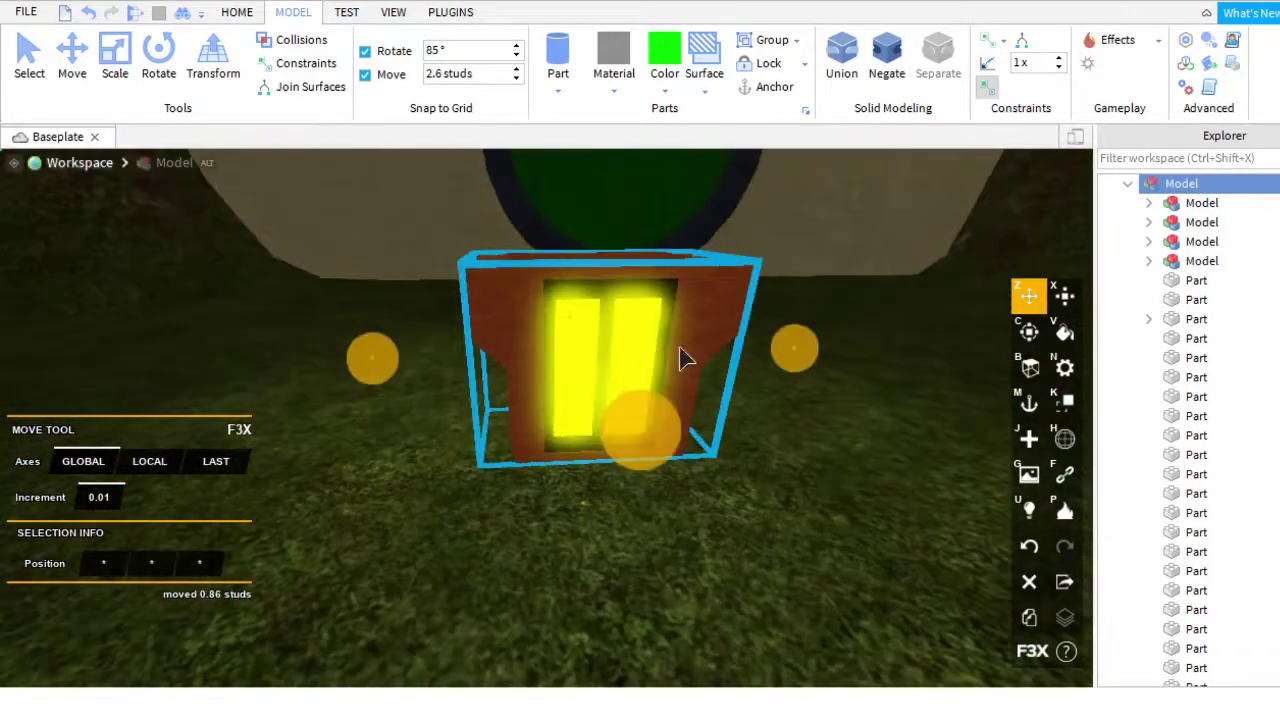
Move the brown corner brackets and square plates off the glowing lantern and spread them out on the grass.
click(743, 294)
scroll(551, 337, down, 5)
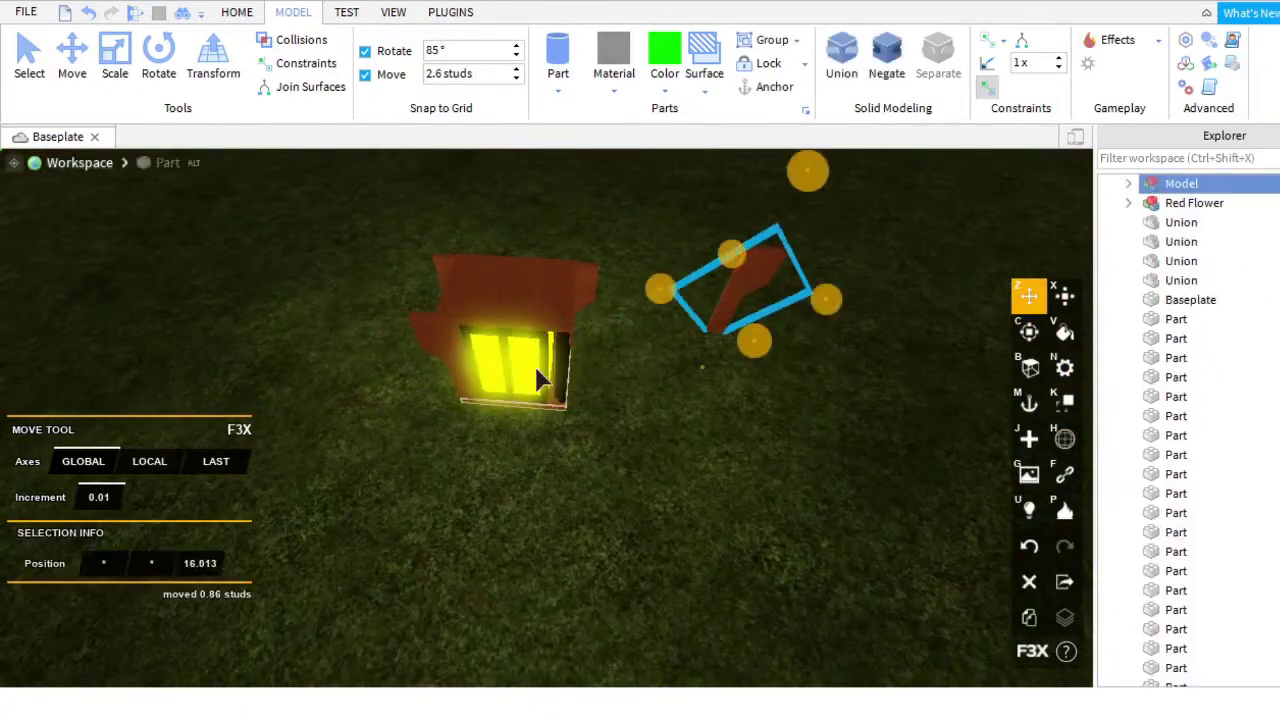
click(533, 300)
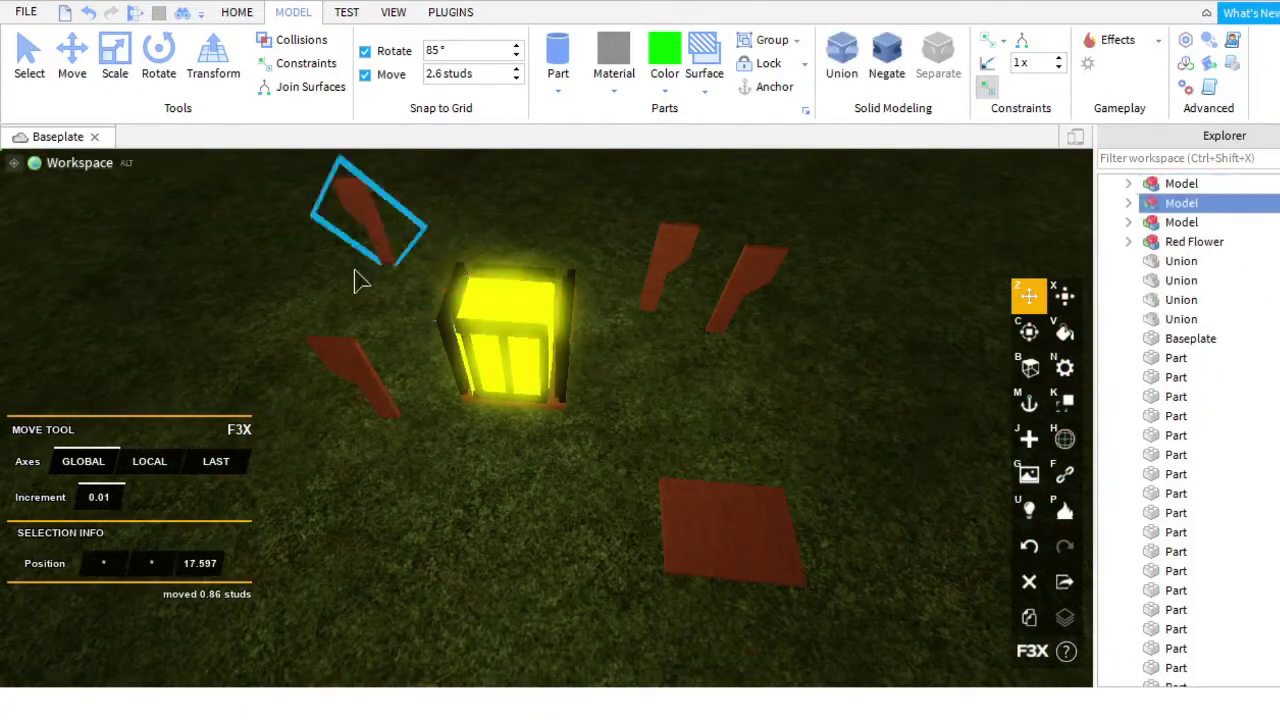
right_drag(545, 383, 606, 363)
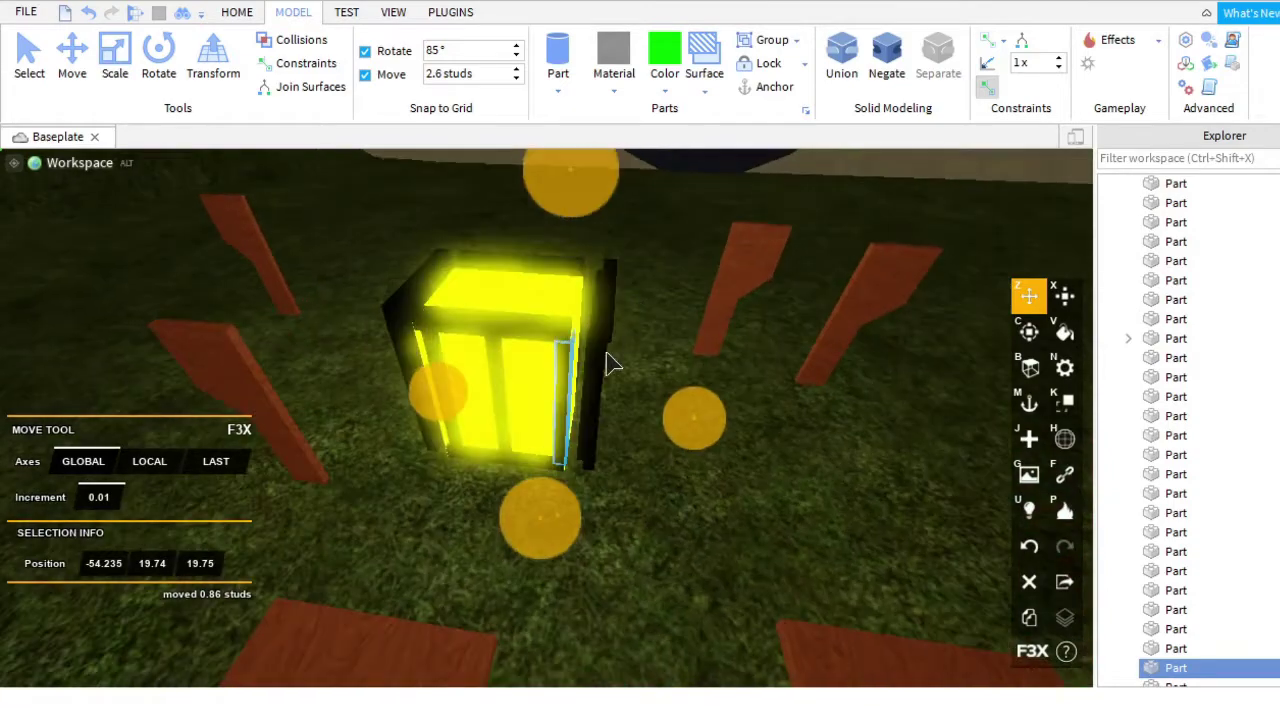
Separate the black barred frame from the glowing core and place a barred side panel against the core.
scroll(614, 366, down, 4)
drag(686, 394, 686, 320)
right_drag(686, 320, 567, 350)
click(535, 248)
click(575, 420)
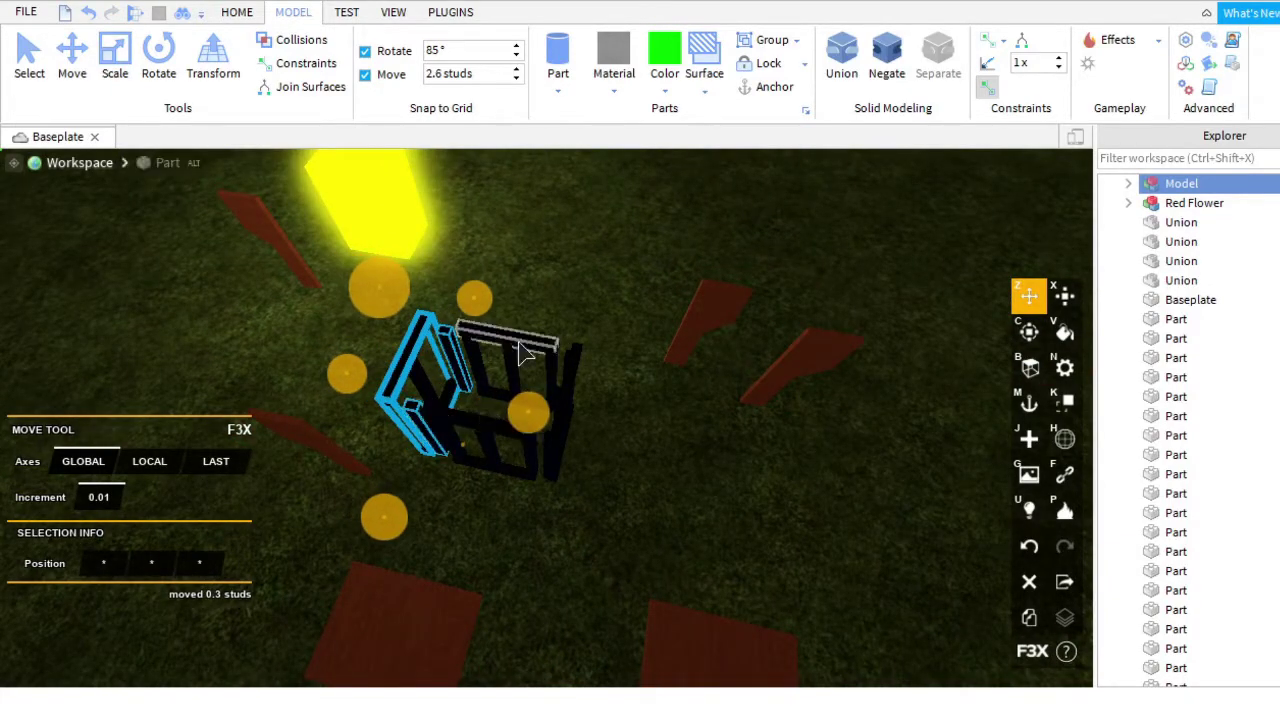
right_drag(519, 352, 660, 263)
click(660, 263)
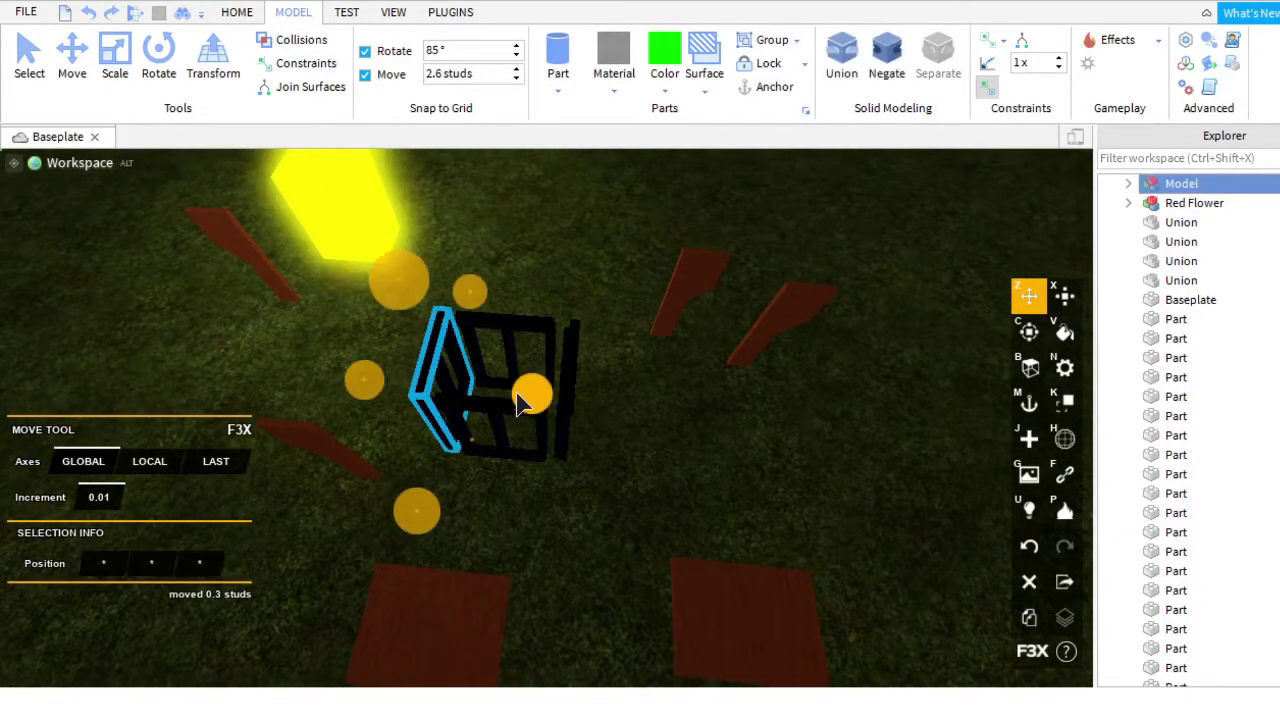
scroll(445, 420, down, 2)
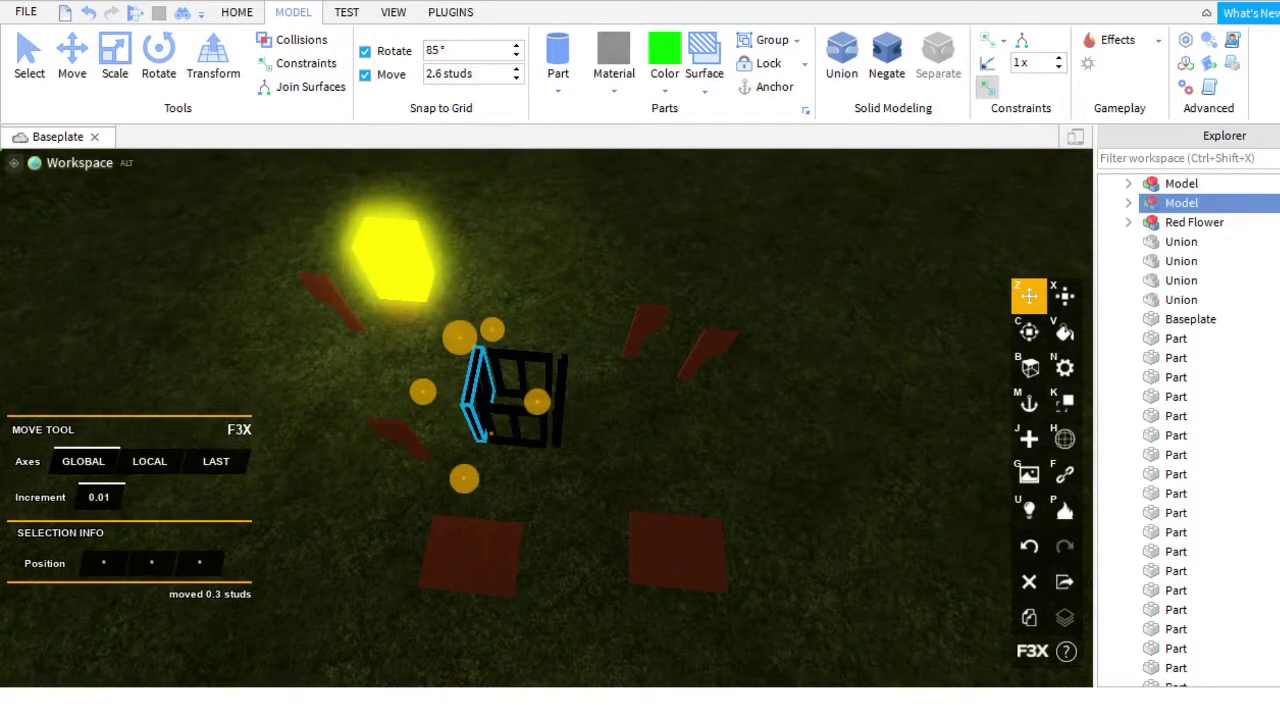
scroll(500, 400, up, 6)
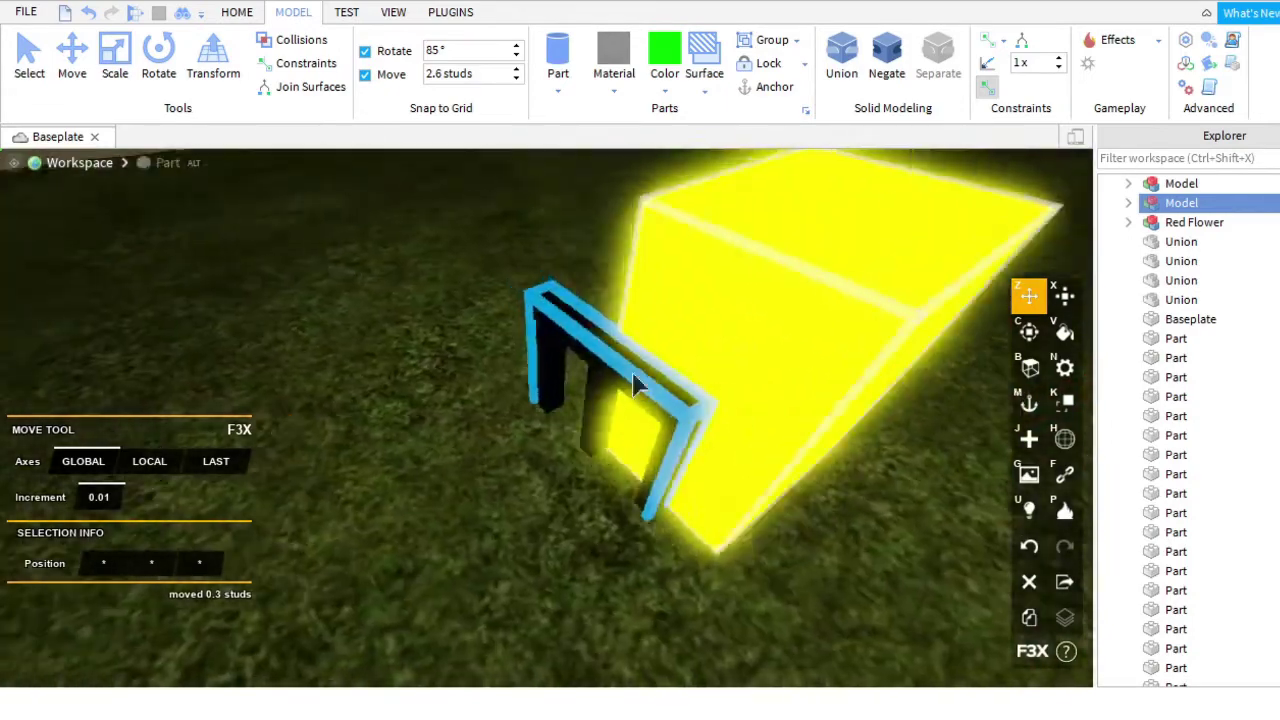
Resize the glowing block to fit between the barred panels and set the second panel against its opposite side.
right_drag(634, 371, 727, 455)
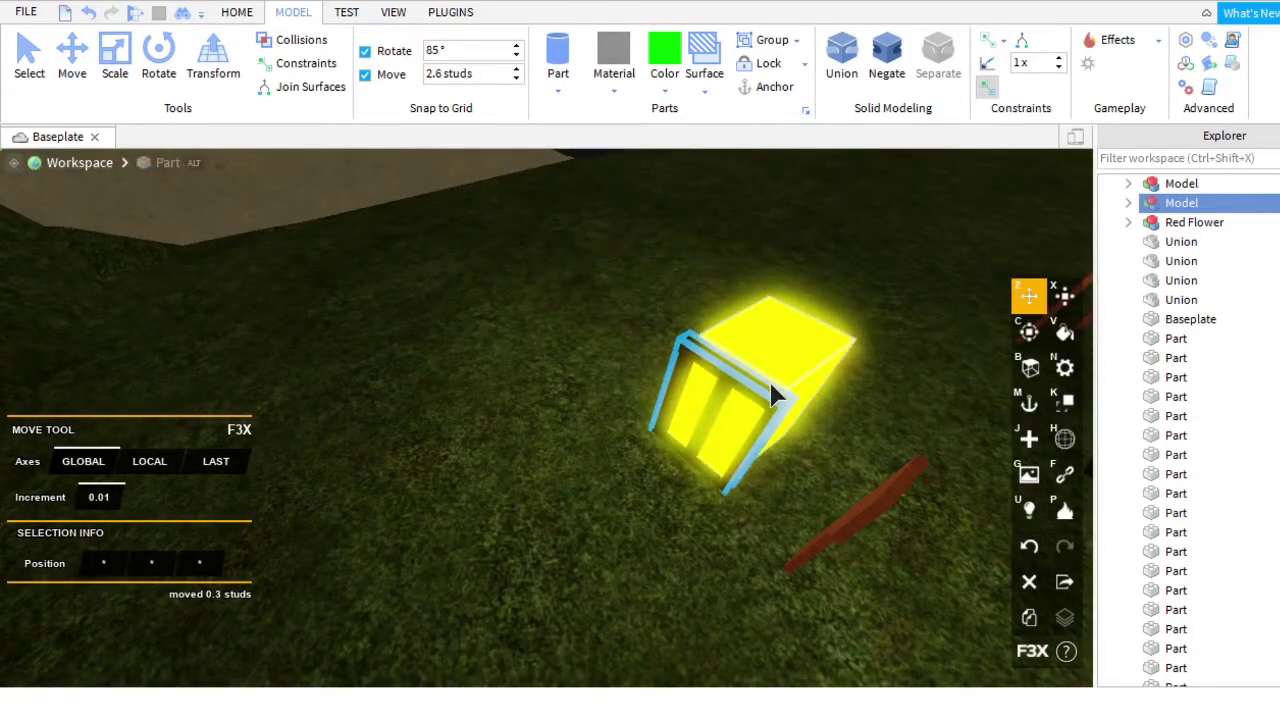
click(770, 388)
right_drag(770, 388, 1022, 282)
click(1064, 295)
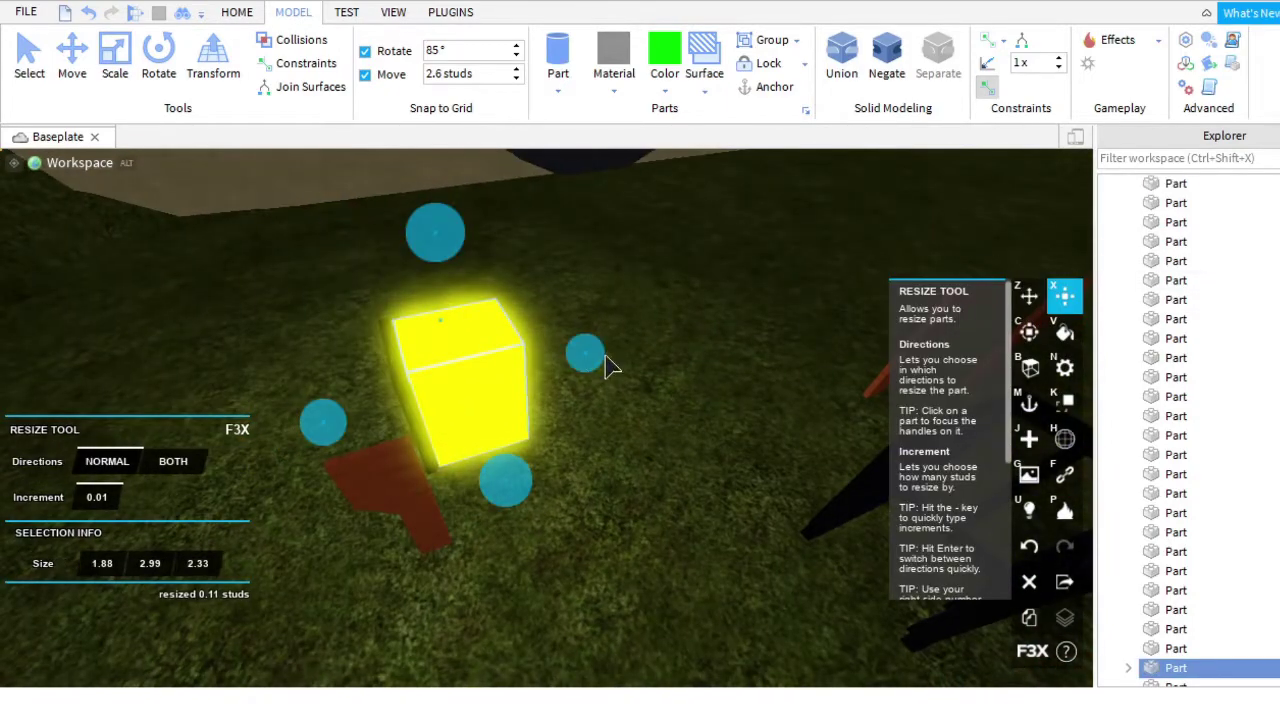
click(462, 390)
click(1030, 293)
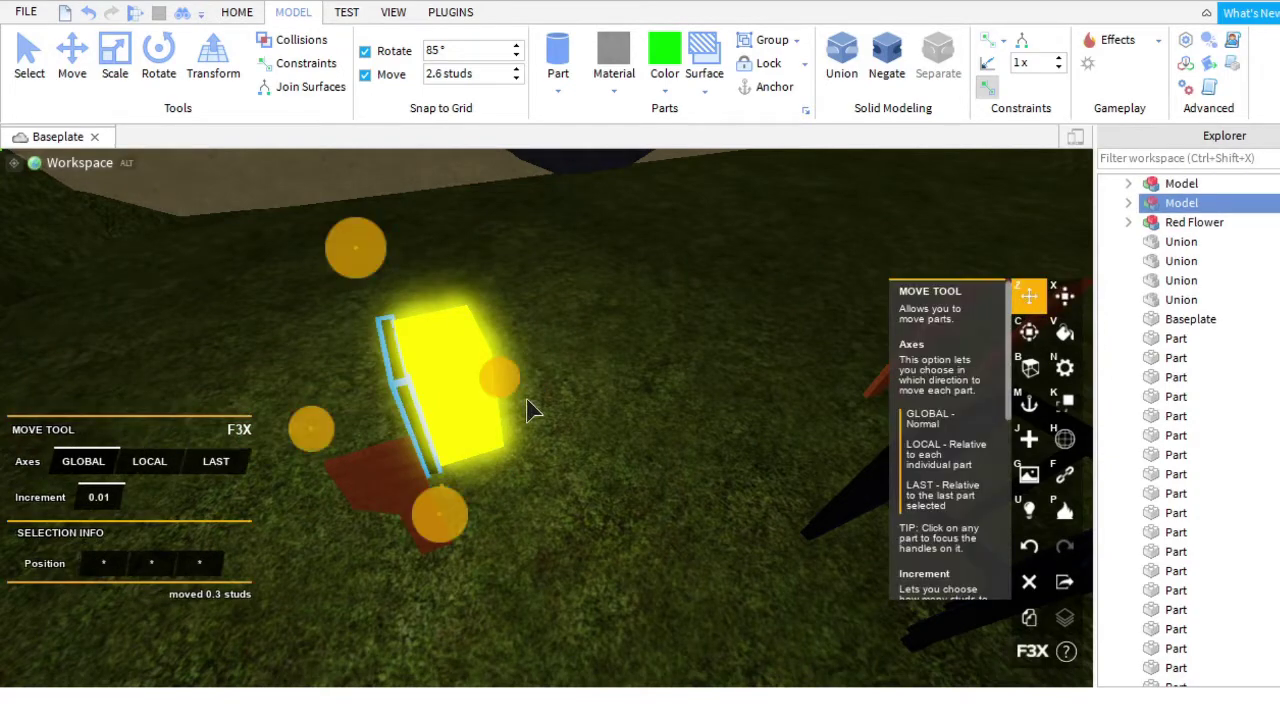
drag(563, 368, 560, 368)
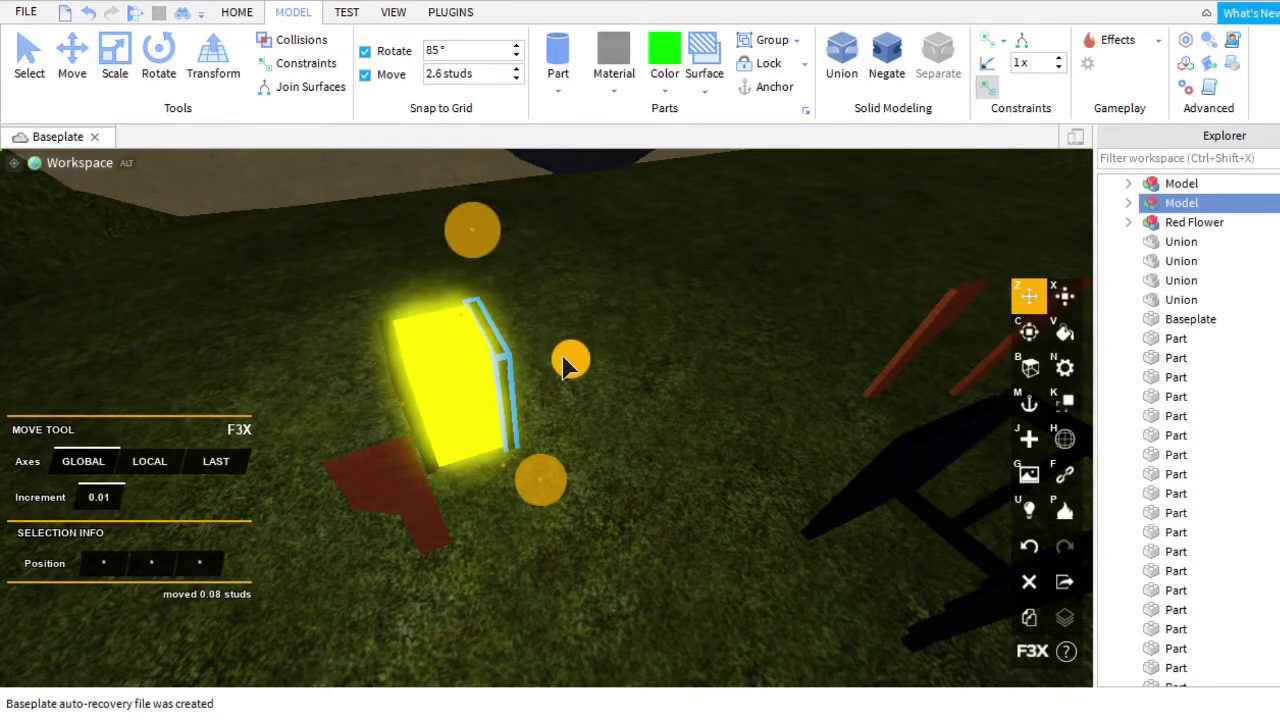
Fit barred panels to the remaining sides of the glowing block to enclose it.
mouse_move(563, 368)
right_down()
mouse_move(720, 608)
mouse_move(850, 610)
right_up()
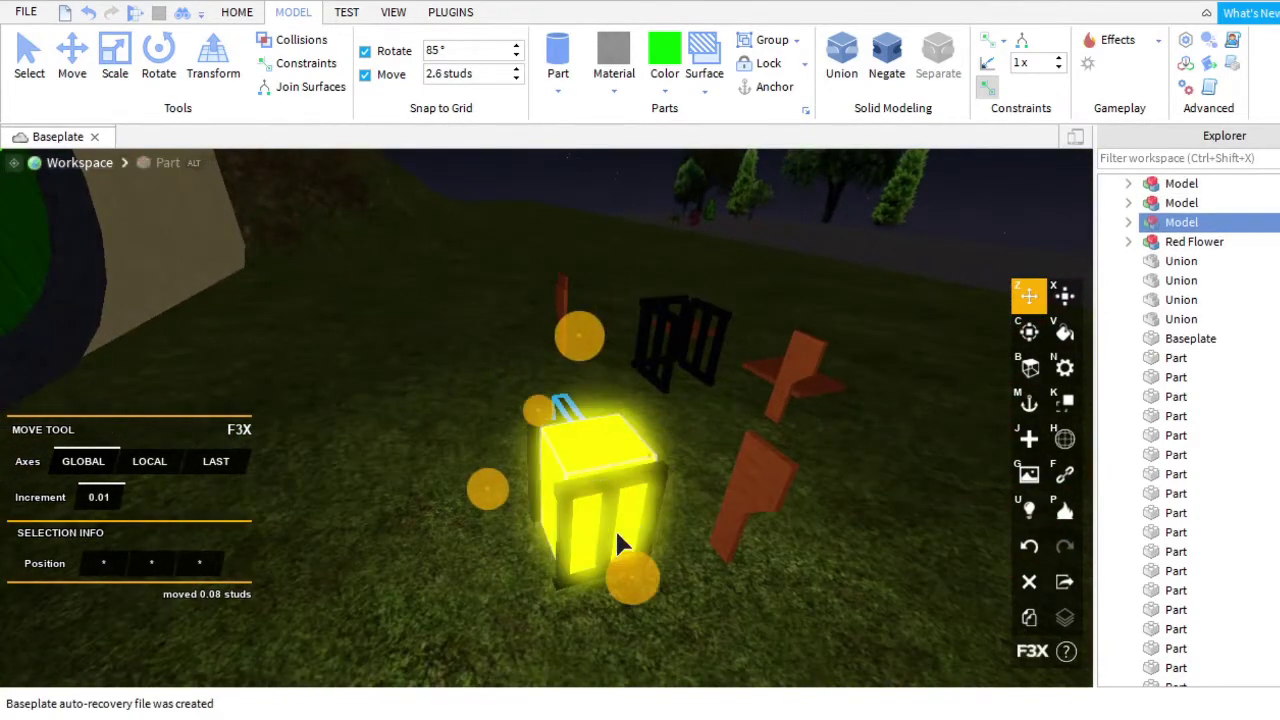
right_drag(567, 662, 318, 470)
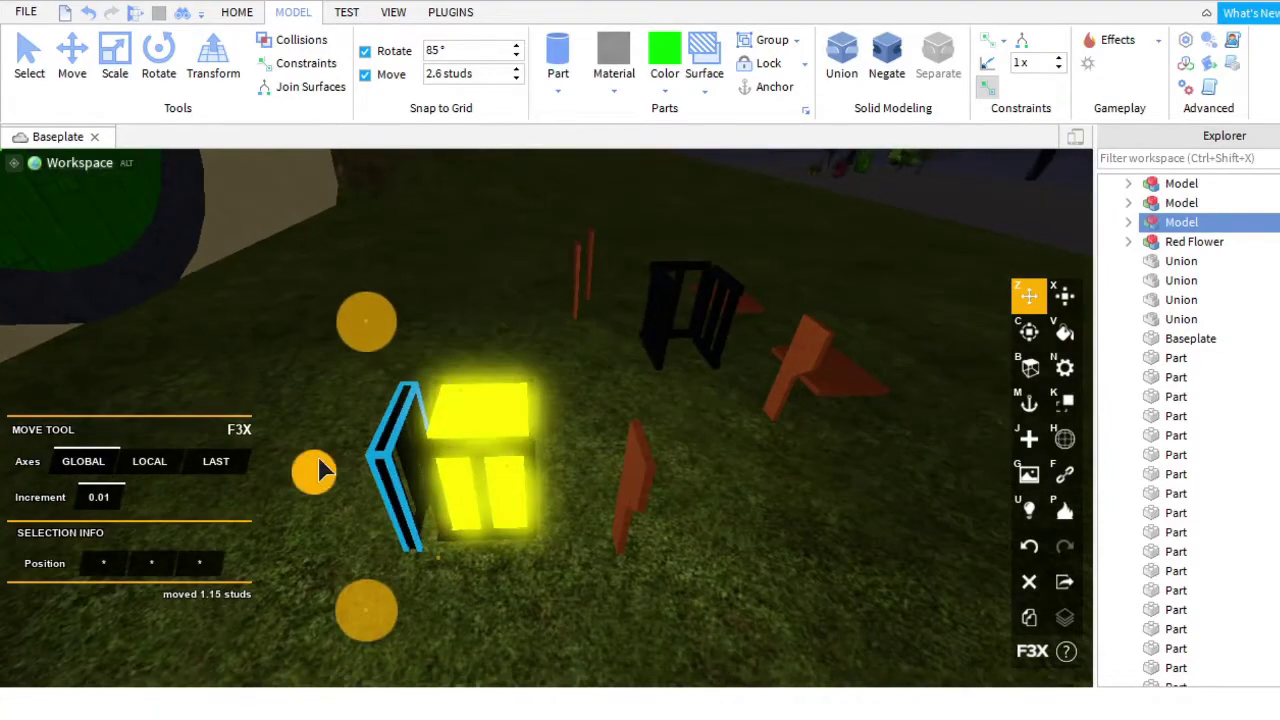
right_drag(422, 605, 927, 603)
mouse_move(330, 450)
mouse_down()
mouse_move(386, 437)
mouse_move(305, 447)
mouse_up()
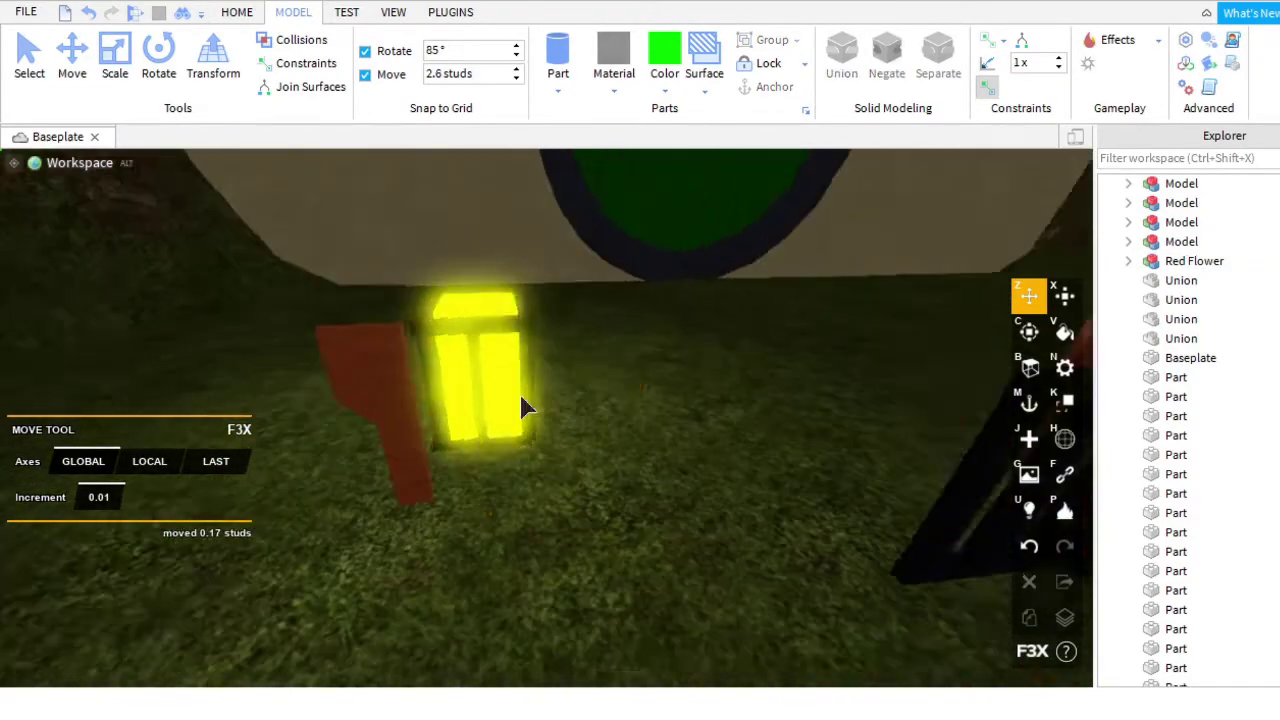
Place a black bar from the old frame on top of the lantern and resize it into a 2.61 × 2.52 × 0.51 stud cap.
click(428, 534)
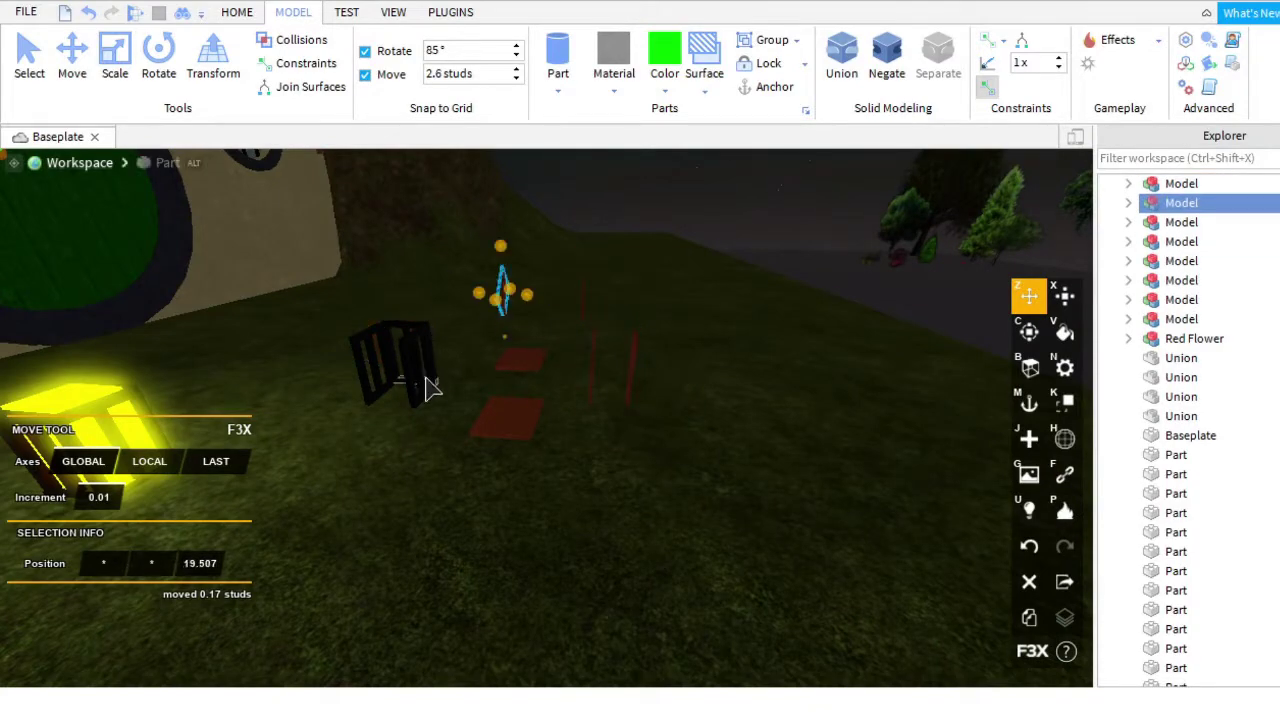
click(437, 407)
scroll(623, 445, up, 5)
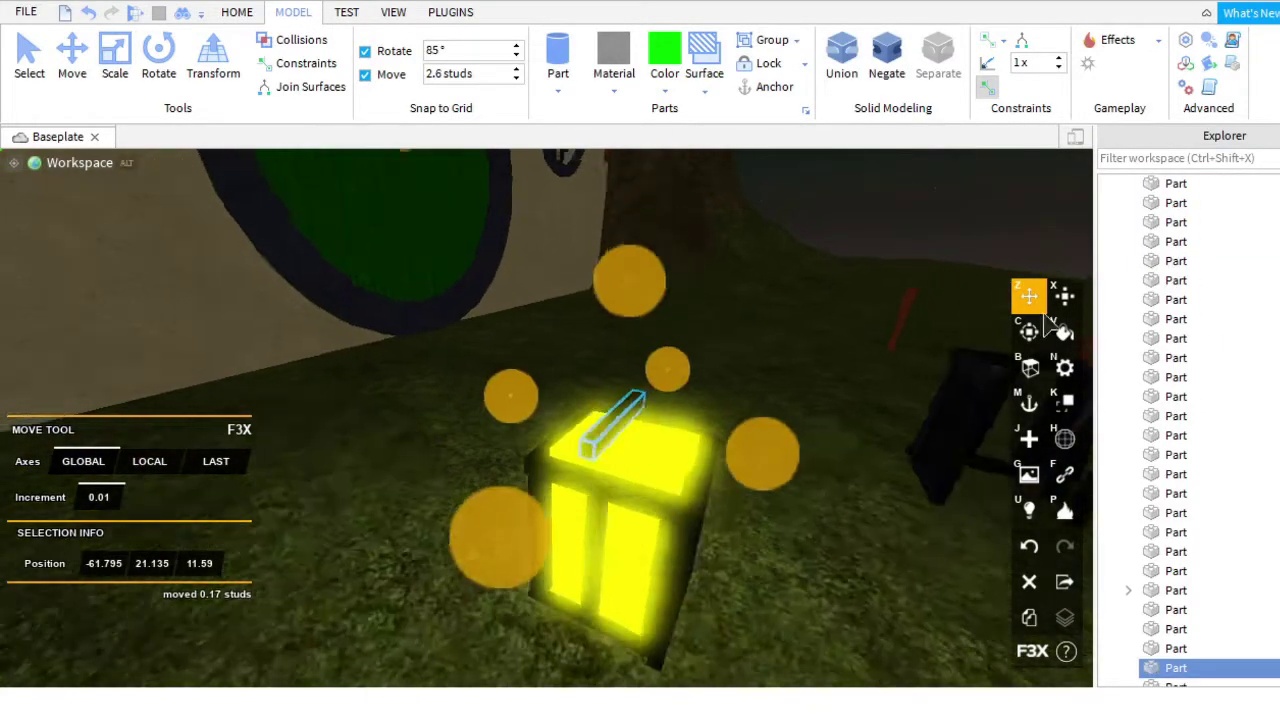
key(x)
right_drag(650, 482, 500, 420)
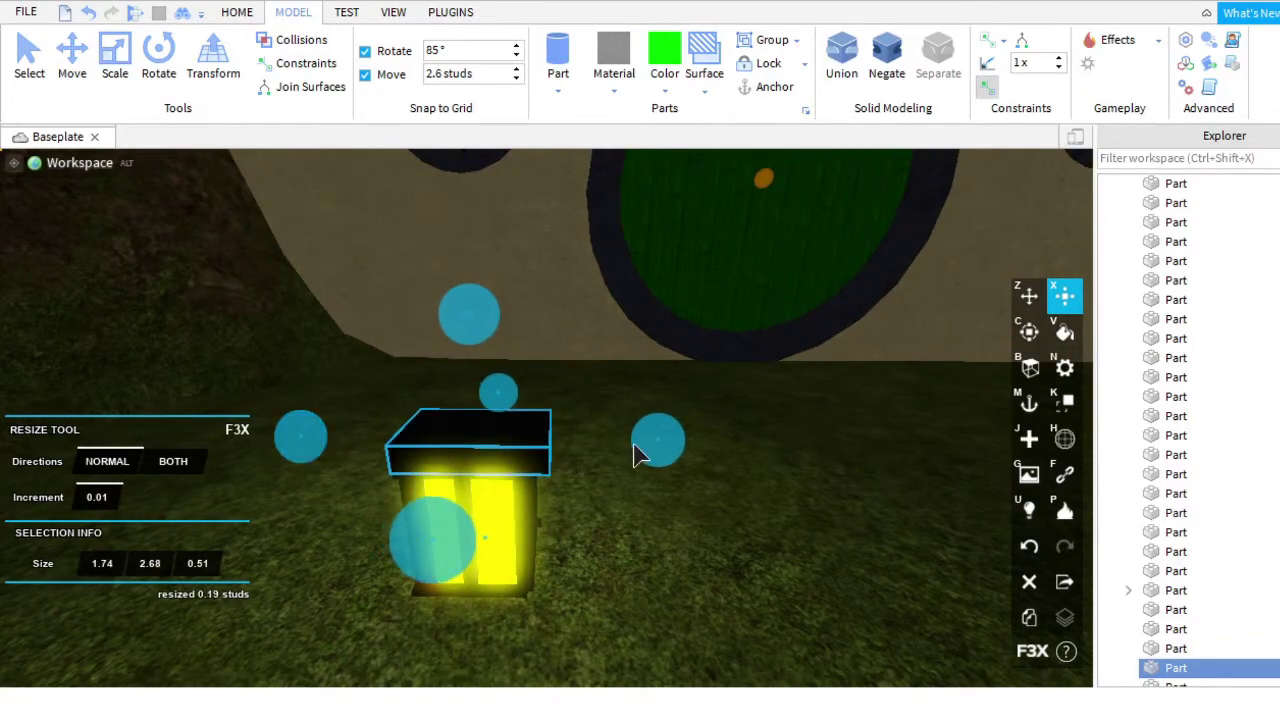
right_drag(640, 445, 515, 458)
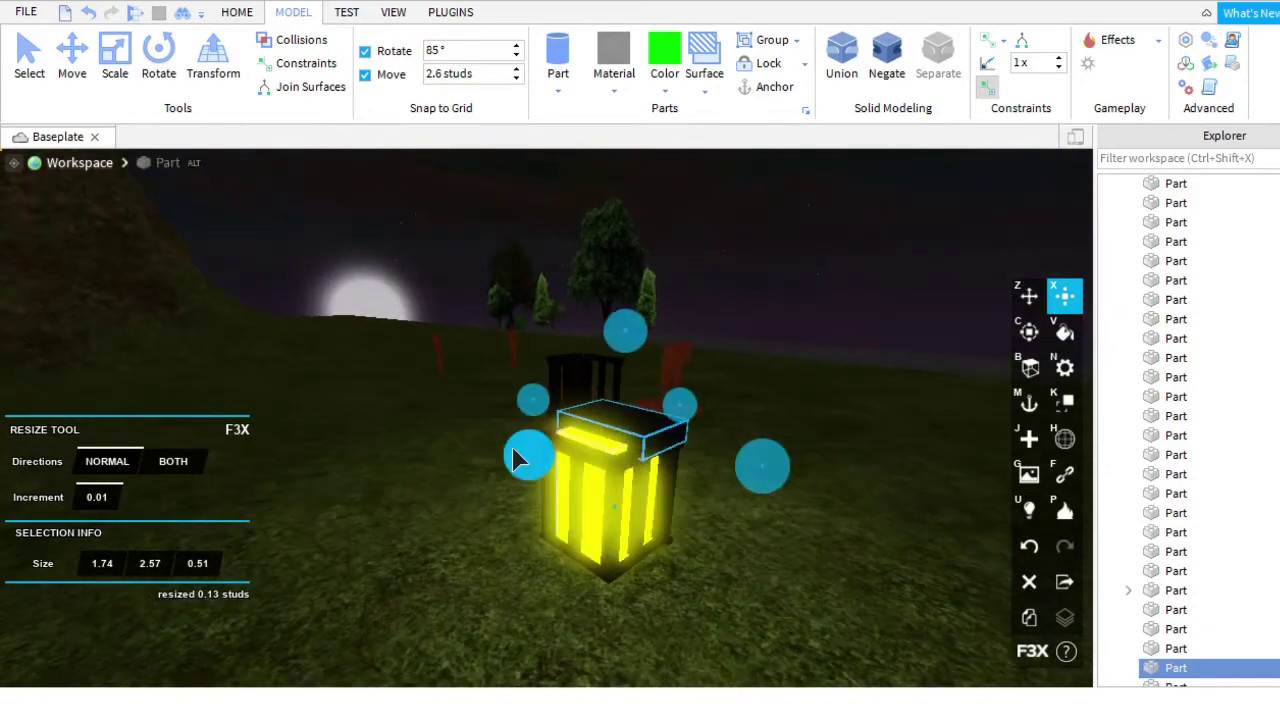
drag(478, 455, 472, 457)
right_drag(472, 457, 652, 432)
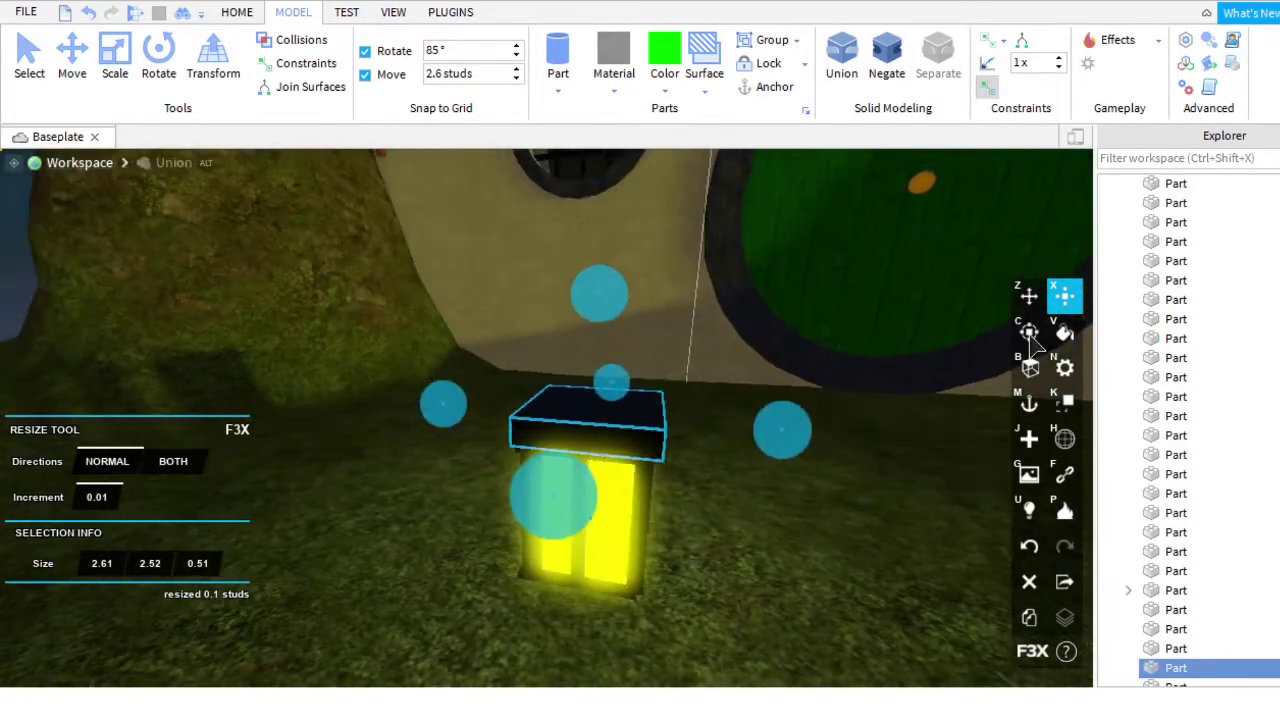
Add a copy of the cap to the lantern's underside and group all the lantern's parts into one model.
click(1029, 331)
click(1029, 295)
drag(600, 297, 623, 449)
drag(752, 572, 760, 585)
right_drag(770, 578, 743, 563)
click(772, 45)
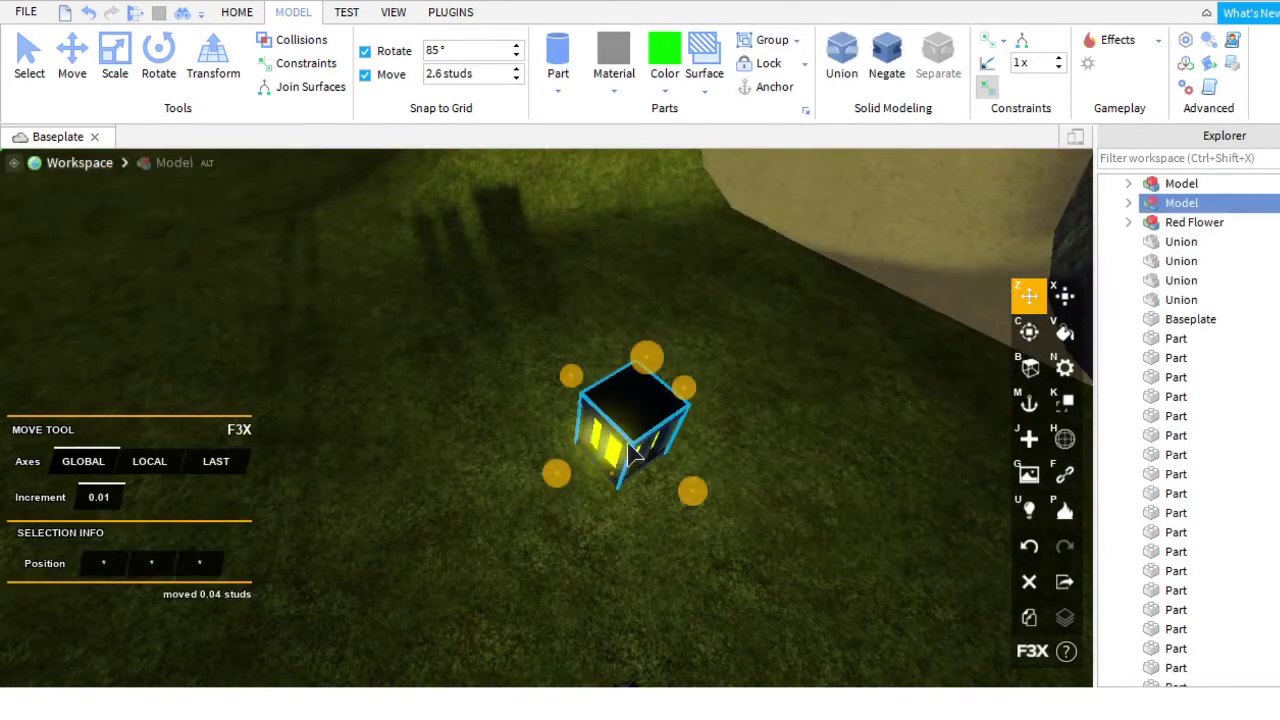
Move the rebuilt lantern up to the wall mount and align it beneath the chain's lowest link.
key(f)
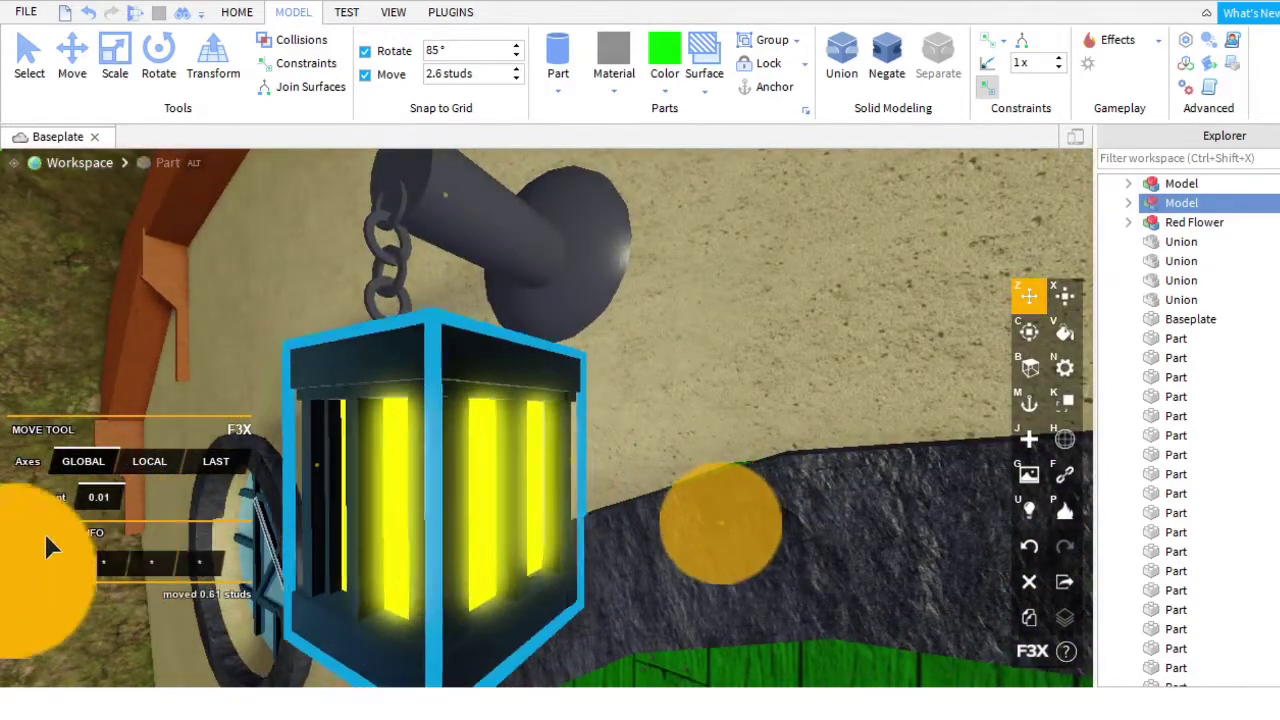
right_drag(44, 531, 623, 530)
right_drag(650, 440, 812, 527)
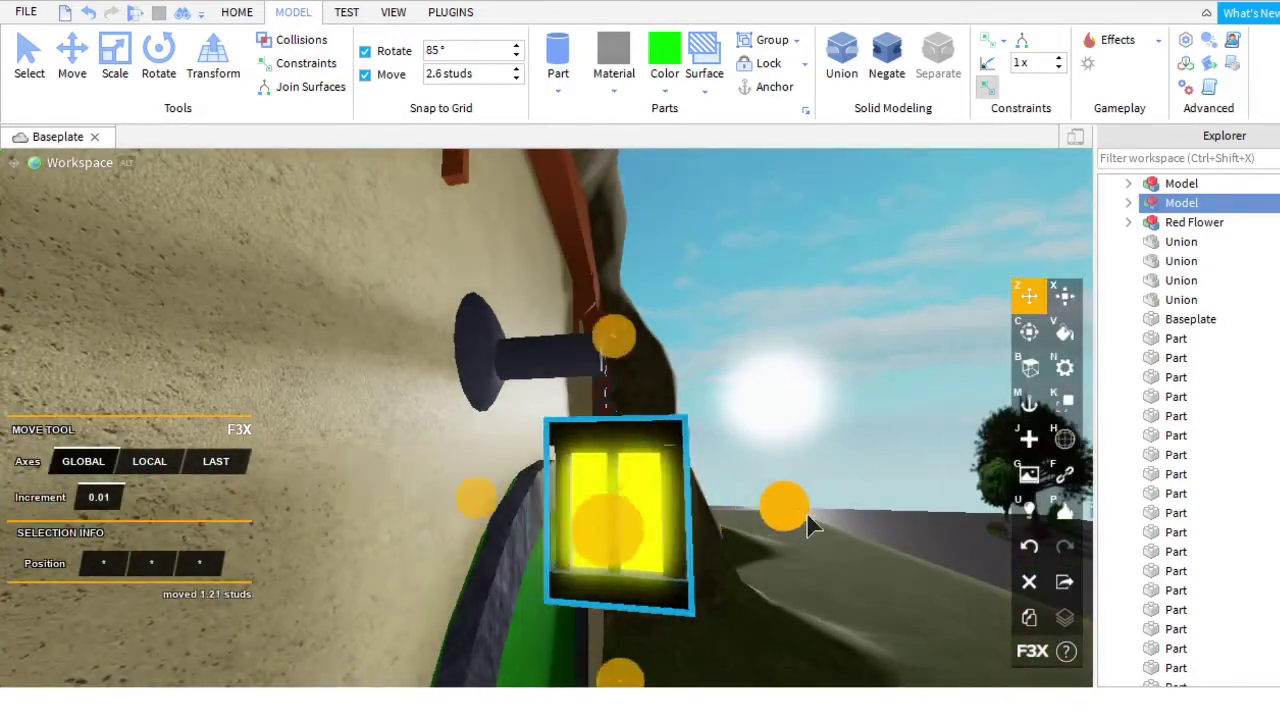
drag(605, 368, 620, 340)
Select the leftover frame, bracket and plate pieces on the grass and remove them.
right_drag(622, 345, 546, 280)
drag(546, 280, 792, 478)
click(220, 14)
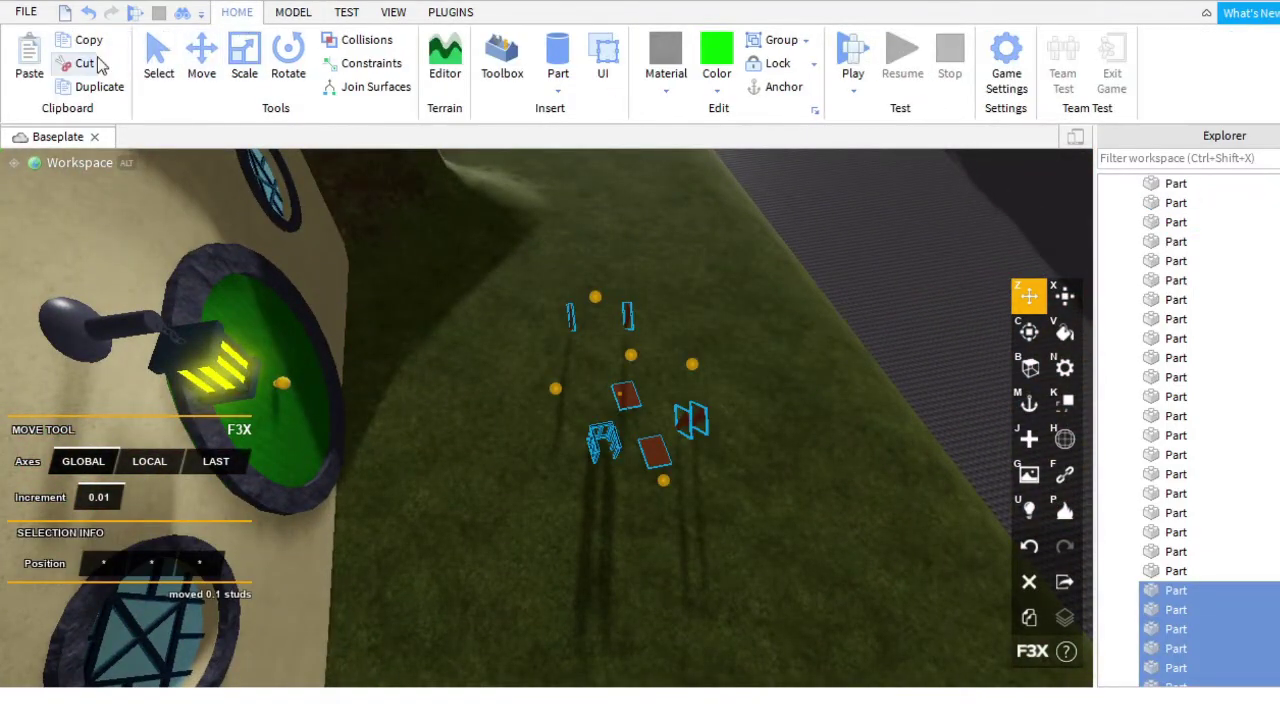
mouse_move(572, 345)
right_down()
mouse_move(727, 370)
mouse_move(551, 334)
right_up()
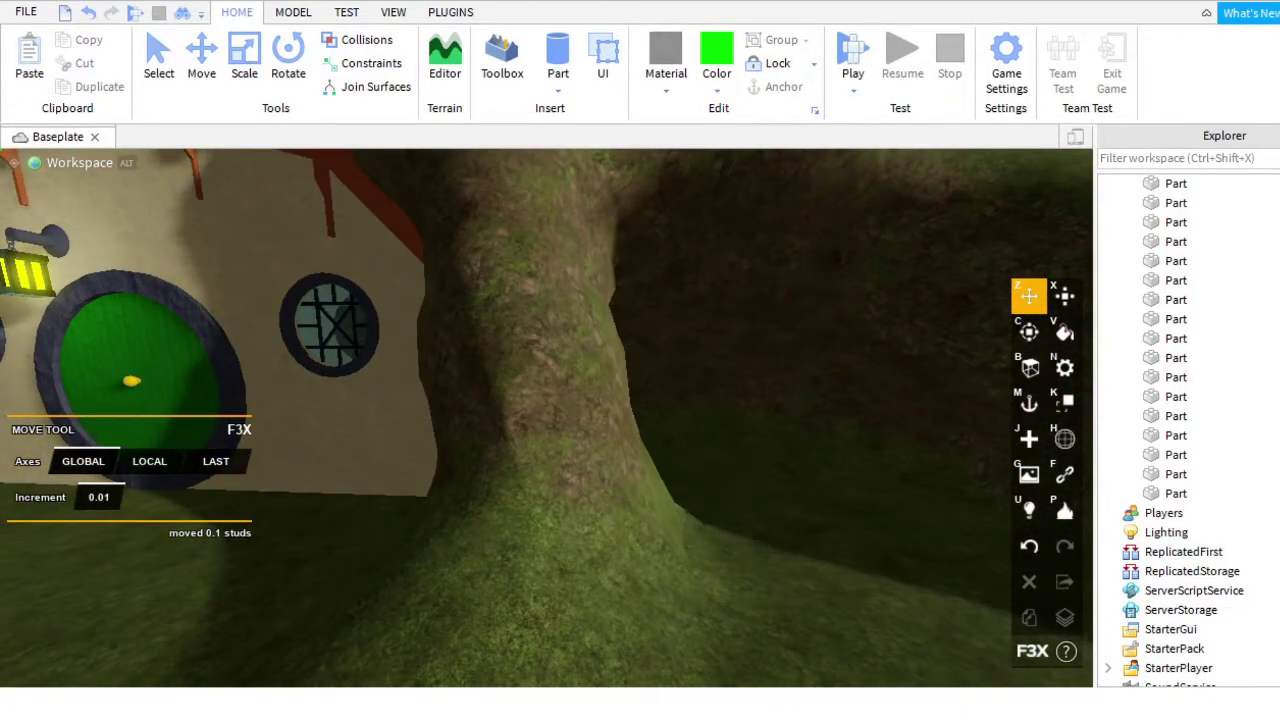
Insert a new block part, give it the house wall's rough material and tan colour, and move it against the wall.
right_drag(551, 334, 562, 76)
click(562, 76)
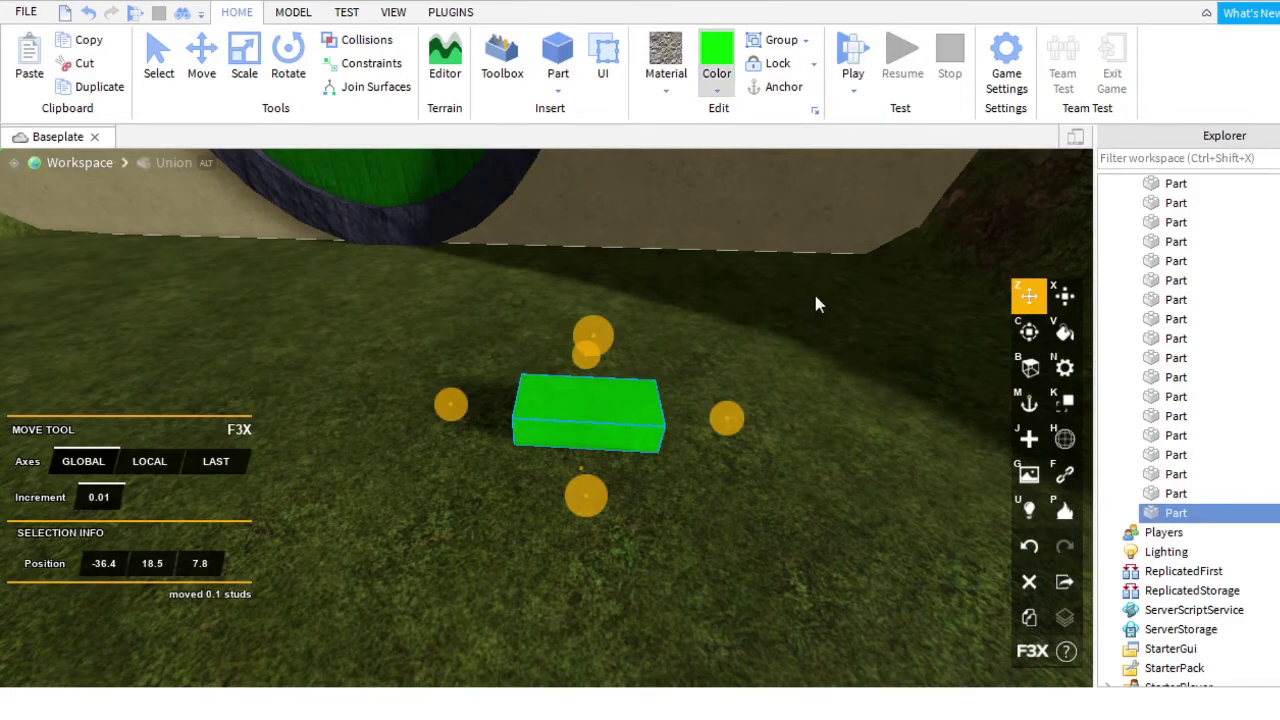
drag(590, 415, 695, 343)
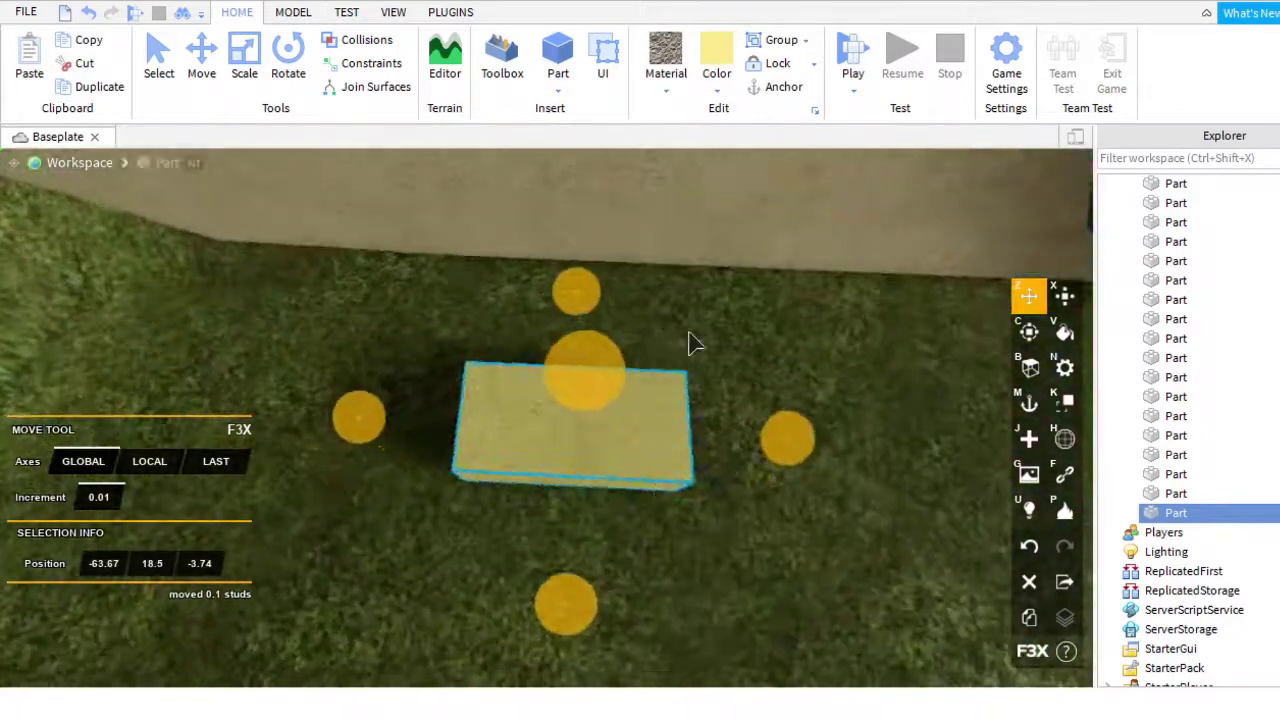
scroll(695, 343, down, 2)
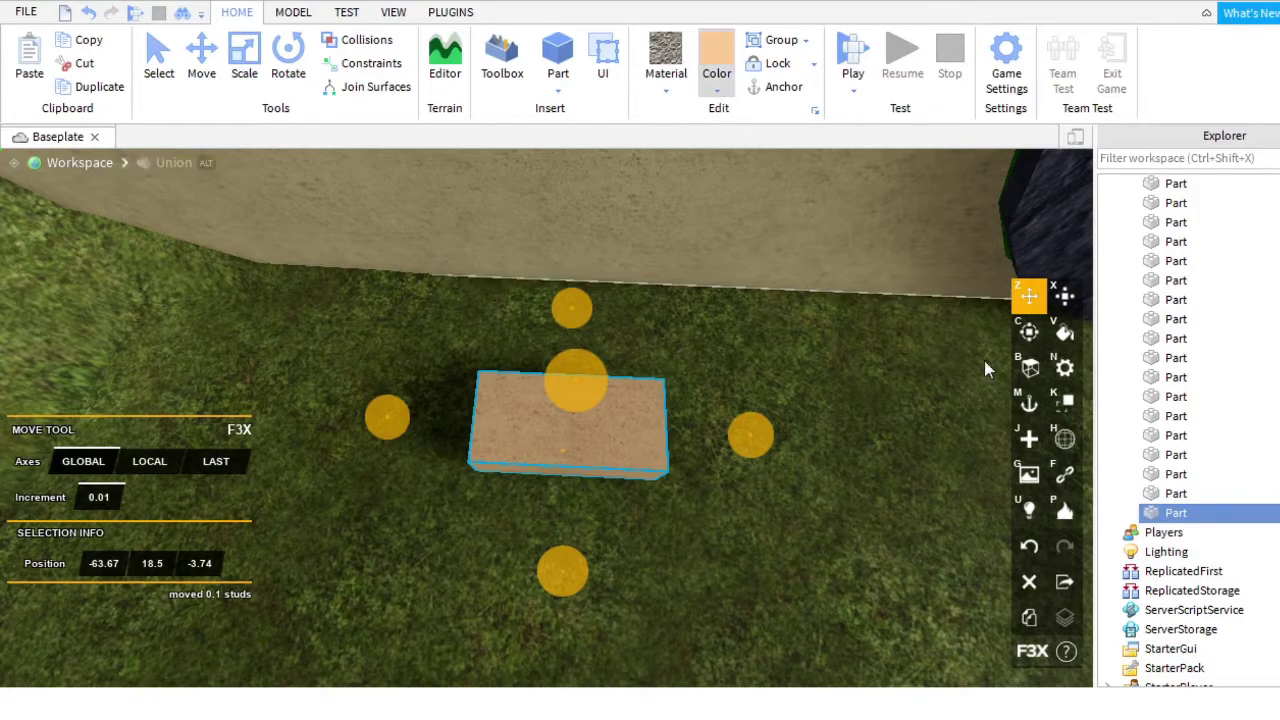
right_drag(870, 437, 829, 414)
drag(829, 414, 462, 310)
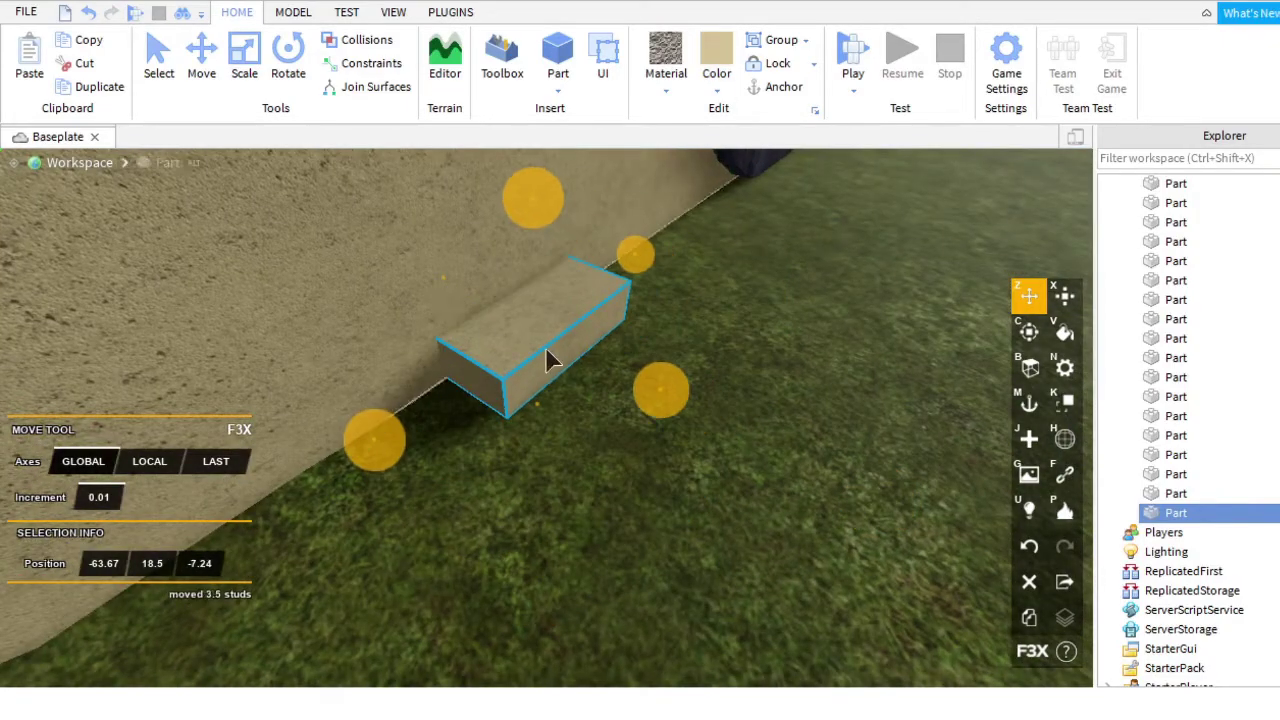
Extend the tan block to the opening beside the tree trunk and resize it to 23.33 × 1 × 5.12 studs.
drag(548, 360, 490, 484)
scroll(955, 393, down, 3)
key(x)
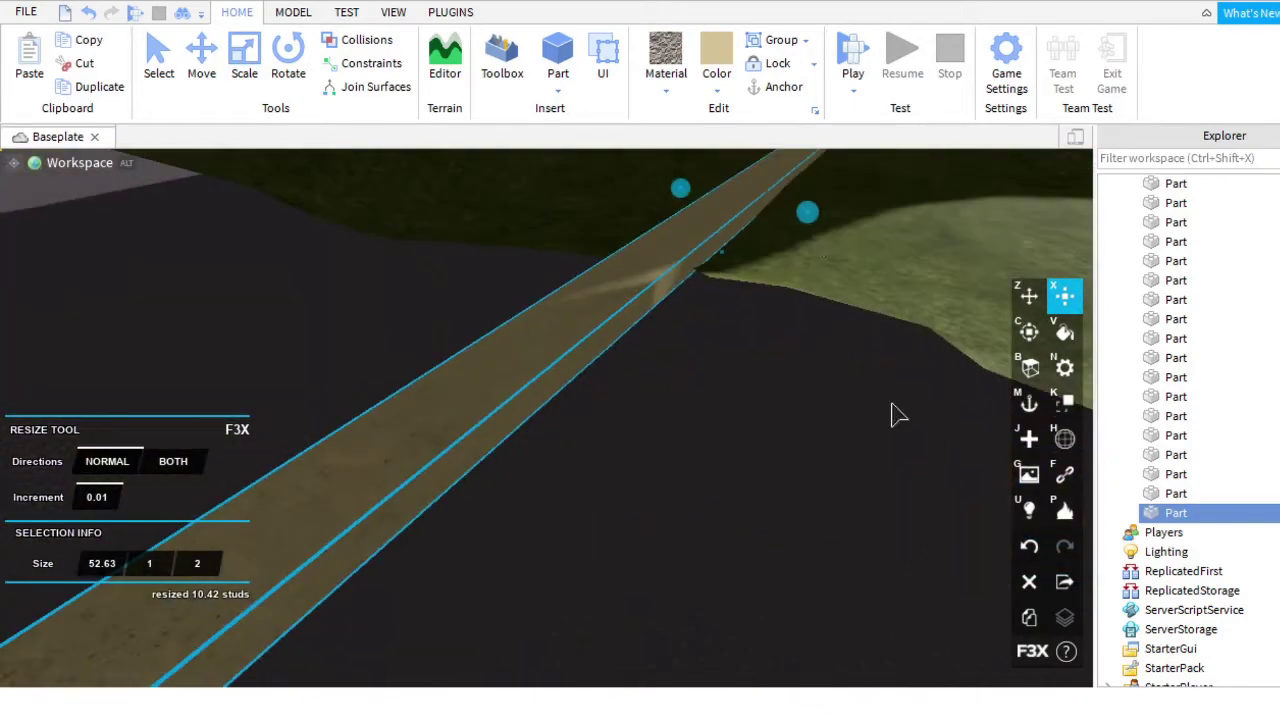
drag(894, 414, 588, 363)
right_drag(588, 363, 960, 440)
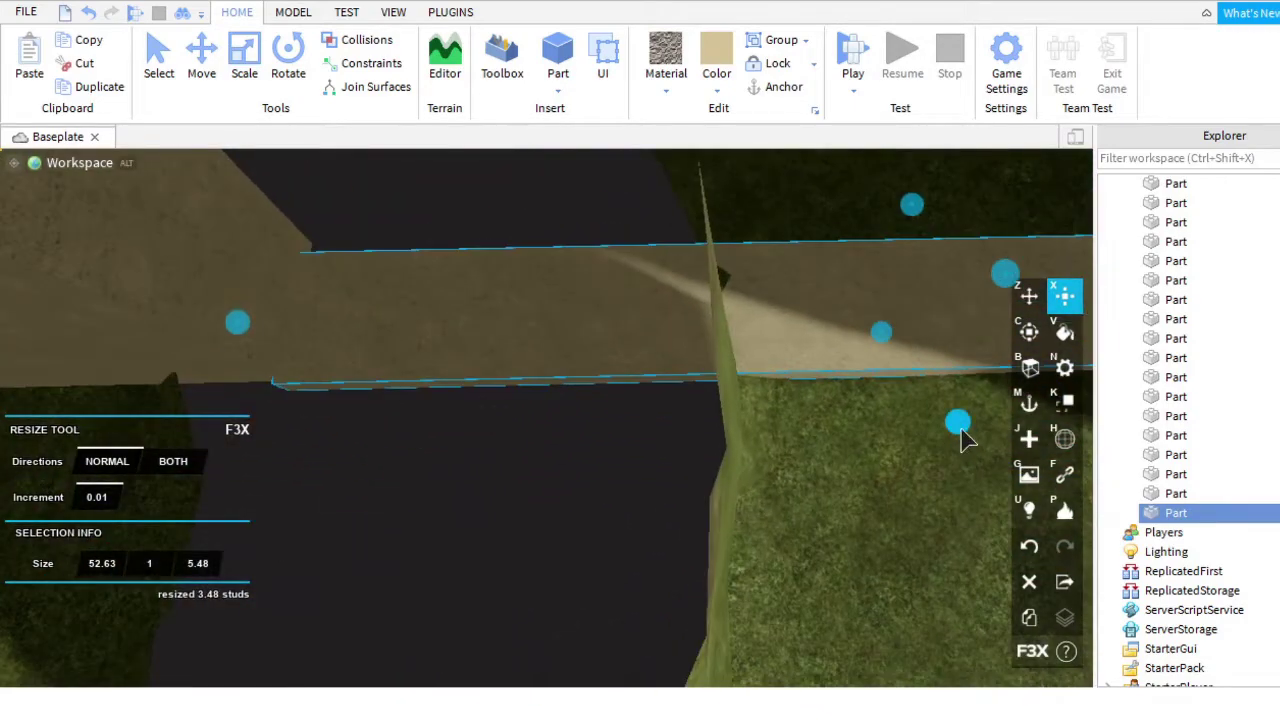
key(a)
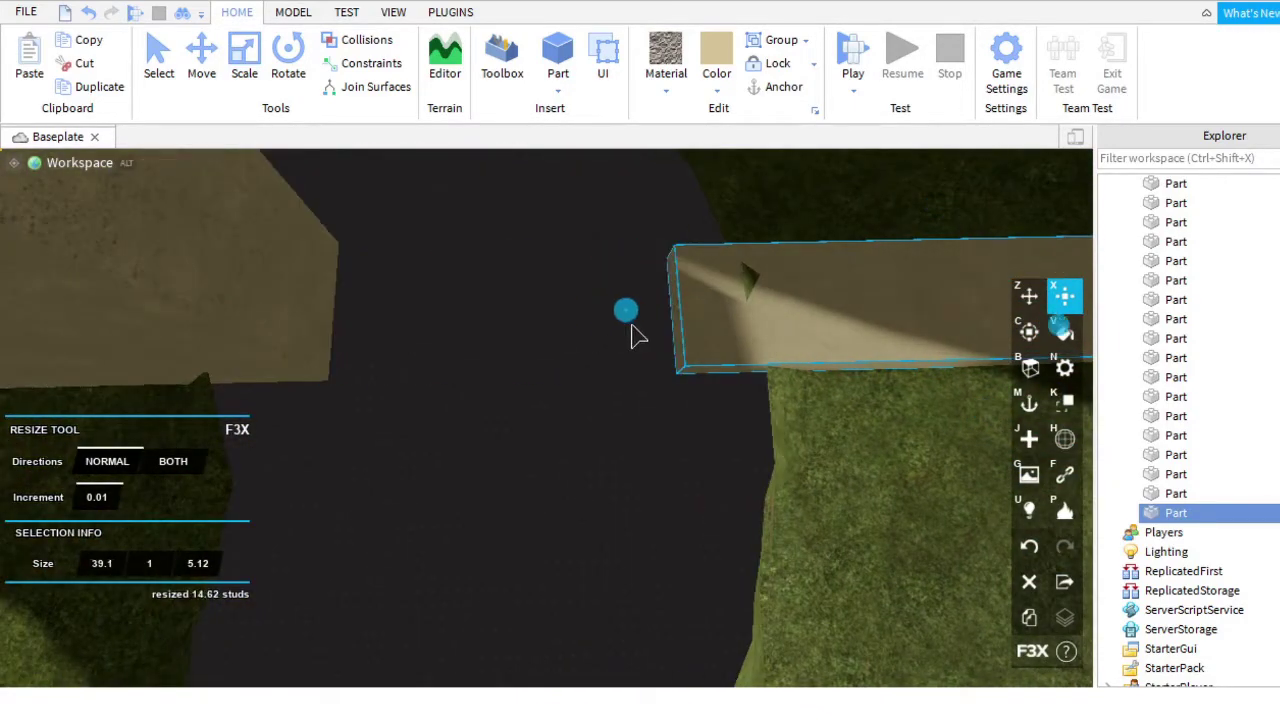
right_drag(675, 345, 700, 377)
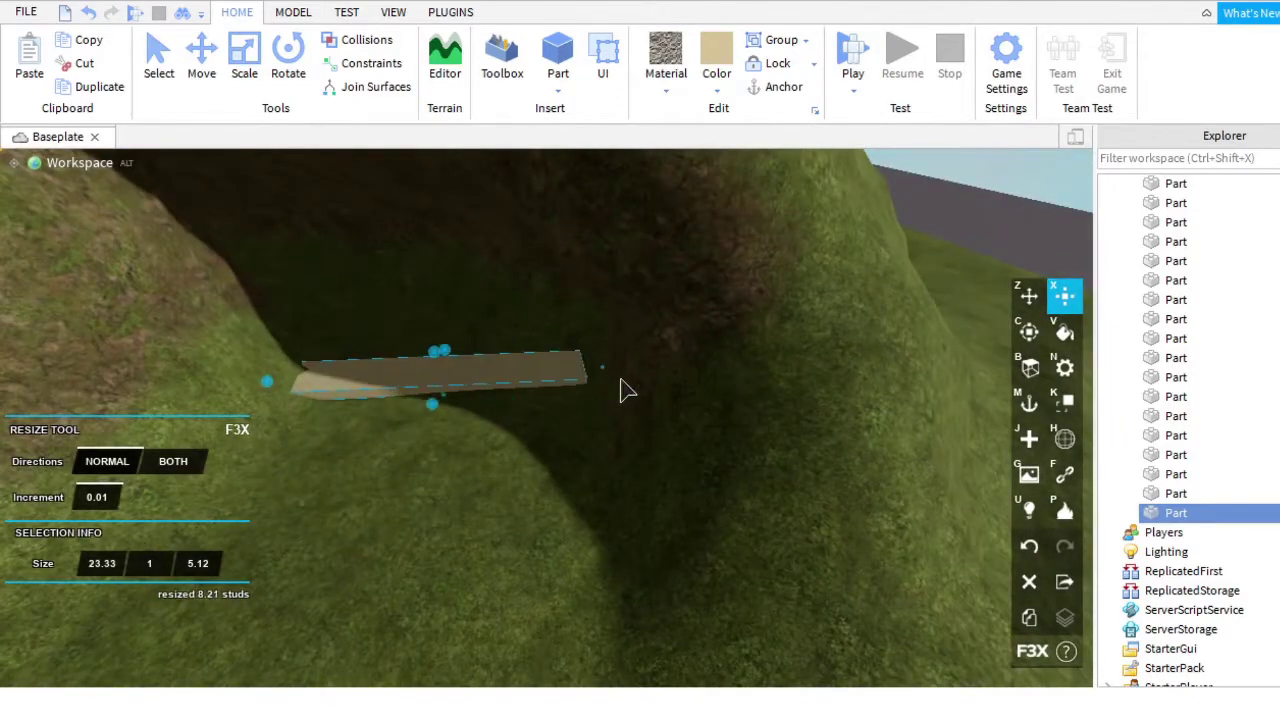
Enlarge the tan block into an upright wall about 40.88 studs long and 2.41 thick that fills the opening.
drag(470, 362, 558, 338)
drag(595, 385, 480, 313)
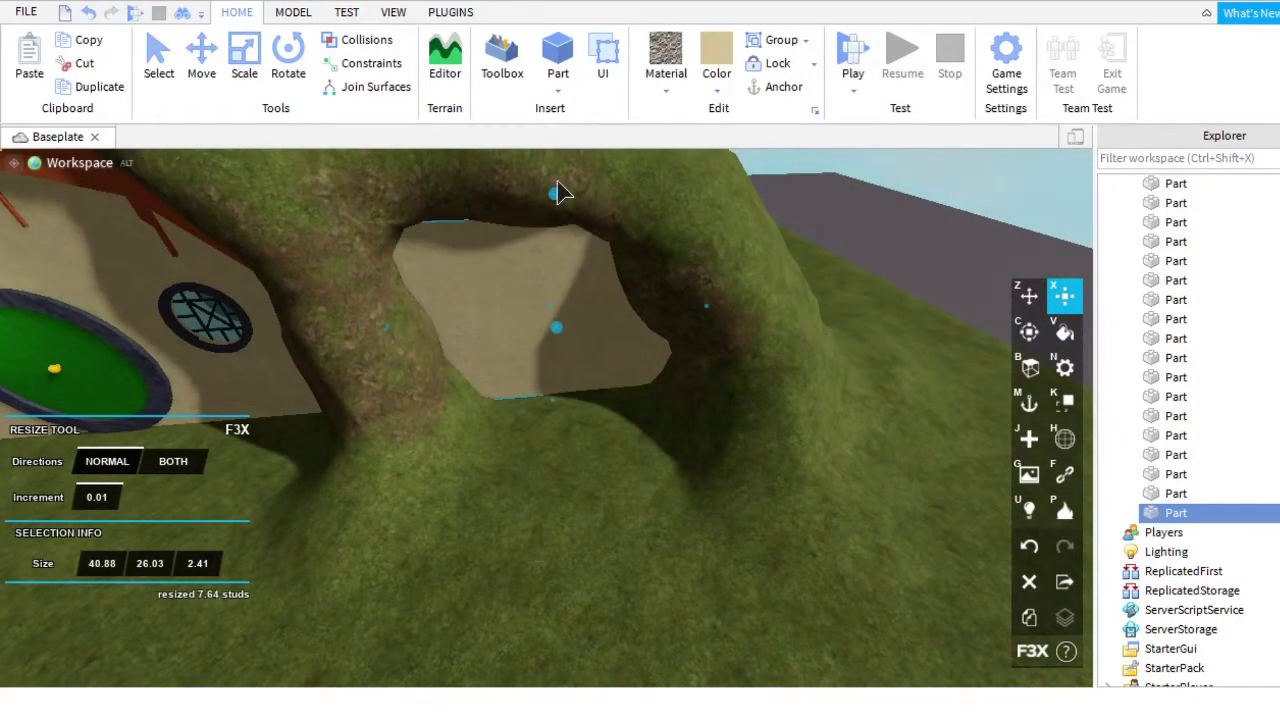
drag(558, 192, 566, 217)
Clone the glass disc of the round window beside the green door and place the copy over the new tan wall.
right_drag(566, 217, 480, 429)
scroll(534, 406, up, 5)
click(590, 458)
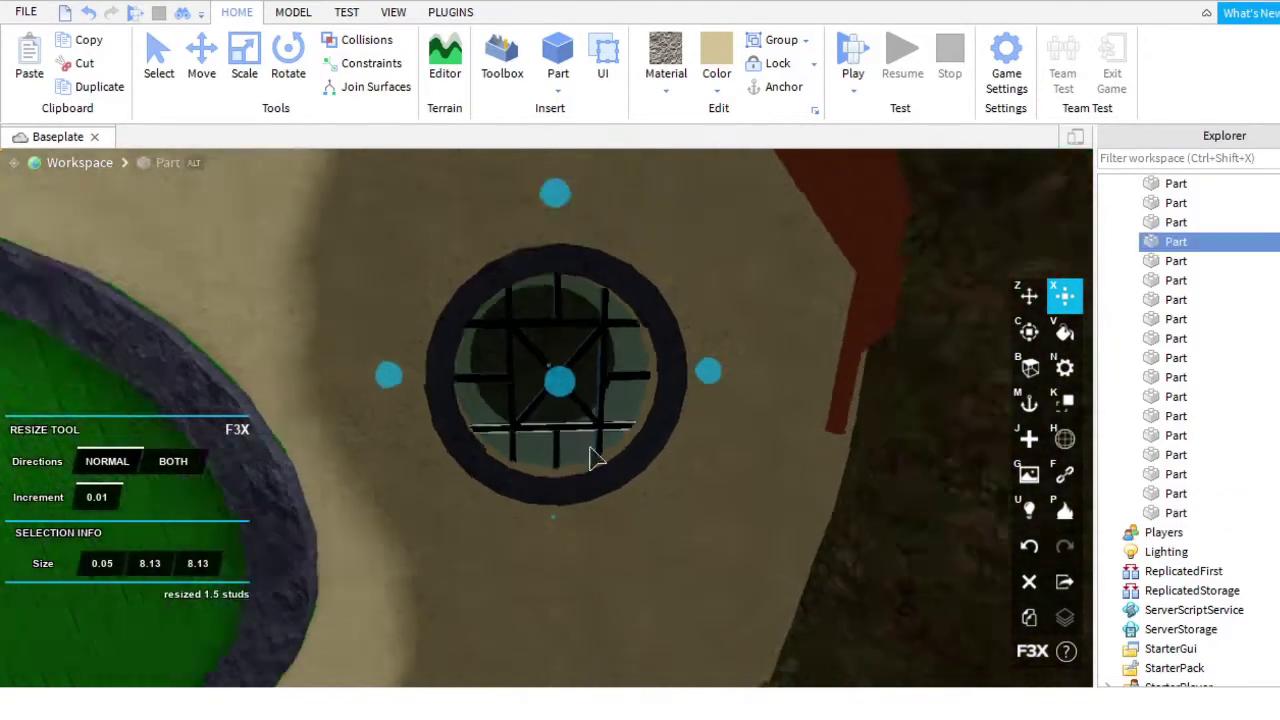
scroll(590, 458, down, 5)
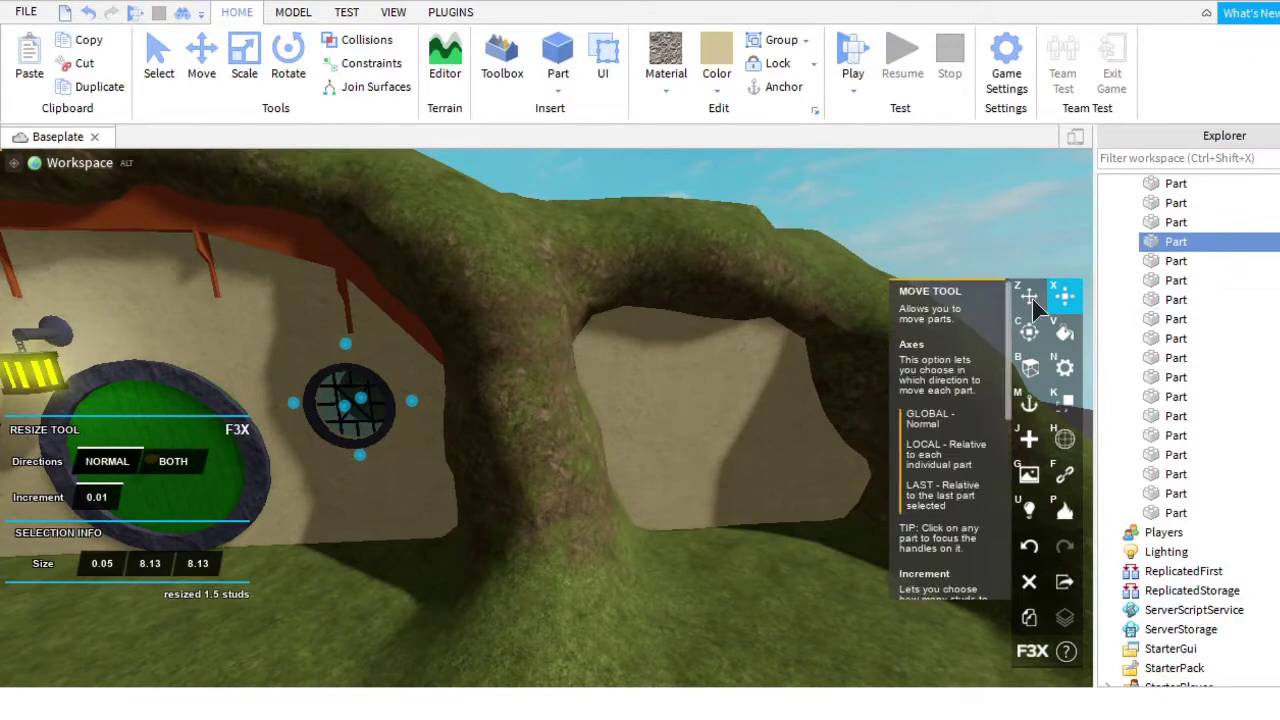
drag(763, 424, 633, 428)
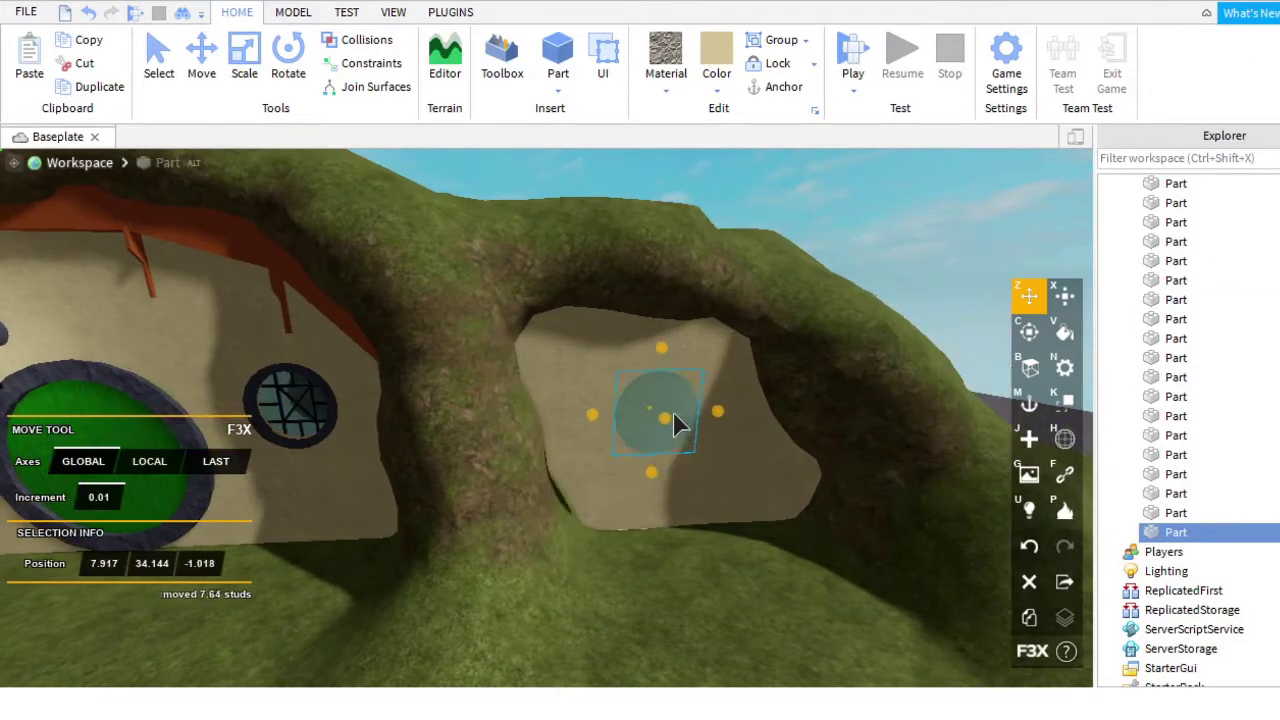
scroll(655, 408, up, 5)
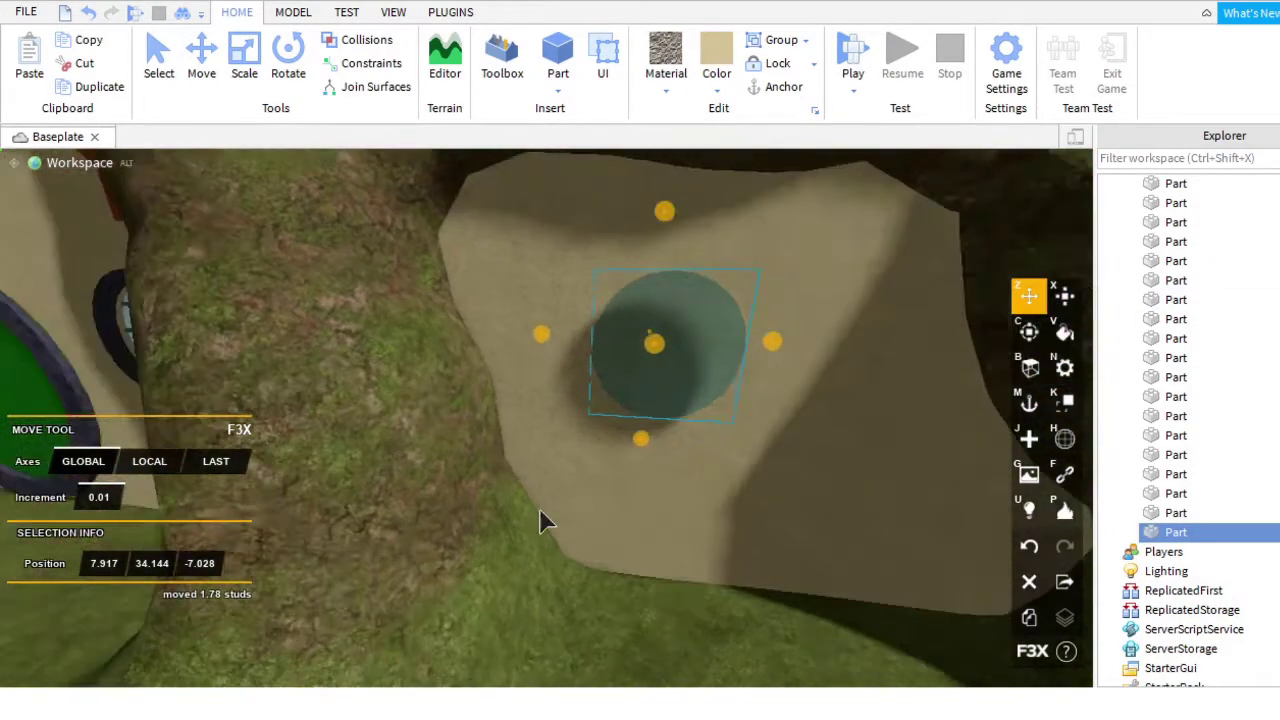
drag(760, 390, 594, 403)
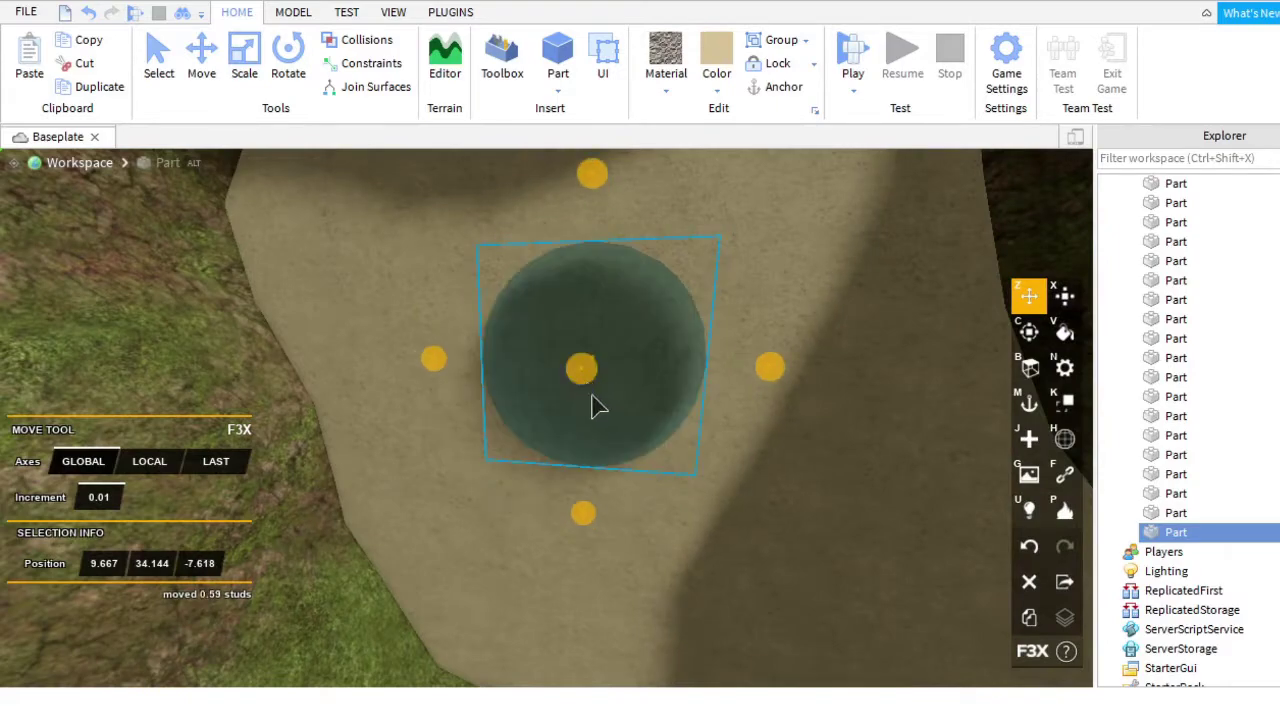
Thicken the copied glass disc to about 4.25 studs so it passes through the tan wall.
right_drag(594, 403, 1092, 295)
drag(717, 400, 700, 380)
right_drag(700, 380, 812, 366)
right_drag(658, 383, 571, 409)
drag(571, 409, 437, 371)
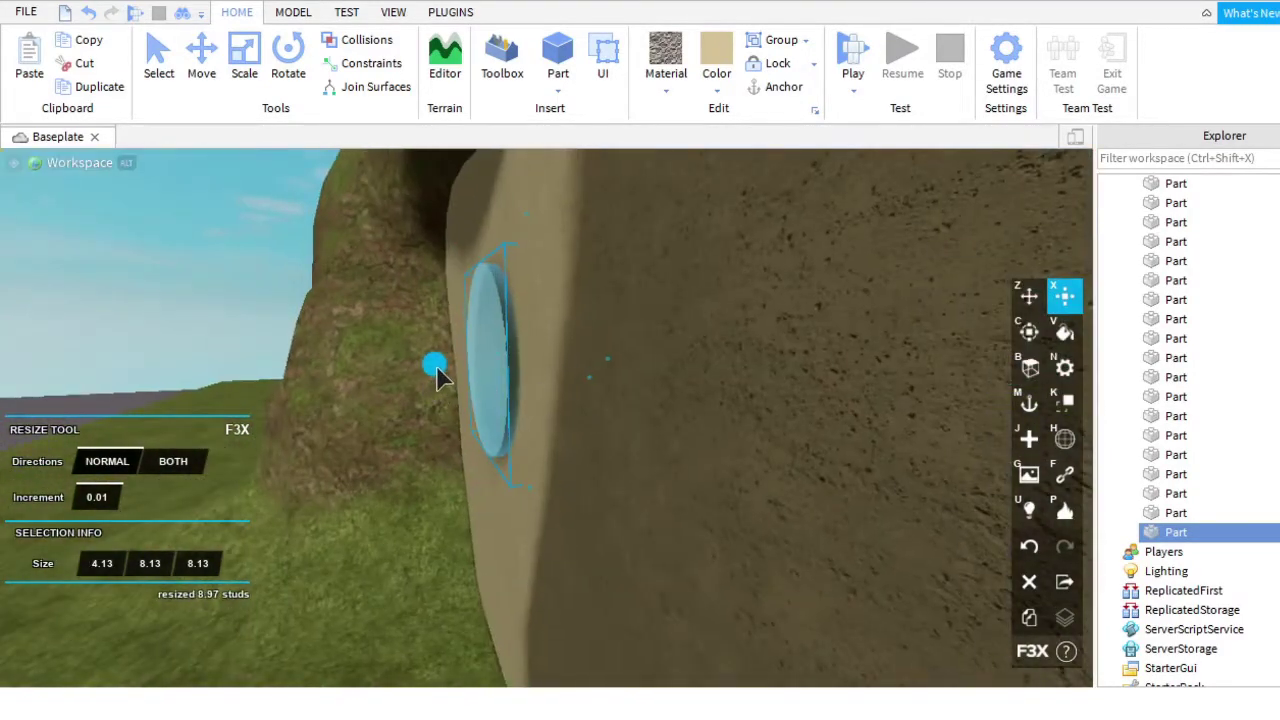
Enlarge the glass disc on the tan wall to 10.64 studs across.
right_drag(437, 371, 755, 380)
scroll(755, 380, up, 5)
drag(694, 306, 777, 334)
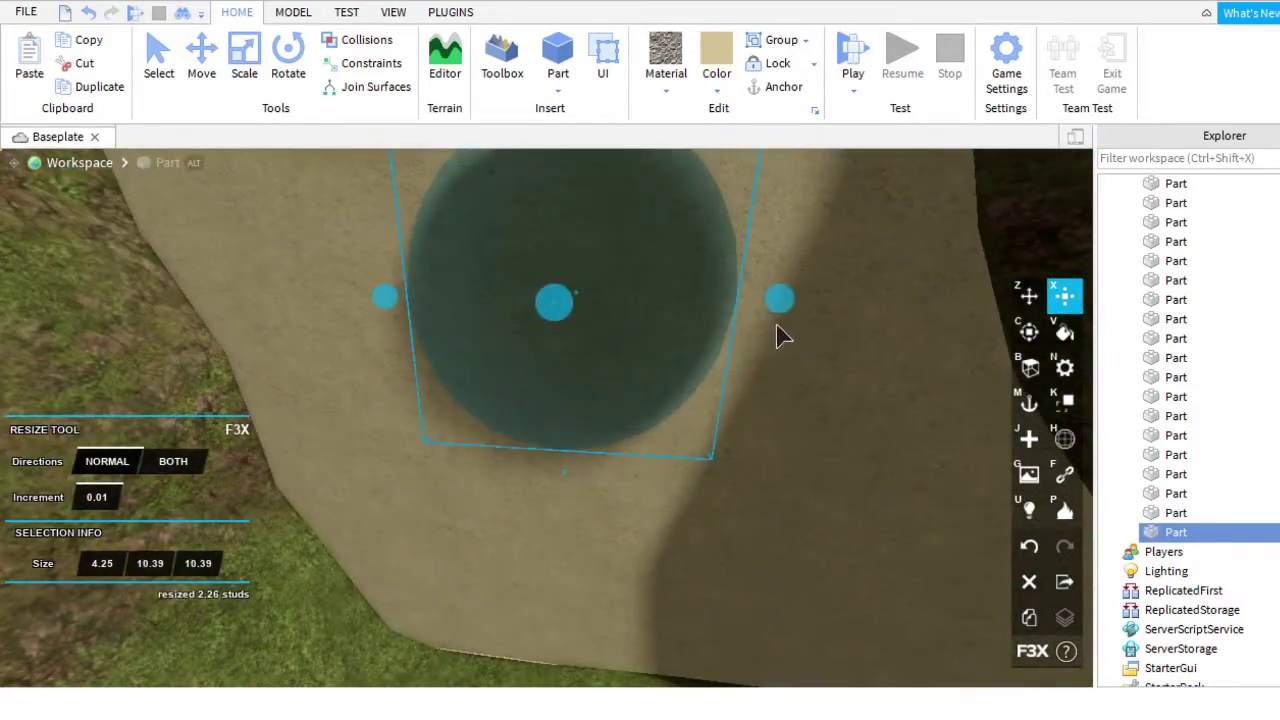
scroll(640, 297, down, 8)
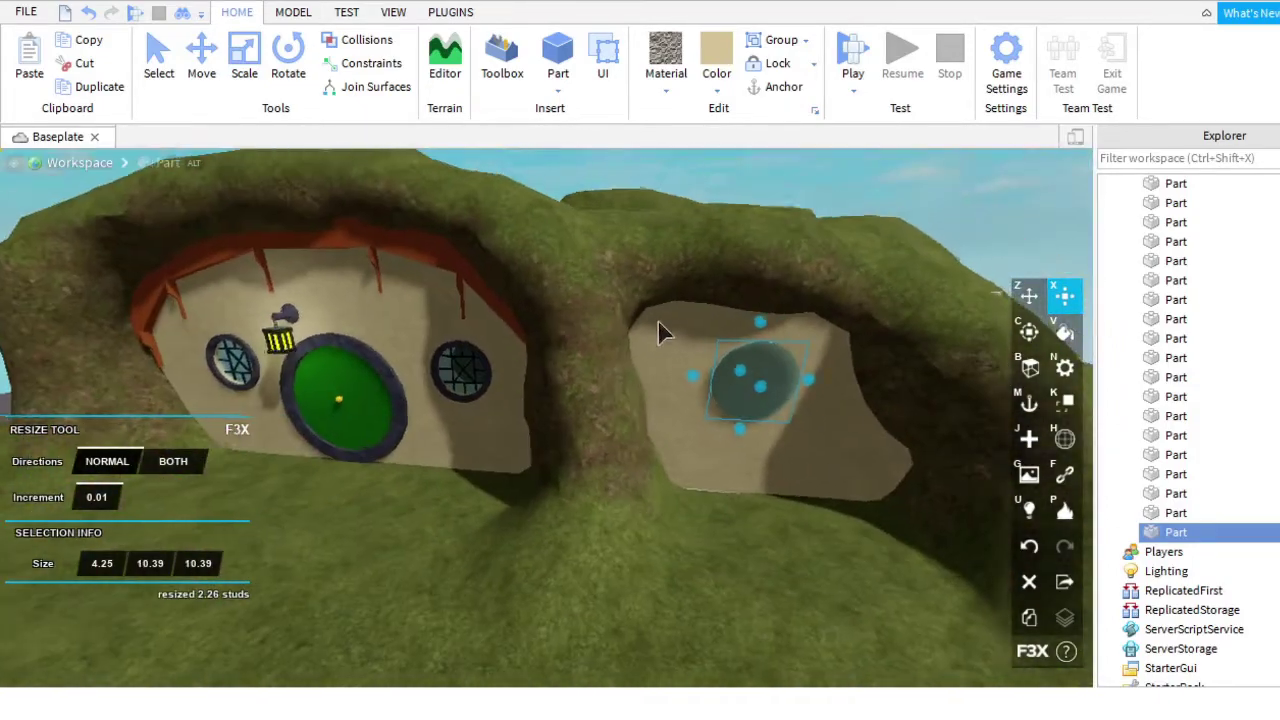
drag(692, 376, 709, 386)
scroll(712, 392, up, 5)
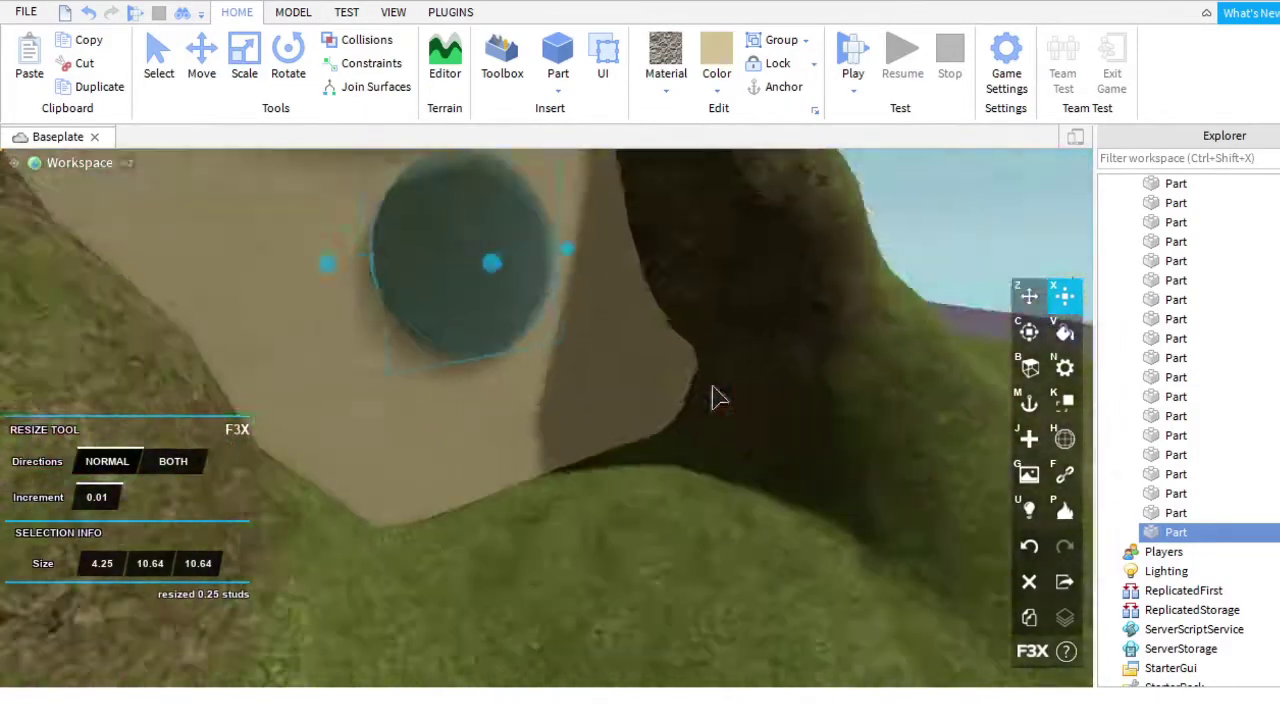
right_drag(712, 397, 711, 400)
Try to cut a round hole through the tan wall by negating the disc and uniting it with the wall.
click(344, 13)
click(293, 12)
key(ctrl+shift+n)
right_drag(623, 331, 512, 335)
key(ctrl+shift+g)
scroll(600, 609, down, 3)
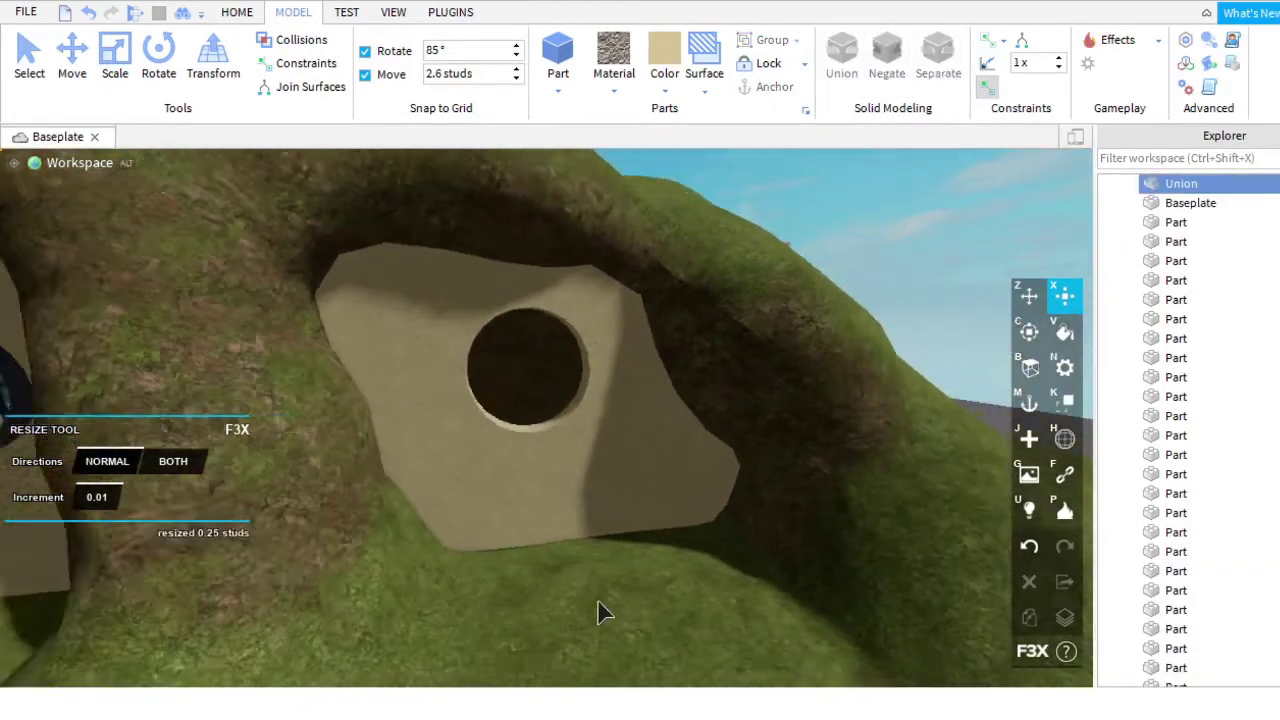
scroll(625, 577, up, 5)
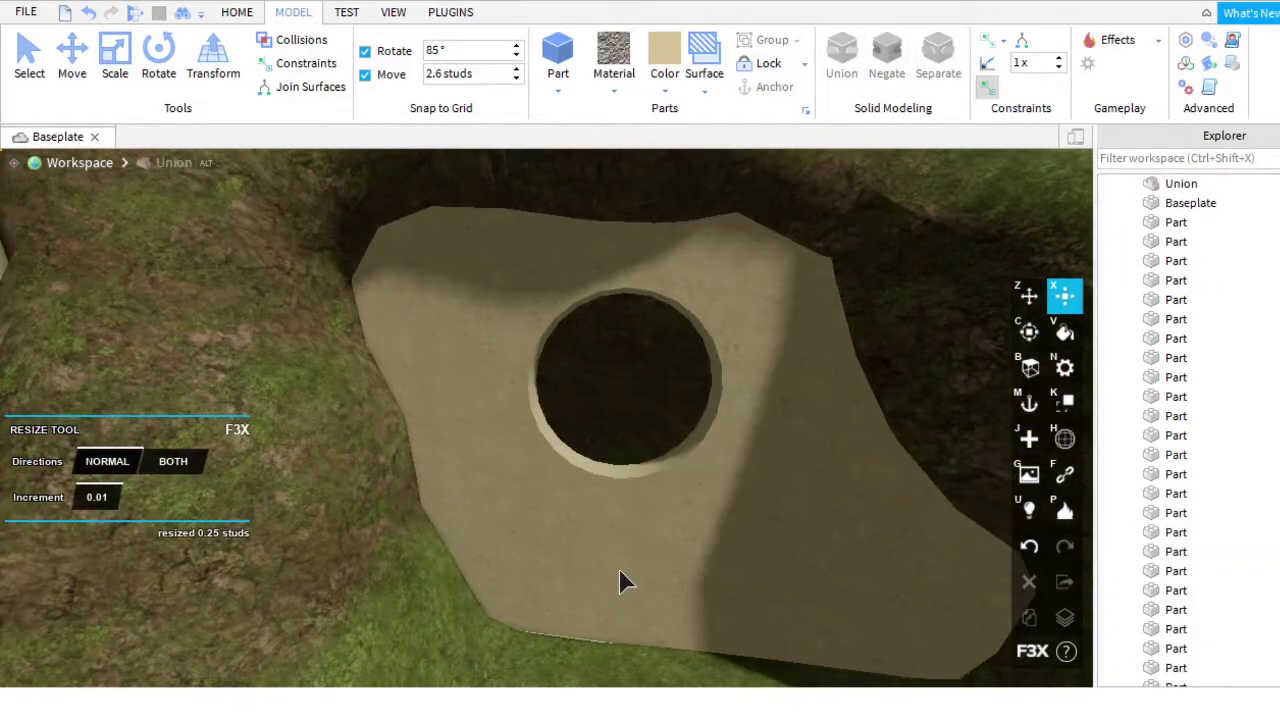
scroll(625, 583, down, 3)
scroll(620, 583, up, 4)
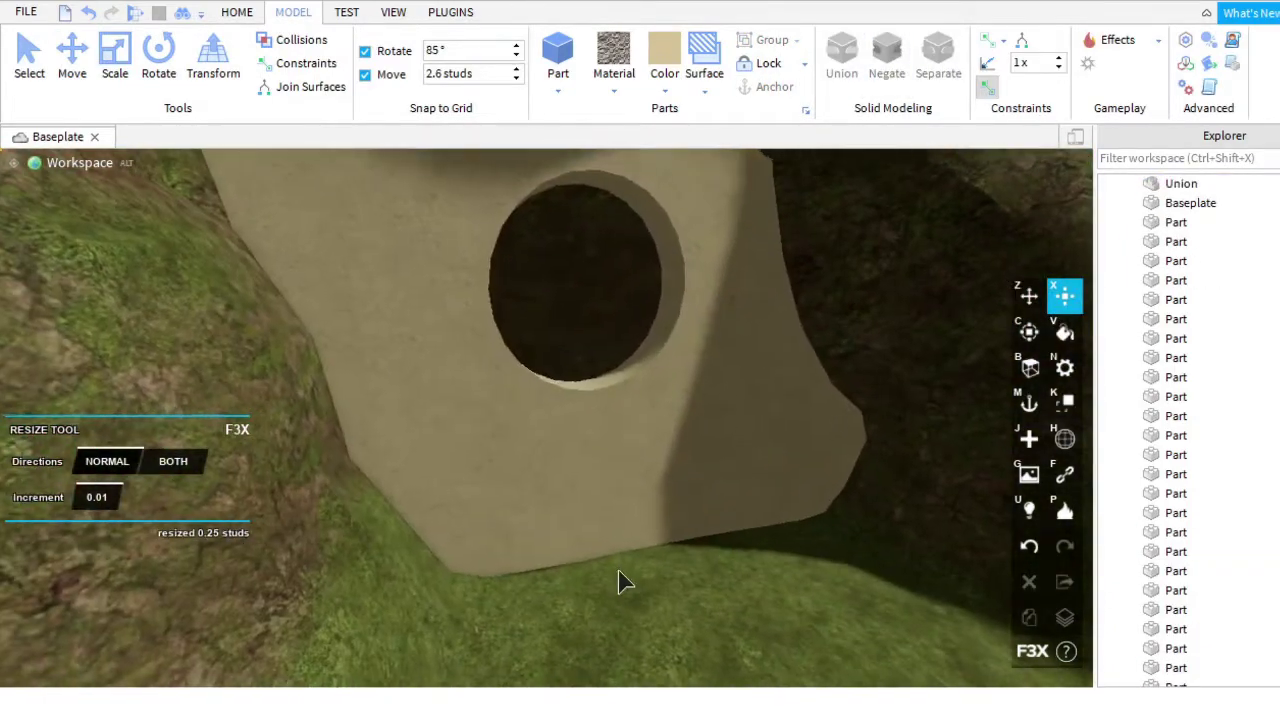
key(ctrl+z)
key(ctrl+z)
Keep a spare copy of the disc and cut a round hole through the tan wall with the negated disc.
right_drag(752, 480, 650, 470)
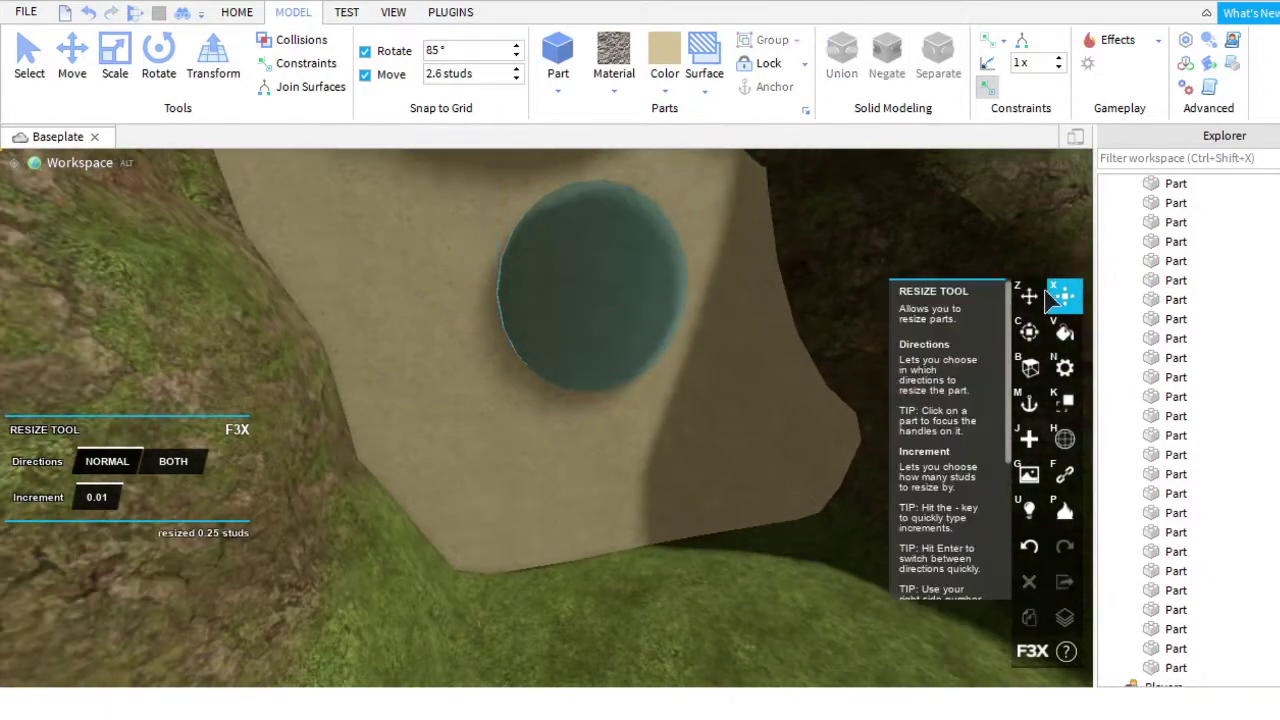
key(z)
scroll(606, 451, down, 3)
click(606, 451)
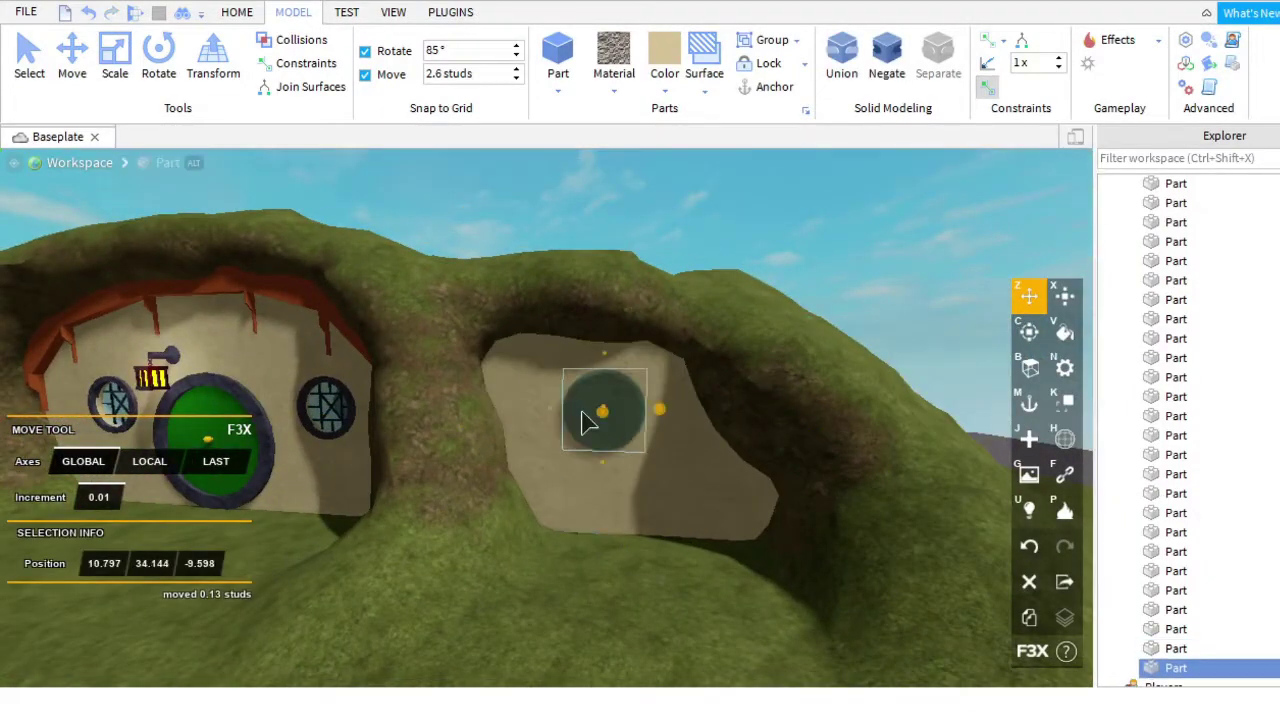
right_drag(1028, 620, 569, 531)
scroll(757, 509, up, 5)
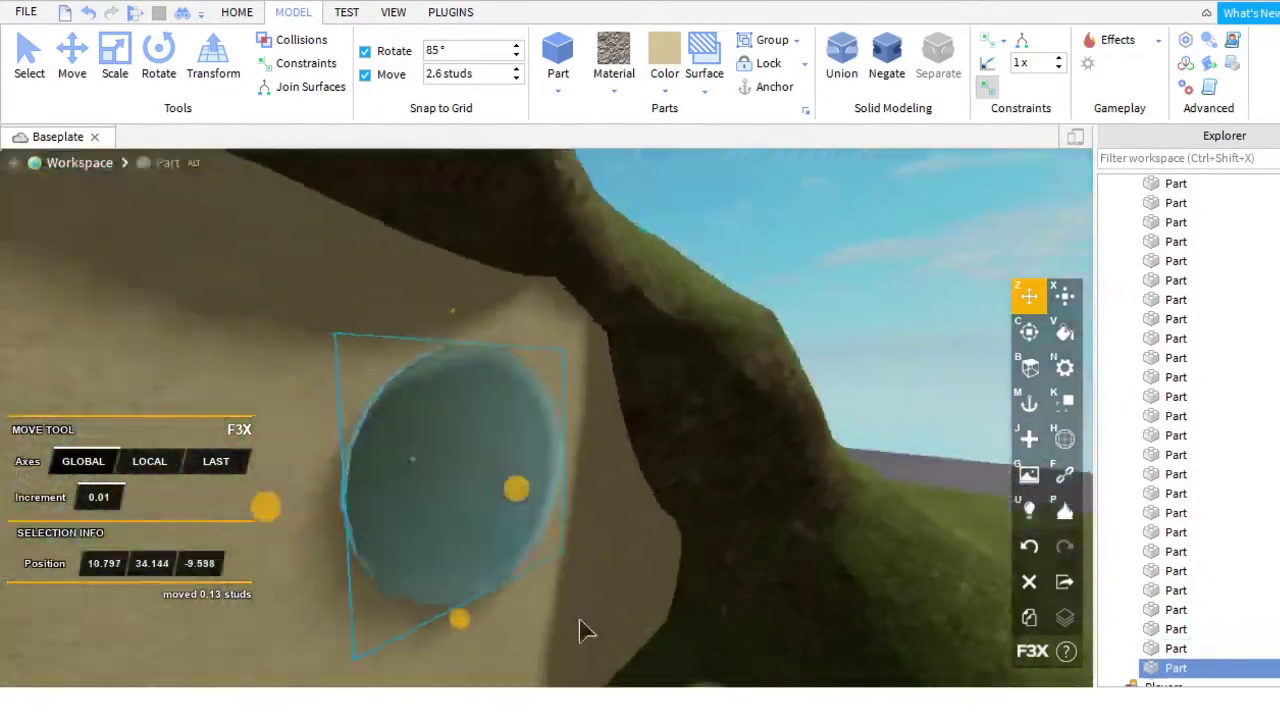
right_drag(580, 629, 785, 440)
key(ctrl+shift+g)
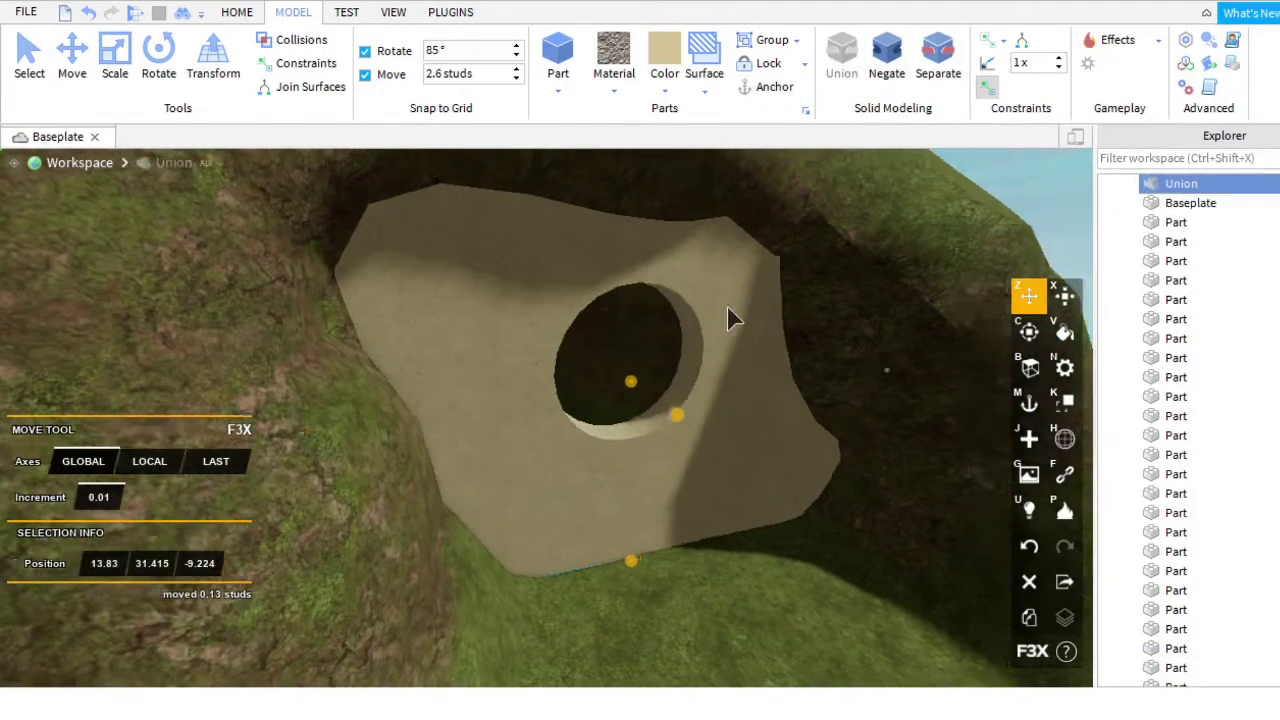
Select the spare glass disc on the grass and thin it to 1.88 studs.
scroll(729, 317, down, 3)
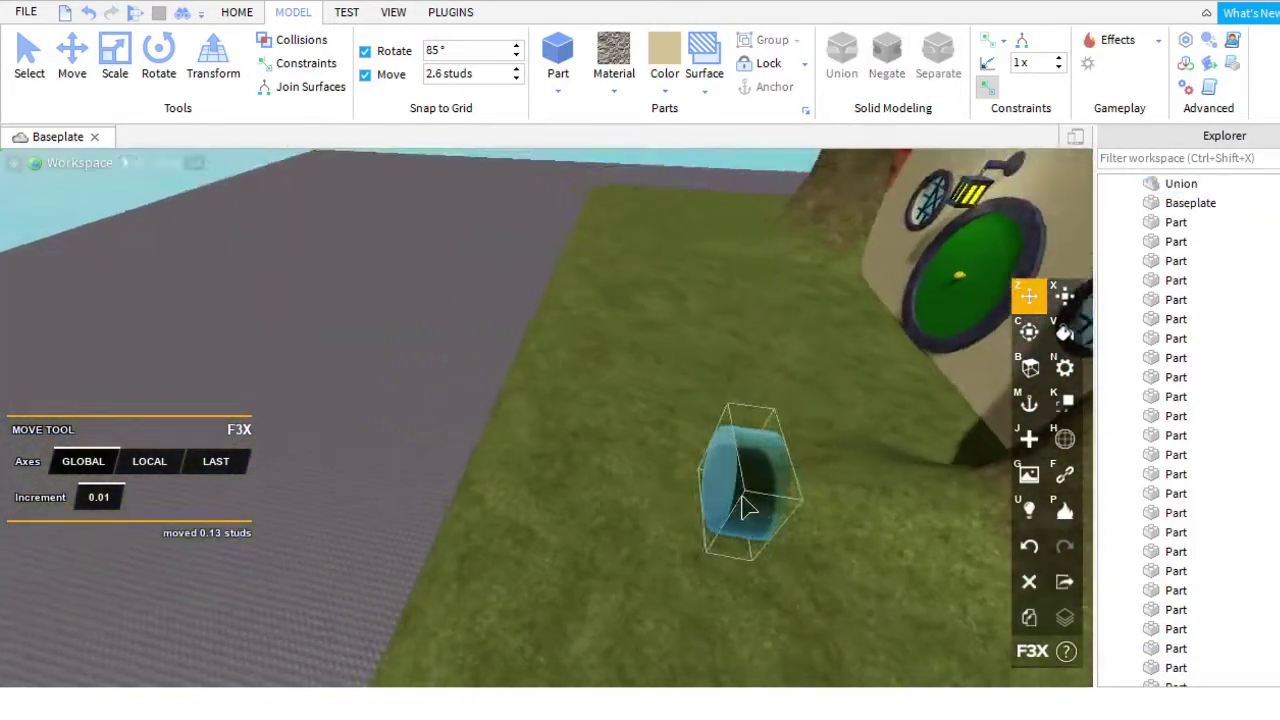
click(745, 508)
key(f)
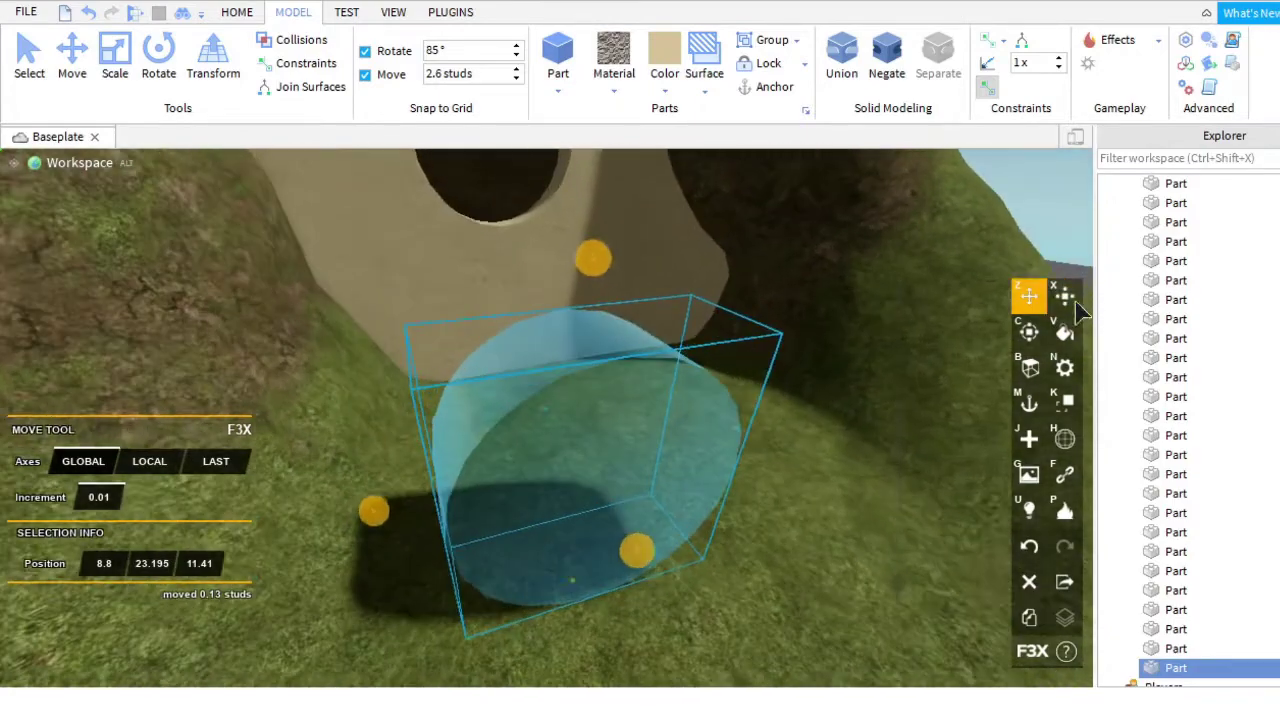
click(1065, 295)
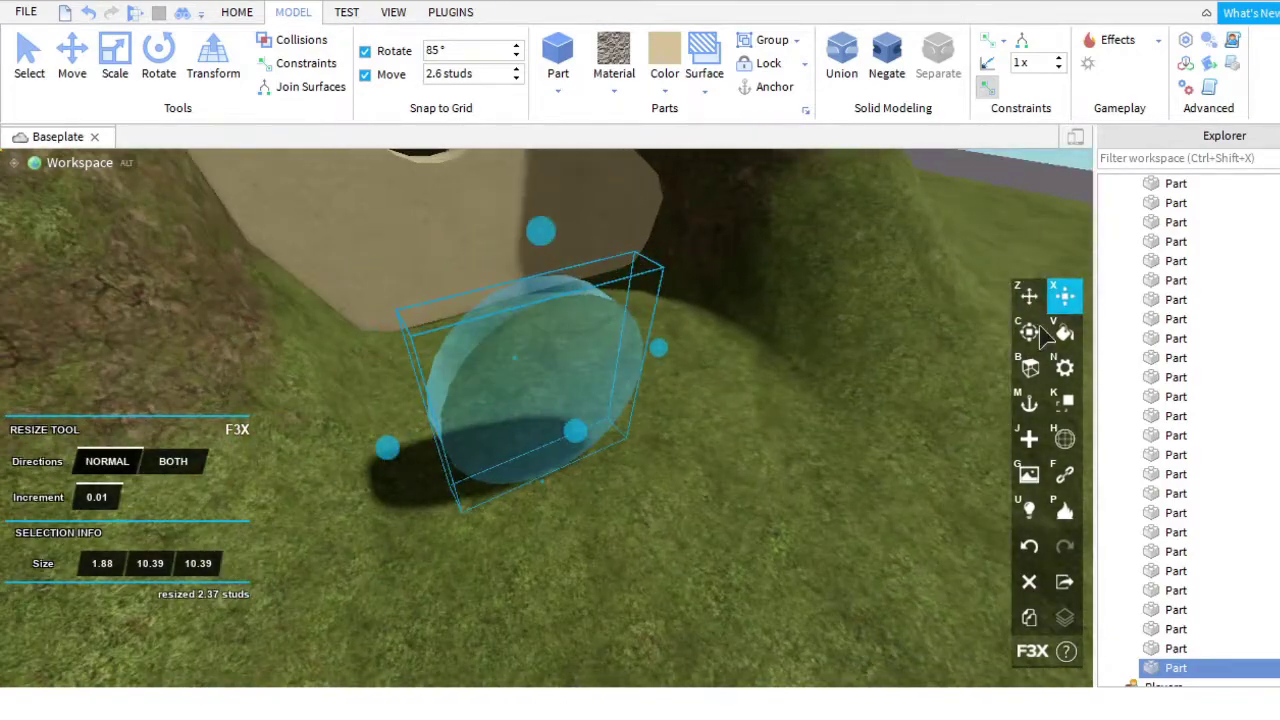
Move the spare disc closer to the wall and give it the window frames' rough stone material and dark colour.
key(z)
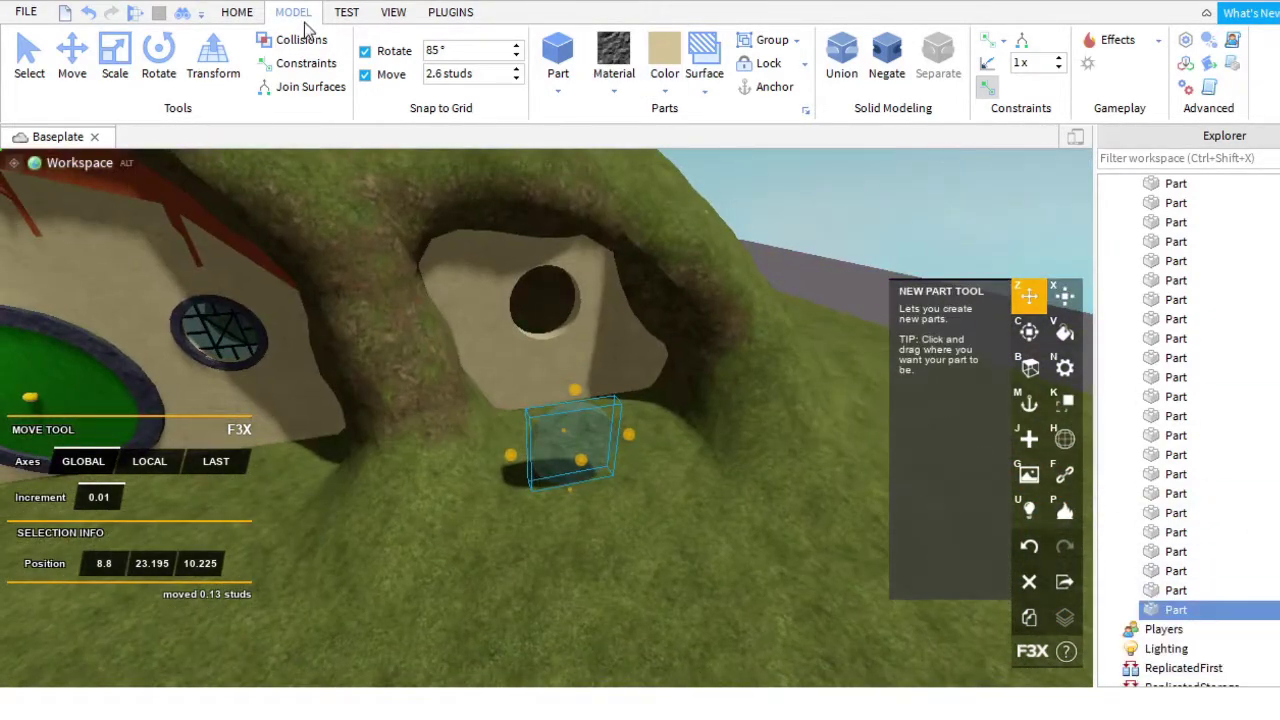
click(393, 12)
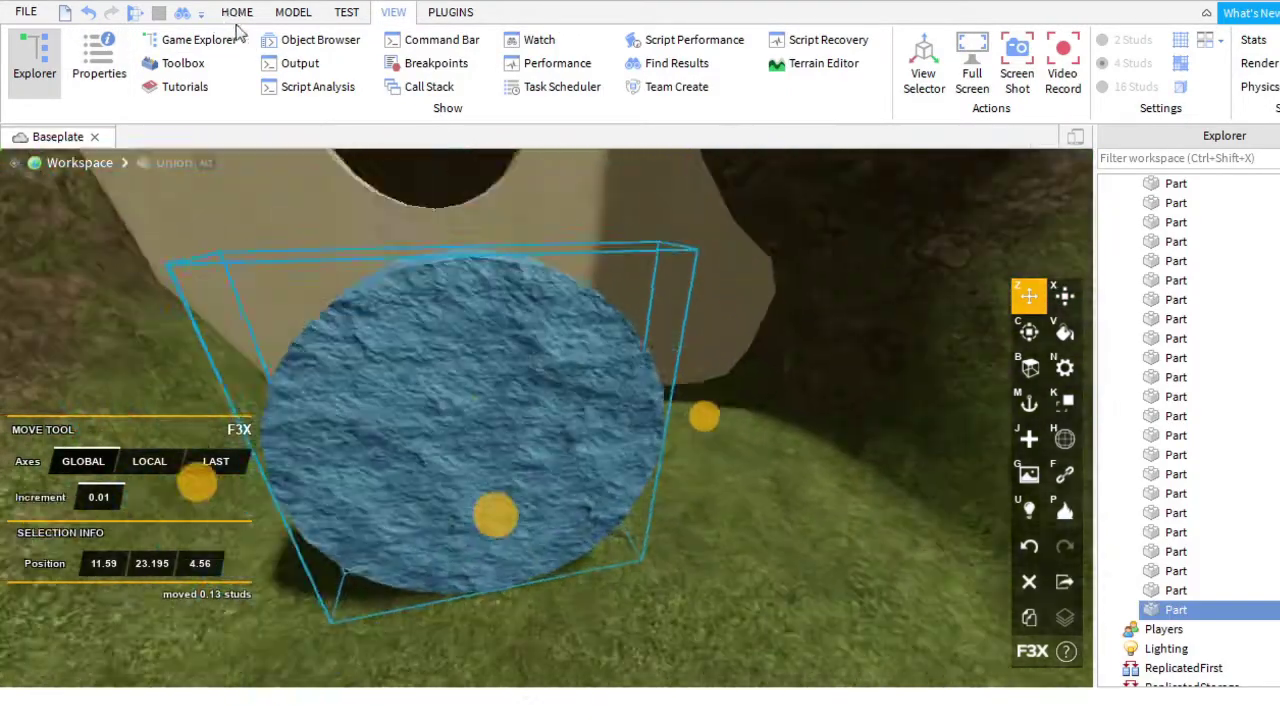
click(237, 12)
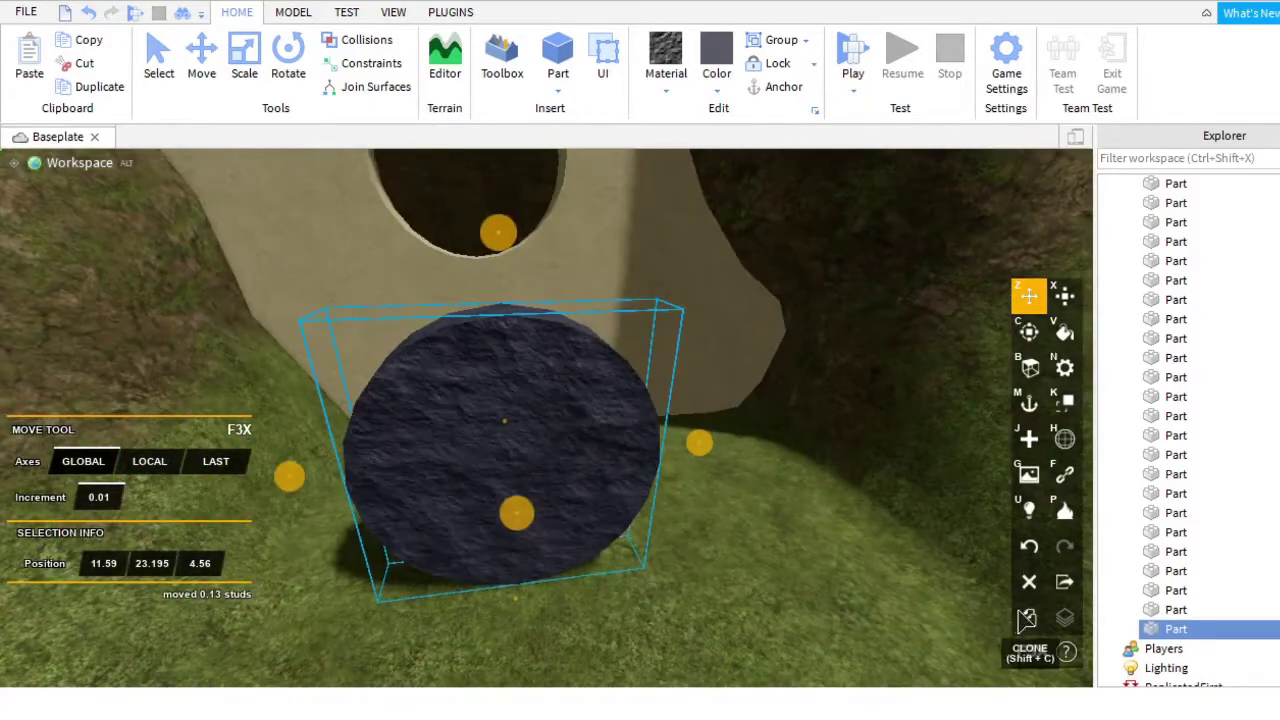
Shrink a copy of the dark stone disc to 9.87 studs across and shift it 0.92 studs forward.
click(1064, 296)
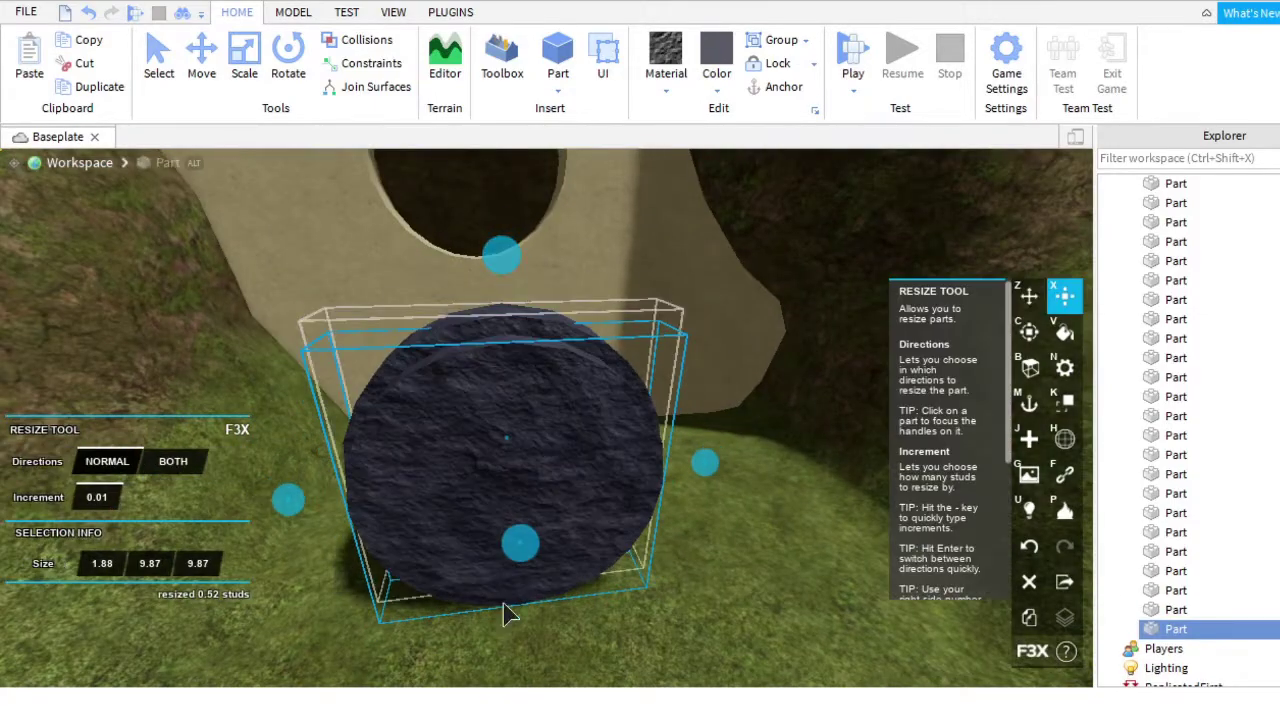
drag(508, 614, 517, 591)
right_drag(517, 591, 607, 503)
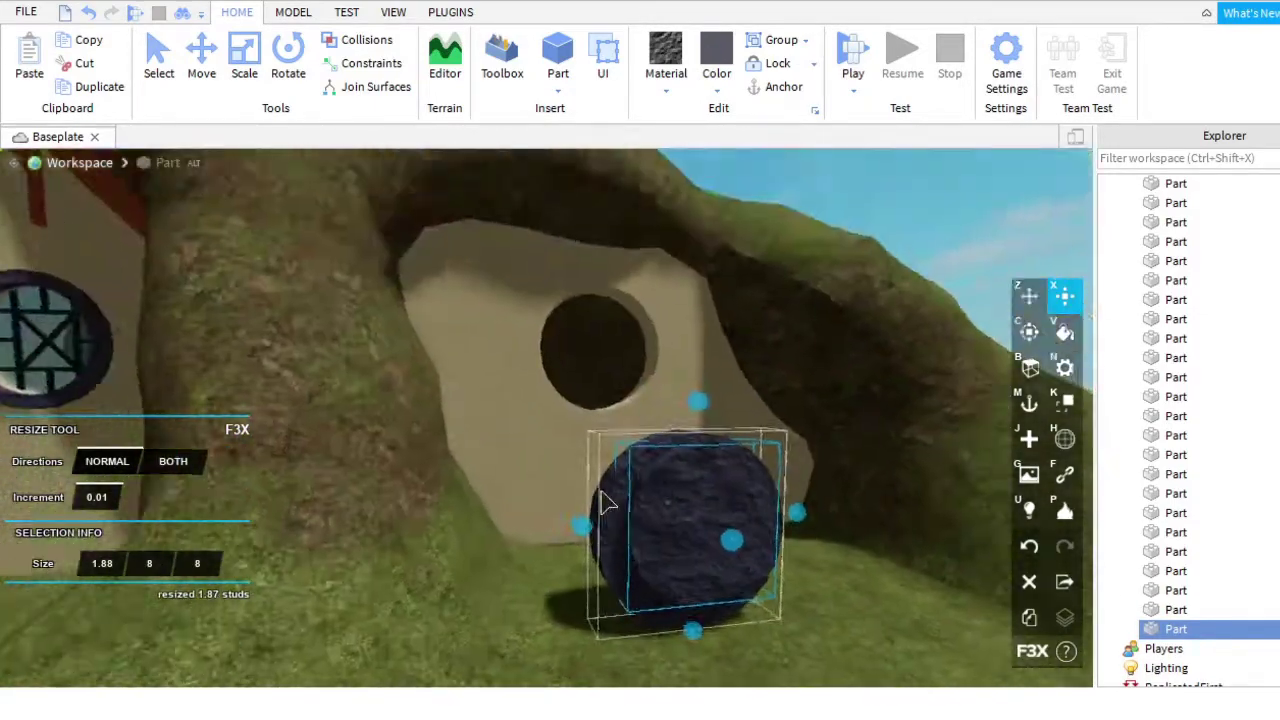
scroll(607, 503, up, 3)
key(z)
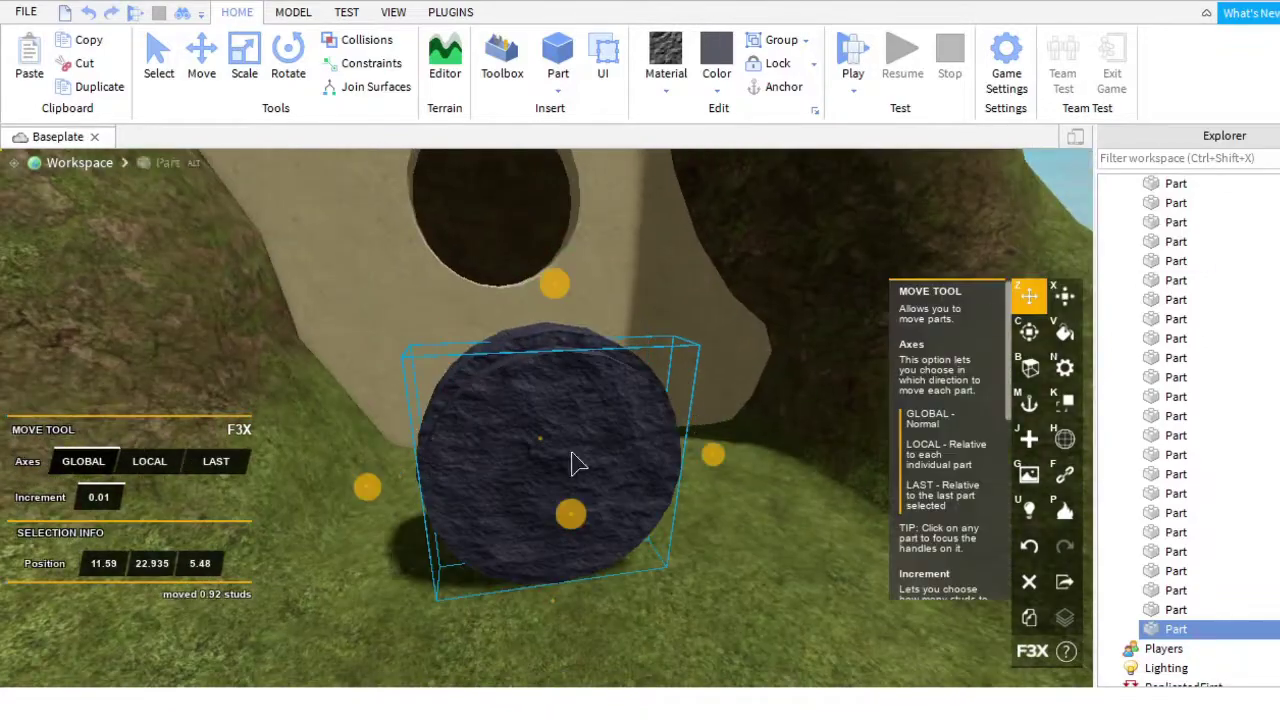
Move the larger dark stone disc off the grass and centre it over the round hole in the tan wall.
mouse_move(571, 463)
right_down()
mouse_move(612, 507)
mouse_move(560, 460)
right_up()
scroll(674, 563, up, 5)
scroll(640, 520, down, 5)
click(540, 452)
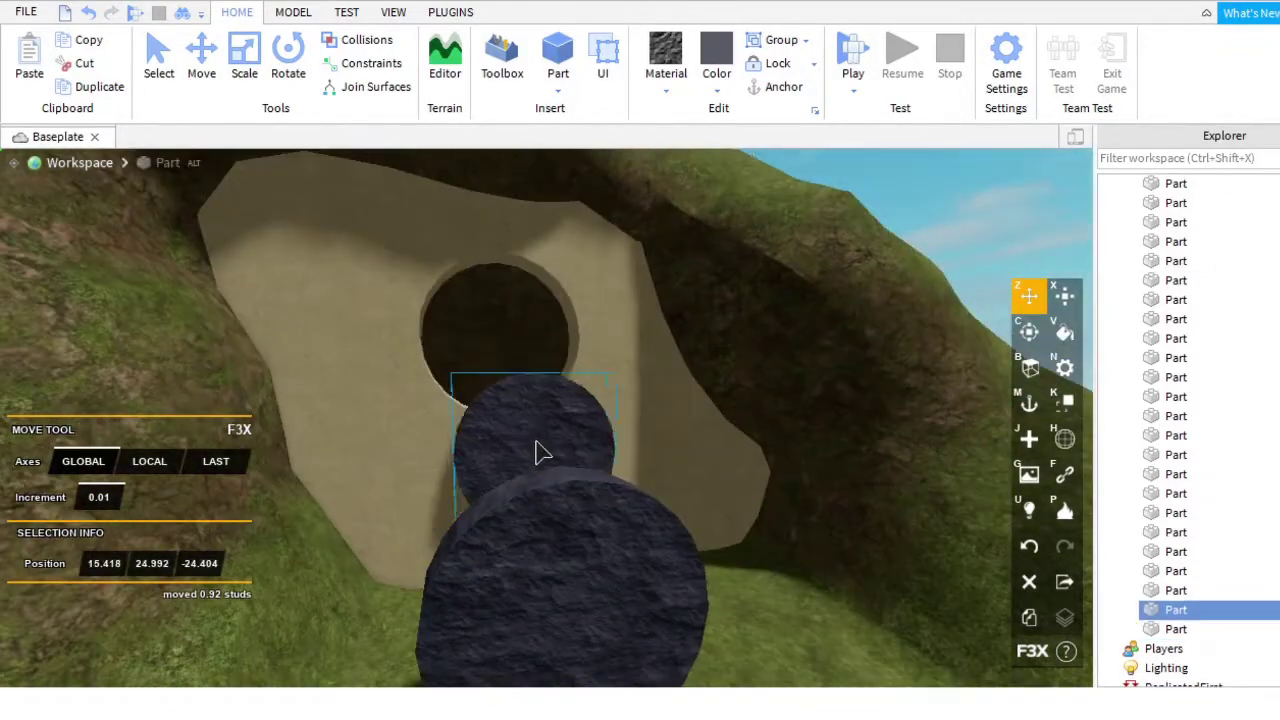
scroll(540, 452, up, 3)
right_drag(486, 351, 697, 460)
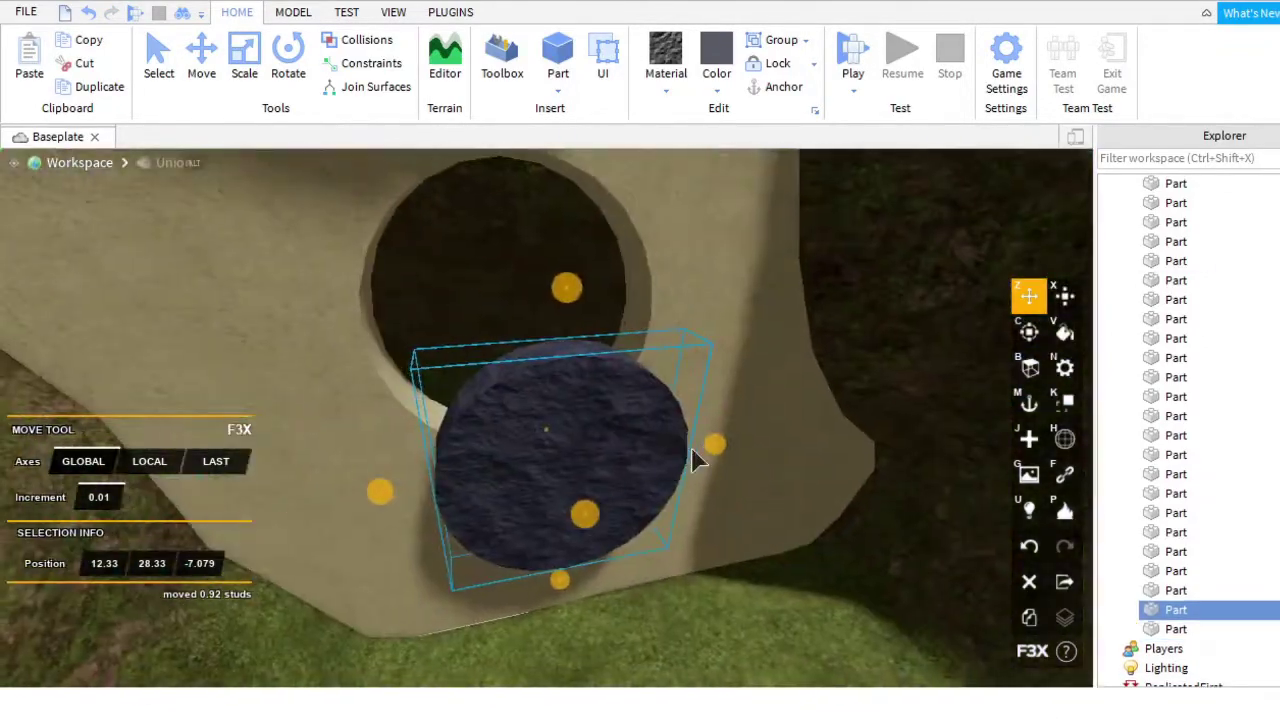
drag(527, 240, 533, 280)
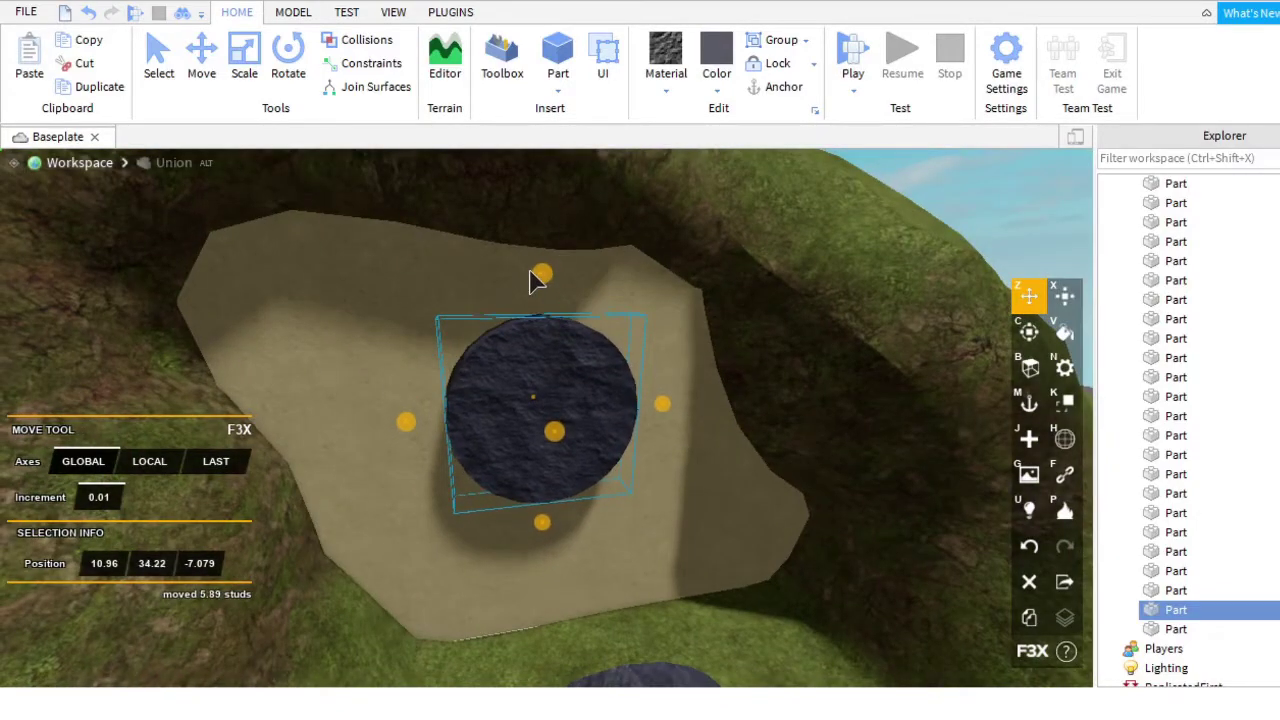
scroll(710, 435, up, 2)
Thin the dark stone disc over the hole to 0.81 studs.
right_drag(710, 435, 720, 437)
right_drag(703, 481, 700, 470)
key(x)
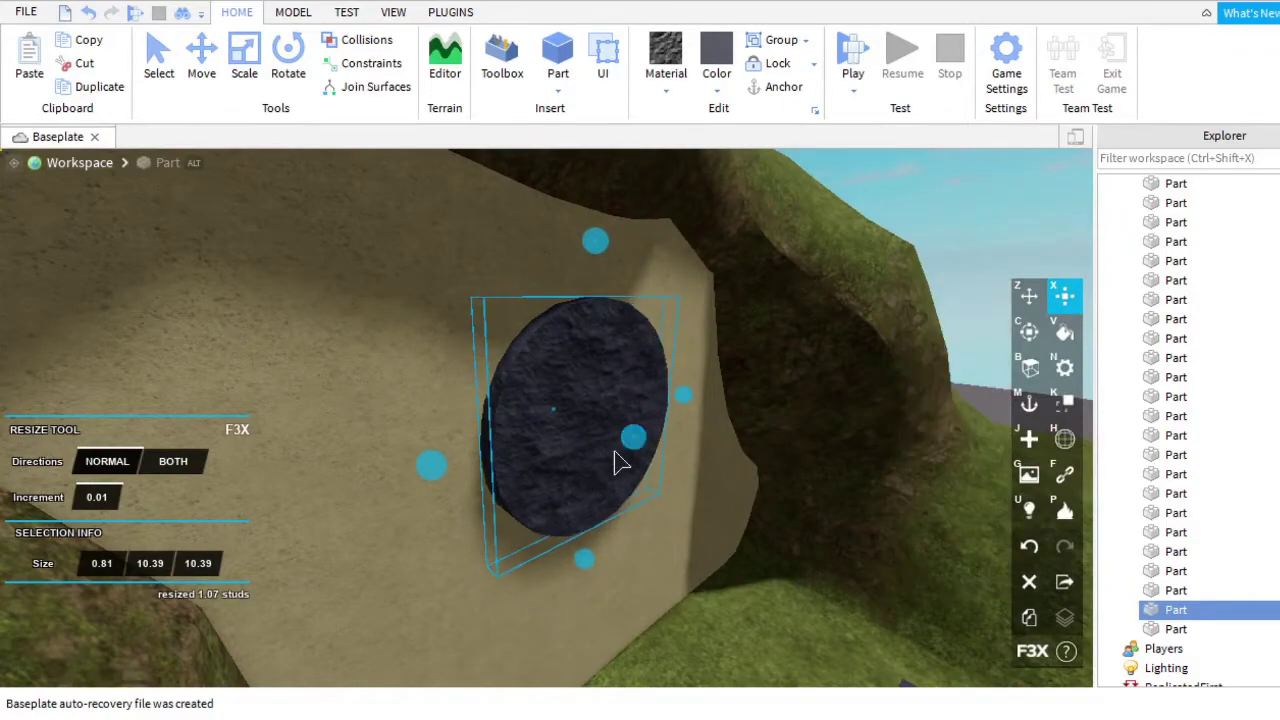
scroll(617, 462, up, 5)
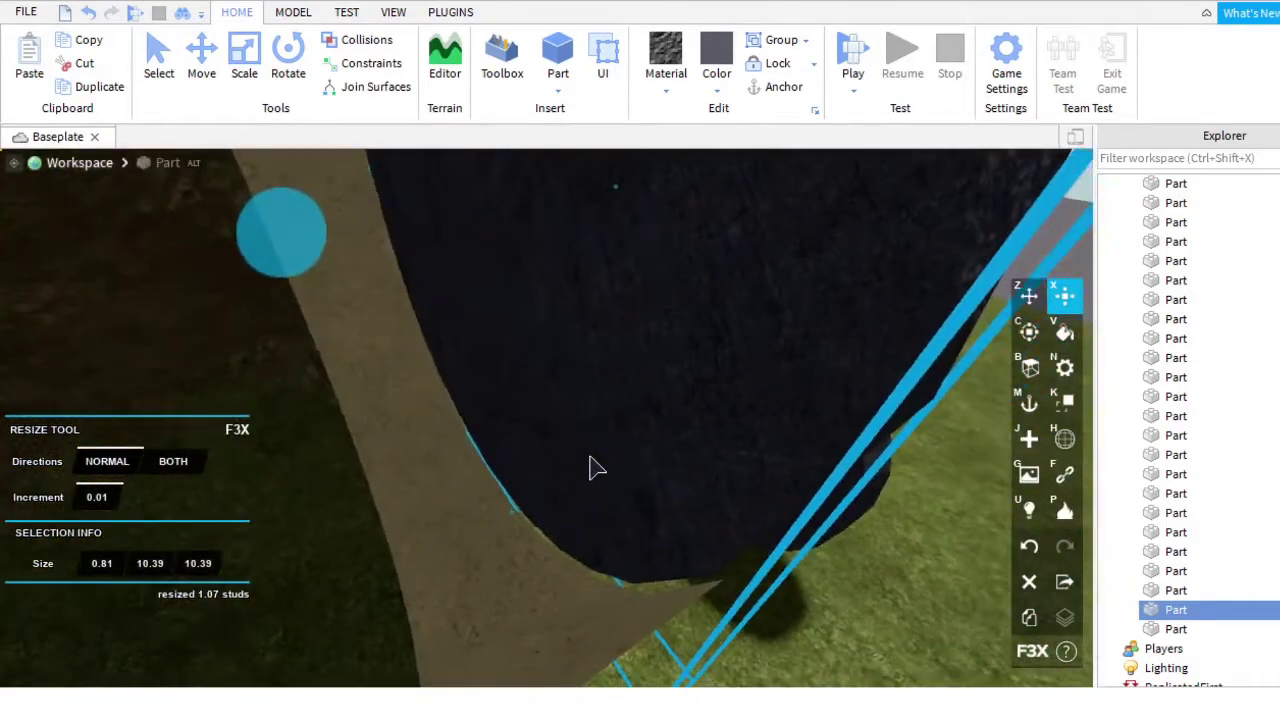
scroll(590, 468, down, 5)
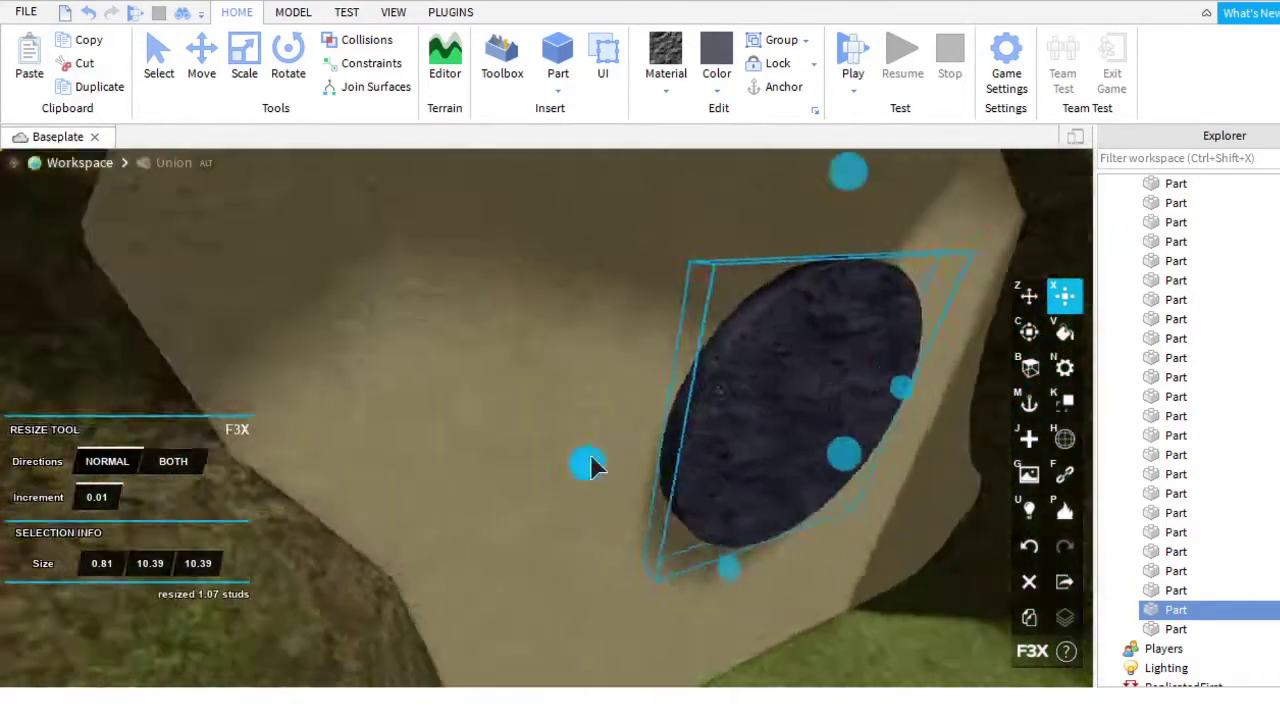
Enlarge the dark stone disc over the hole to 11.07 studs across.
right_drag(586, 463, 362, 443)
right_drag(281, 428, 486, 480)
drag(617, 386, 620, 329)
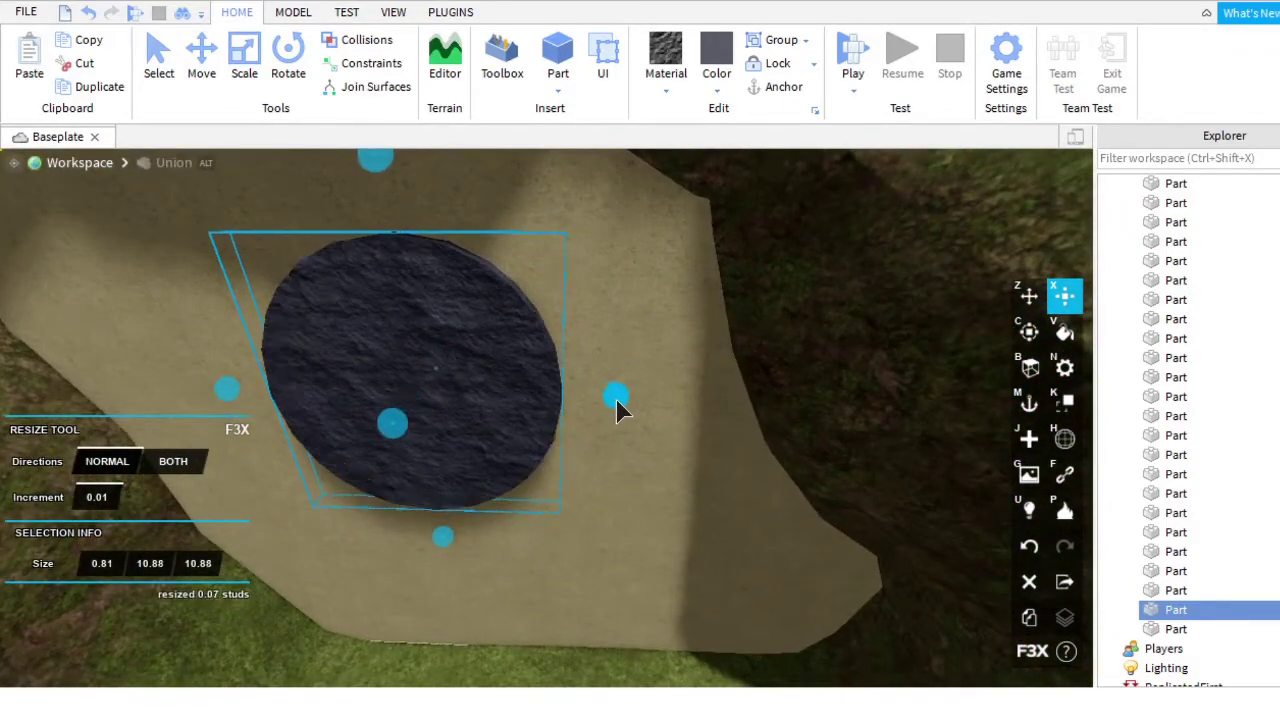
right_drag(620, 329, 604, 178)
scroll(571, 329, up, 6)
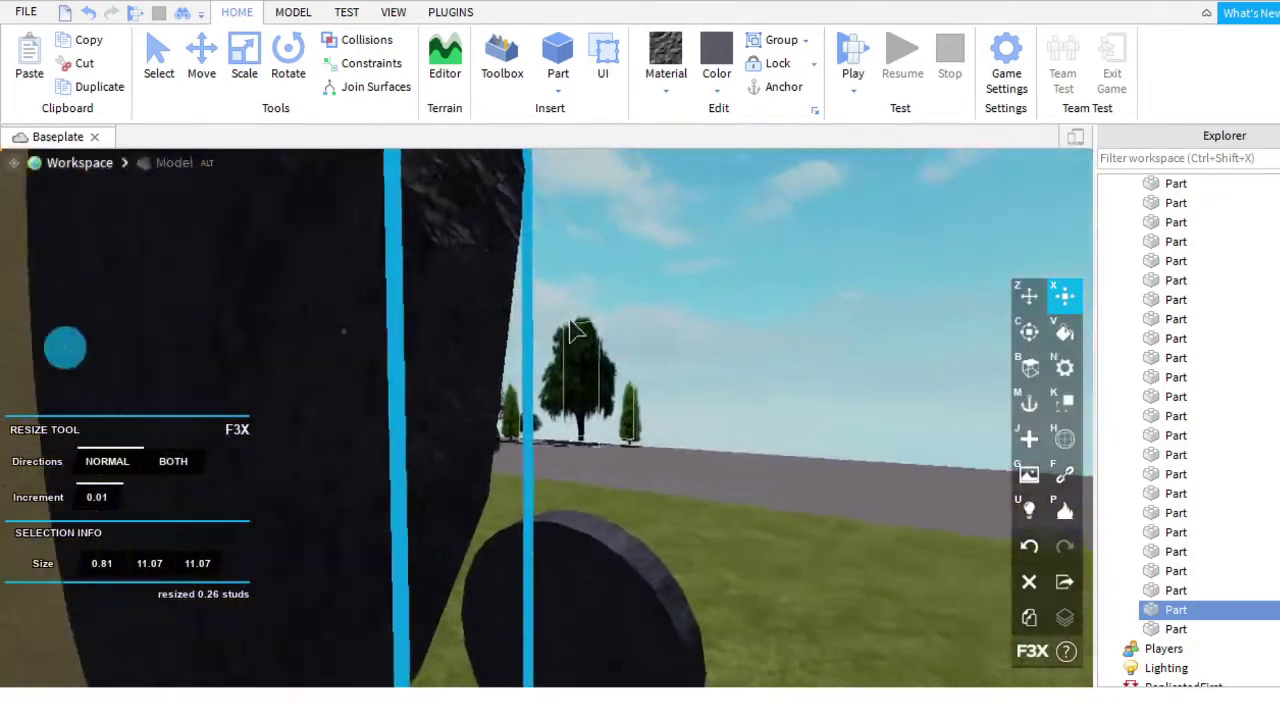
scroll(570, 331, down, 3)
scroll(571, 331, up, 4)
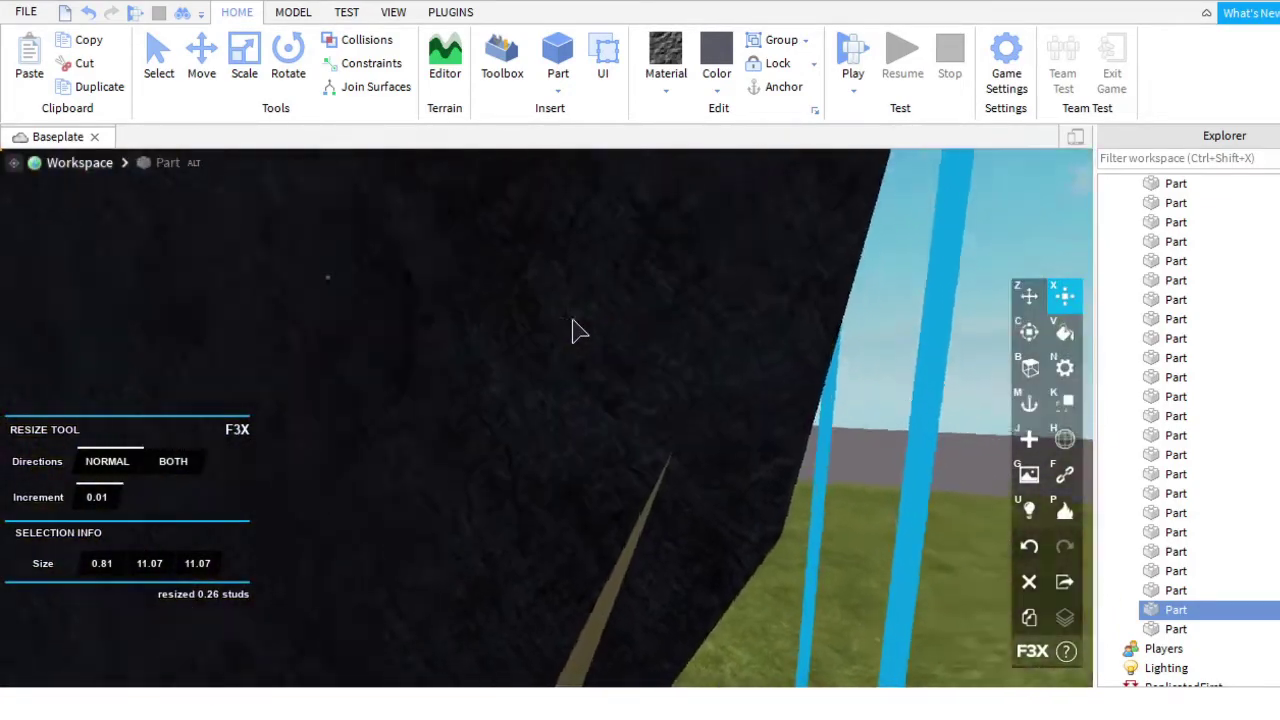
scroll(571, 331, down, 4)
scroll(571, 331, up, 4)
scroll(571, 331, up, 3)
scroll(571, 331, down, 3)
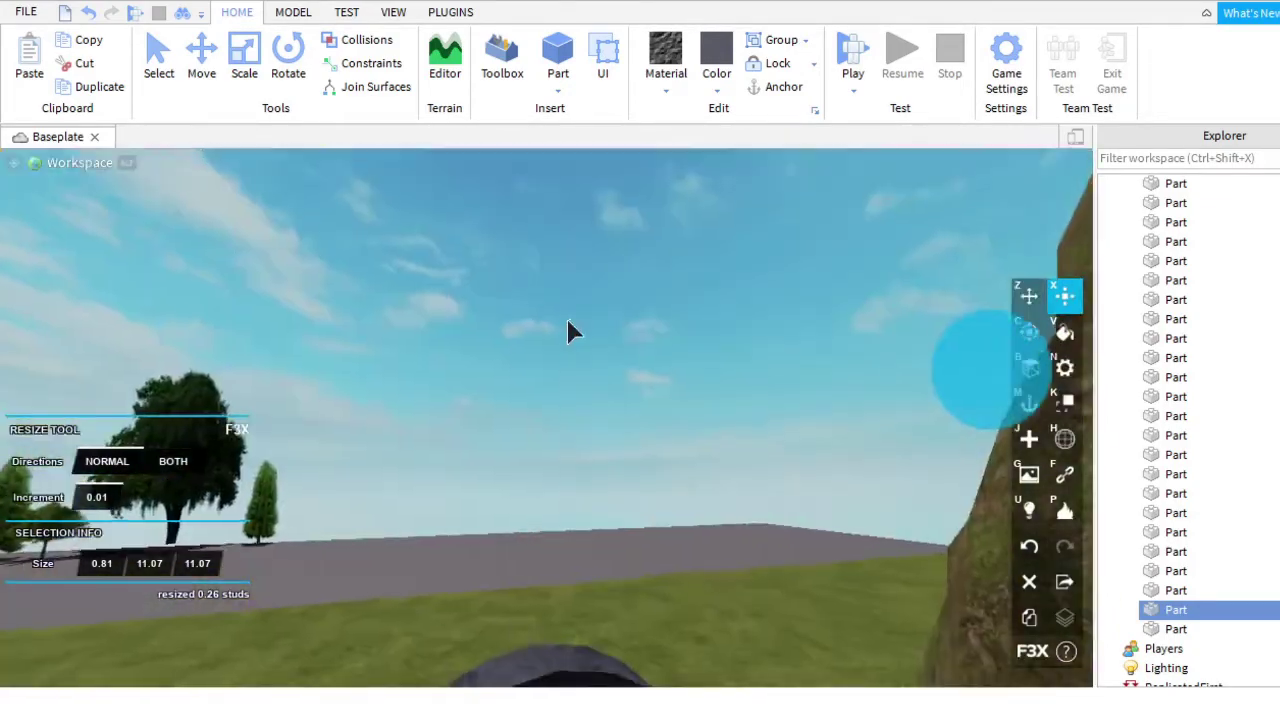
Enlarge the dark stone disc over the round hole to 11.22 studs across.
scroll(571, 331, up, 3)
scroll(571, 331, down, 3)
scroll(394, 460, down, 3)
scroll(748, 426, up, 2)
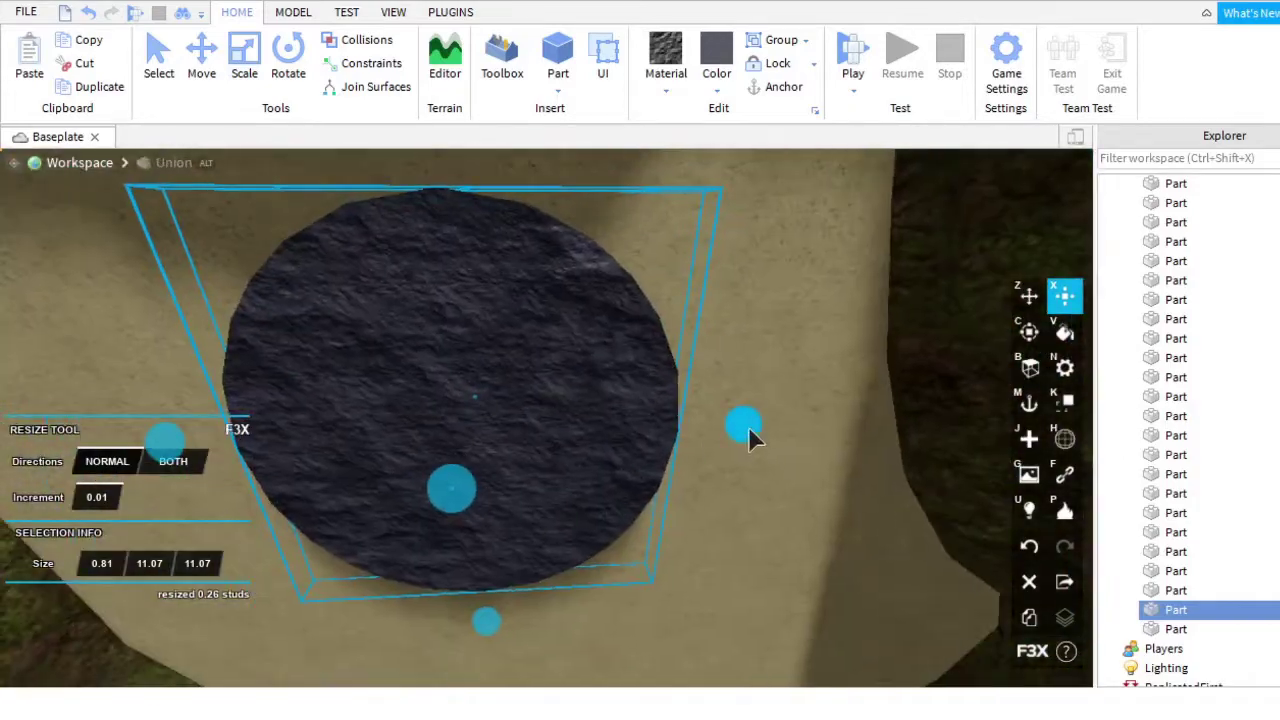
scroll(551, 466, down, 4)
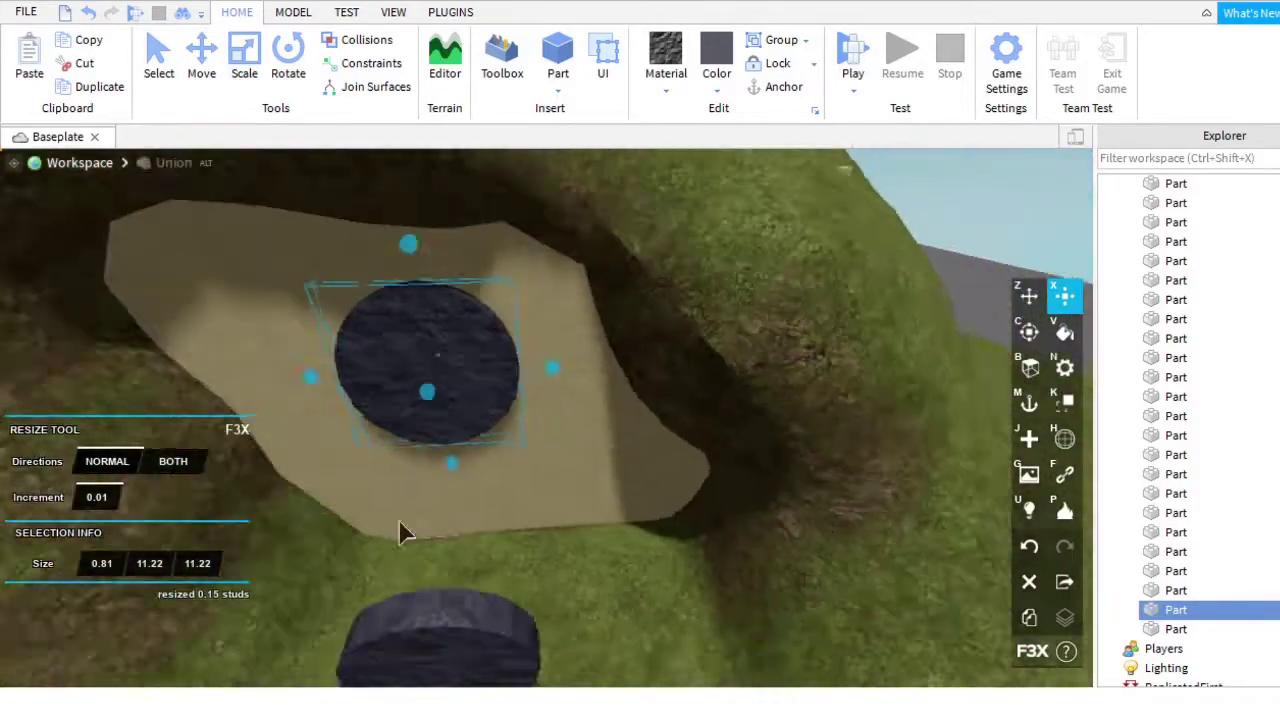
scroll(886, 323, up, 3)
Nudge the two overlapping dark stone discs into line with each other over the round hole.
key(z)
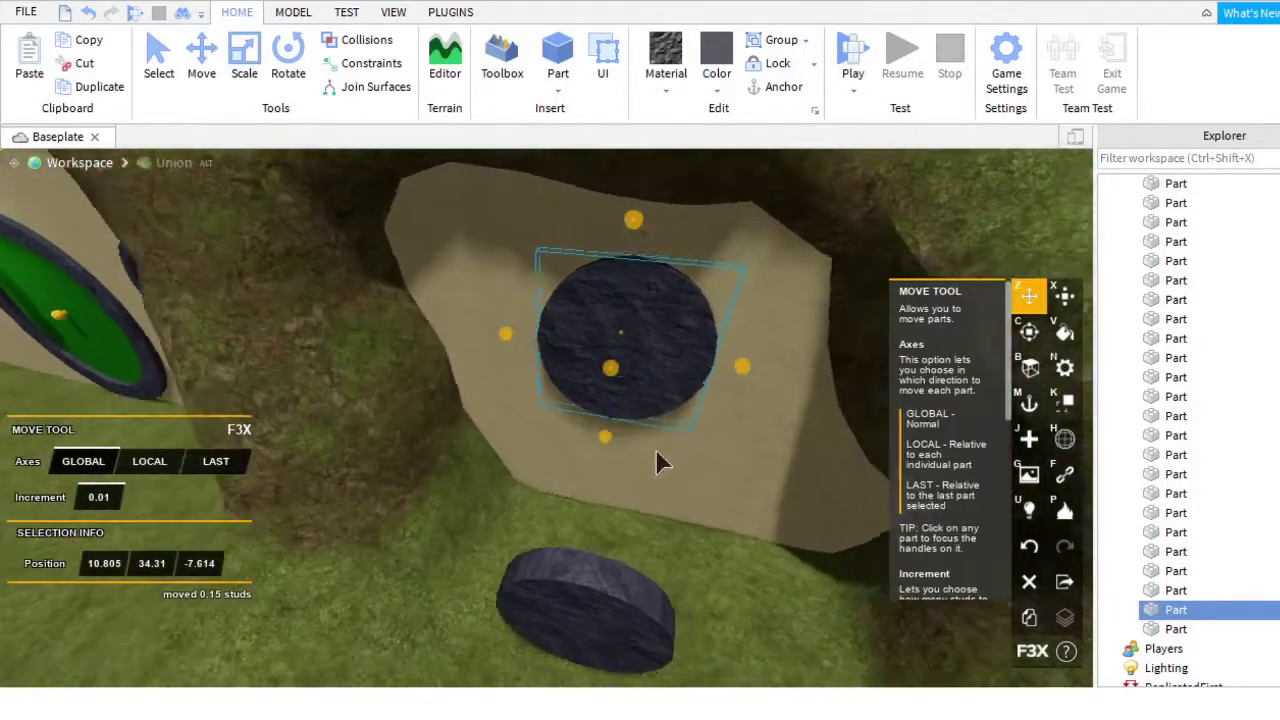
click(586, 471)
scroll(725, 237, up, 3)
drag(725, 237, 717, 237)
scroll(714, 274, down, 3)
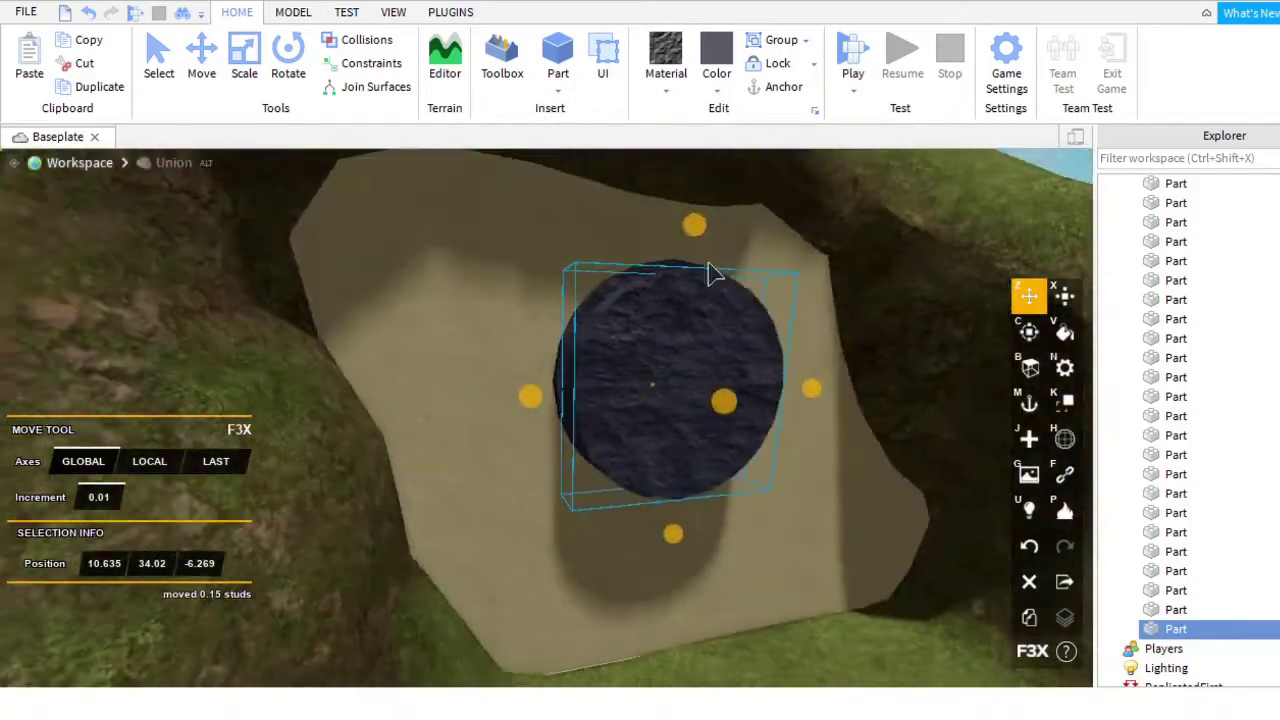
scroll(720, 320, up, 3)
scroll(715, 390, down, 3)
scroll(700, 586, up, 2)
Pull the larger dark stone disc 7.62 studs out from the wall and select the smaller disc inside the hole.
drag(700, 586, 600, 418)
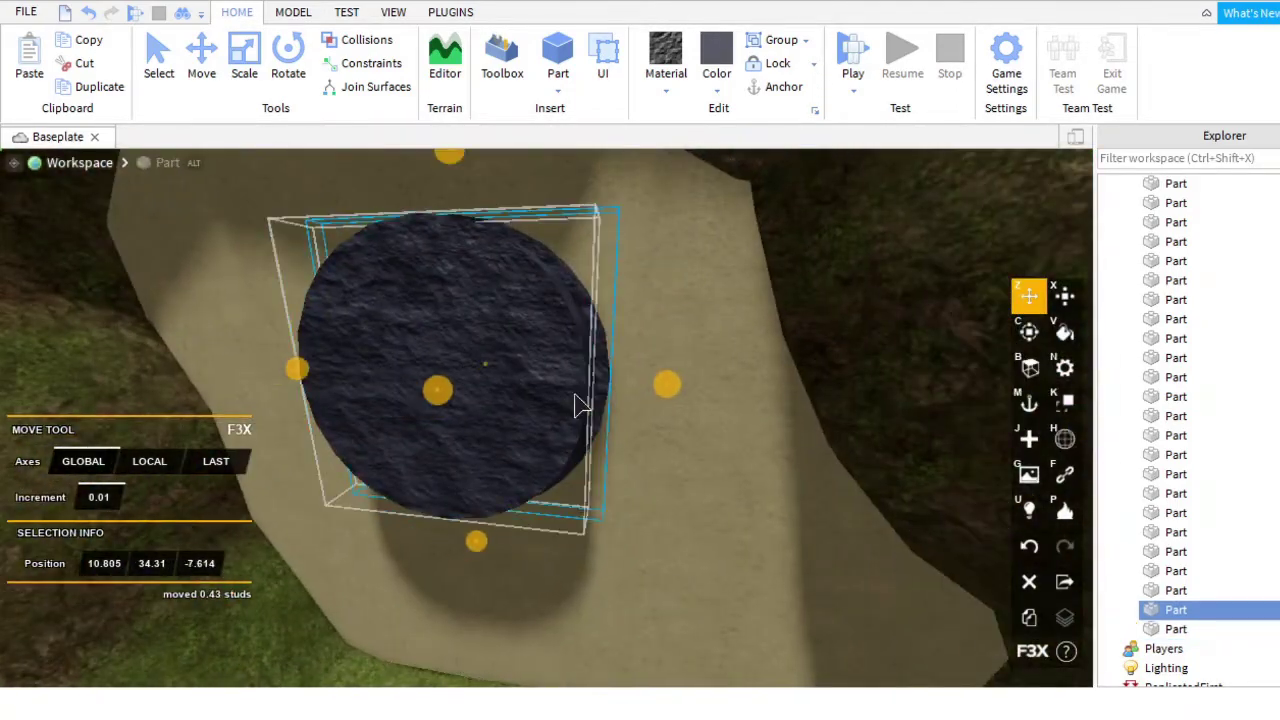
scroll(575, 405, up, 3)
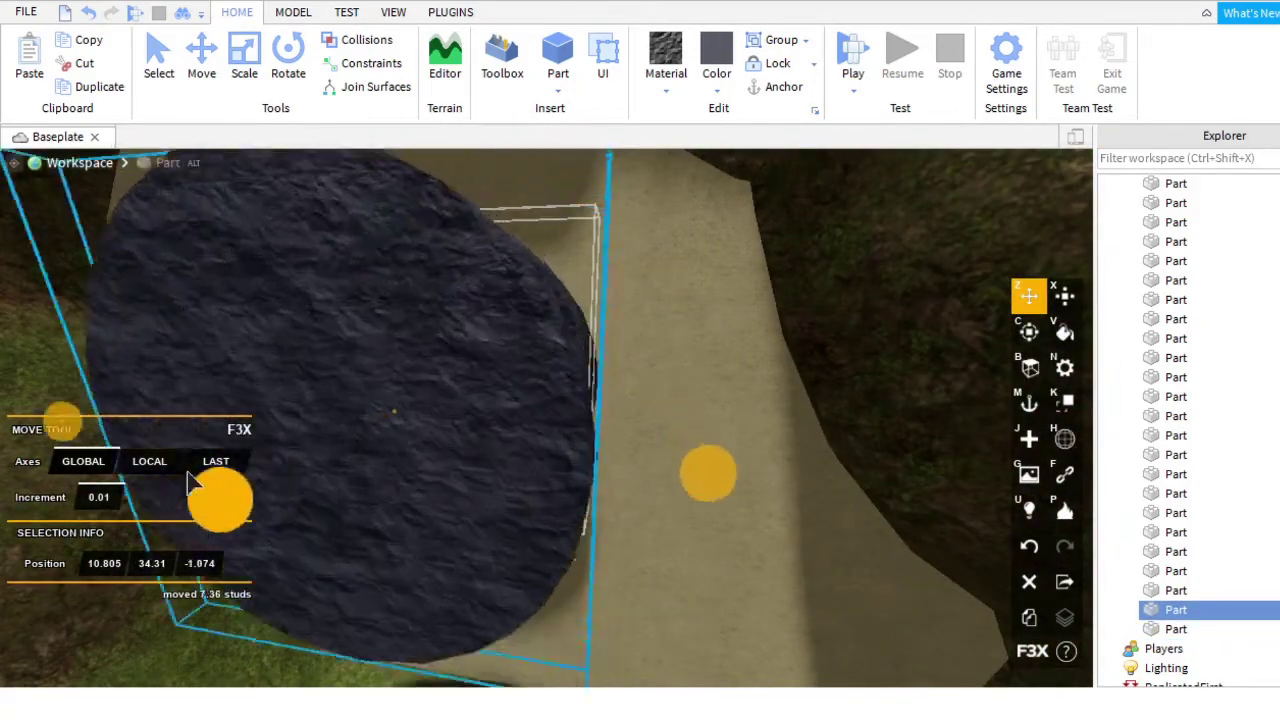
click(491, 305)
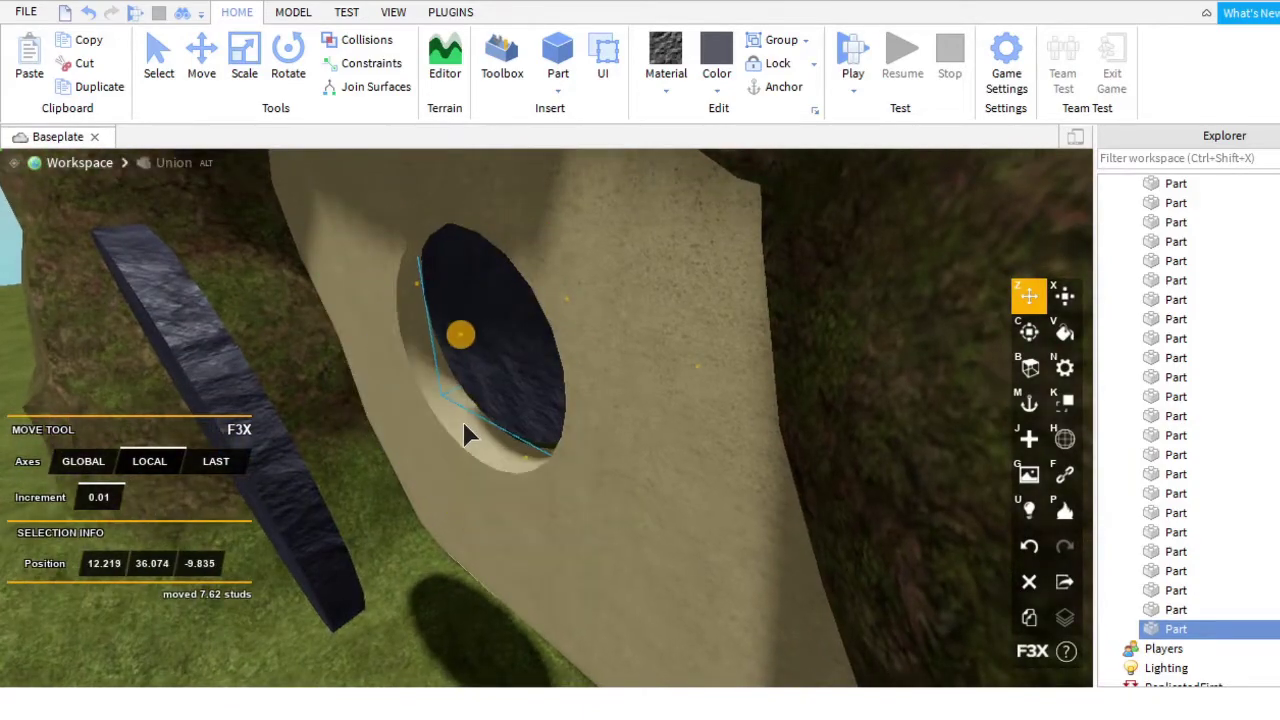
scroll(463, 415, up, 5)
scroll(514, 400, down, 2)
scroll(529, 443, up, 2)
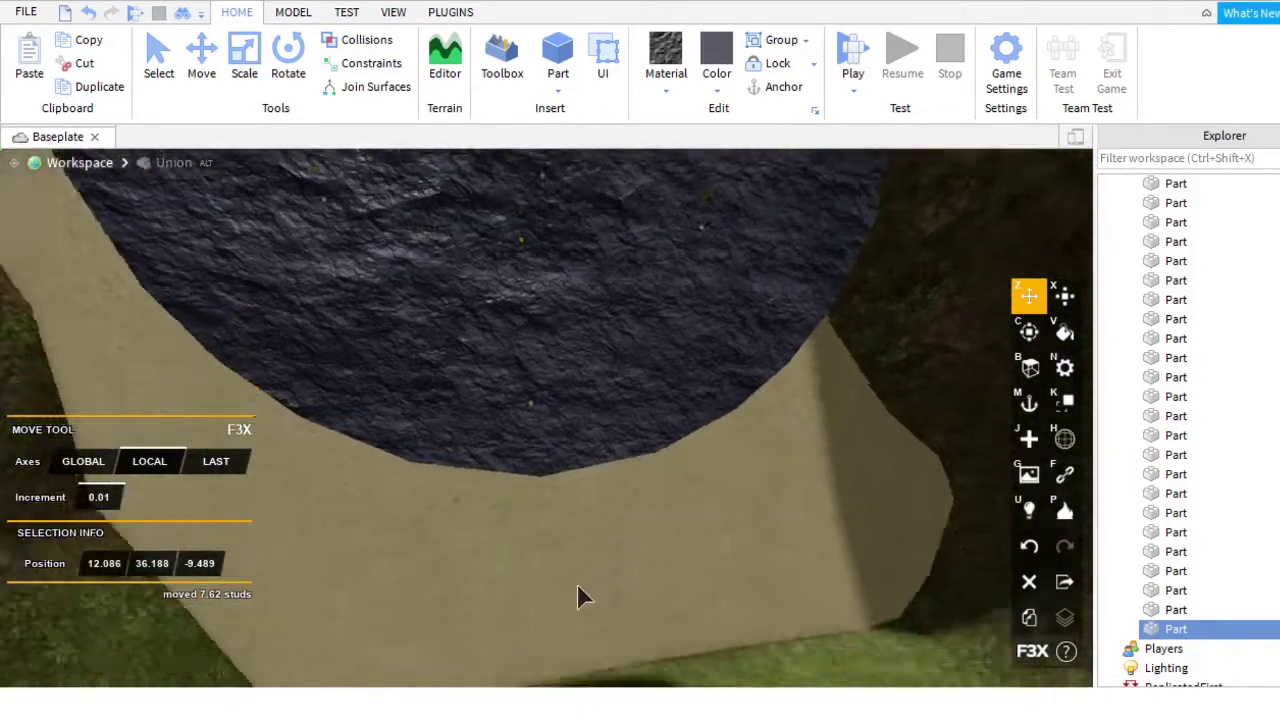
scroll(580, 590, down, 5)
scroll(571, 580, up, 4)
scroll(571, 580, down, 4)
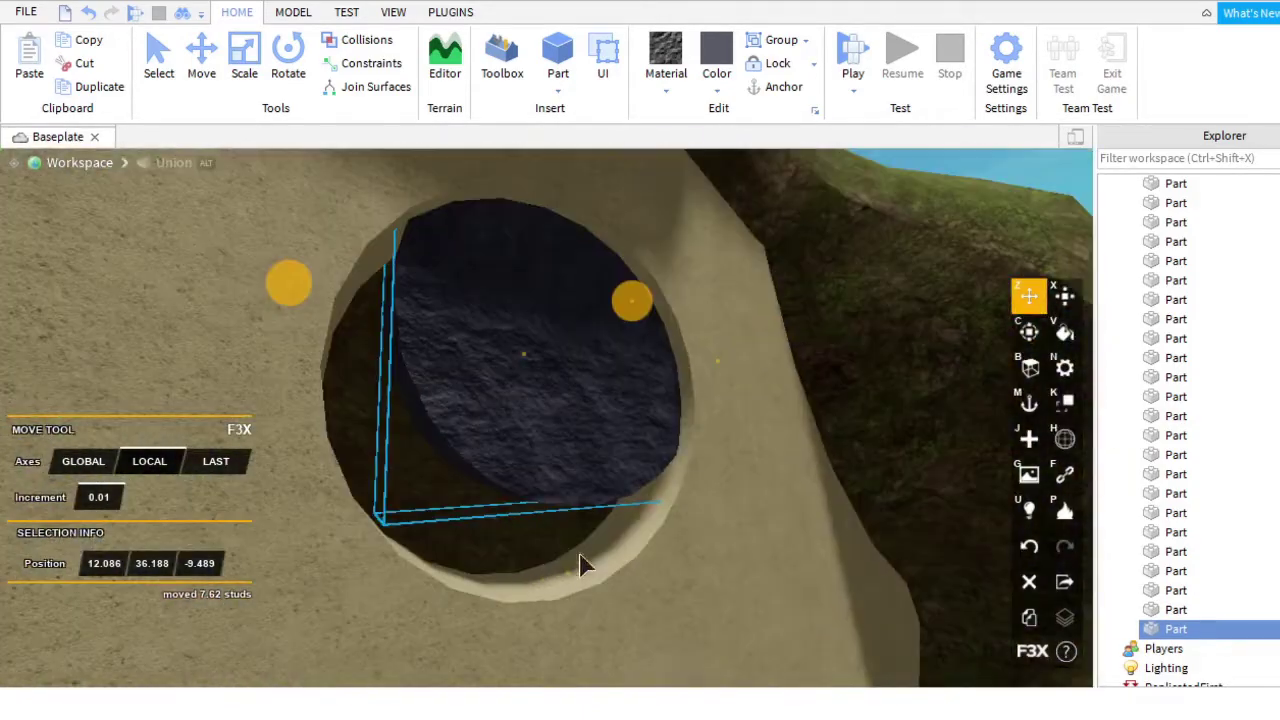
Centre the smaller dark stone disc within the round hole in the tan wall, using local axes.
drag(579, 555, 552, 651)
drag(290, 385, 188, 374)
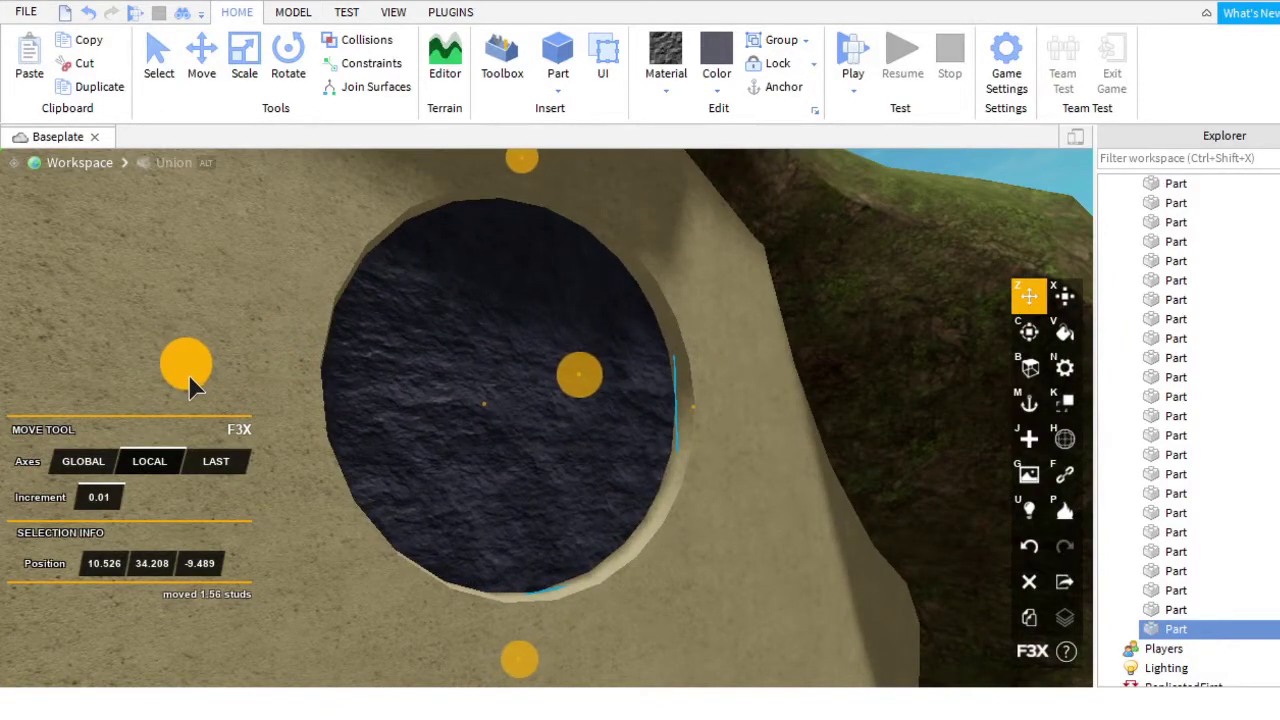
scroll(188, 374, up, 3)
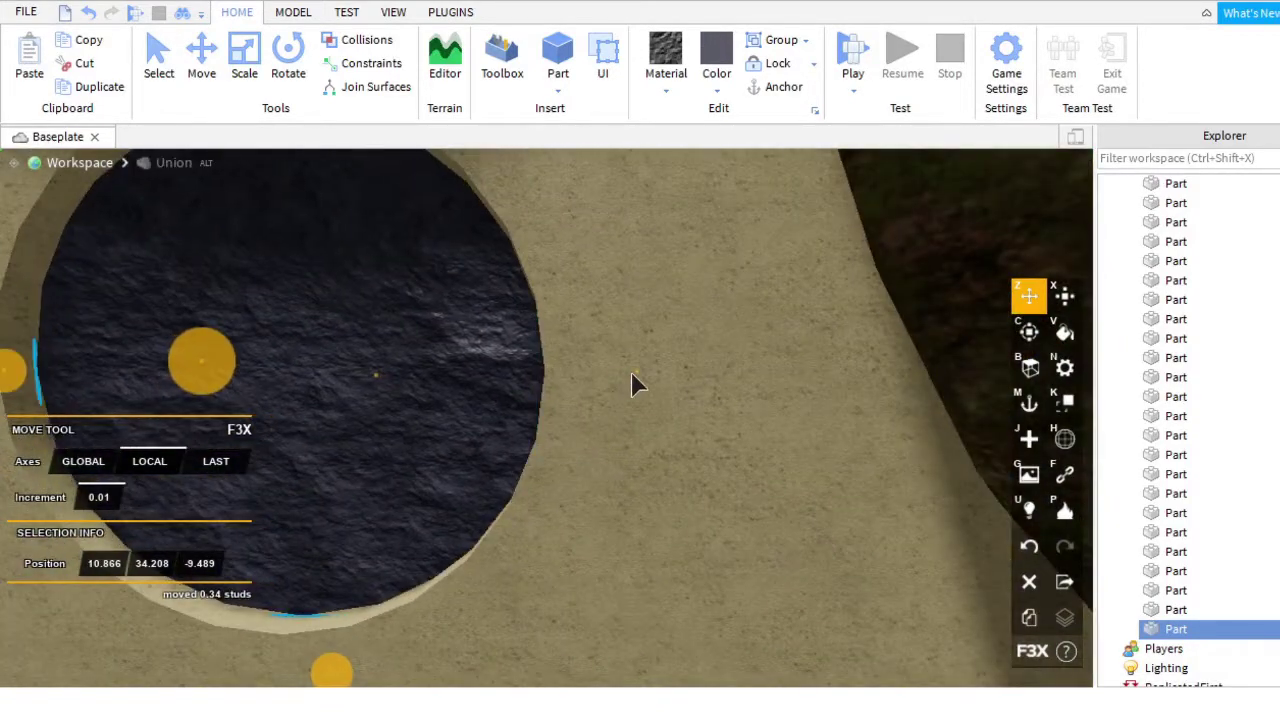
key(a)
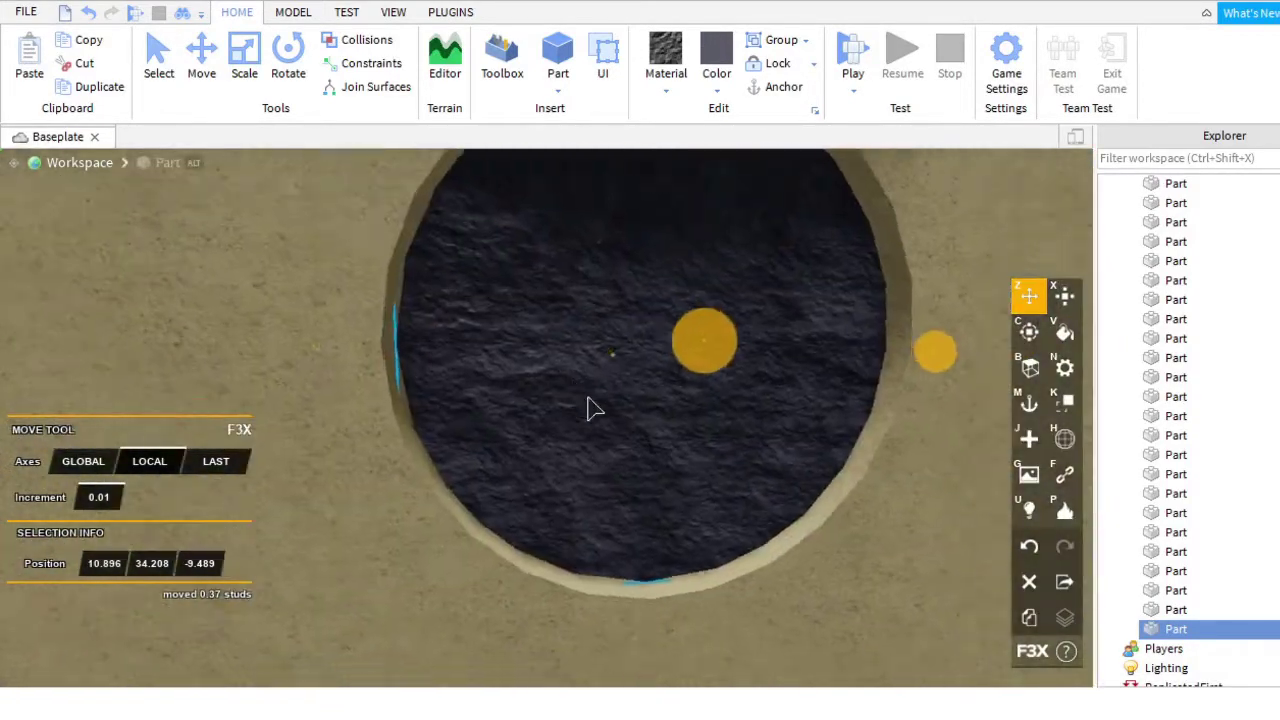
drag(711, 577, 660, 600)
key(d)
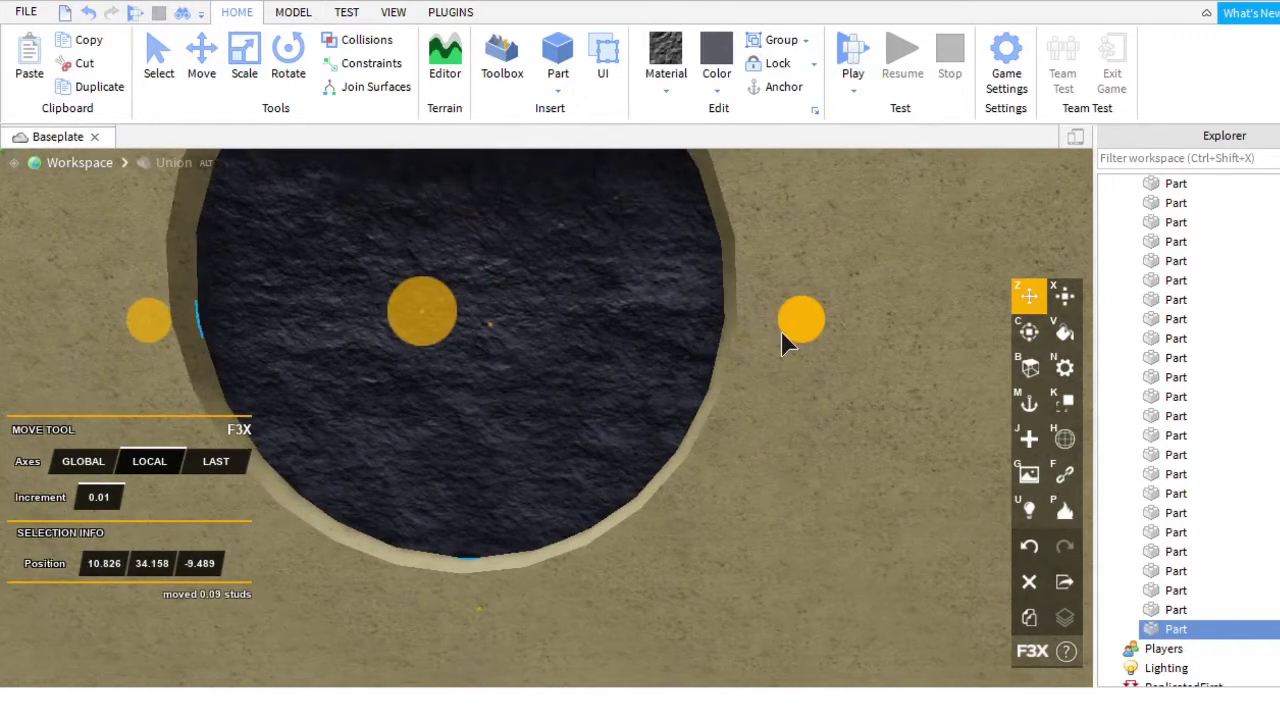
drag(785, 345, 788, 350)
scroll(748, 363, up, 10)
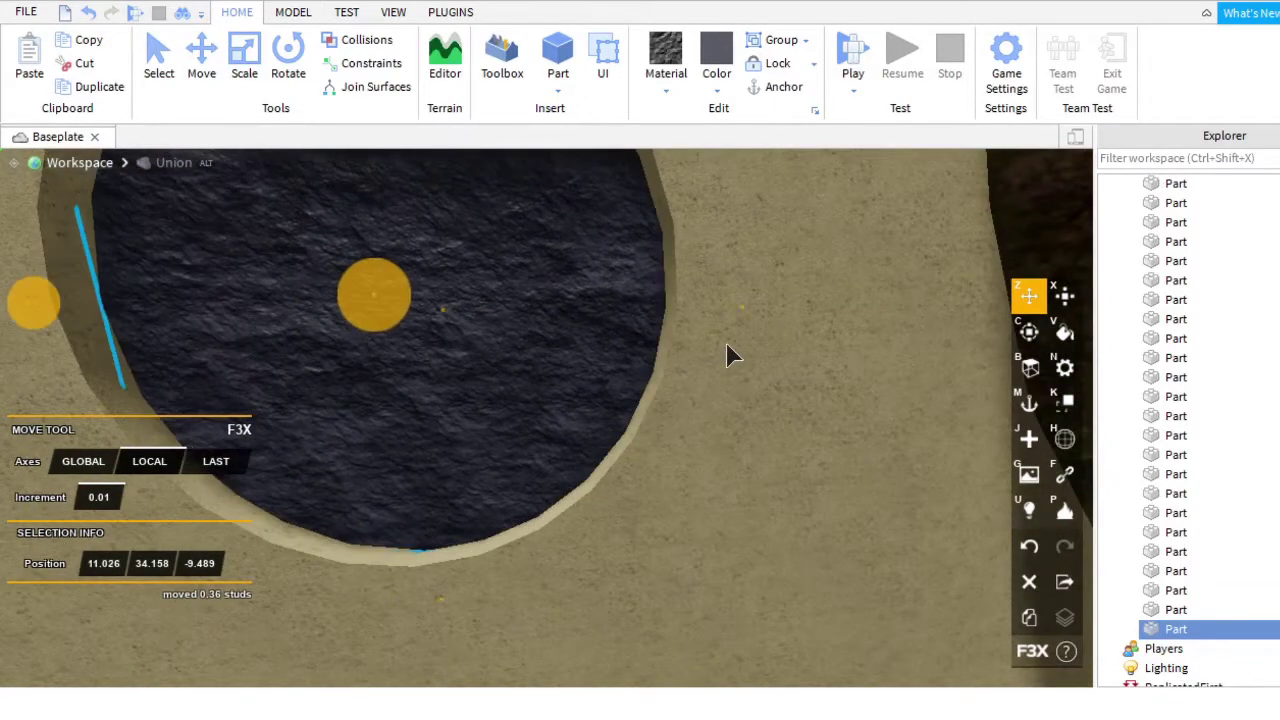
Bring the larger dark stone disc back against the tan wall over the round hole.
click(668, 383)
scroll(669, 384, down, 5)
click(723, 489)
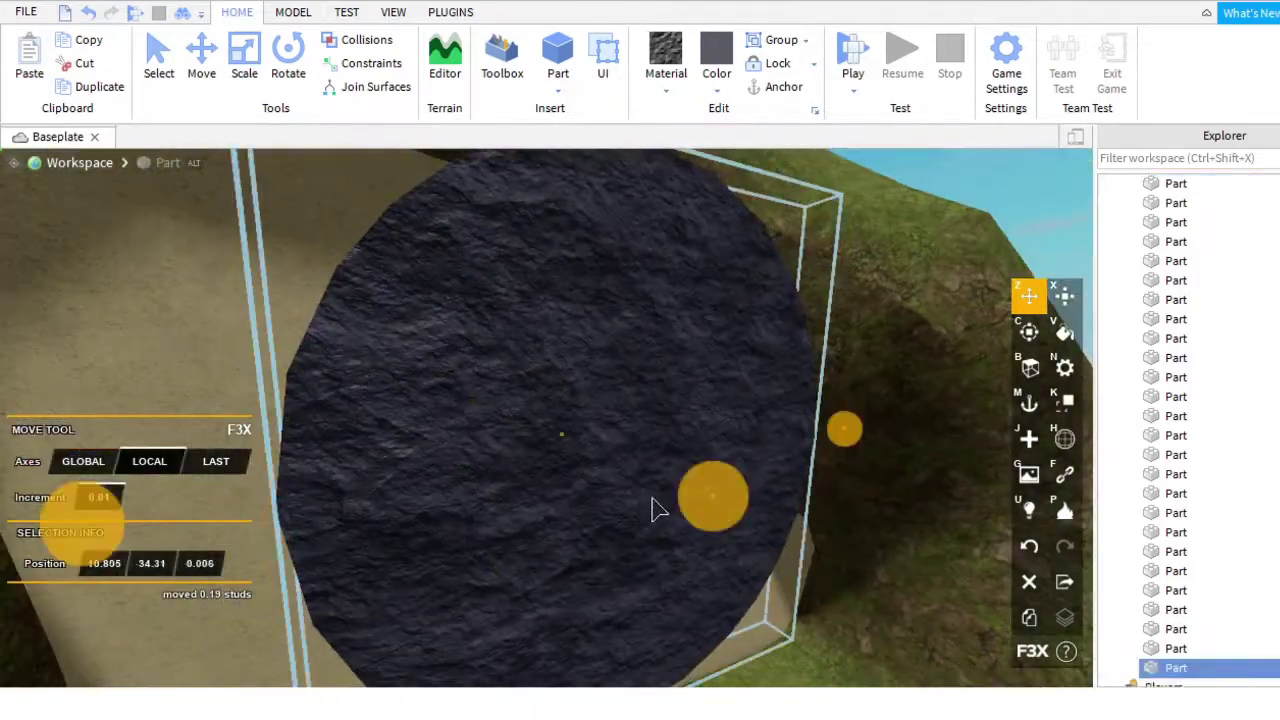
scroll(483, 427, up, 5)
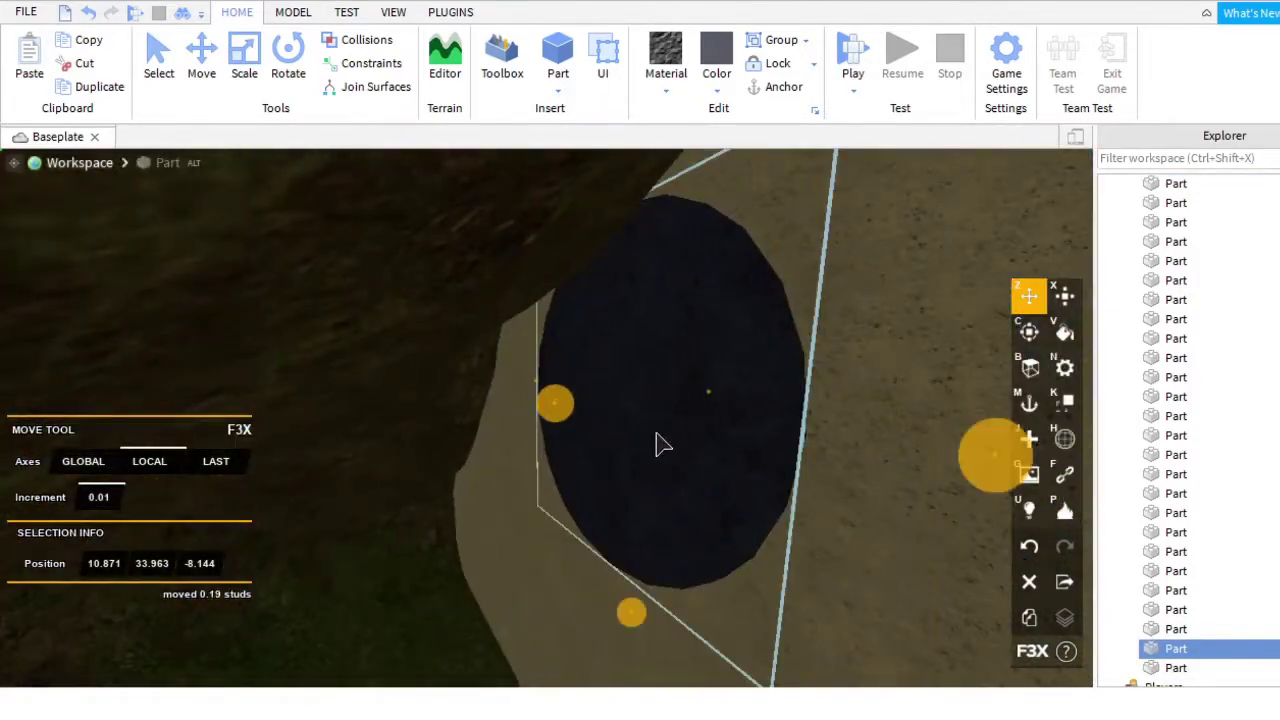
scroll(929, 449, down, 5)
click(594, 440)
Thicken the smaller dark stone disc to 3.11 studs so it passes through the larger disc.
key(x)
right_drag(594, 440, 543, 371)
drag(543, 371, 571, 380)
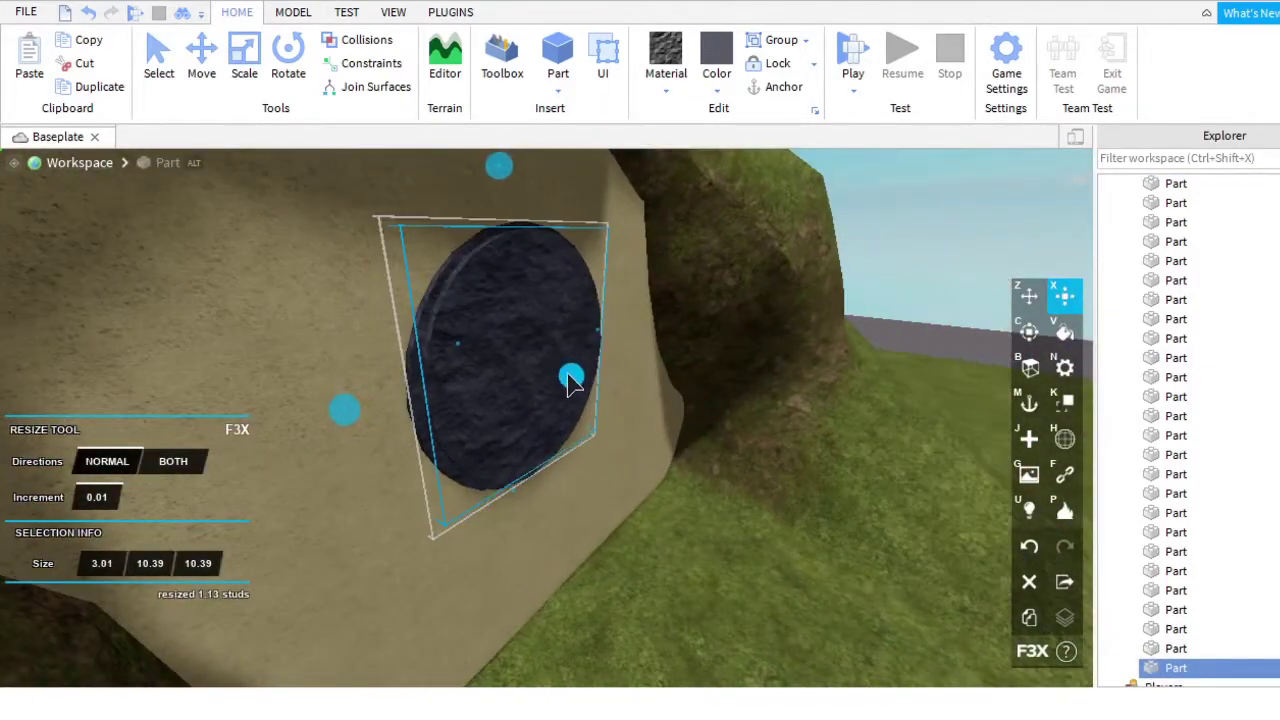
right_drag(571, 380, 537, 389)
scroll(640, 492, up, 3)
right_drag(634, 492, 520, 478)
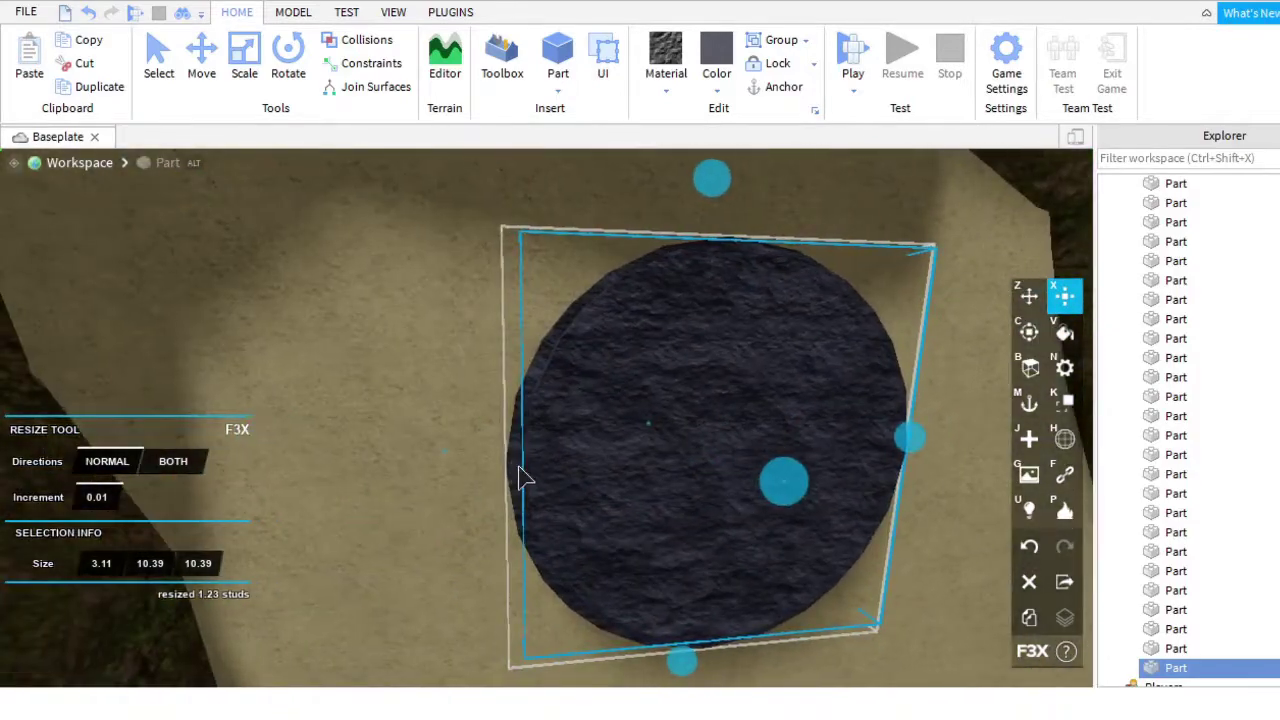
Enlarge the thin dark stone disc over the hole to 12.1 studs across.
click(512, 475)
scroll(608, 437, down, 3)
scroll(657, 443, up, 2)
right_drag(657, 443, 362, 462)
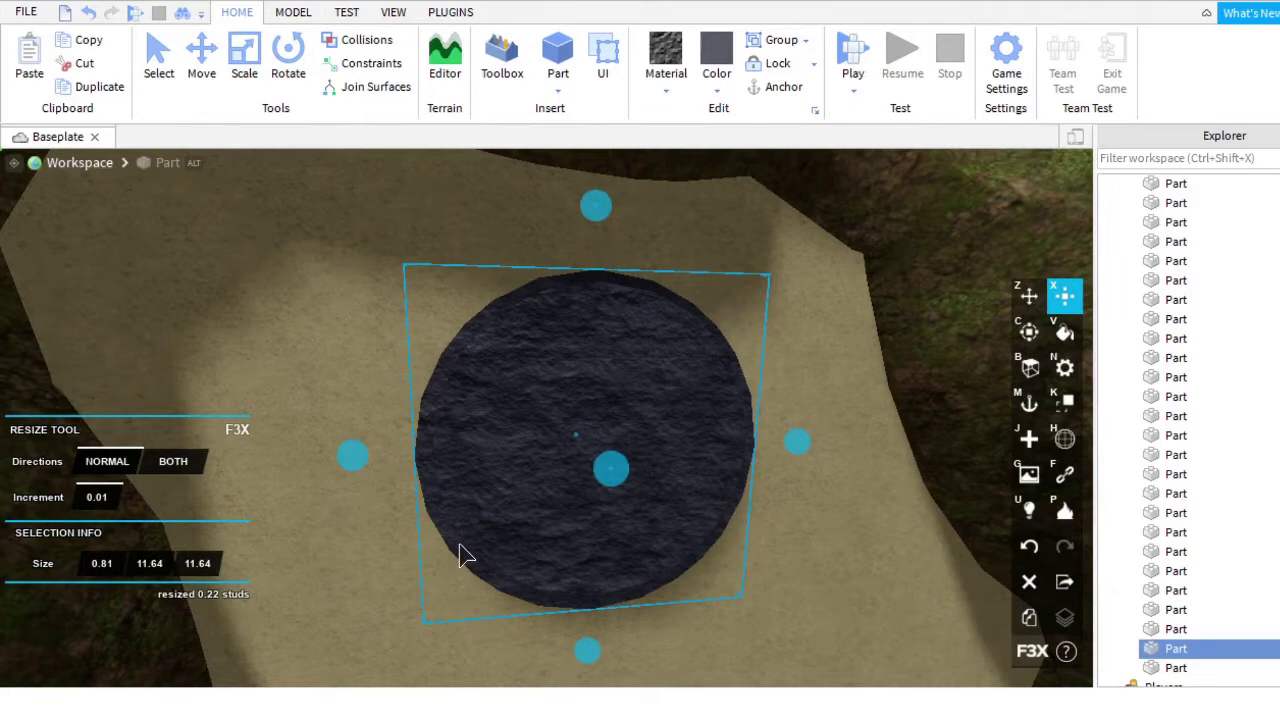
key(a)
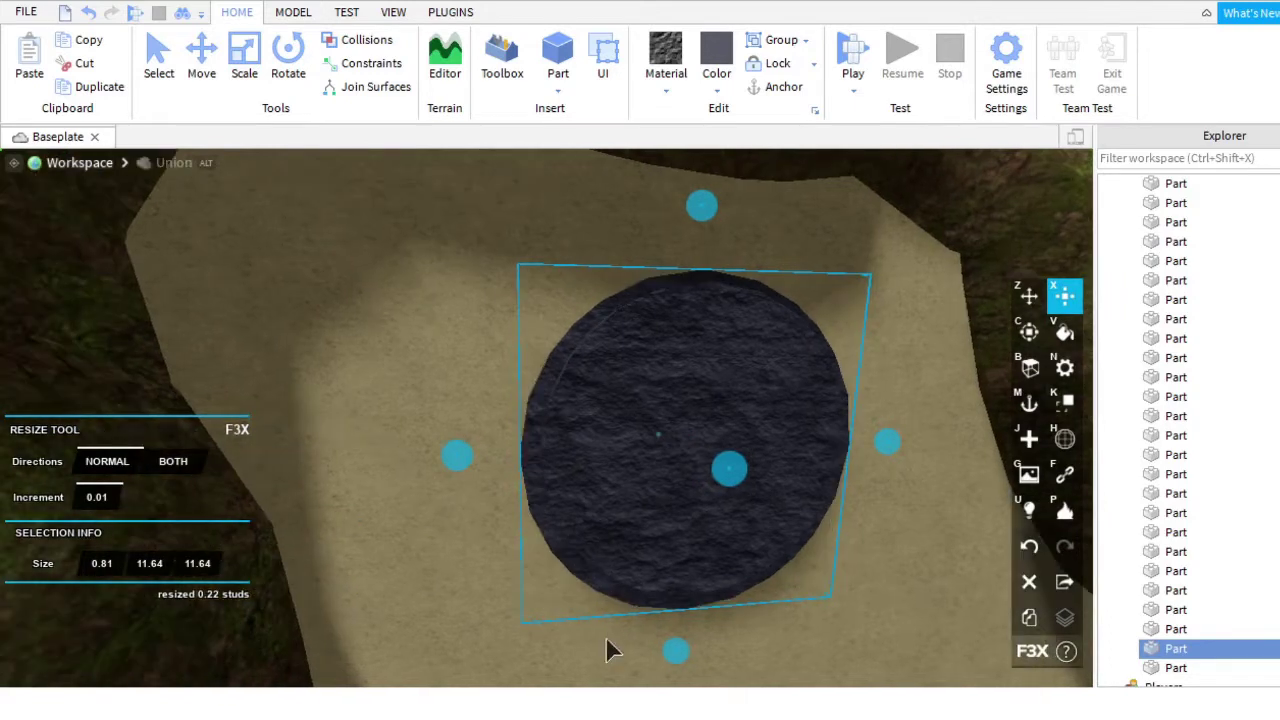
key(d)
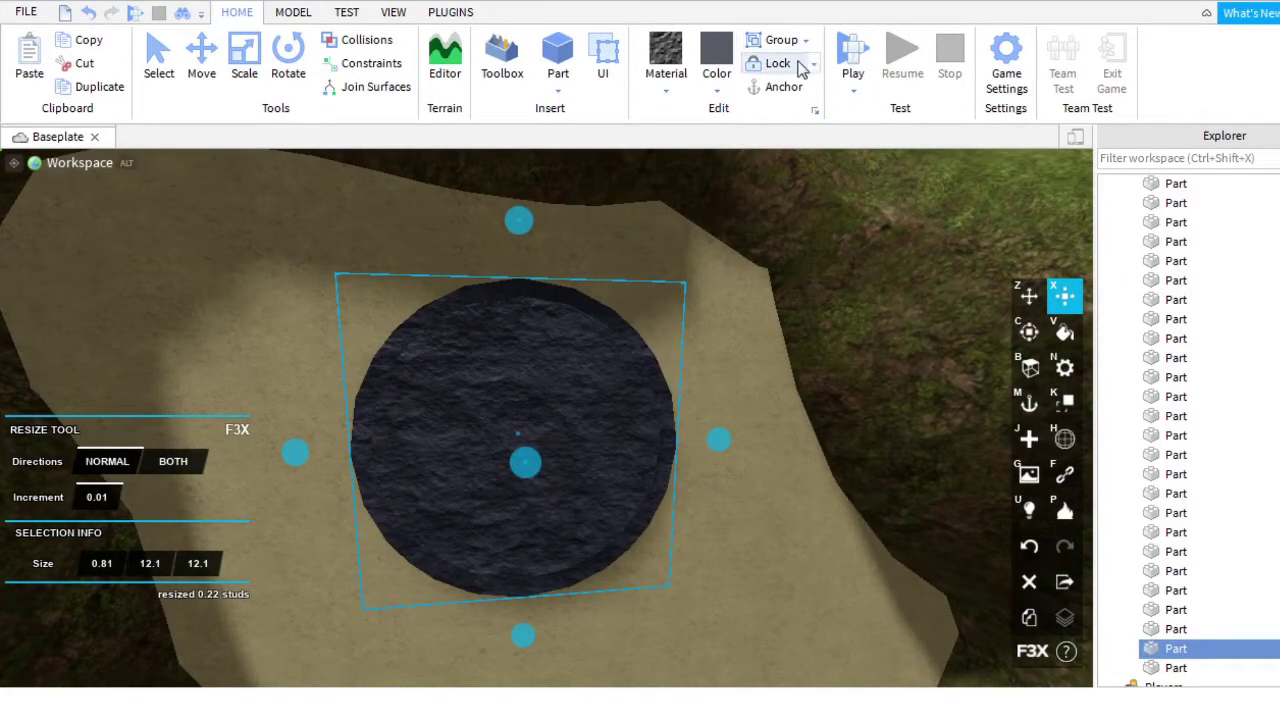
Negate the smaller dark stone disc and union it with the larger one to cut a ring-shaped window frame.
click(295, 13)
key(ctrl+shift+n)
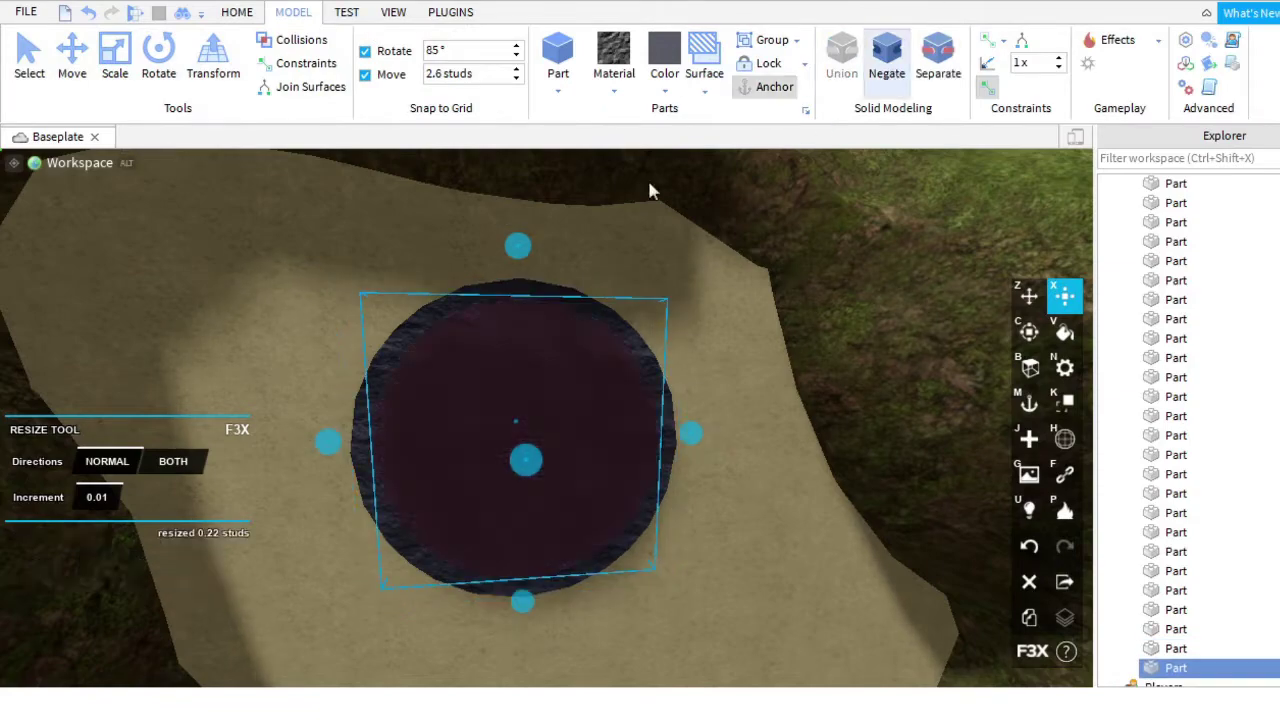
key(ctrl+shift+g)
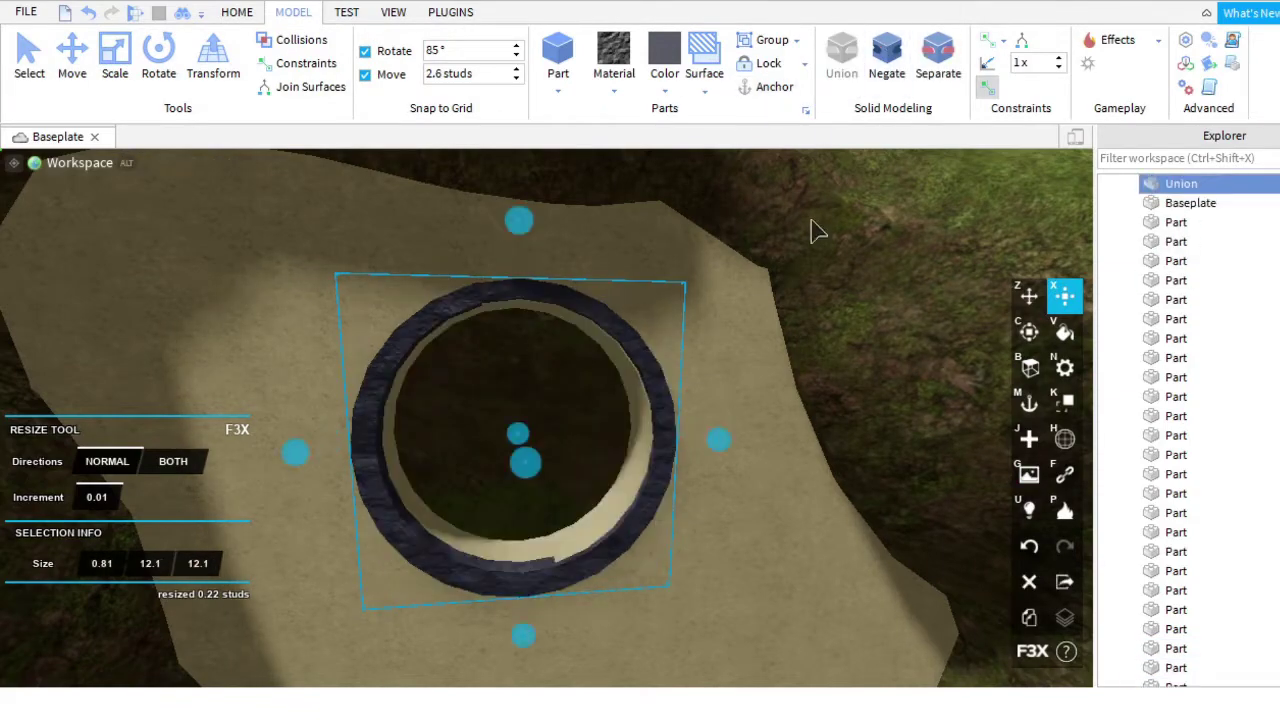
Shift the dark stone ring to centre it around the round hole in the tan wall, and deselect it.
scroll(706, 449, up, 5)
scroll(590, 520, down, 3)
scroll(590, 520, up, 5)
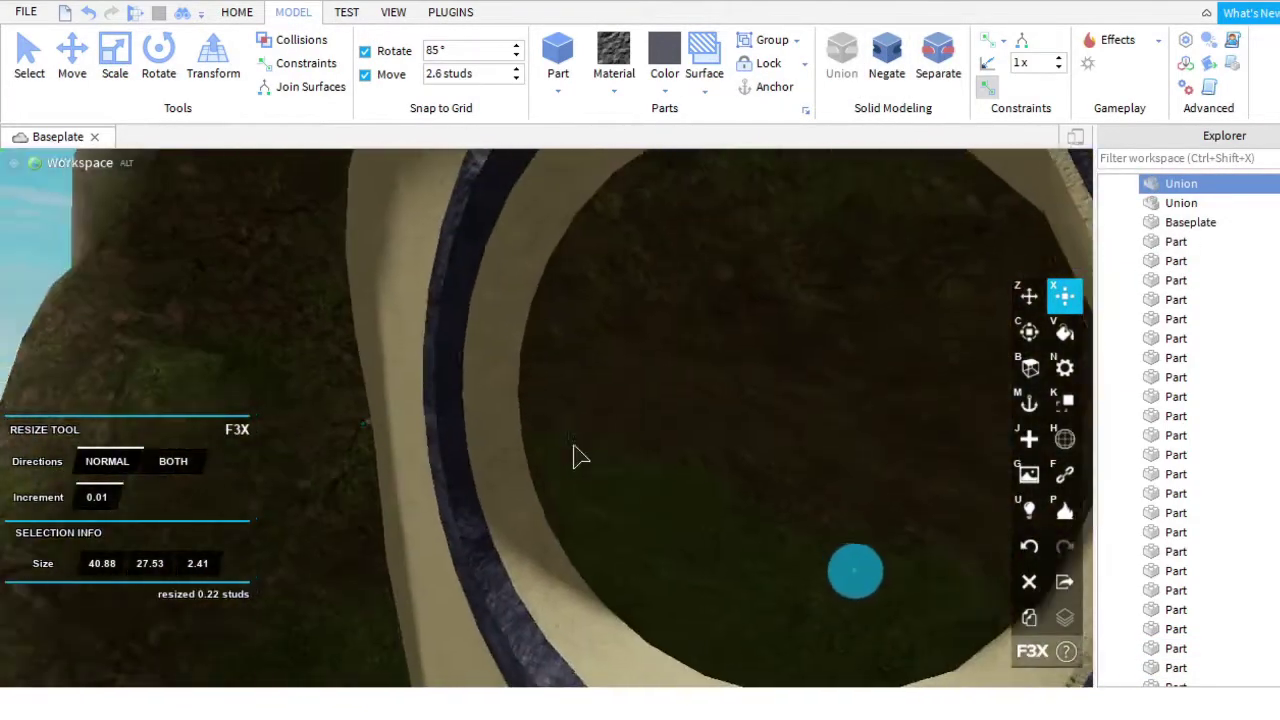
scroll(571, 451, down, 5)
click(903, 349)
key(z)
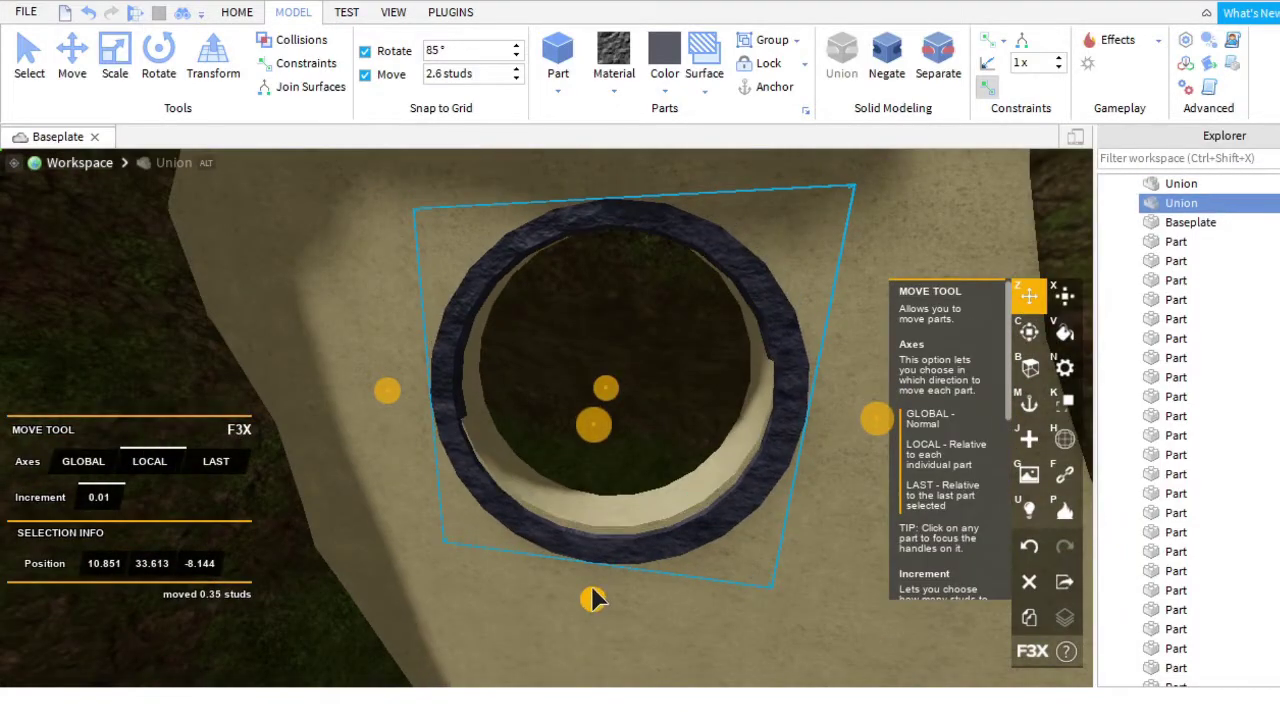
drag(593, 598, 651, 557)
right_drag(651, 557, 660, 434)
scroll(660, 440, up, 3)
scroll(689, 477, down, 5)
click(689, 477)
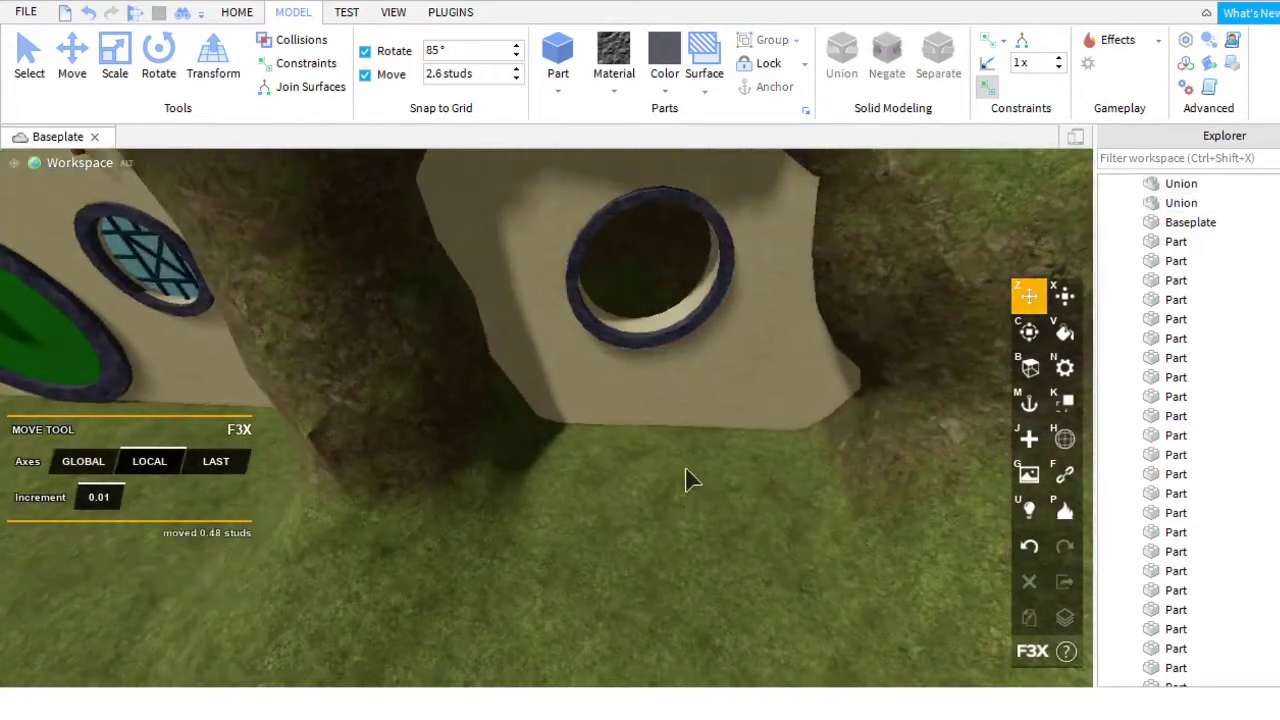
Copy the orange roof trim piece beside the tree trunk and place the copy on the grass before the tan wall.
scroll(679, 456, up, 8)
scroll(679, 456, down, 5)
scroll(677, 480, up, 3)
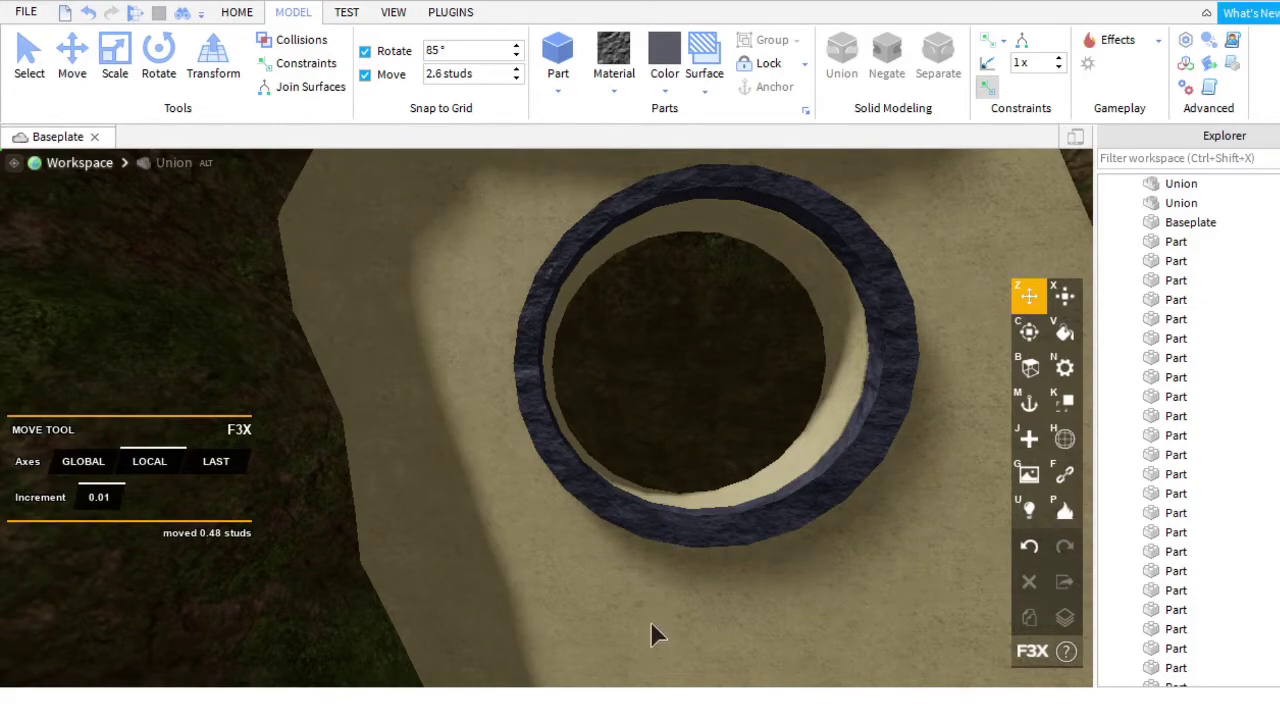
scroll(650, 590, down, 5)
right_drag(651, 591, 583, 391)
scroll(570, 330, up, 3)
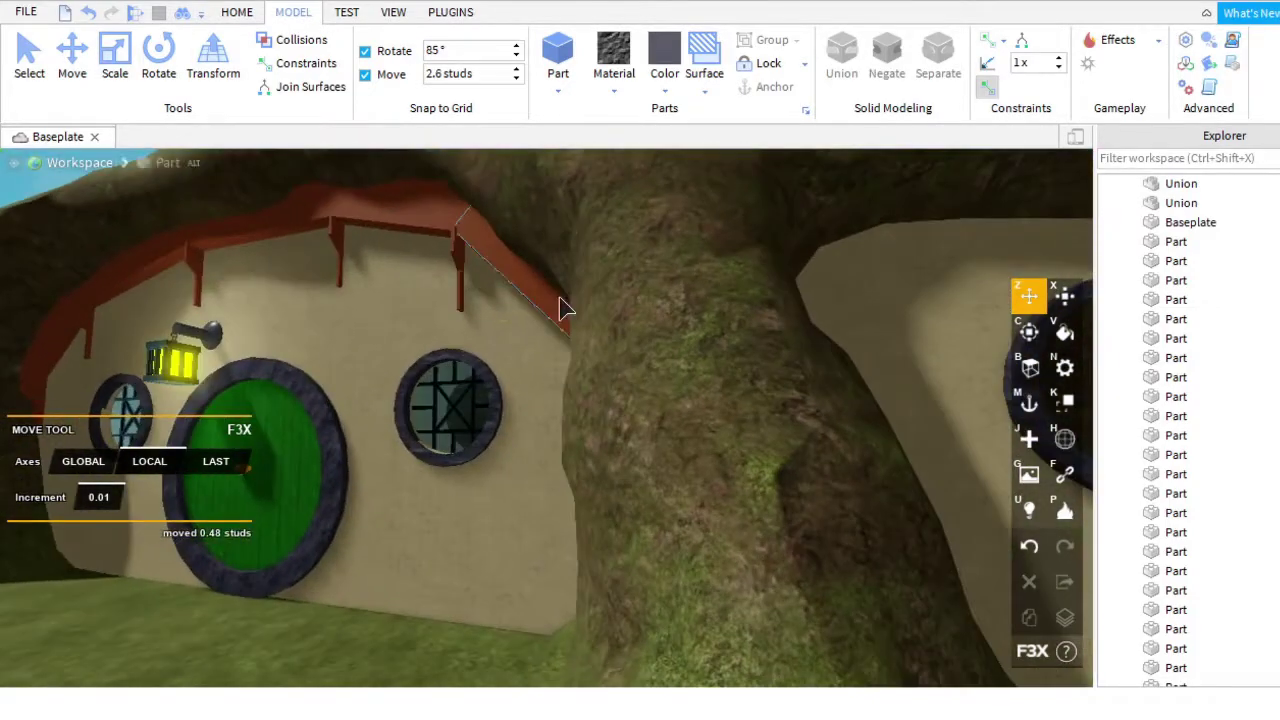
click(563, 309)
scroll(563, 309, down, 2)
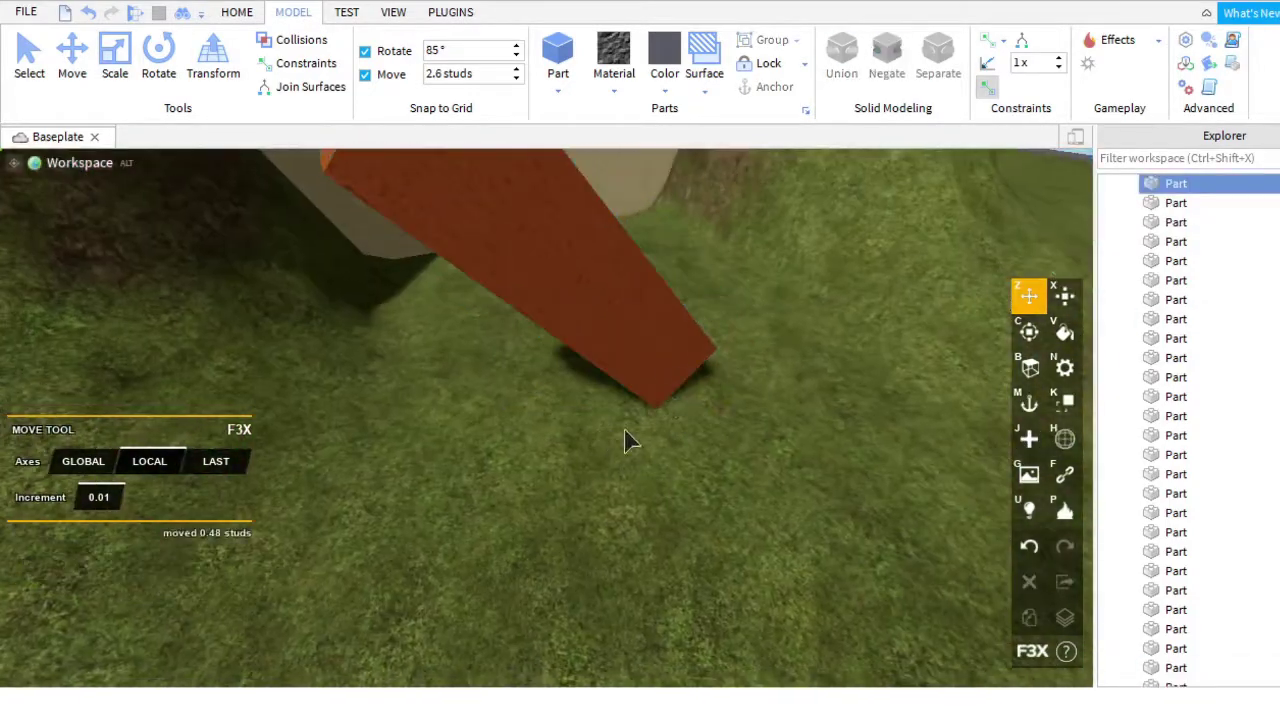
click(654, 340)
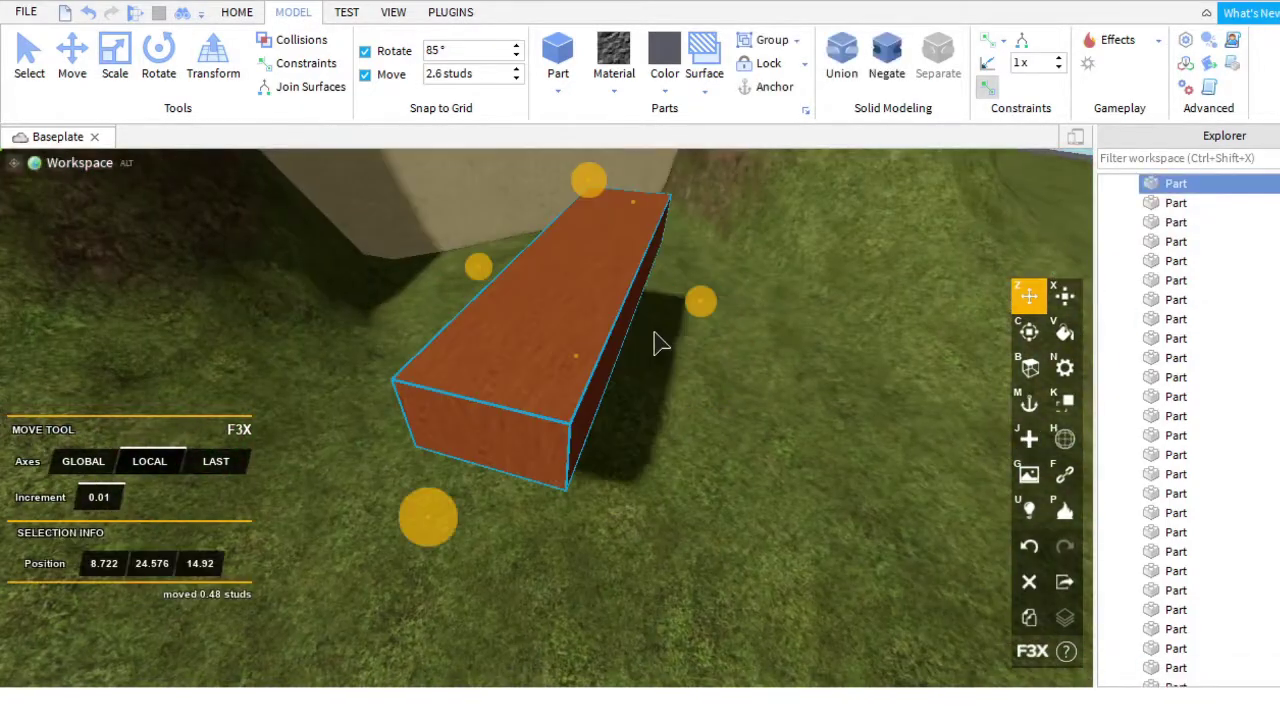
Try to rotate the orange block freehand to line up with the tan wall, and undo the rotation.
key(c)
scroll(430, 352, down, 3)
drag(697, 352, 617, 296)
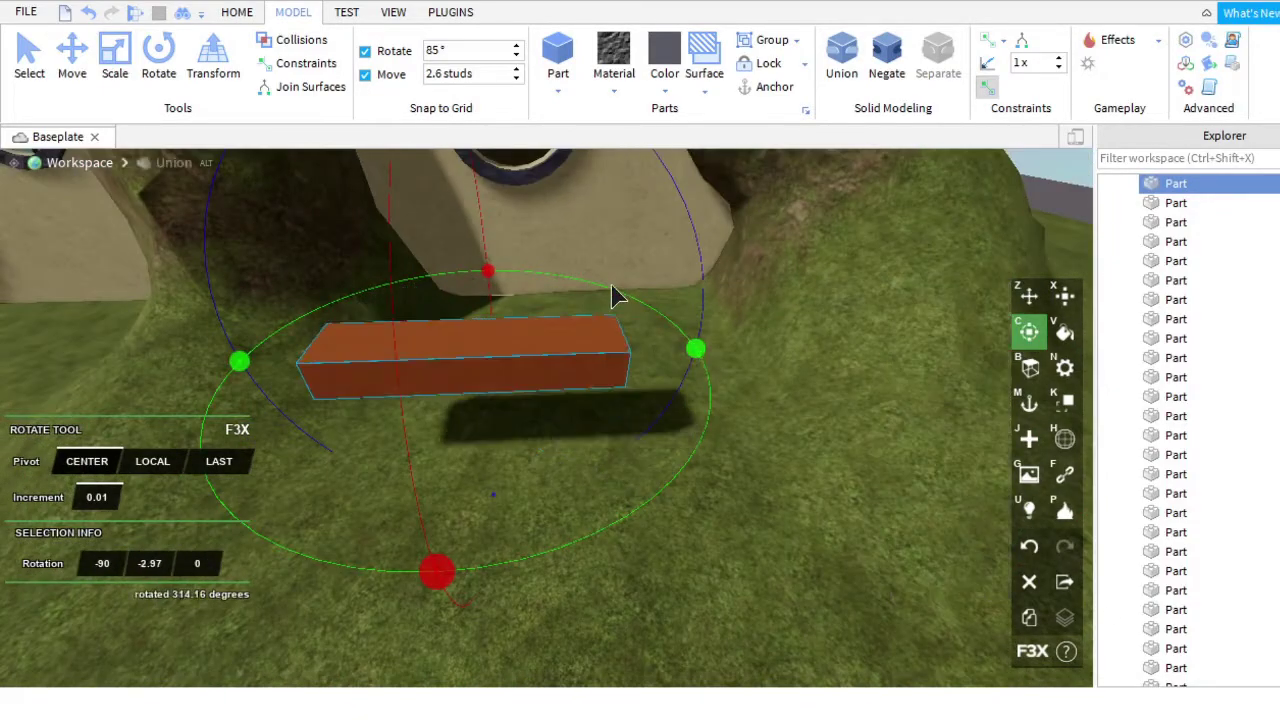
scroll(557, 385, up, 3)
right_drag(557, 366, 557, 366)
key(ctrl+z)
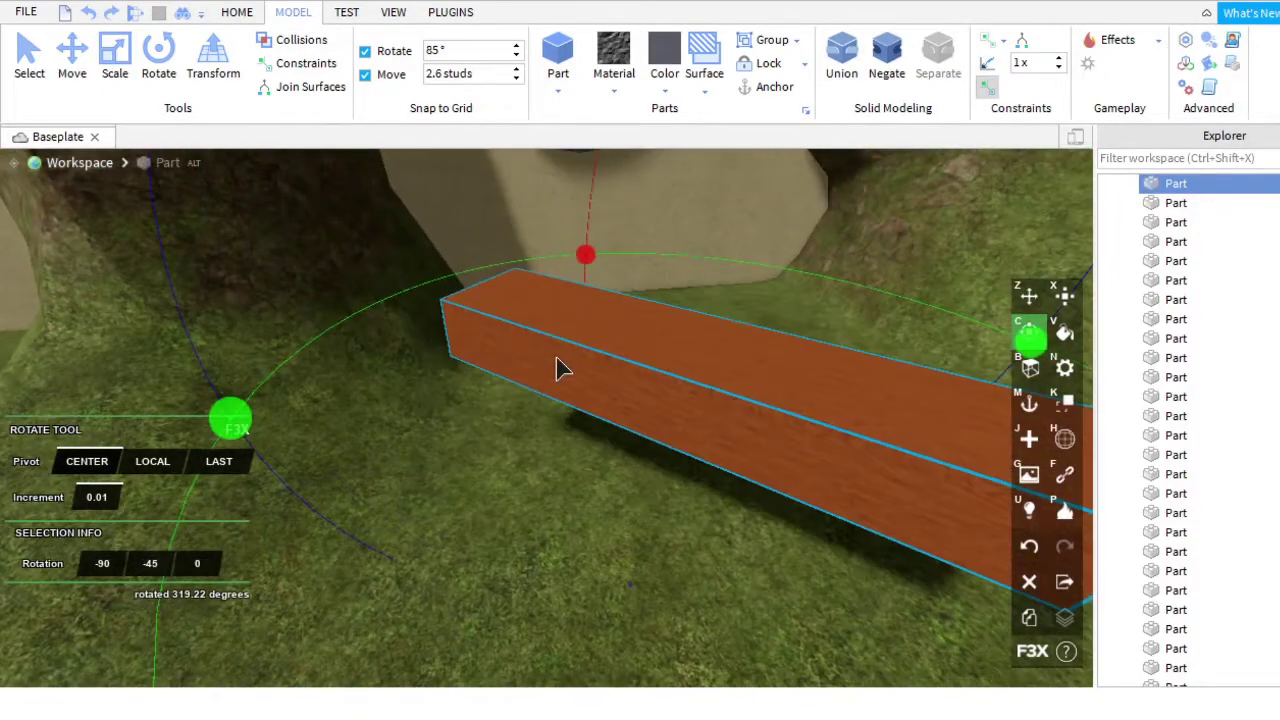
Set the rotation increment to 15 degrees and turn the orange block 45 degrees to align with the tan wall.
scroll(557, 366, down, 3)
click(118, 492)
text(15)
key(Return)
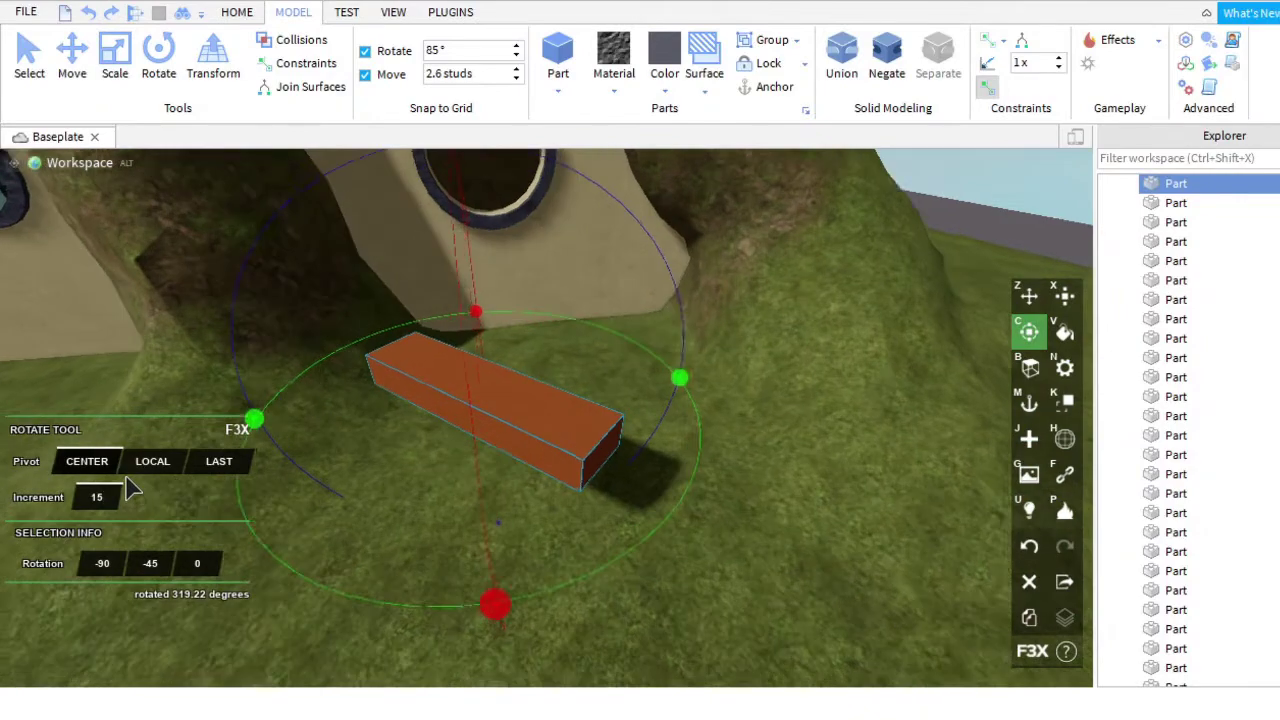
scroll(672, 390, up, 1)
scroll(600, 350, up, 5)
scroll(614, 357, down, 5)
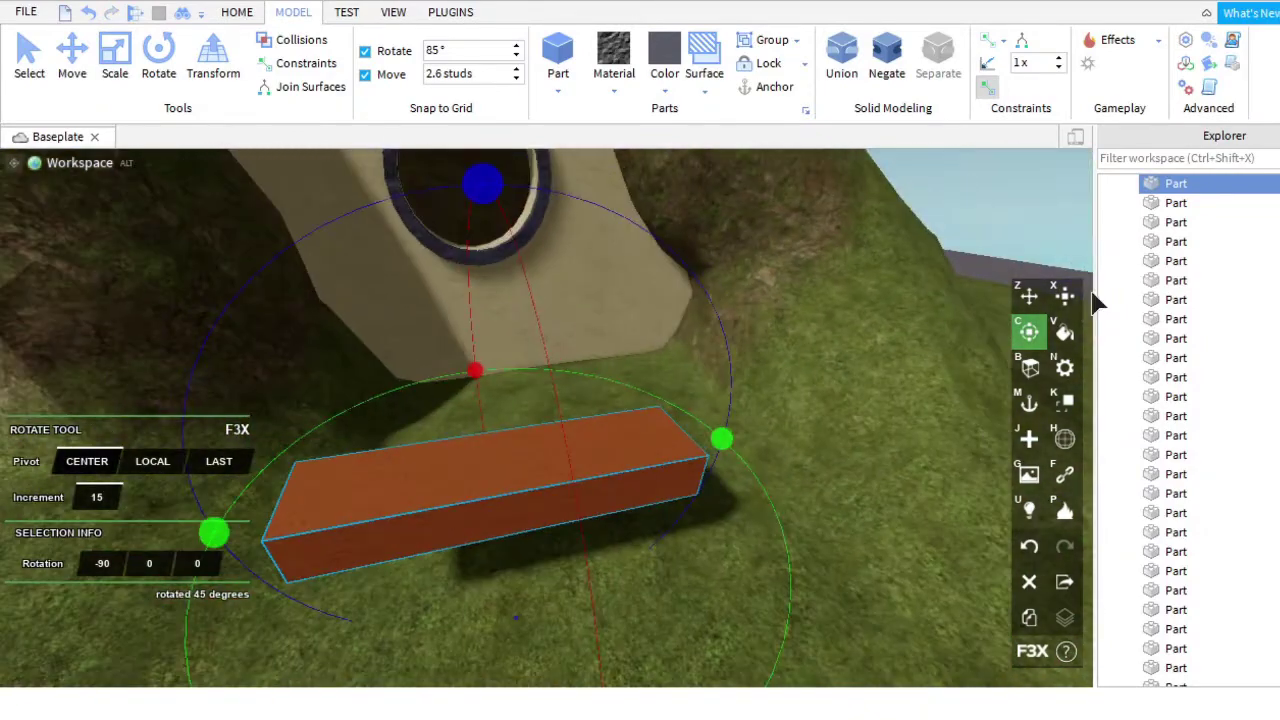
Shrink the orange block to a thin strip measuring 4.13 by 0.06 by 0.75 studs.
key(x)
drag(393, 614, 395, 476)
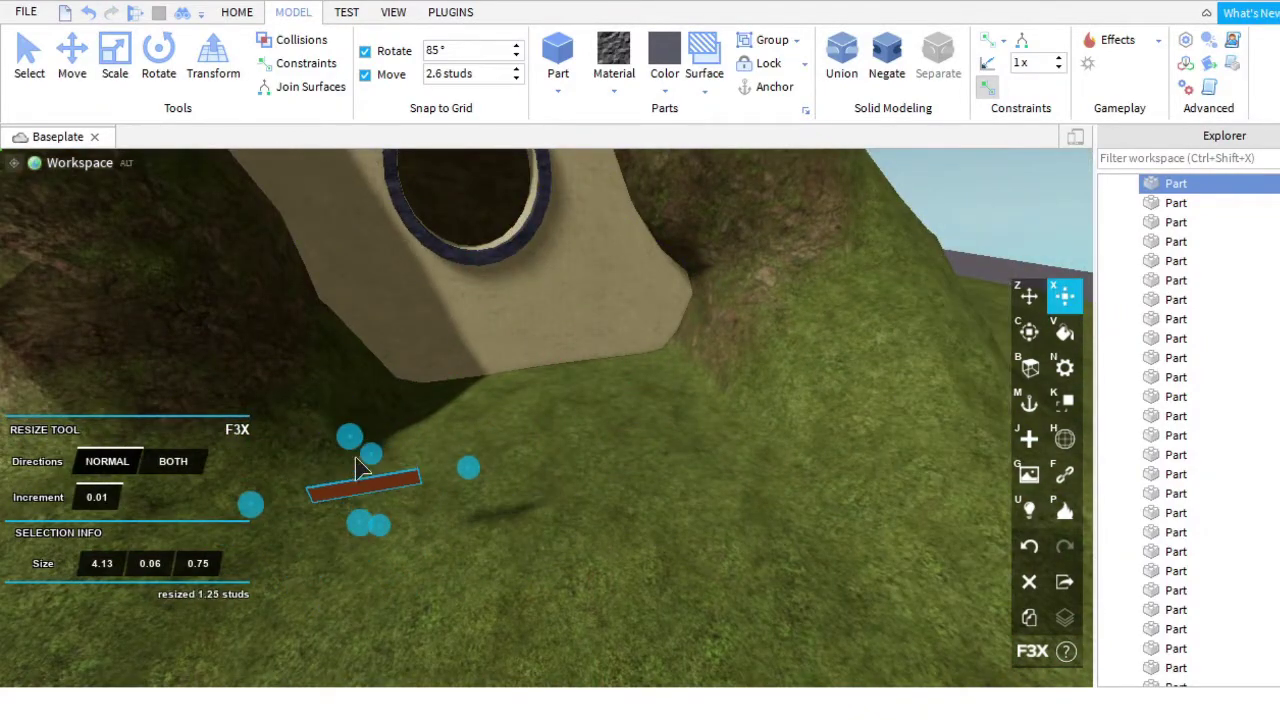
Move the orange strip from the grass up into the round window opening, against the frame's left side.
key(z)
scroll(470, 480, up, 8)
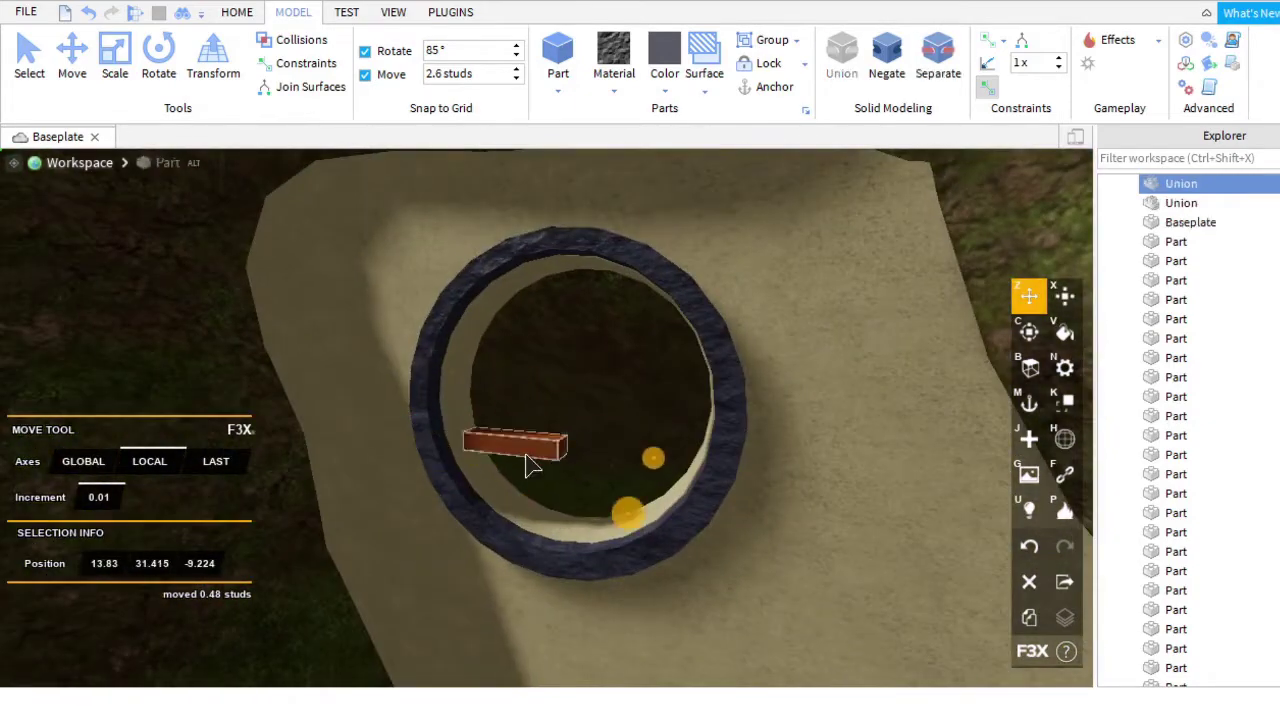
click(530, 465)
scroll(643, 371, up, 5)
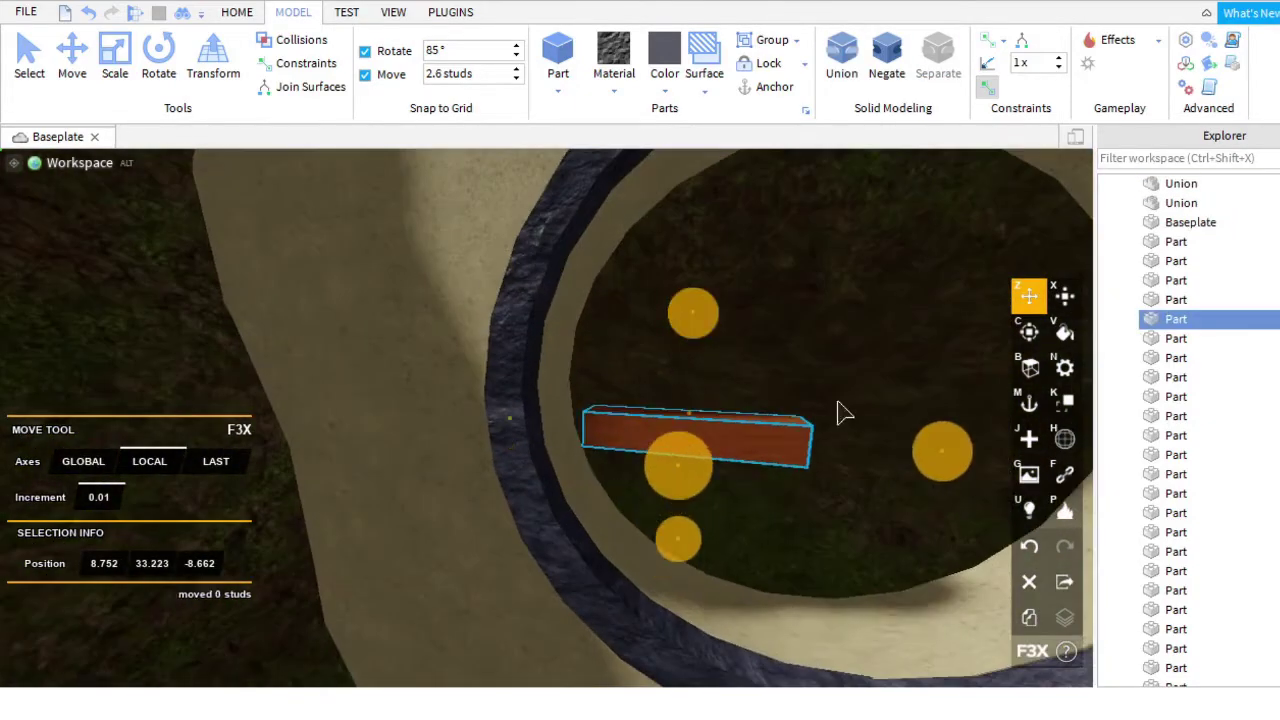
drag(843, 409, 865, 450)
right_drag(593, 487, 705, 350)
Resize the orange strip to a short bar measuring 2.89 by 0.59 by 0.94 studs.
key(x)
drag(703, 344, 695, 352)
right_drag(695, 352, 432, 380)
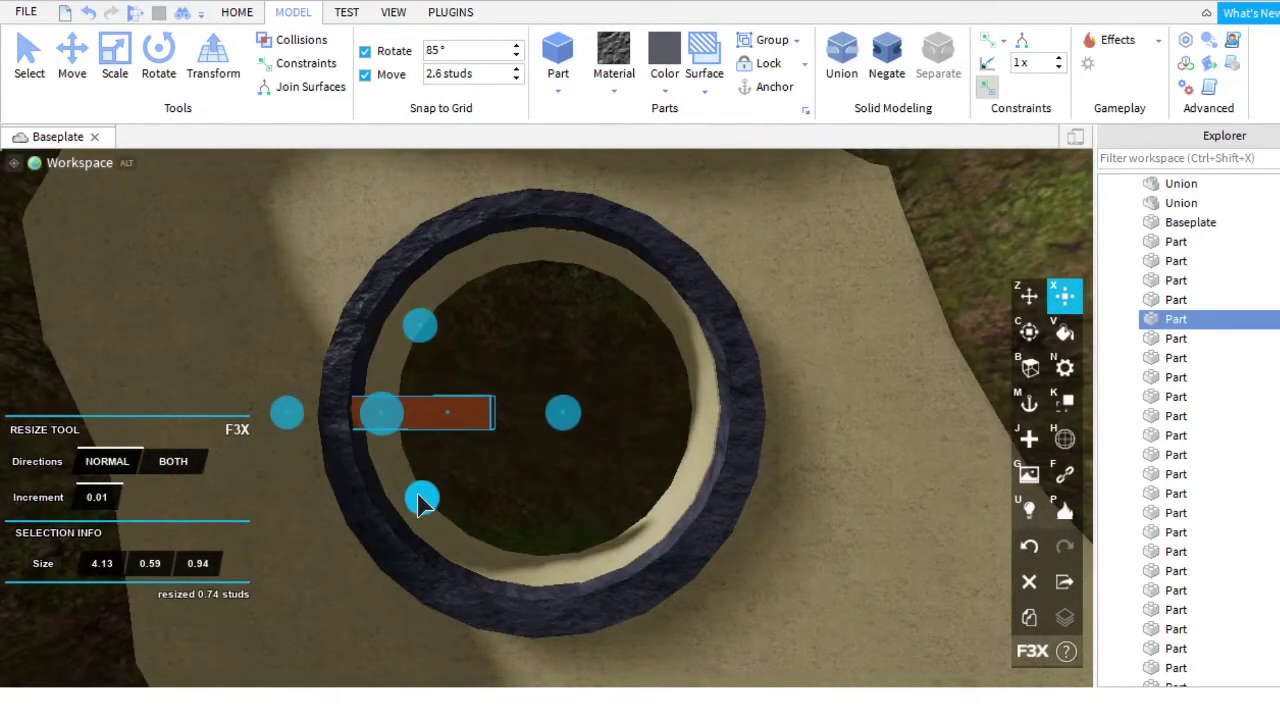
scroll(598, 440, down, 3)
drag(556, 425, 529, 429)
scroll(560, 446, up, 5)
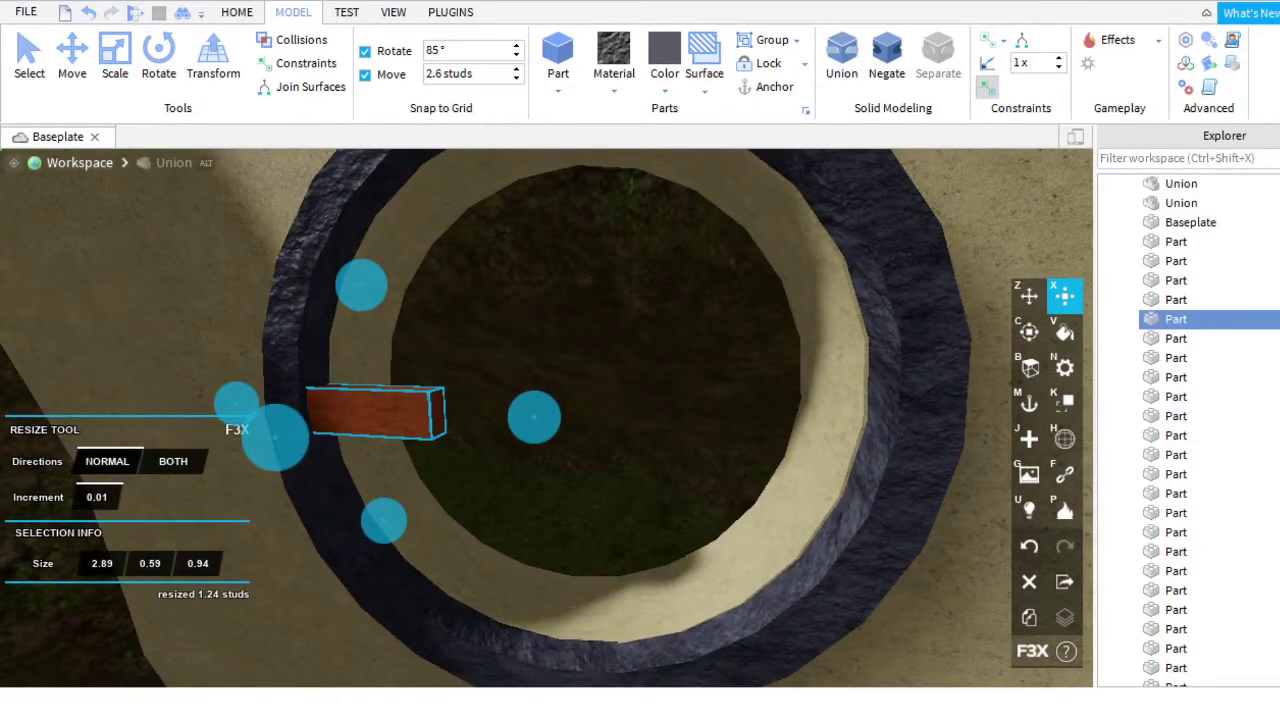
Align the bar with the left side of the frame and place a copy 7.85 studs across, on the right side.
right_drag(697, 558, 600, 470)
key(z)
key(shift+c)
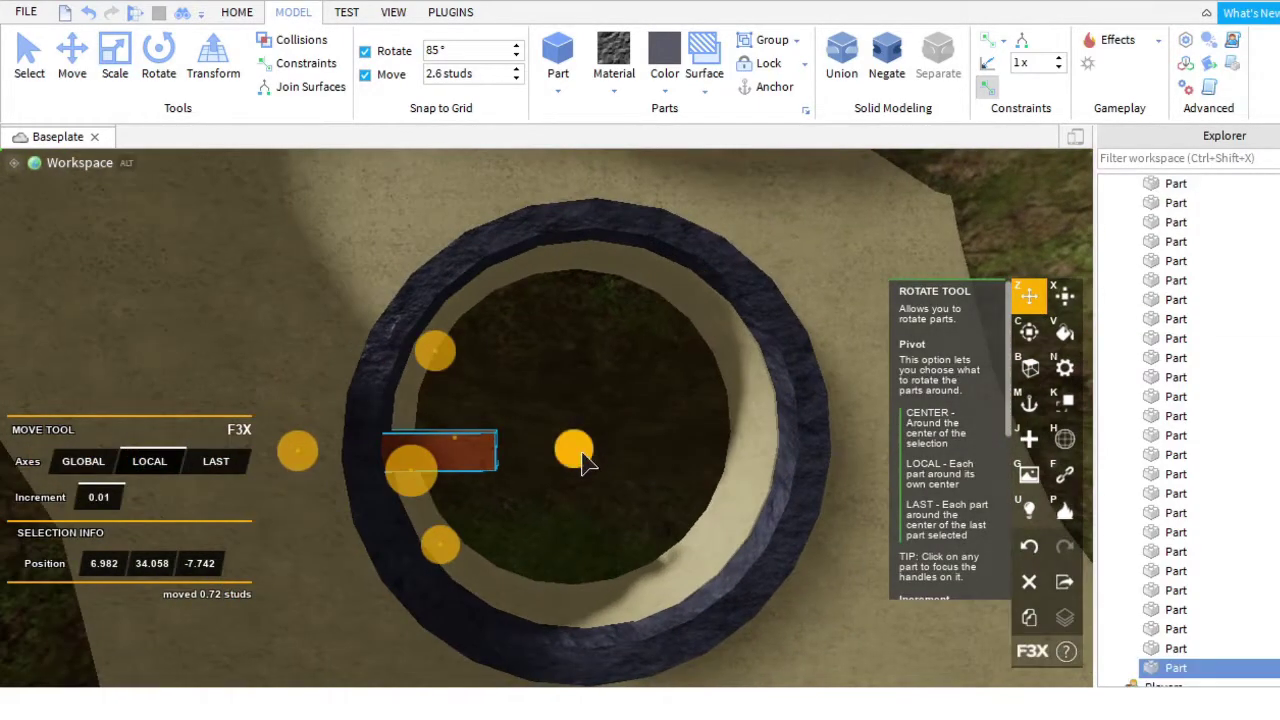
drag(578, 455, 867, 471)
scroll(749, 523, up, 5)
scroll(751, 523, down, 5)
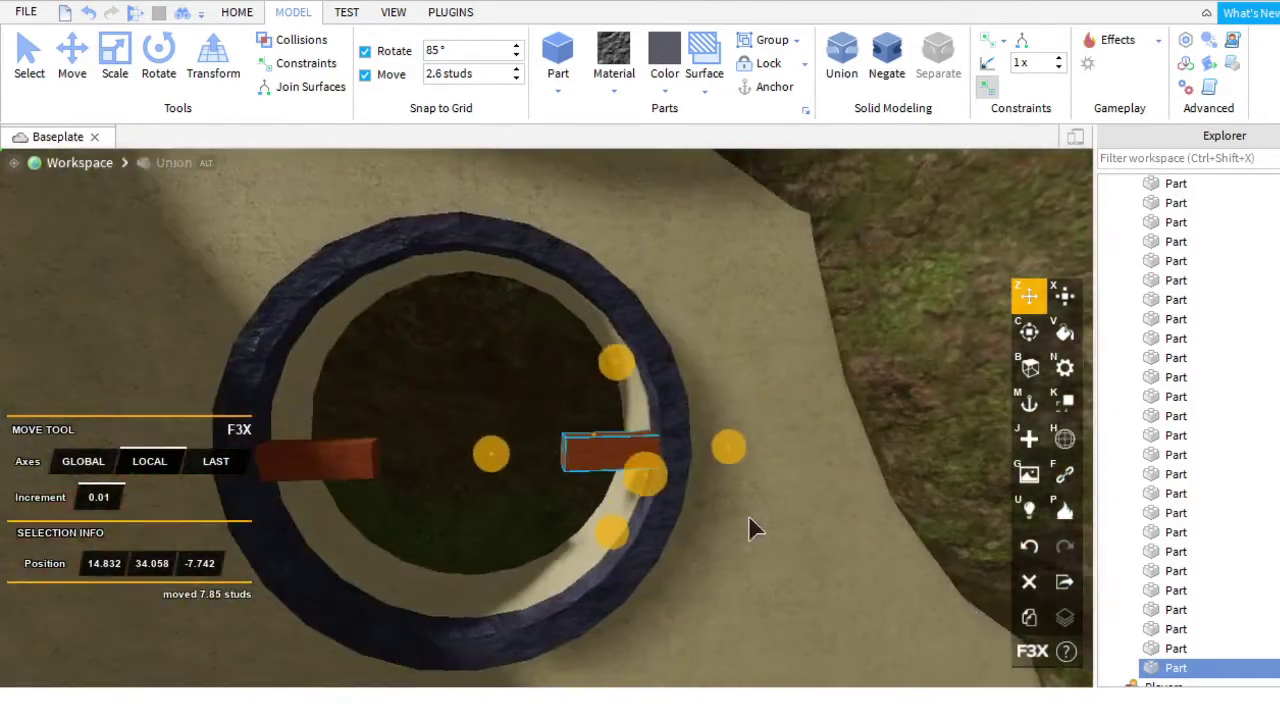
Duplicate the right bar, turn the copy upright and place it at the top of the round frame.
click(1029, 615)
drag(728, 447, 578, 437)
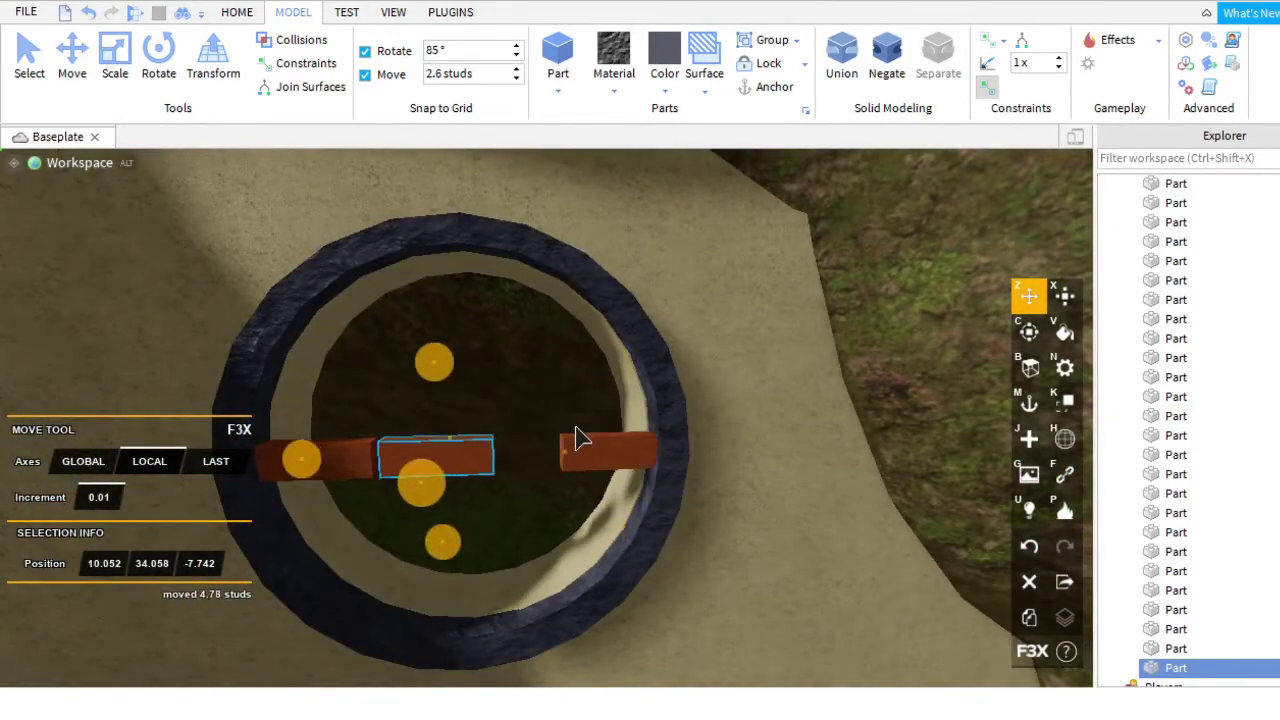
drag(474, 388, 465, 205)
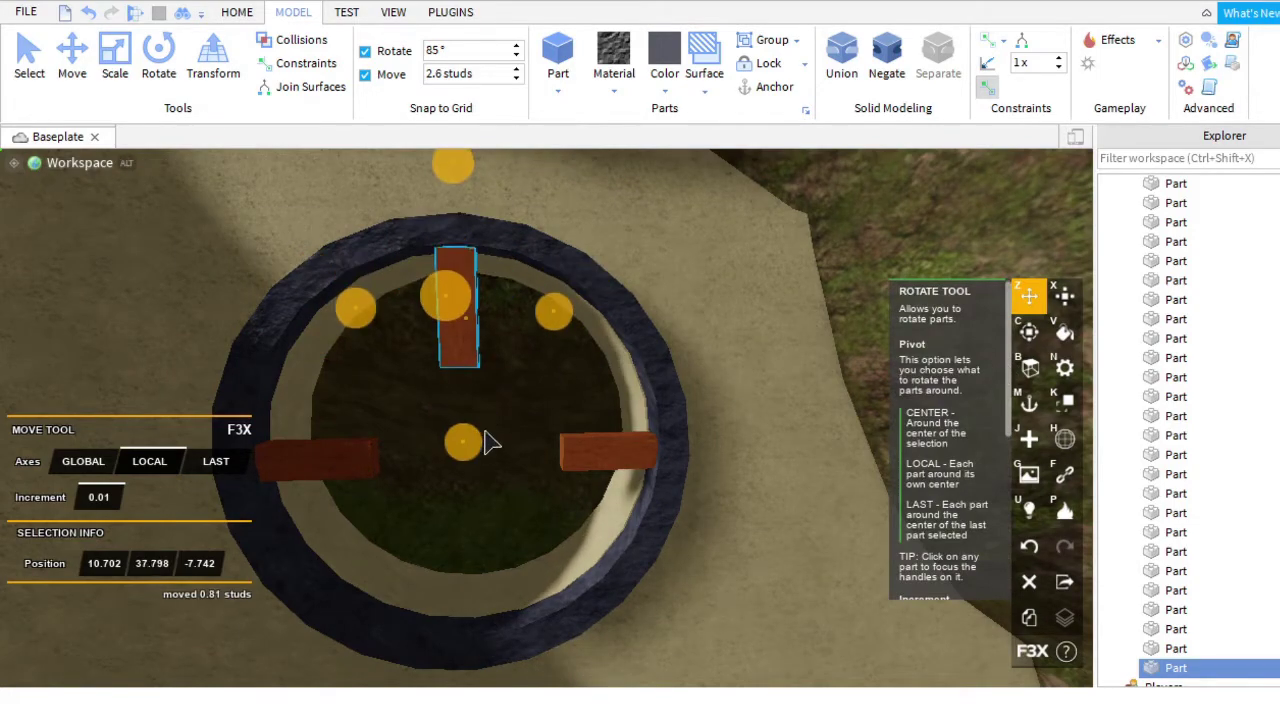
drag(490, 443, 523, 362)
Copy the upright bar about 8.07 studs down to the bottom of the round frame.
right_drag(545, 325, 742, 230)
scroll(755, 253, down, 5)
right_drag(694, 334, 537, 394)
drag(537, 394, 672, 622)
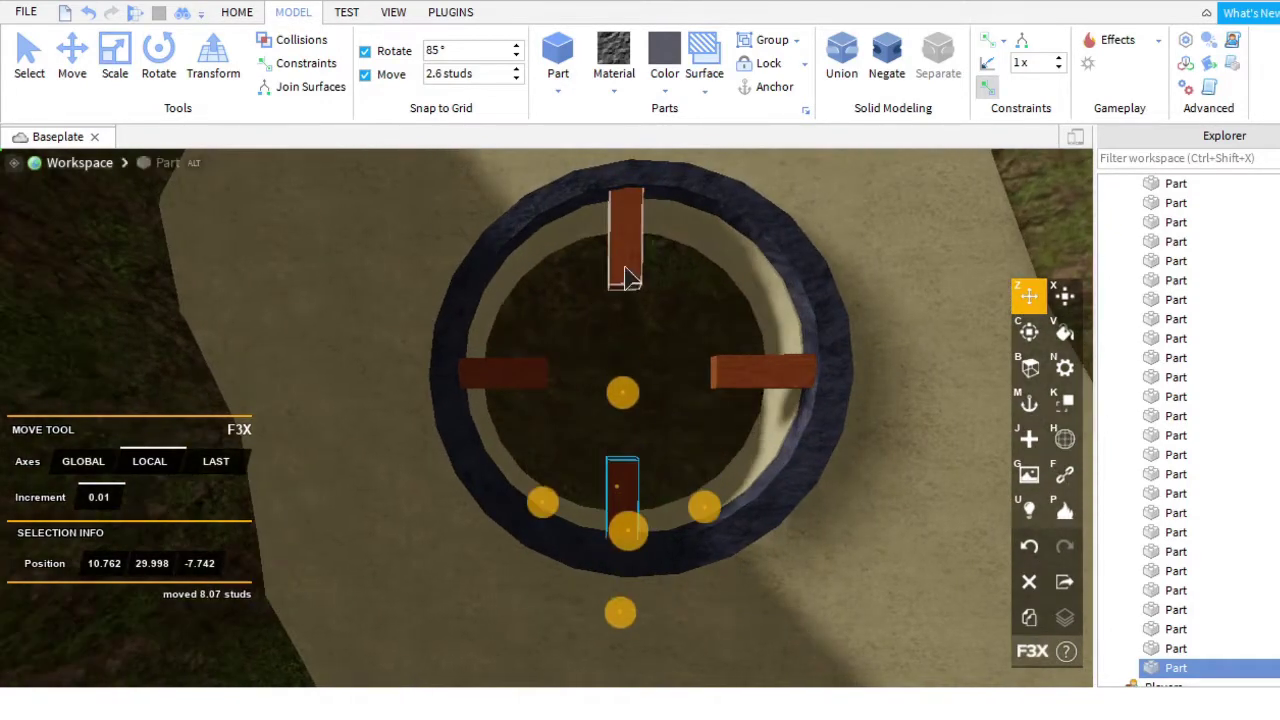
Shift the two upright bars sideways and adjust the top bar's height to meet the frame.
scroll(730, 250, up, 2)
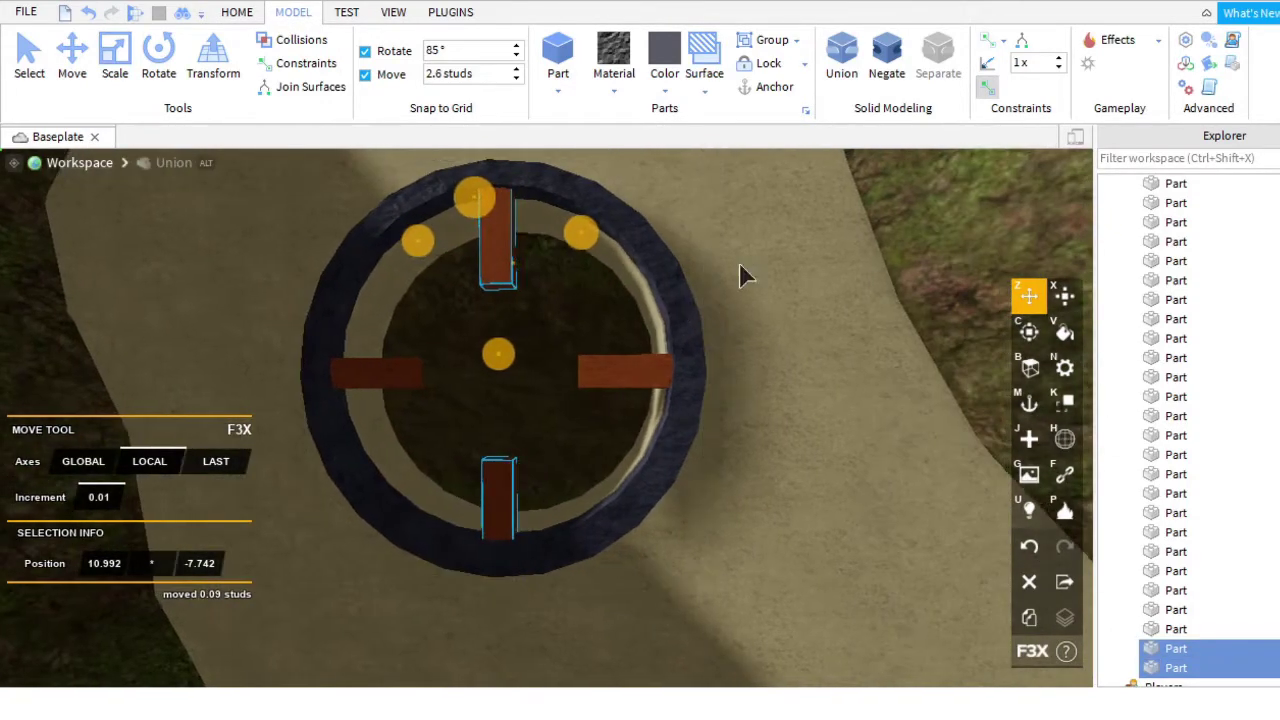
click(531, 517)
click(589, 423)
key(ctrl+z)
drag(590, 326, 638, 241)
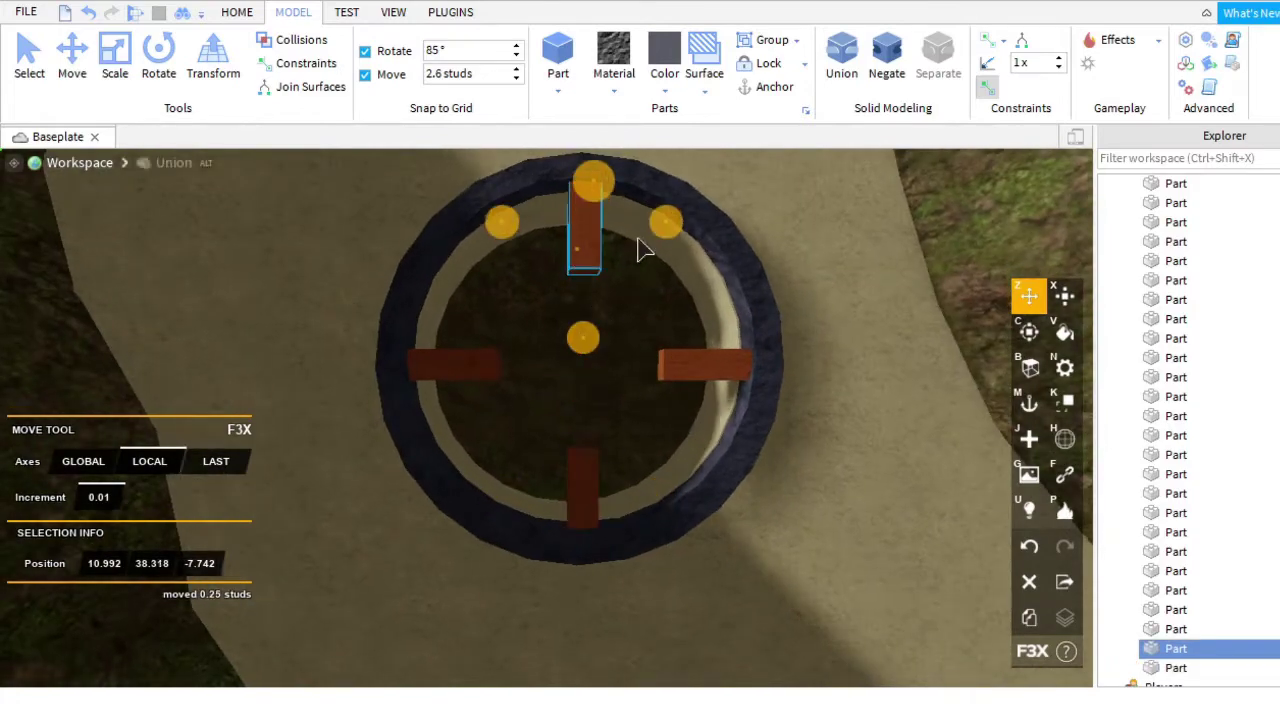
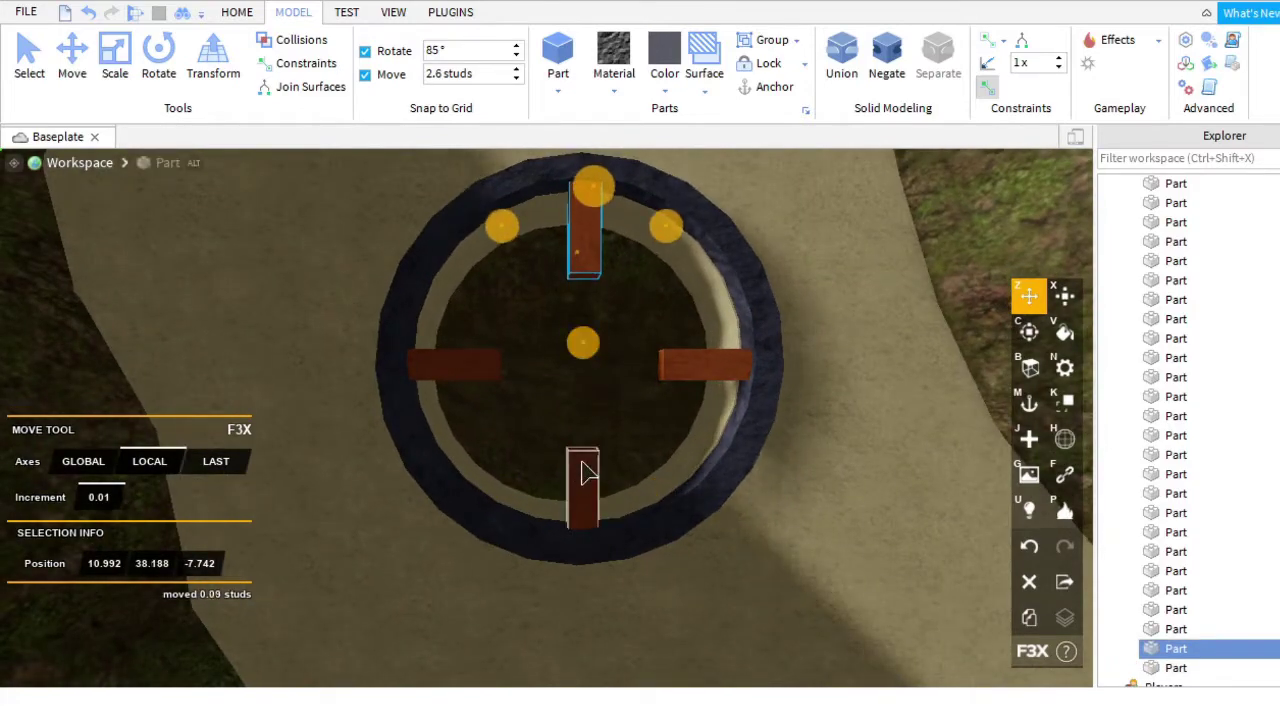
Select the top and bottom bars together and centre them horizontally between the two side bars.
scroll(648, 495, down, 3)
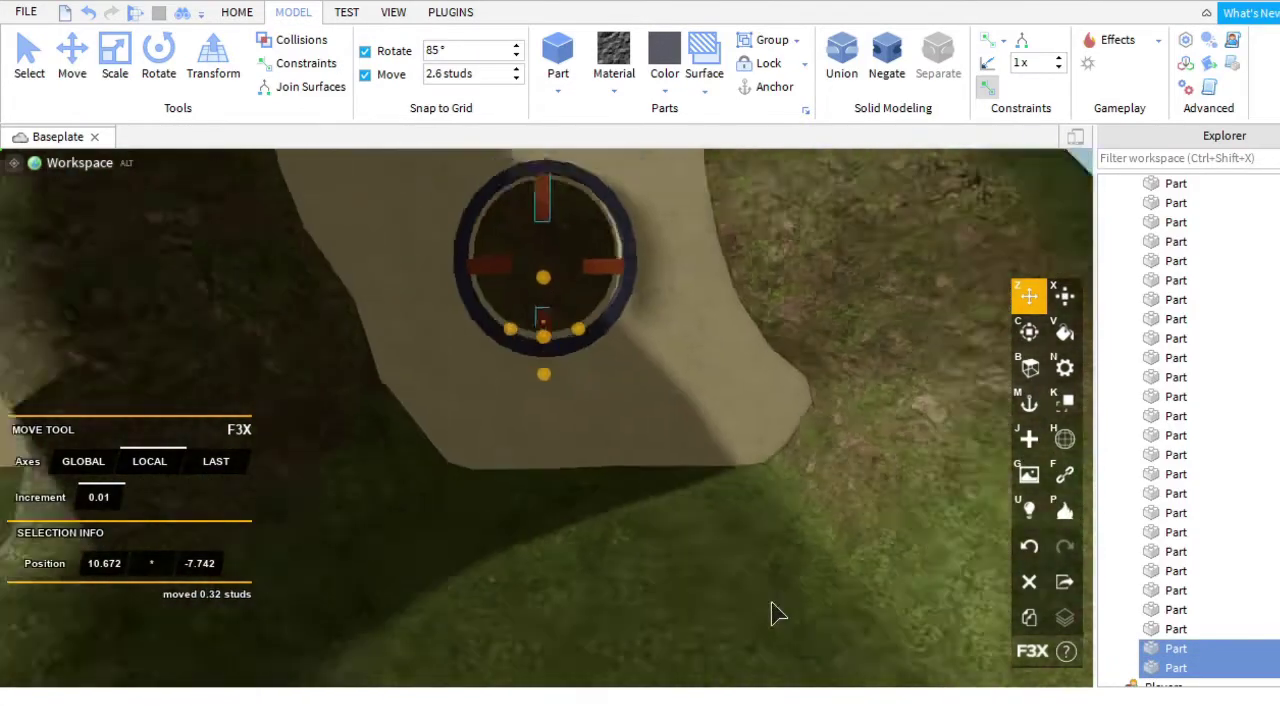
click(766, 463)
right_drag(766, 463, 766, 457)
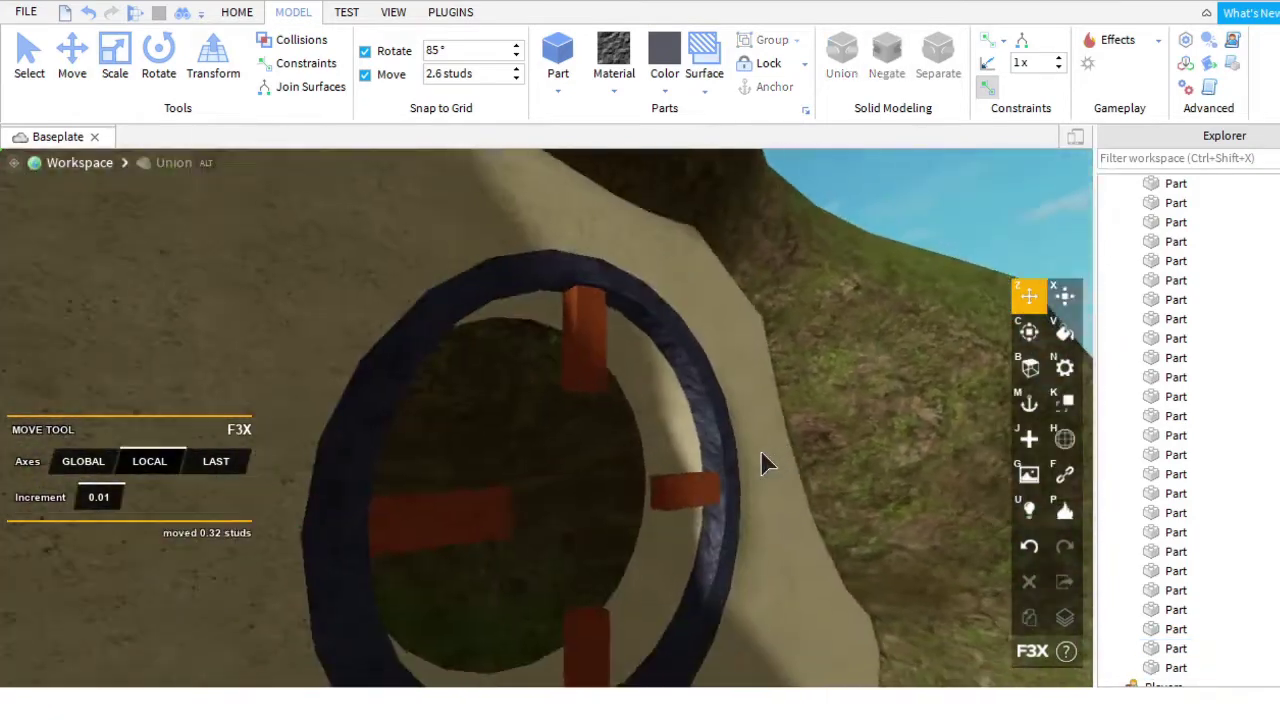
click(588, 455)
shift+click(585, 236)
scroll(605, 388, down, 3)
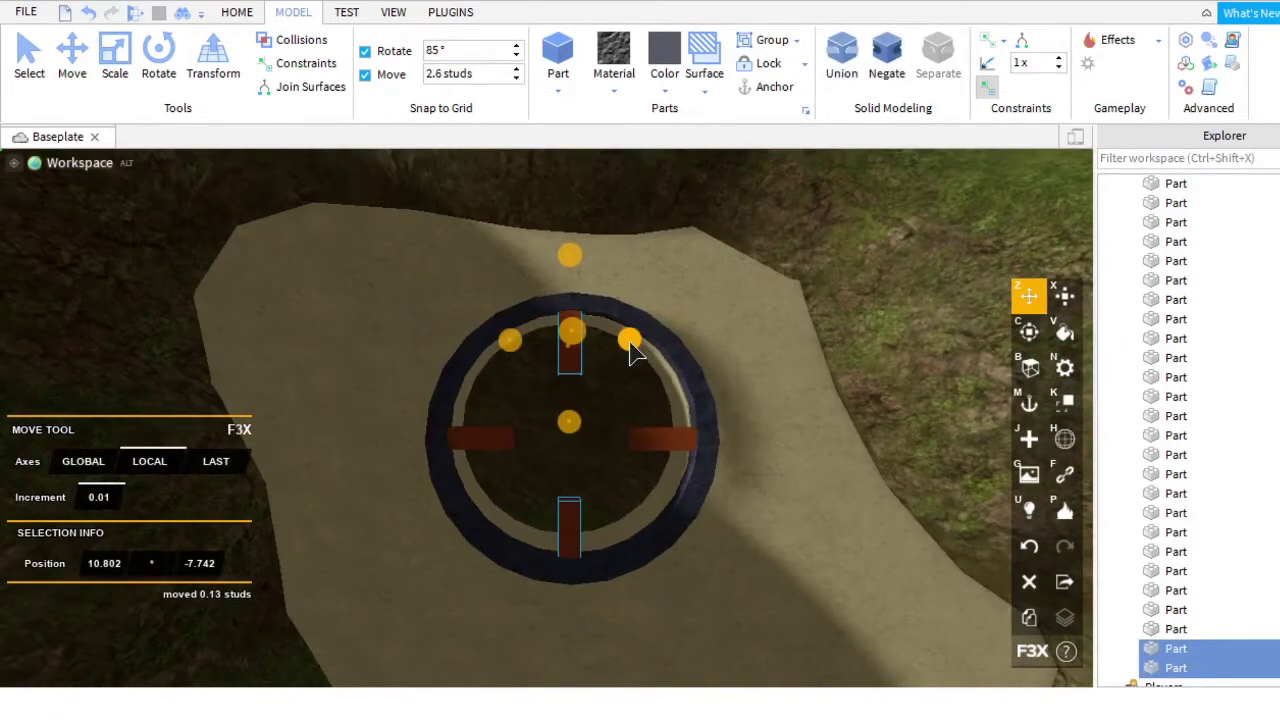
click(866, 357)
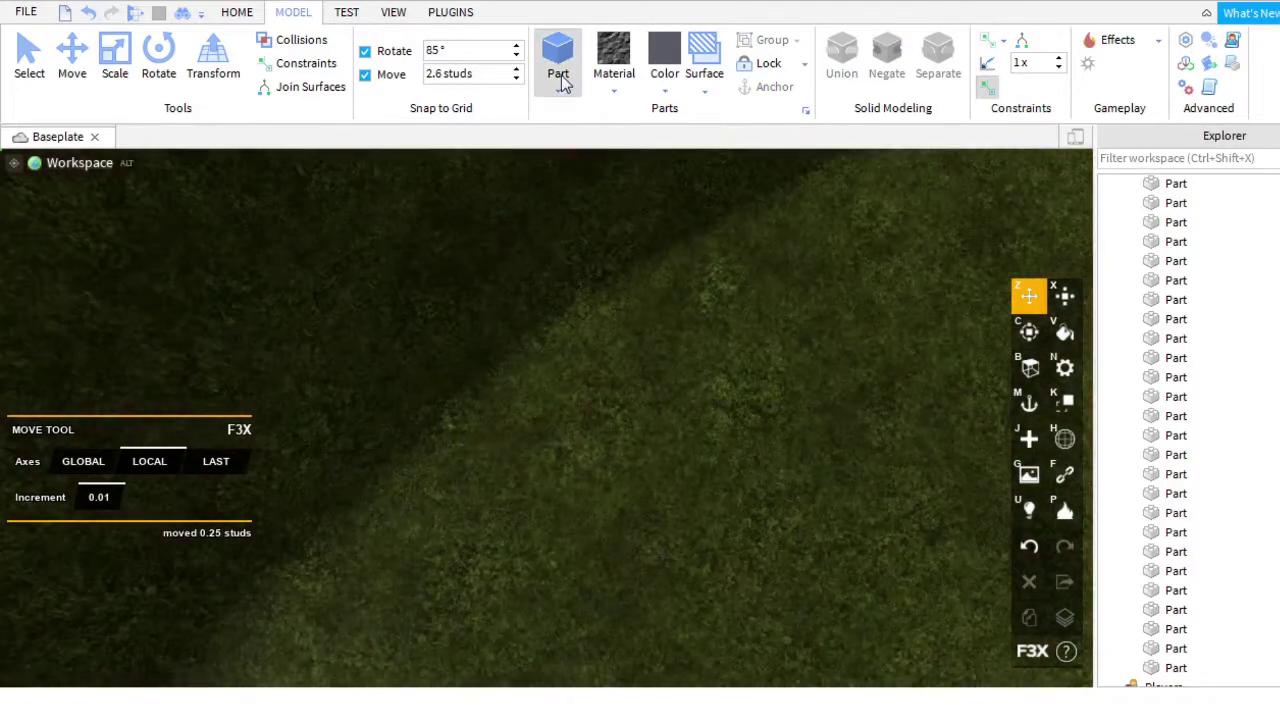
Insert a cylinder part on the grass and reshape it into a flat, wide disc.
key(x)
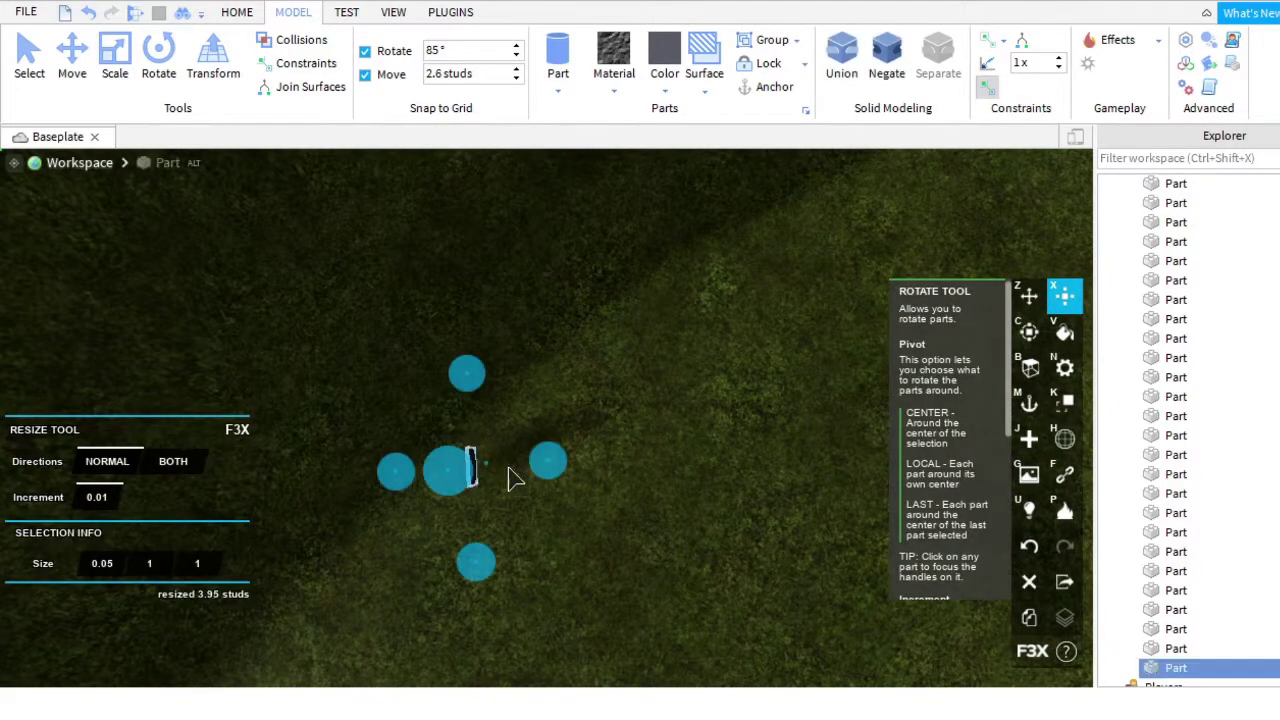
drag(546, 457, 583, 474)
drag(474, 366, 520, 266)
click(1150, 320)
Move the dark disc into the window between the four bars and resize it to 0.7 by 5.35 by 5.35 studs.
key(z)
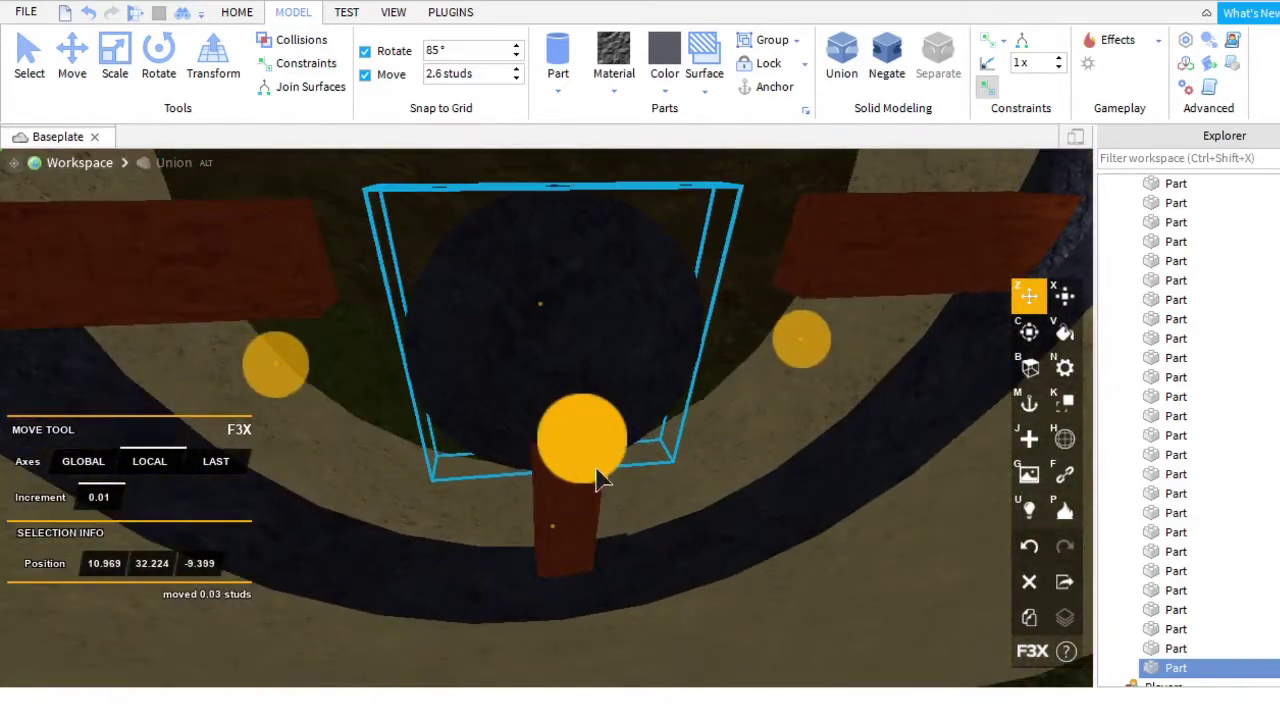
drag(597, 480, 580, 623)
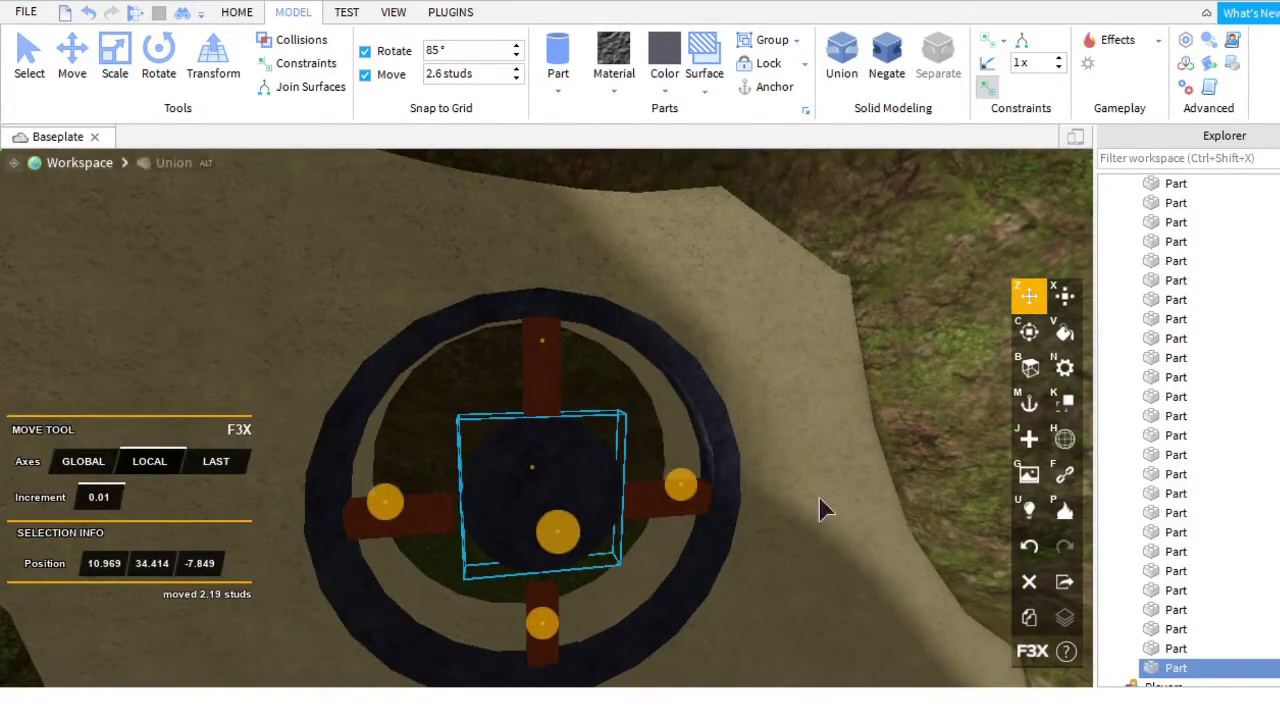
key(x)
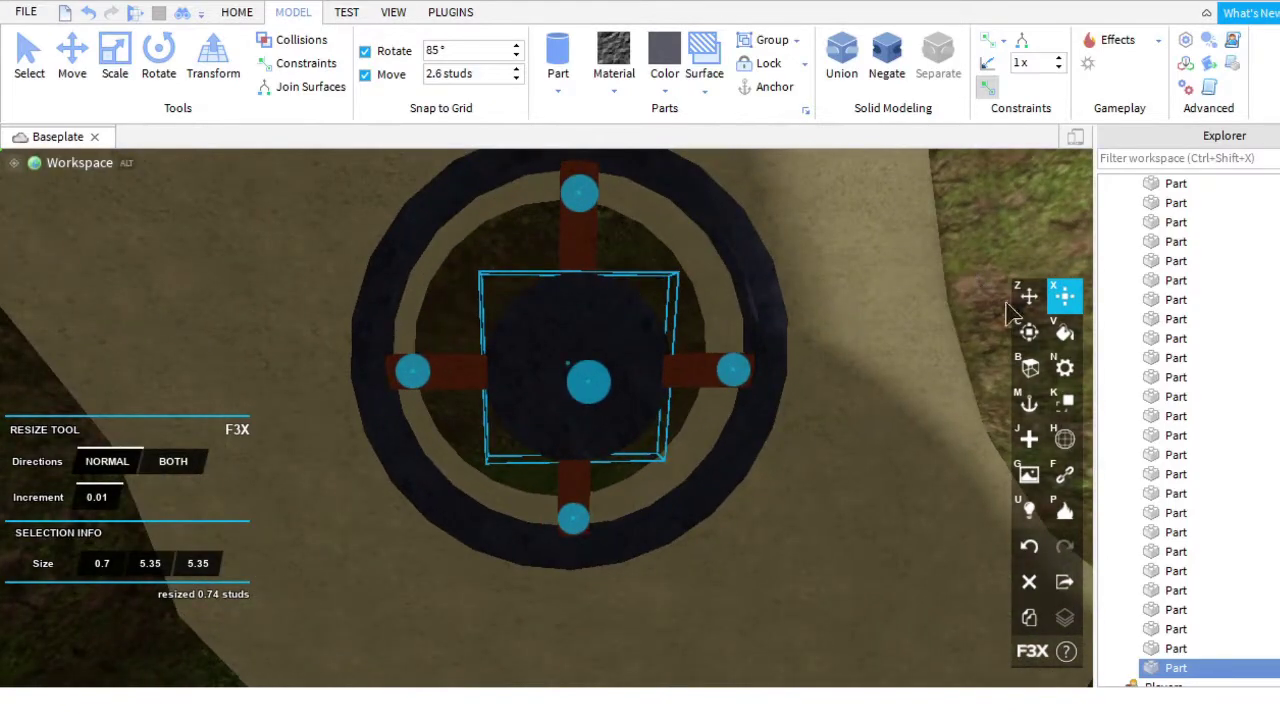
Fine-tune the disc's height and depth so it sits centred among the bars at 10.969, 34.064, -7.739.
click(1029, 296)
drag(580, 195, 585, 225)
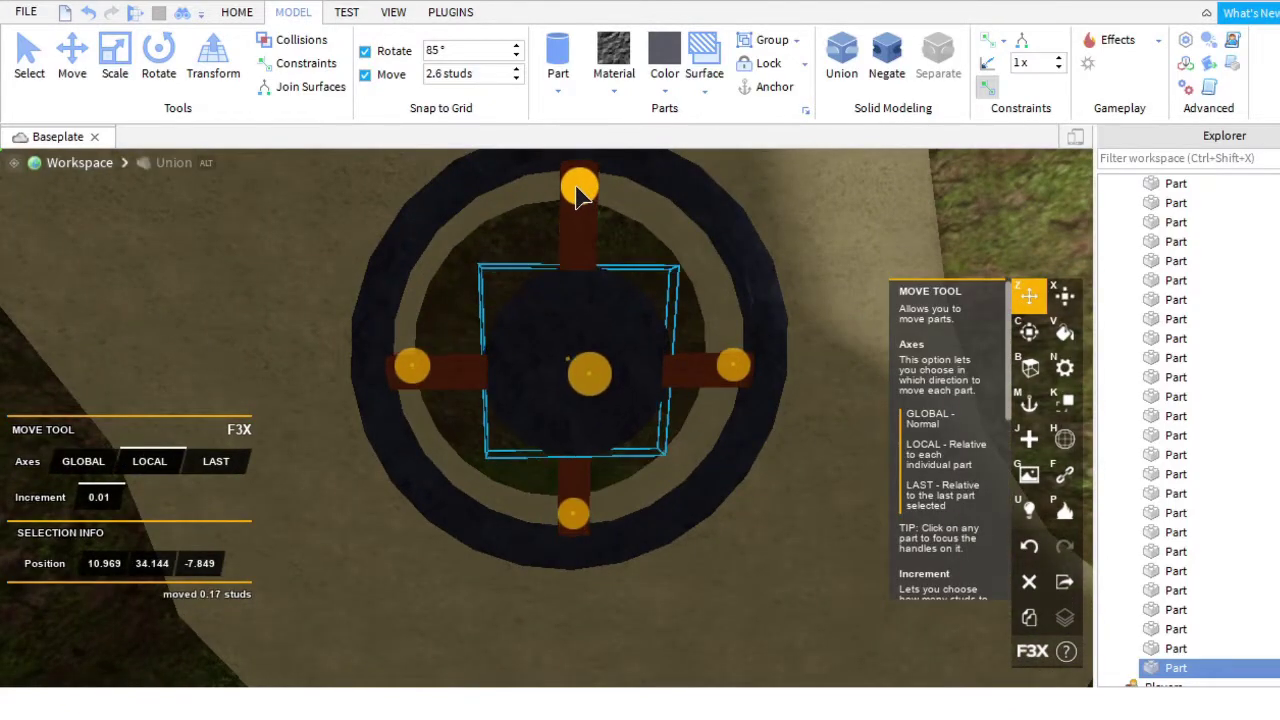
scroll(634, 329, up, 5)
right_drag(634, 329, 623, 240)
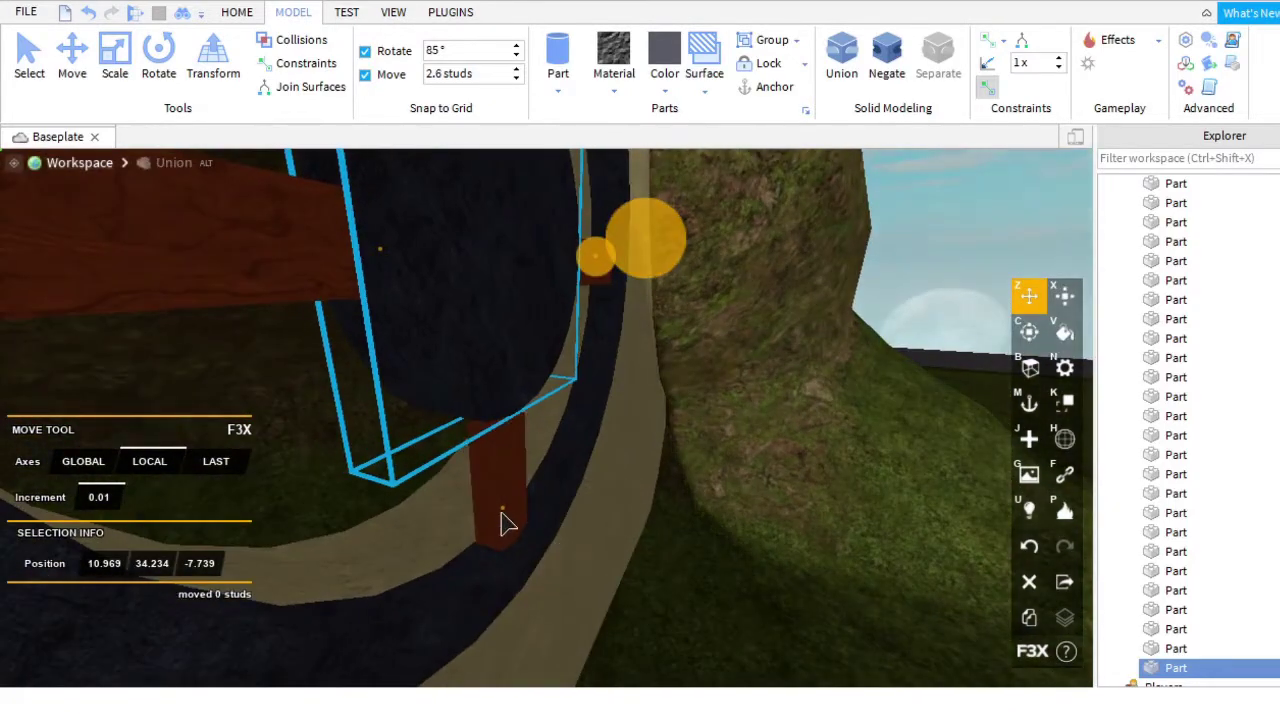
right_drag(507, 530, 835, 372)
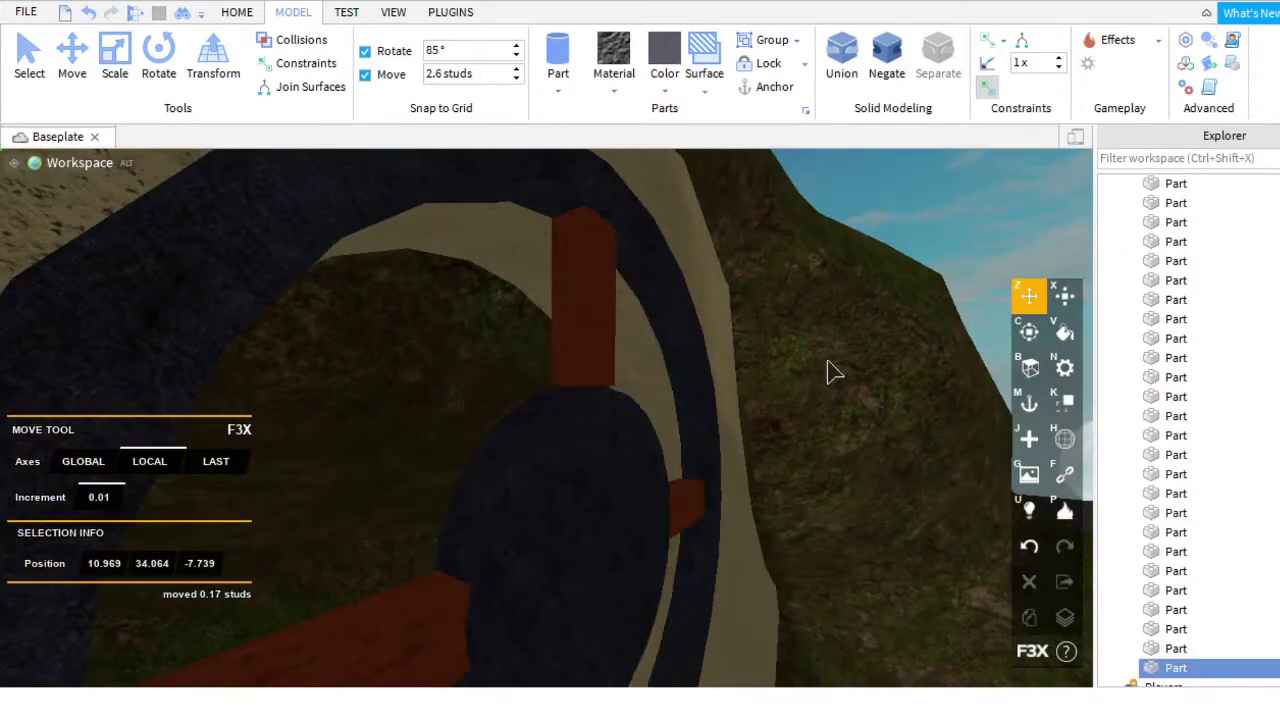
Shrink the central disc's diameter to 5.18 studs.
right_drag(593, 427, 457, 534)
key(x)
click(457, 534)
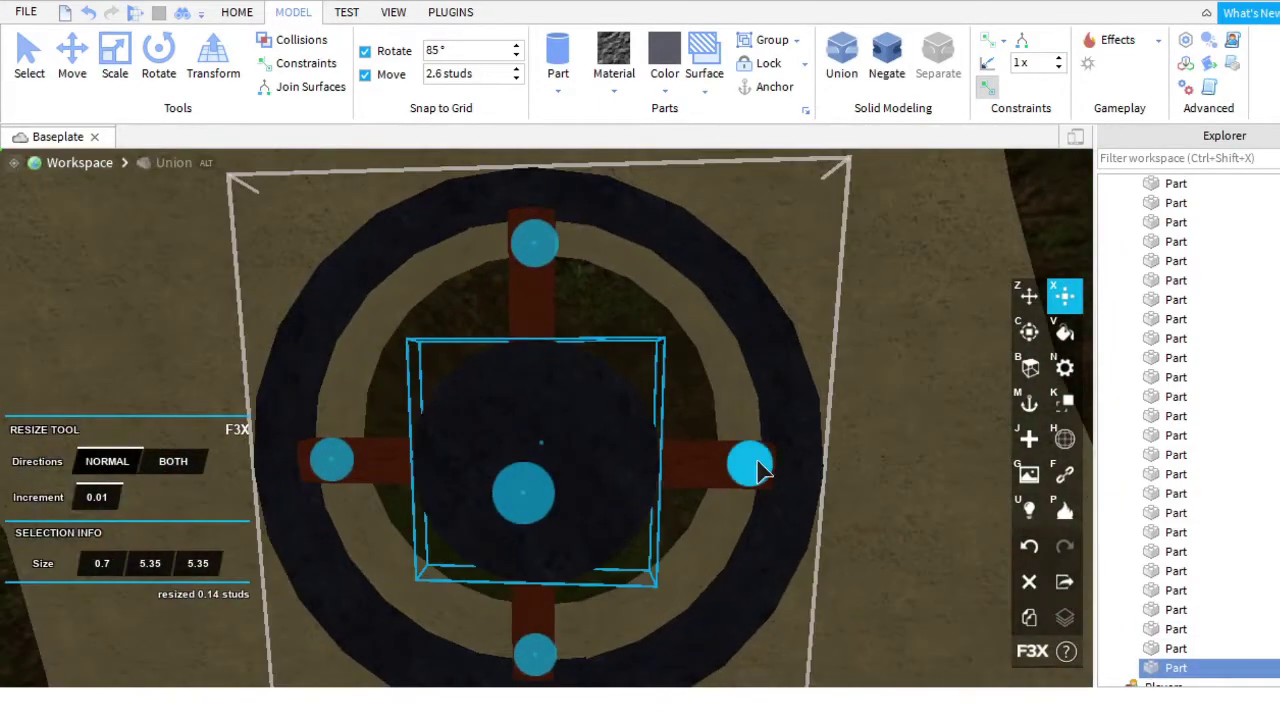
scroll(760, 540, down, 5)
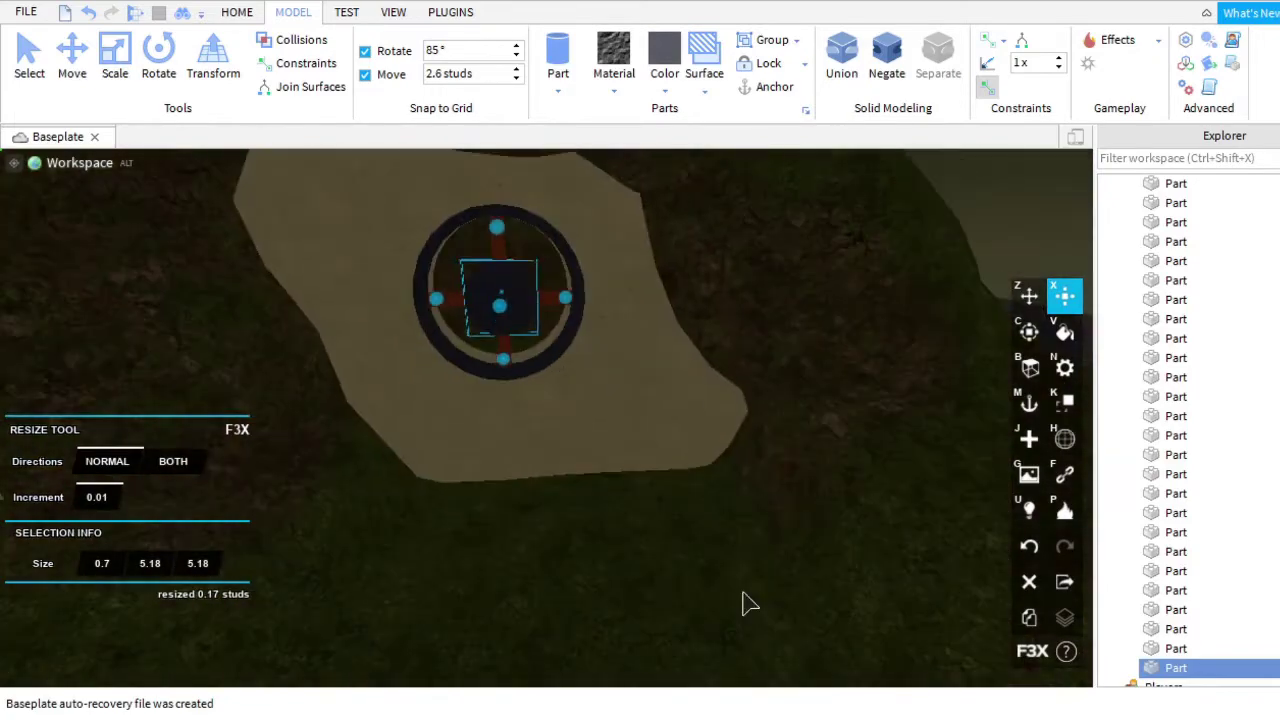
click(749, 600)
Compare the disc with the bar ends and refine its diameter to 5.09 studs.
scroll(700, 423, up, 8)
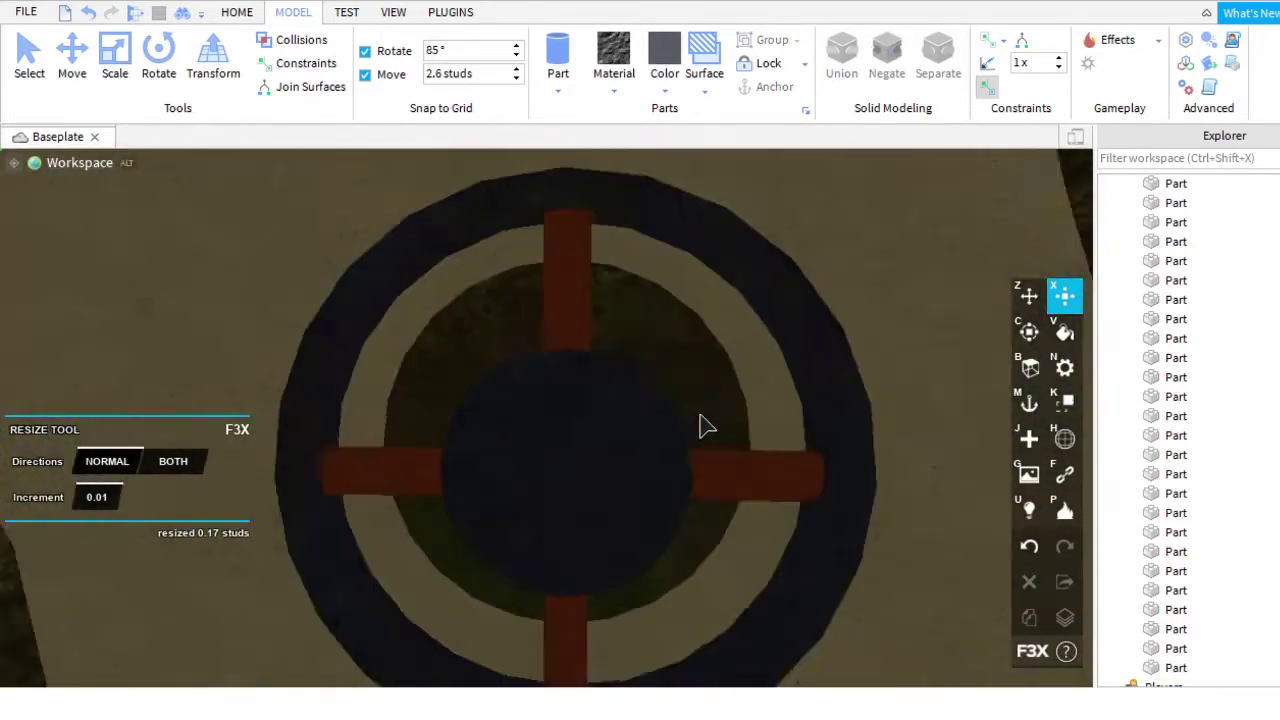
scroll(700, 427, down, 5)
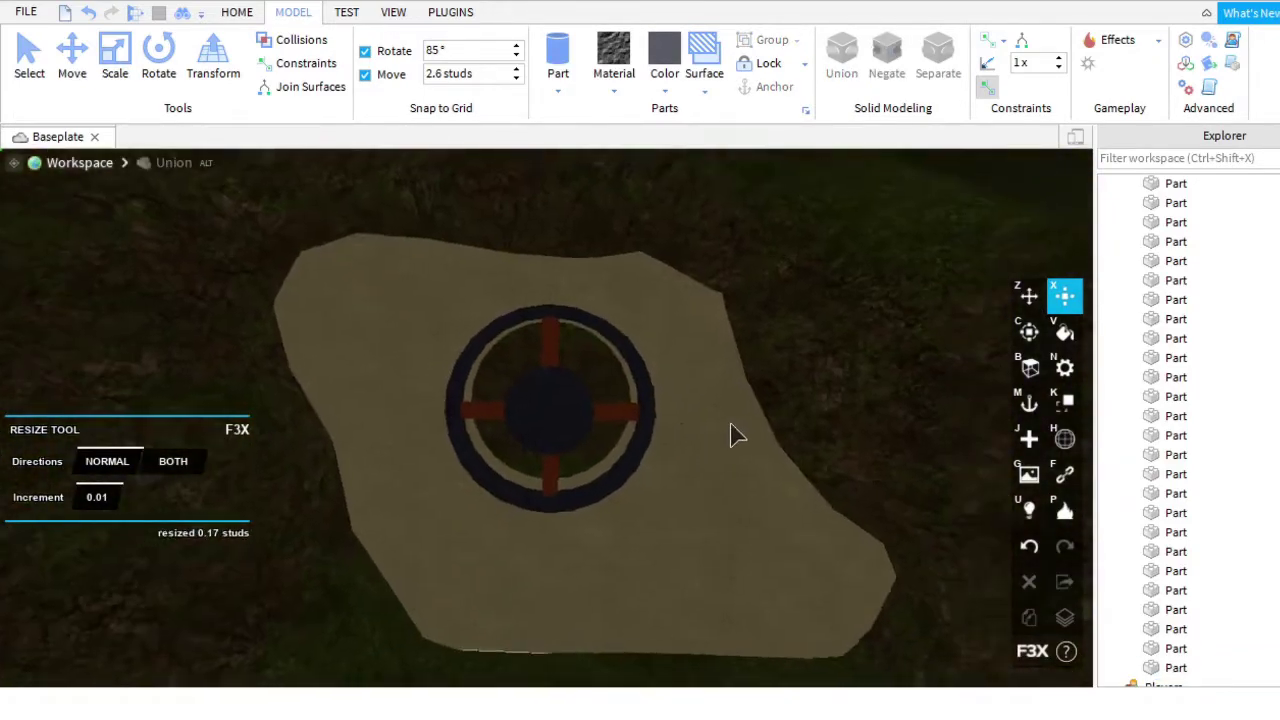
scroll(737, 434, up, 6)
click(543, 443)
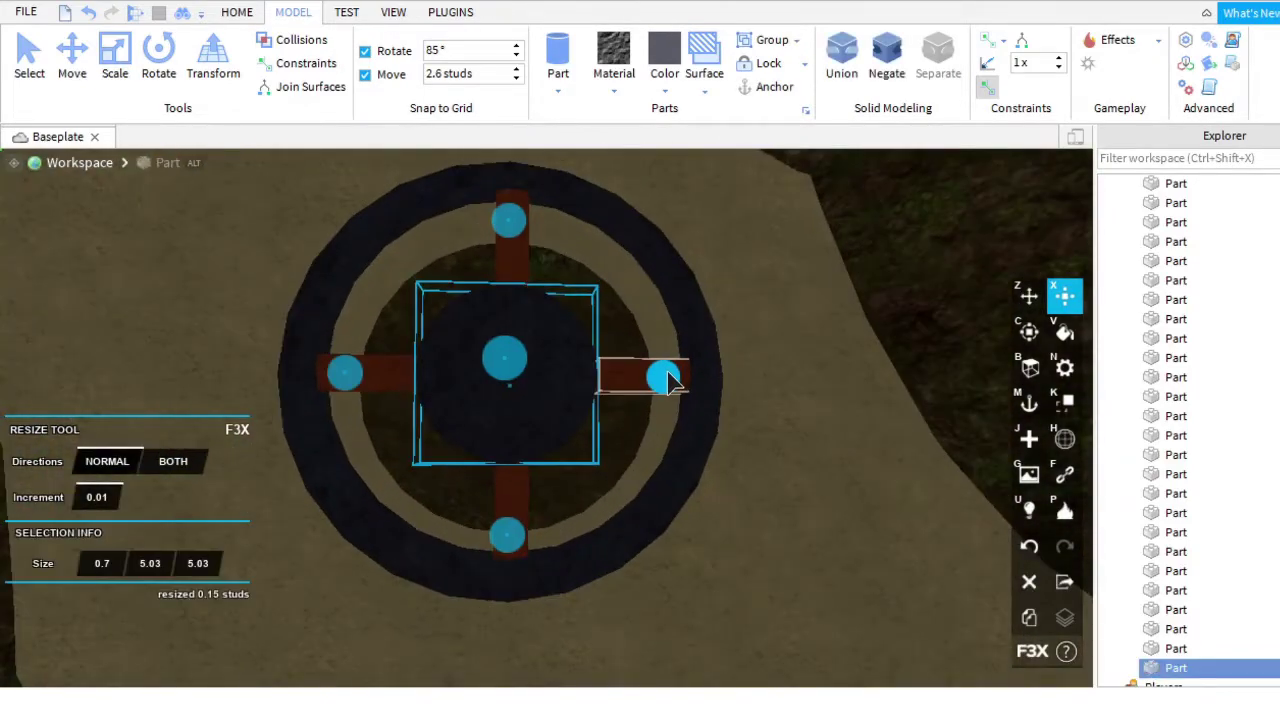
scroll(760, 330, down, 5)
click(629, 400)
key(ctrl+z)
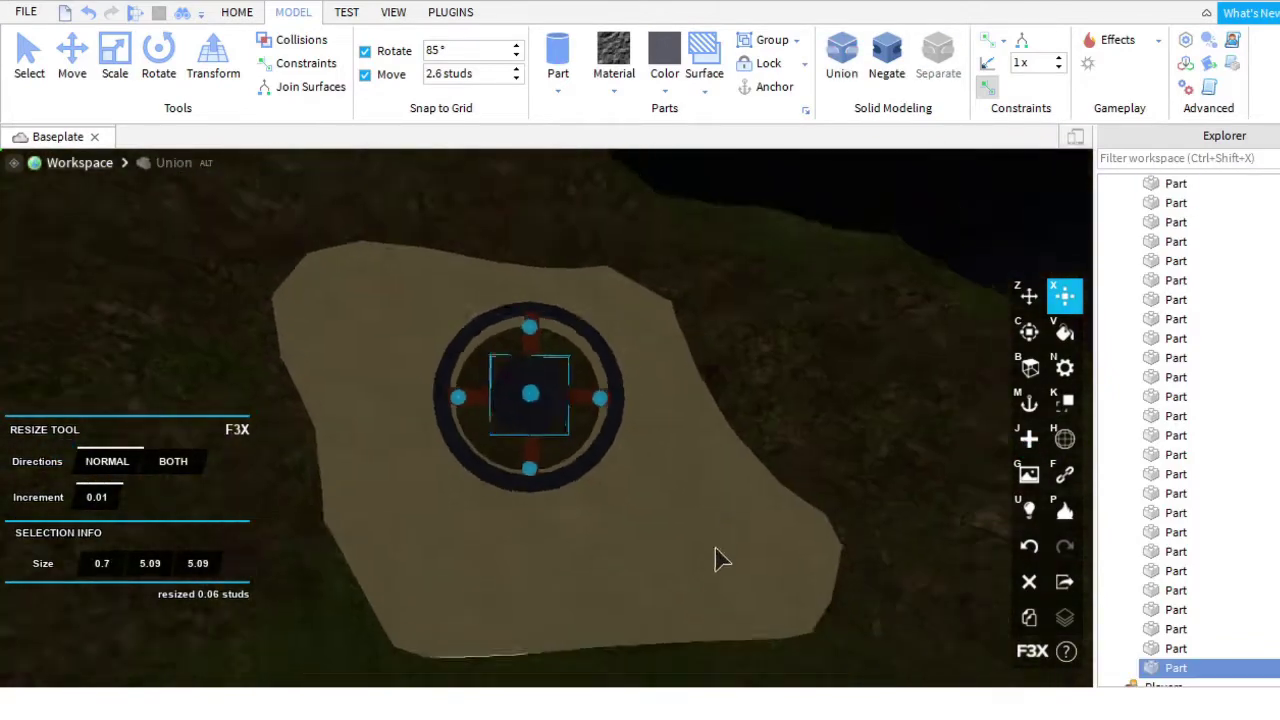
click(651, 471)
Reduce the thickness of the central disc to 0.61 studs.
scroll(651, 471, up, 6)
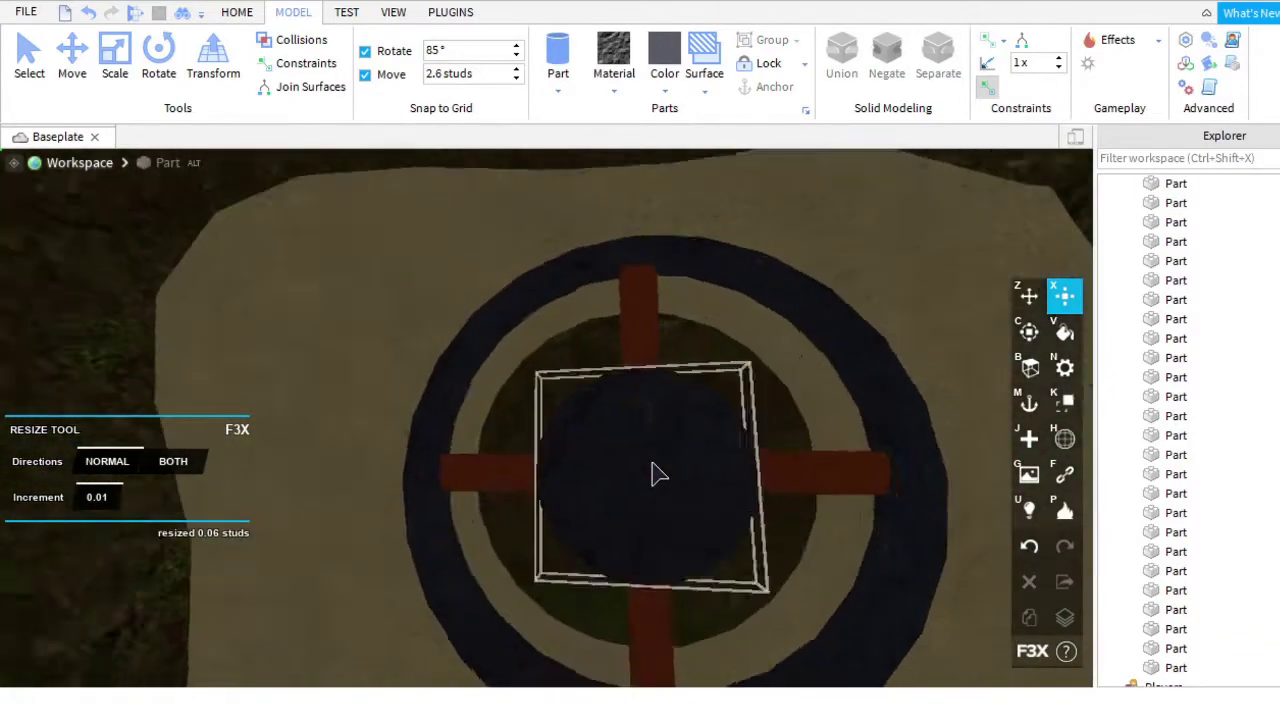
right_drag(655, 473, 511, 497)
click(511, 497)
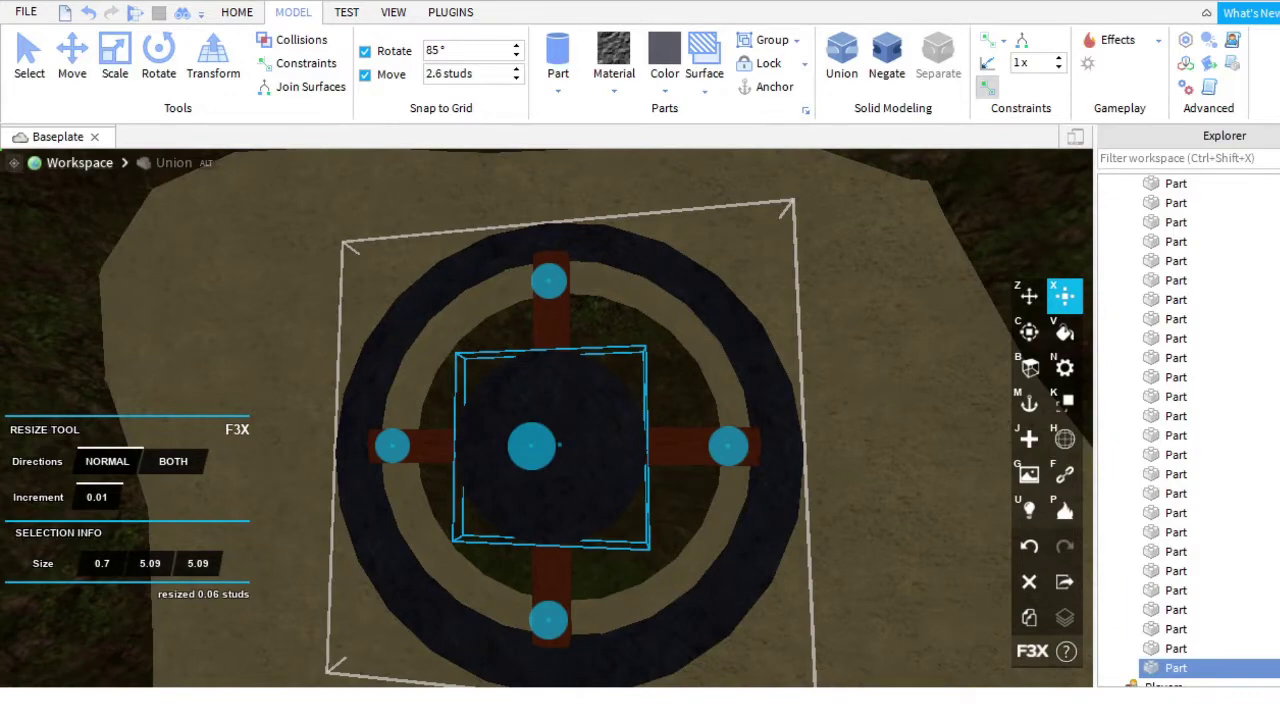
scroll(449, 394, up, 4)
right_drag(449, 394, 472, 393)
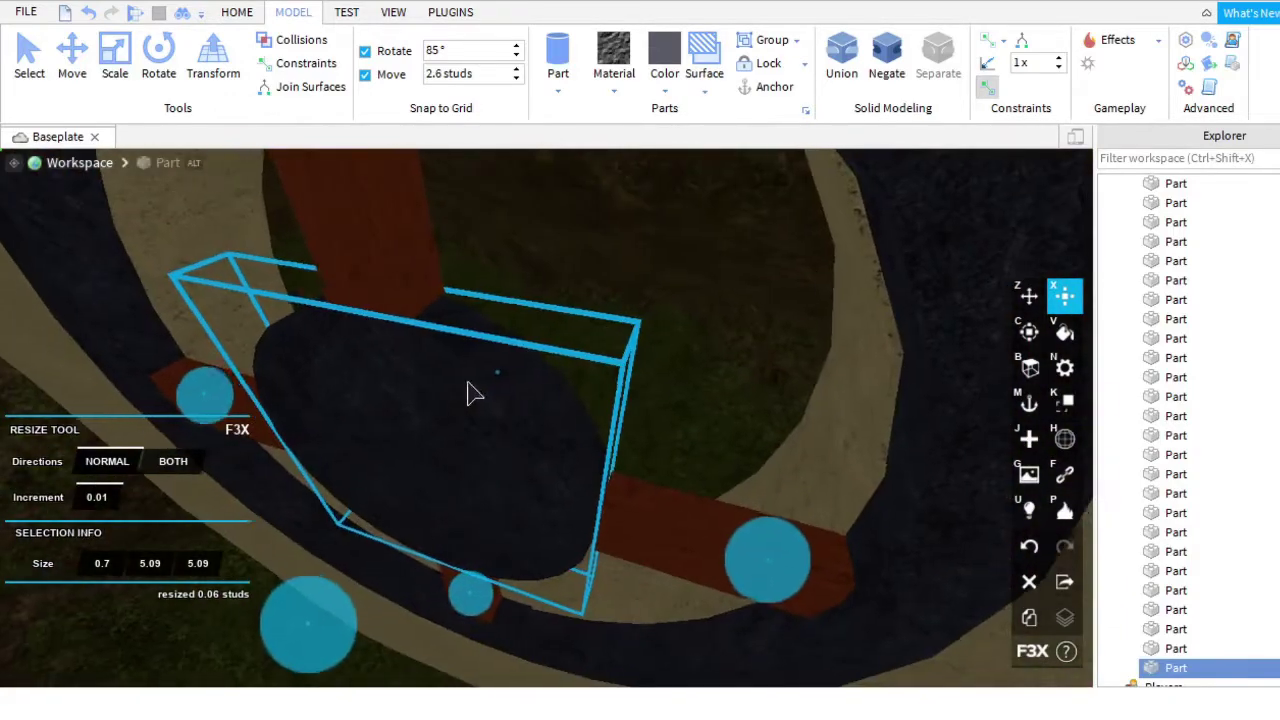
drag(343, 543, 331, 601)
click(663, 297)
right_drag(330, 601, 646, 314)
Check the disc's edge against the bars from the side and set its thickness to 0.66 studs.
scroll(600, 600, up, 3)
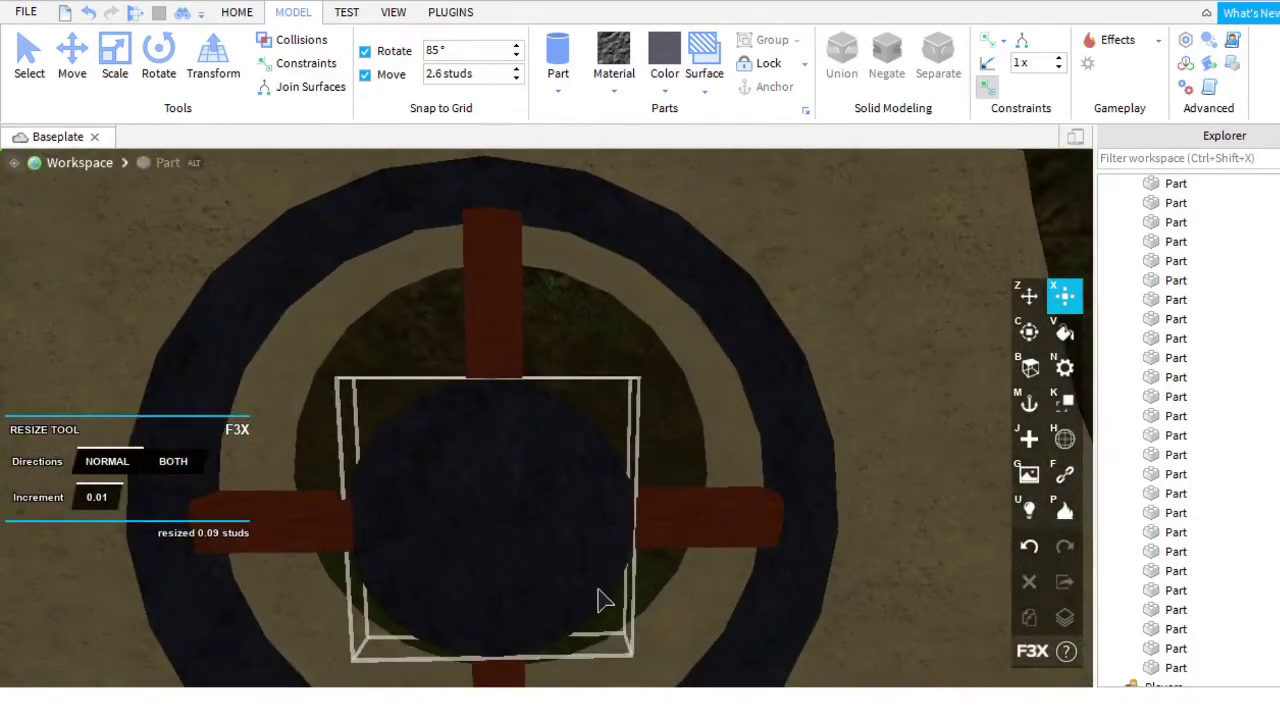
scroll(528, 530, down, 2)
click(528, 531)
scroll(686, 543, up, 3)
scroll(737, 374, up, 3)
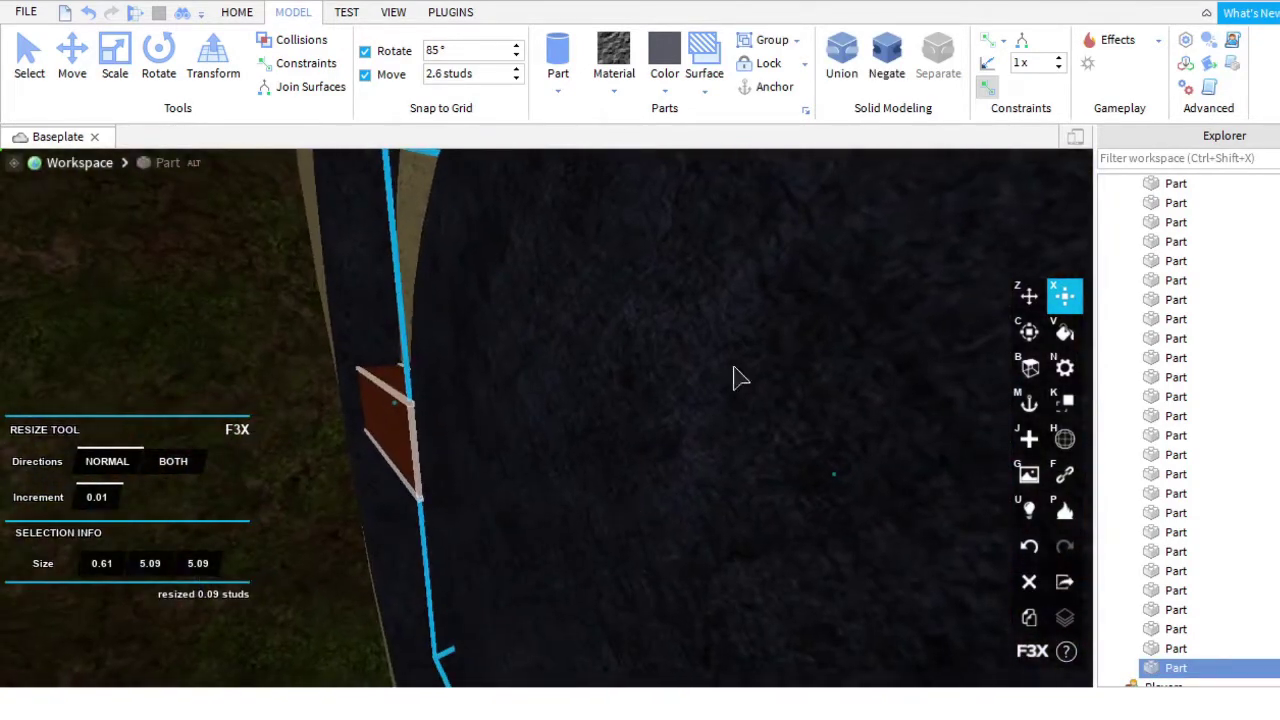
click(288, 376)
click(503, 383)
scroll(648, 522, down, 5)
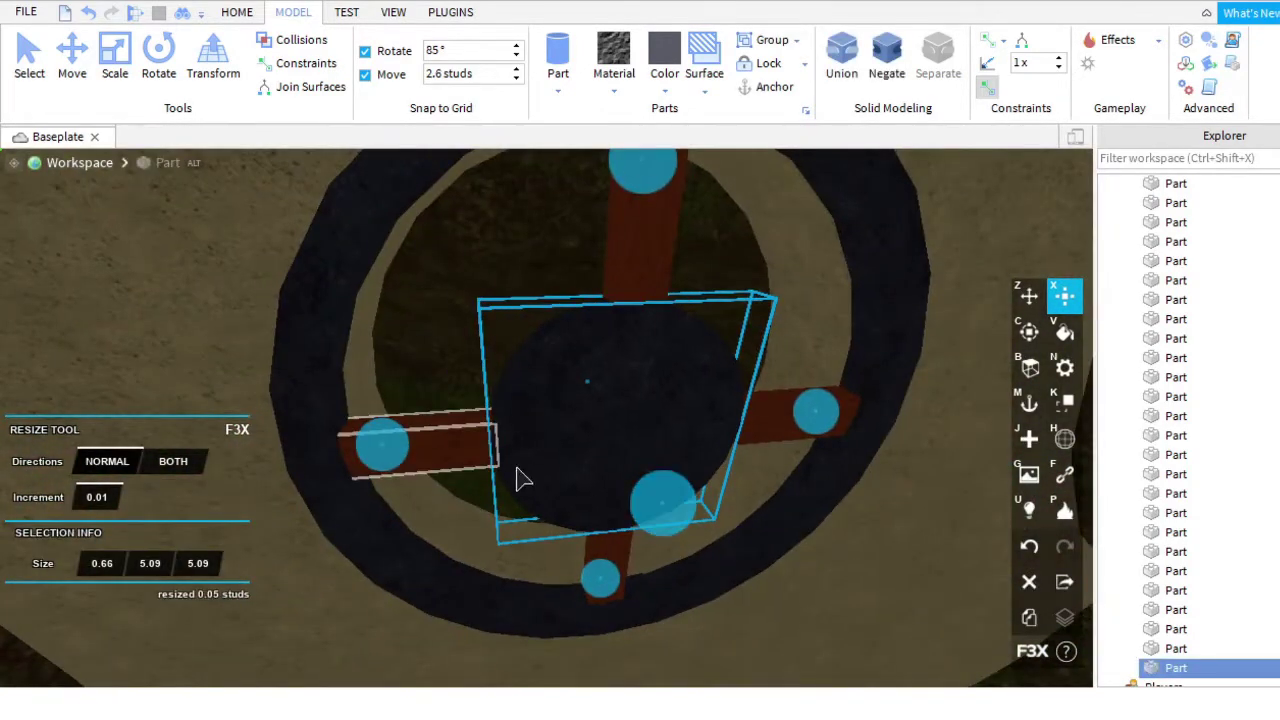
Compare the upper bar with the central disc and shrink the disc's diameter to 4.82 studs.
scroll(694, 351, up, 5)
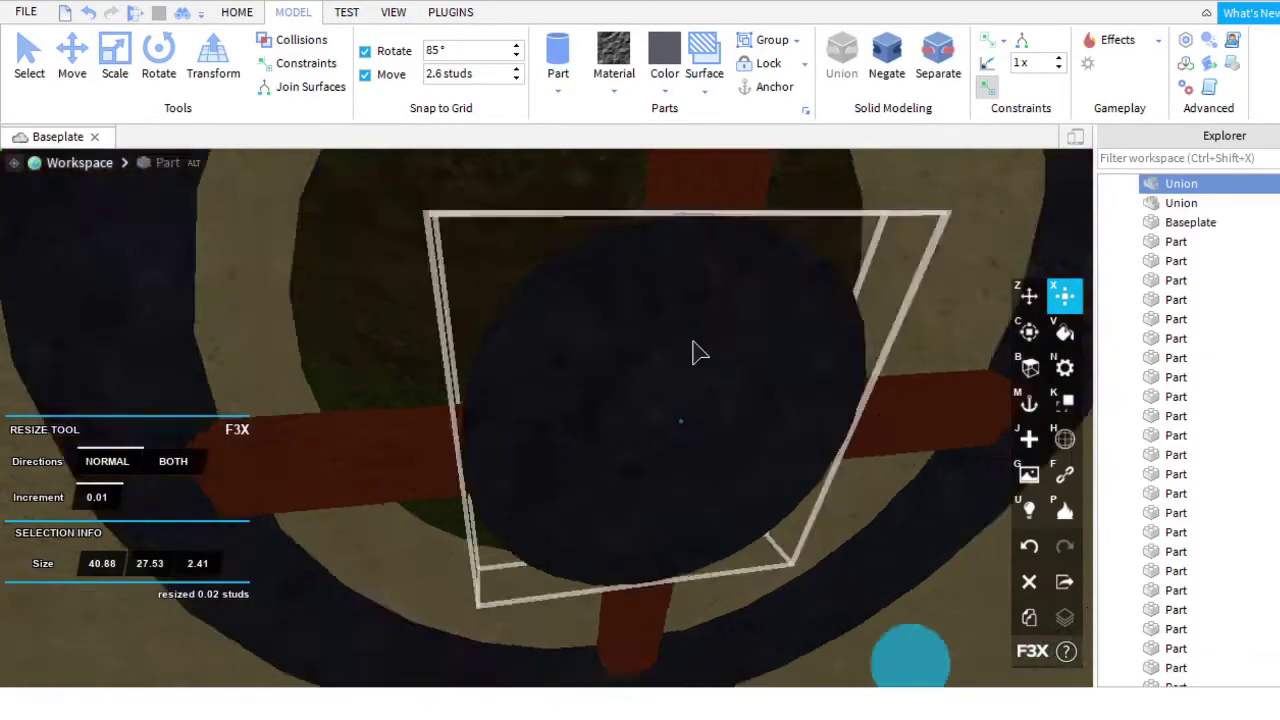
click(729, 306)
scroll(594, 346, down, 5)
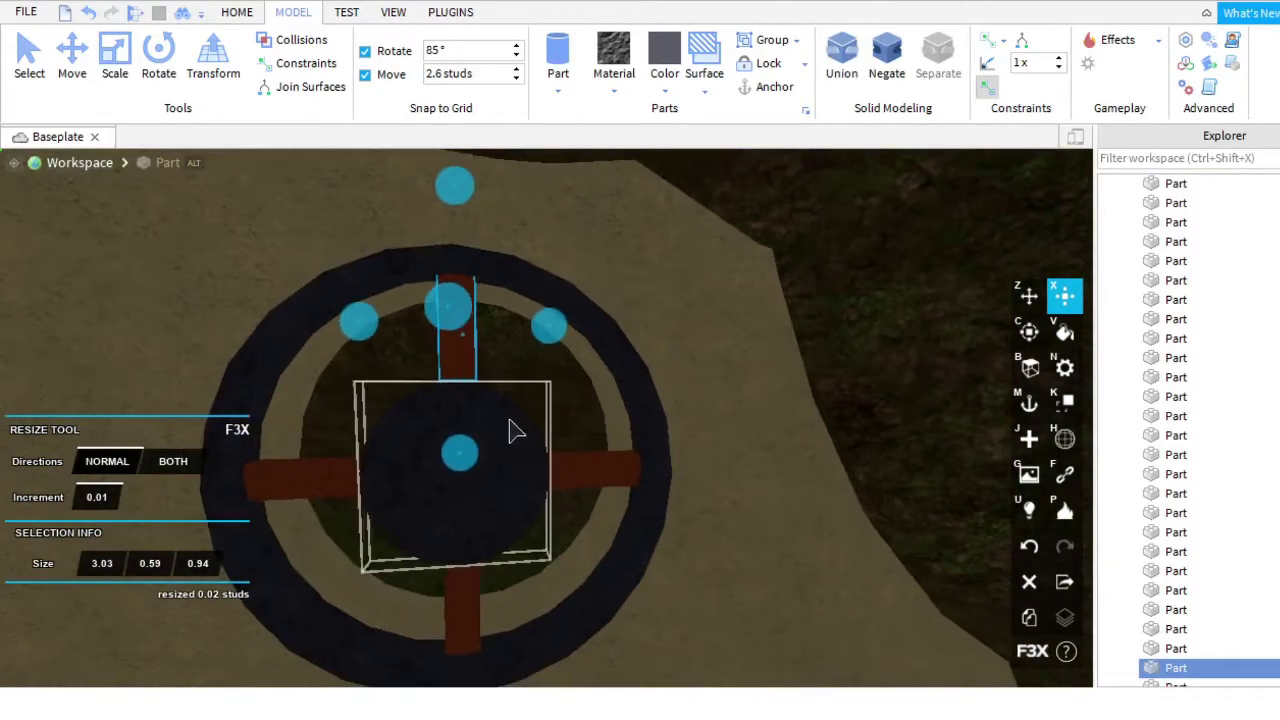
click(512, 430)
scroll(534, 537, up, 5)
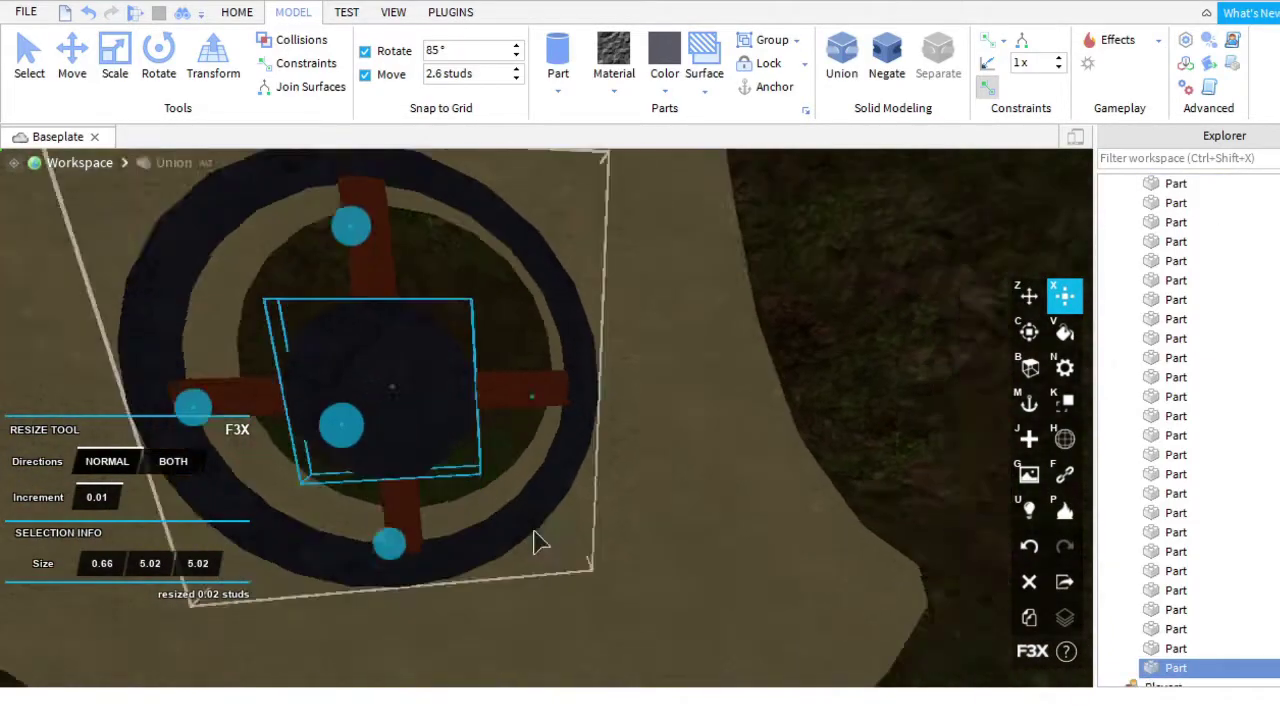
scroll(688, 347, down, 3)
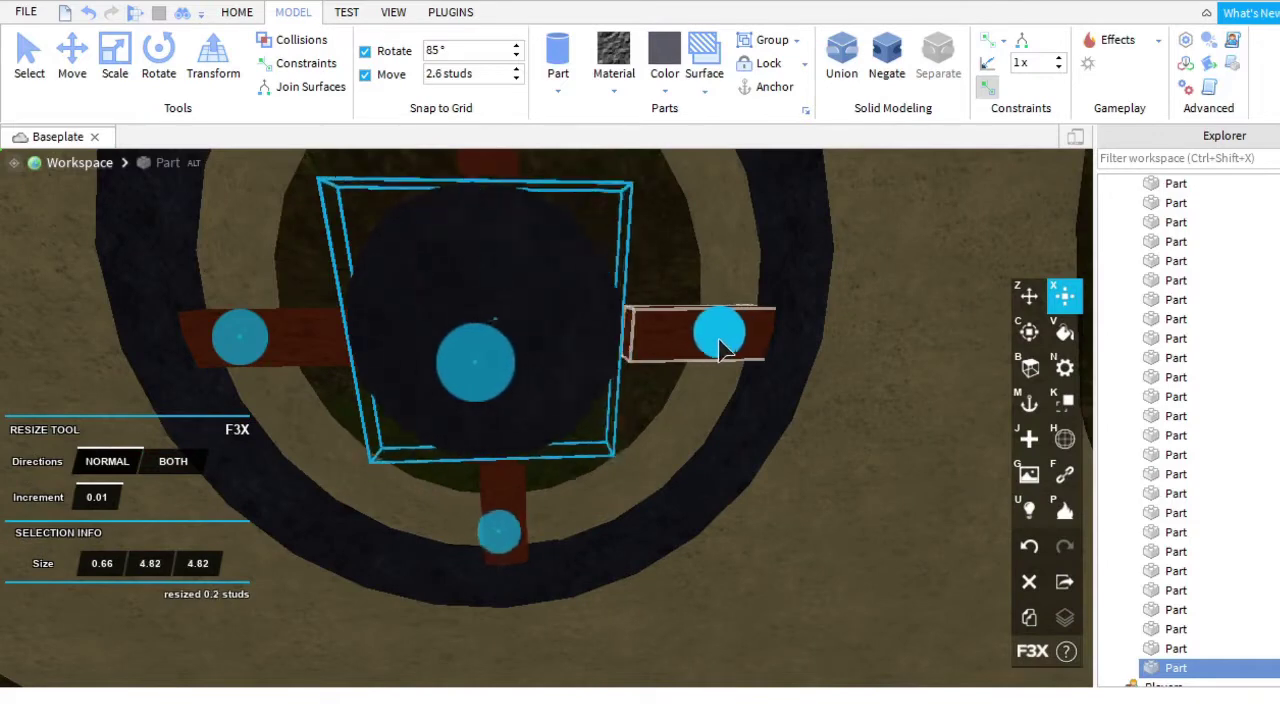
Nudge the left and right bars horizontally in 0.01-stud increments to line up with the central disc.
click(697, 355)
key(z)
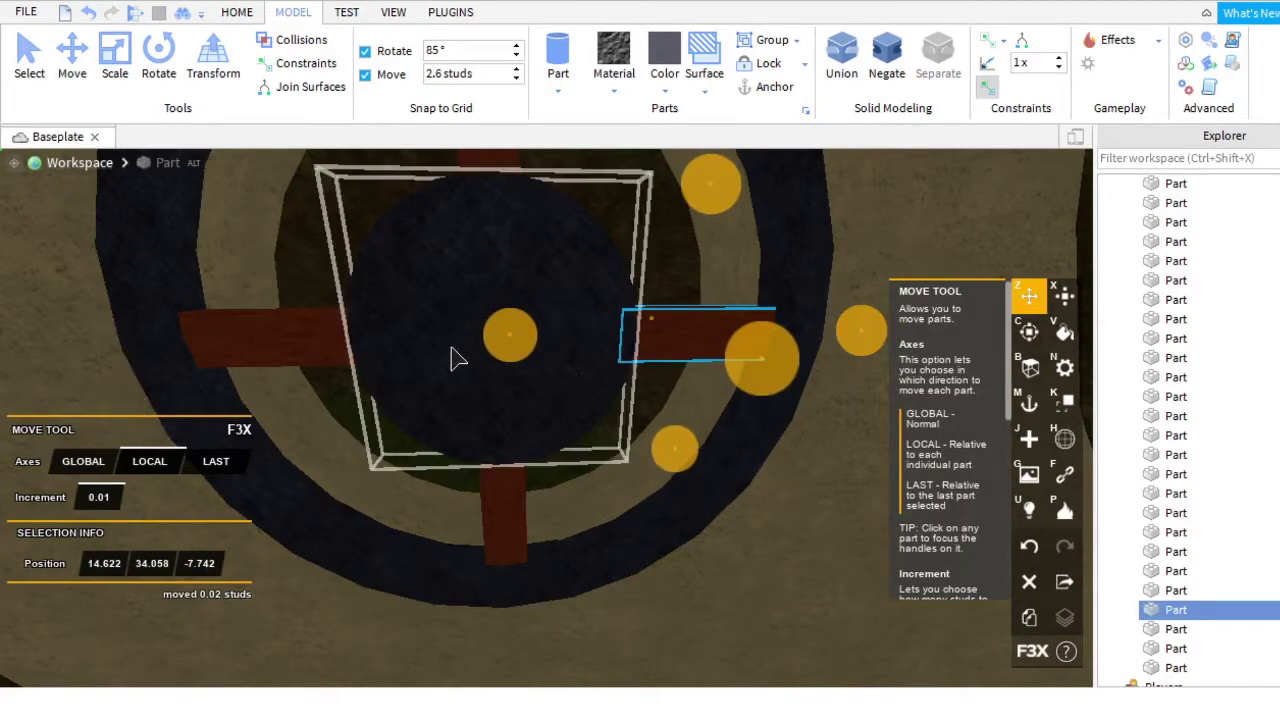
key(ctrl+z)
middle_drag(451, 337, 680, 350)
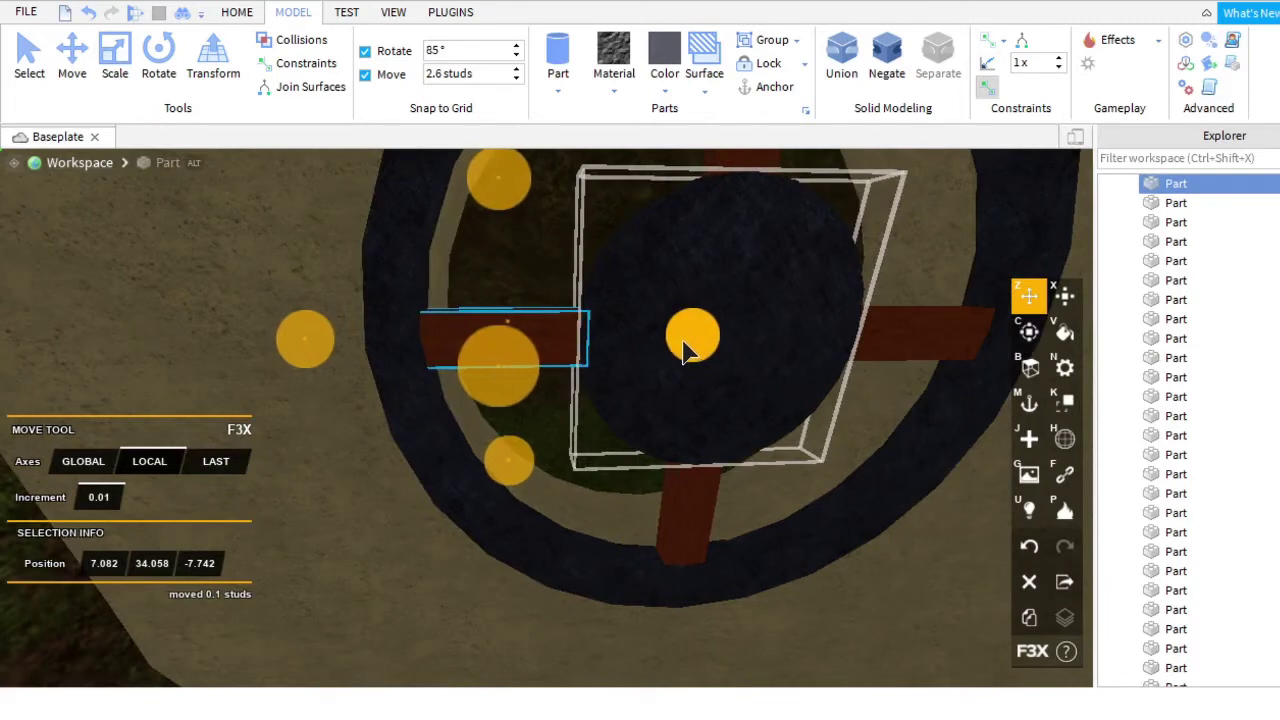
drag(683, 350, 680, 350)
middle_drag(680, 350, 590, 362)
click(617, 340)
click(677, 331)
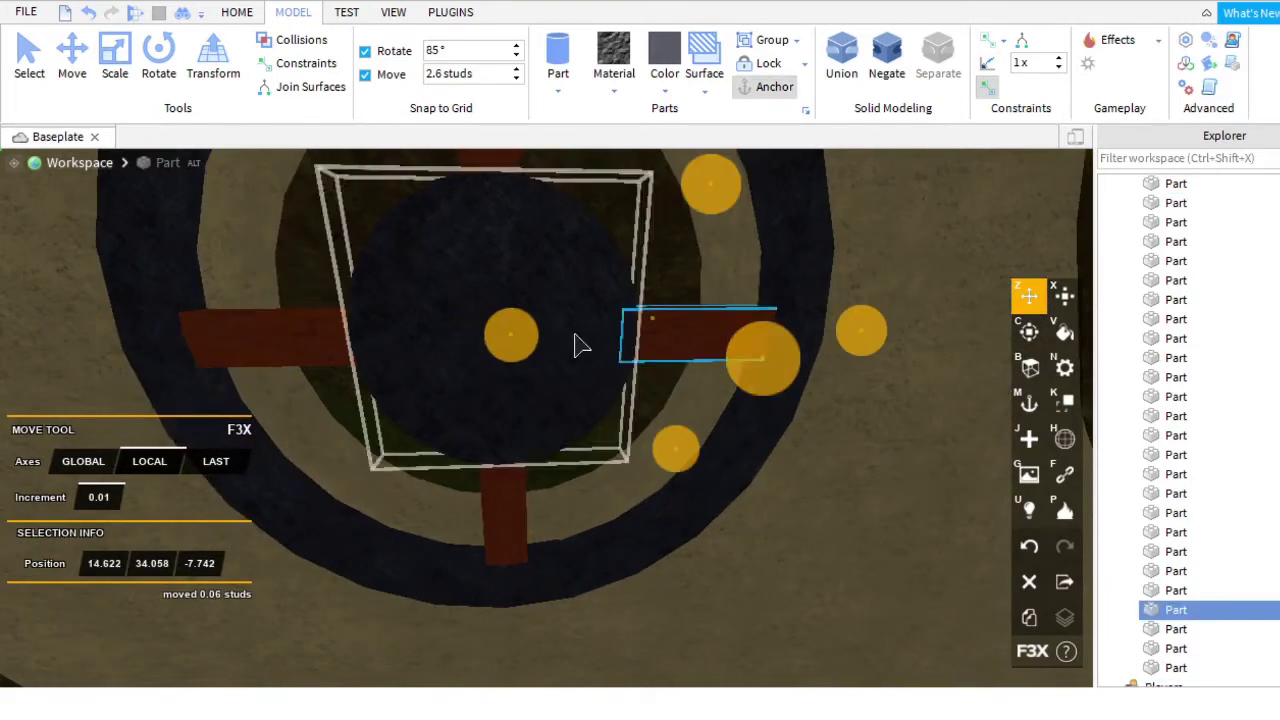
Reduce the diameter of the central disc to 4.92 studs.
click(580, 346)
key(x)
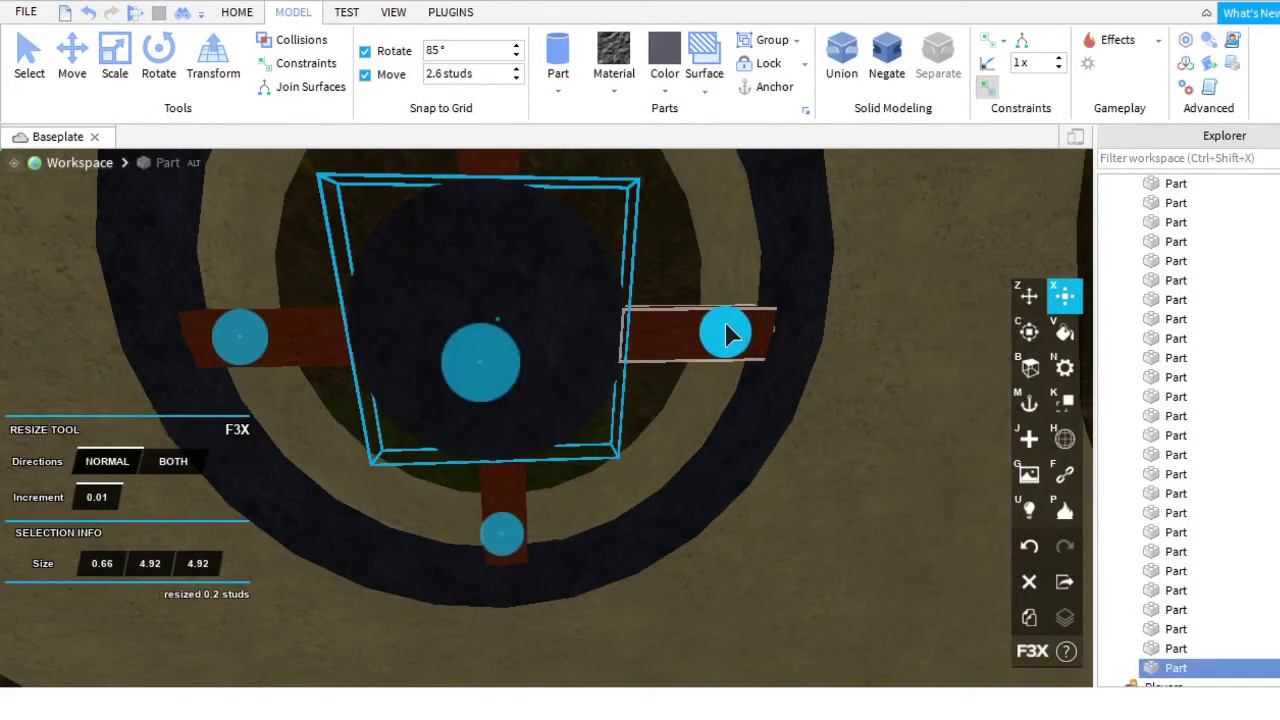
middle_drag(728, 329, 673, 370)
Nudge the lower bar 0.04 studs and set the lengths of the lower and upper bars to 3.15 studs.
key(z)
drag(672, 370, 670, 370)
scroll(655, 383, up, 3)
click(665, 560)
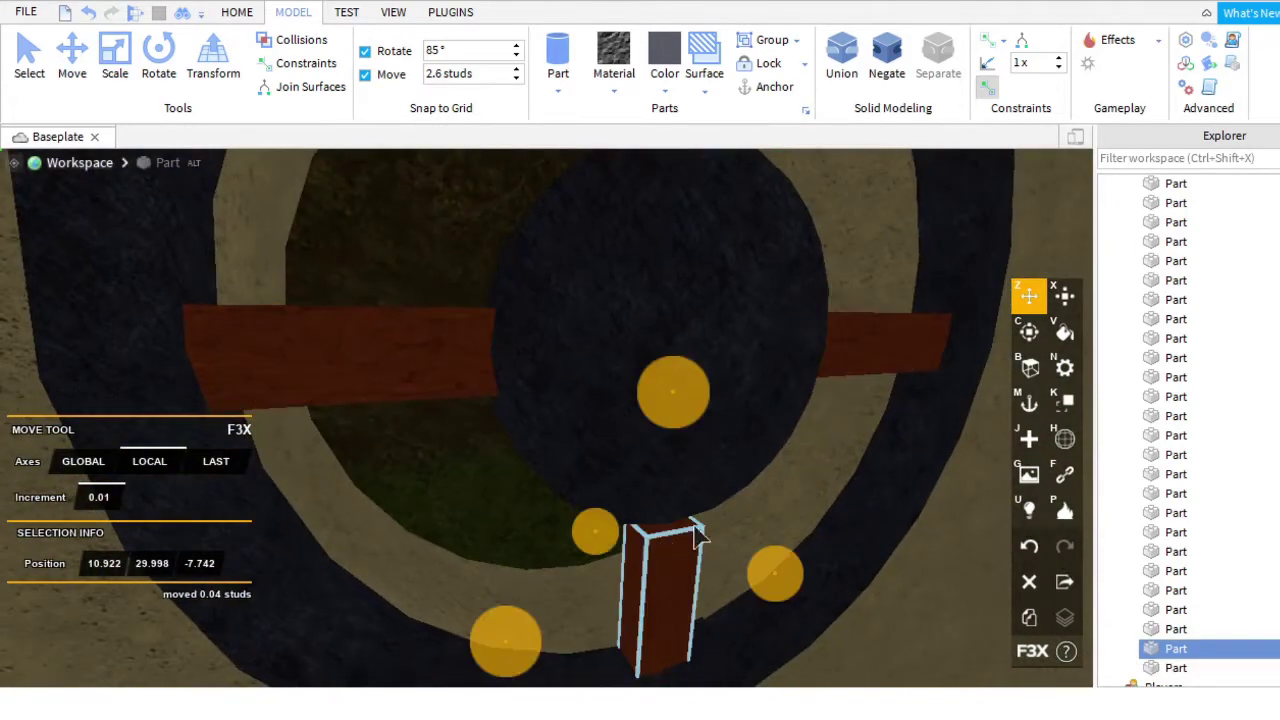
key(x)
drag(478, 405, 480, 405)
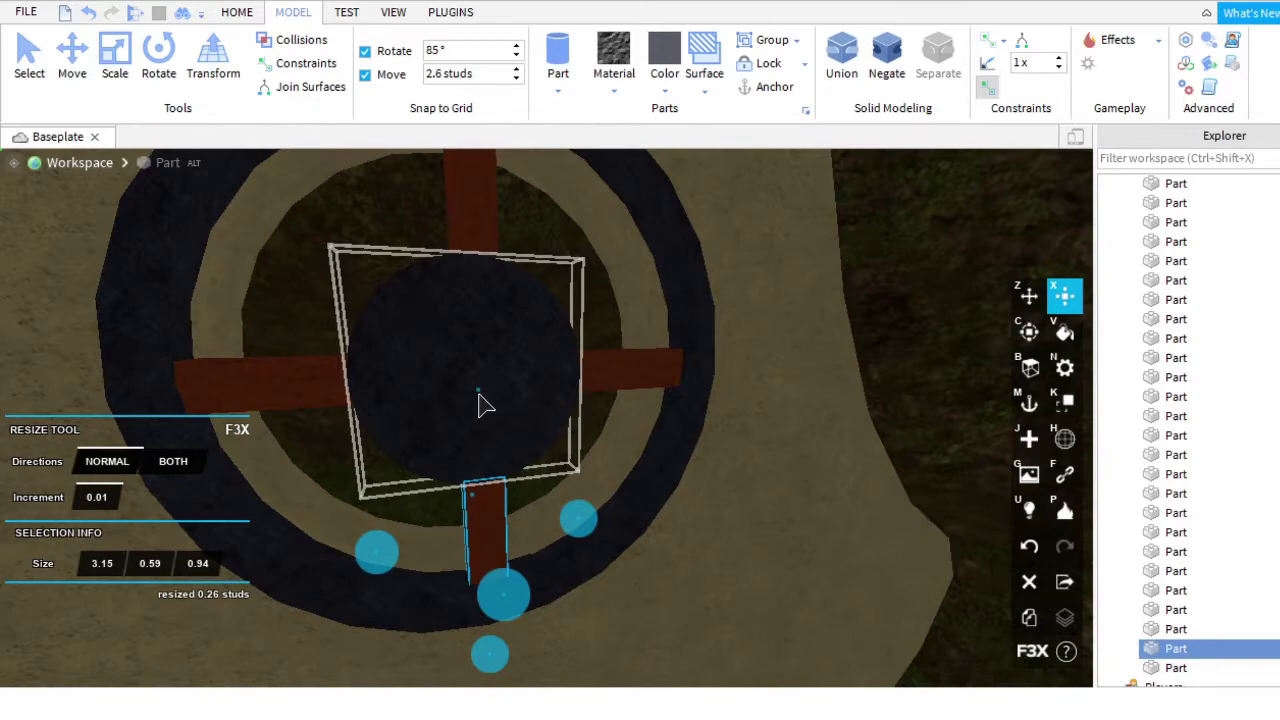
click(481, 236)
scroll(545, 377, down, 1)
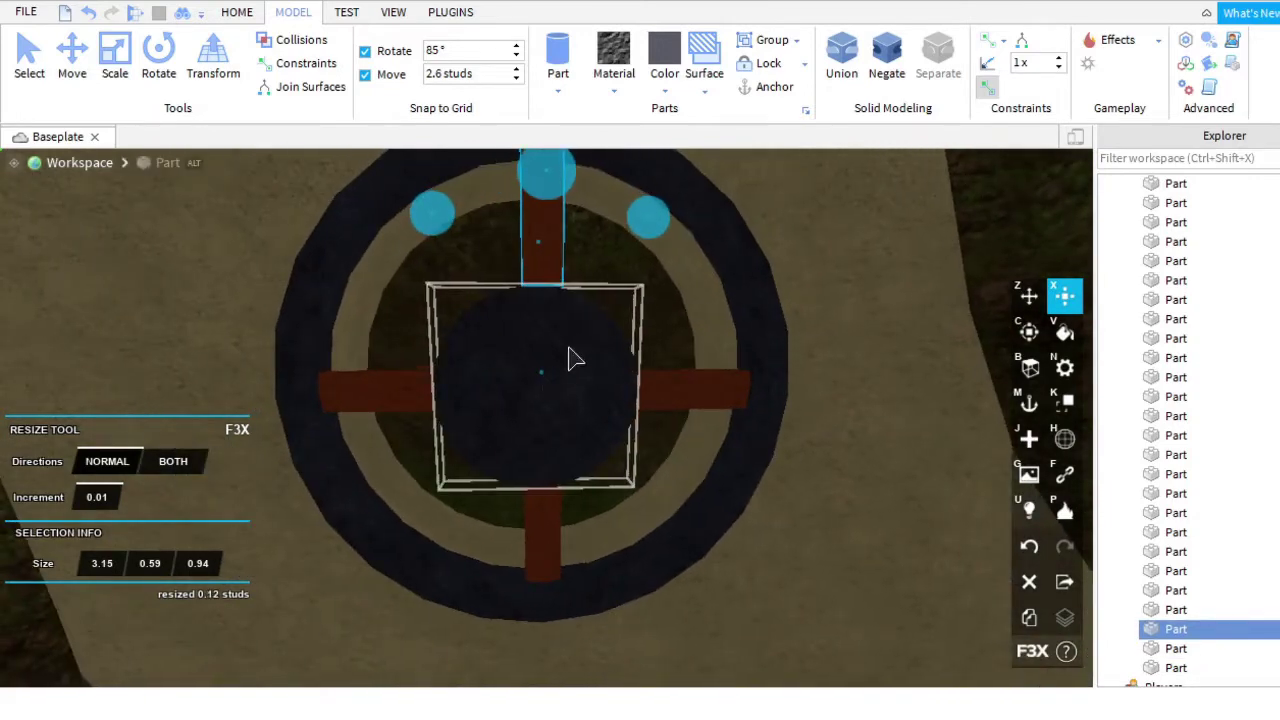
Refine the central disc's diameter to 4.88 studs so its edge meets all four bars.
click(539, 400)
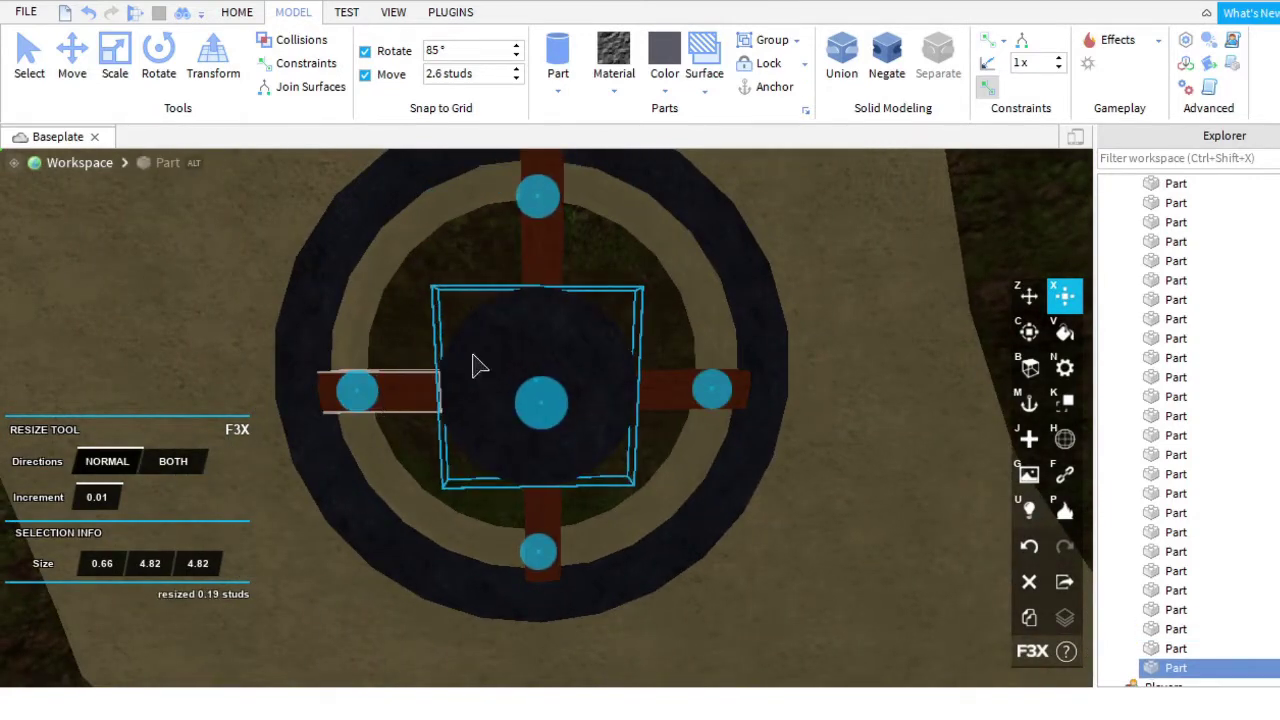
scroll(603, 343, down, 3)
scroll(554, 269, up, 4)
scroll(603, 425, down, 2)
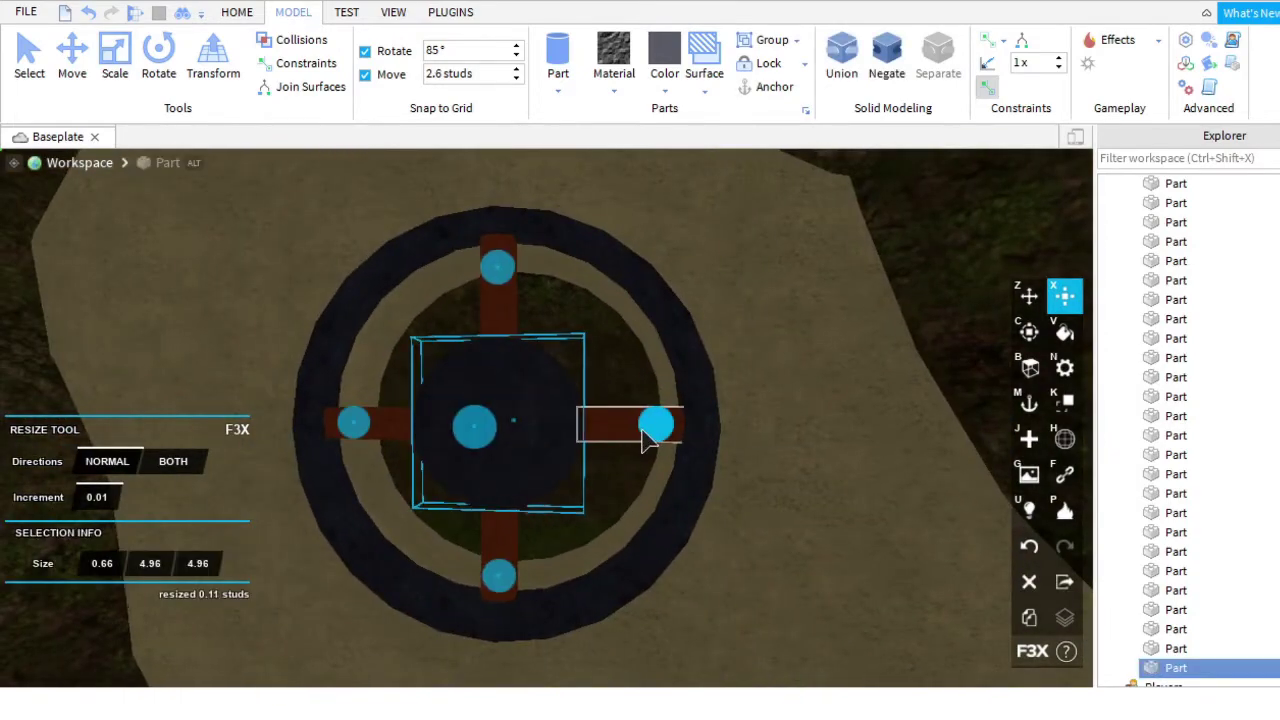
click(610, 362)
scroll(640, 363, up, 2)
scroll(680, 515, down, 3)
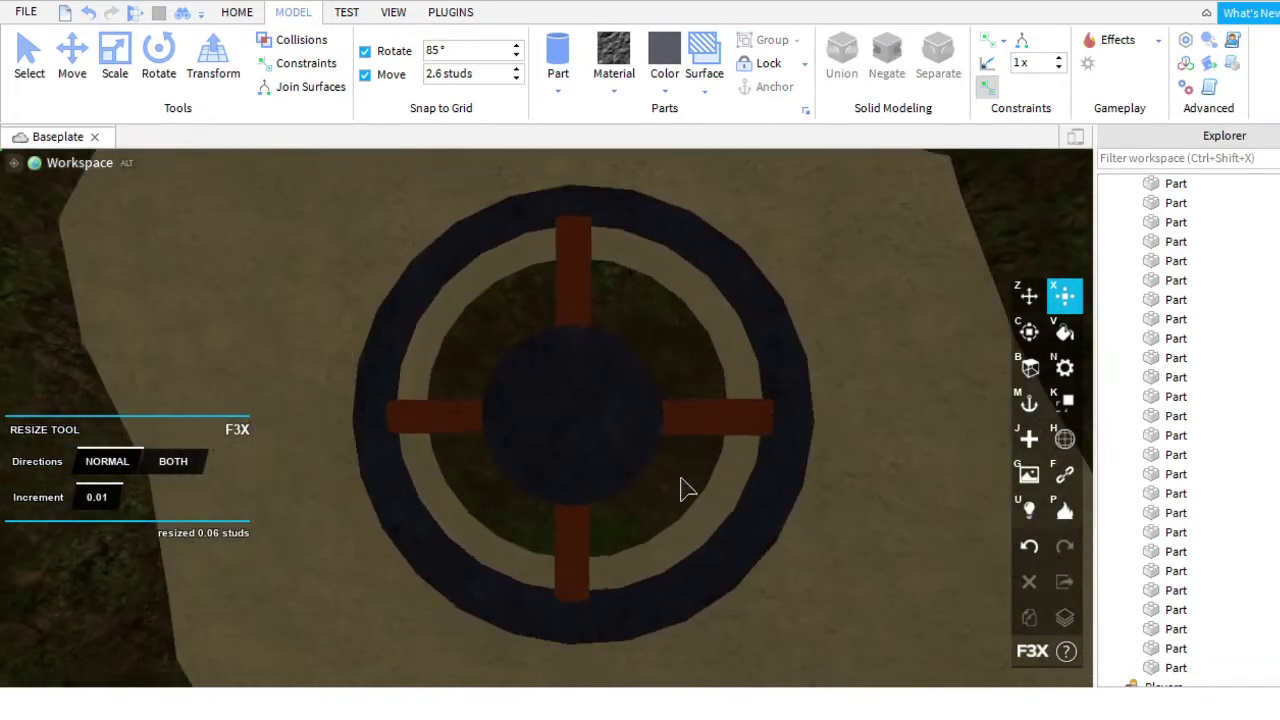
Change the central disc's material to wood and its color to the same reddish brown as the bars.
scroll(680, 490, down, 5)
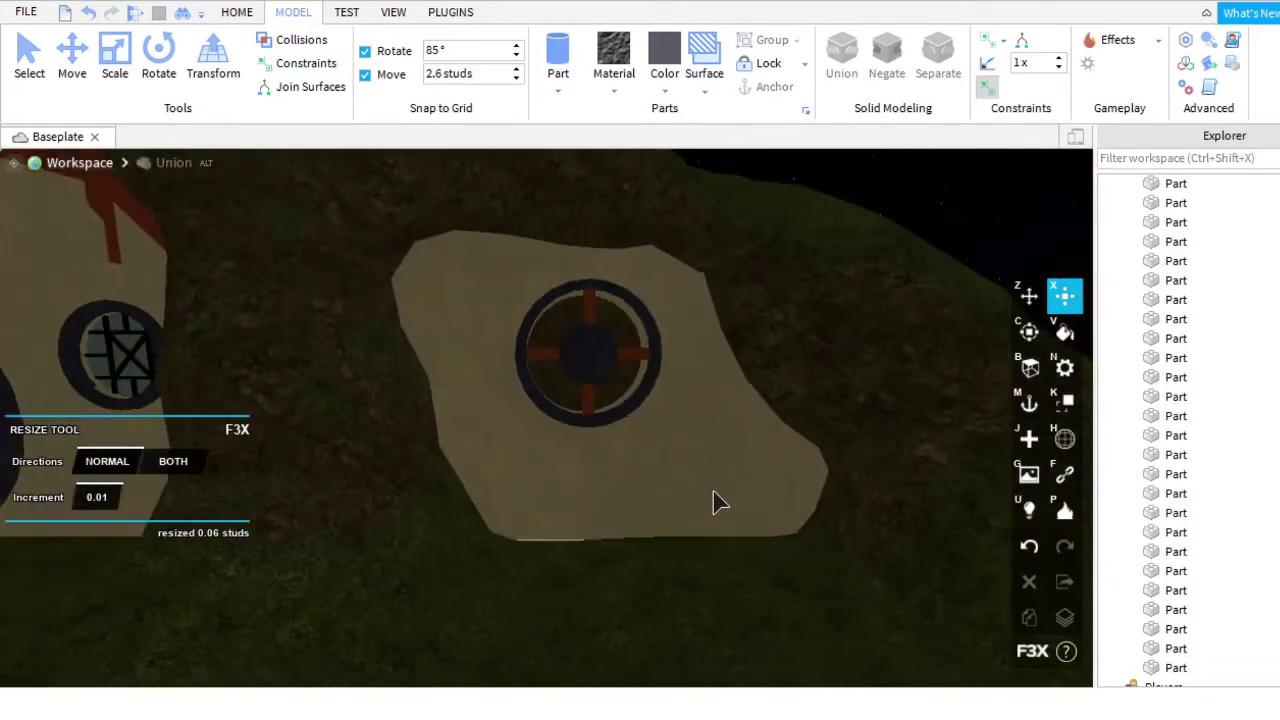
scroll(714, 506, up, 5)
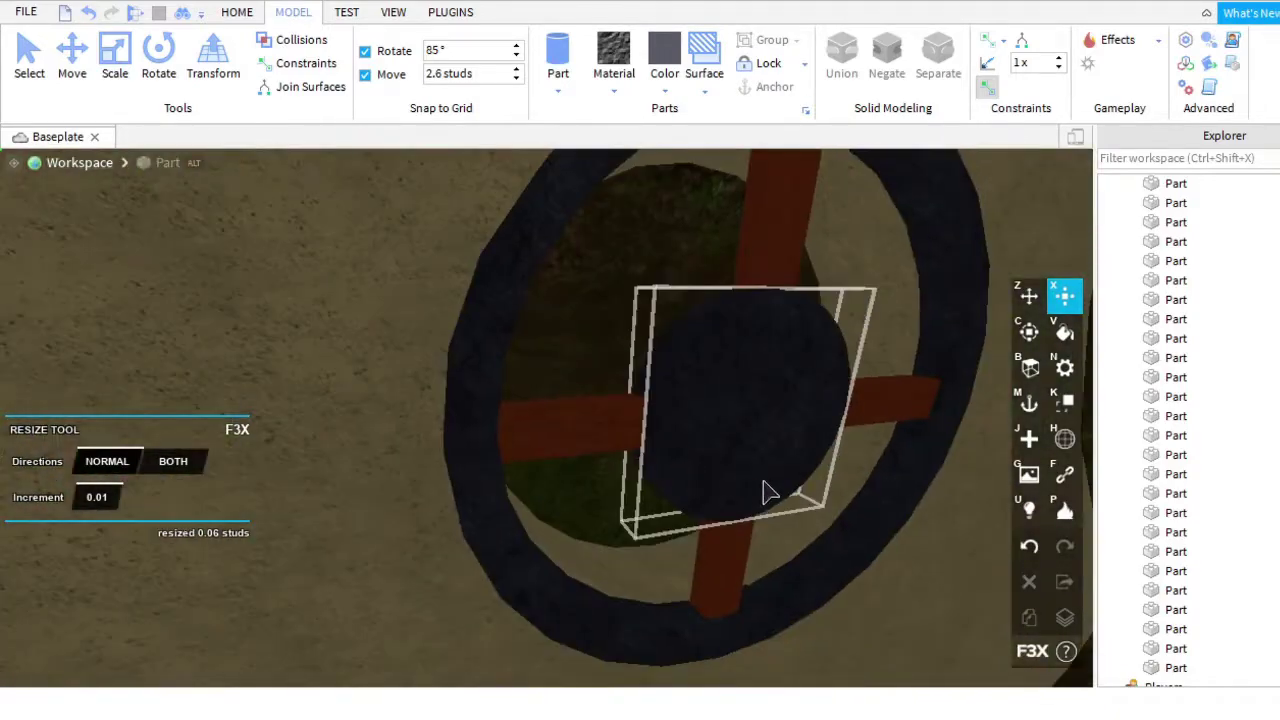
click(768, 492)
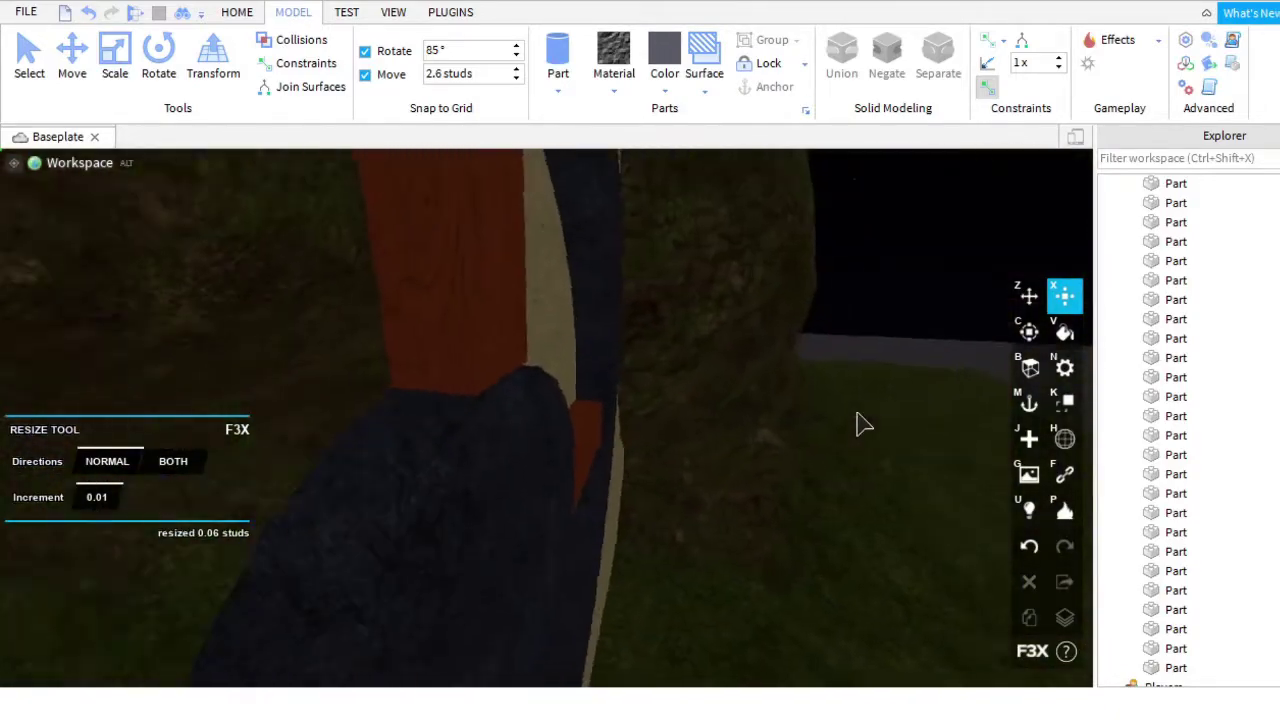
scroll(655, 375, up, 2)
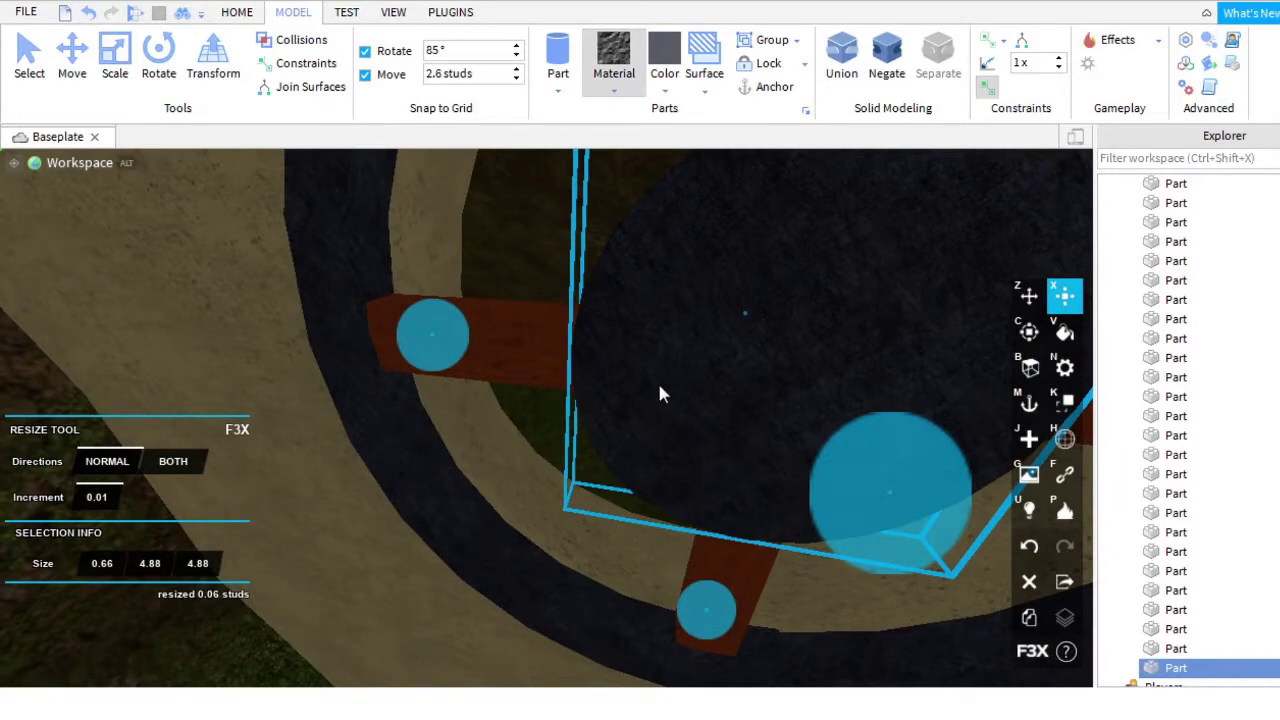
right_drag(676, 200, 676, 200)
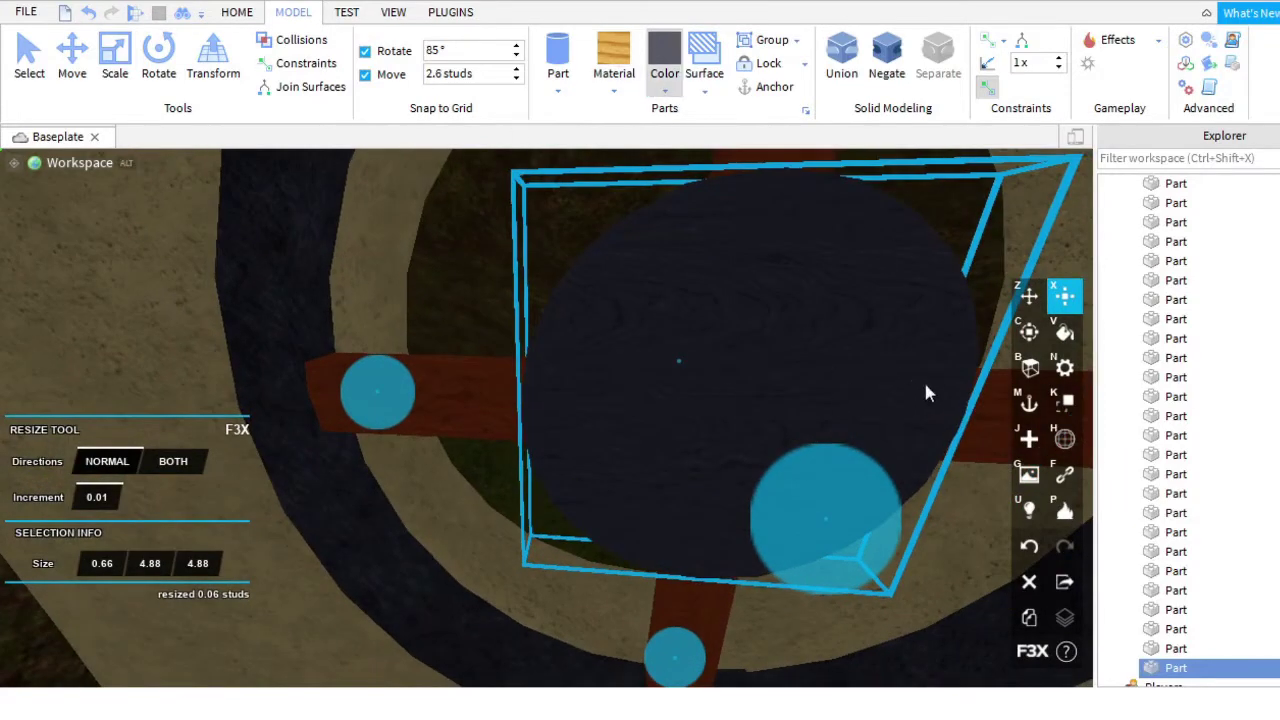
Duplicate the disc, shrink the copy to about 4.56 studs across, thicken it to 0.99 studs and color it bright green.
scroll(990, 470, down, 5)
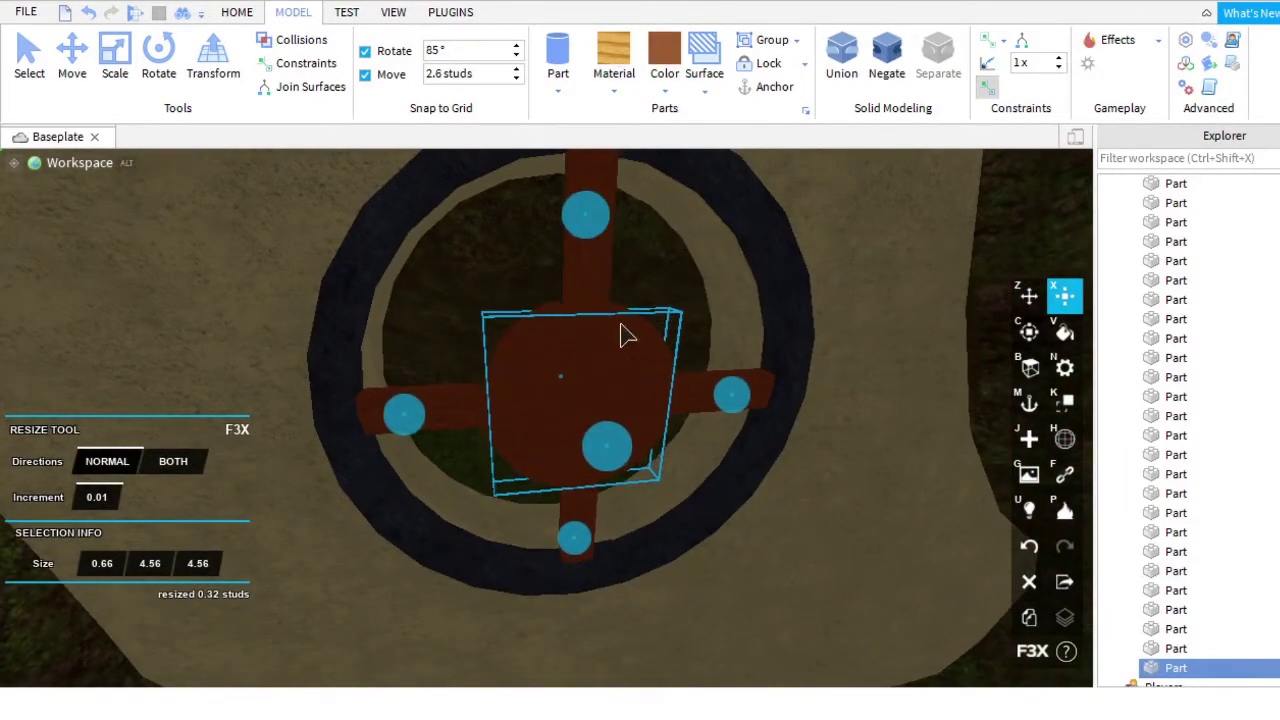
scroll(660, 317, up, 3)
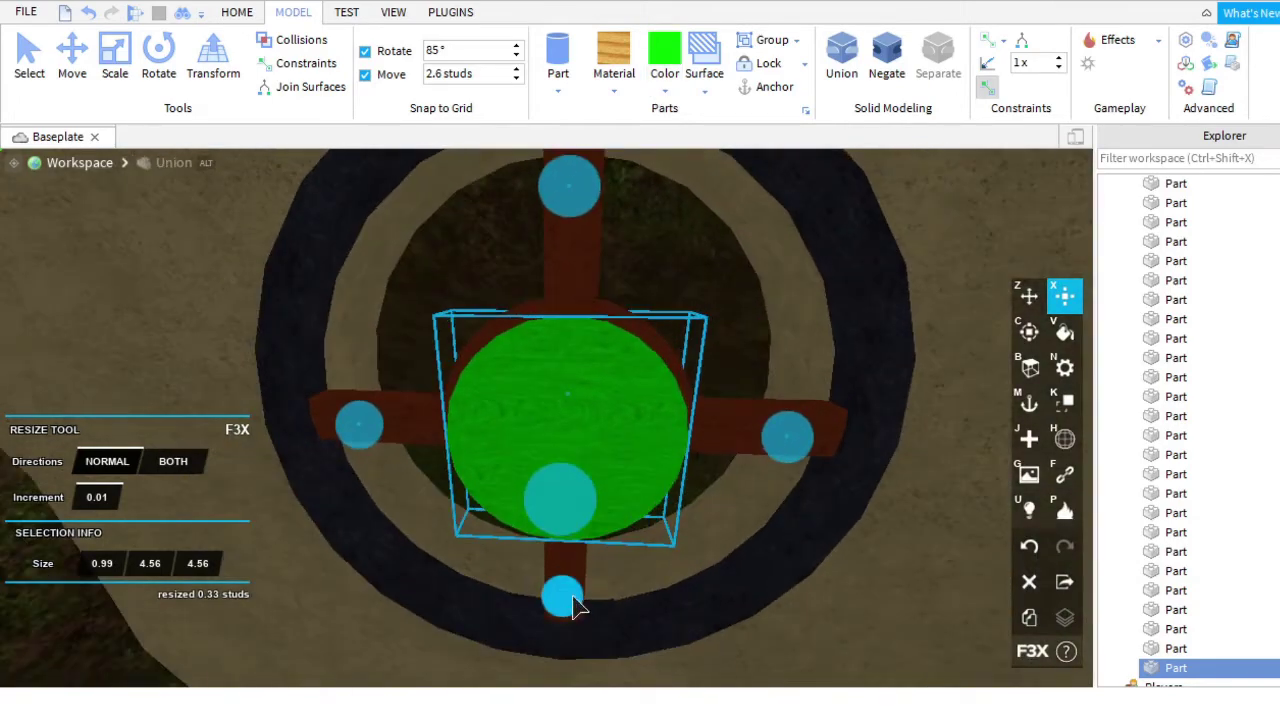
drag(571, 603, 585, 590)
right_drag(585, 590, 523, 486)
drag(470, 385, 480, 383)
right_drag(480, 383, 590, 245)
Negate the green disc and union it with the brown disc to cut the center out into a ring.
key(ctrl+shift+n)
ctrl+click(545, 228)
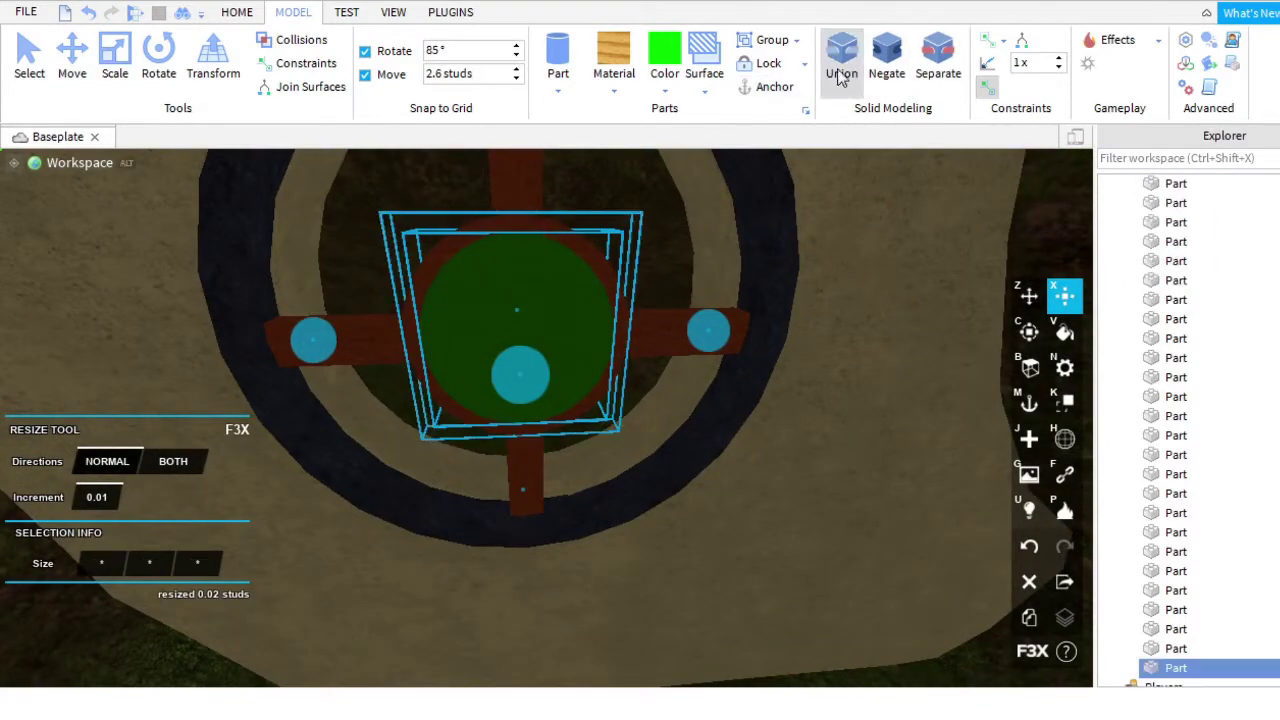
click(841, 55)
Adjust the upper bar's length to 3.2 studs so it meets the wooden ring.
click(620, 425)
scroll(530, 567, up, 3)
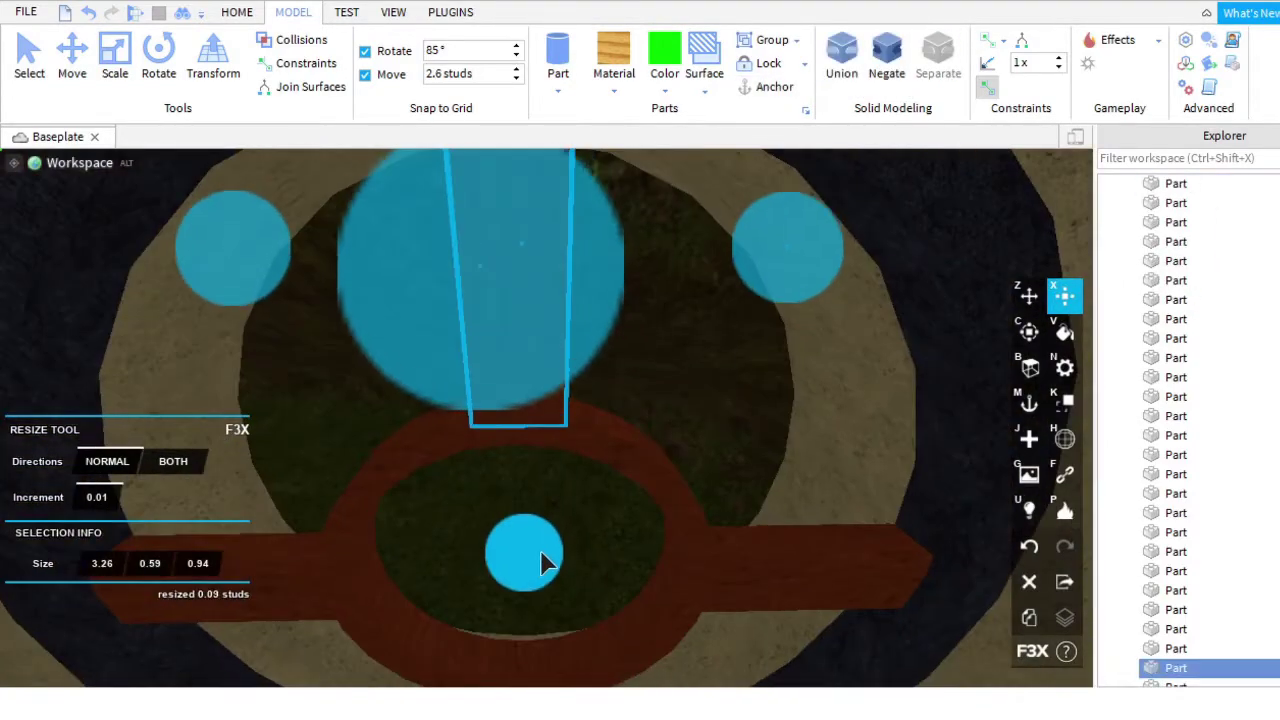
right_drag(541, 553, 749, 529)
scroll(687, 595, down, 3)
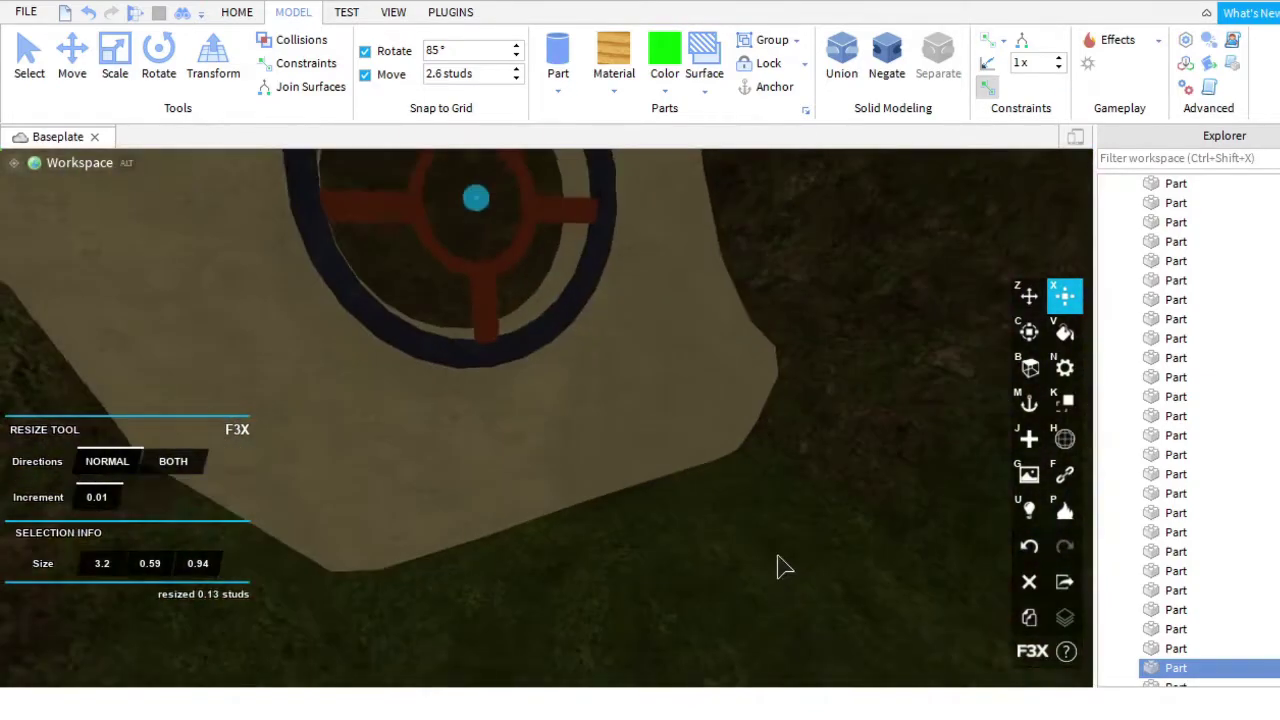
click(783, 567)
Select all four wooden bars together and try nudging them 0.01 studs relative to the ring.
scroll(749, 530, up, 3)
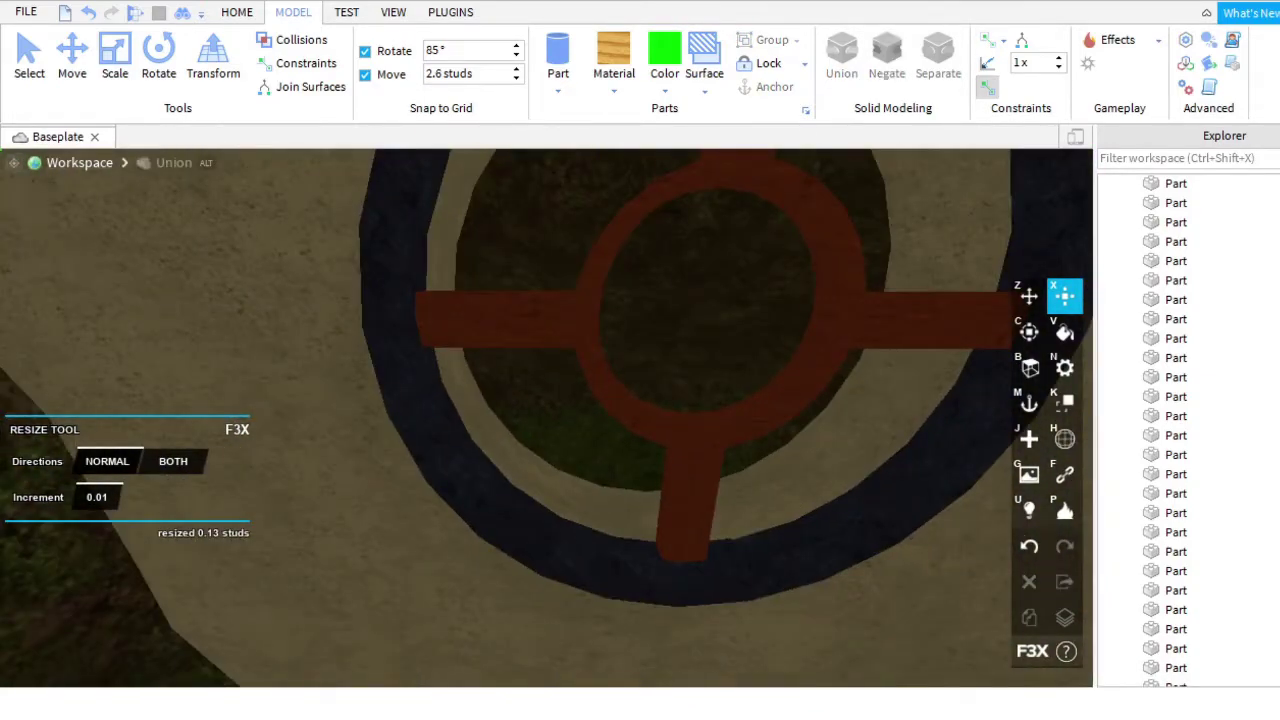
scroll(679, 603, down, 3)
click(786, 370)
shift+click(578, 515)
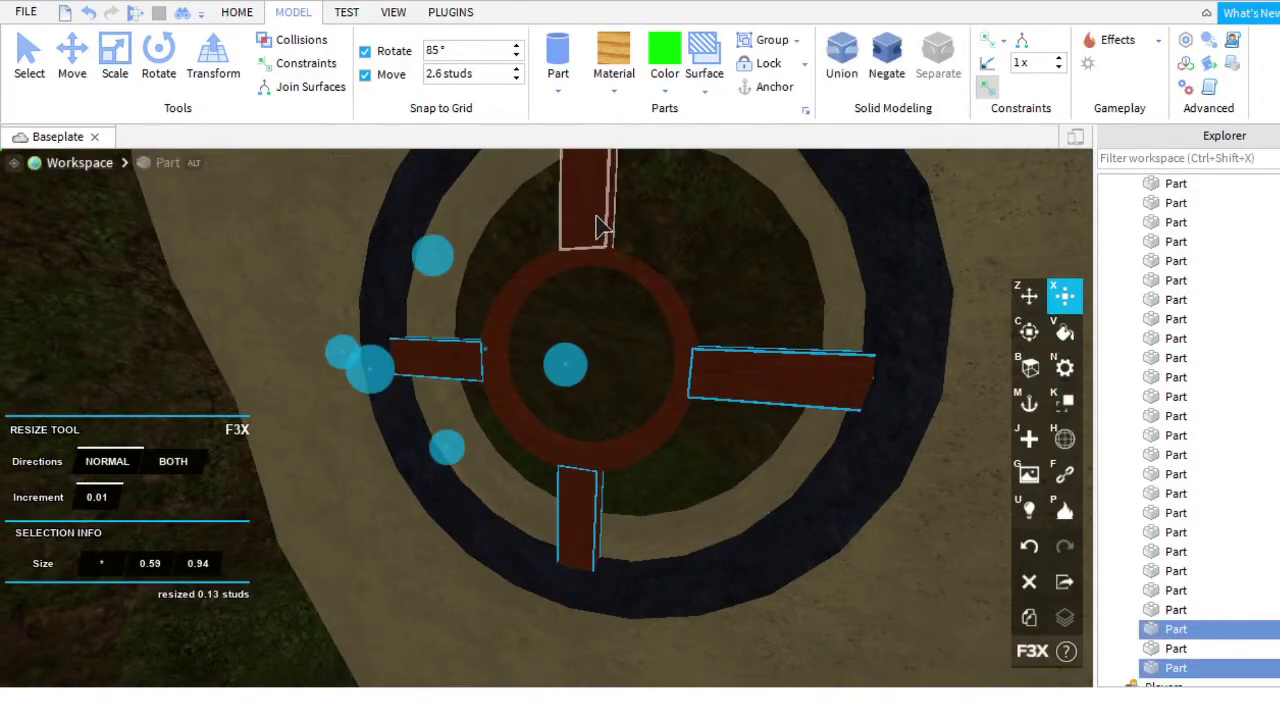
shift+click(600, 225)
right_drag(600, 225, 794, 243)
key(z)
right_drag(734, 283, 503, 350)
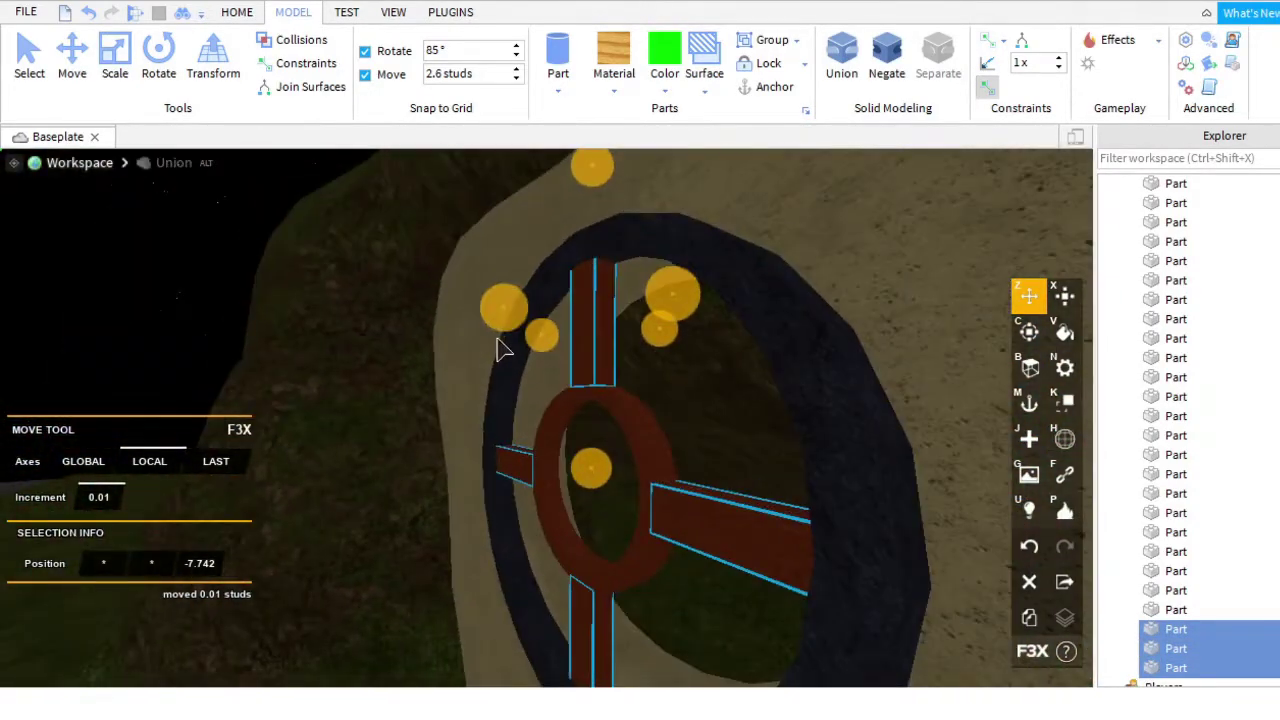
Move the wooden ring in depth to Z -8.059 so it lines up with the bars.
key(ctrl+u)
right_drag(563, 444, 503, 452)
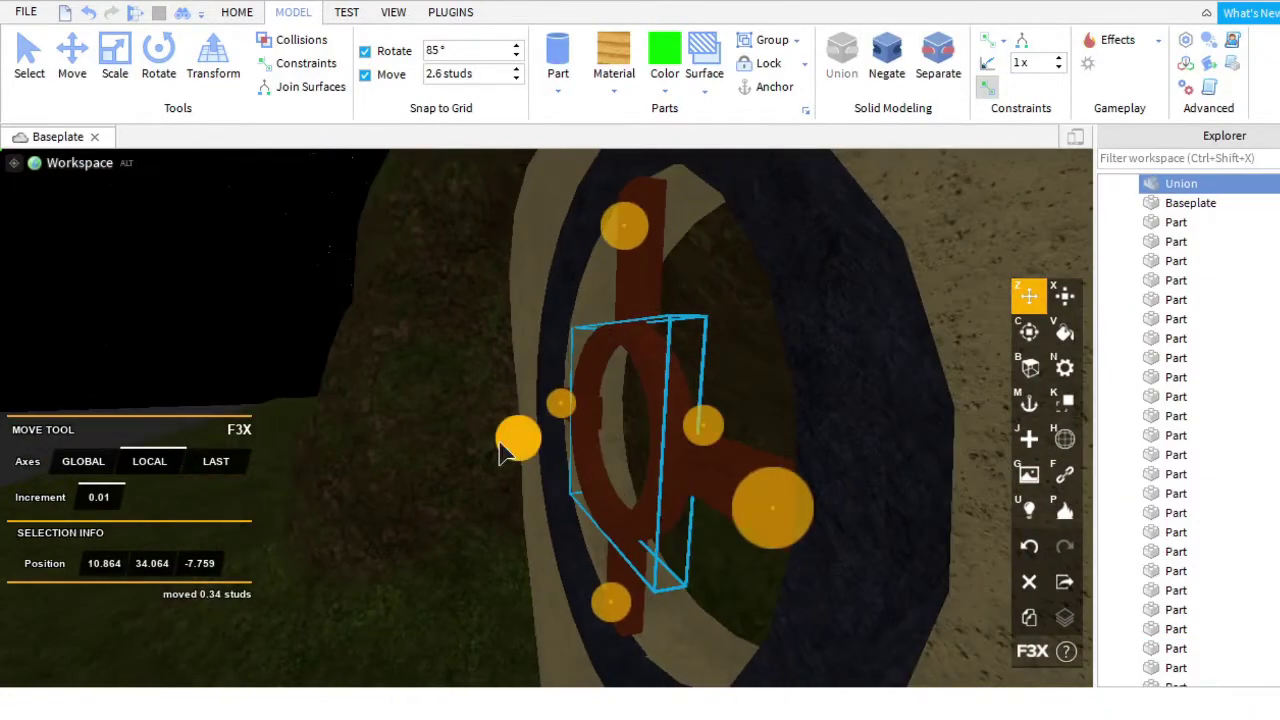
scroll(651, 543, up, 10)
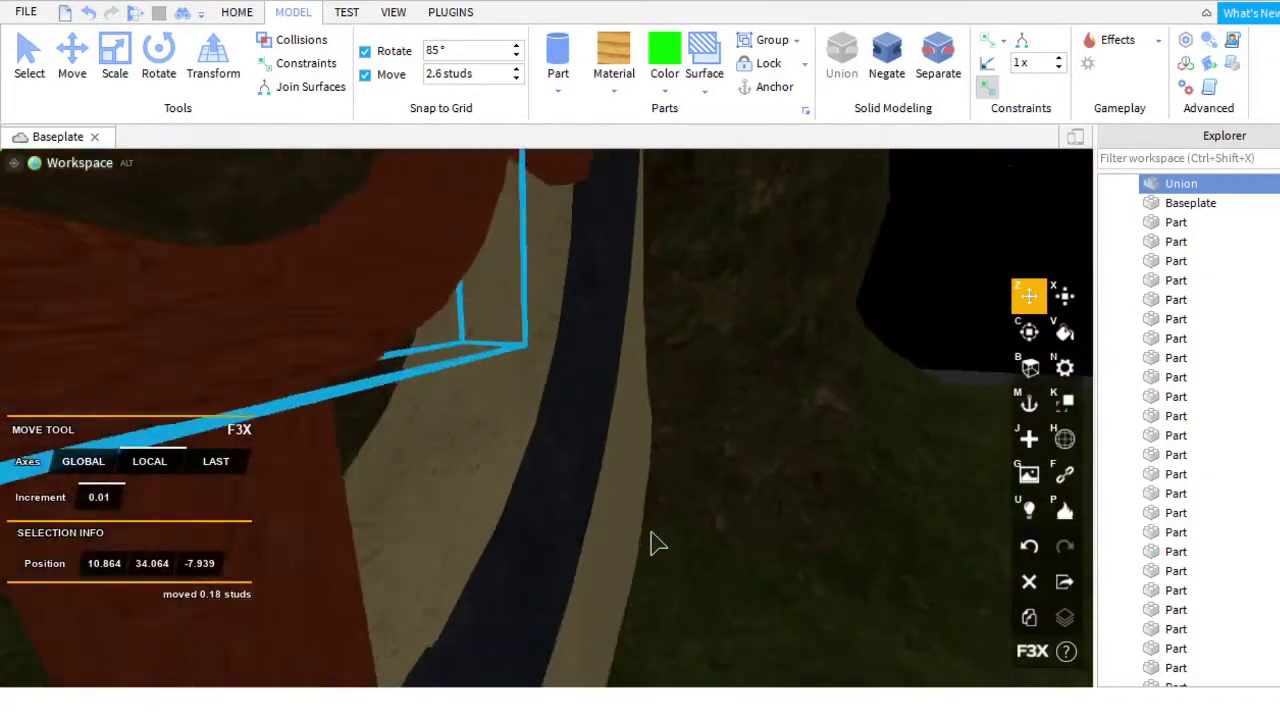
scroll(706, 440, down, 5)
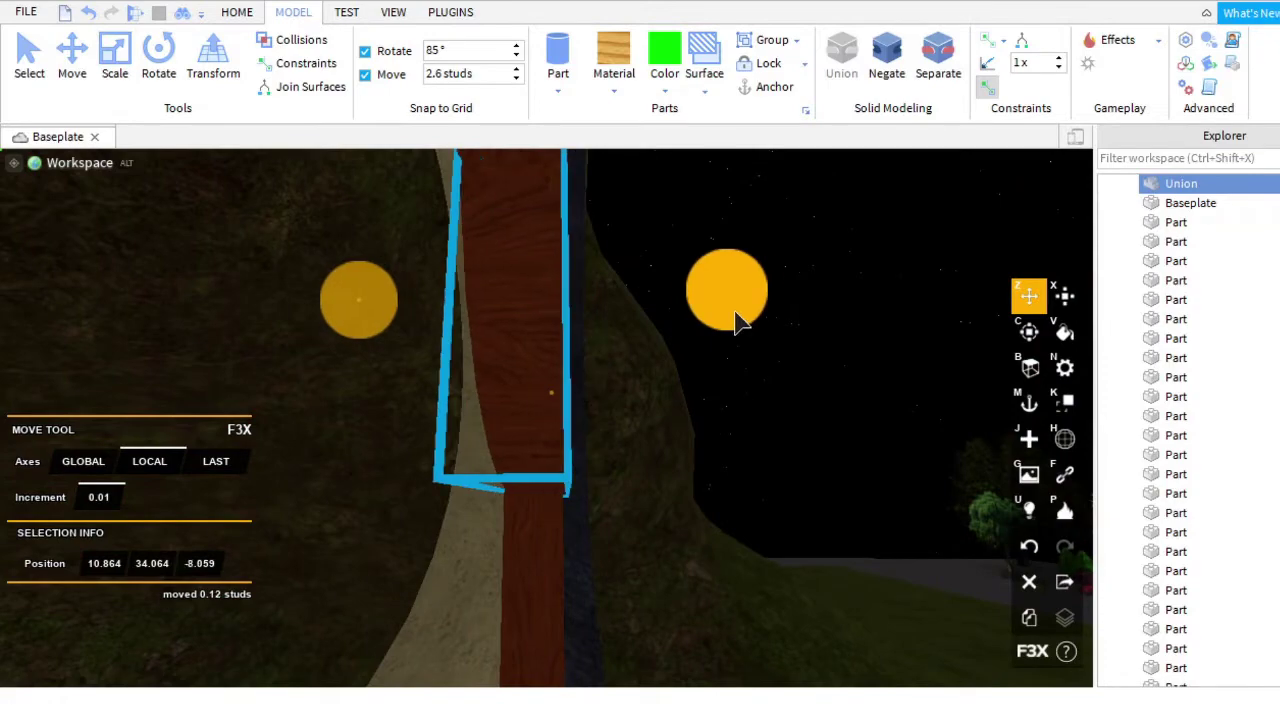
scroll(793, 470, down, 5)
scroll(793, 470, up, 4)
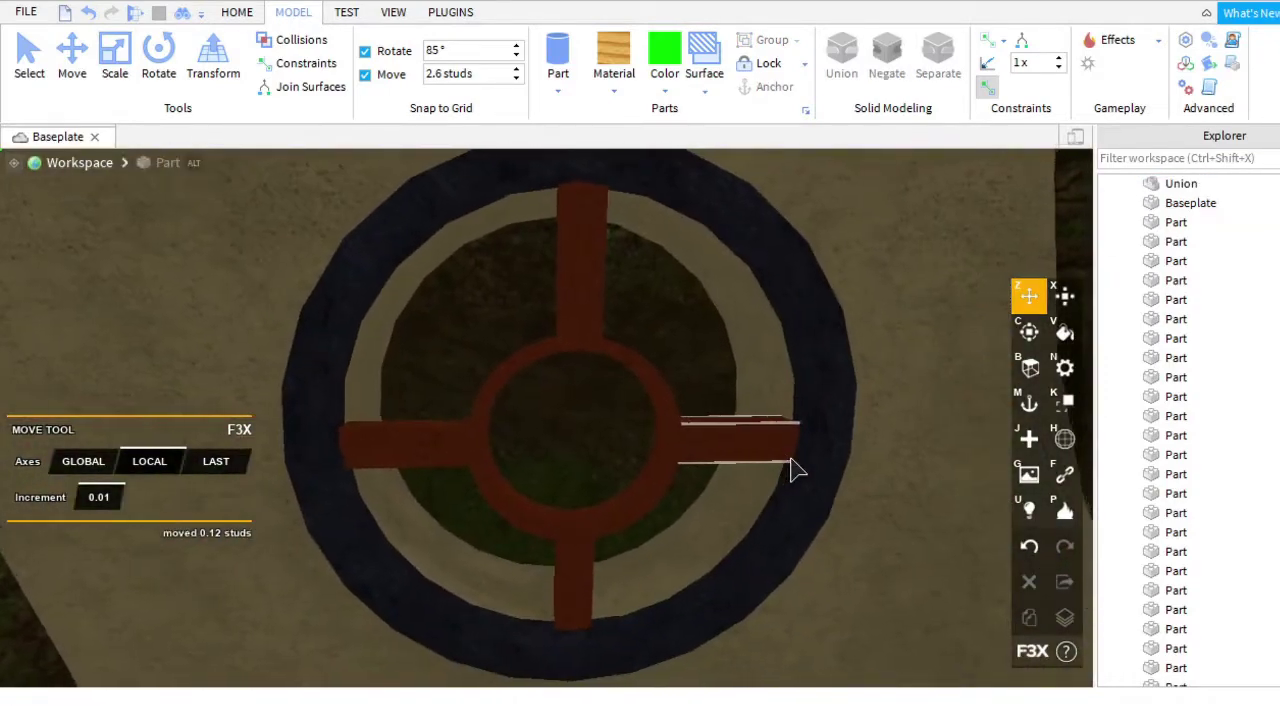
Duplicate a thin black bar from the window beside the green door and place the copy horizontally across the new window.
scroll(793, 470, down, 3)
scroll(793, 470, down, 4)
scroll(793, 470, up, 6)
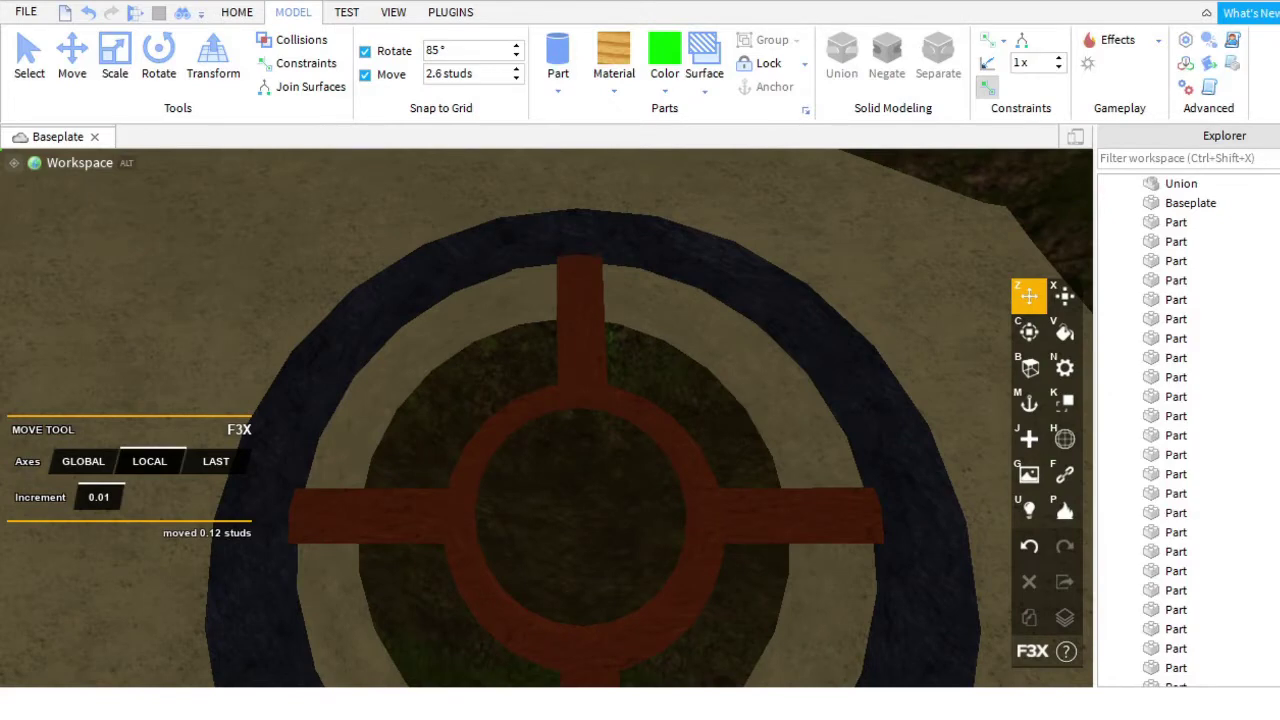
right_drag(793, 470, 655, 525)
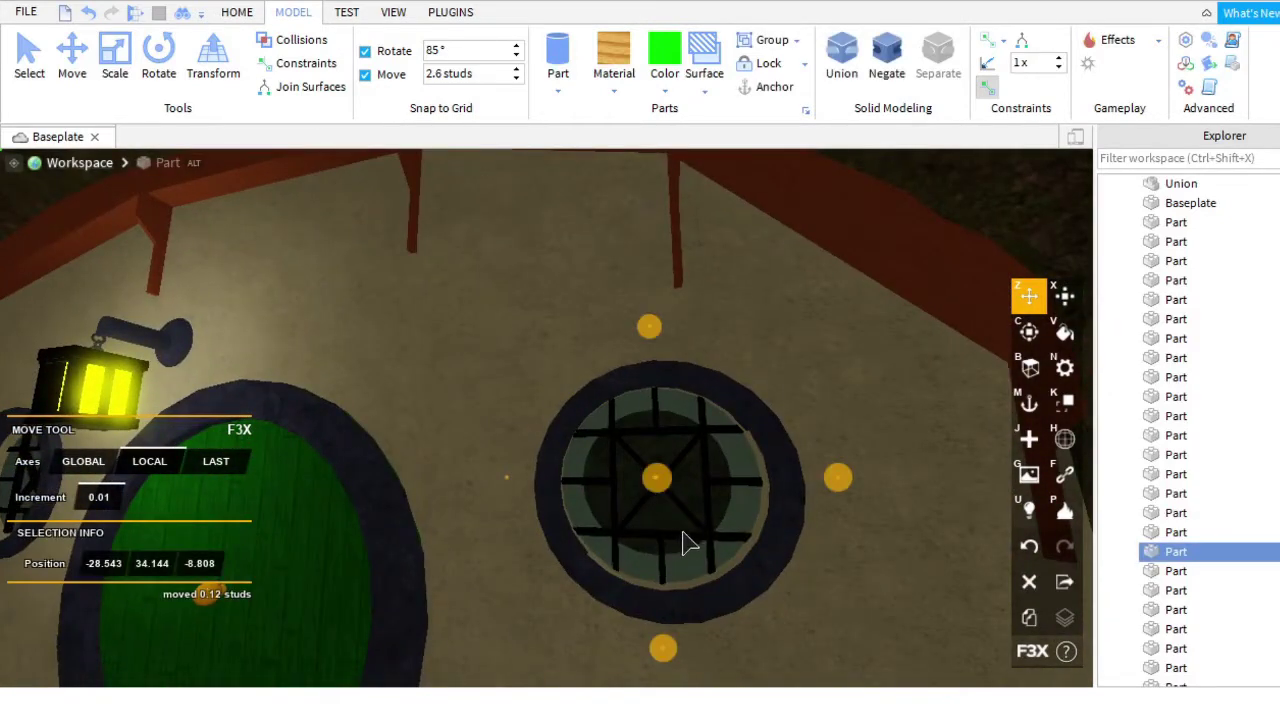
key(ctrl+shift+g)
right_drag(790, 570, 742, 512)
key(ctrl+z)
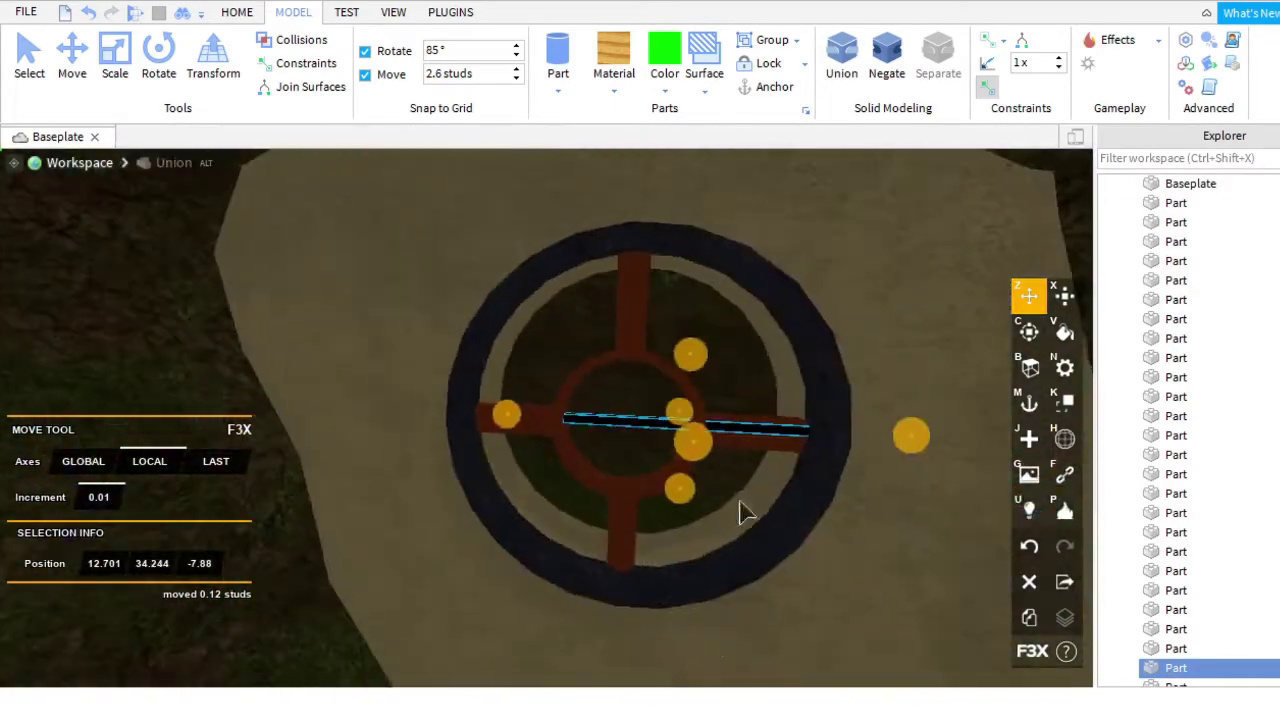
Shorten the horizontal black bar to 4.06 studs and fit it inside the wooden ring at X 10.886, Y 34.014.
click(1064, 294)
scroll(671, 414, up, 3)
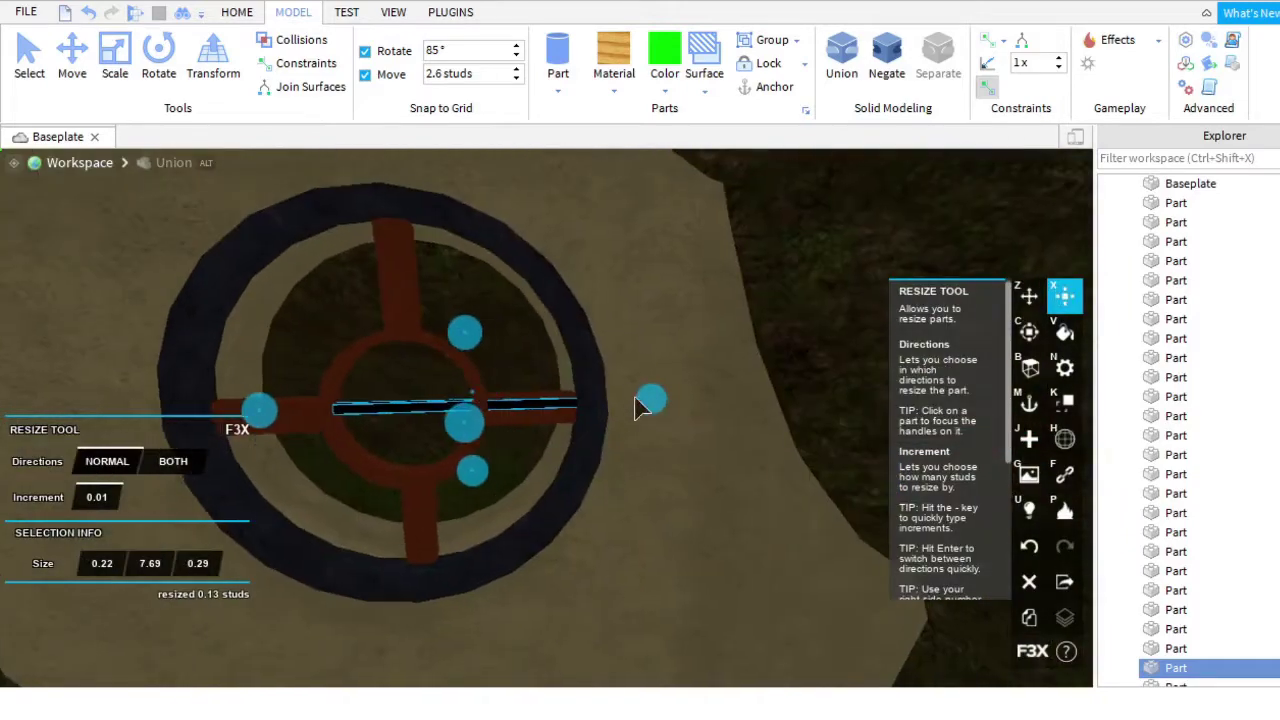
scroll(671, 414, down, 3)
scroll(657, 394, up, 3)
scroll(728, 408, down, 1)
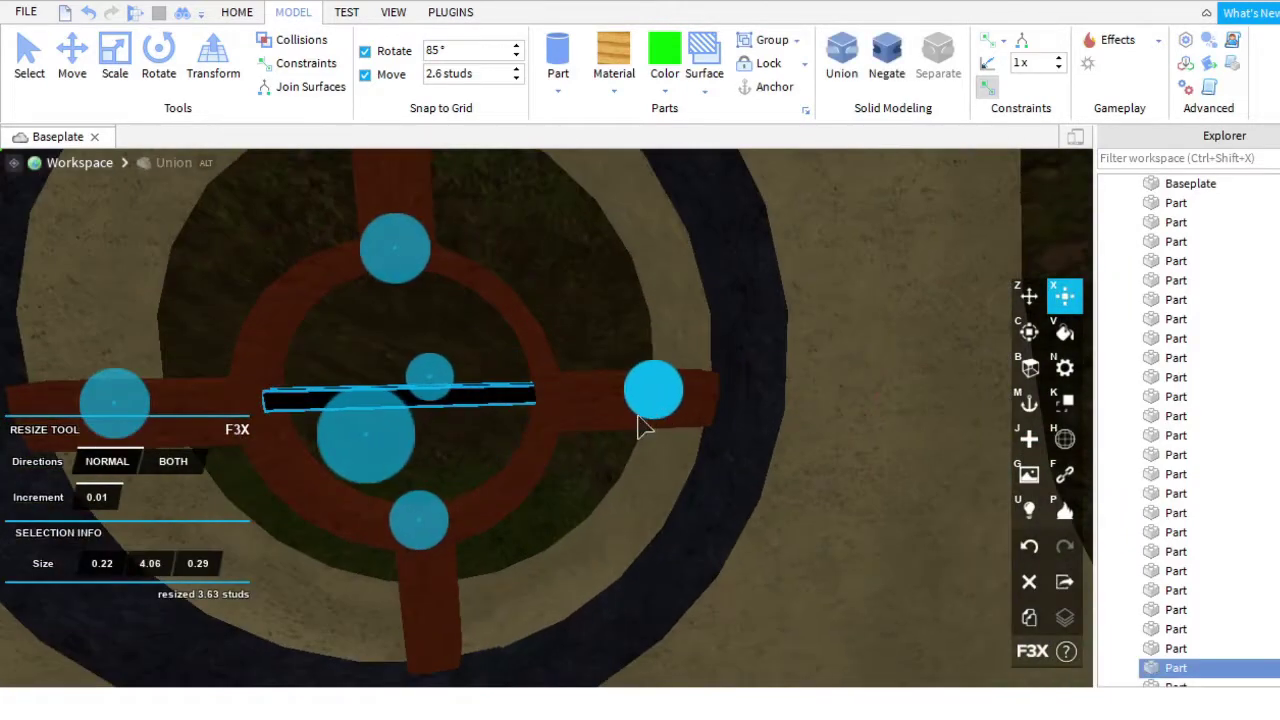
scroll(580, 429, down, 2)
click(1029, 295)
scroll(786, 391, down, 3)
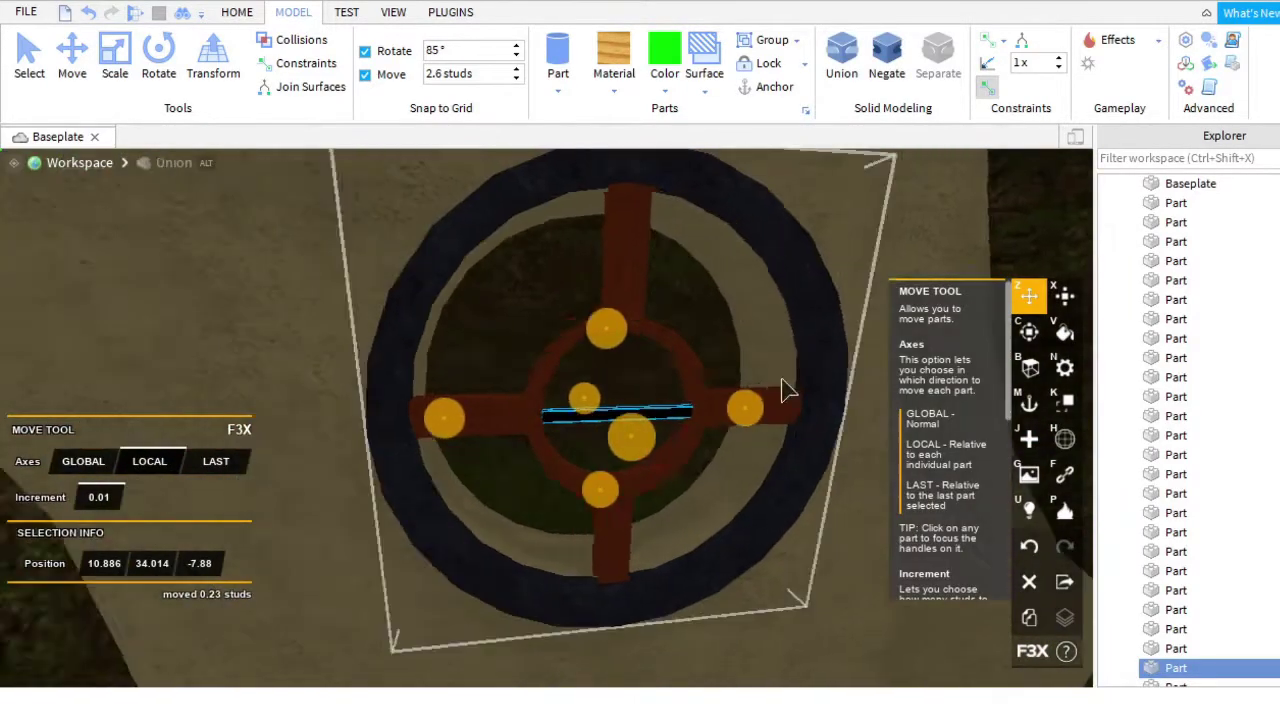
Duplicate the short black bar and place the copy parallel just above it, at Y 34.384.
scroll(786, 391, up, 2)
mouse_move(426, 290)
mouse_down()
mouse_move(432, 303)
mouse_move(423, 266)
mouse_move(443, 286)
mouse_up()
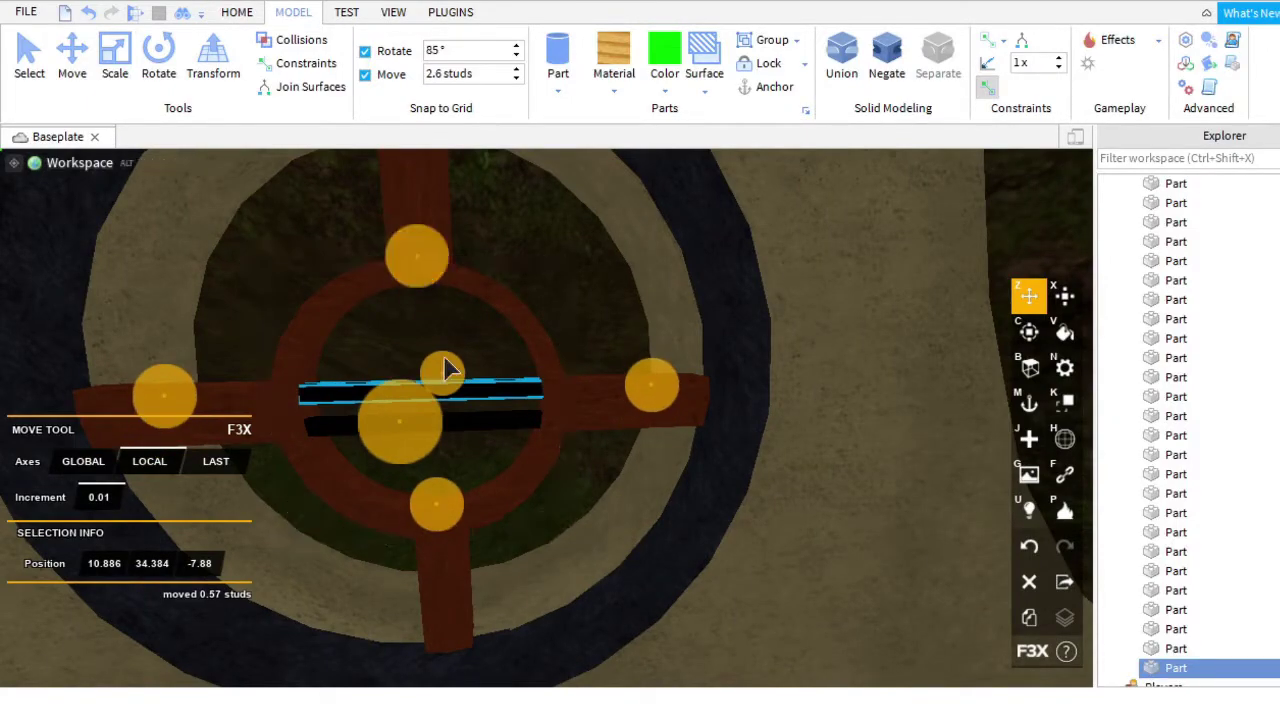
key(f)
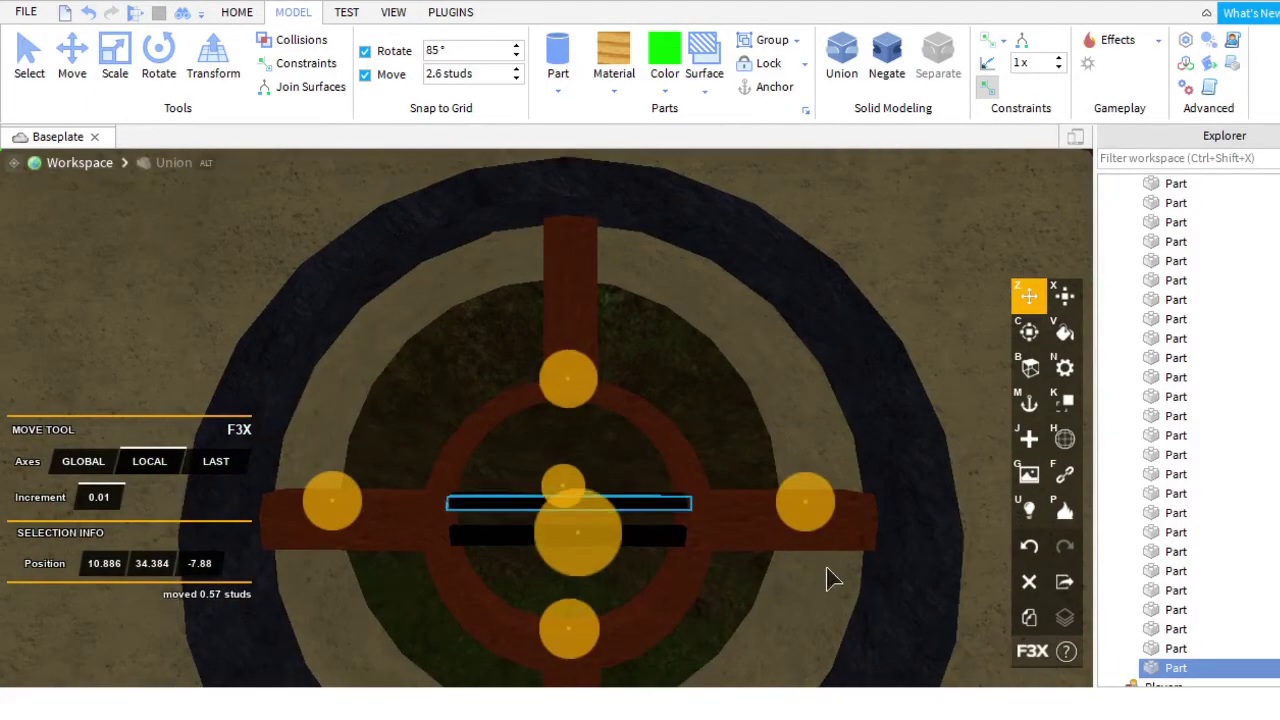
Duplicate the upper horizontal black bar, turn the copy vertical and raise it above the pair to about Y 36.4.
key(ctrl+t)
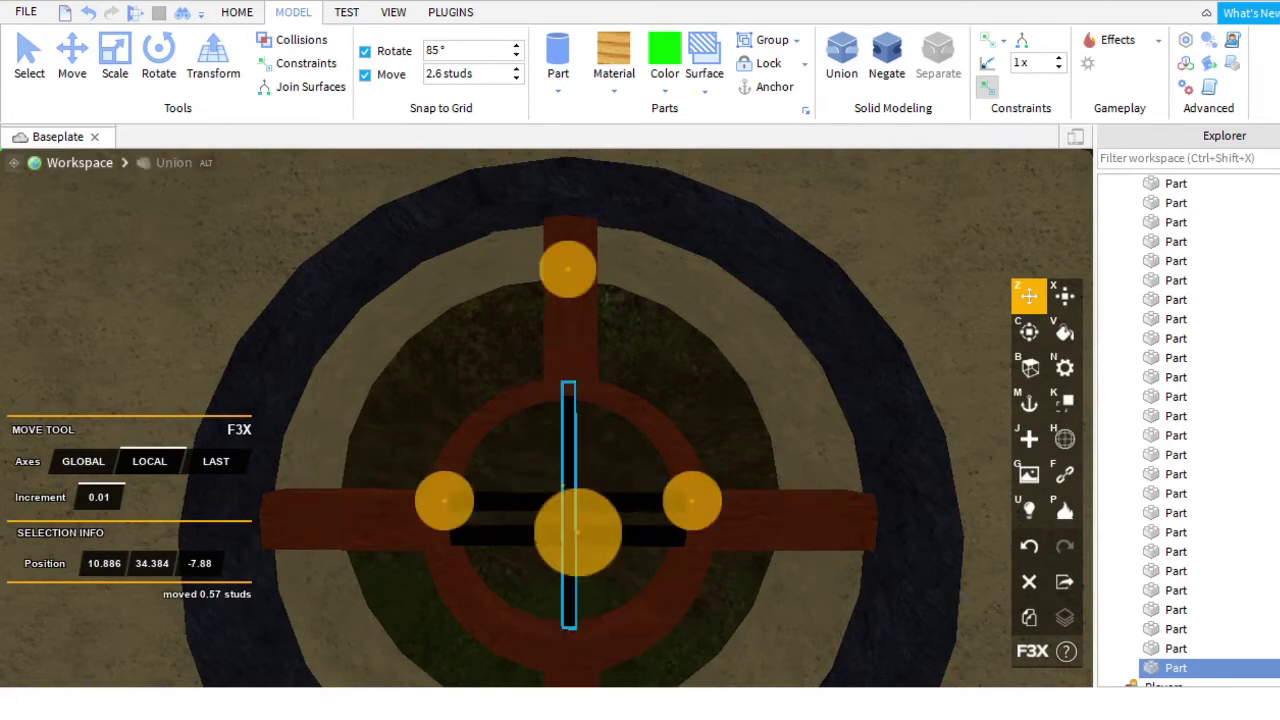
click(1064, 295)
click(1029, 295)
drag(571, 257, 563, 66)
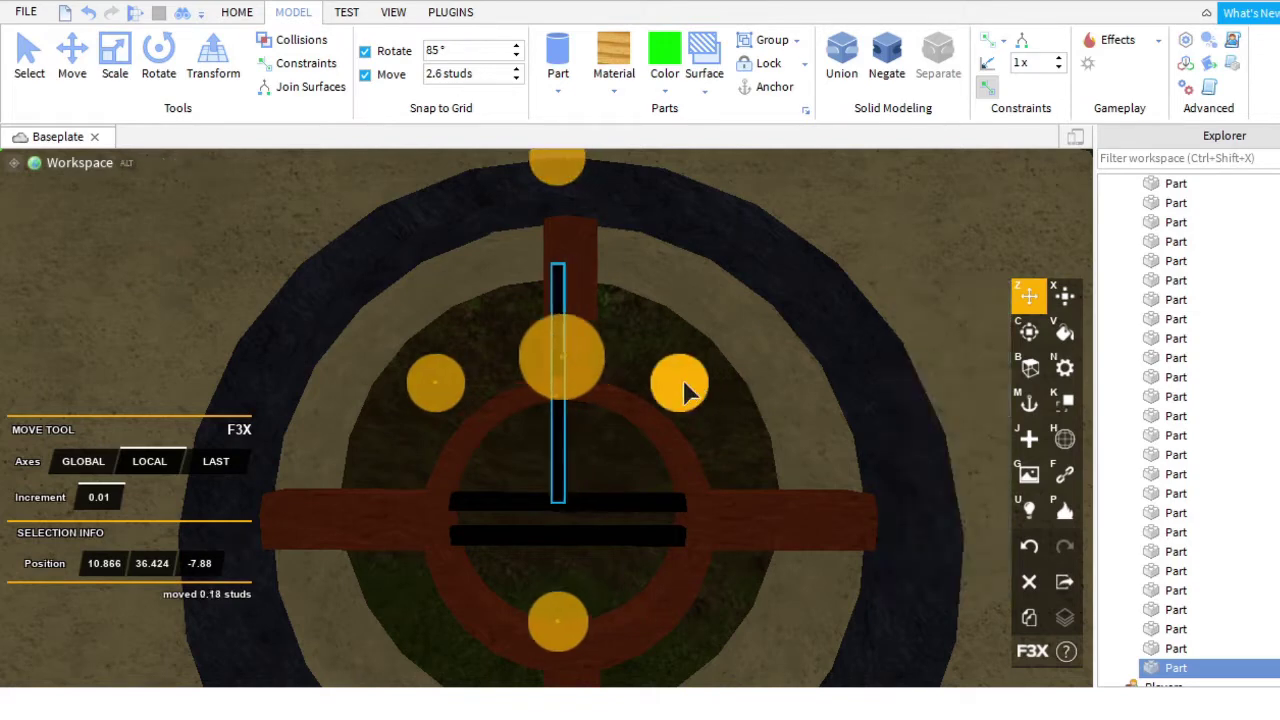
drag(683, 390, 1006, 366)
Rotate the copy diagonally into the window's upper-left quarter, starting at the horizontal bars, and lengthen it to 4.82 studs.
click(1029, 331)
drag(515, 165, 372, 237)
key(z)
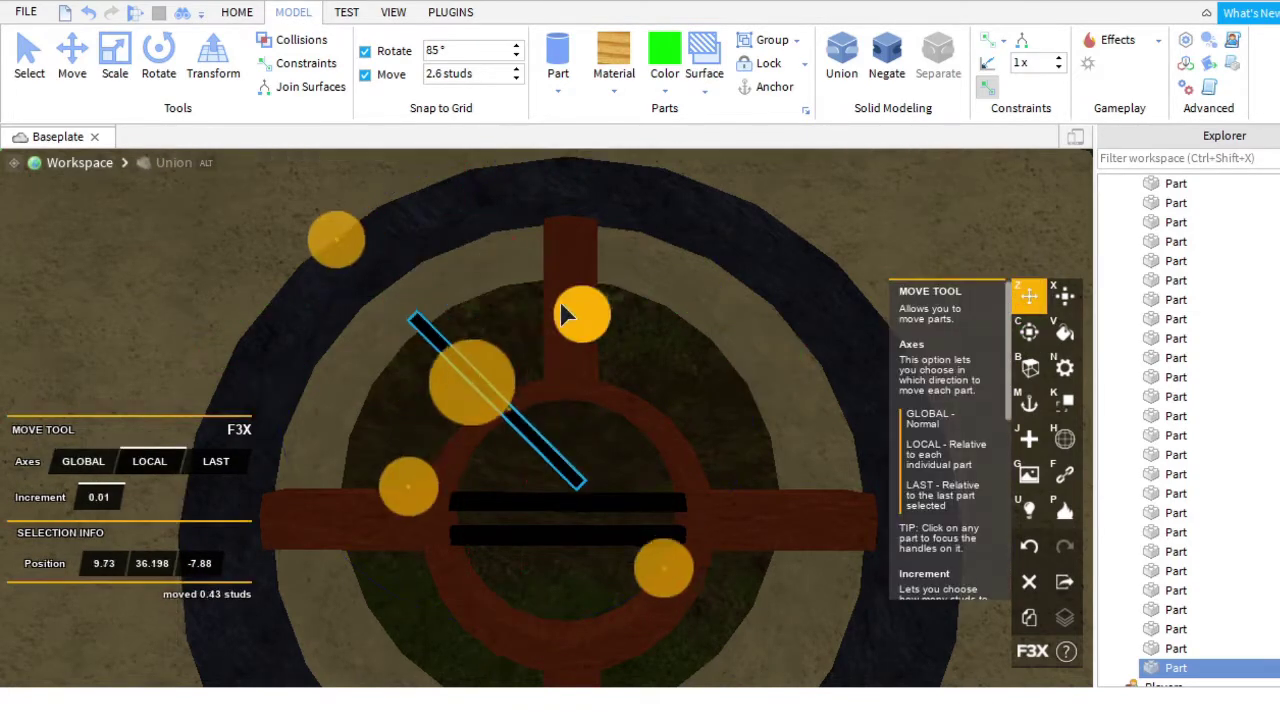
drag(566, 306, 615, 590)
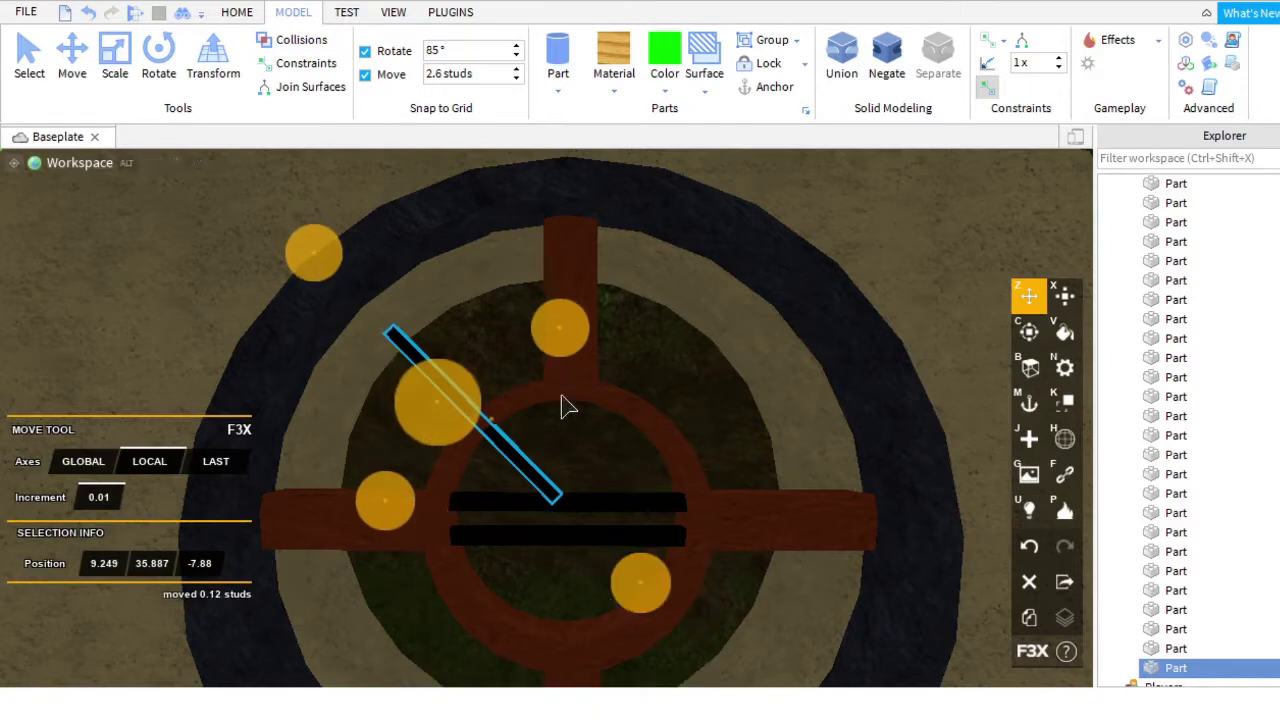
drag(560, 325, 547, 330)
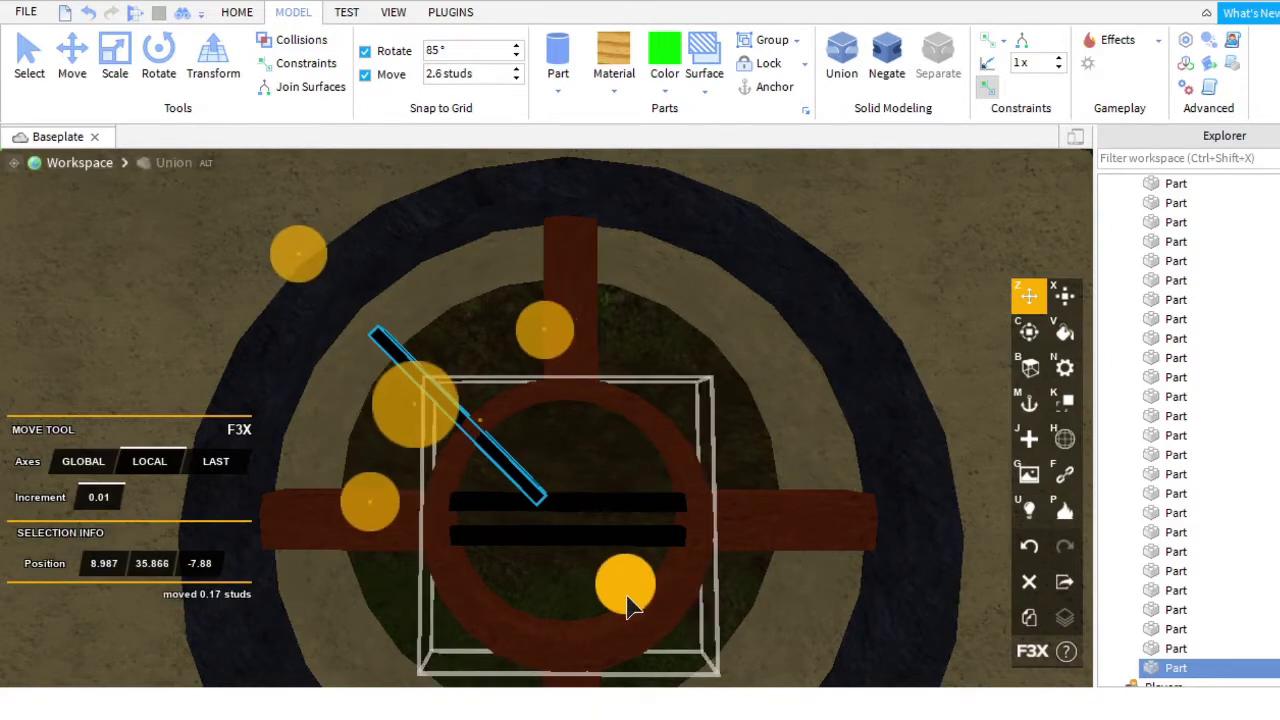
key(a)
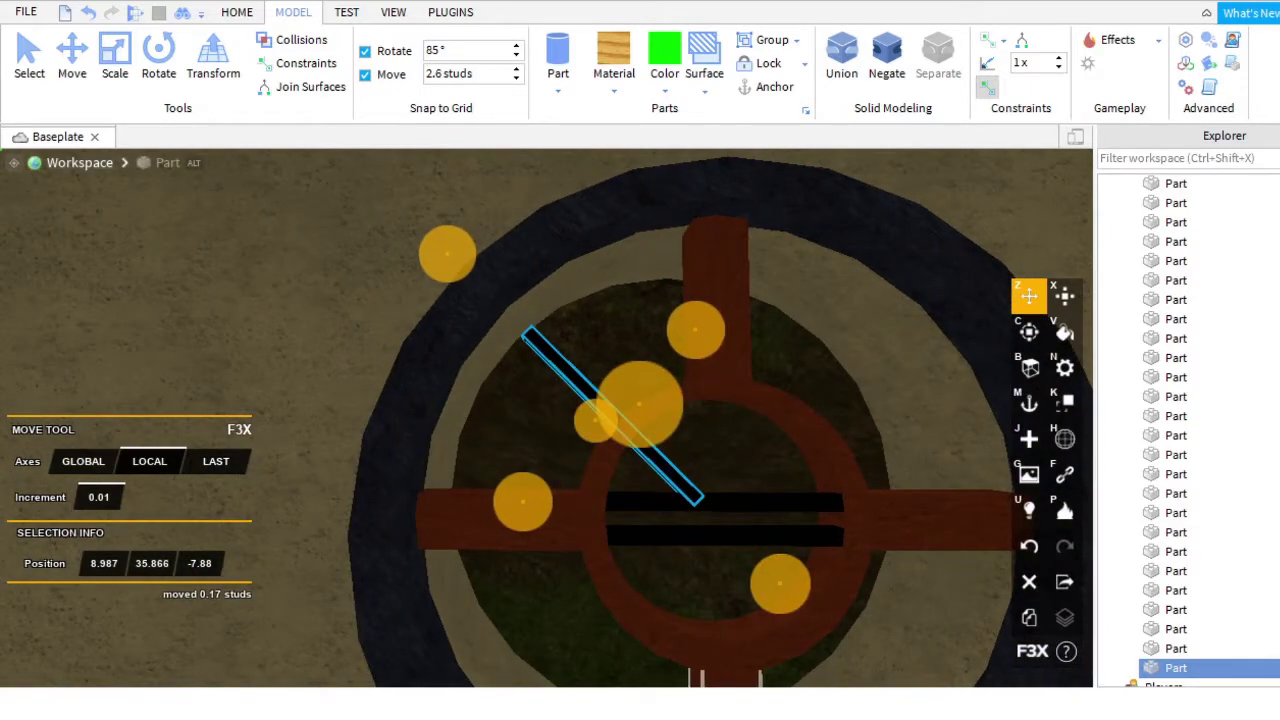
key(d)
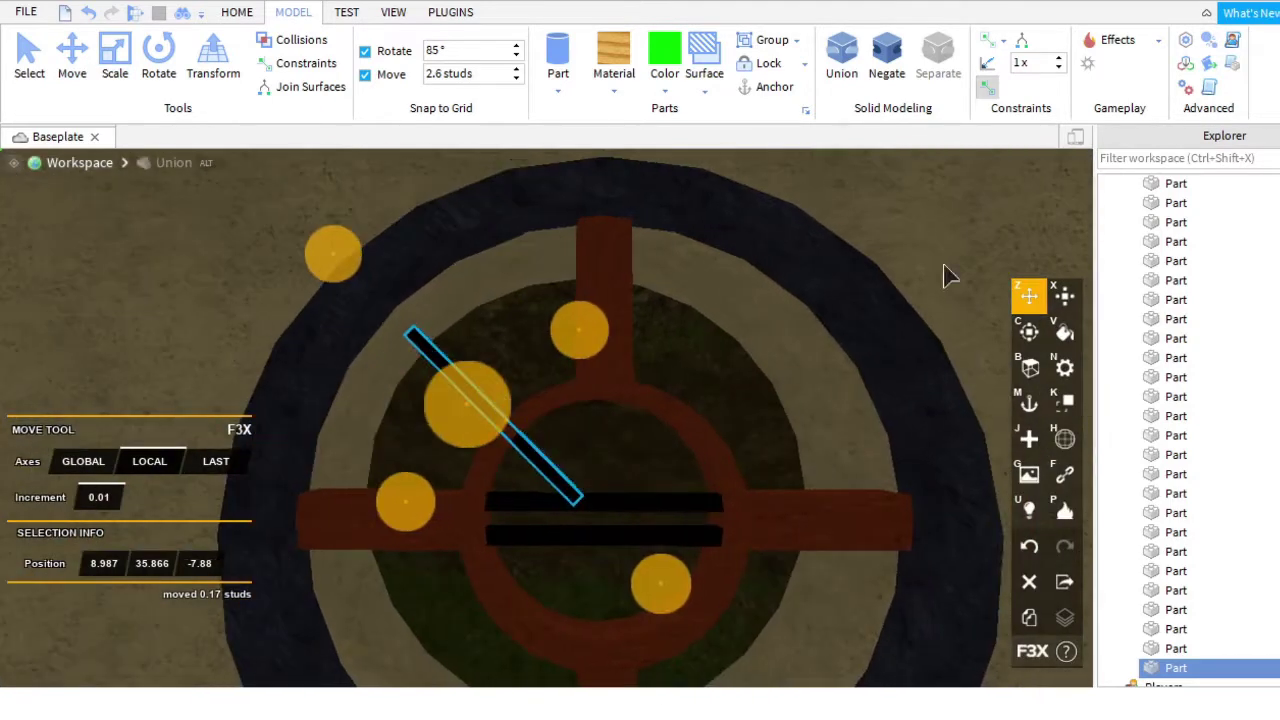
click(1063, 293)
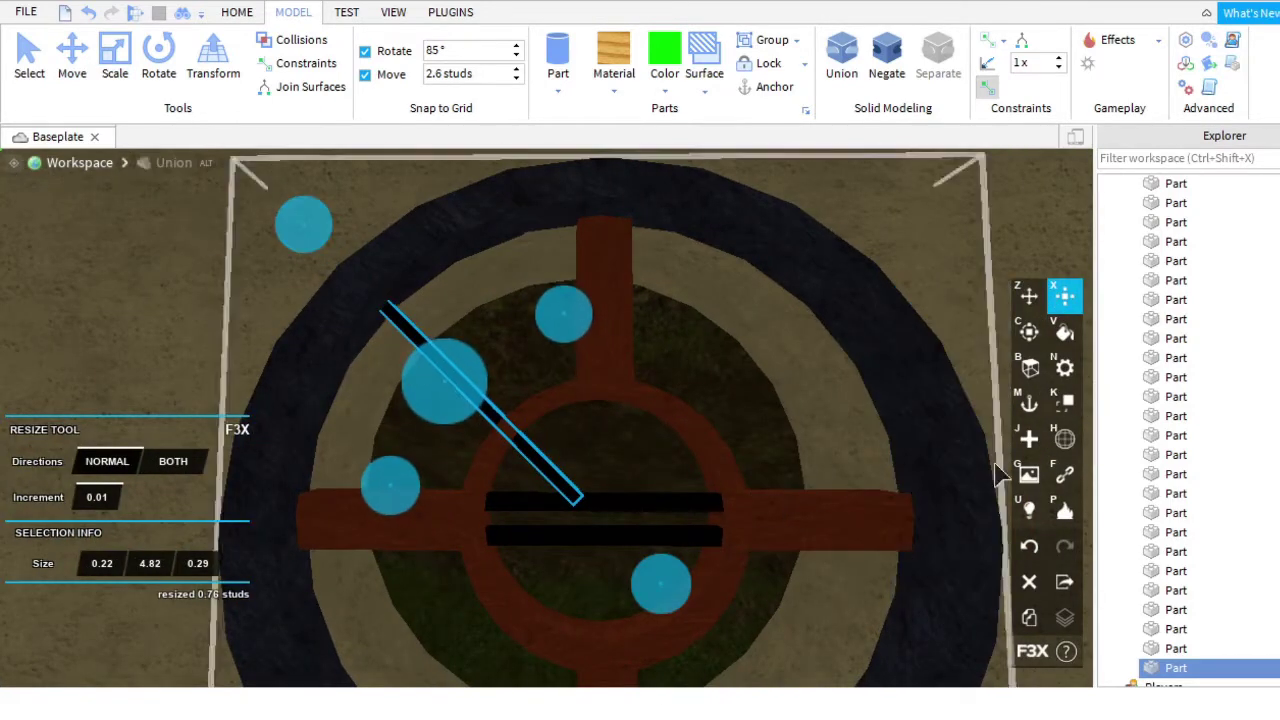
Duplicate the diagonal black bar, turn the copy to the mirrored angle and move it into the window's upper-right quarter.
click(1029, 295)
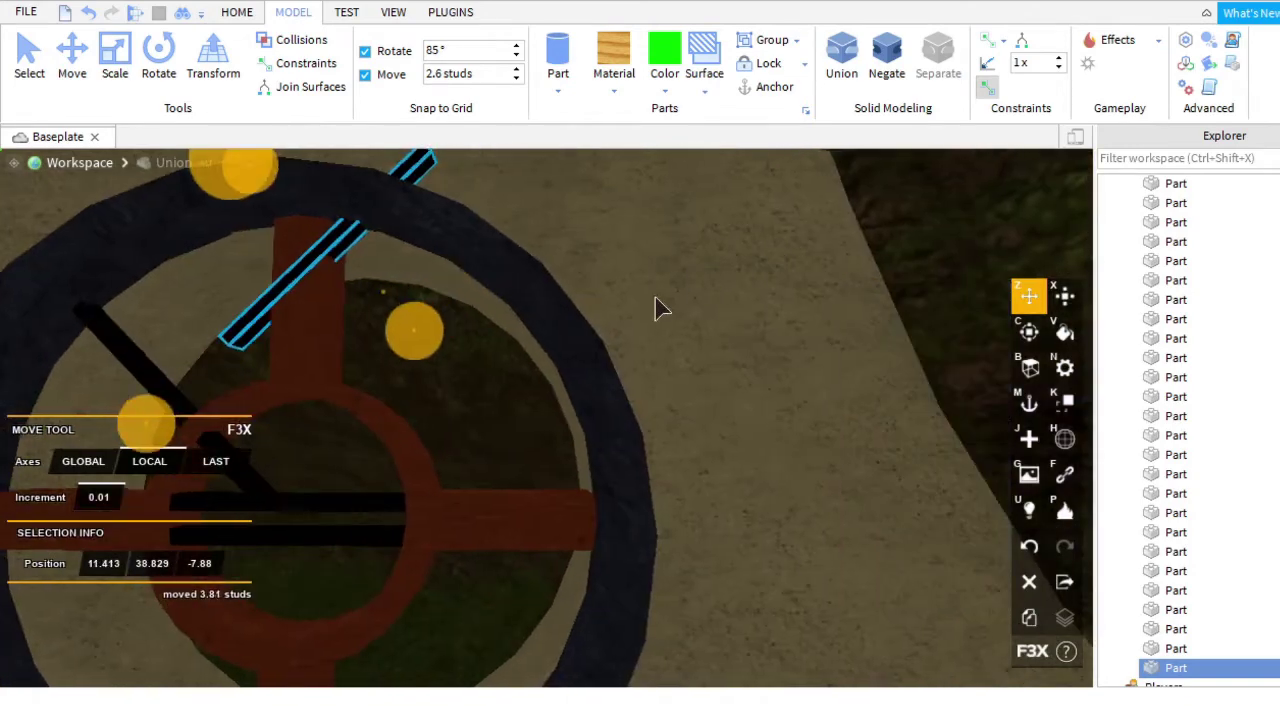
key(ctrl+a)
right_drag(588, 440, 531, 506)
click(531, 506)
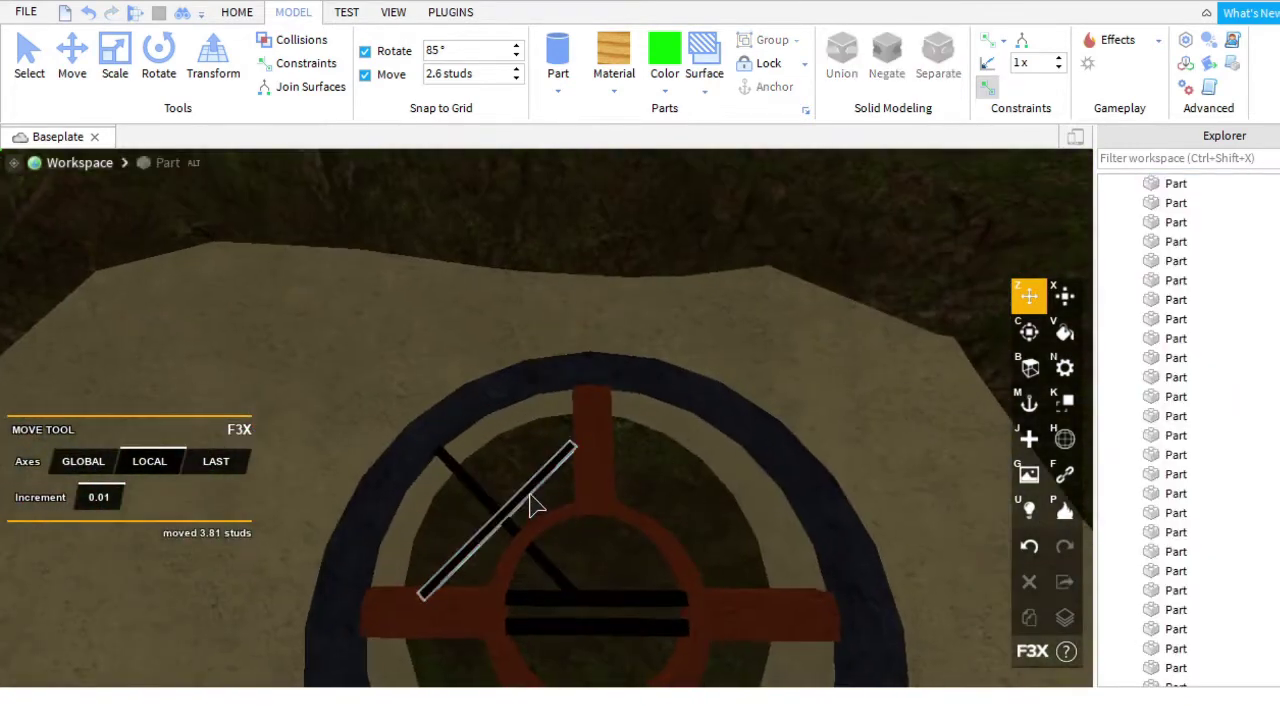
drag(578, 582, 745, 385)
drag(693, 573, 700, 500)
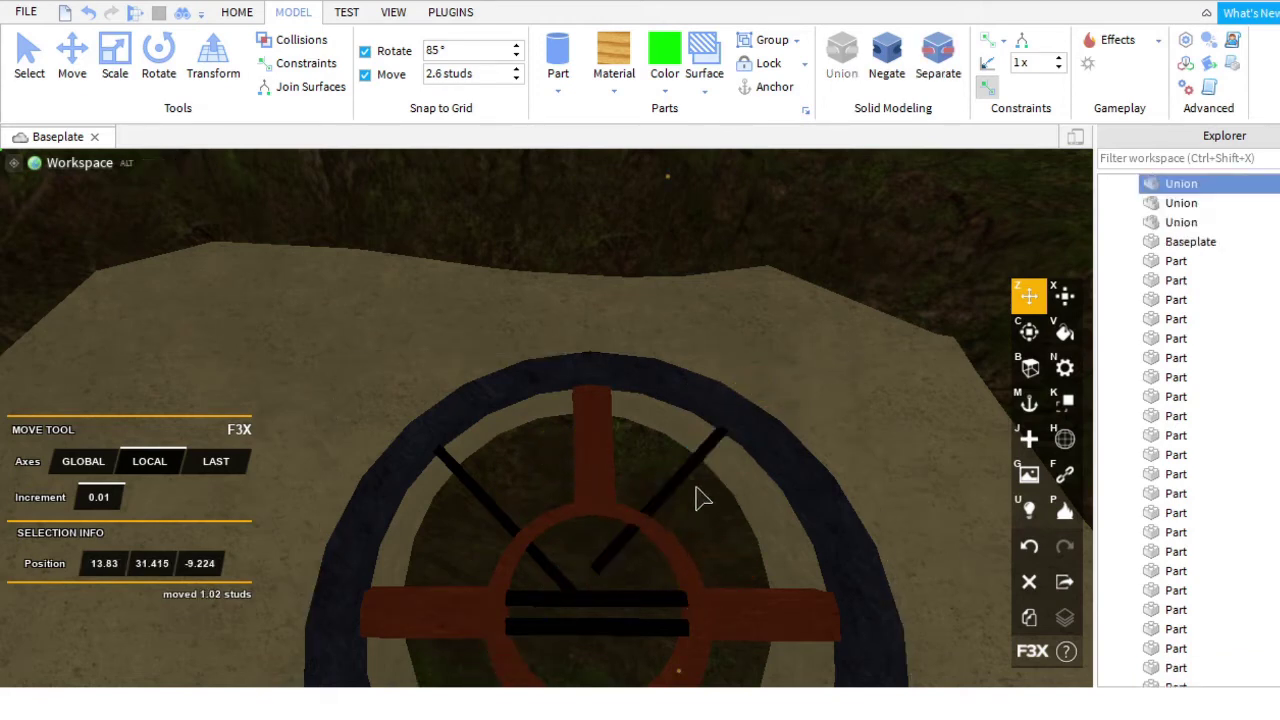
Fine-tune the diagonal bars' positions, the right one to X 12.784, Y 36.071 and the left one to X 8.719, Y 36.135.
scroll(740, 240, up, 3)
drag(740, 240, 708, 467)
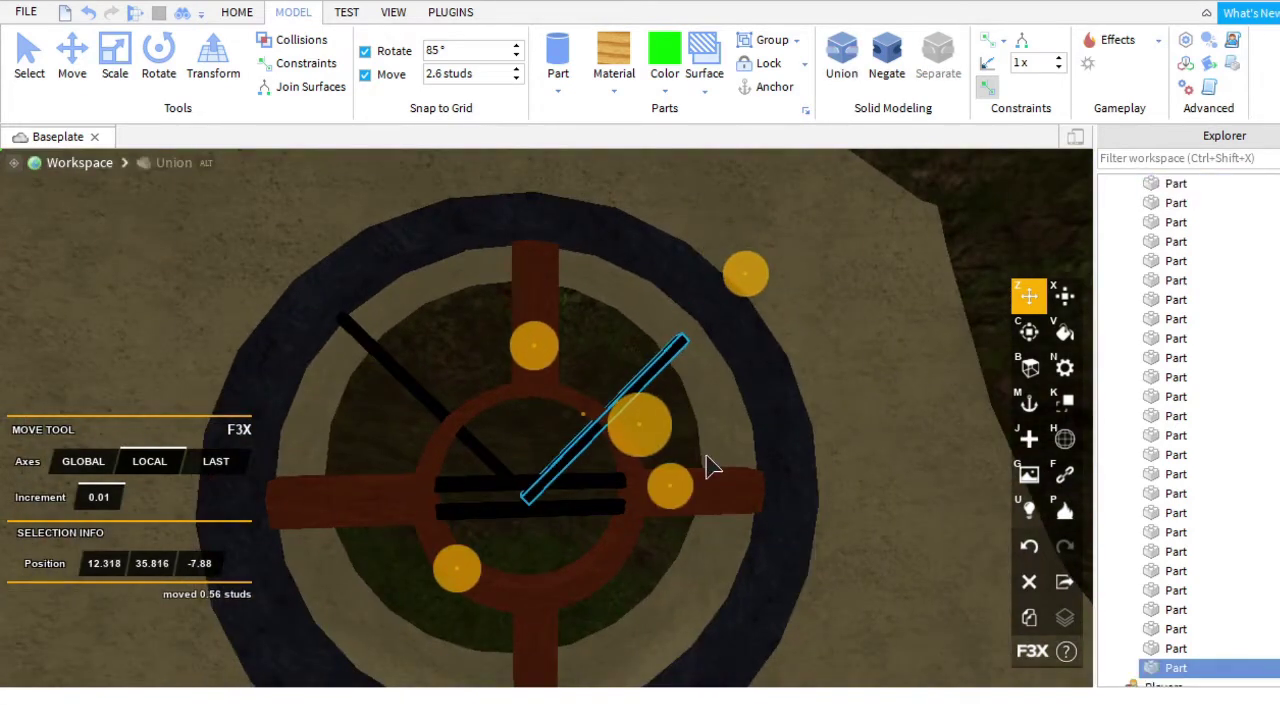
drag(742, 292, 767, 293)
drag(587, 355, 578, 353)
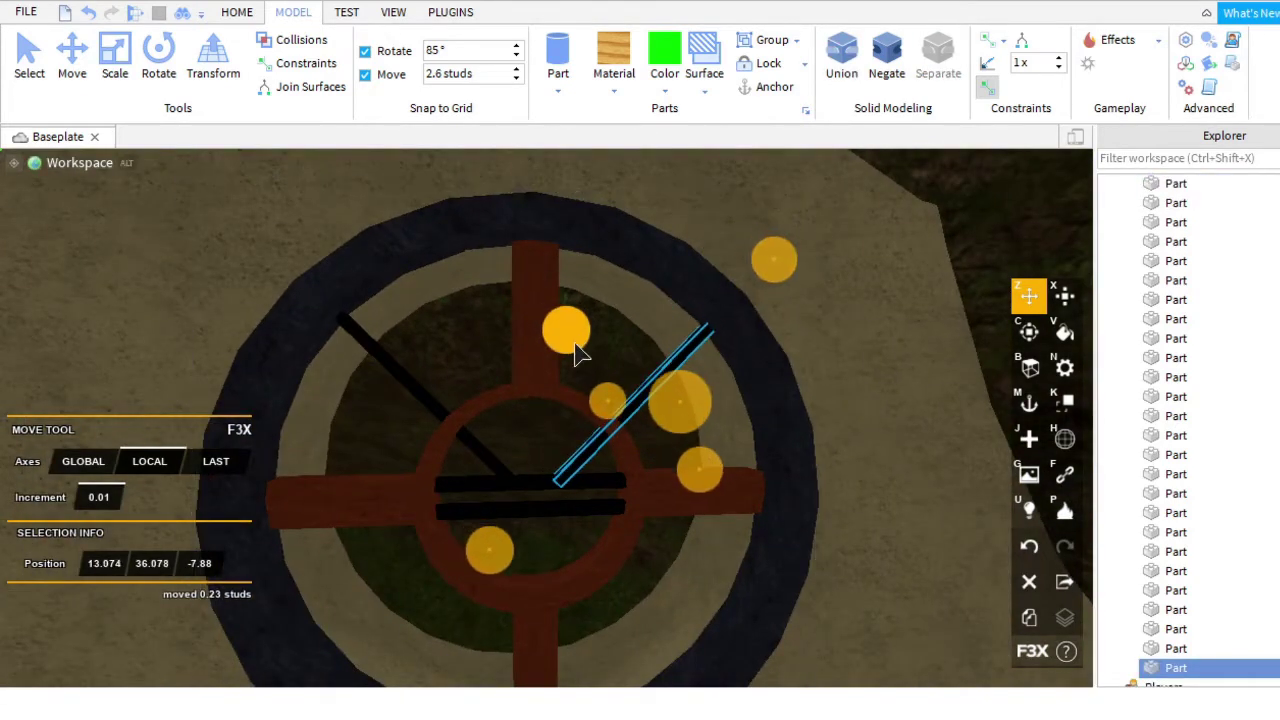
mouse_move(692, 478)
mouse_down()
mouse_move(677, 477)
mouse_move(682, 490)
mouse_up()
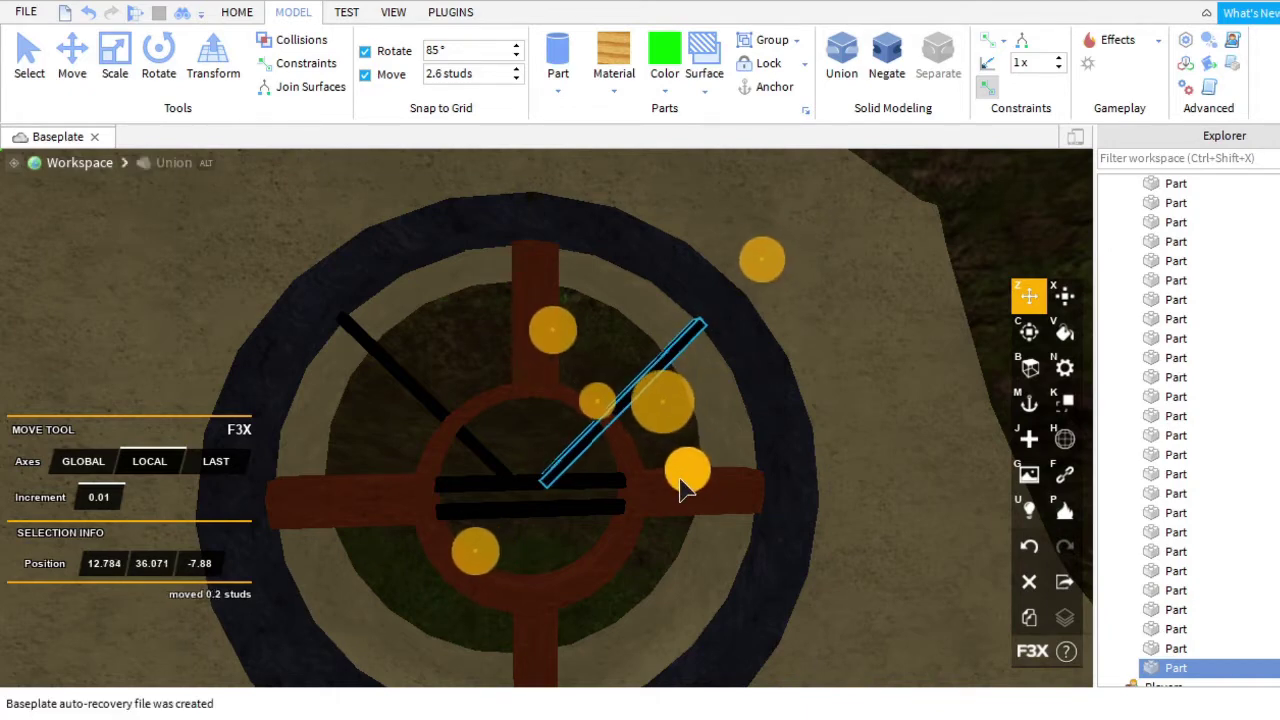
right_drag(806, 314, 731, 334)
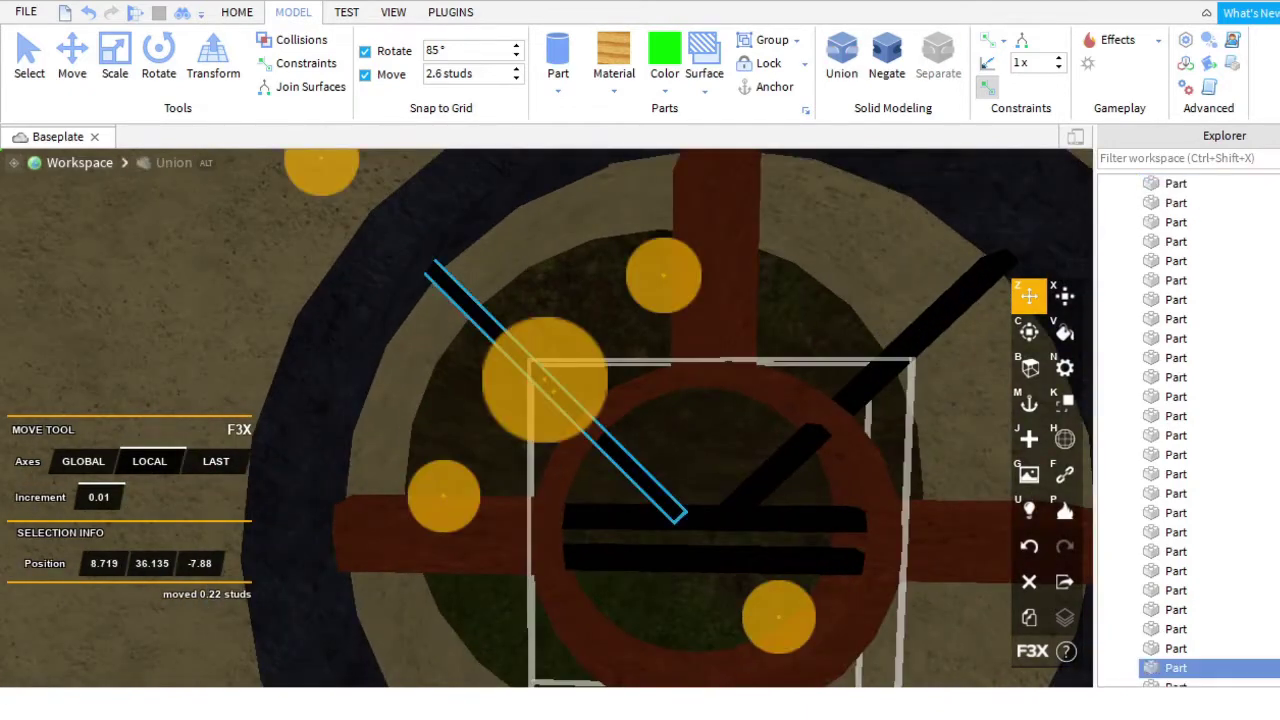
scroll(771, 571, down, 4)
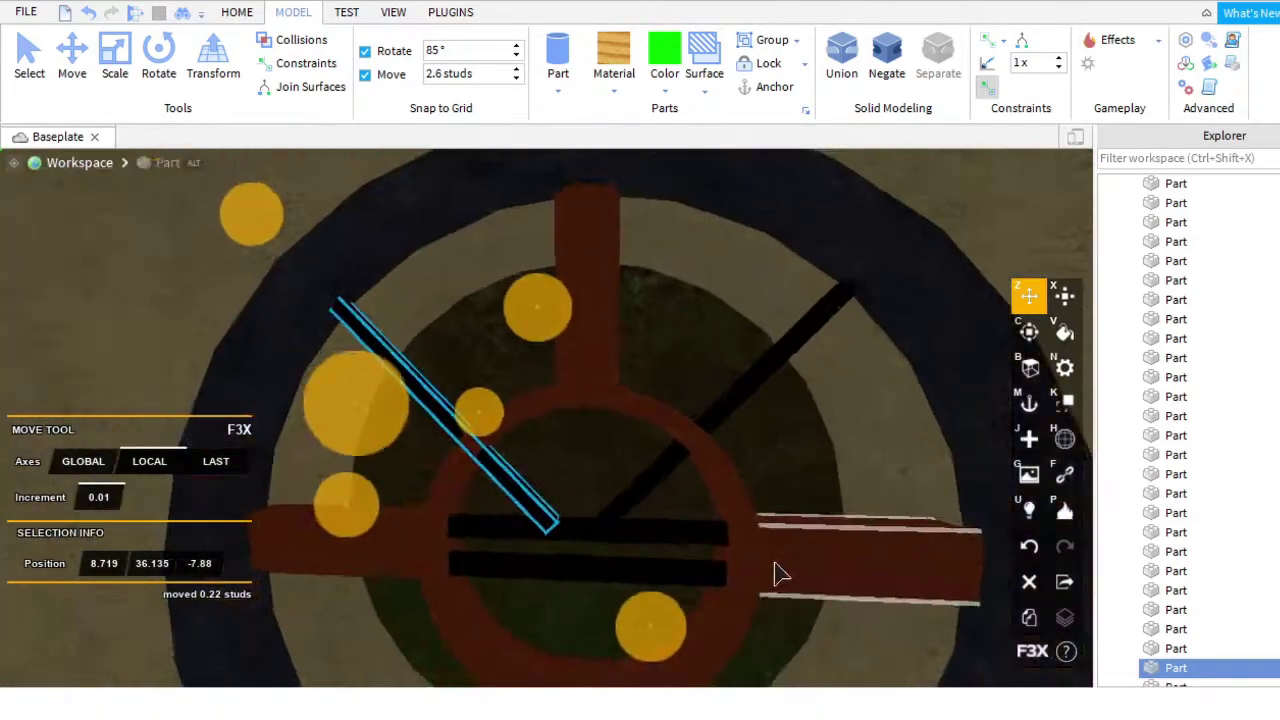
Place a copy of the left diagonal bar rotated 30 degrees closer to vertical, at X 9.972, Y 36.709.
click(1018, 340)
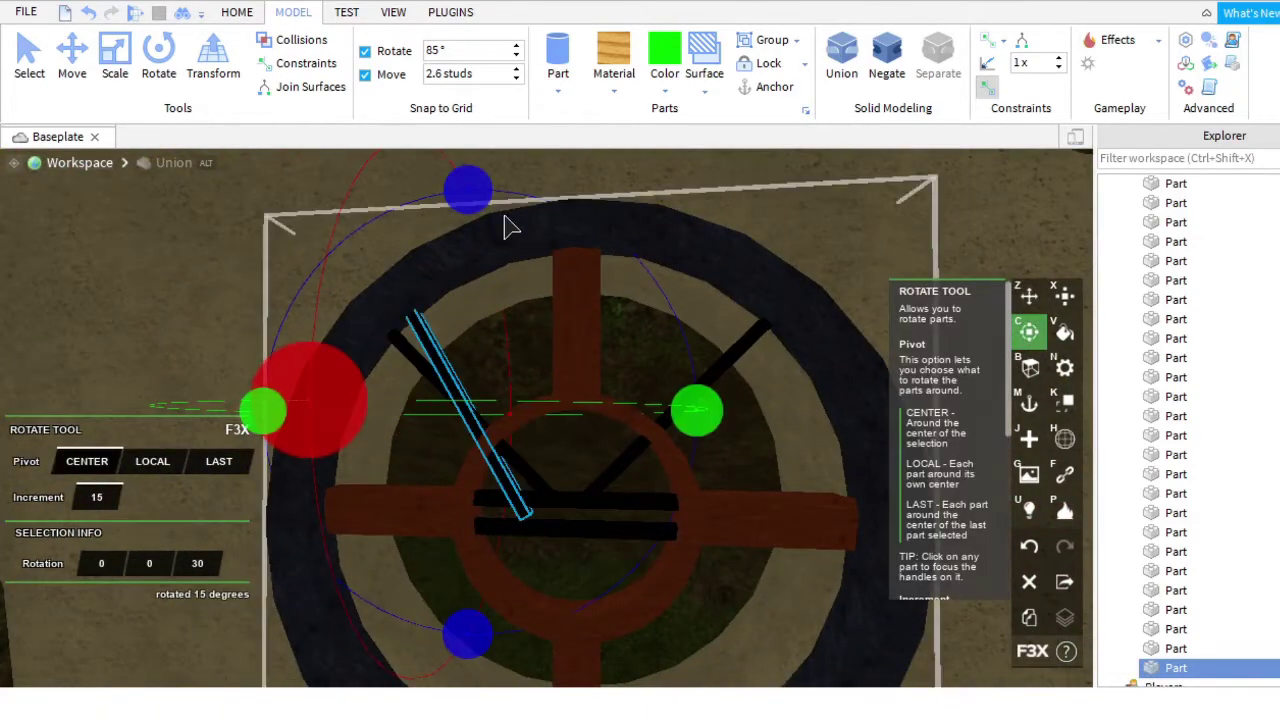
key(z)
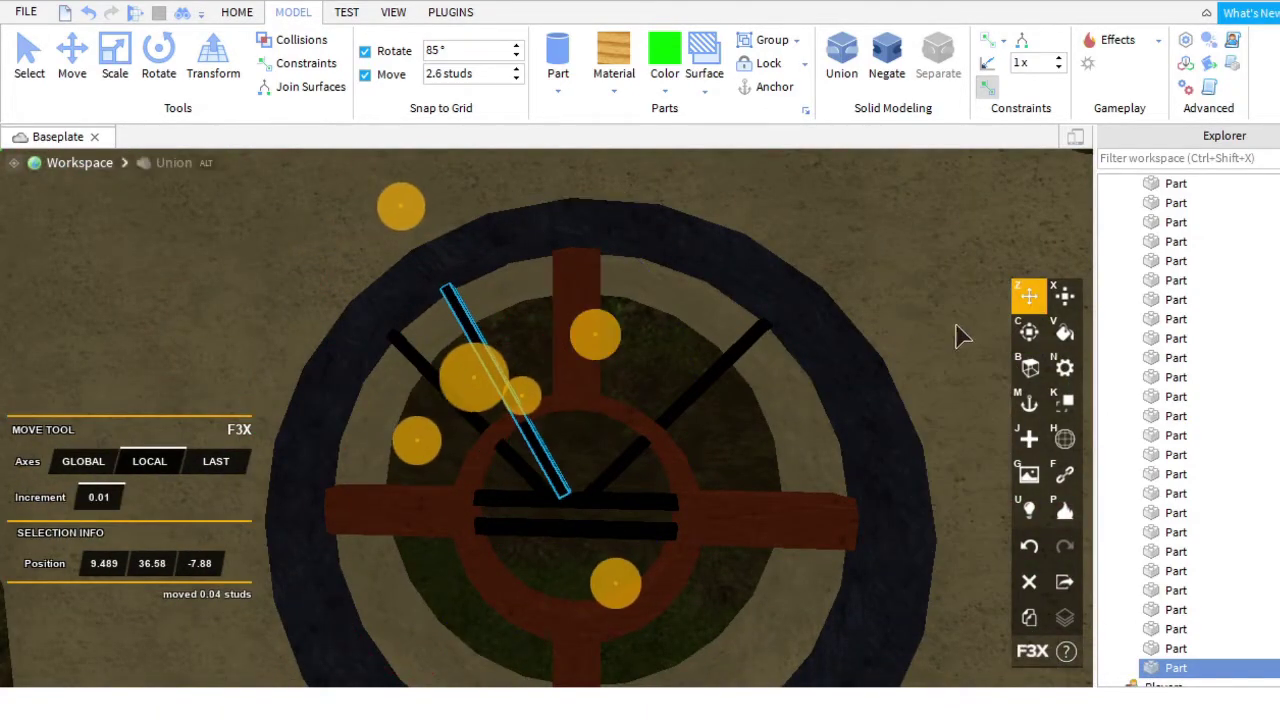
click(1018, 338)
key(z)
drag(605, 355, 651, 360)
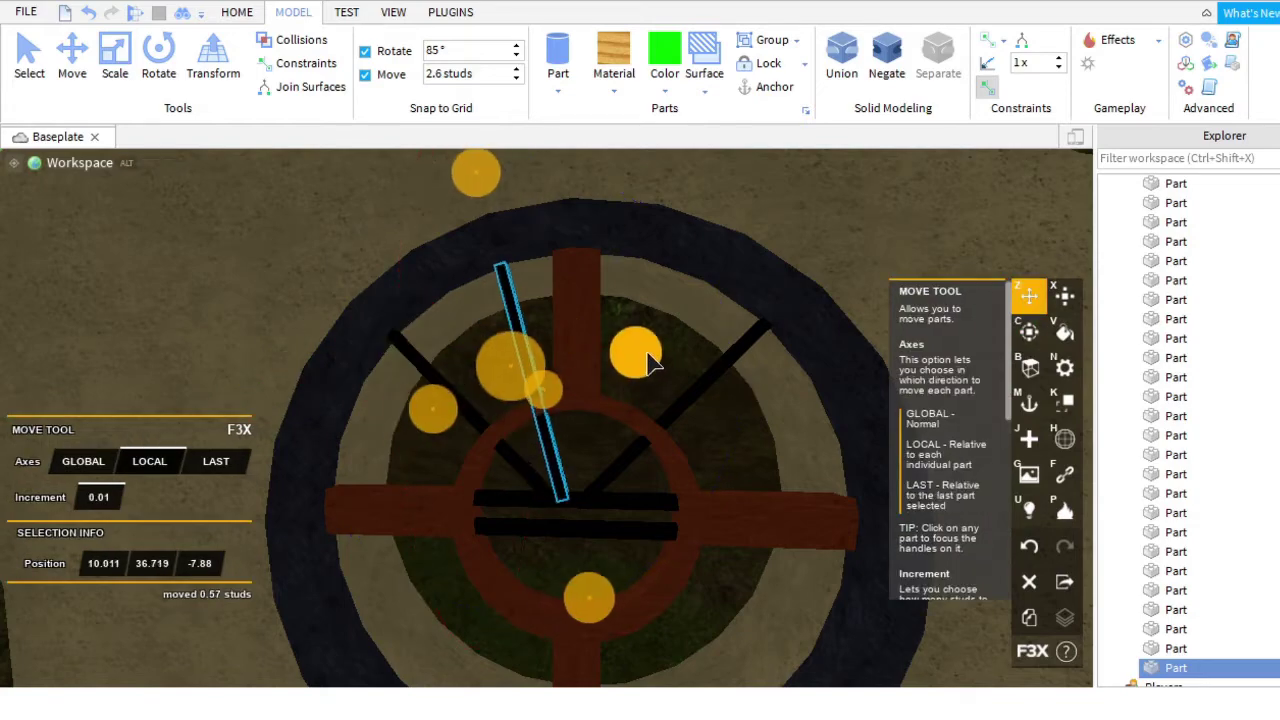
scroll(651, 380, up, 5)
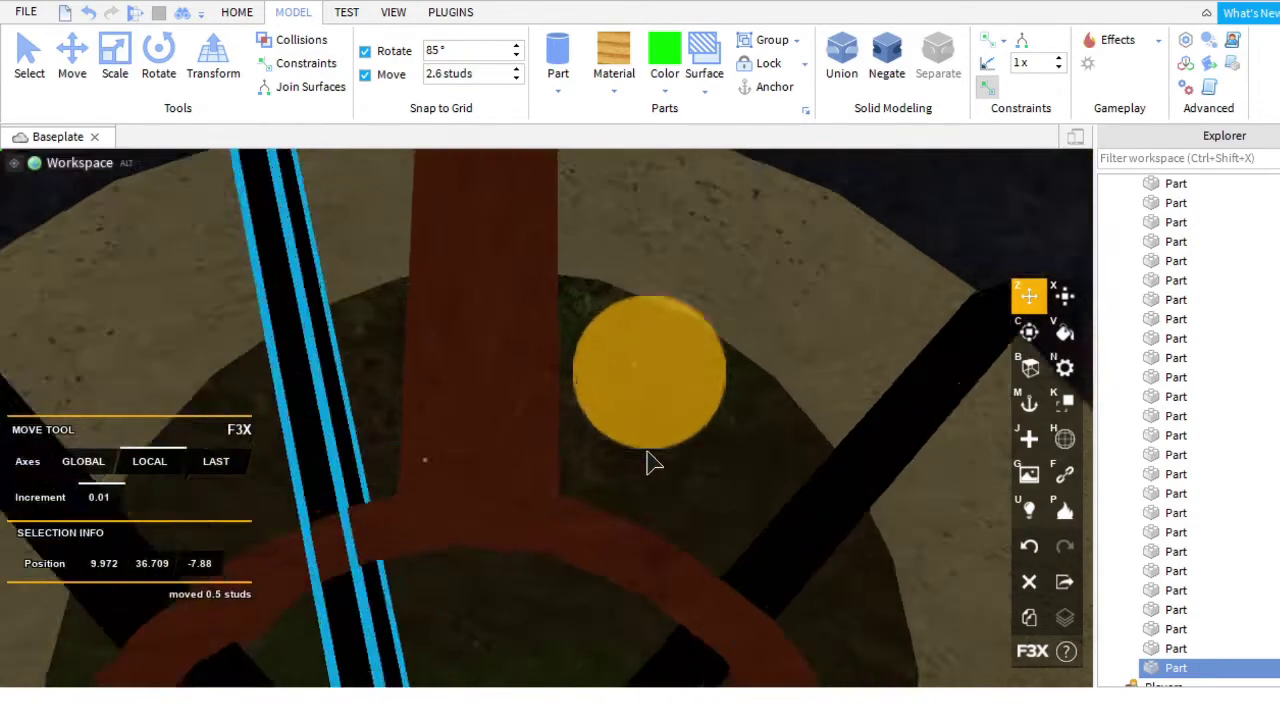
scroll(651, 462, down, 5)
Duplicate the steep black bar, tilt the copy the opposite way and place it on the other side of the upper wooden bar.
right_drag(657, 480, 734, 651)
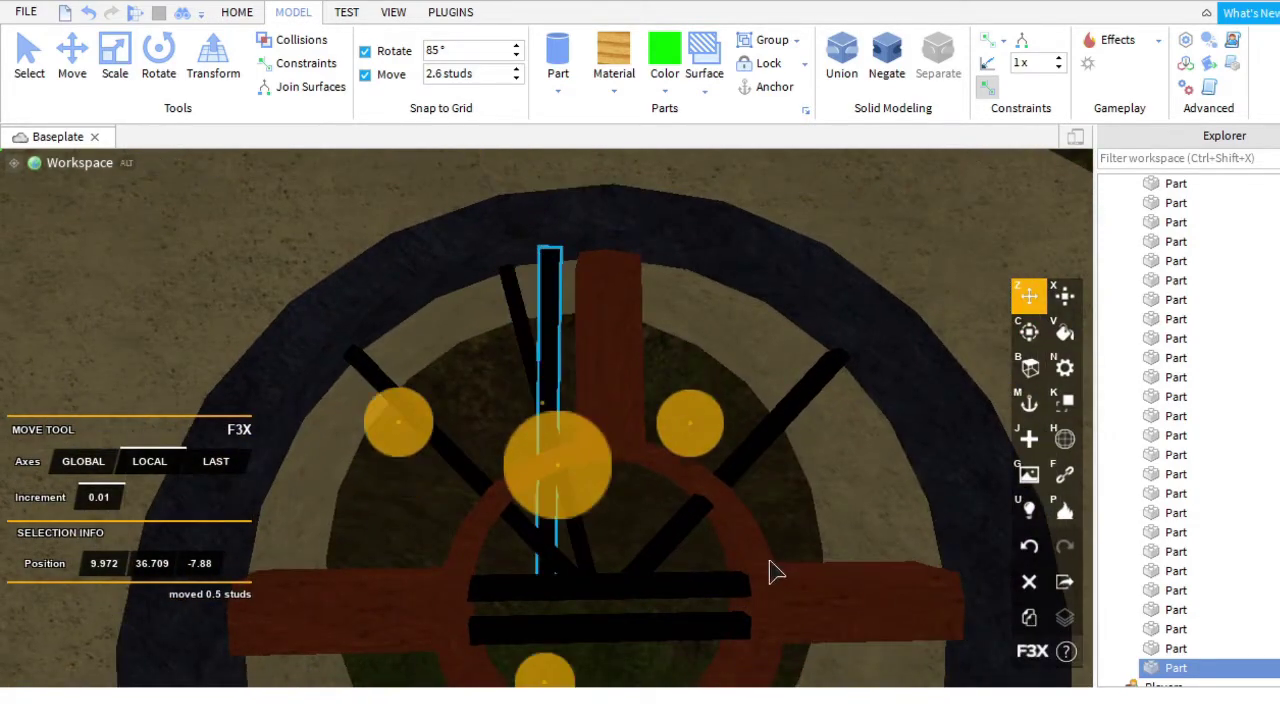
drag(700, 430, 730, 170)
scroll(834, 283, down, 4)
scroll(834, 283, up, 4)
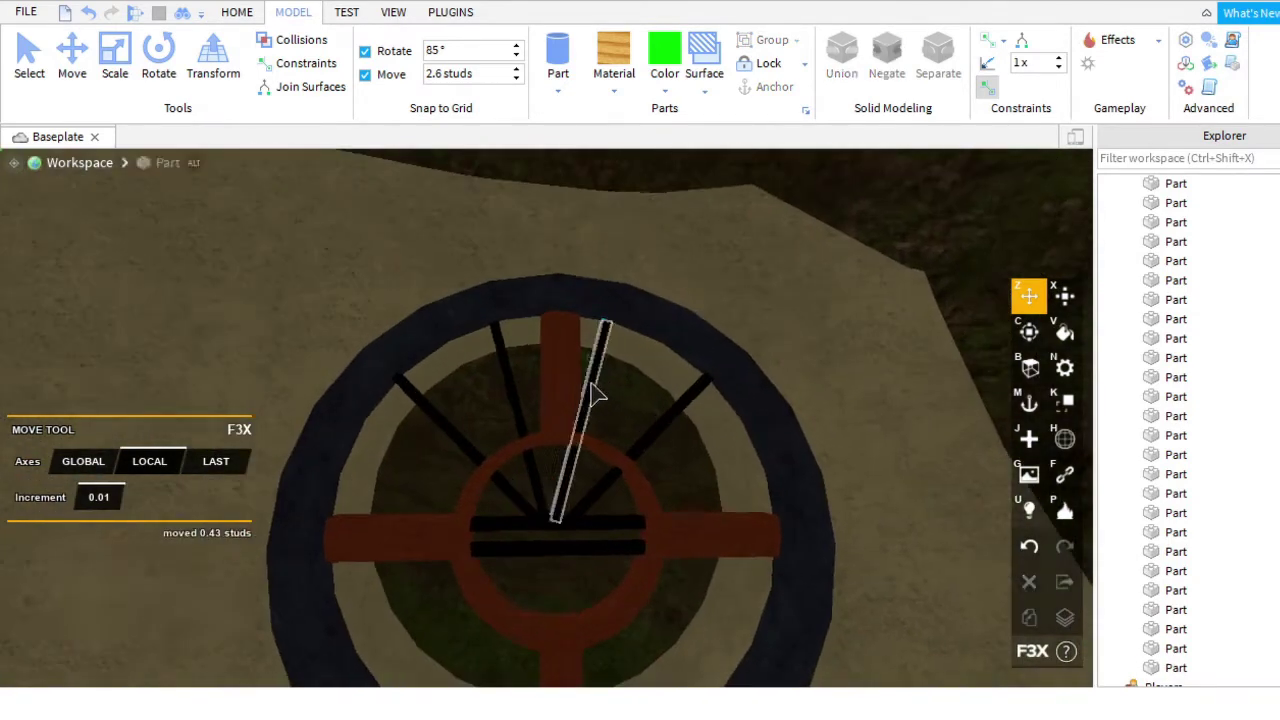
drag(640, 430, 688, 448)
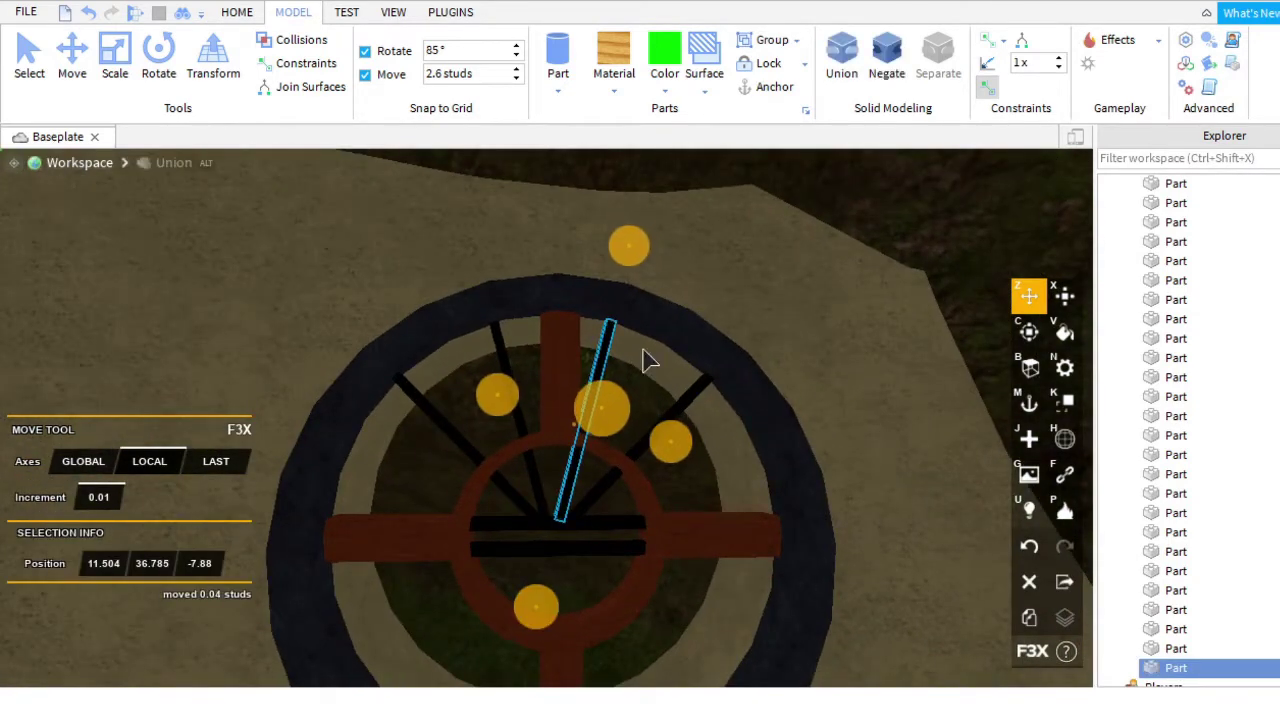
drag(628, 262, 512, 410)
Nudge the right diagonal bar to X 12.989, Y 36.12 and the steep right bar to X 11.869, Y 36.832.
click(614, 494)
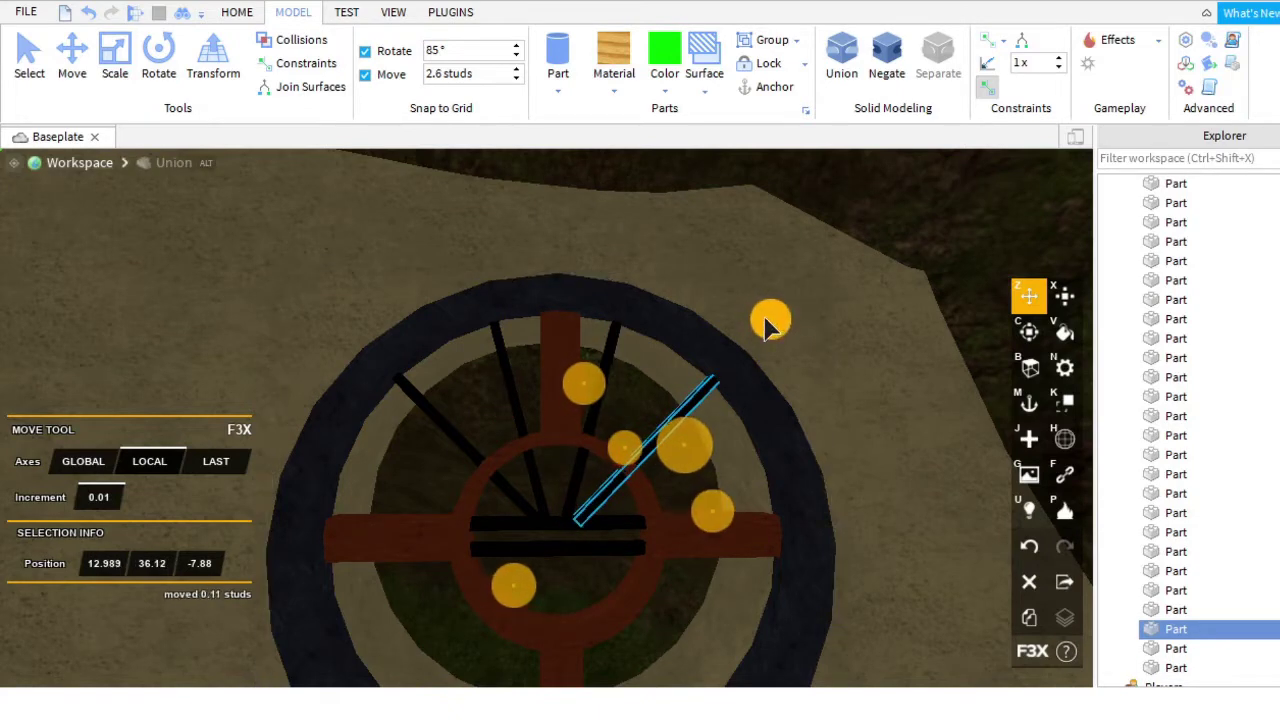
click(575, 505)
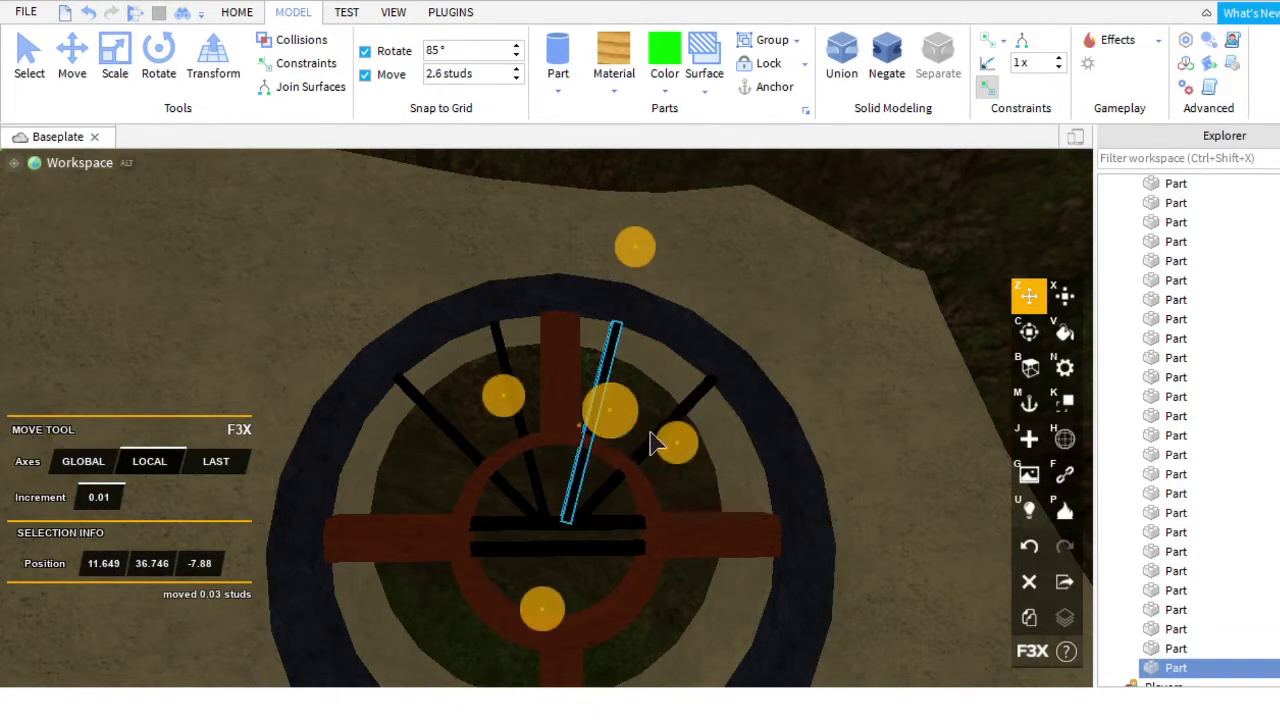
right_drag(548, 610, 680, 394)
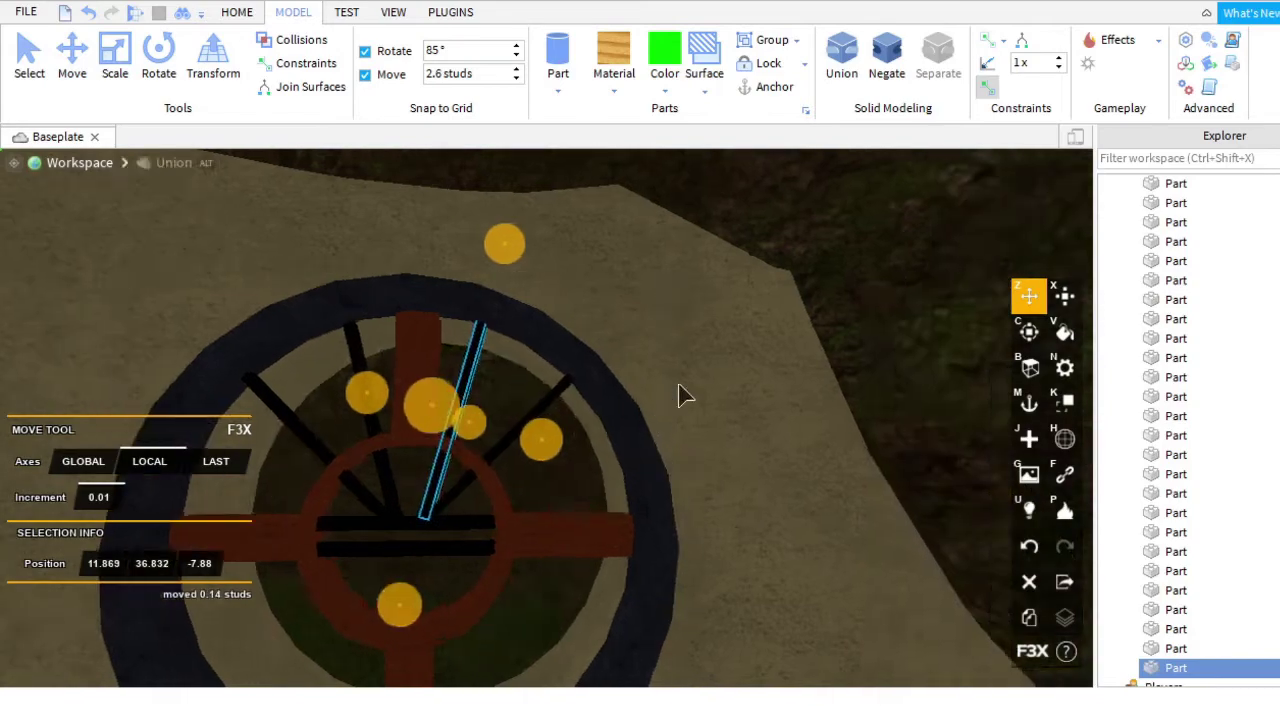
click(729, 323)
Inspect the four radiating black bars in the upper half of the round window.
scroll(729, 323, up, 3)
scroll(694, 426, down, 5)
scroll(676, 510, up, 10)
scroll(676, 510, down, 8)
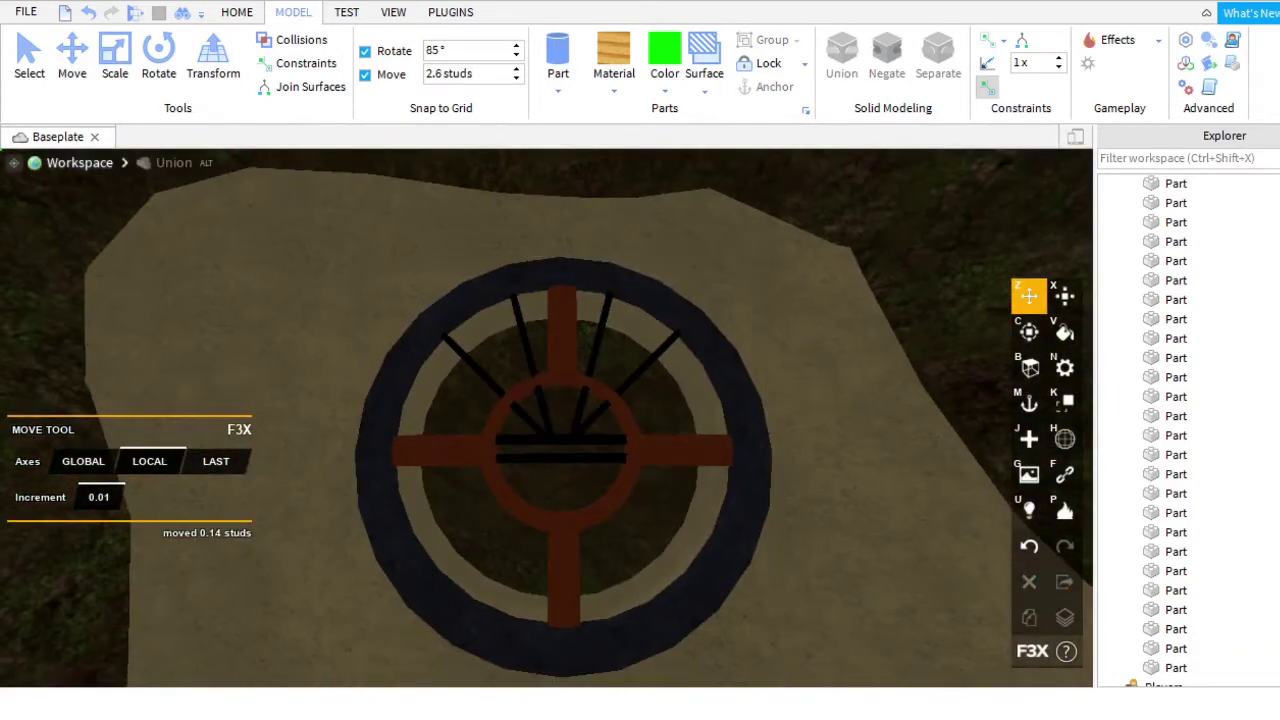
scroll(594, 457, up, 5)
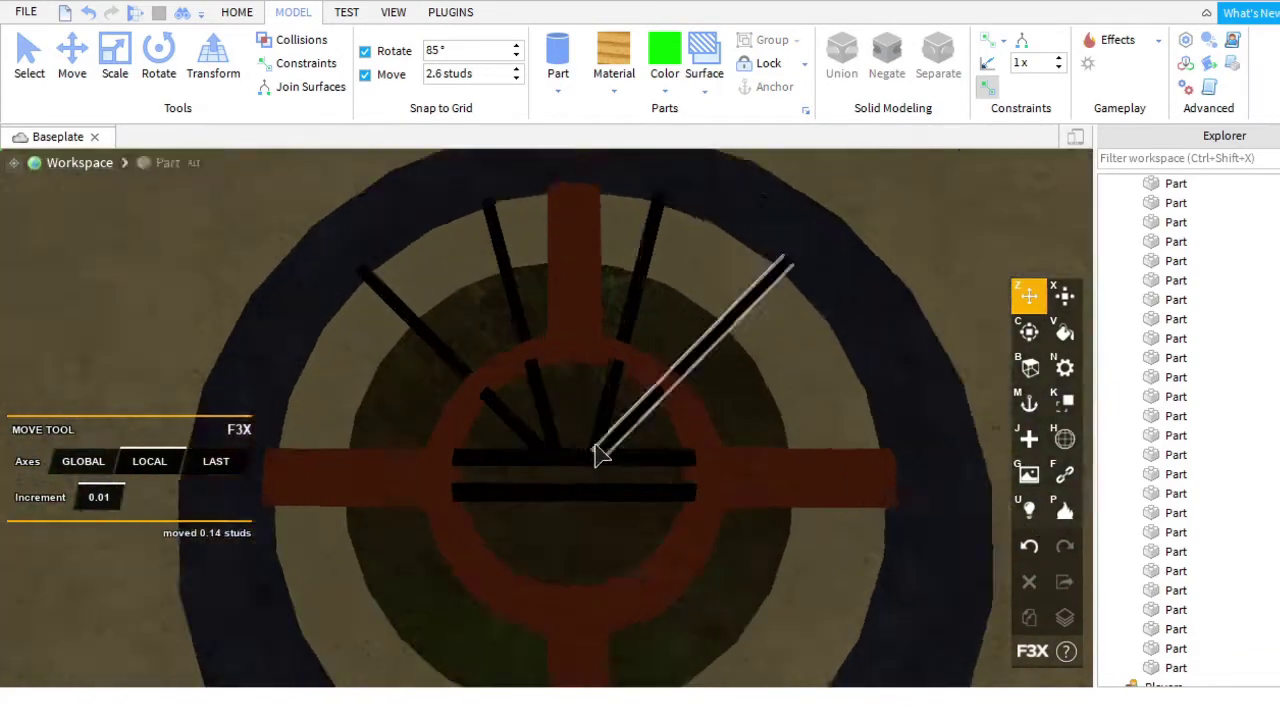
scroll(580, 457, down, 5)
right_drag(580, 457, 814, 486)
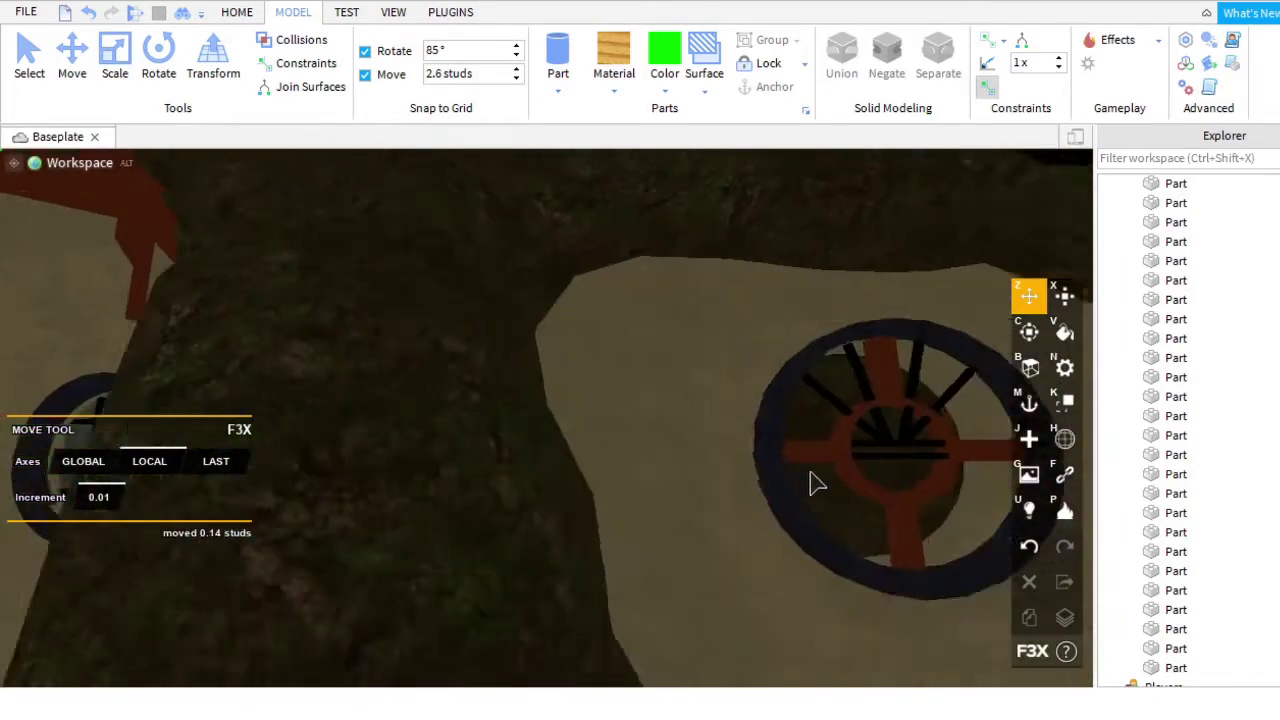
Place an upright black bar at the centre of the ring and shorten it to 1.83 studs so it ends at the upper crossbar.
scroll(609, 480, up, 5)
click(609, 480)
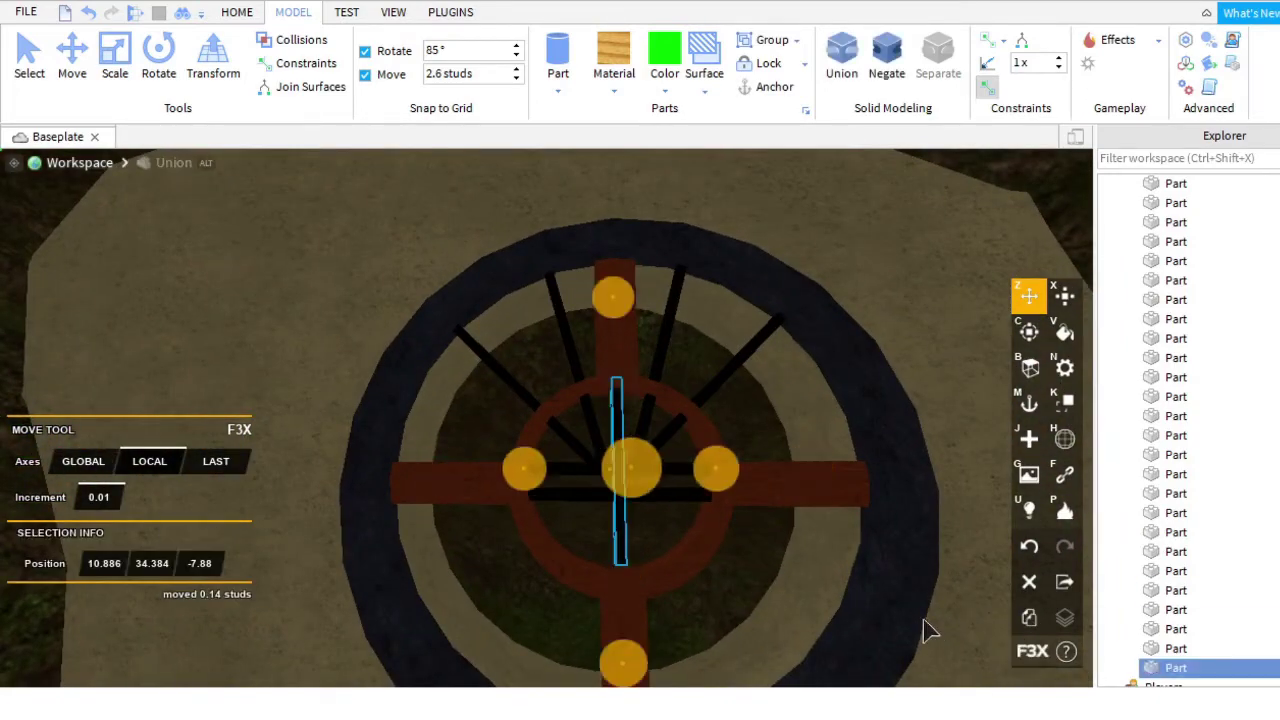
key(x)
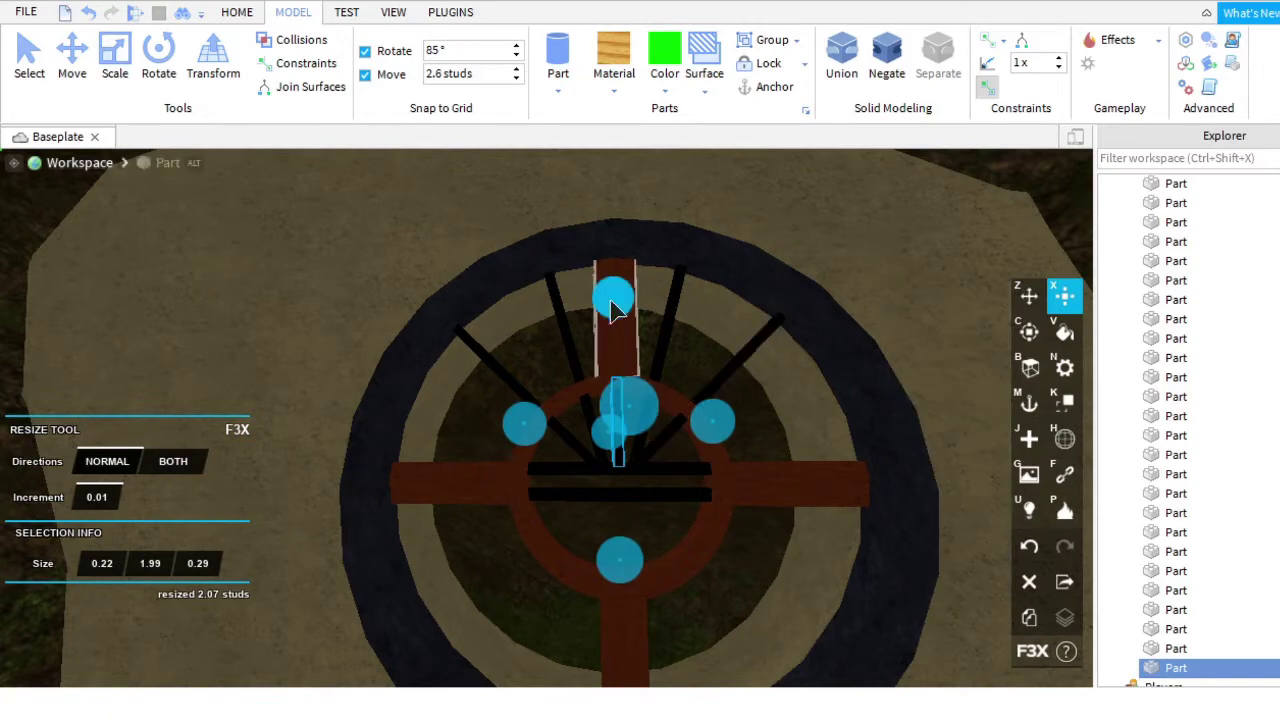
scroll(640, 325, up, 3)
scroll(900, 215, down, 5)
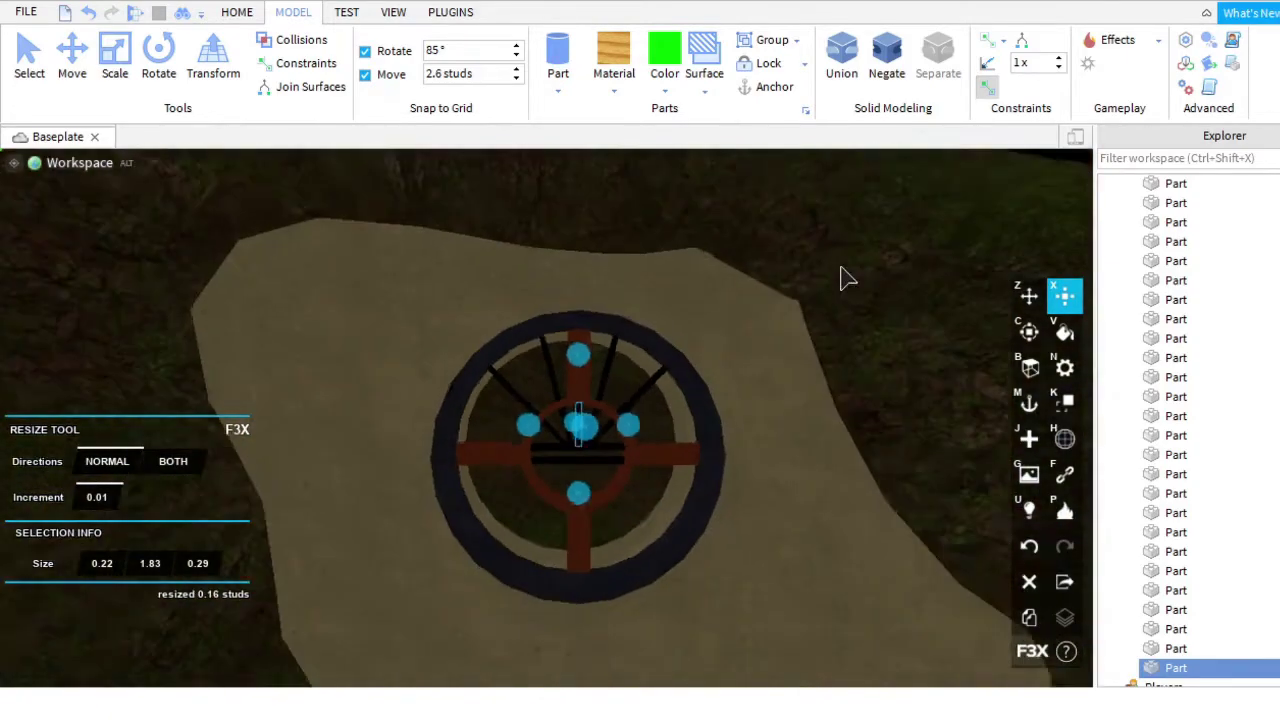
scroll(800, 320, up, 2)
click(752, 360)
scroll(783, 474, up, 3)
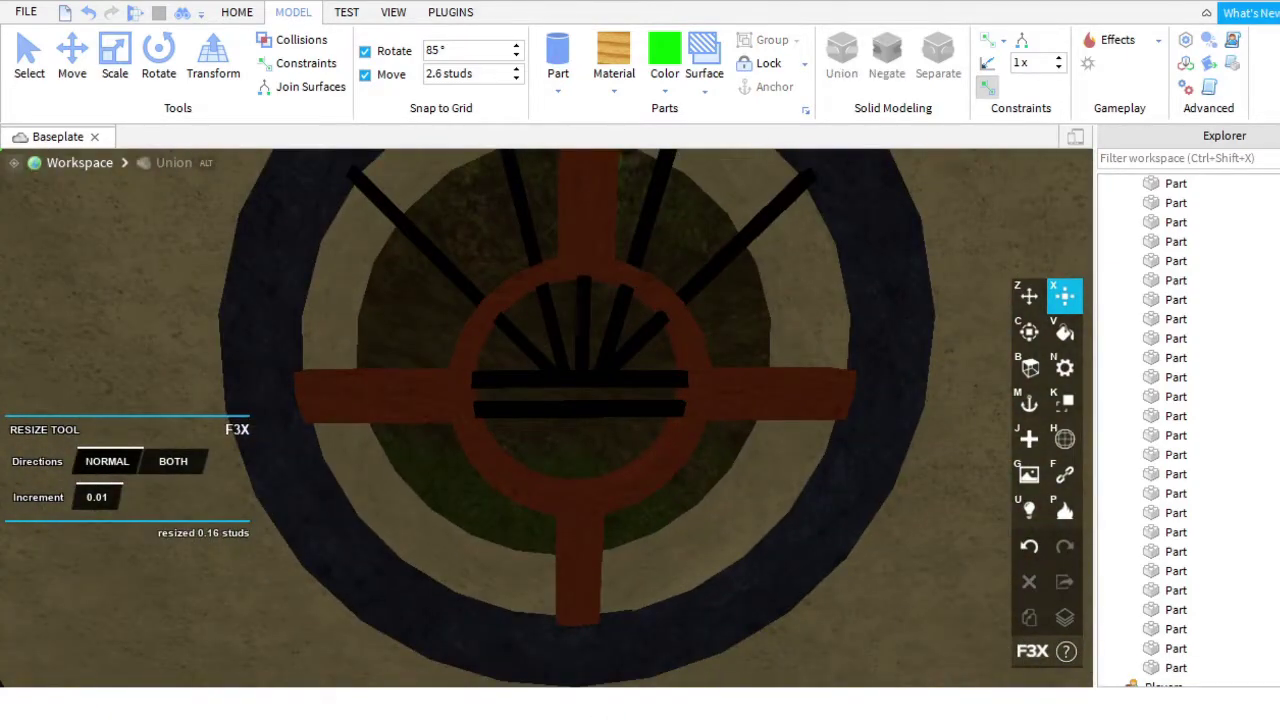
scroll(634, 523, down, 3)
scroll(586, 400, up, 3)
Place two copies of the upper black crossbar below the wooden side bars, one right of the ring and one left at X 7.106, Y 32.584.
click(470, 385)
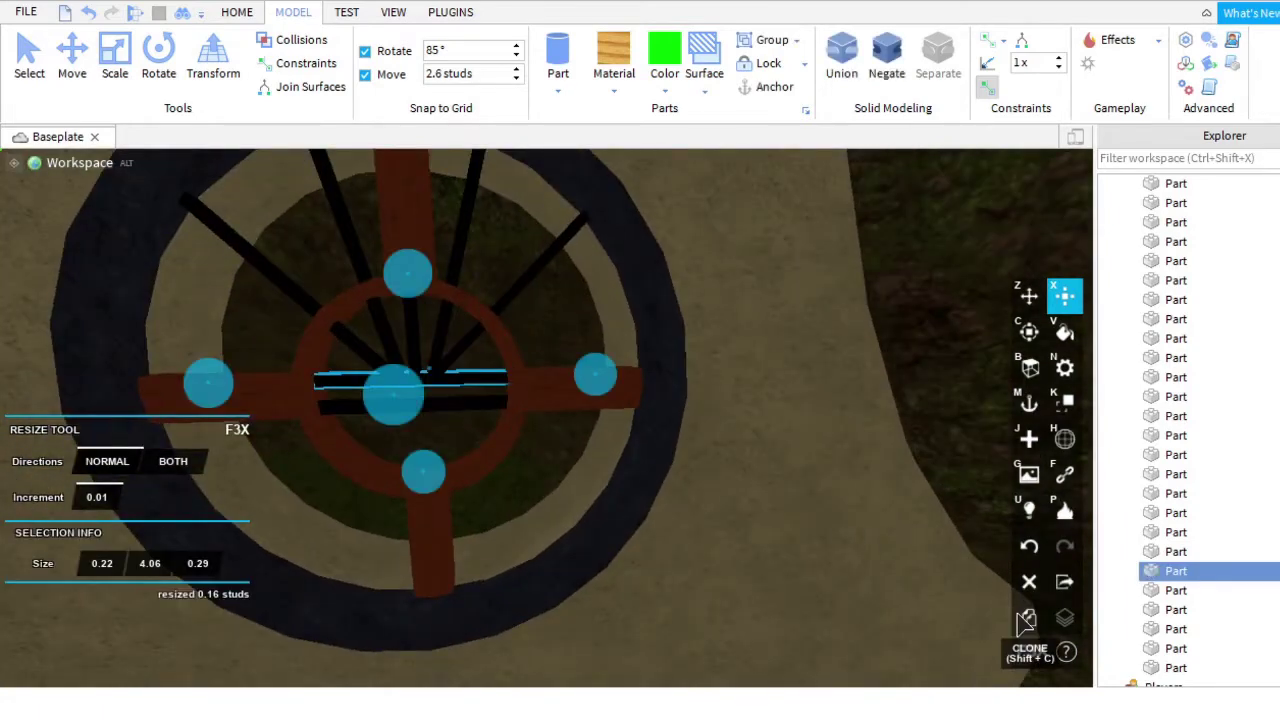
click(766, 374)
key(z)
click(540, 526)
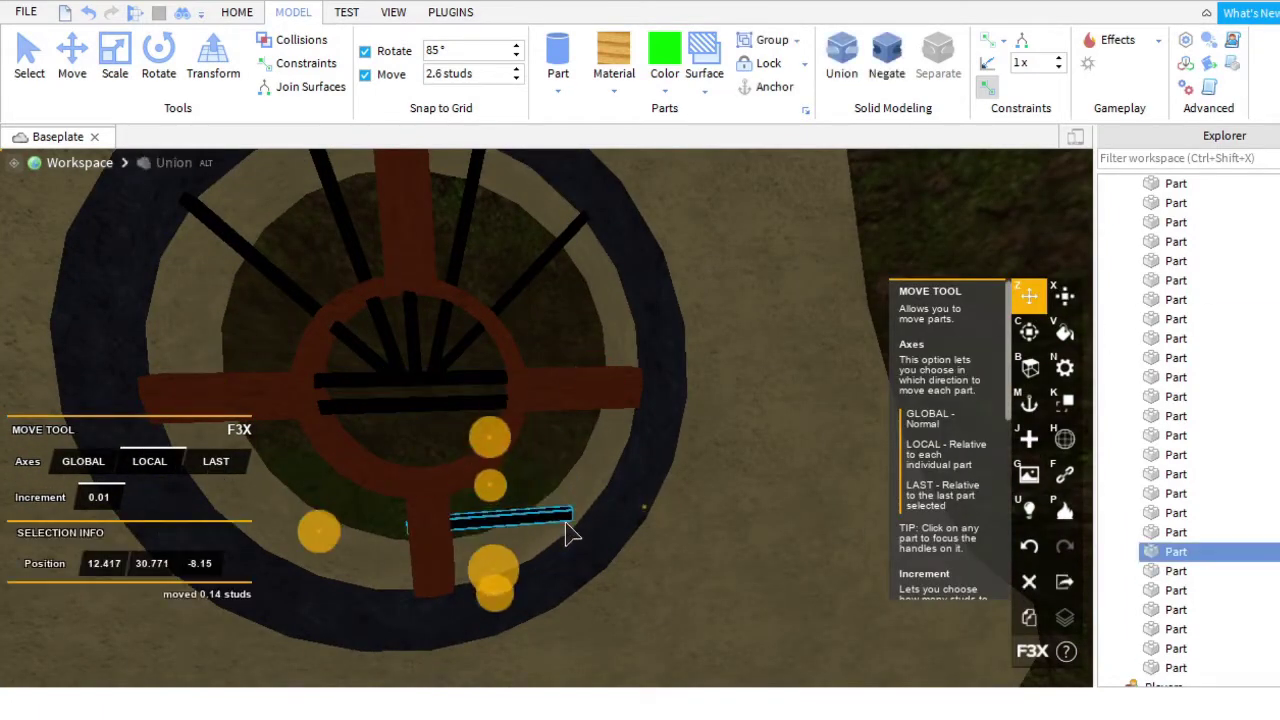
drag(590, 535, 742, 482)
scroll(766, 374, down, 4)
key(c)
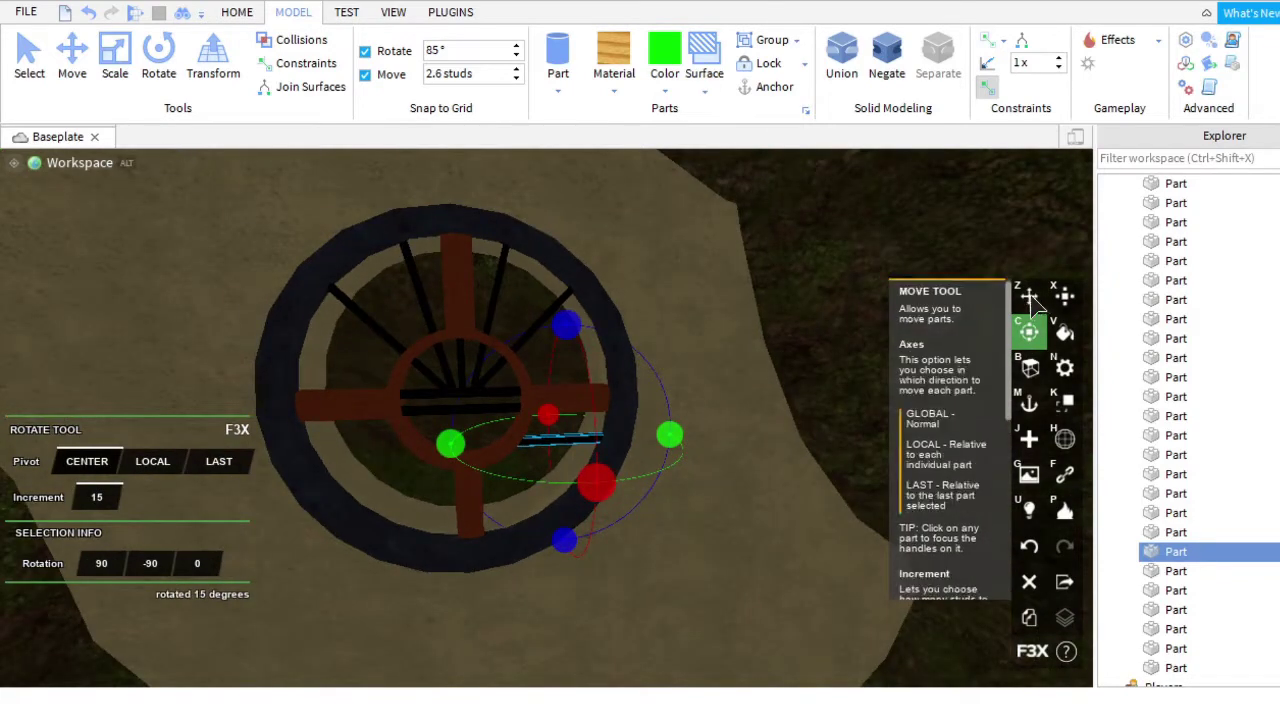
key(z)
scroll(463, 432, up, 5)
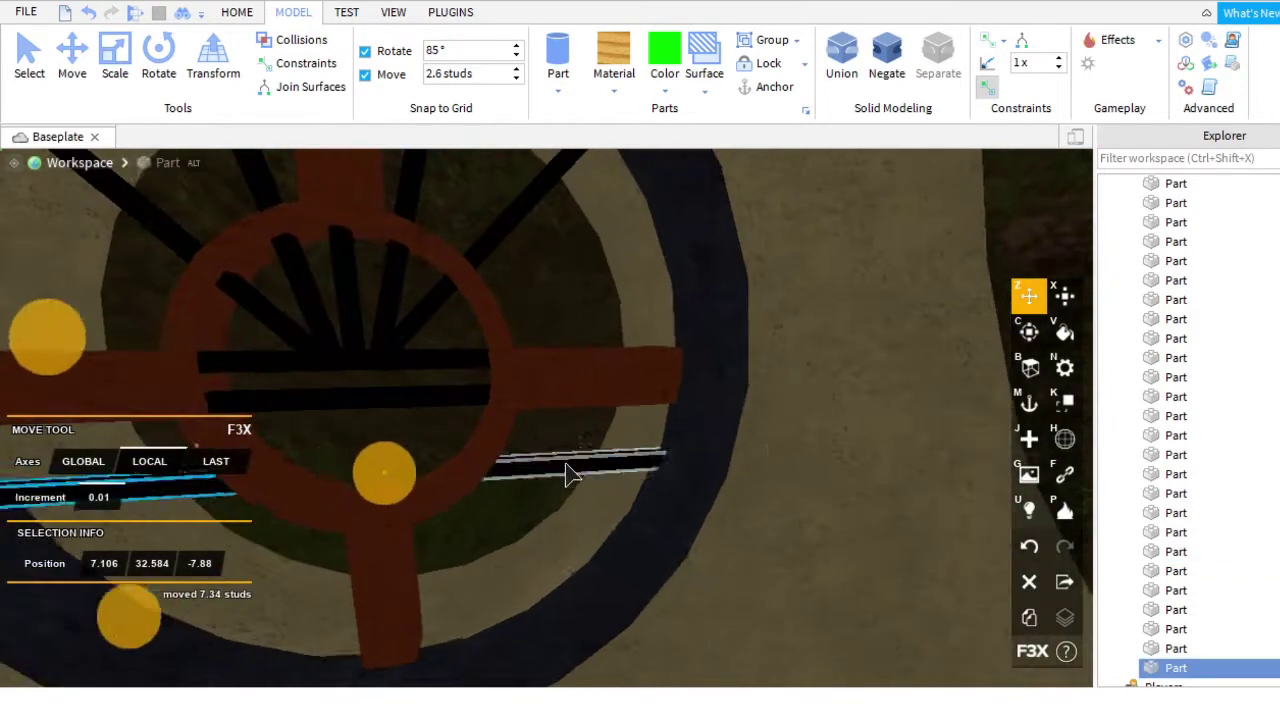
Rotate the lower-right bar 30 degrees to slope outward from the ring, move it to X 14.413, Y 31.887 and shorten it to 3 studs.
scroll(571, 471, down, 3)
key(shift+z)
click(1029, 331)
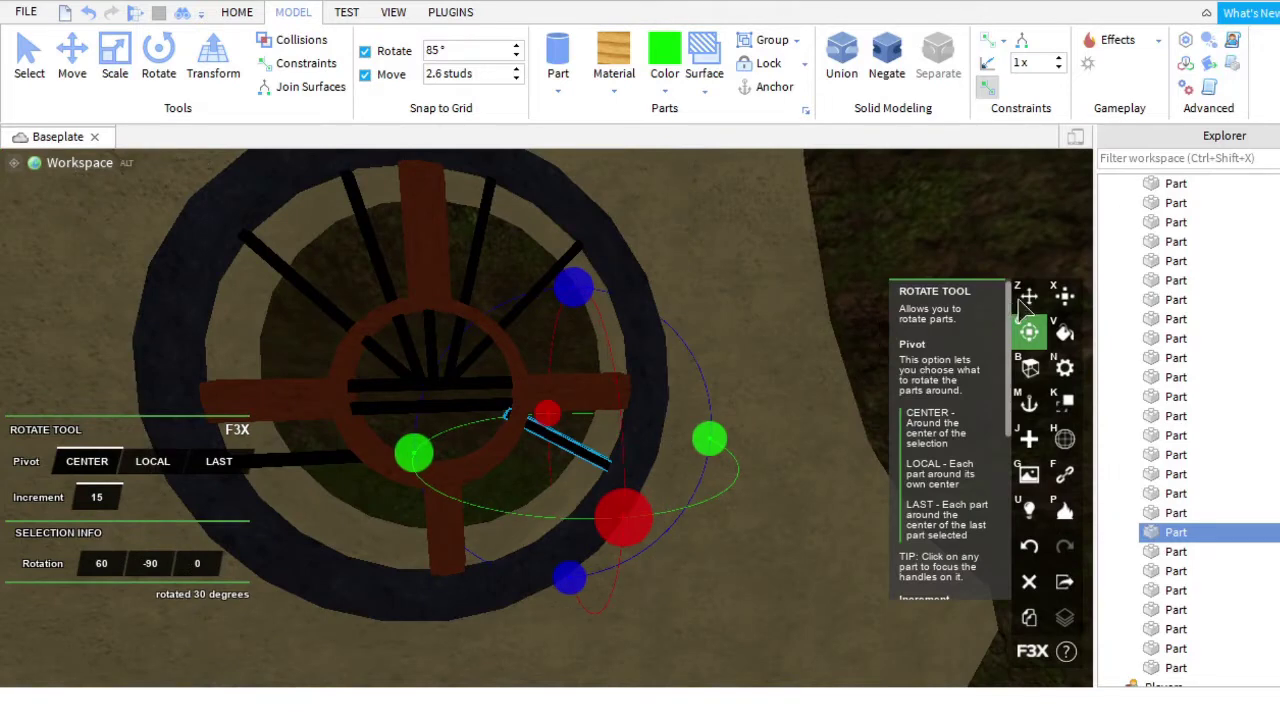
key(z)
drag(672, 518, 685, 530)
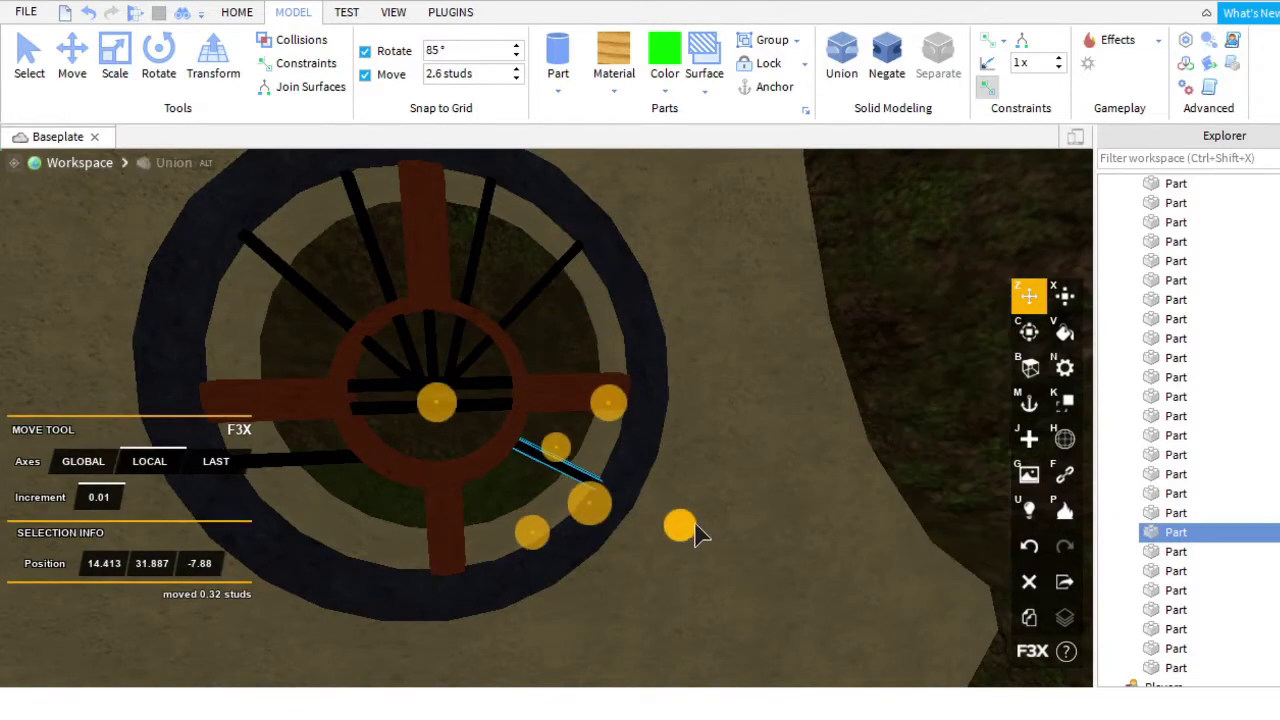
scroll(705, 545, up, 2)
key(x)
scroll(690, 470, down, 2)
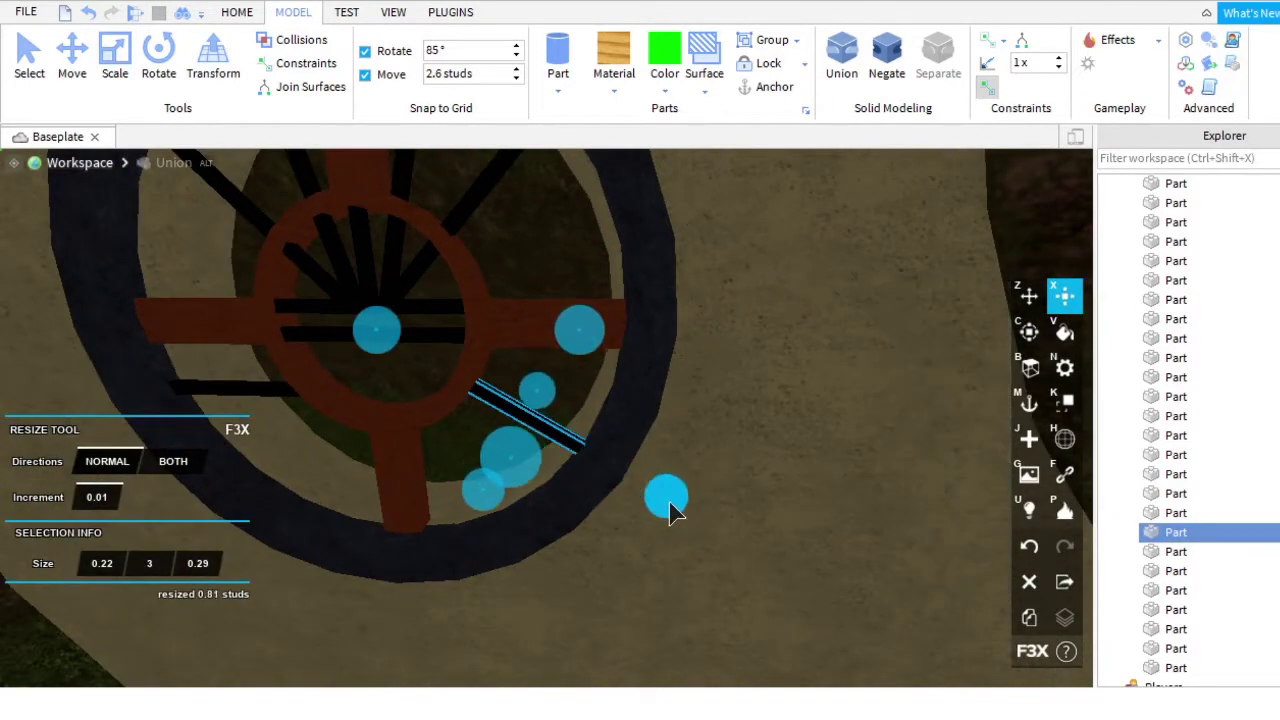
Rotate the lower-left bar 30 degrees to mirror the right one and move it to X 7.42, Y 31.719.
right_drag(672, 512, 500, 394)
click(500, 394)
key(c)
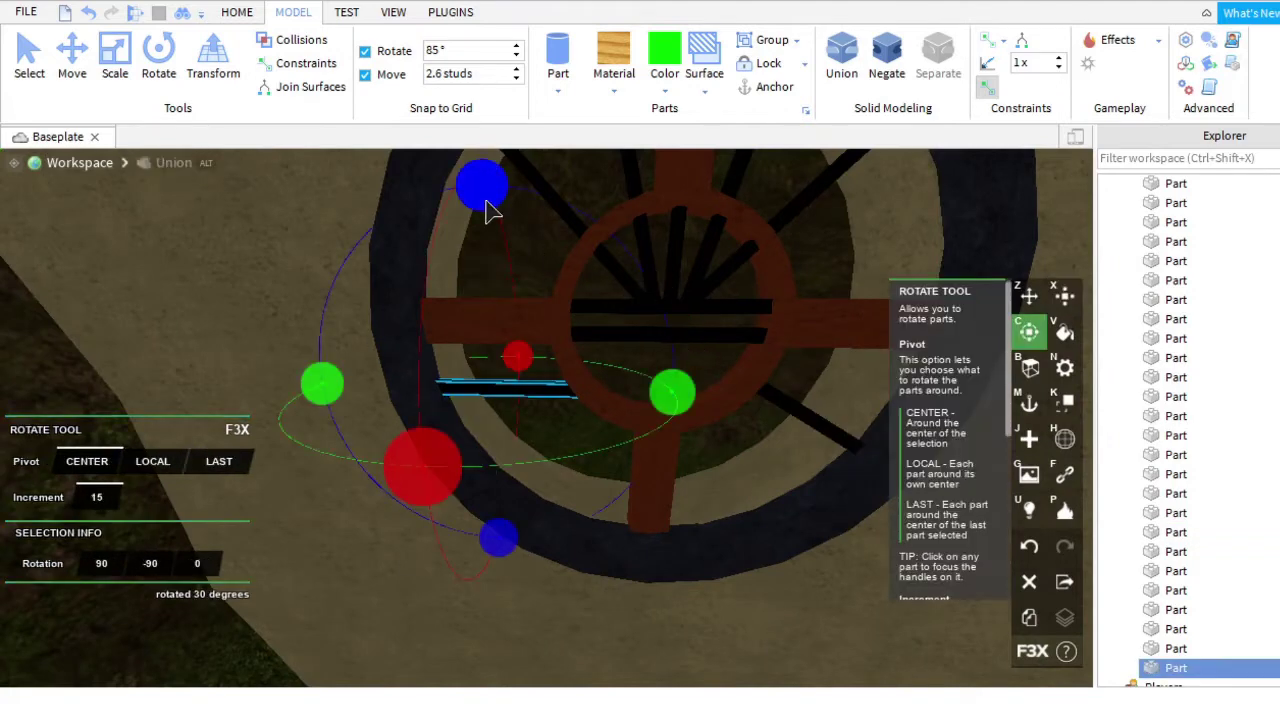
key(z)
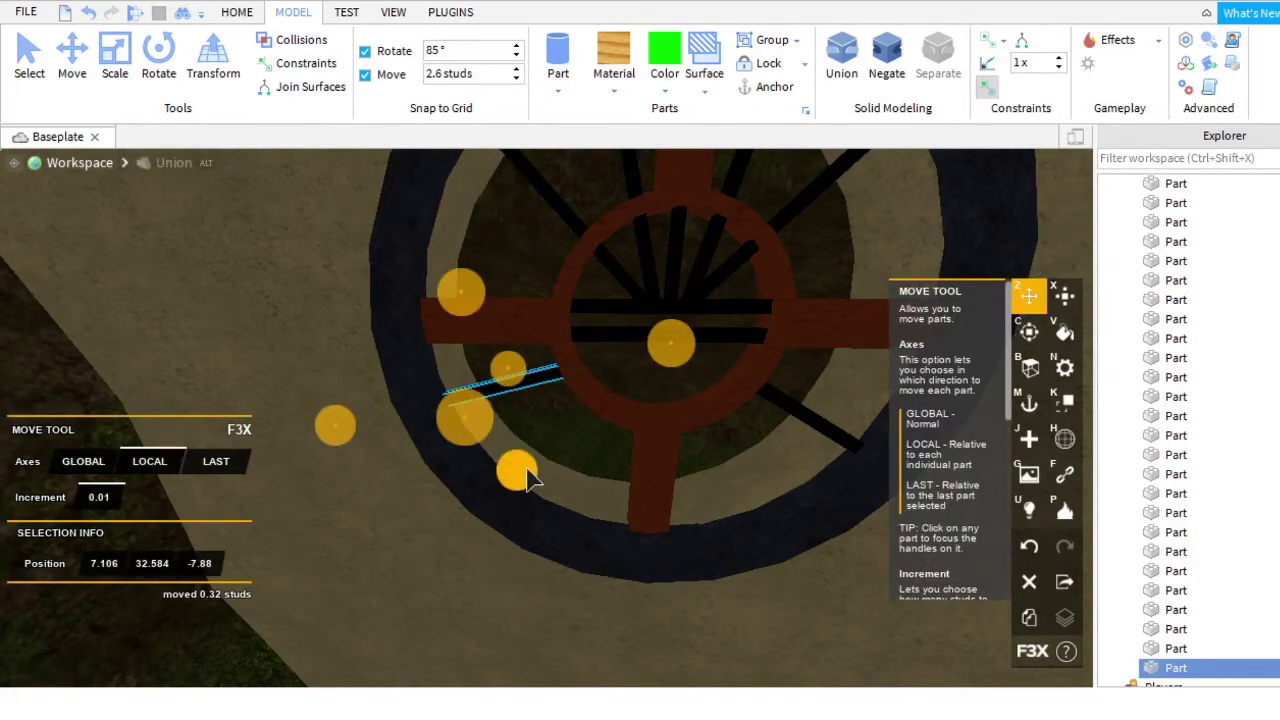
click(1036, 335)
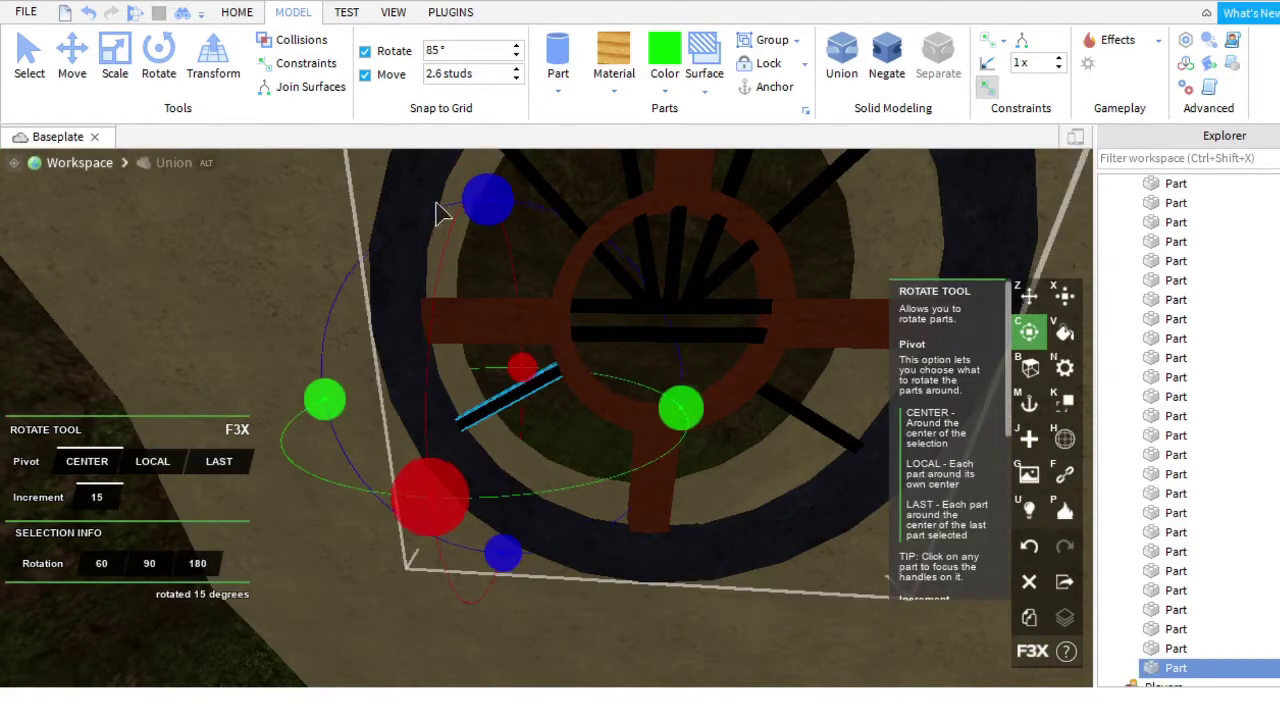
key(z)
drag(473, 345, 603, 417)
scroll(603, 417, up, 5)
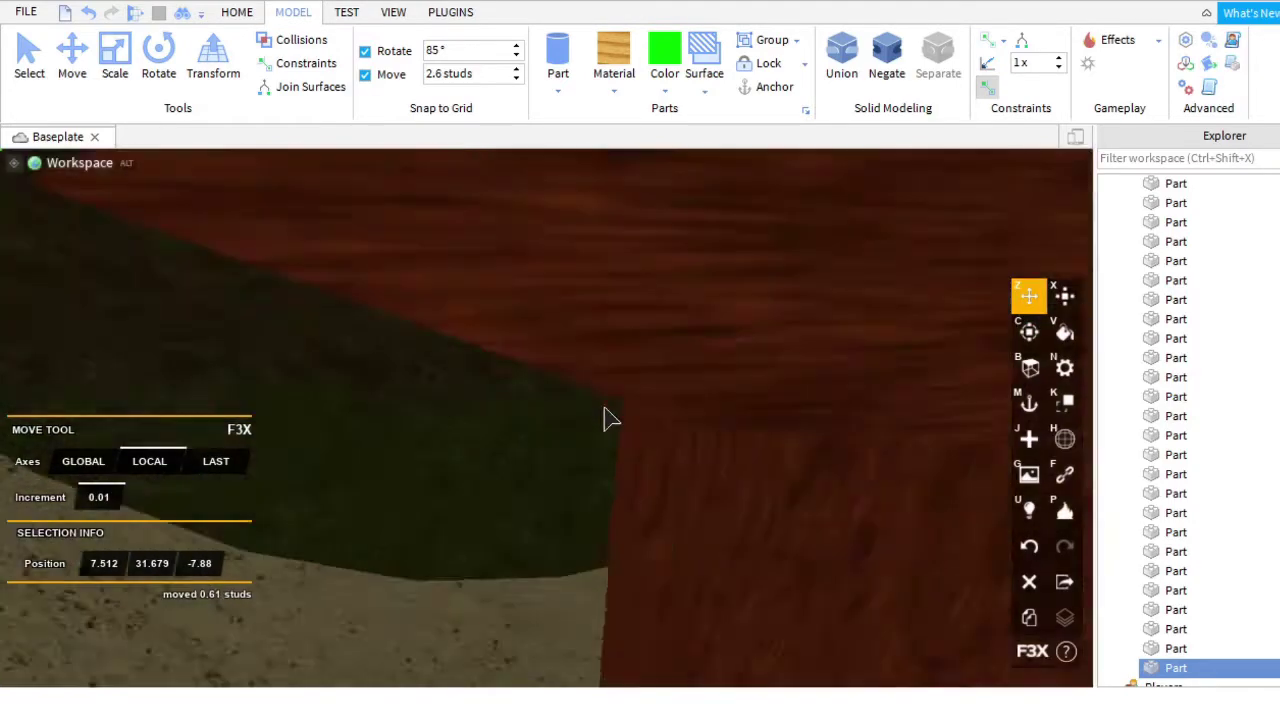
scroll(609, 417, down, 10)
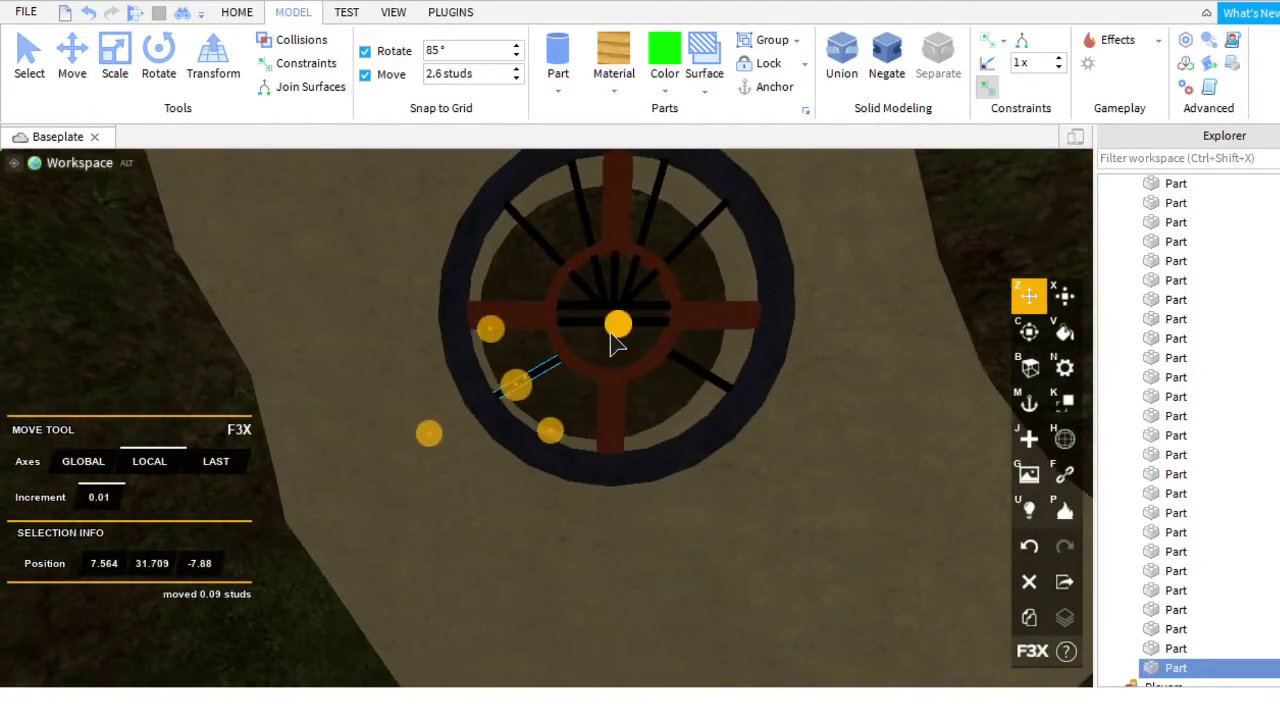
scroll(620, 340, up, 3)
scroll(657, 334, down, 4)
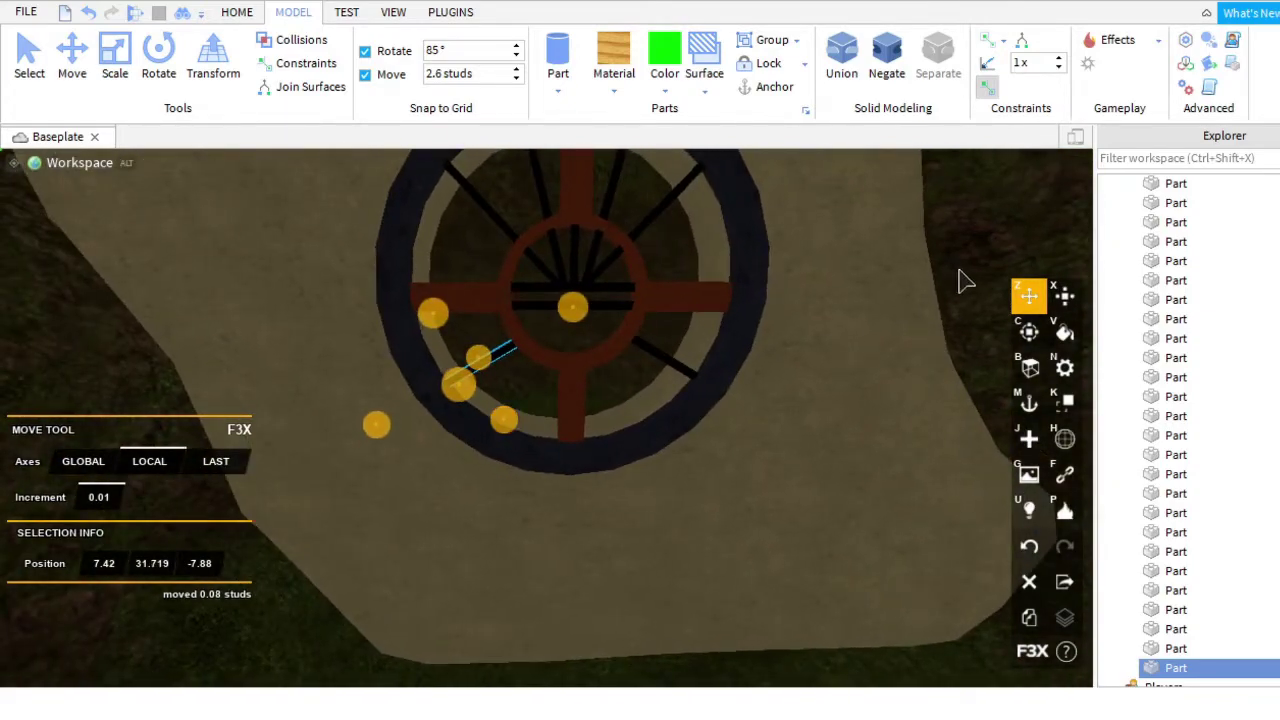
Shorten the lower-left bar to 3.34 studs so it spans from the ring to the stone frame.
key(x)
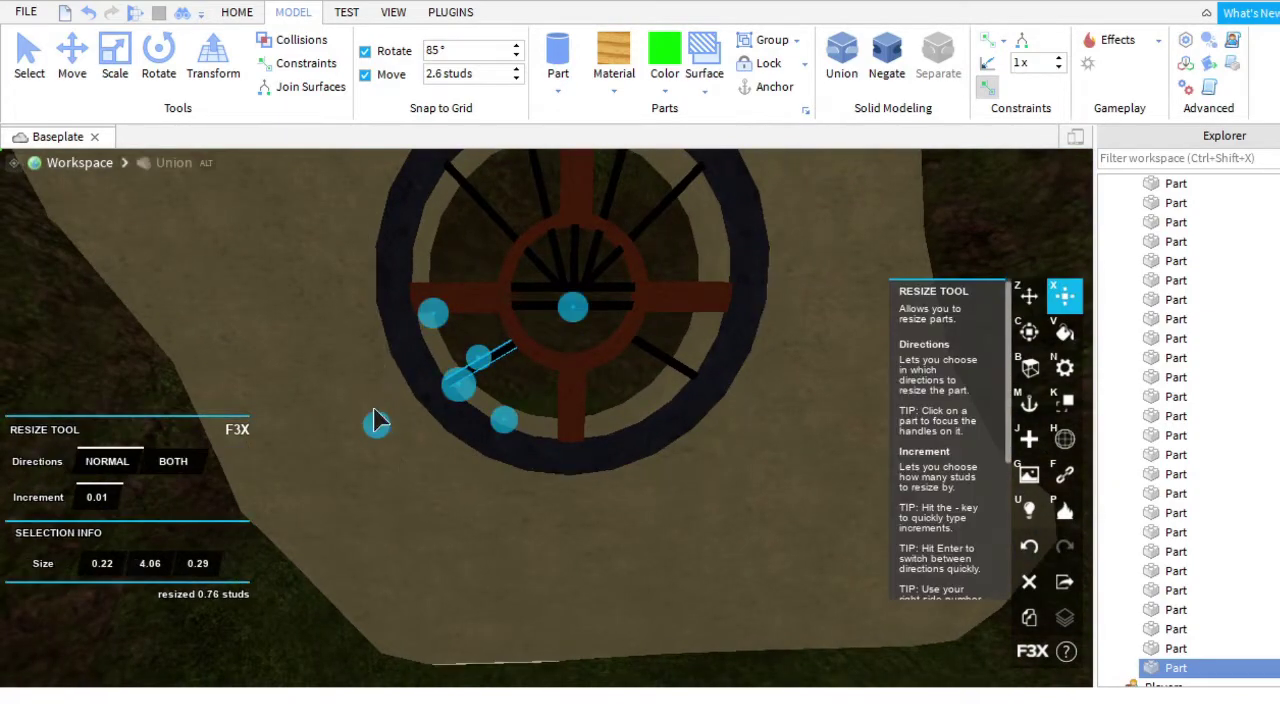
drag(439, 410, 393, 416)
scroll(903, 277, up, 3)
scroll(803, 311, down, 3)
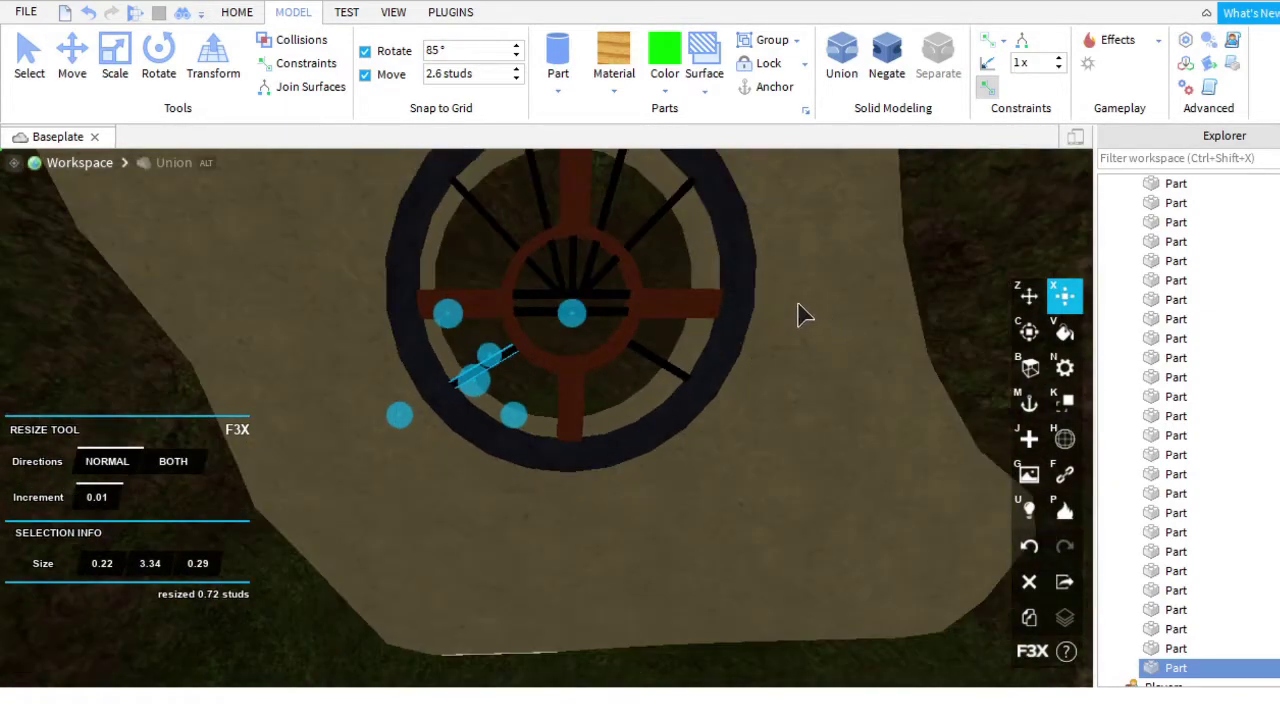
scroll(816, 343, up, 3)
scroll(816, 343, up, 2)
click(814, 389)
Examine the whole window from near and far to judge the spacing and symmetry of the lower bars.
scroll(846, 343, down, 5)
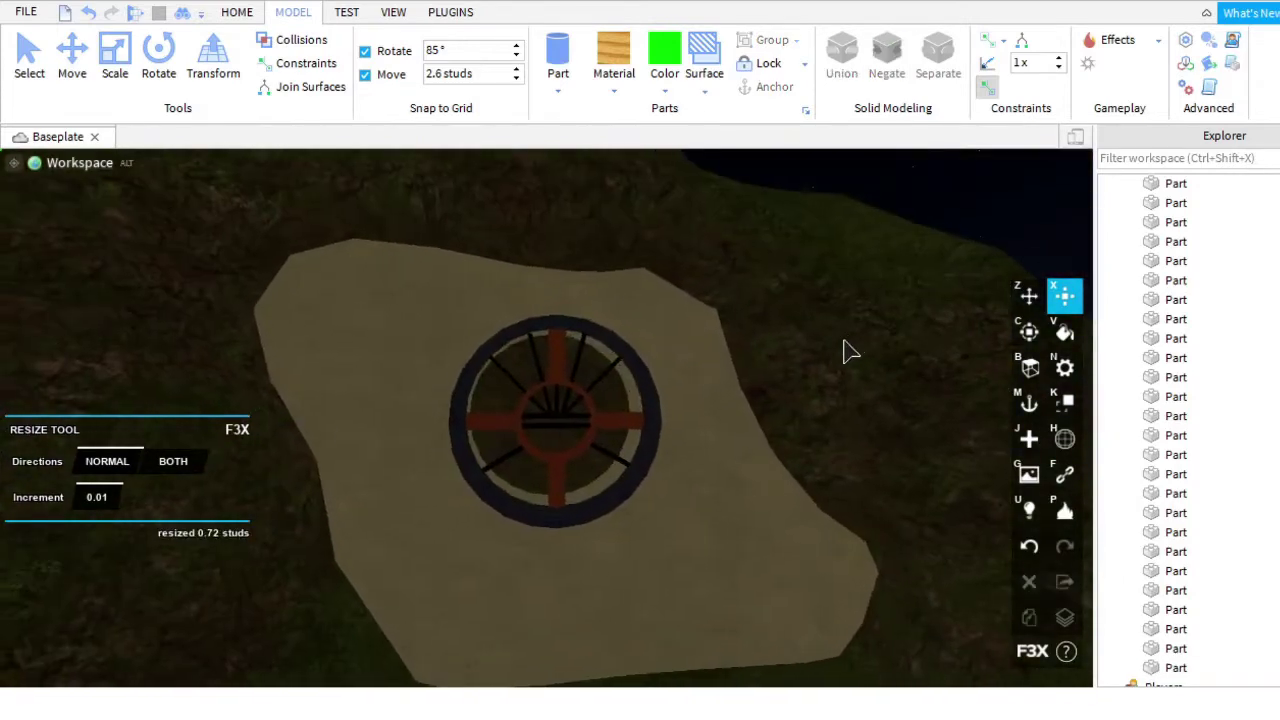
scroll(680, 452, up, 2)
scroll(680, 452, up, 3)
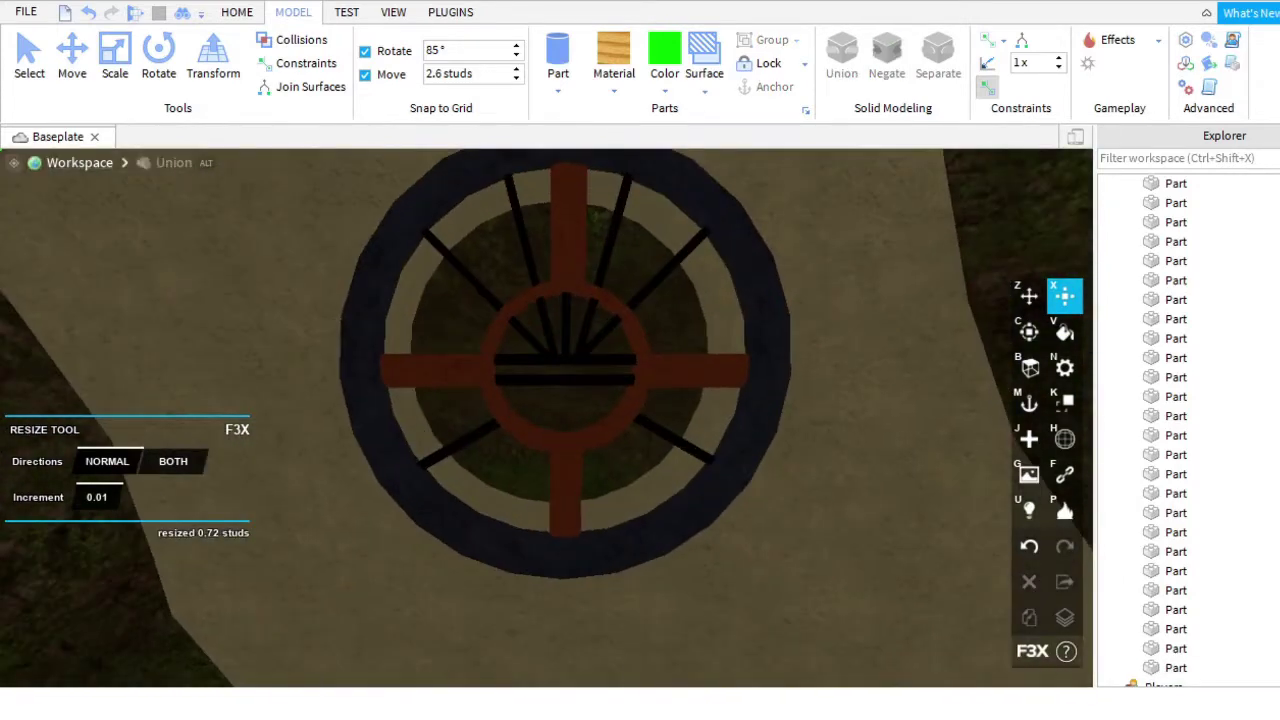
click(679, 386)
click(437, 380)
scroll(809, 466, down, 5)
click(809, 466)
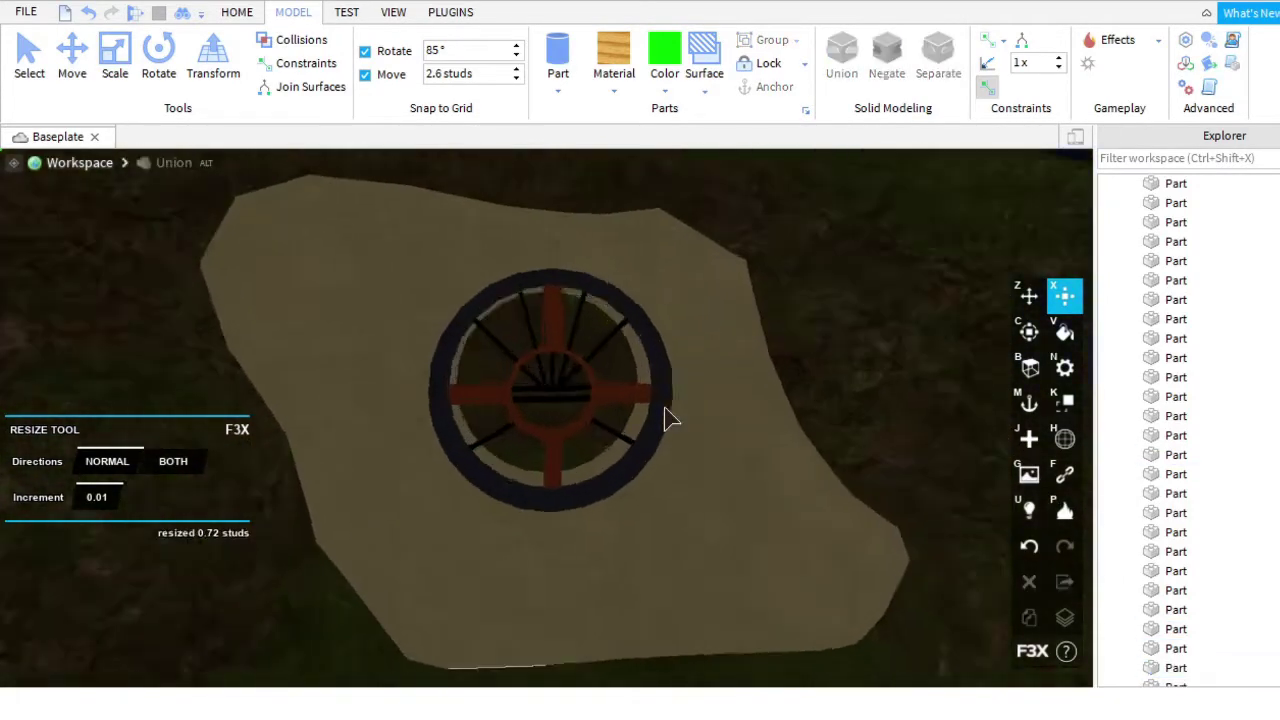
scroll(669, 418, up, 3)
scroll(669, 418, down, 2)
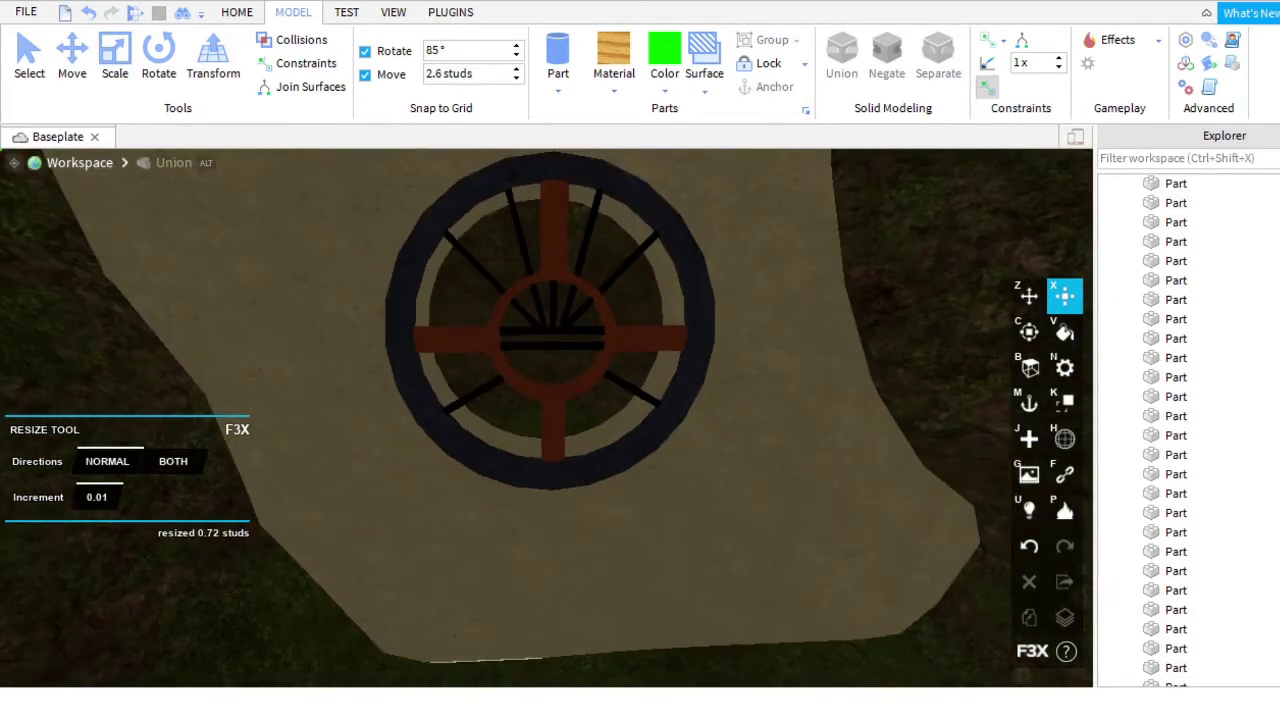
scroll(663, 463, down, 2)
scroll(663, 463, up, 3)
scroll(651, 451, down, 2)
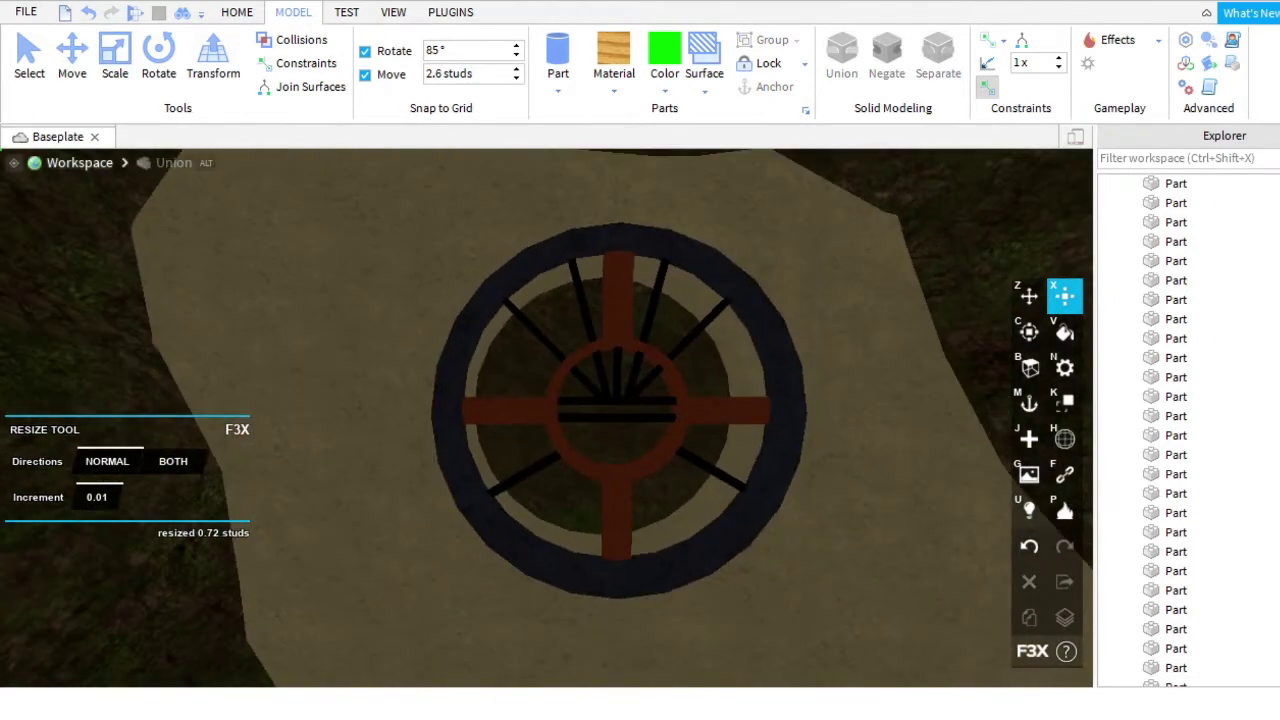
Duplicate the lower-right bar, tilt the copy steeper and place it nearer the lower wooden bar at X 12.962, Y 30.645.
scroll(600, 400, up, 3)
click(588, 402)
key(z)
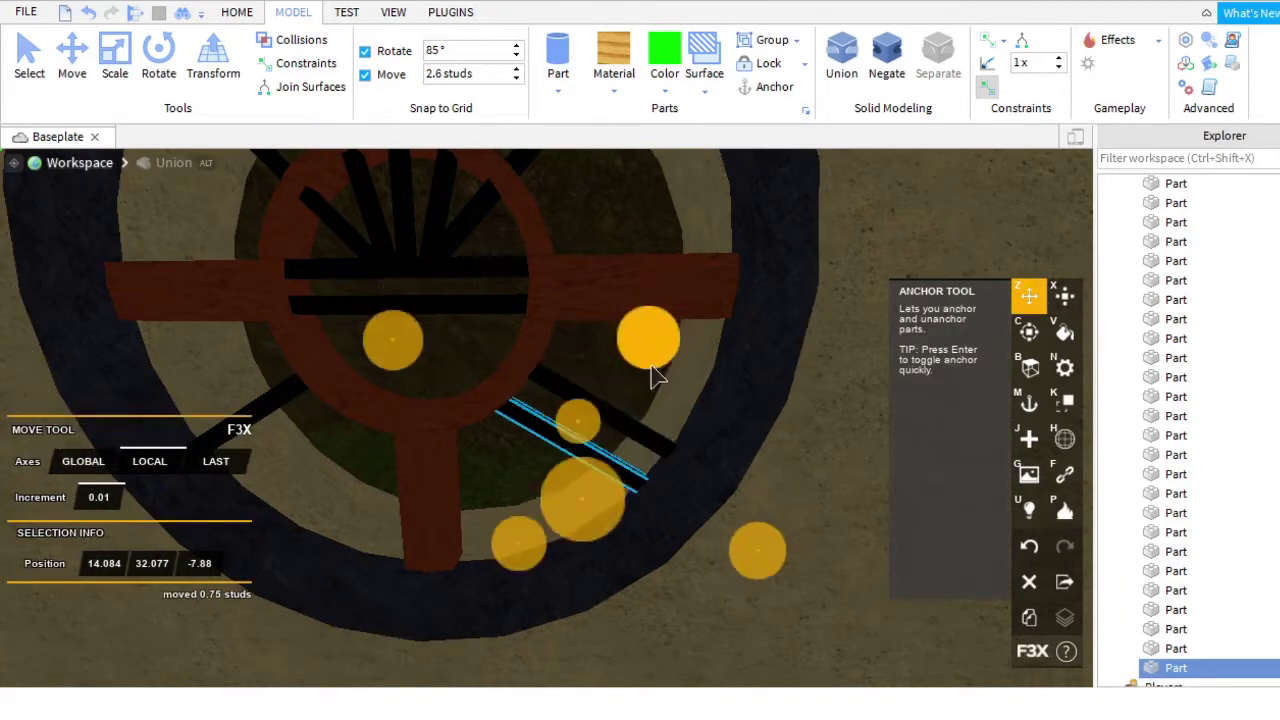
key(c)
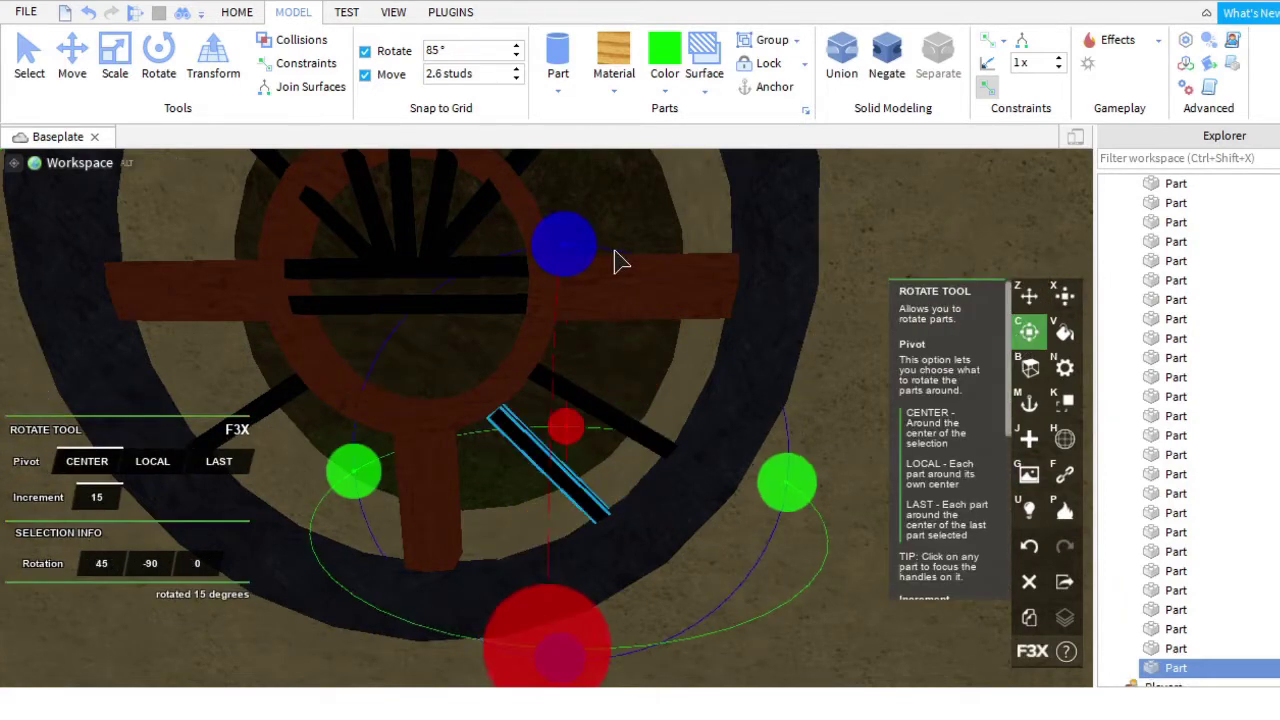
key(z)
drag(640, 414, 651, 346)
scroll(688, 476, down, 3)
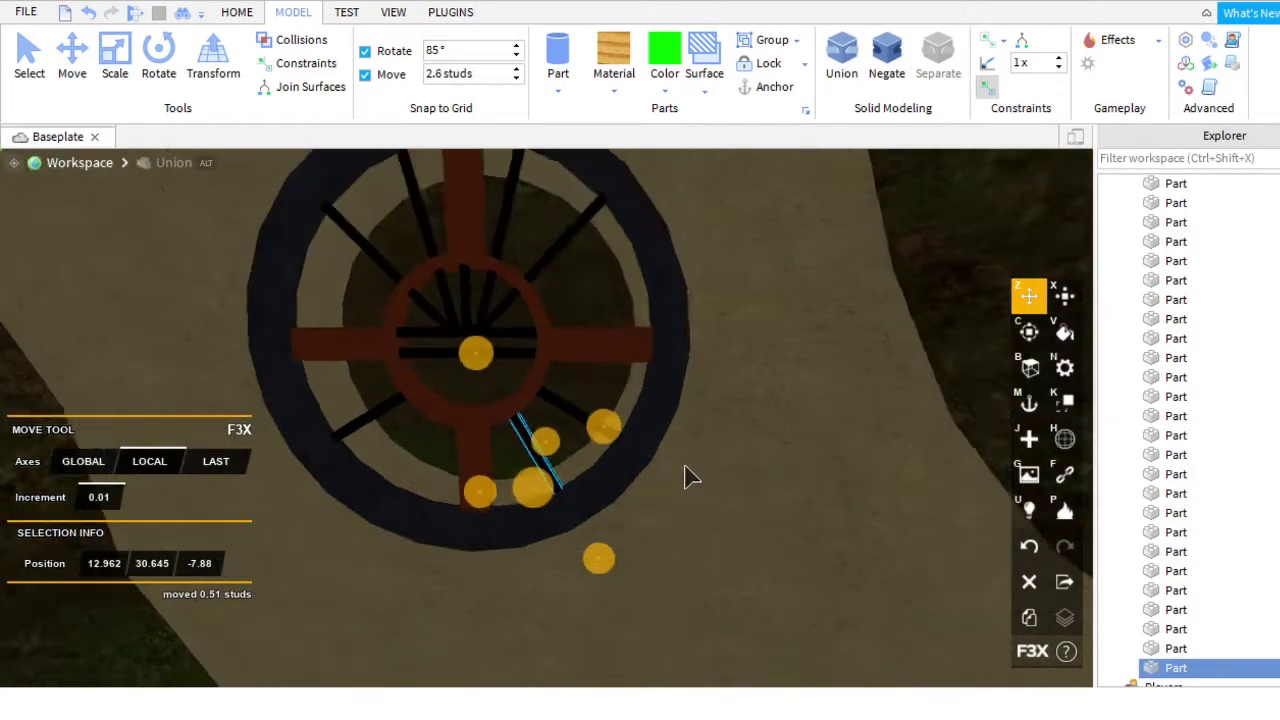
scroll(443, 414, up, 4)
Place a steeper copy of the lower-left bar at about X 8.732, Y 30.686, mirroring the steep lower-right bar.
drag(543, 486, 573, 545)
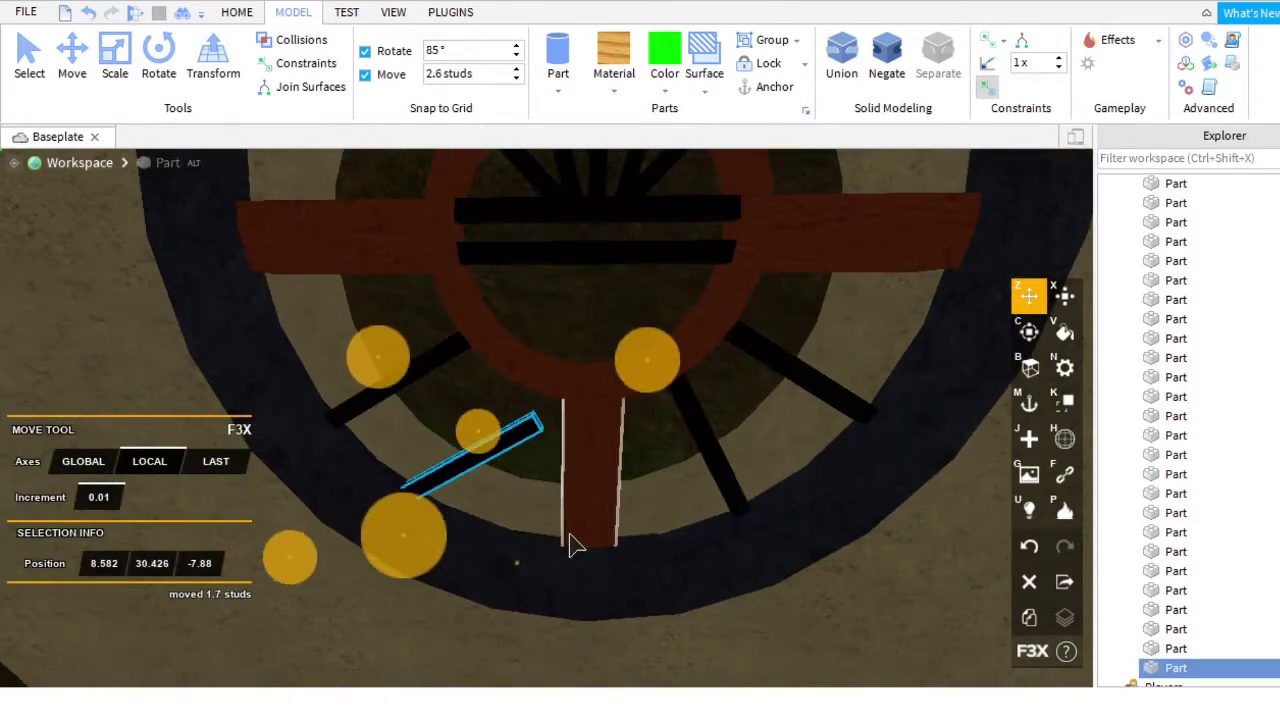
key(c)
drag(436, 226, 425, 280)
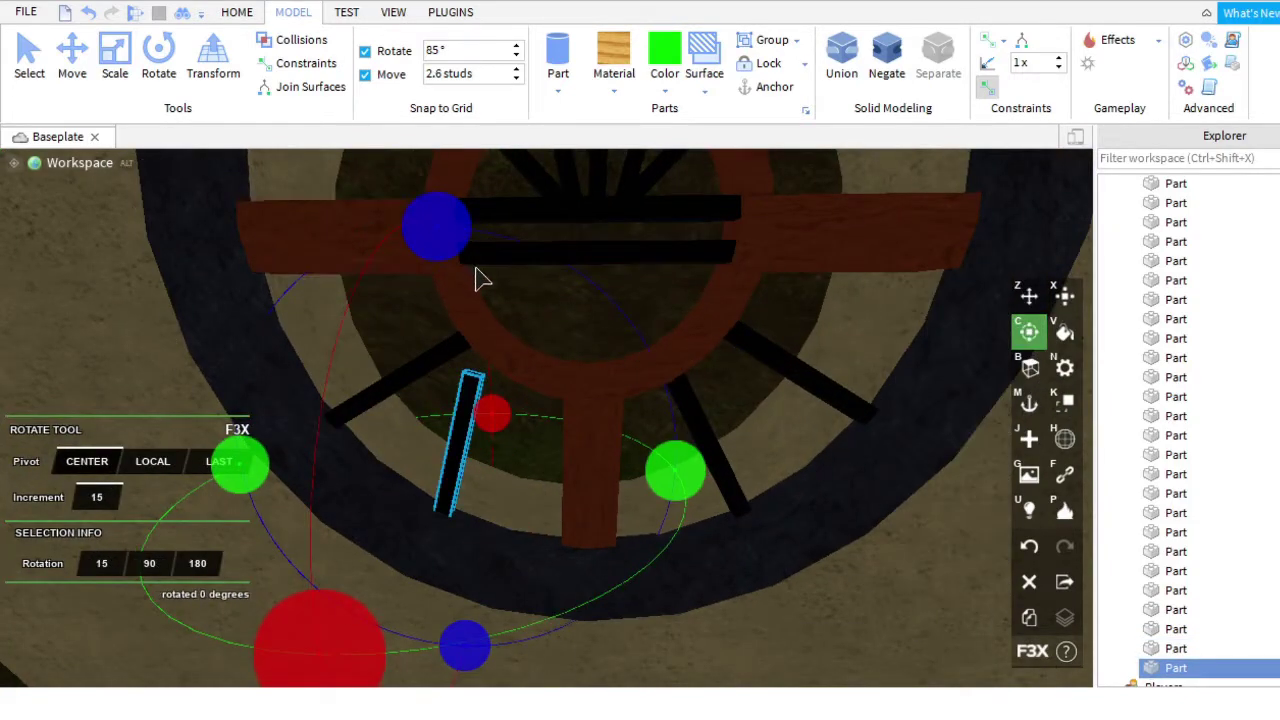
key(shift+z)
key(z)
click(578, 525)
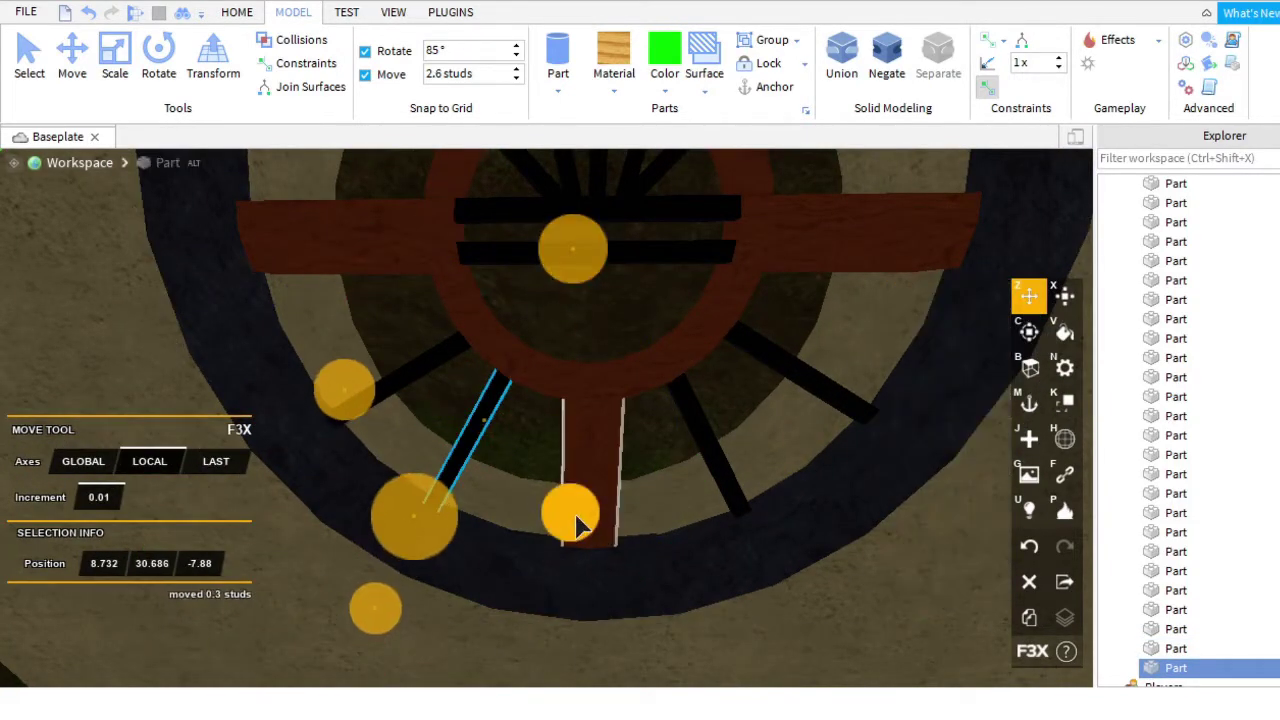
scroll(630, 600, down, 10)
scroll(626, 540, up, 10)
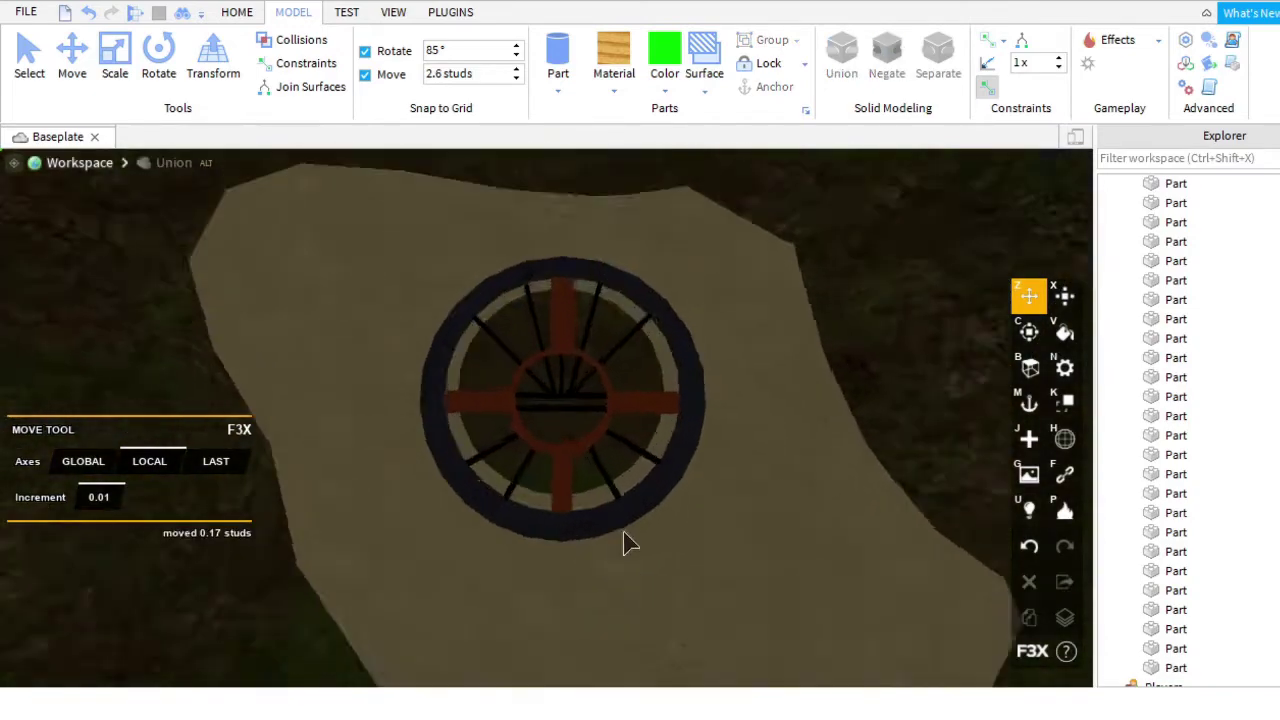
click(645, 572)
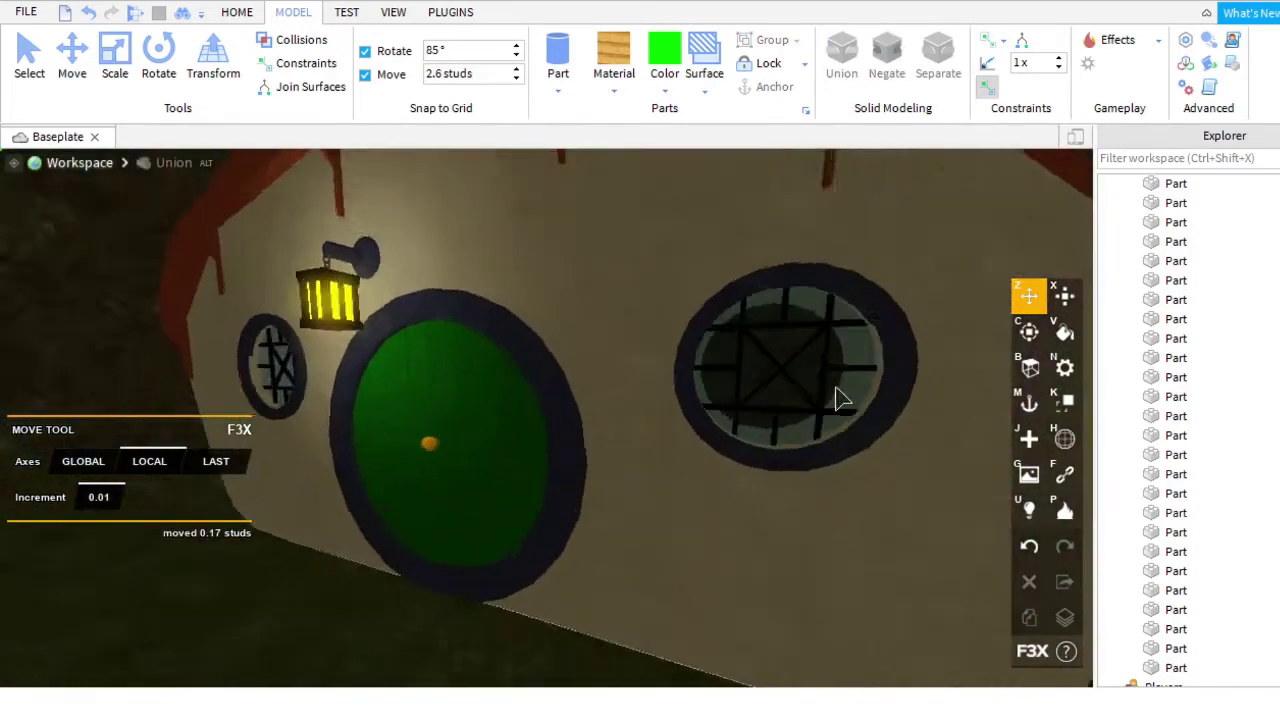
Copy the small window's glass pane into the large round window at about X 10.178, Y 33.575, Z -8.345.
click(870, 375)
key(s)
key(d)
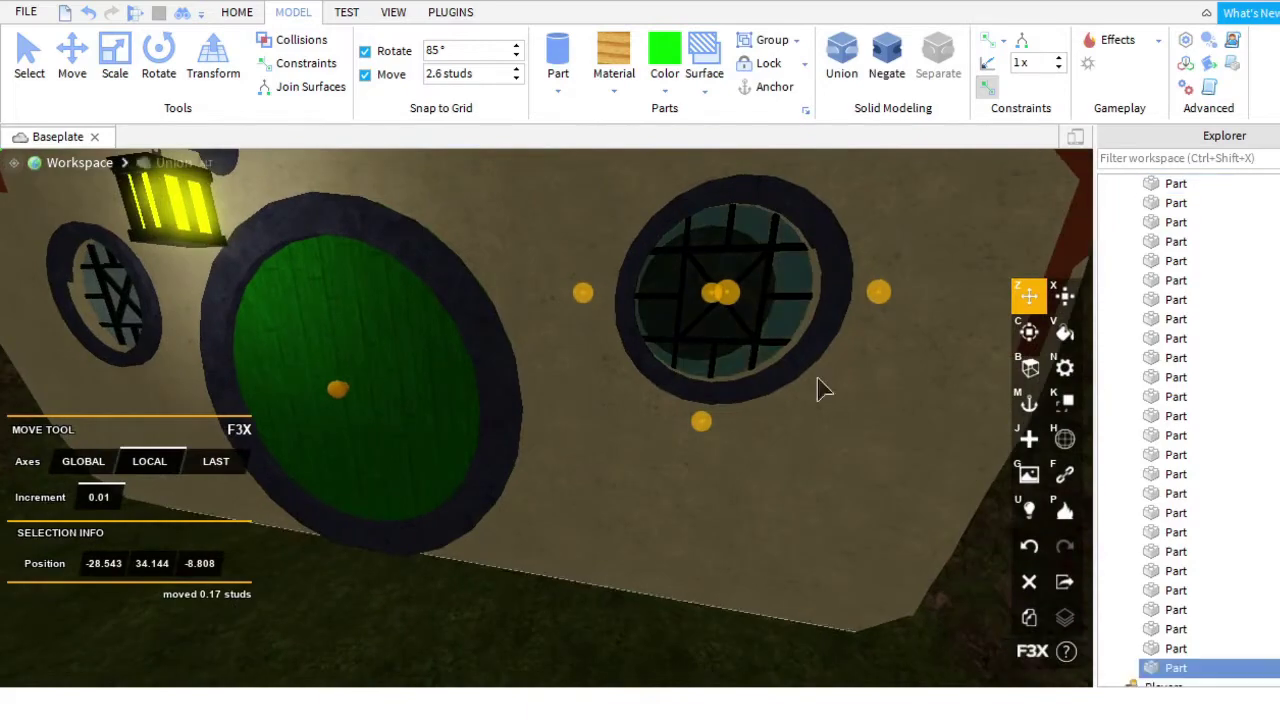
click(757, 322)
key(f)
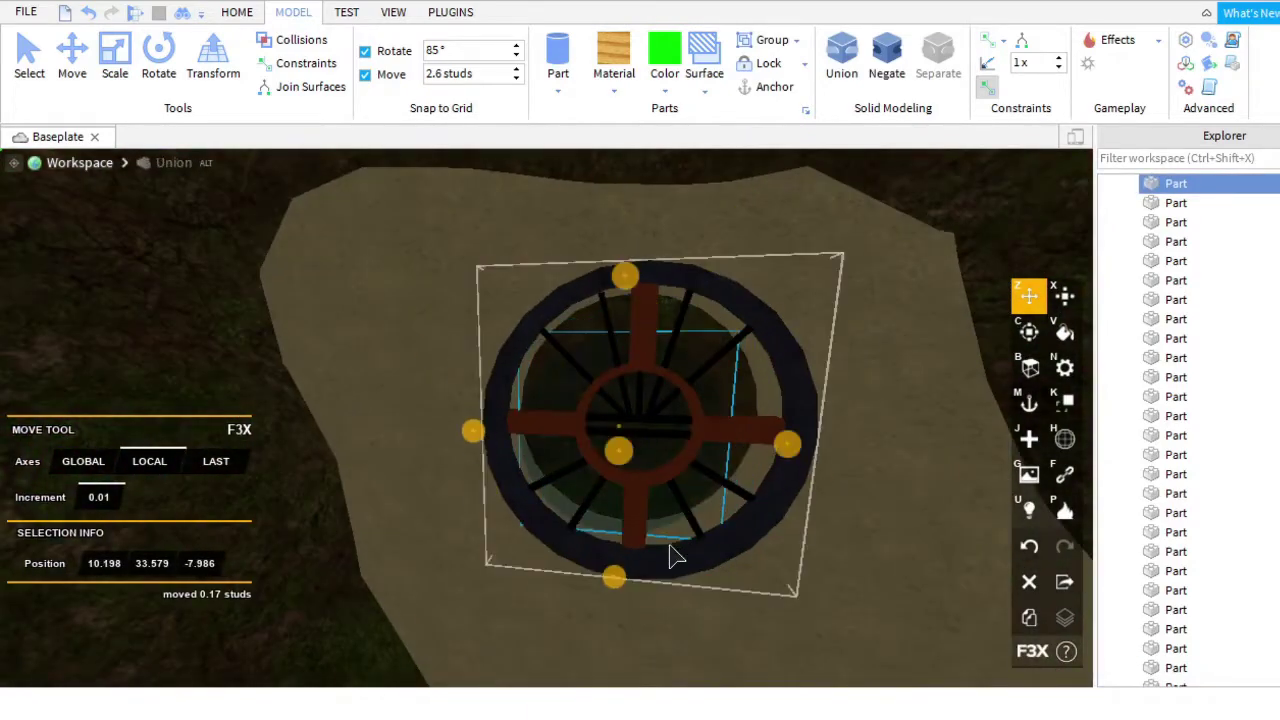
scroll(676, 557, up, 10)
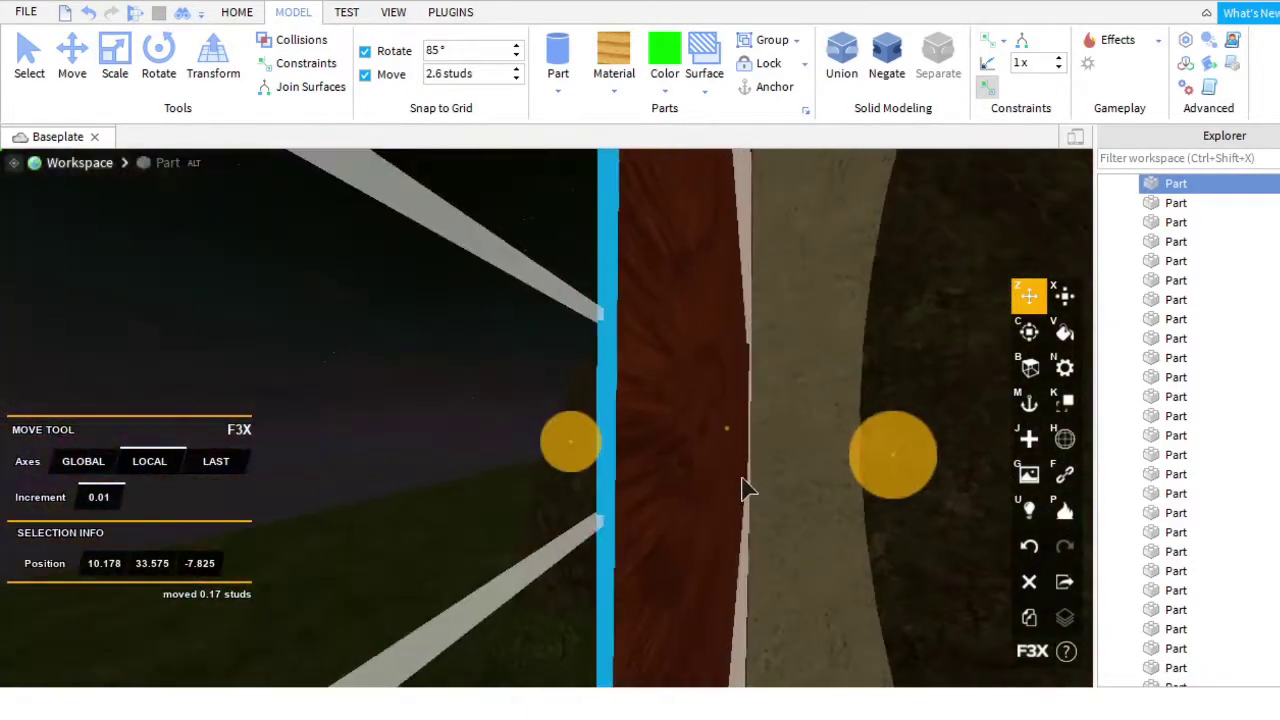
drag(650, 478, 676, 477)
scroll(676, 477, down, 5)
right_drag(674, 494, 672, 420)
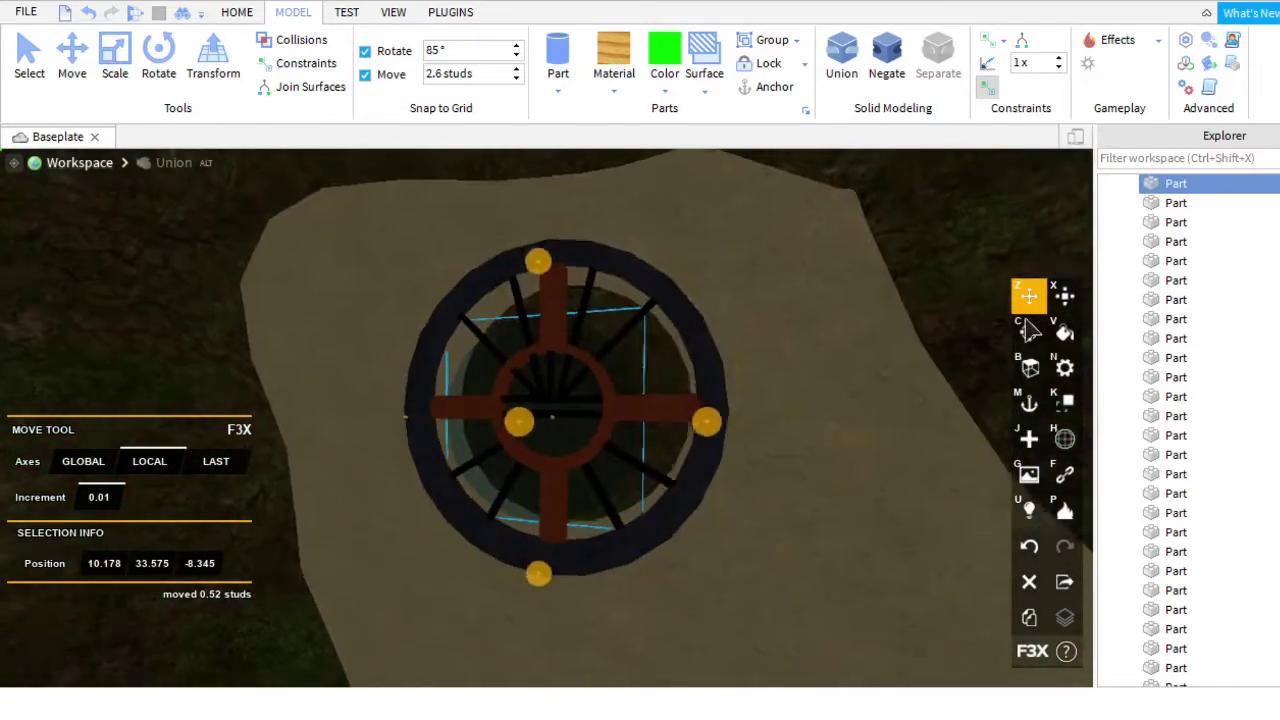
Enlarge the glass pane to 0.05 × 11.74 × 11.74 studs so it fills the large window's stone frame.
scroll(672, 381, up, 3)
key(x)
scroll(670, 374, down, 3)
drag(371, 417, 375, 425)
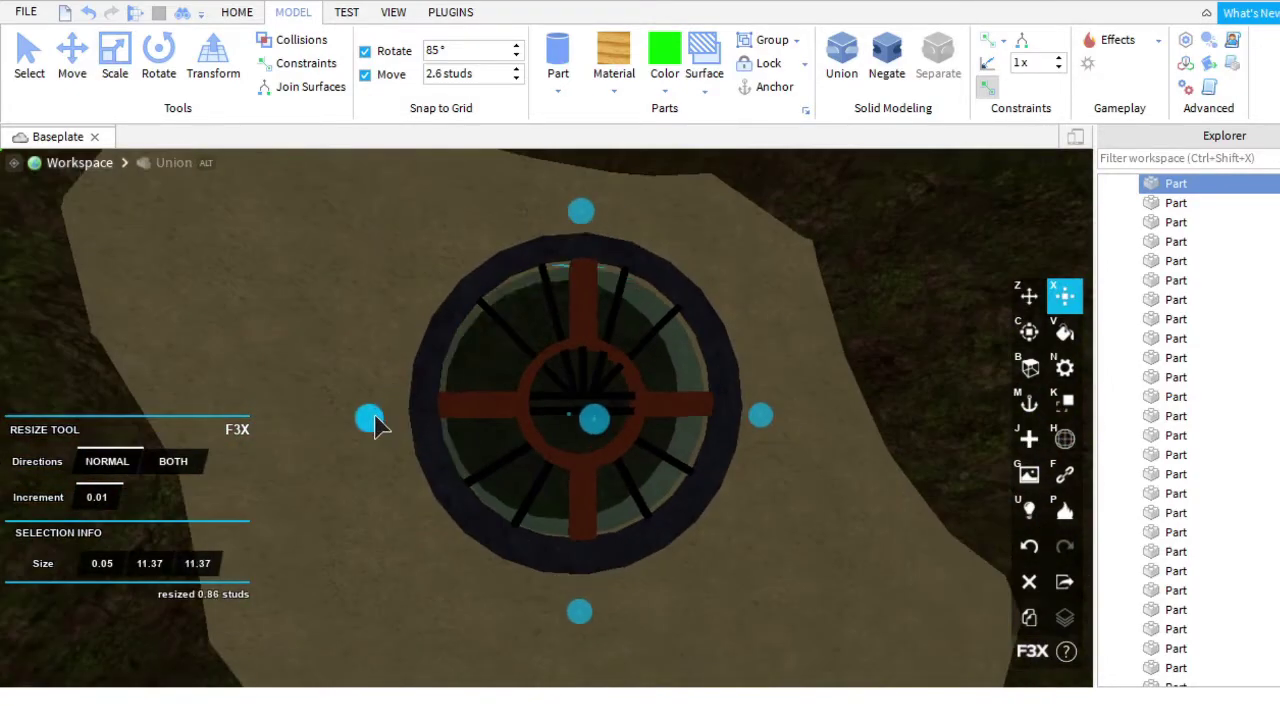
right_drag(560, 350, 517, 371)
scroll(517, 371, up, 1)
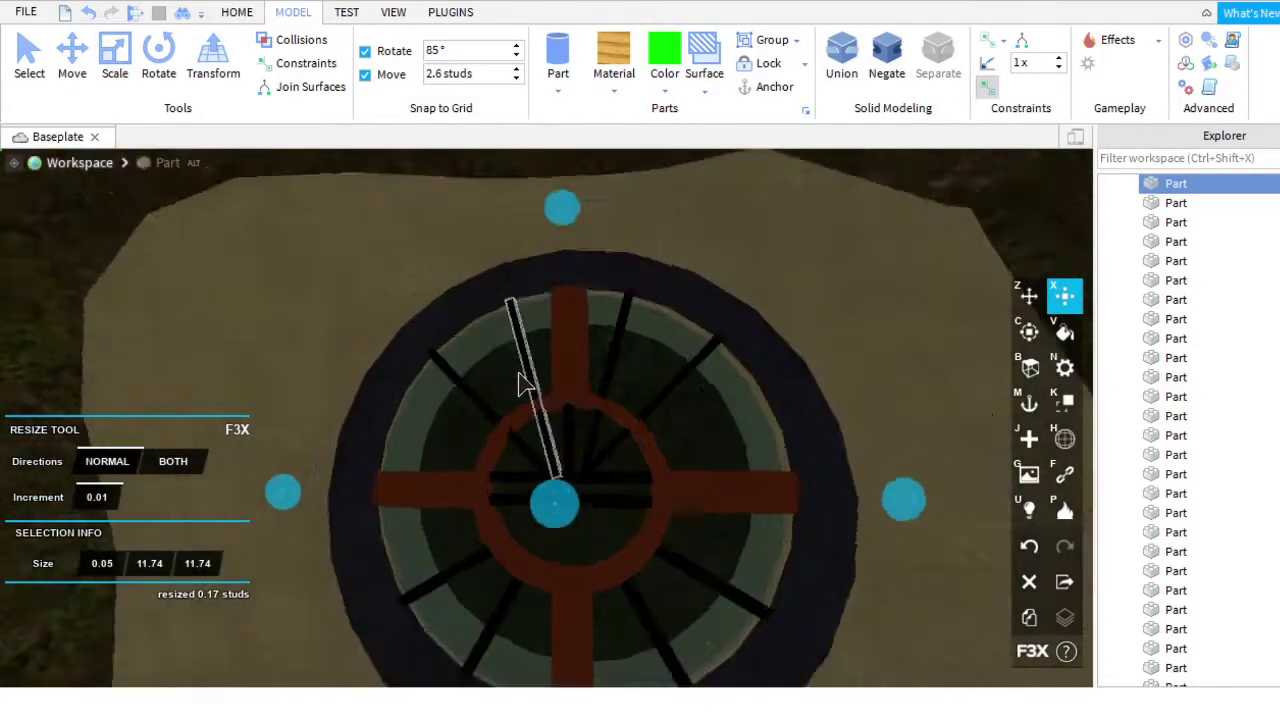
Examine the glazed window from inside and outside, then the whole facade and the ground before the green door.
scroll(551, 443, down, 4)
right_drag(551, 443, 603, 109)
scroll(643, 320, down, 3)
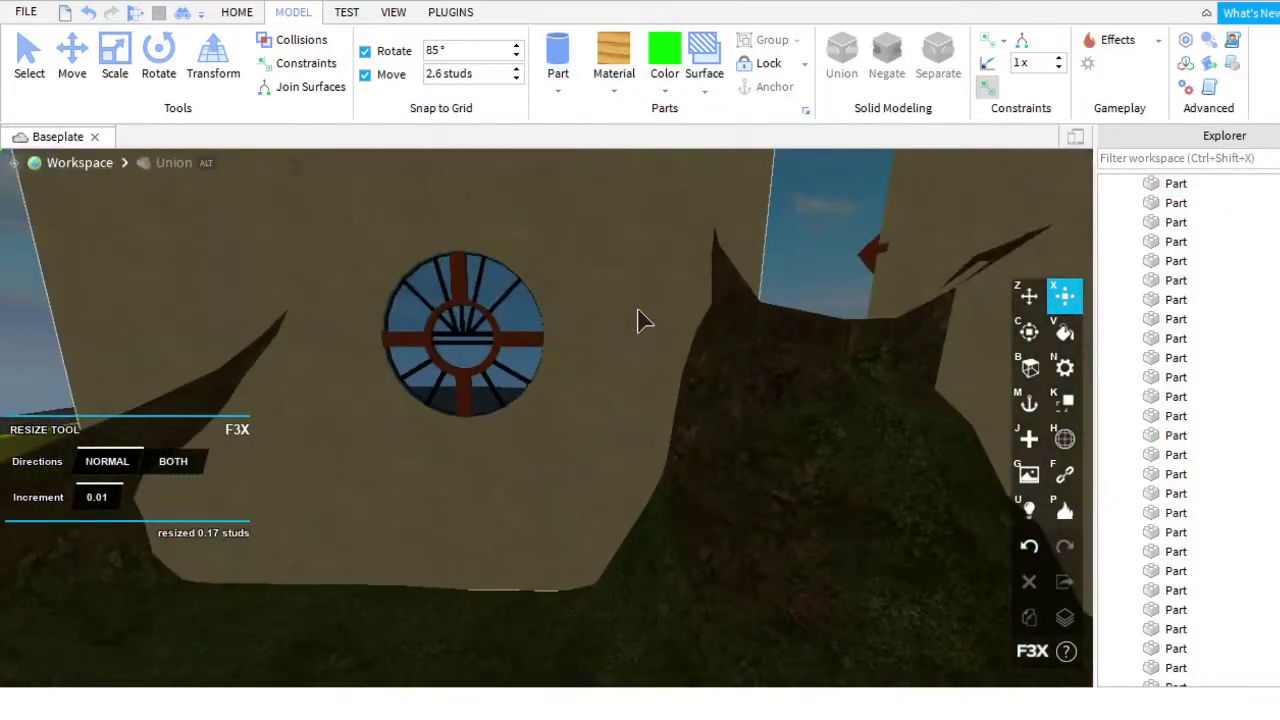
scroll(640, 320, up, 3)
scroll(631, 349, up, 1)
scroll(622, 357, down, 4)
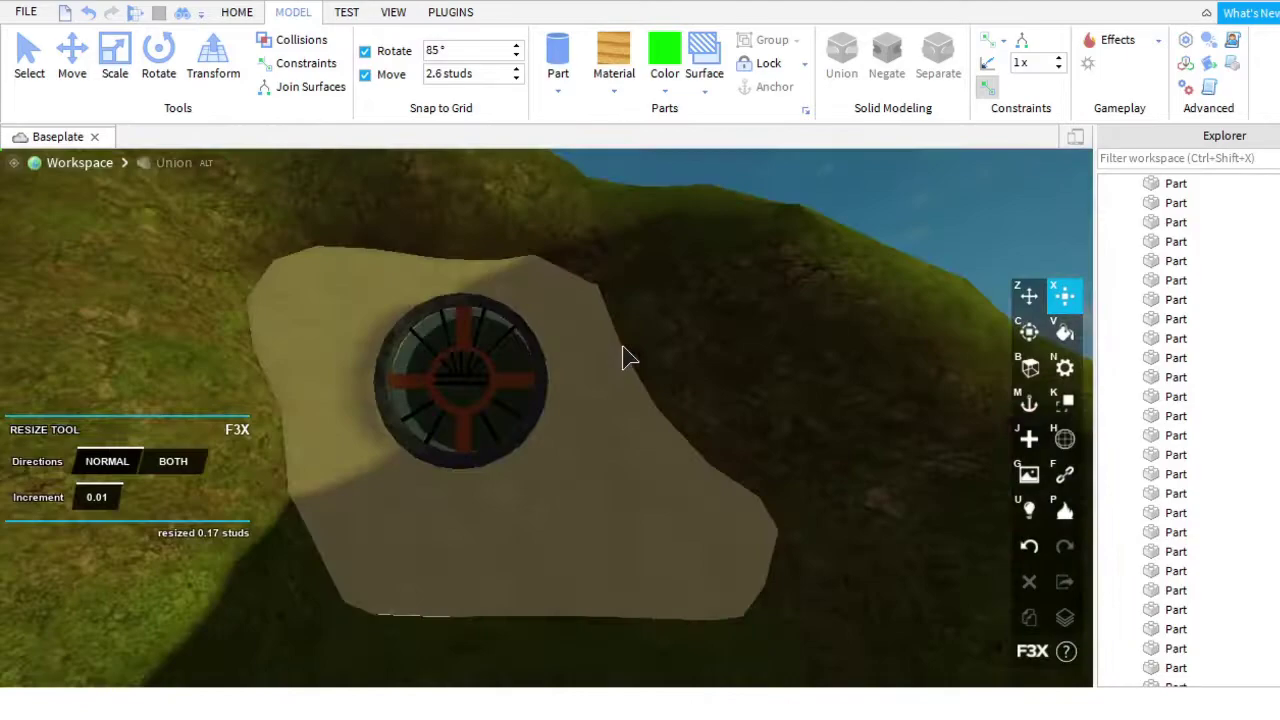
scroll(622, 357, down, 5)
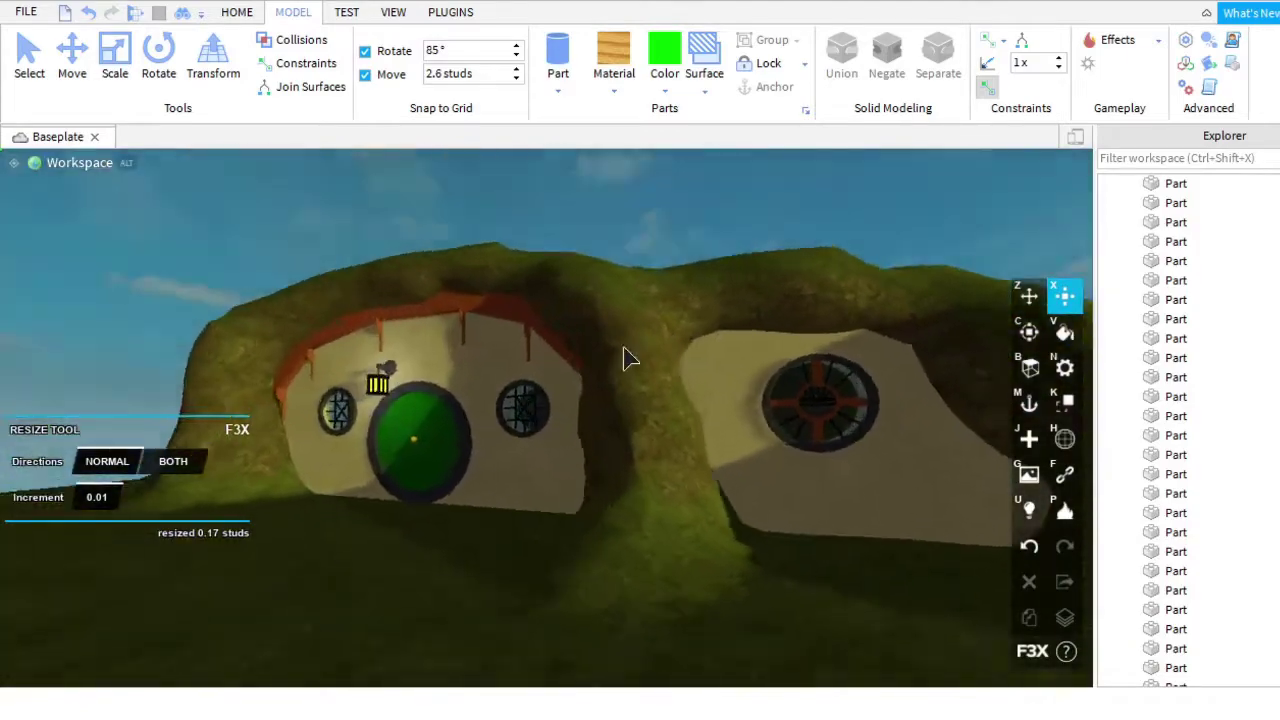
scroll(622, 357, up, 2)
scroll(622, 357, up, 3)
scroll(622, 357, down, 3)
scroll(622, 357, up, 2)
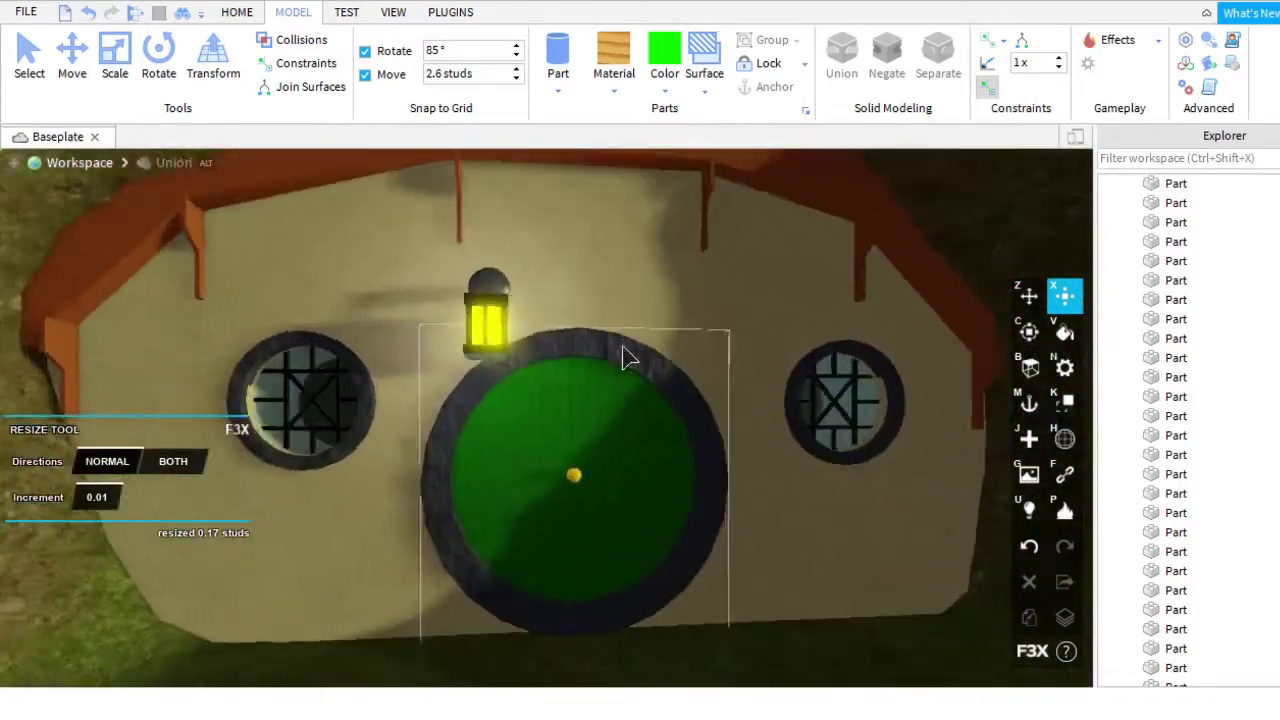
scroll(620, 351, down, 4)
scroll(610, 348, up, 5)
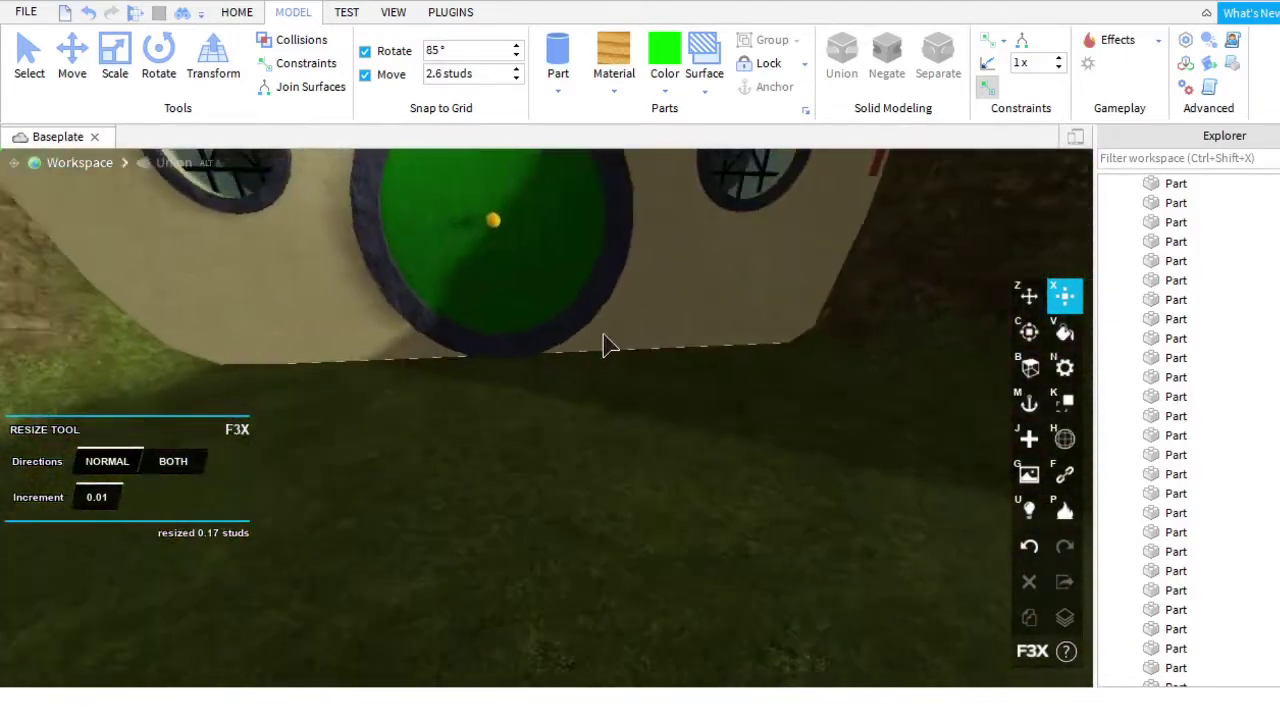
Add a thin 4 × 0.05 × 2 stud block on the grass before the green door and give it a dark stone finish.
scroll(607, 345, up, 2)
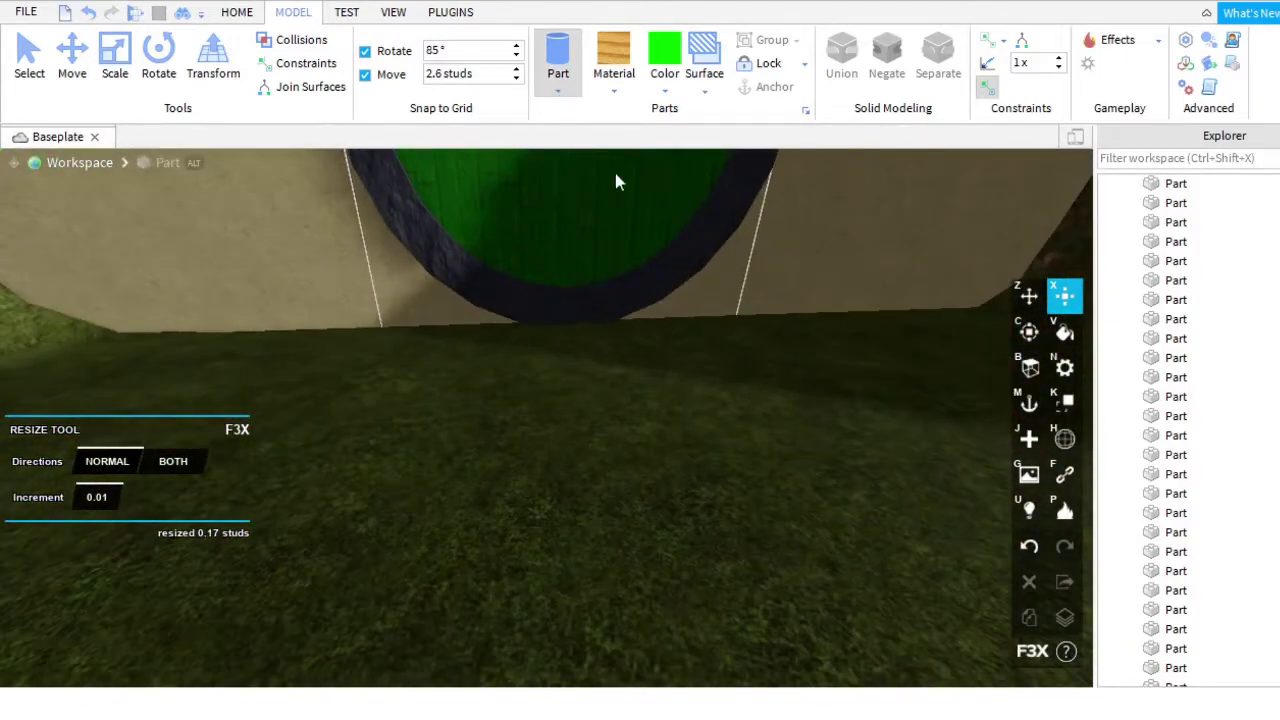
click(508, 395)
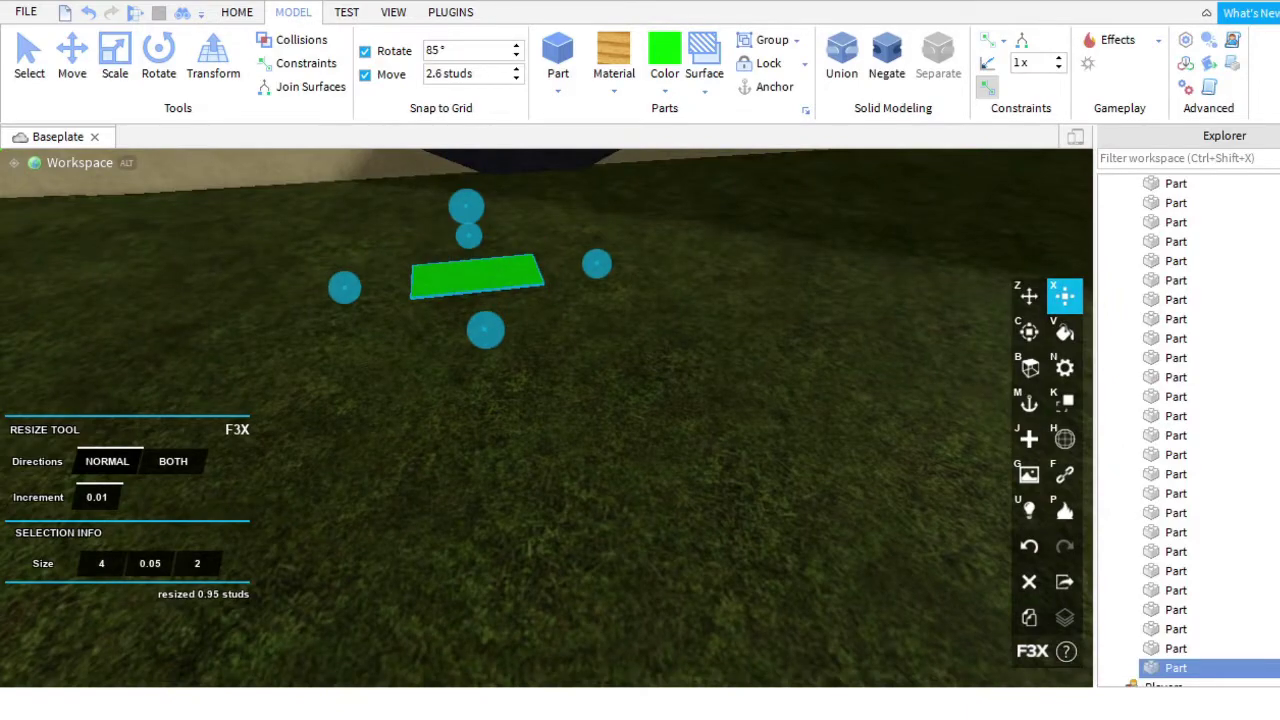
right_drag(600, 529, 600, 529)
scroll(563, 374, down, 1)
key(z)
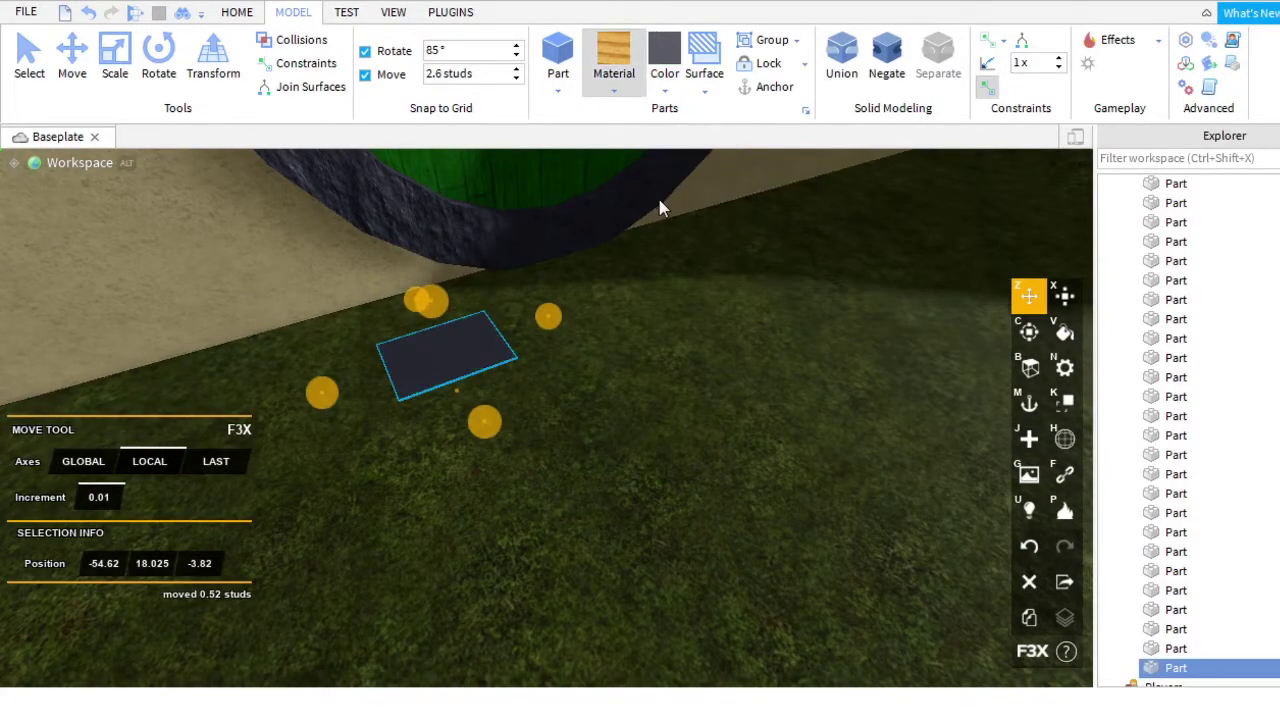
key(w)
key(s)
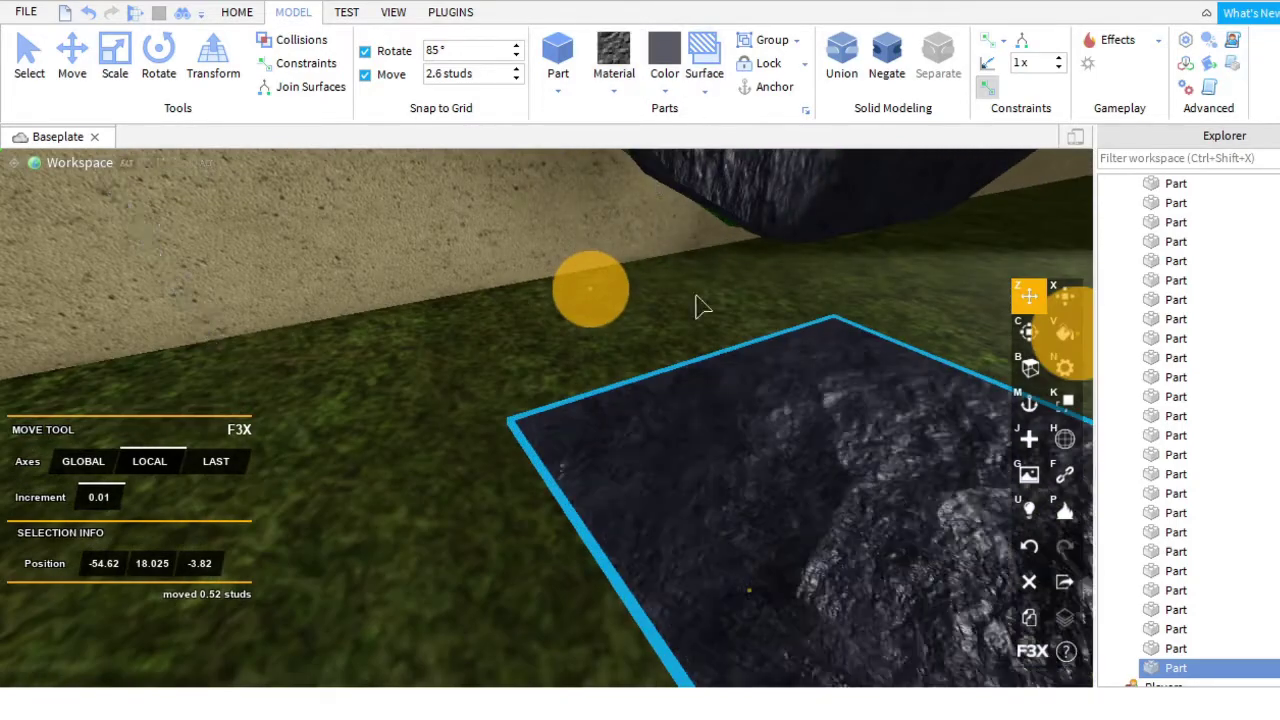
Rotate the stone slab 30 degrees on the ground and resize it to 4 × 0.34 × 2.87 studs.
key(c)
key(z)
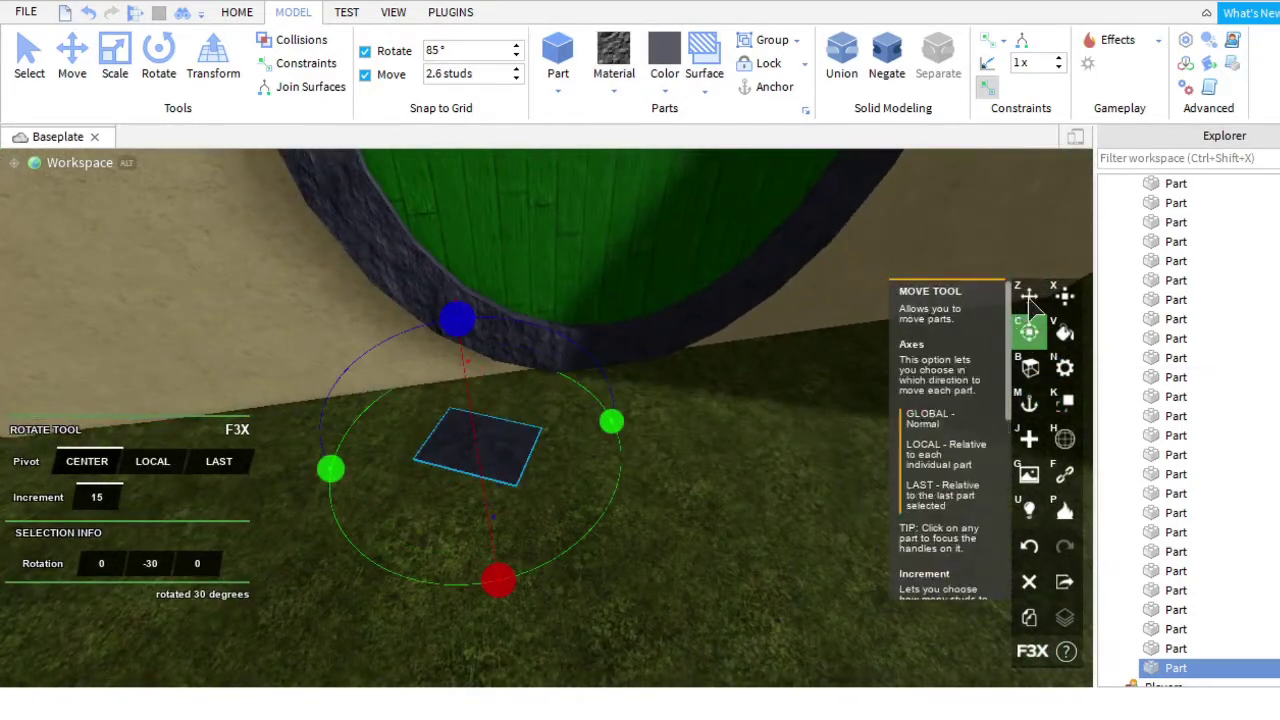
key(x)
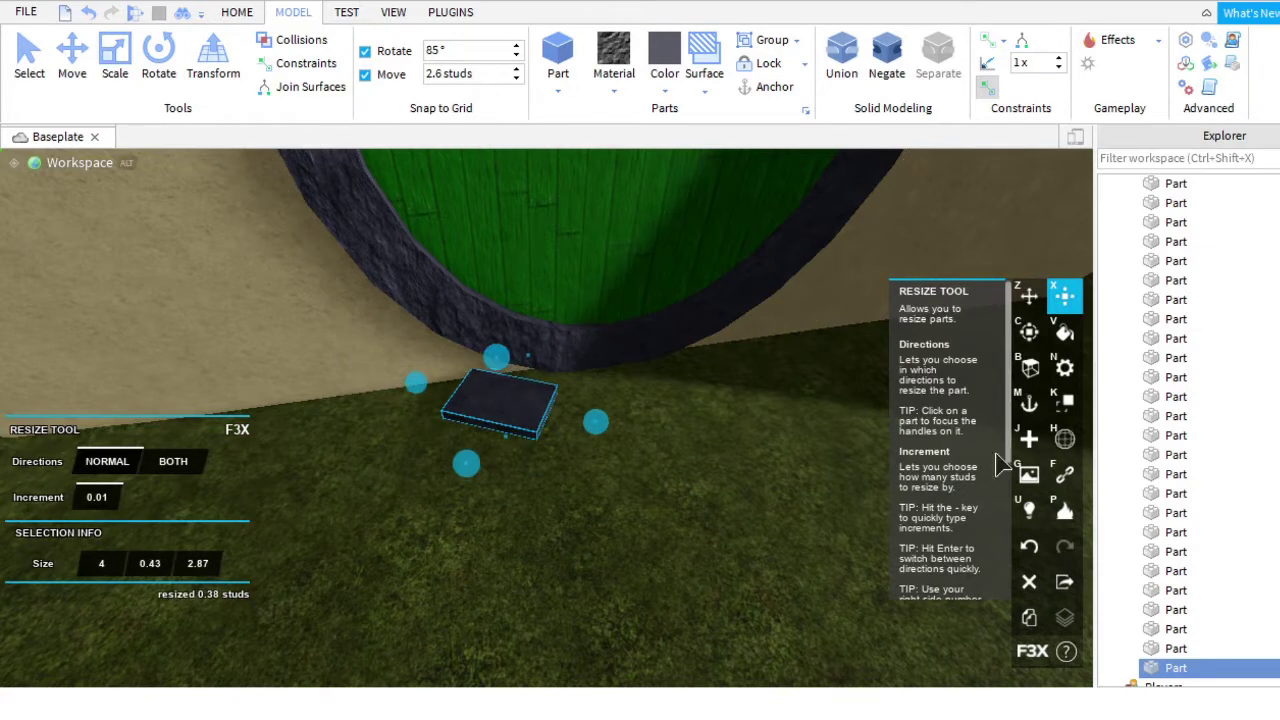
key(d)
key(shift+c)
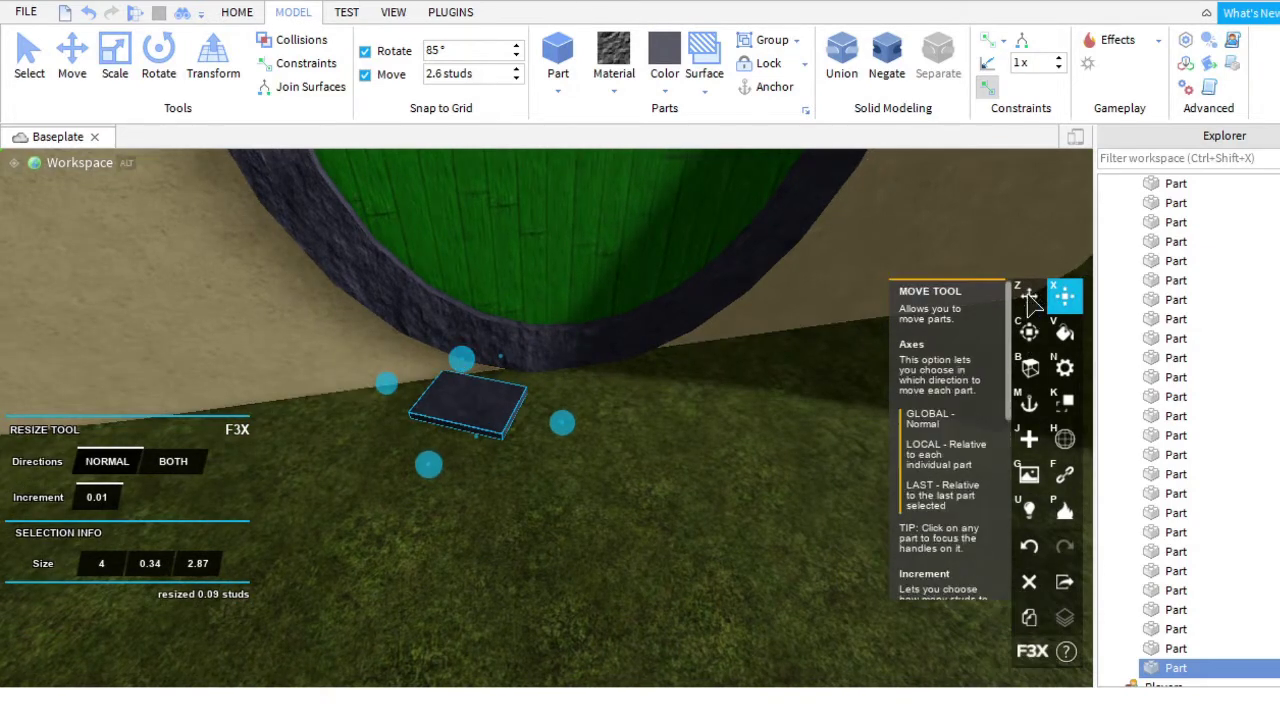
Place a second slab, turned a different way, snugly beside the first one below the door frame.
drag(499, 440, 617, 445)
key(ctrl+r)
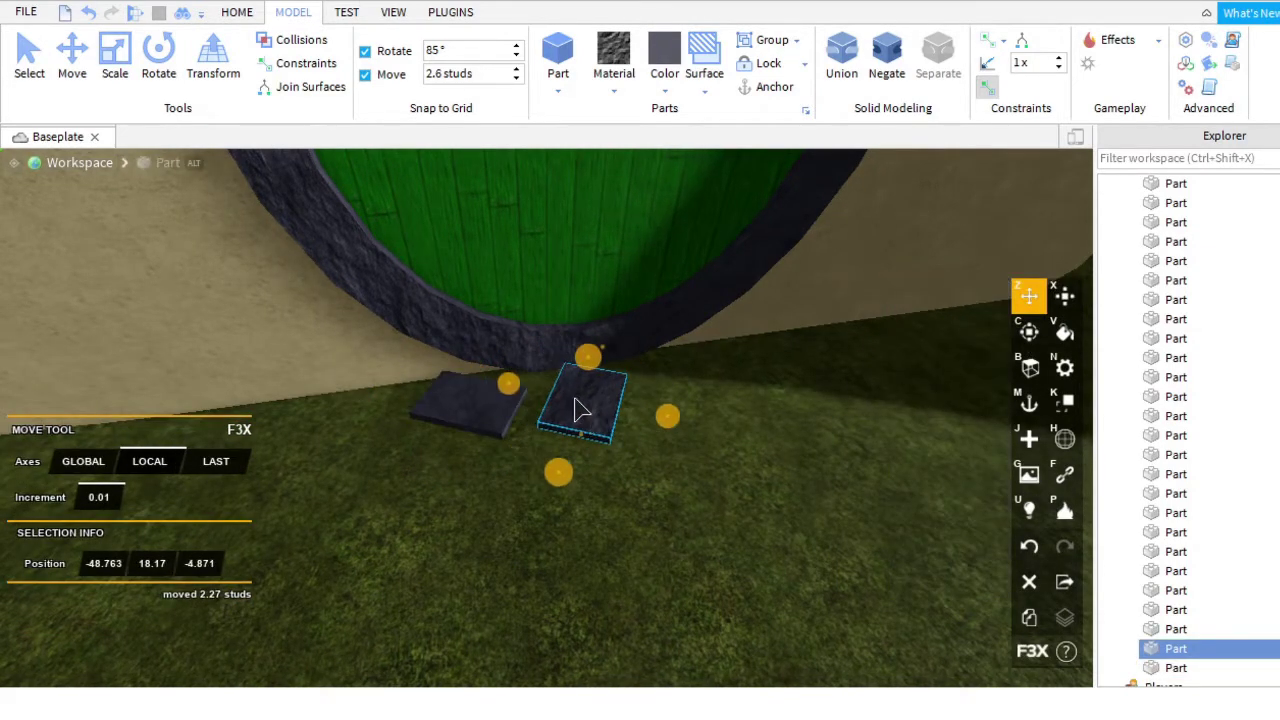
scroll(749, 429, up, 5)
scroll(729, 243, down, 5)
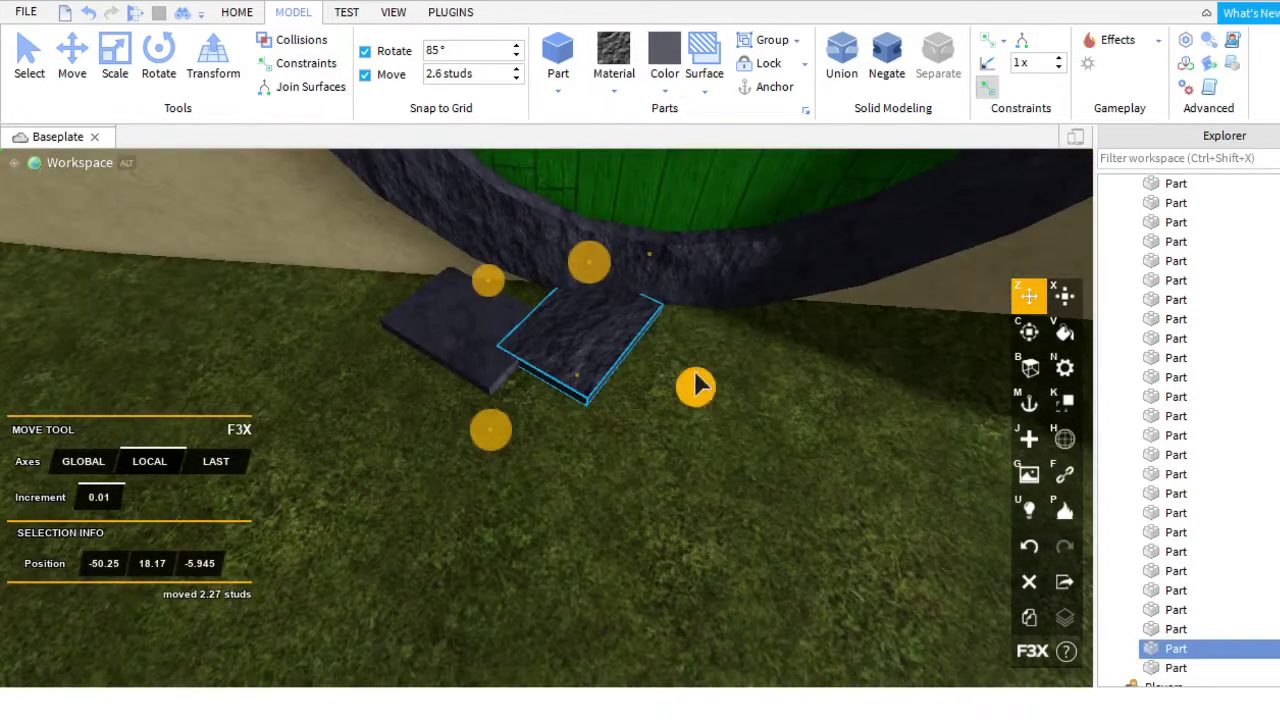
drag(697, 387, 728, 329)
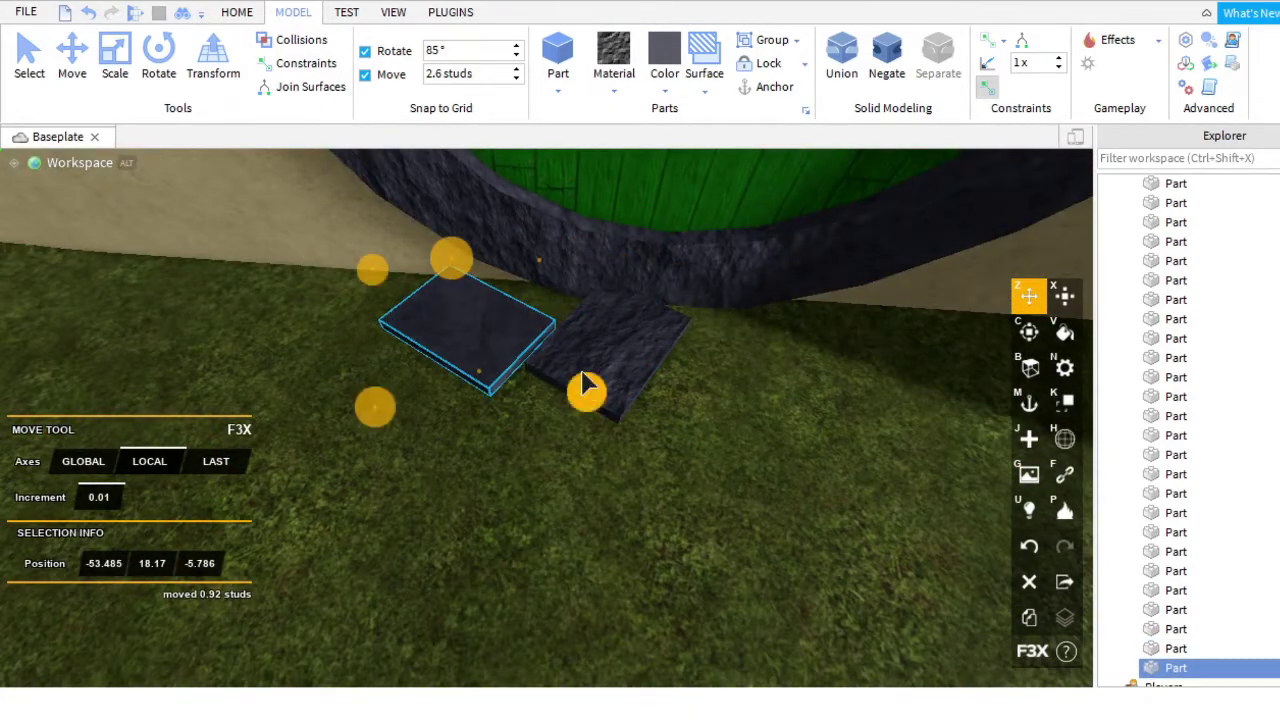
Duplicate the first slab and place the copy on the other side of the second at about X -45.127, Z -5.746.
click(585, 385)
right_drag(585, 385, 812, 415)
drag(735, 403, 605, 415)
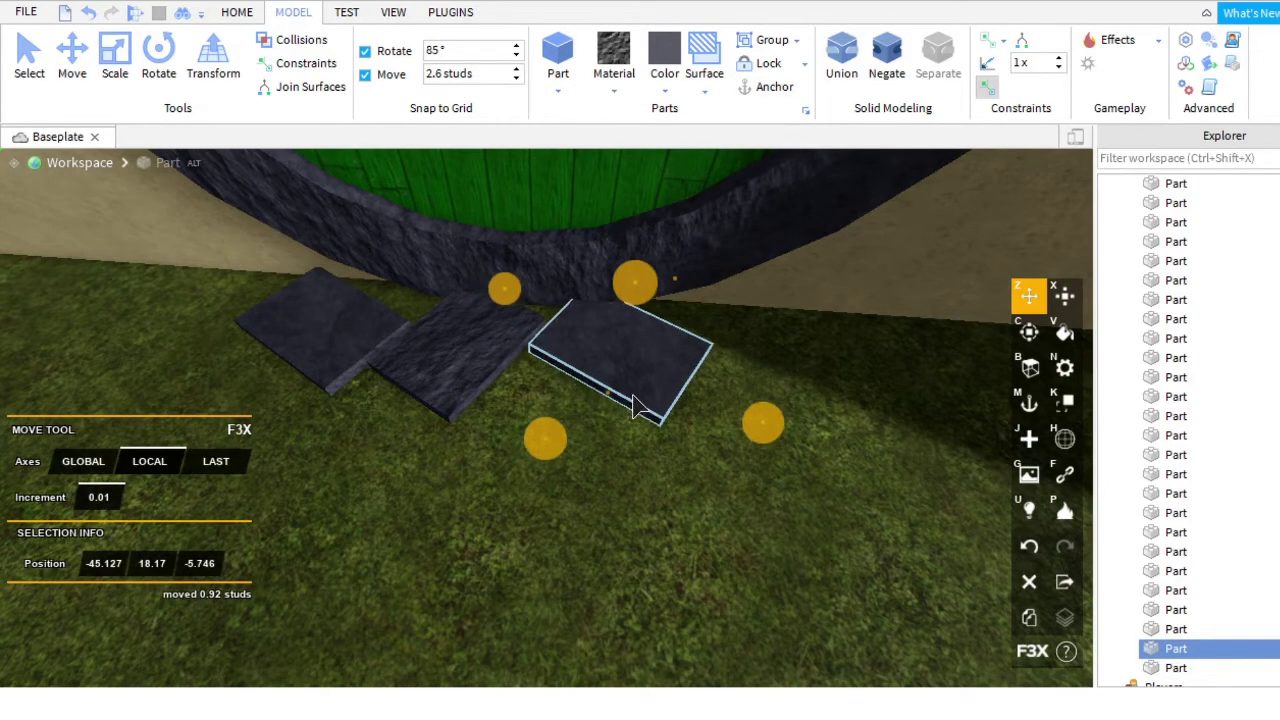
click(1029, 332)
right_drag(700, 400, 614, 414)
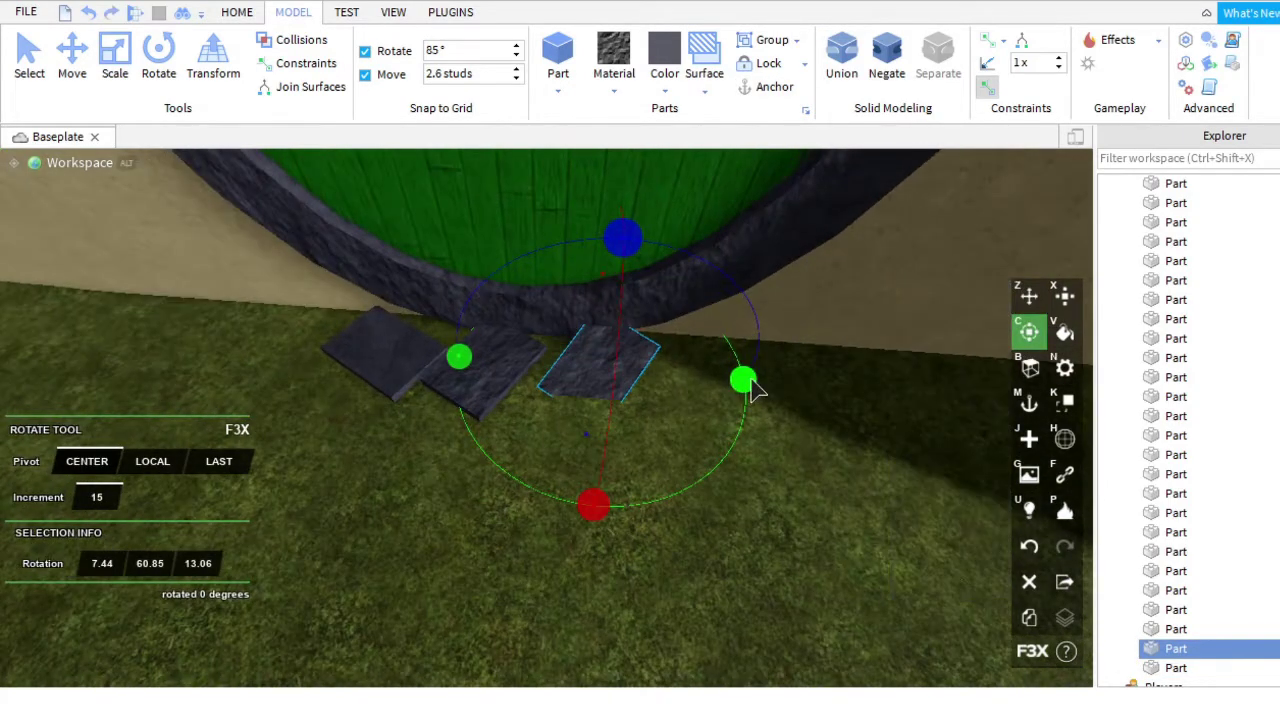
right_drag(757, 406, 1045, 305)
Place a fourth slab in front of the third at about X -46.872, Z -2.724 and rotate it 120 degrees.
click(1029, 296)
drag(682, 472, 645, 545)
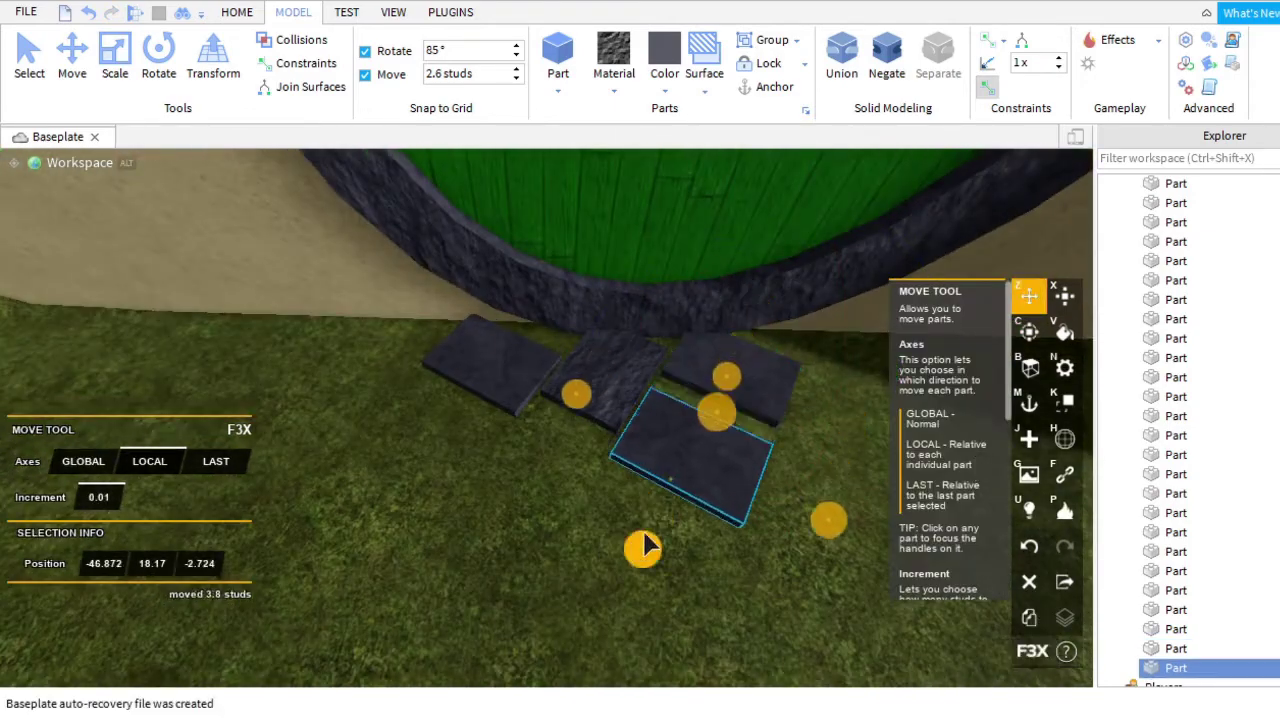
click(1030, 334)
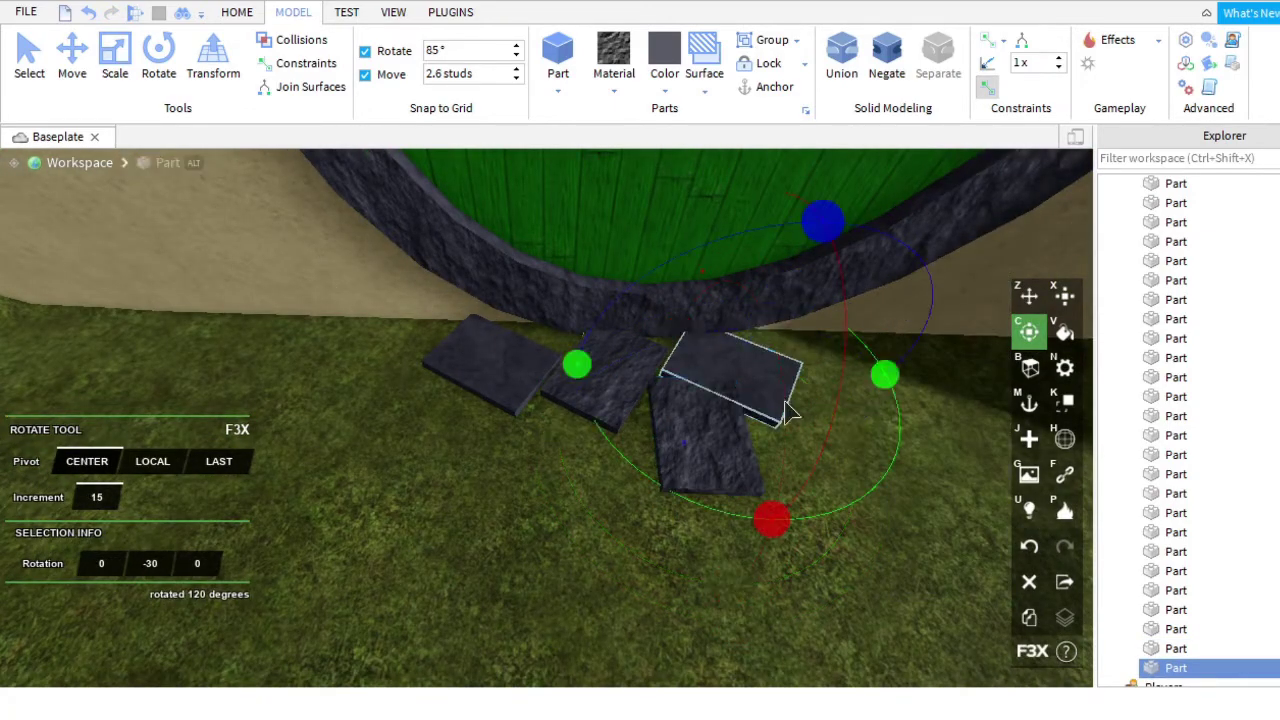
Turn the third slab slightly and place a fifth slab in front of the first at about X -55.201, Z -1.997.
drag(885, 376, 395, 440)
click(800, 340)
click(1029, 296)
click(625, 370)
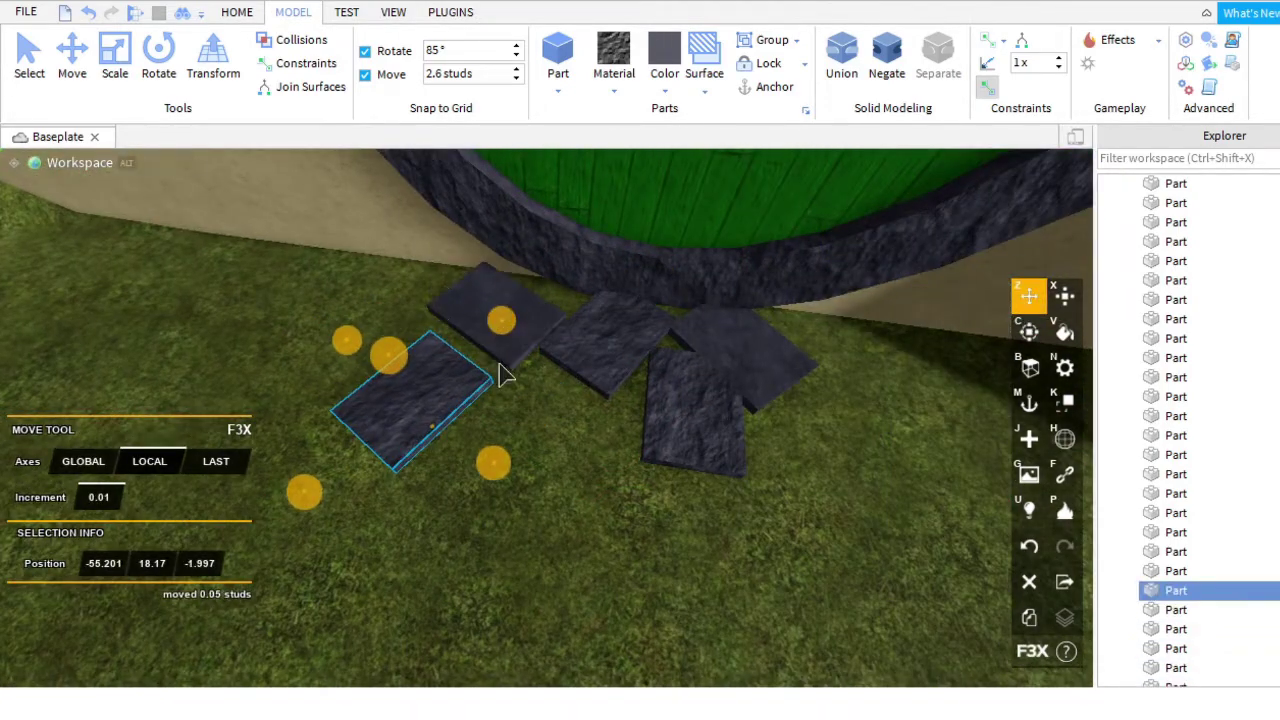
Duplicate the first slab and place the copy in front of the second at about X -50.141, Z -1.557.
click(498, 325)
scroll(590, 422, down, 3)
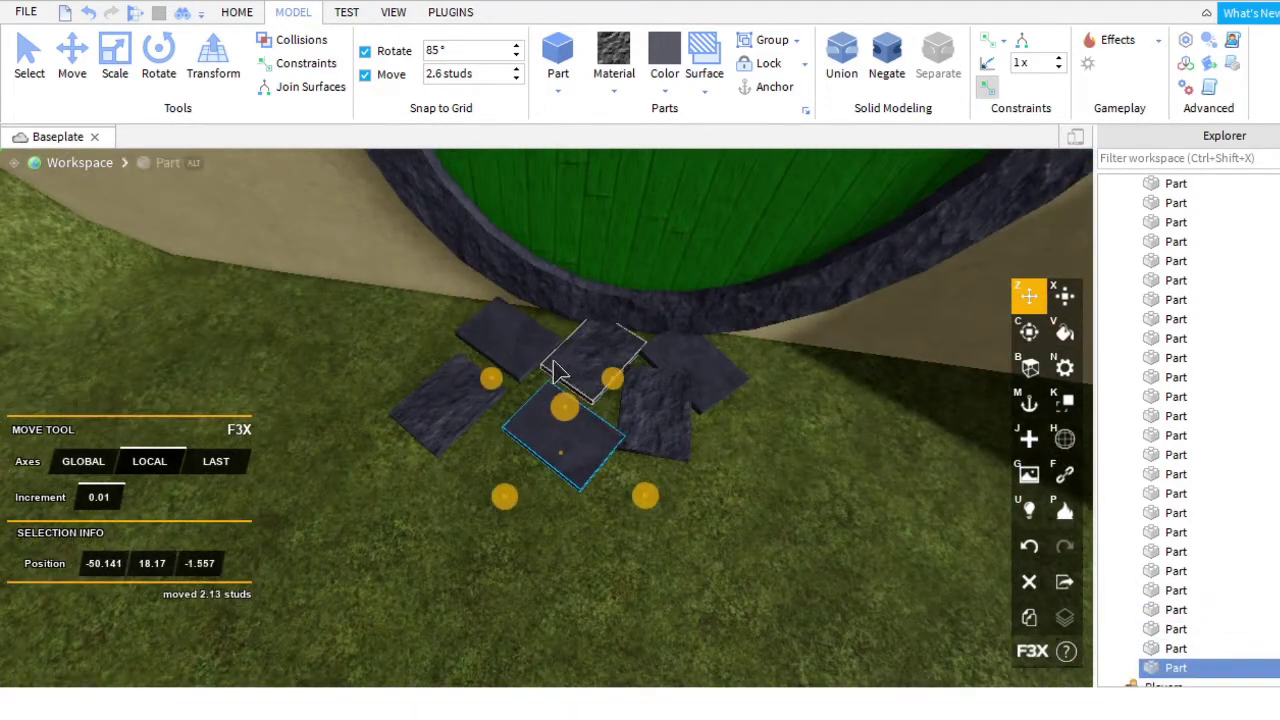
drag(556, 370, 660, 522)
key(c)
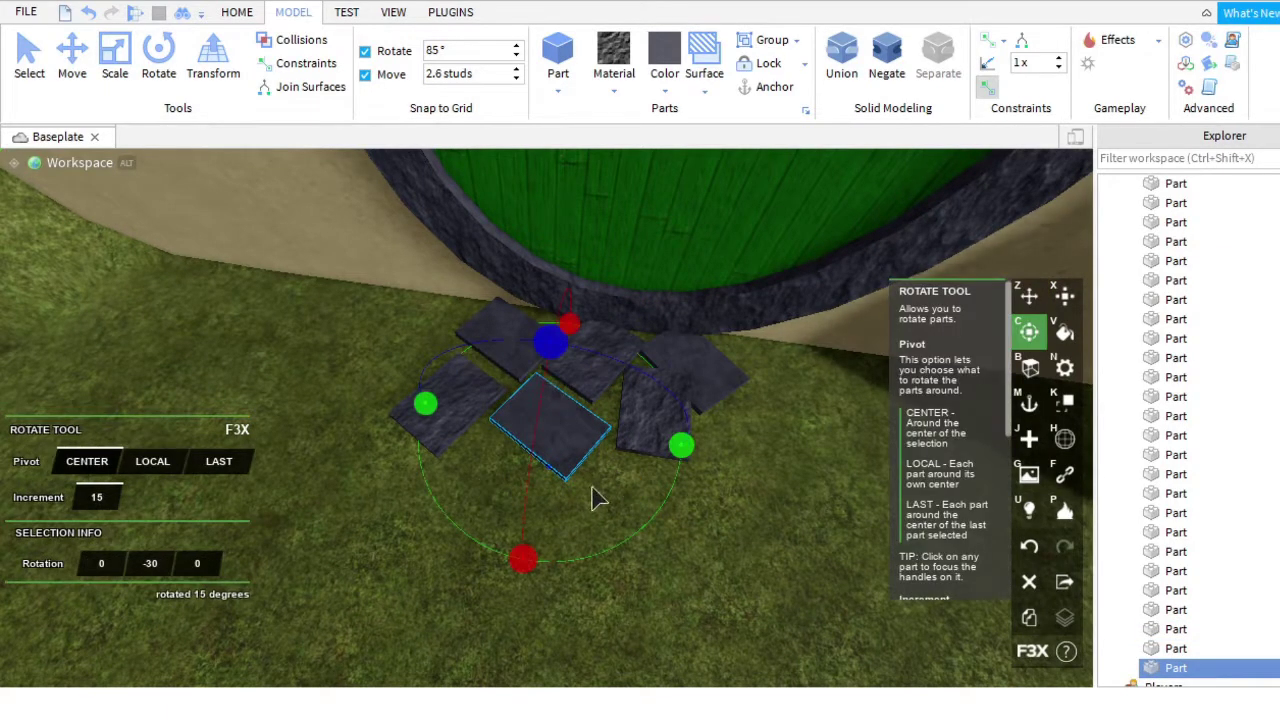
drag(548, 335, 530, 452)
click(575, 410)
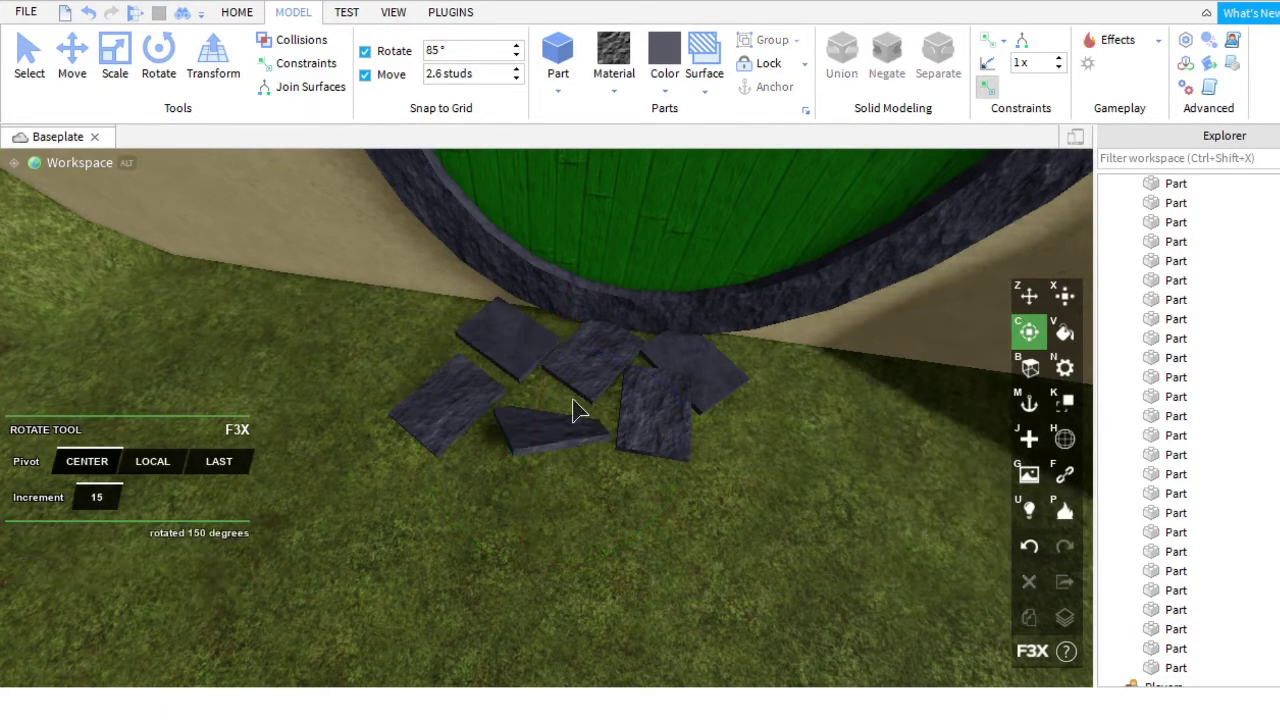
click(595, 430)
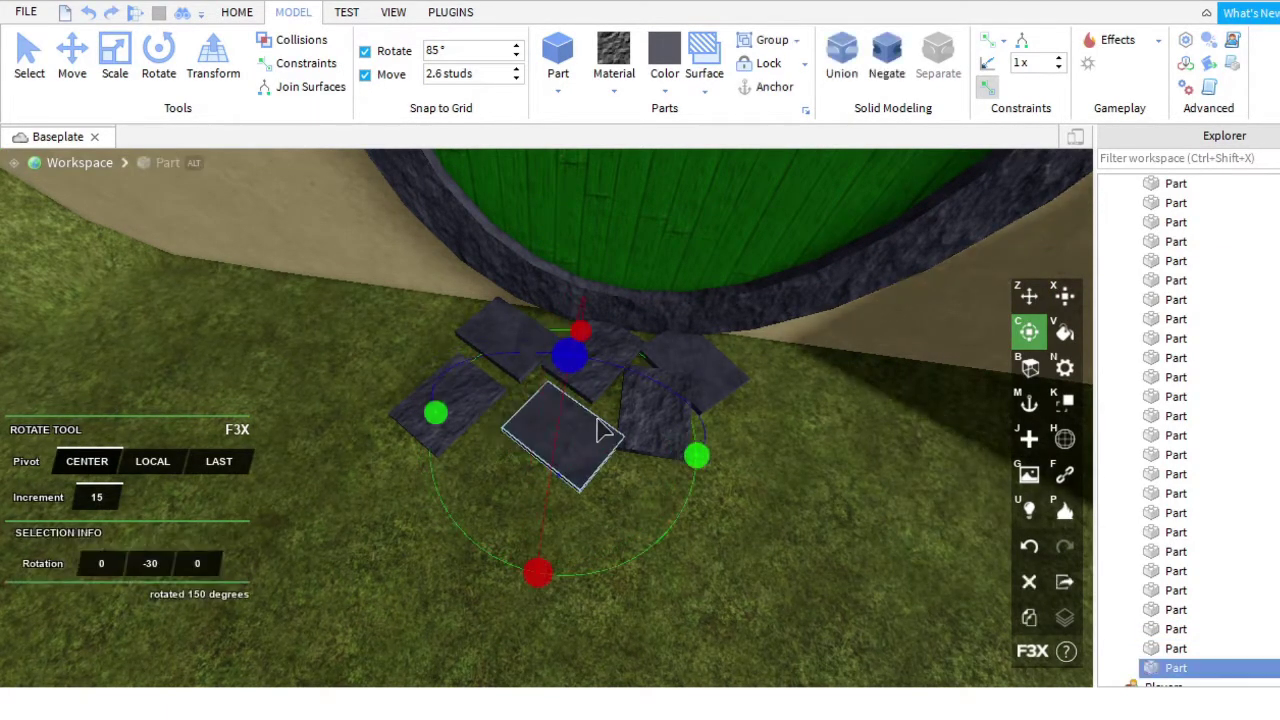
Turn the sixth slab and fit it into the gap between the fourth and fifth slabs.
click(1029, 296)
drag(601, 474, 594, 485)
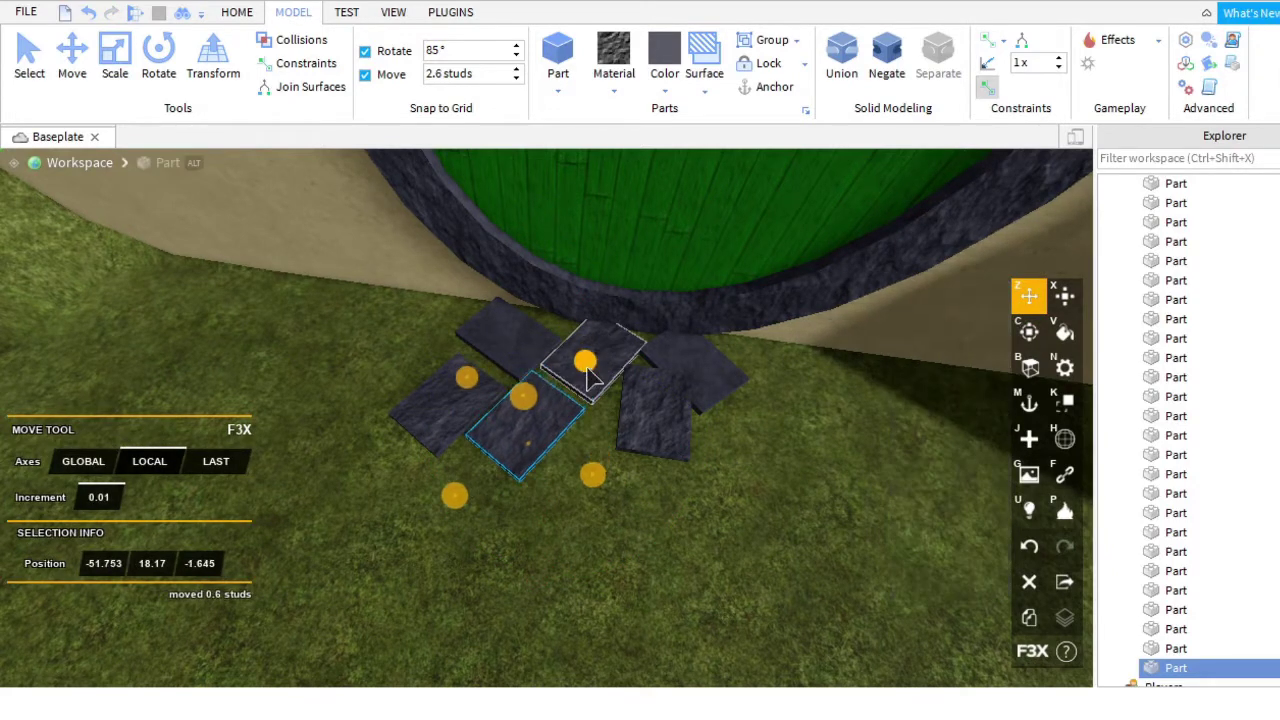
click(1030, 333)
key(z)
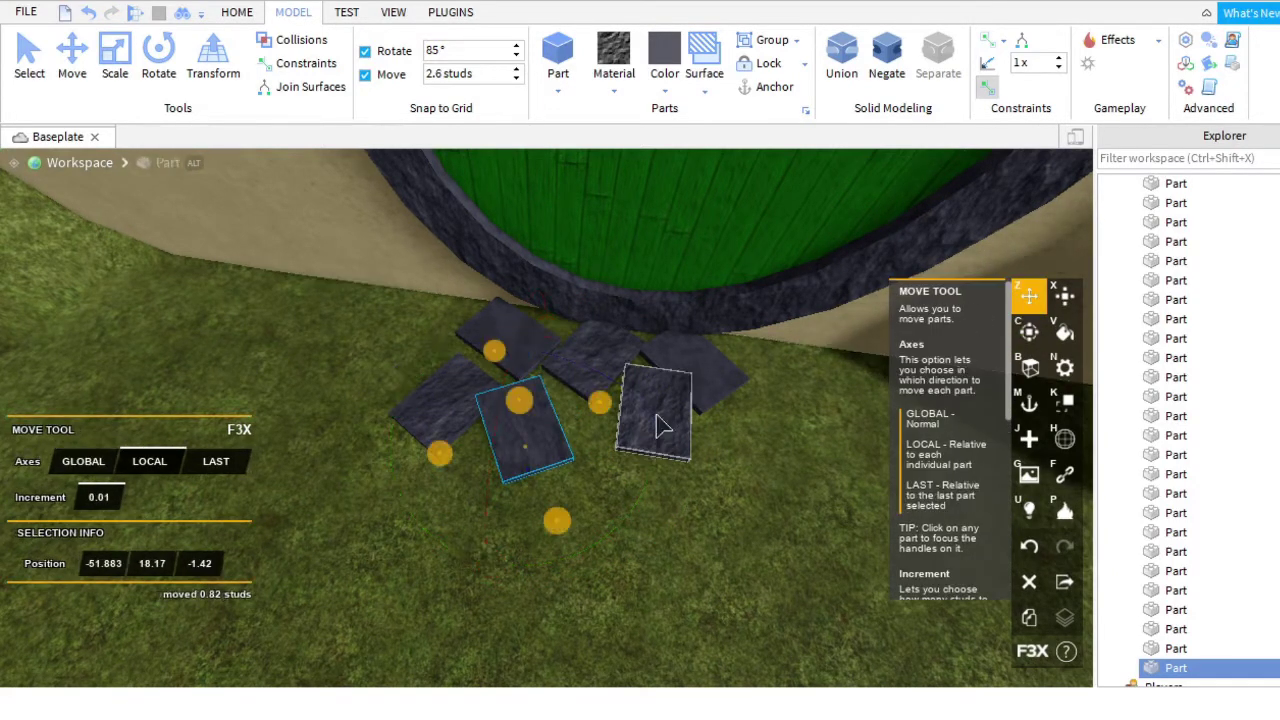
drag(576, 513, 586, 530)
Try to extend the paving by moving copies of three slabs farther out from the door.
right_drag(760, 483, 837, 380)
shift+click(575, 240)
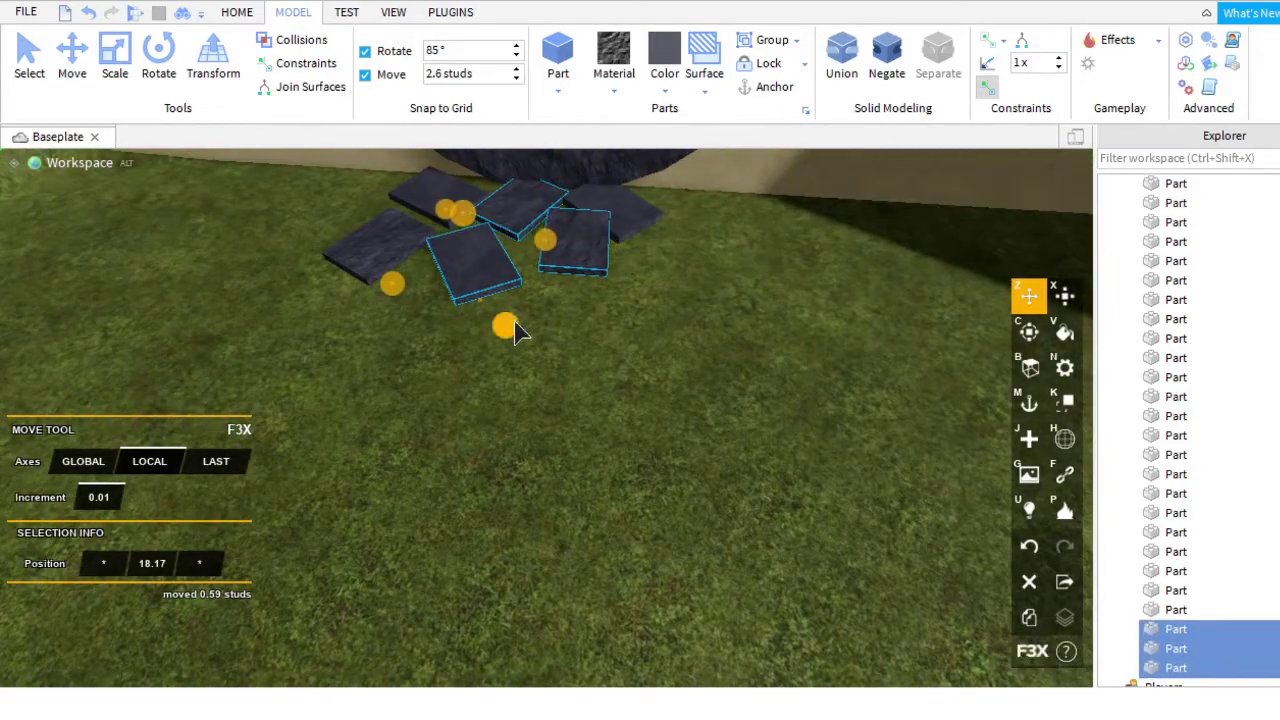
drag(513, 333, 531, 391)
right_drag(700, 357, 549, 333)
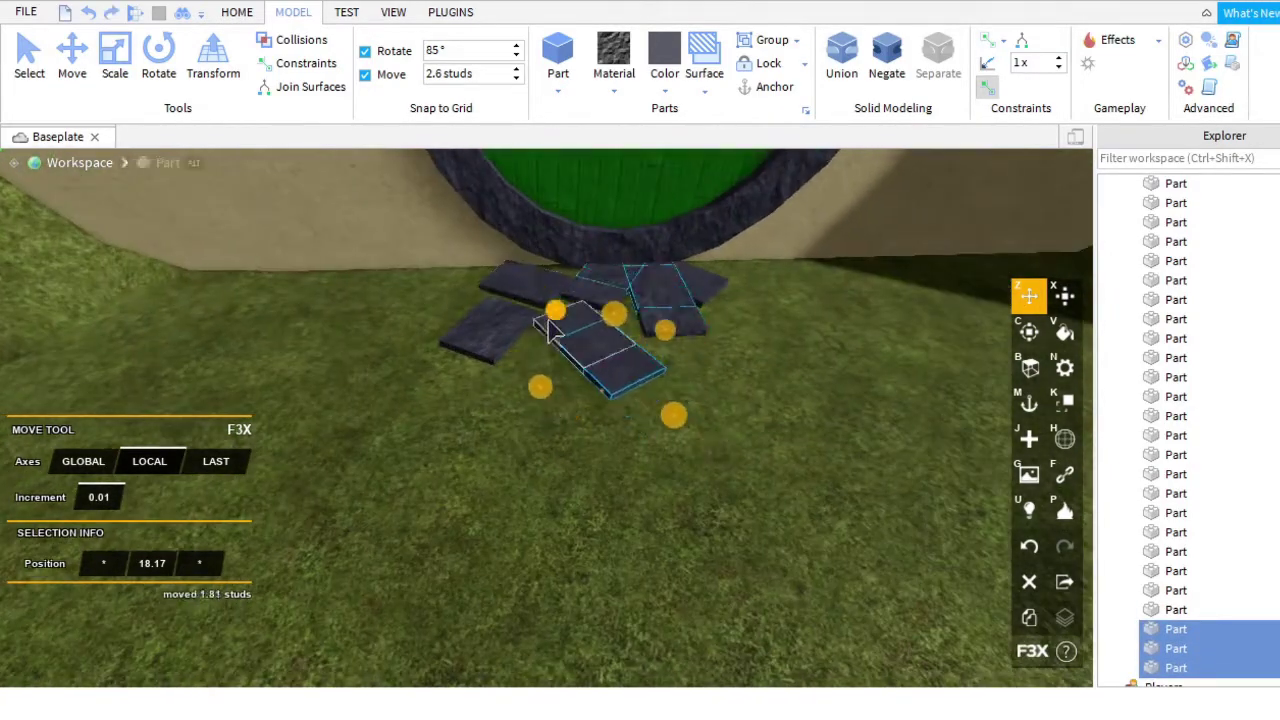
drag(548, 333, 531, 335)
Switch movement to global axes and place a seventh slab in front of the fourth at about X -45.77, Z -1.24.
right_drag(760, 413, 400, 430)
click(83, 461)
click(634, 386)
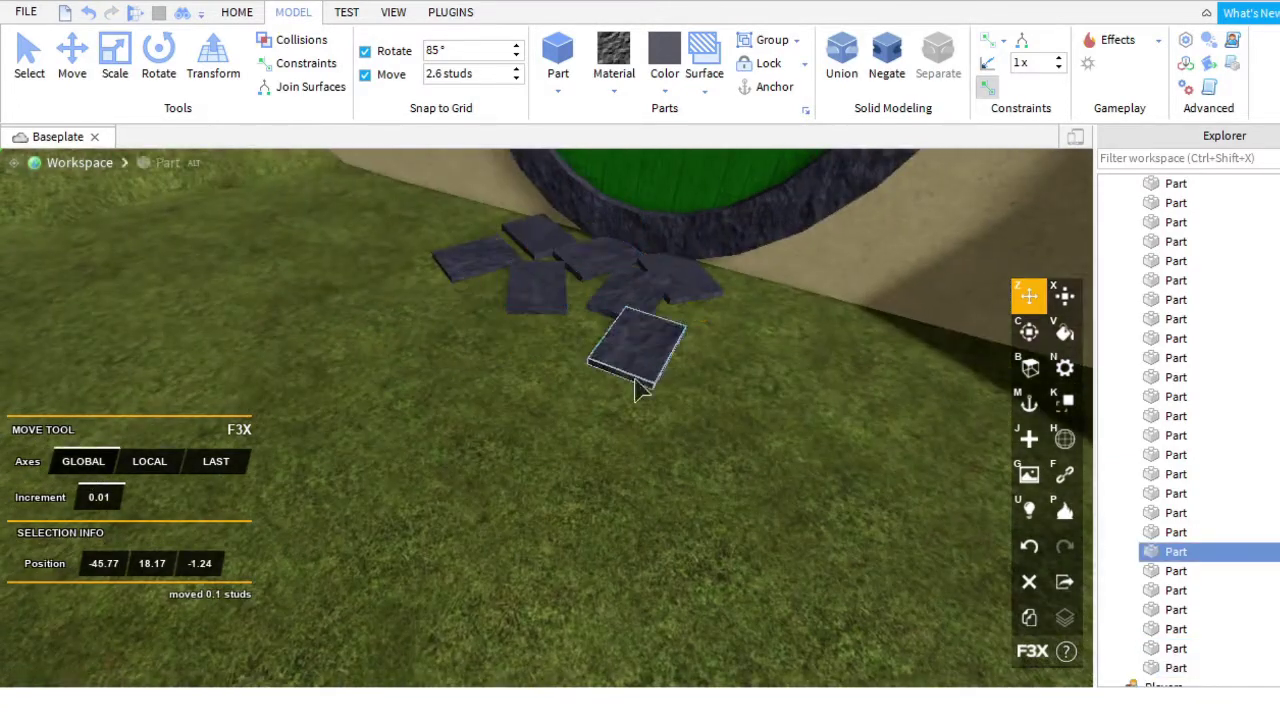
Extend the paving with further slabs, placing one at its edge beside the door at about X -42.94, Z -1.65.
drag(634, 386, 540, 395)
right_drag(447, 362, 671, 420)
drag(671, 420, 812, 374)
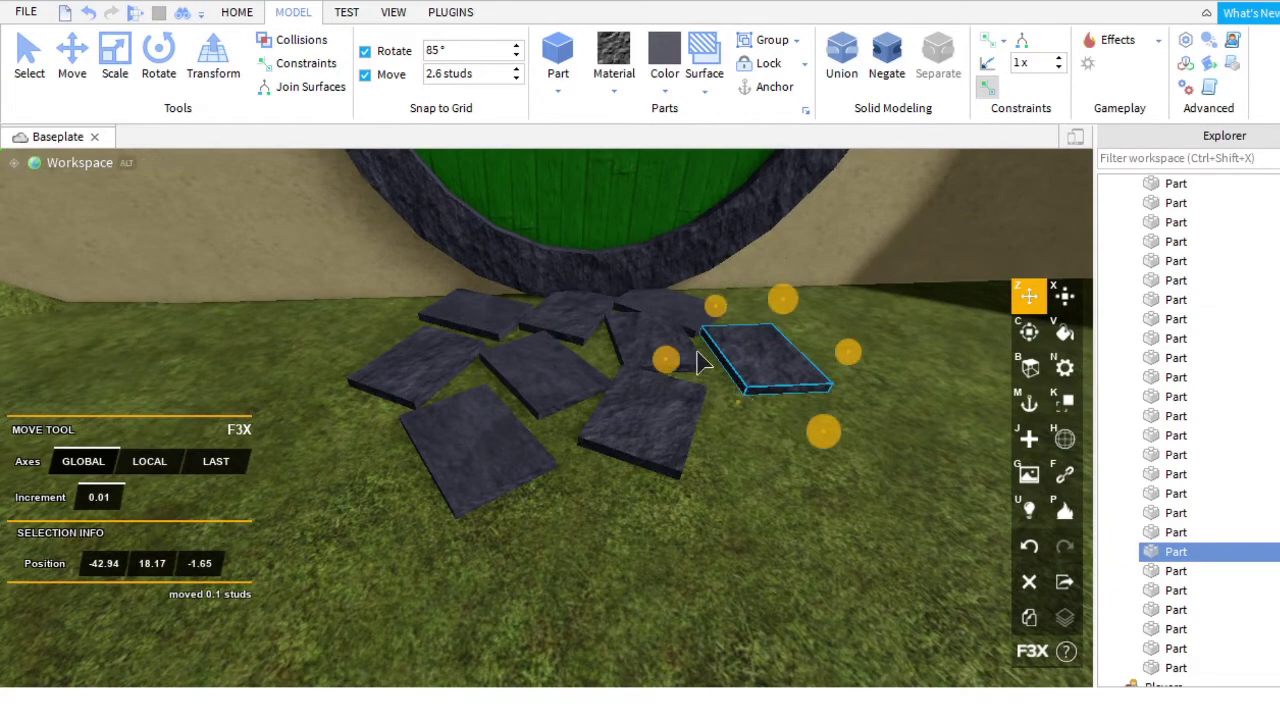
Add two more slabs to the third and fourth rows of the paving in front of the door.
right_drag(812, 374, 497, 368)
drag(497, 368, 580, 508)
right_drag(580, 508, 640, 414)
drag(640, 414, 573, 530)
Duplicate two slabs and place the copies on both sides of the front slab, one at about X -53.08, Z 6.79.
click(514, 434)
key(ctrl+d)
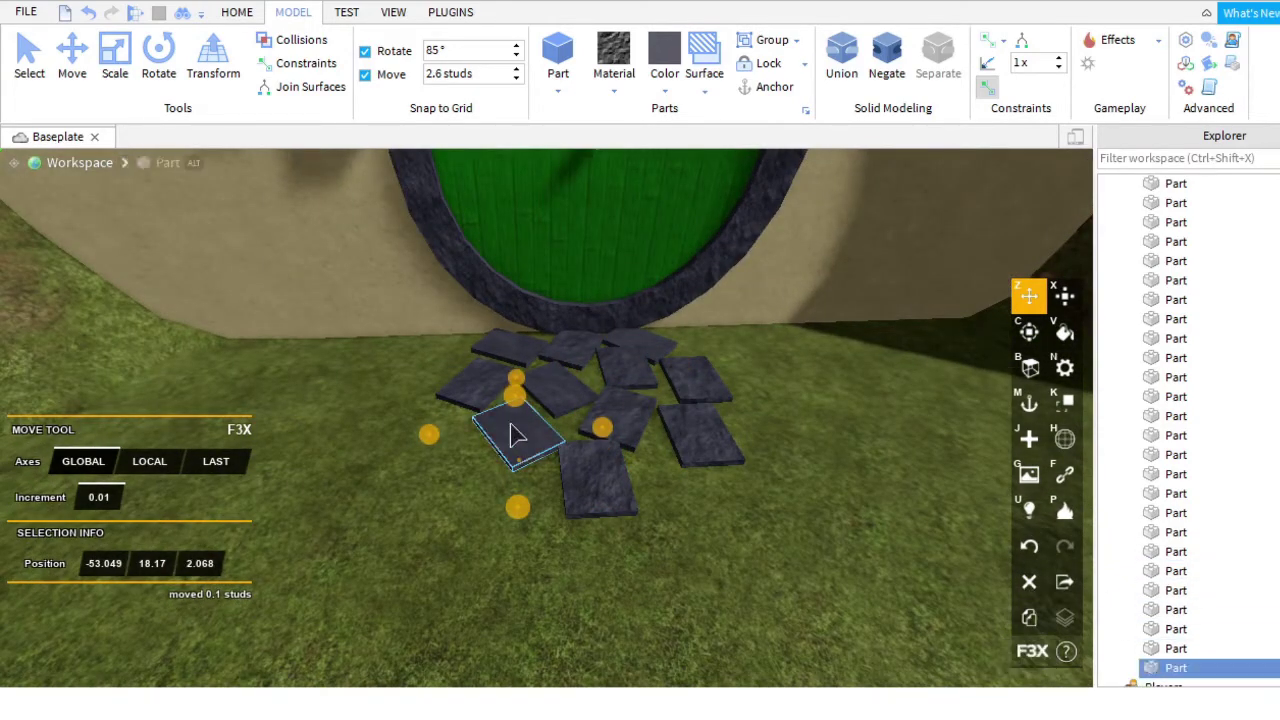
drag(514, 434, 697, 512)
click(700, 433)
click(1029, 618)
drag(700, 440, 506, 545)
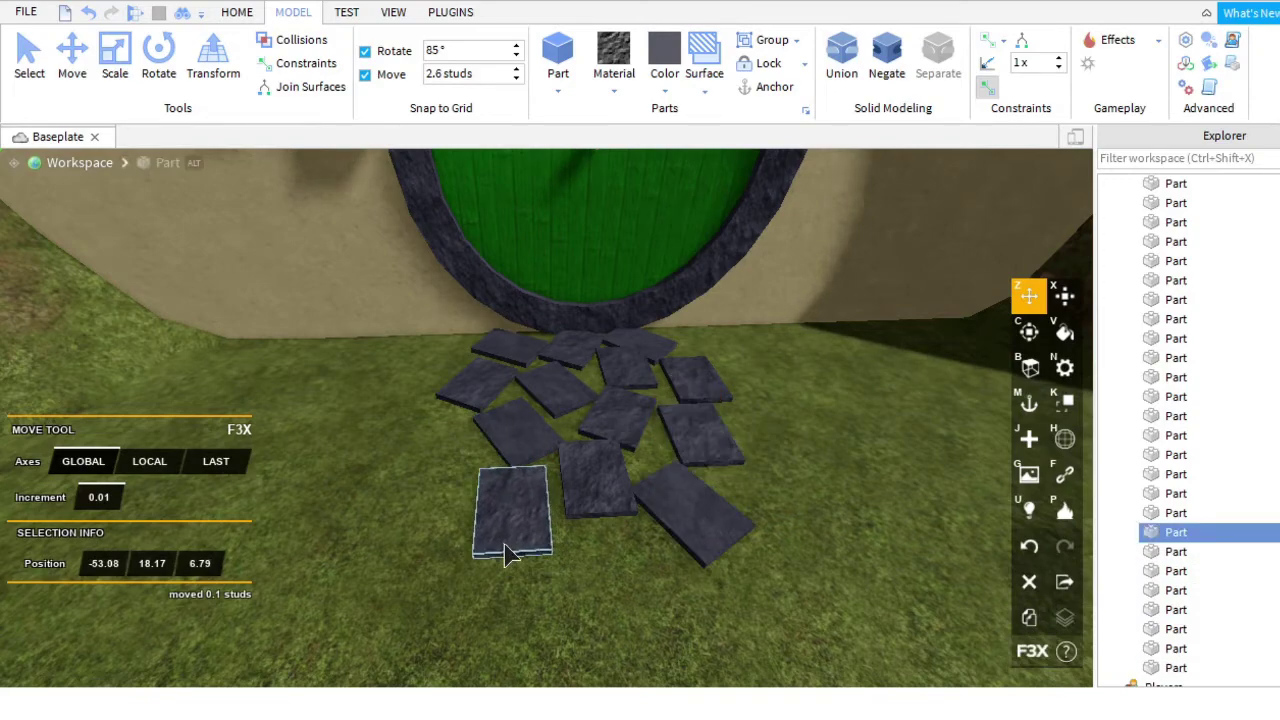
Add one slab at each end of the paving's third row.
click(540, 455)
drag(527, 470, 555, 425)
right_drag(555, 425, 966, 589)
click(648, 450)
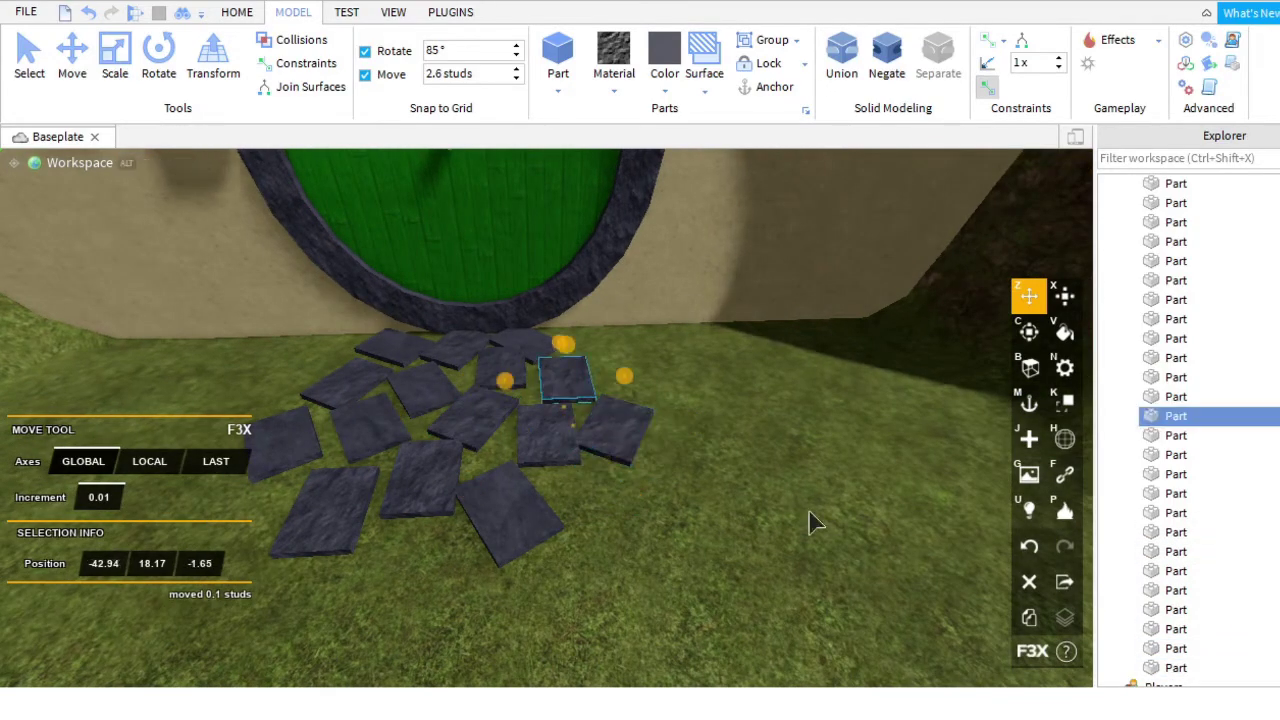
Add slabs along the paving's right-hand edge near the green door.
click(534, 380)
click(600, 355)
drag(484, 461, 370, 645)
right_drag(370, 645, 490, 412)
Place another slab copy at the front of the paving at about X -46.63, Z 13.88.
click(490, 412)
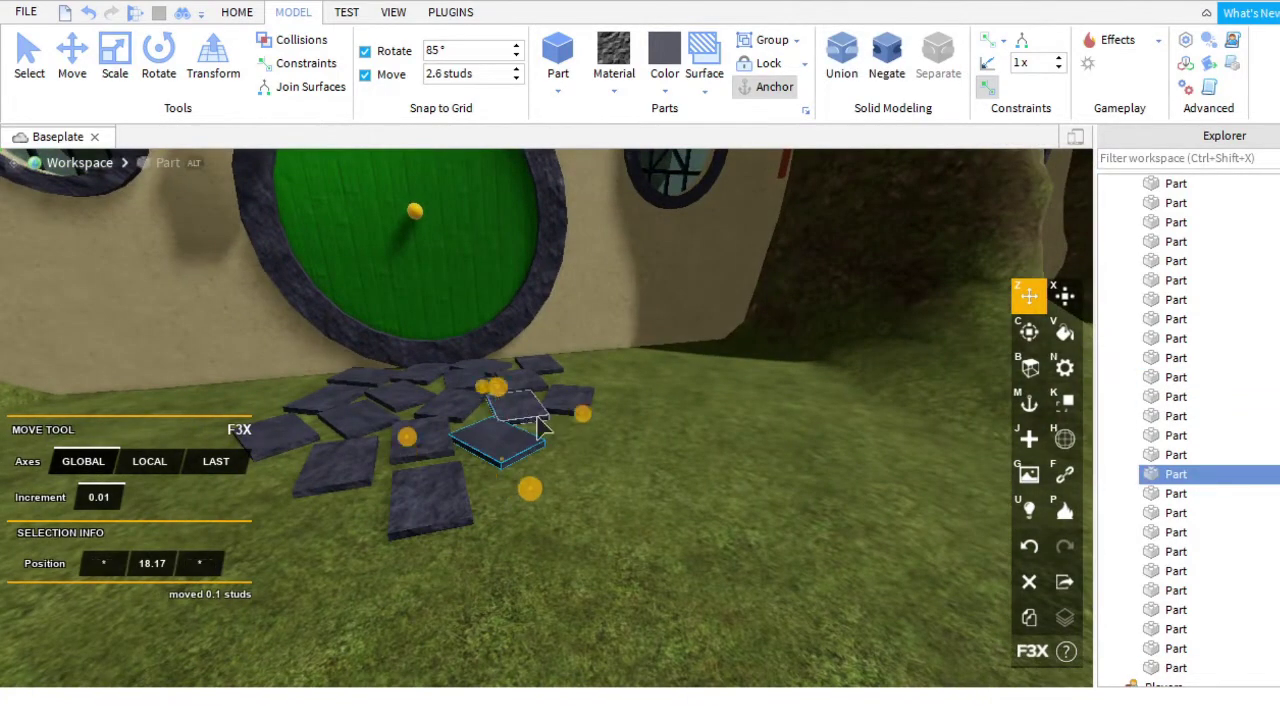
drag(514, 458, 529, 600)
scroll(552, 471, up, 5)
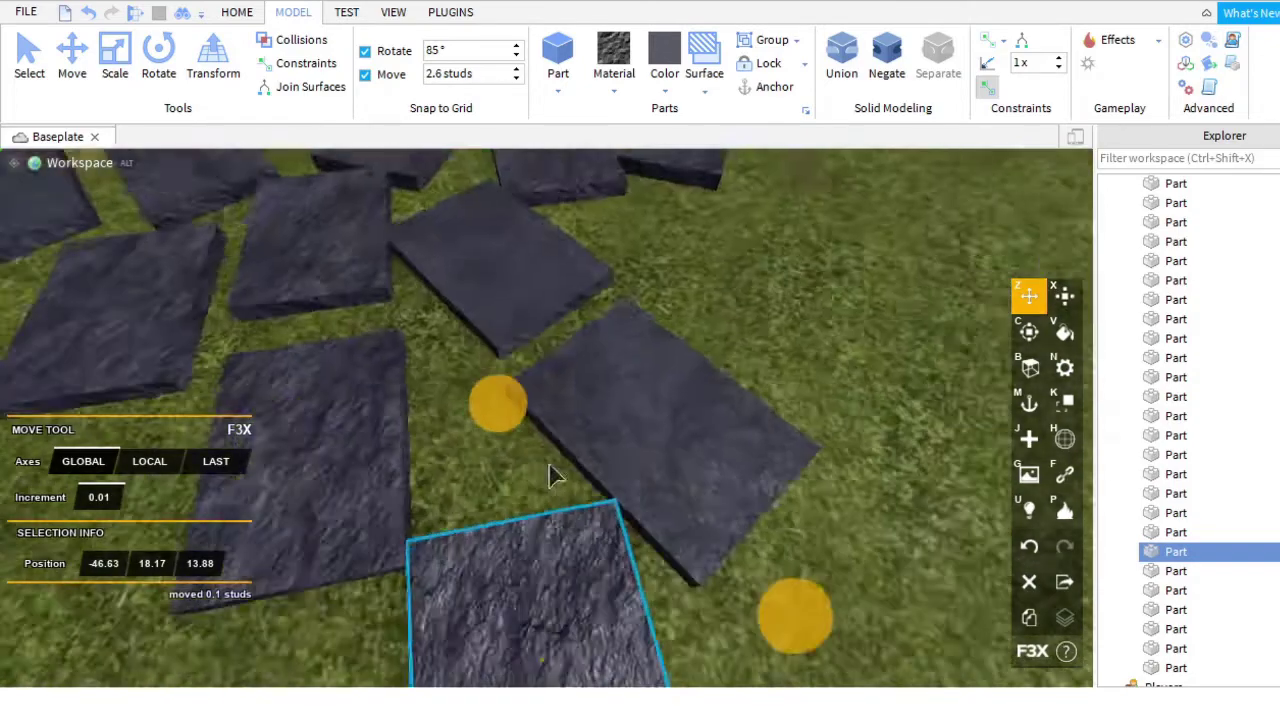
Add a slab on each side of the paving, at about X -42.017, Z 7.118 and X -57.22, Z 7.33.
scroll(560, 400, down, 5)
click(593, 287)
click(410, 245)
click(590, 333)
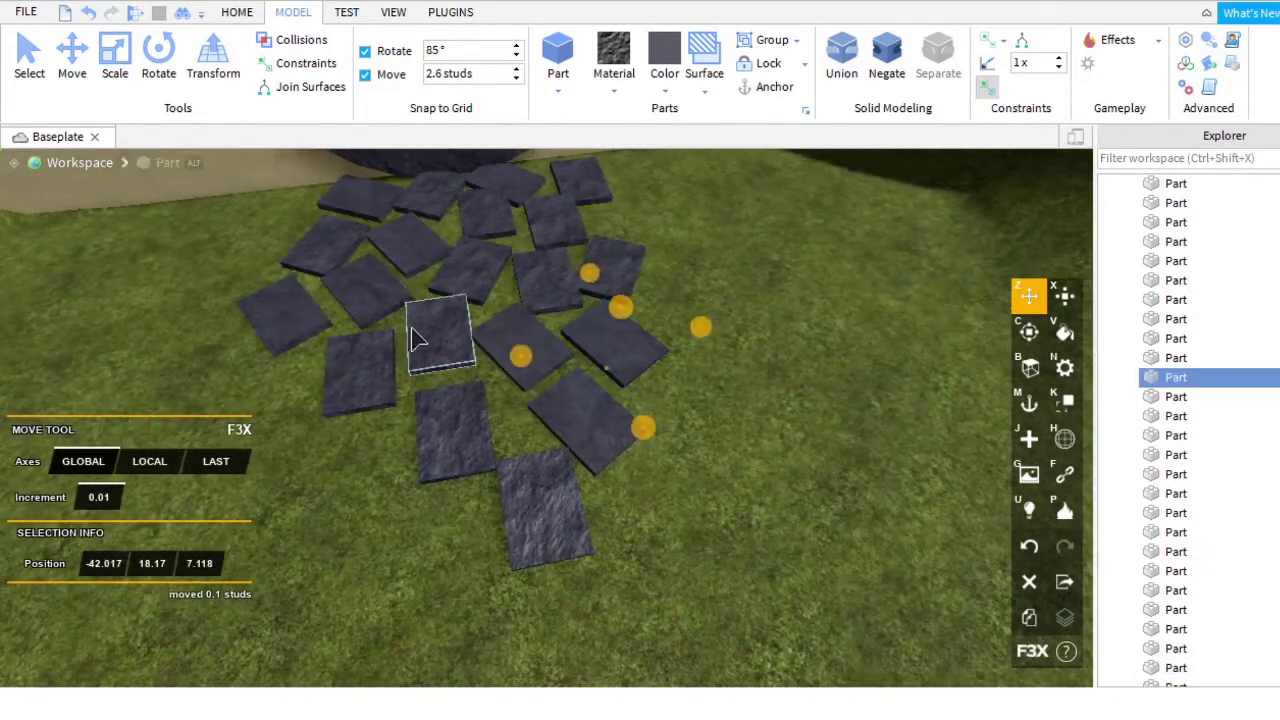
click(443, 337)
click(1029, 618)
drag(570, 385, 492, 505)
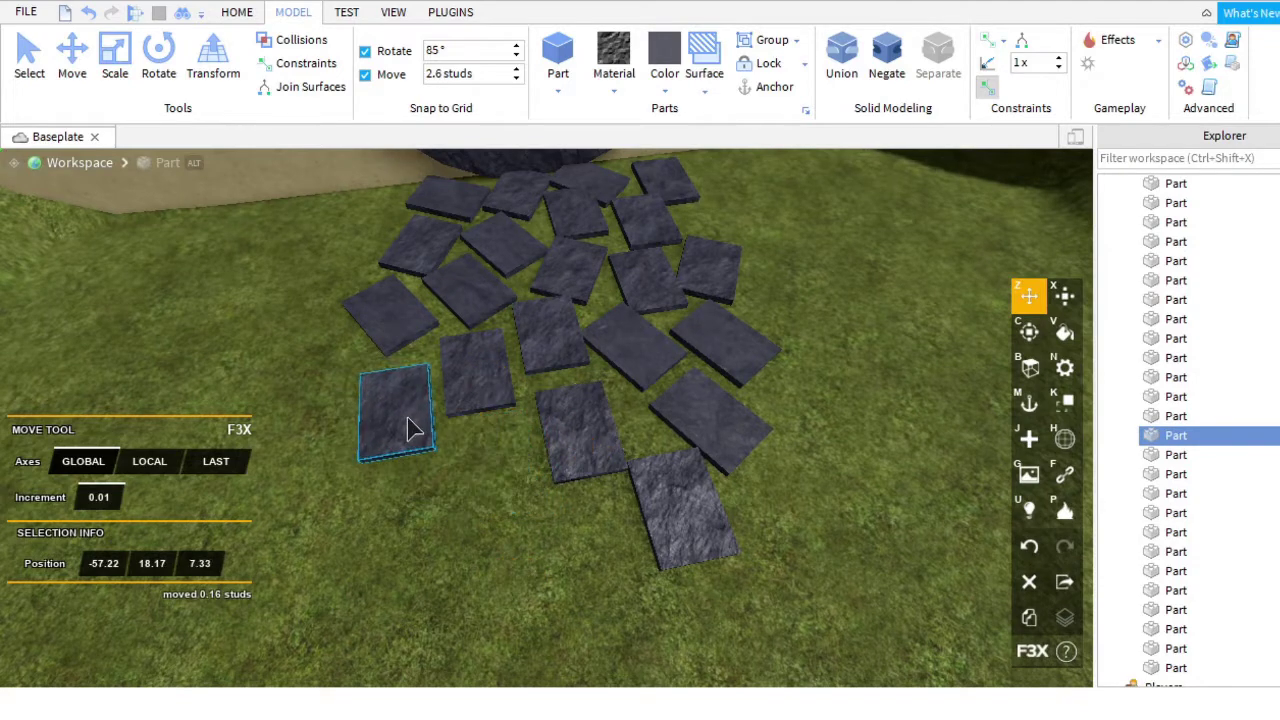
Duplicate two slabs and place the copies at the paving's front left corner, farther from the door.
click(475, 292)
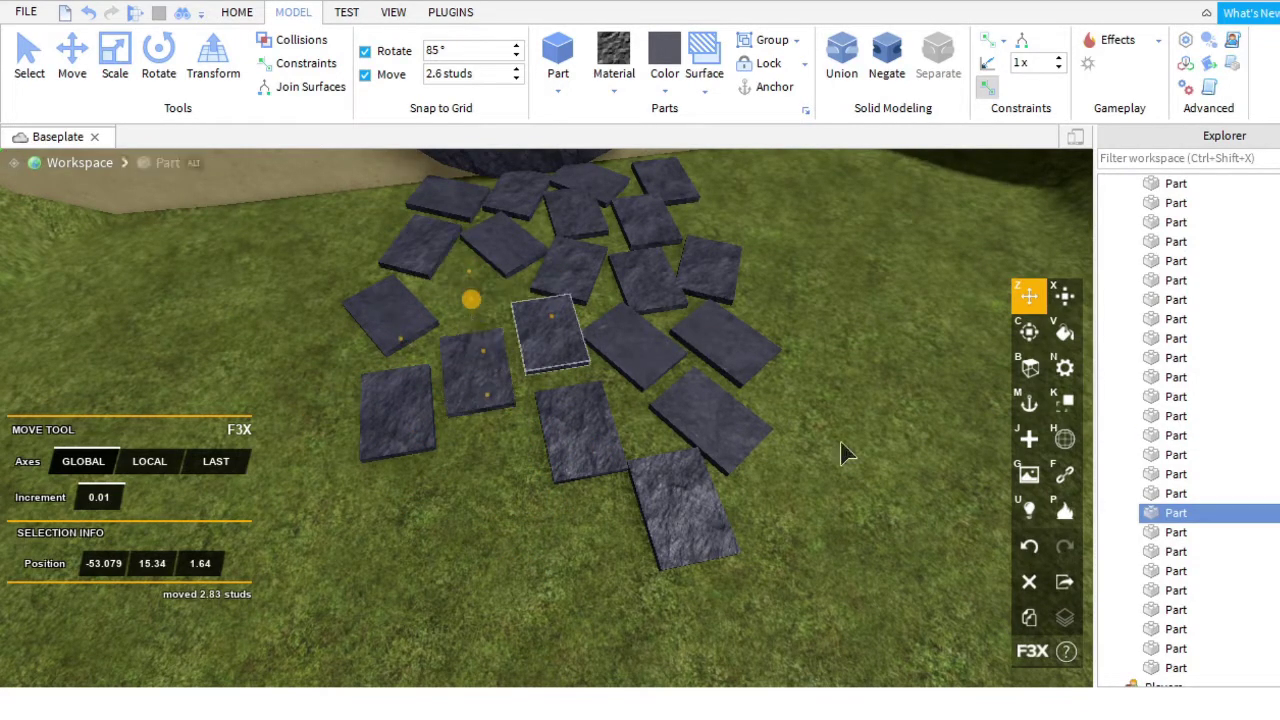
click(1029, 618)
drag(552, 335, 538, 537)
click(548, 378)
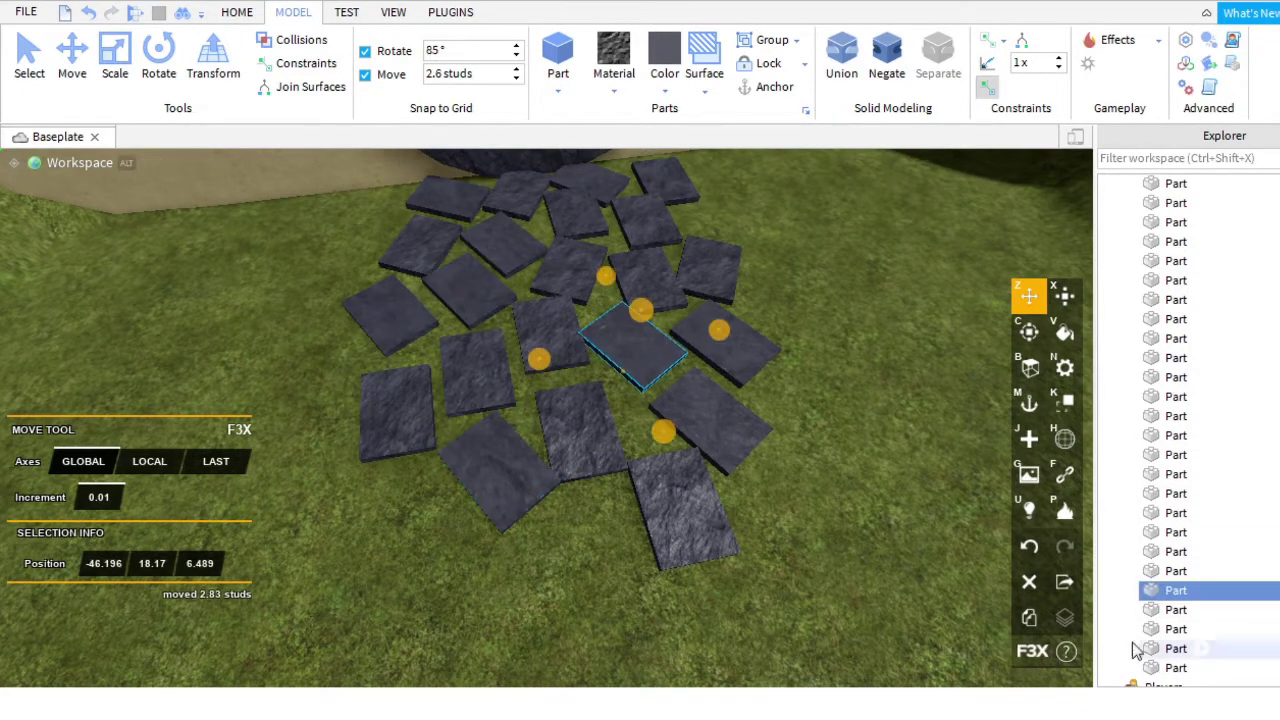
click(1029, 618)
drag(623, 330, 389, 523)
Copy a slab from beside the door to the left end of the paving's frontmost row.
click(470, 290)
drag(465, 292, 415, 258)
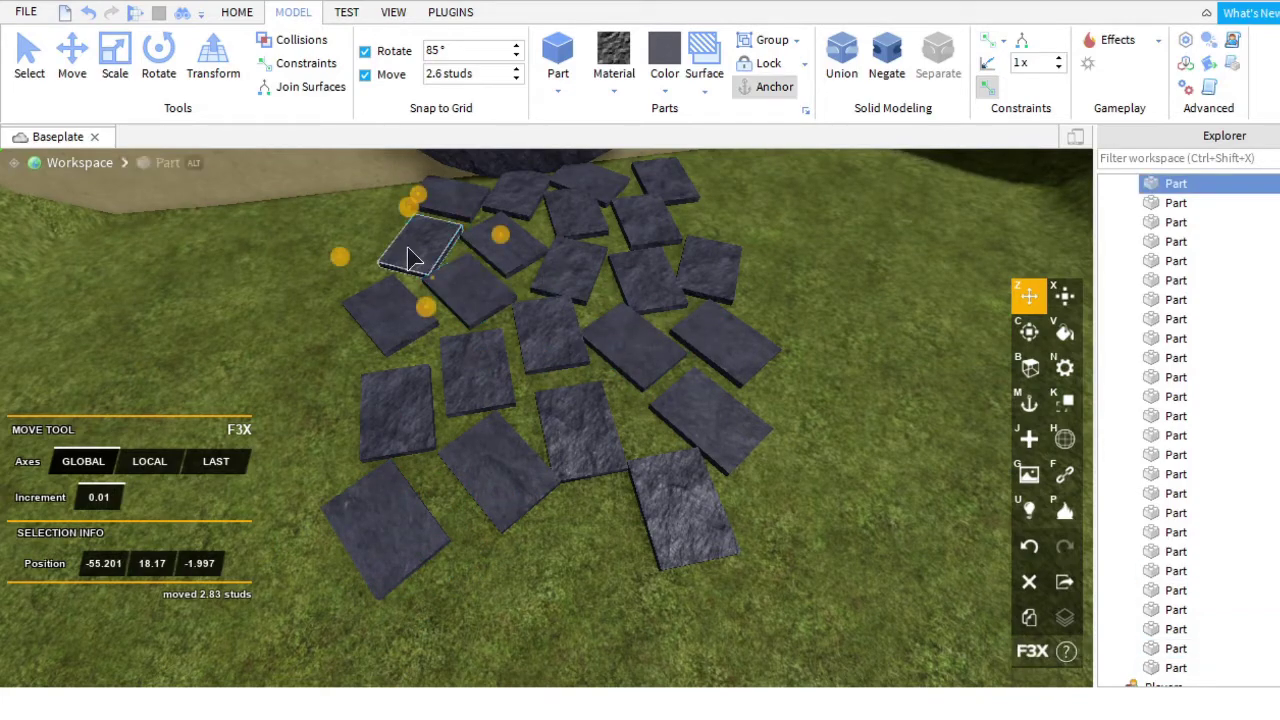
drag(535, 340, 471, 643)
right_drag(471, 643, 623, 523)
scroll(623, 523, down, 5)
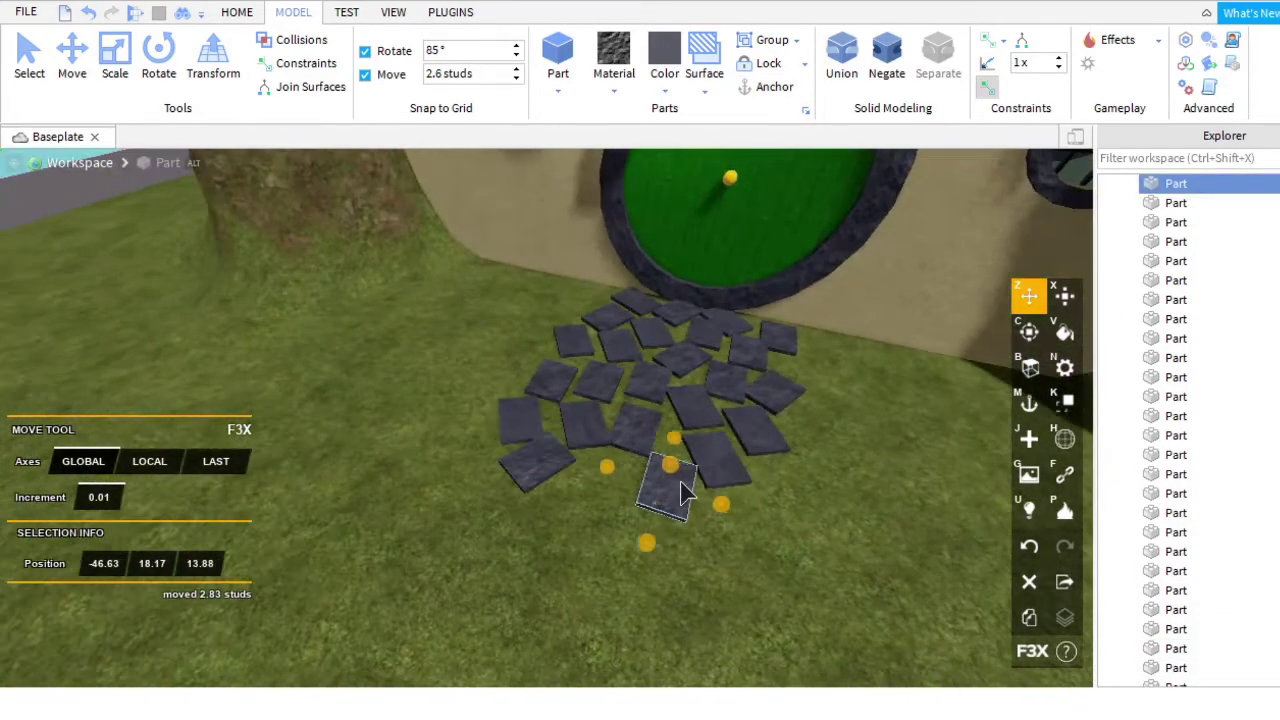
Duplicate slabs to complete the frontmost row, placing the copies at about X -50.18, Z 15.77 and X -43.155, Z 15.63.
click(663, 494)
click(1029, 618)
key(d)
right_drag(474, 518, 734, 514)
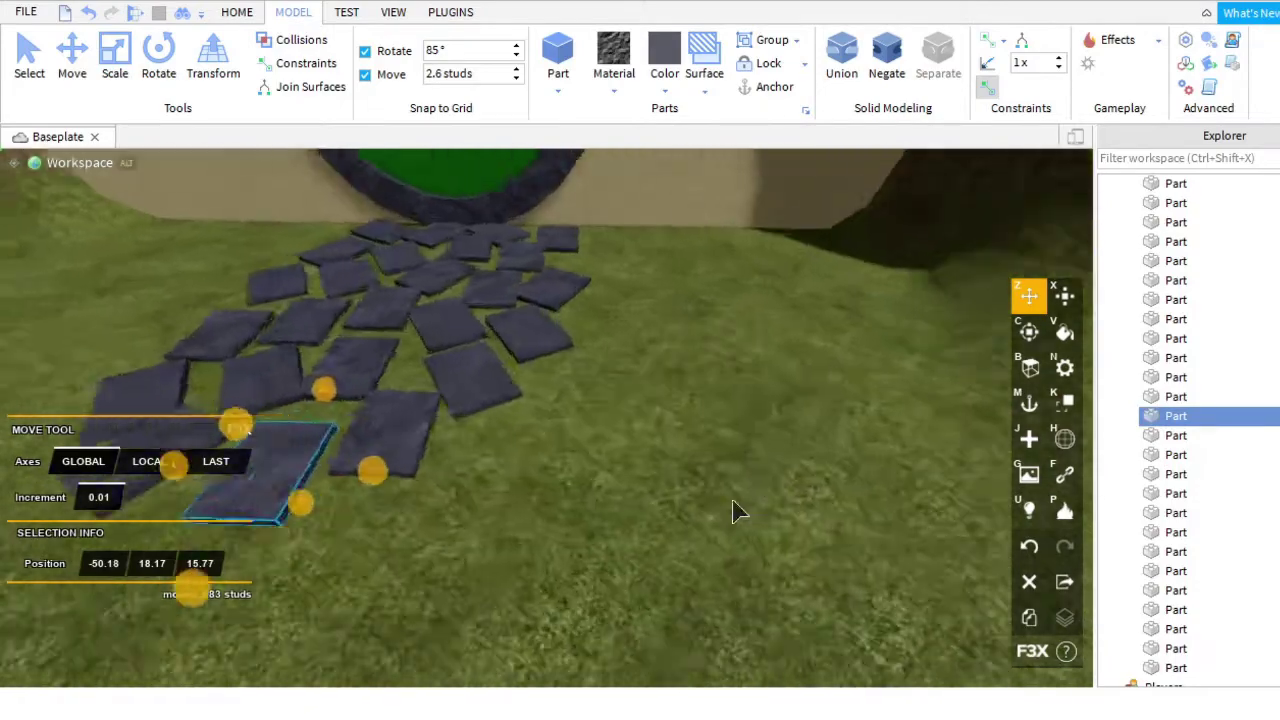
click(575, 395)
click(1029, 618)
drag(540, 435, 604, 462)
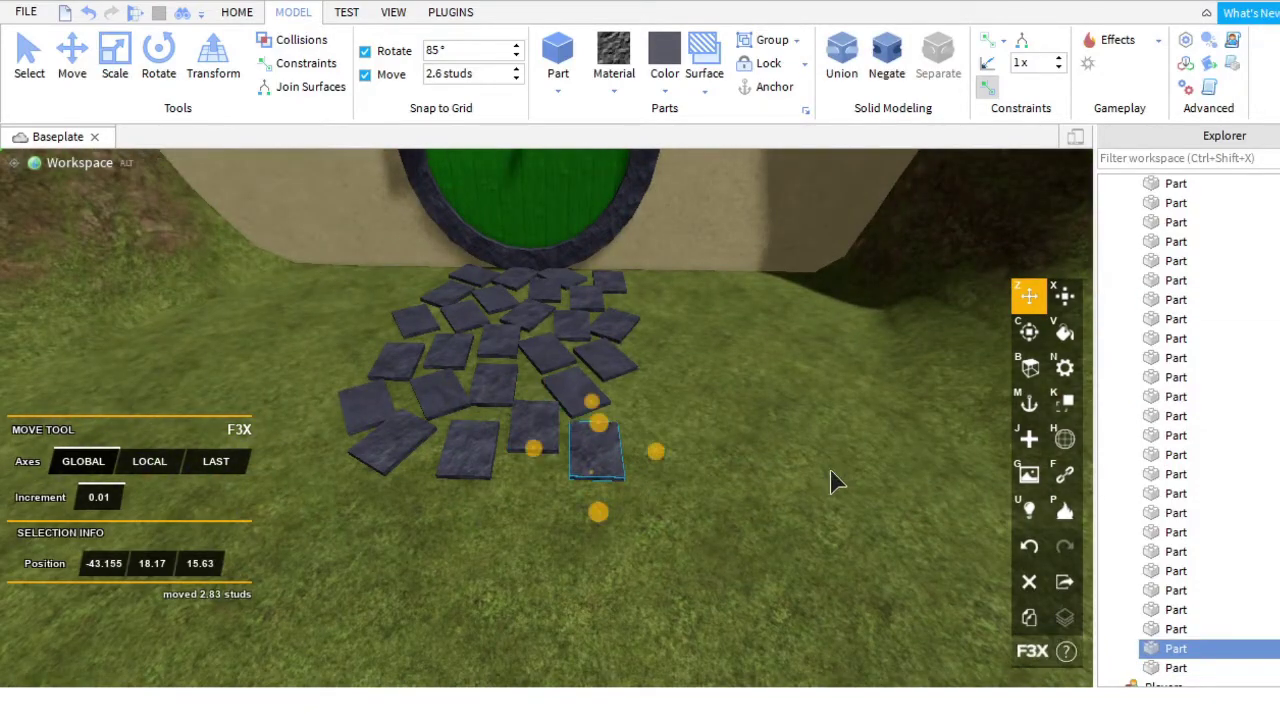
Place a separate dark stone block on the grass left of the paving and rotate it to 0, 0, 0.
click(714, 391)
right_drag(714, 391, 592, 445)
scroll(614, 428, up, 3)
click(543, 423)
key(c)
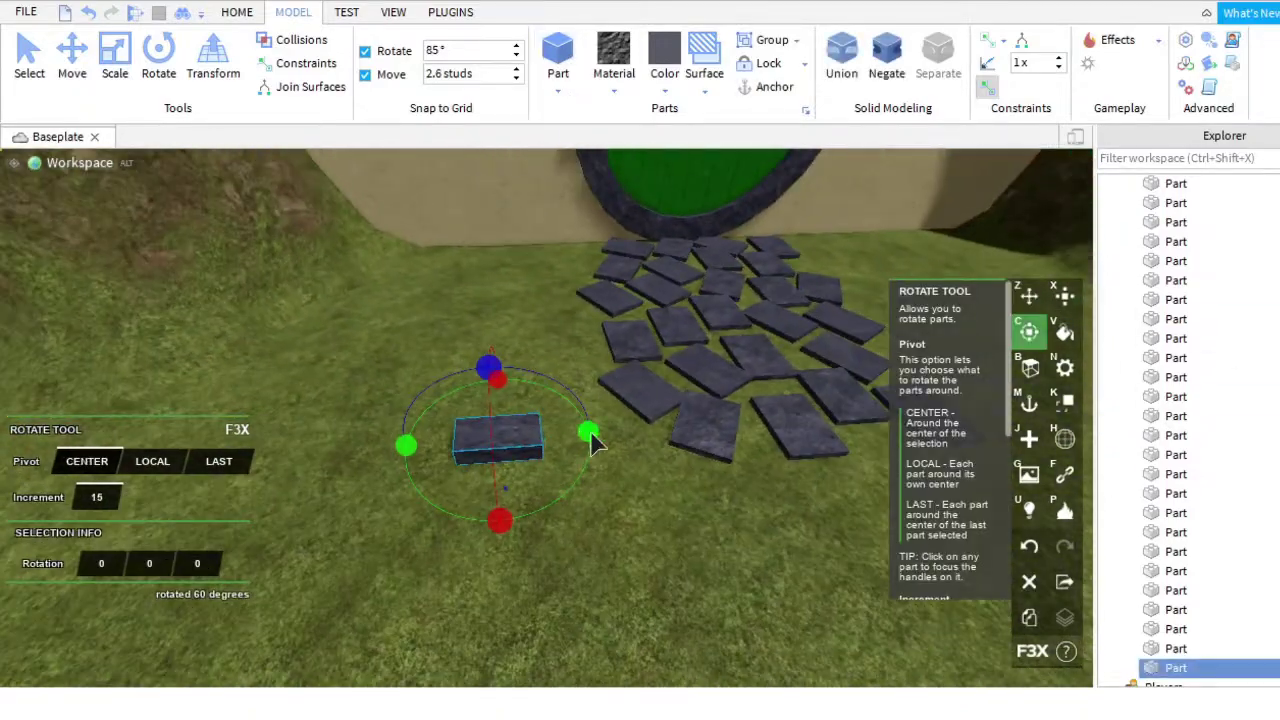
key(z)
mouse_move(548, 515)
right_down()
mouse_move(523, 417)
mouse_move(550, 517)
right_up()
Resize the block to a 1.24 × 5.99 × 1.43 fence post and give it a wood material and reddish-brown colour.
key(x)
drag(428, 425, 425, 385)
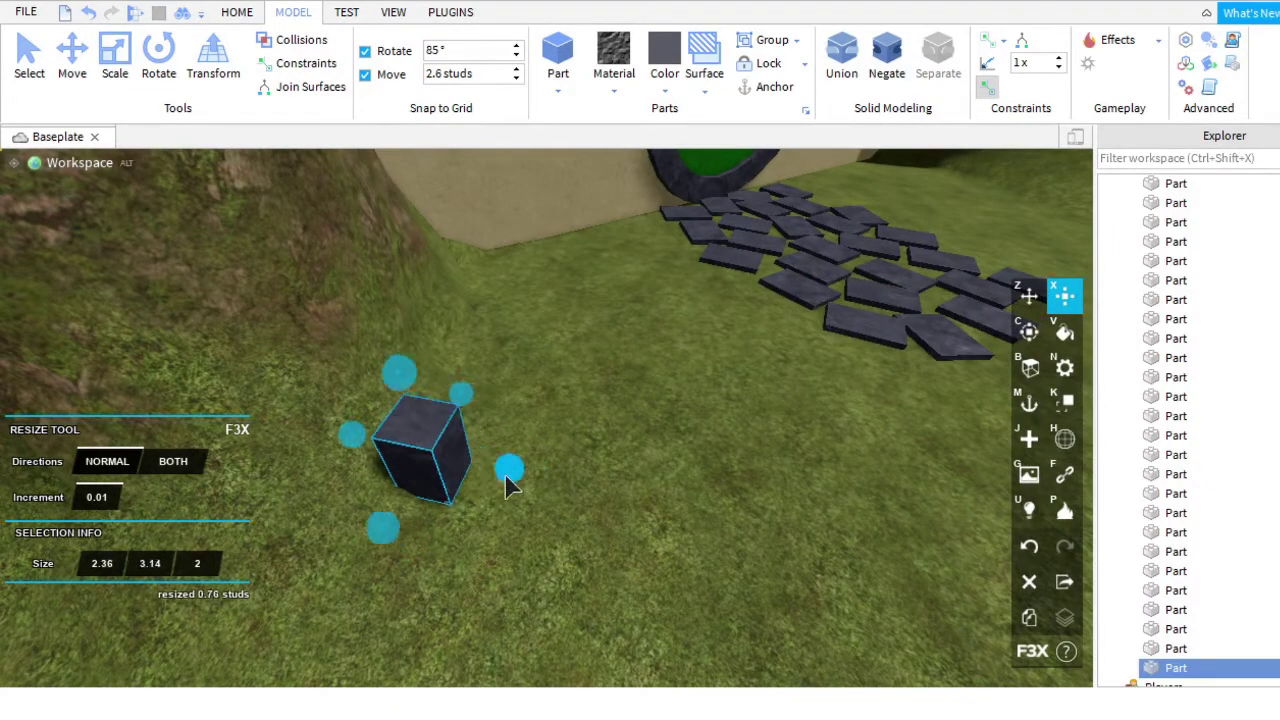
drag(372, 526, 380, 600)
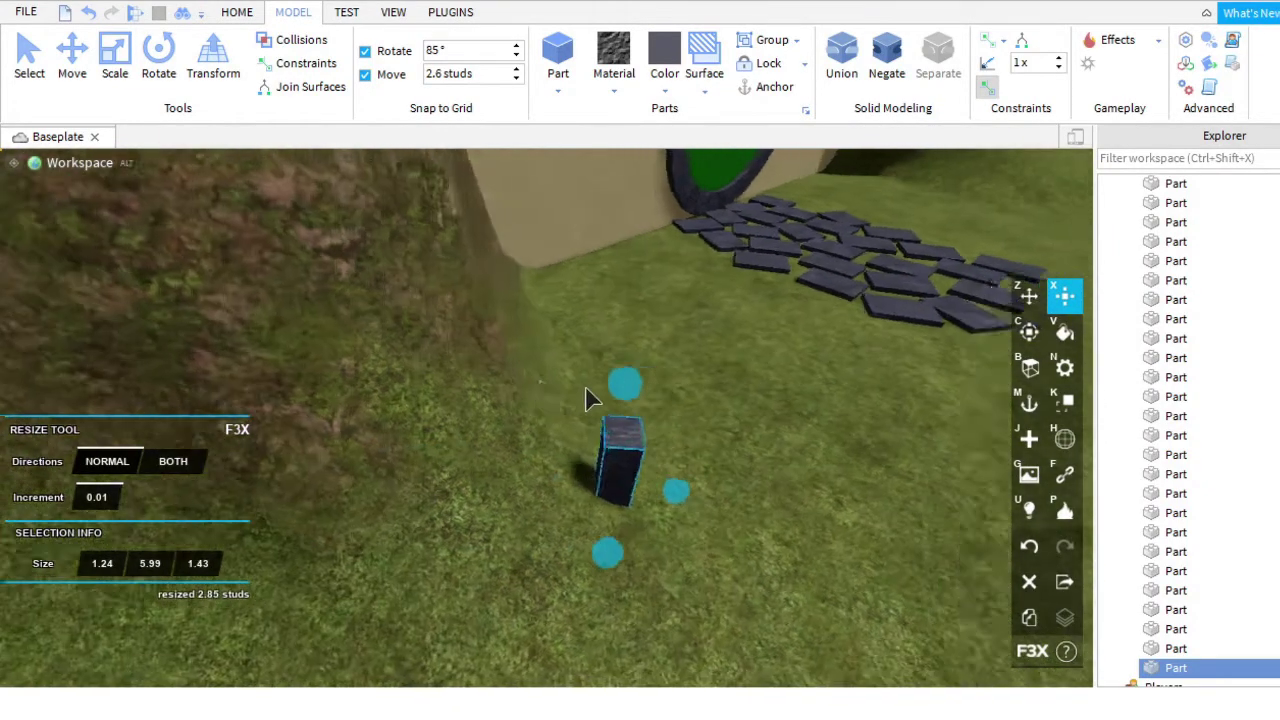
right_drag(380, 600, 454, 42)
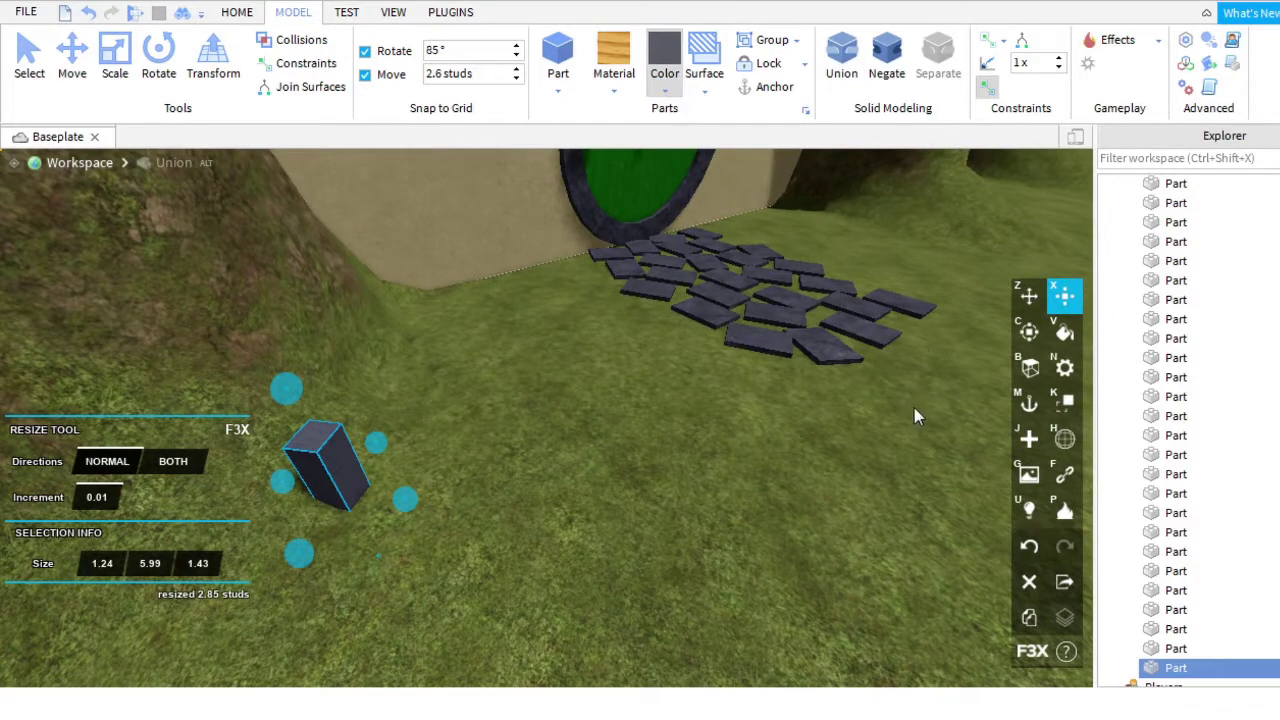
right_drag(917, 412, 688, 92)
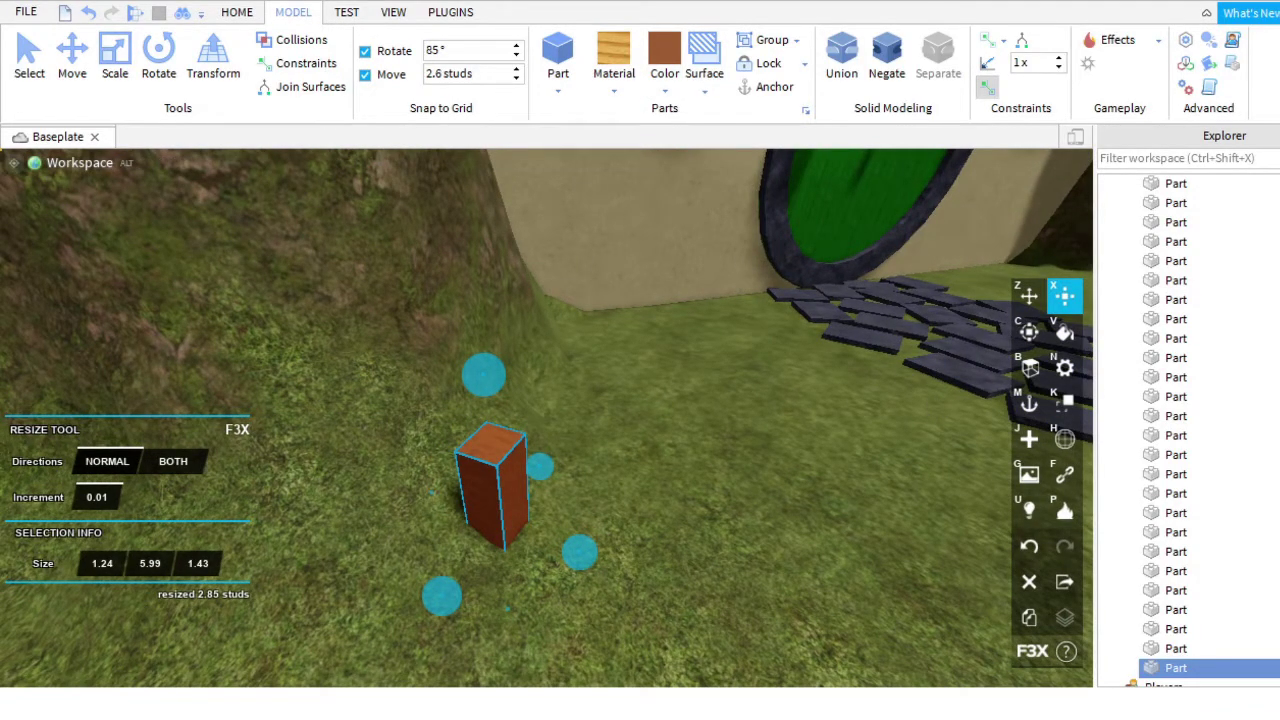
Clone the wooden post and place the copy beside the first at about X -80.38, Z 12.81.
key(z)
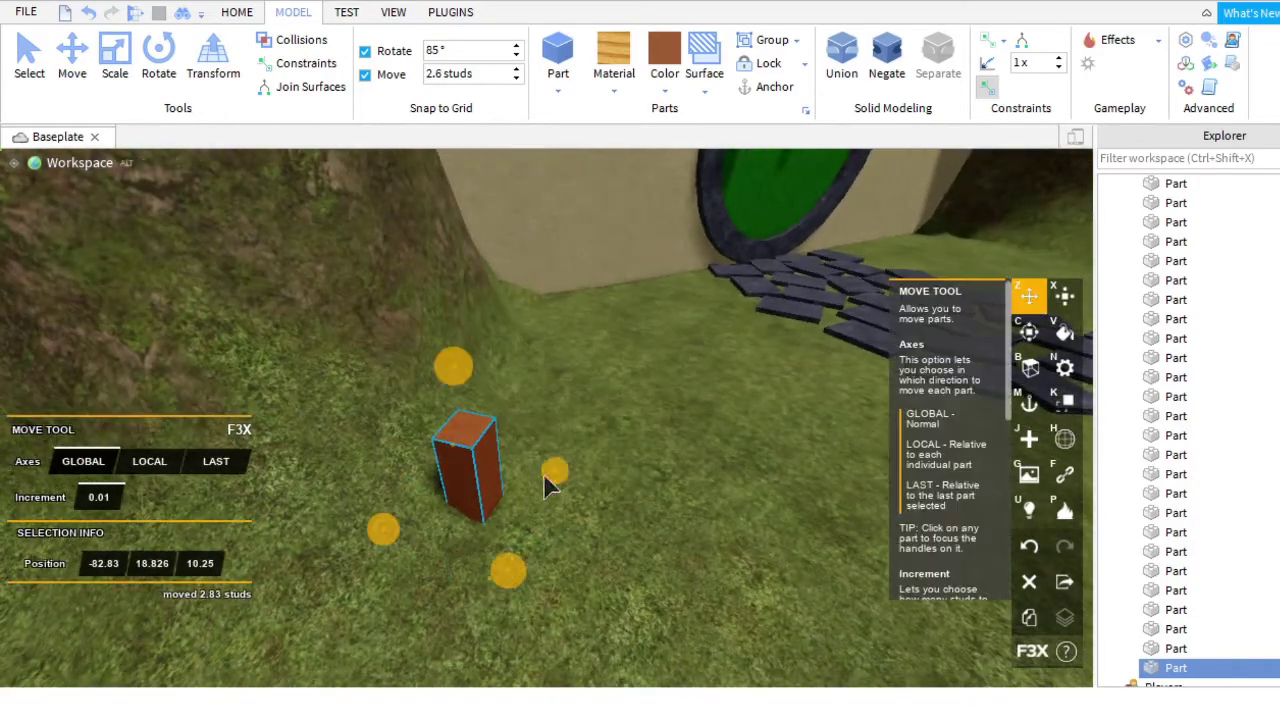
key(shift+c)
drag(551, 483, 615, 600)
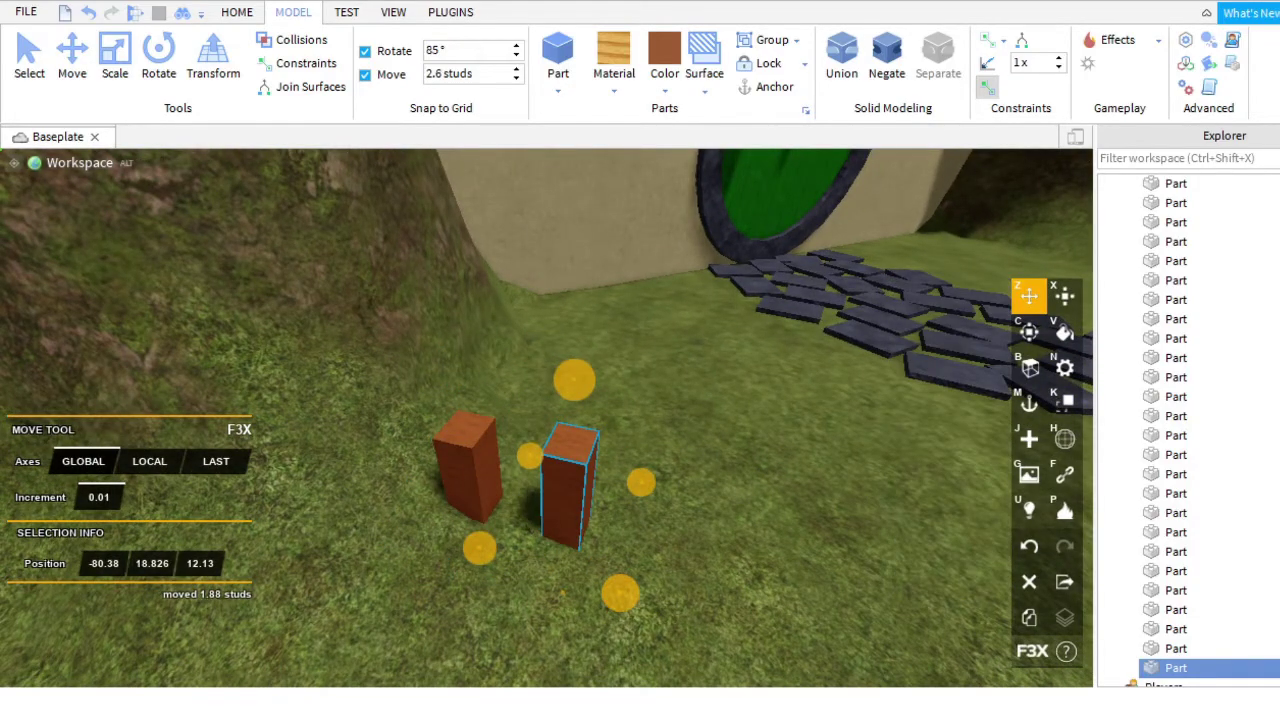
scroll(617, 634, up, 3)
scroll(574, 563, down, 3)
right_drag(574, 563, 566, 514)
drag(566, 514, 676, 550)
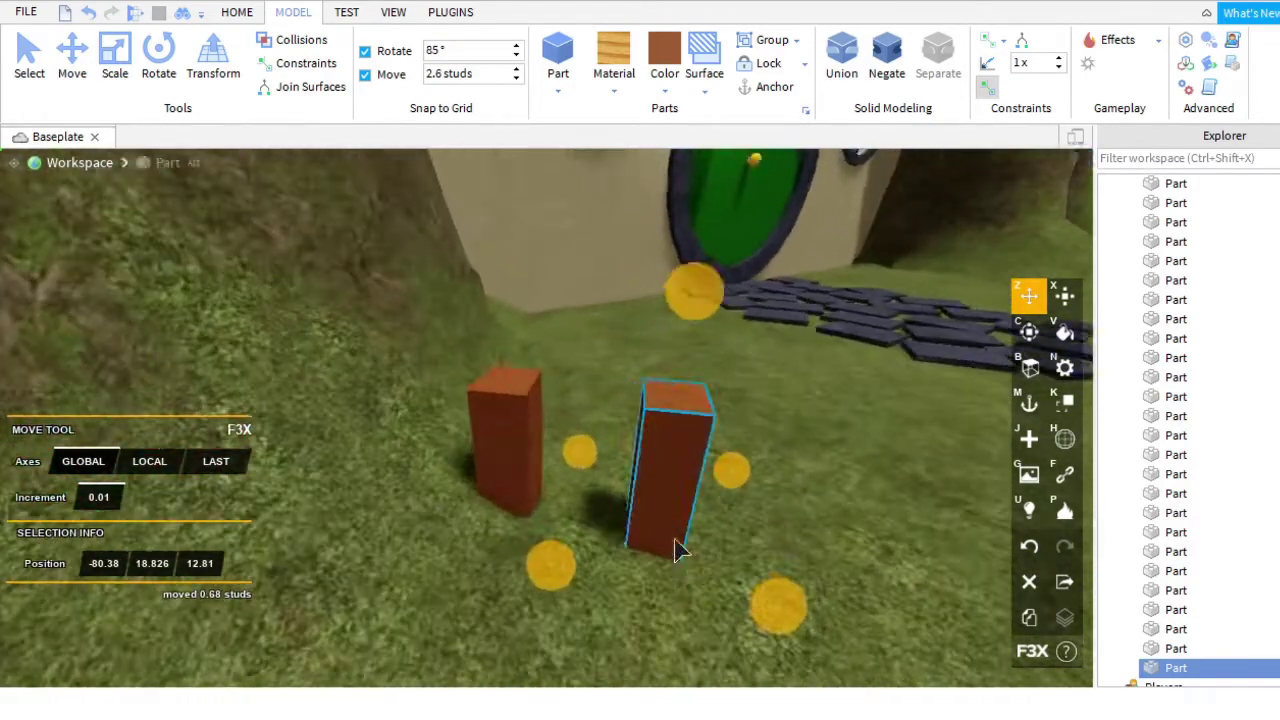
Add a third and a fourth post to the row at about X -77.12, Z 15.89 and X -75.14, Z 17.63.
key(d)
drag(578, 470, 806, 551)
right_drag(806, 551, 660, 524)
click(500, 430)
click(445, 400)
drag(451, 437, 477, 526)
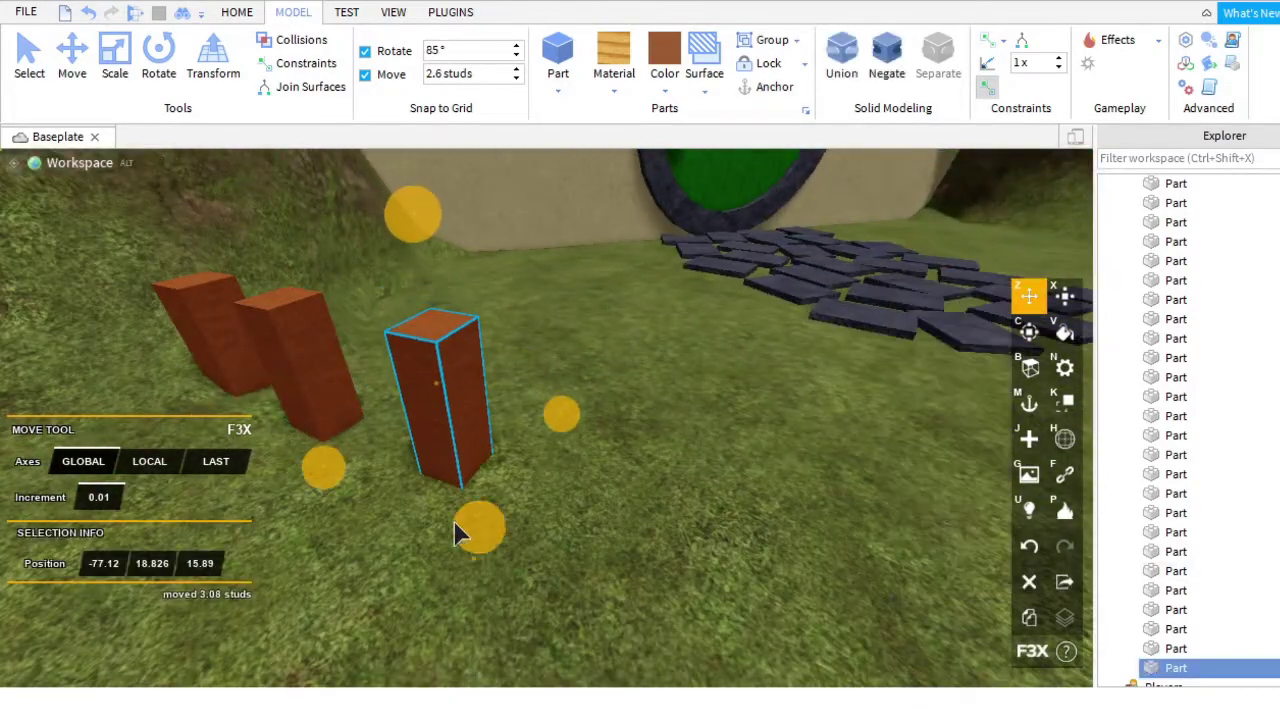
scroll(766, 486, down, 3)
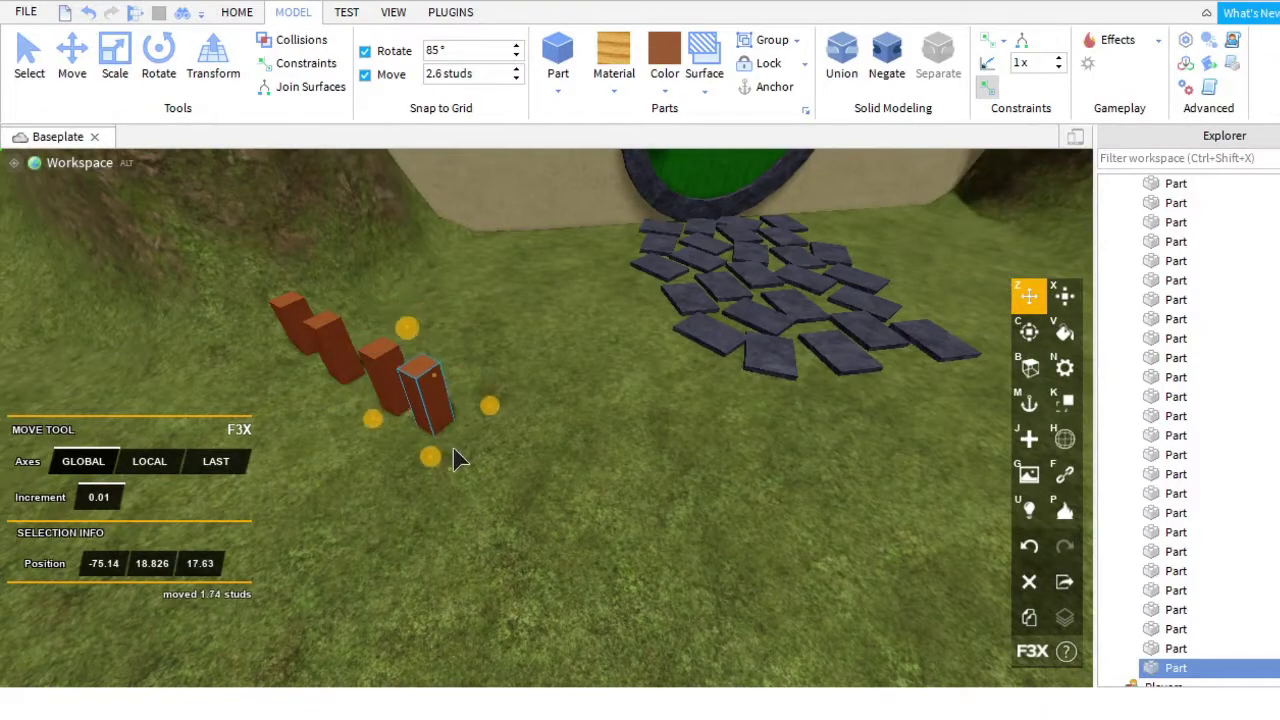
Add a fifth post at about X -71.66, Z 18.48 and rotate it to -30 degrees about the vertical axis.
drag(453, 458, 403, 433)
key(d)
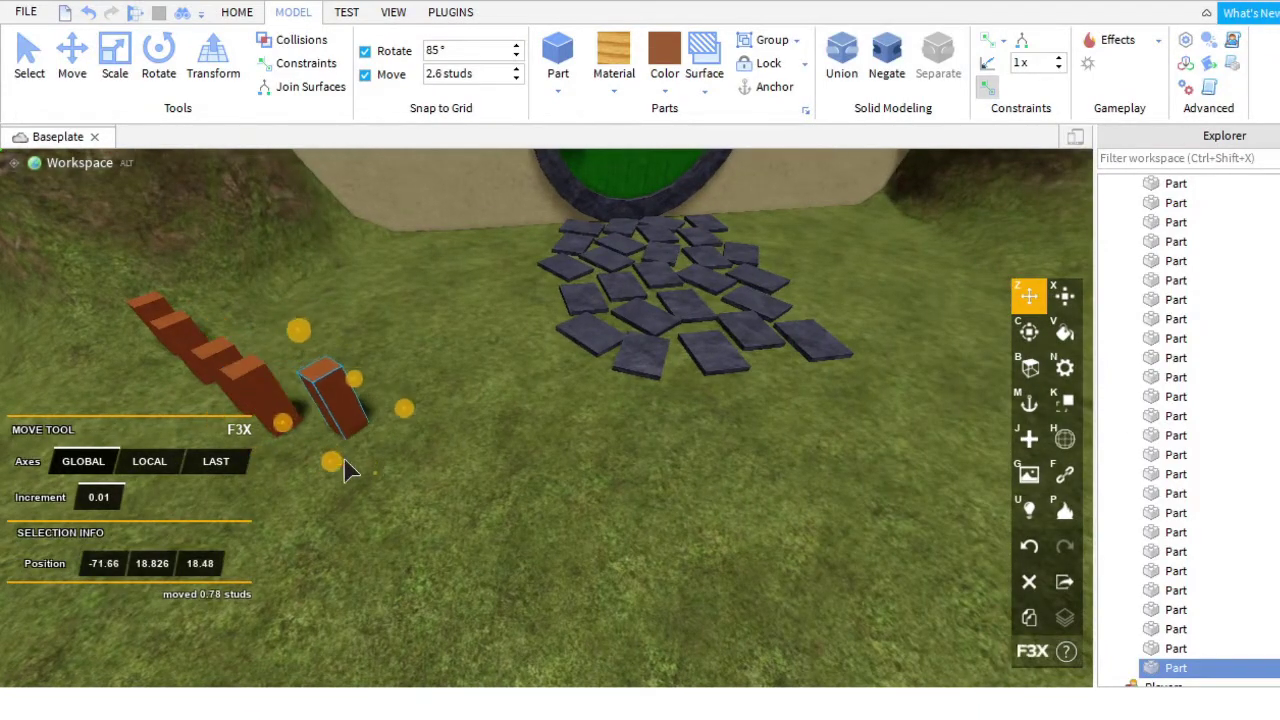
right_drag(345, 472, 743, 386)
key(c)
click(595, 410)
drag(674, 446, 715, 390)
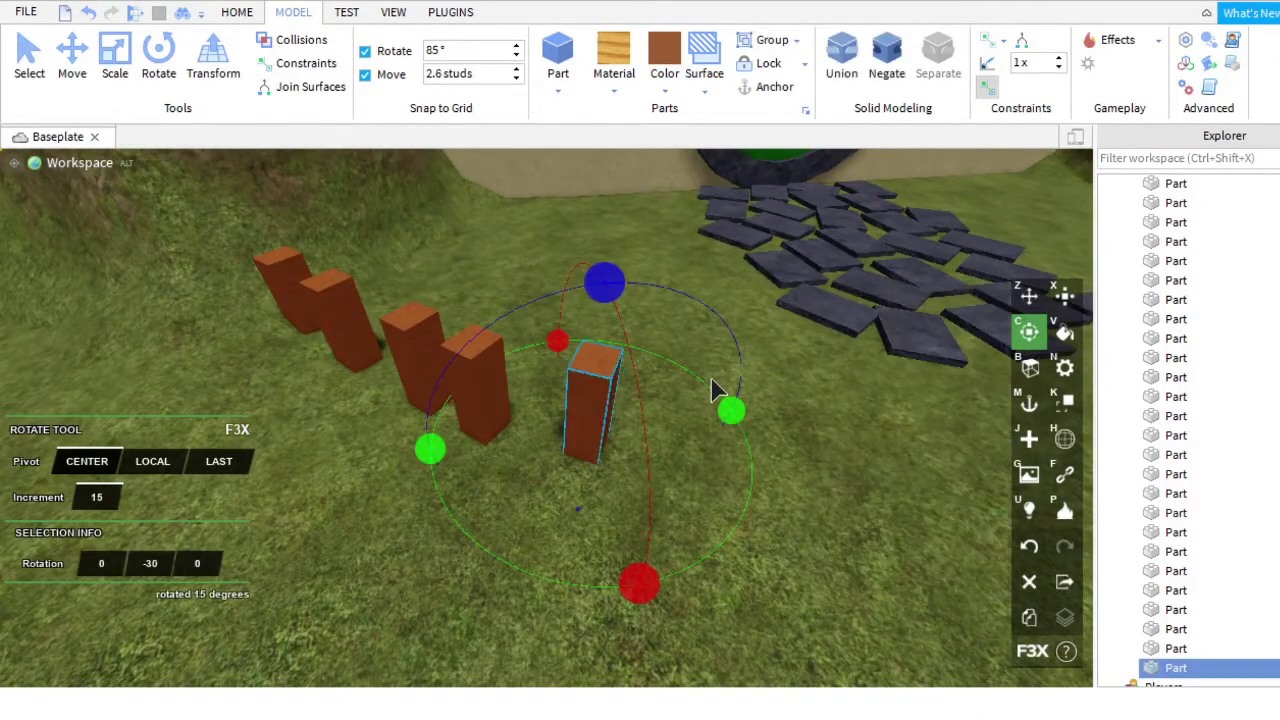
Move the fifth post into line with the curved row at about X -71.82, Z 19.37.
key(z)
right_drag(780, 355, 651, 480)
drag(588, 474, 613, 430)
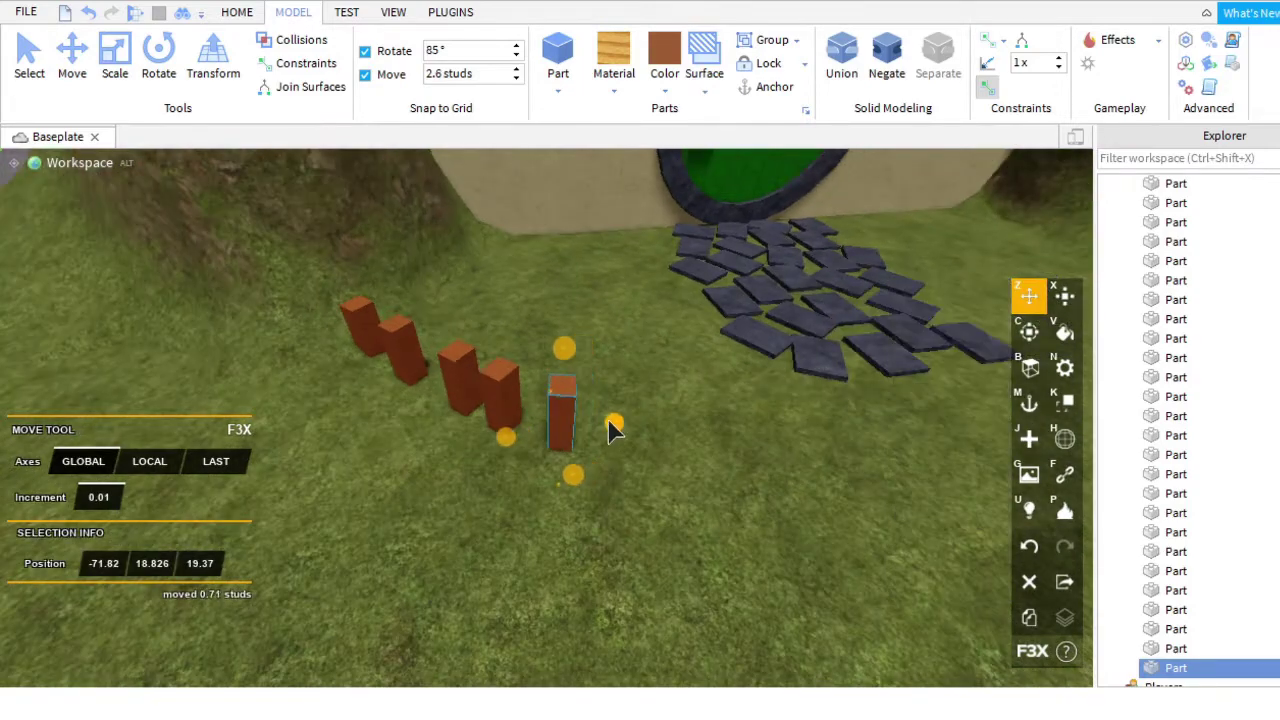
drag(567, 477, 566, 474)
Continue the fence toward the path with three more post copies, the eighth at about X -65.96, Z 20.56.
right_drag(732, 450, 988, 608)
drag(477, 425, 471, 477)
right_drag(471, 477, 541, 482)
mouse_move(541, 482)
mouse_down()
mouse_move(528, 477)
mouse_move(546, 543)
mouse_up()
mouse_move(546, 543)
right_down()
mouse_move(591, 397)
mouse_move(1020, 635)
right_up()
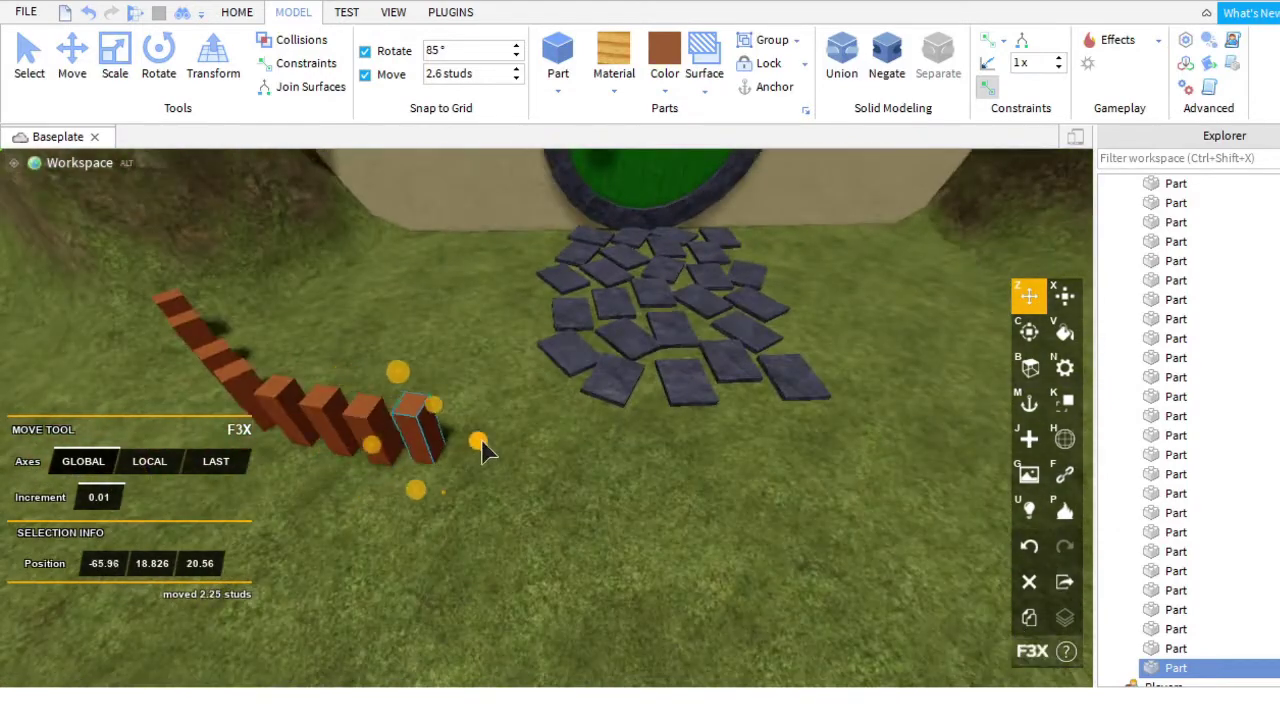
Rotate the eighth post to 0 degrees and shift it to about X -64.93, Z 21.04.
right_drag(428, 500, 860, 434)
key(c)
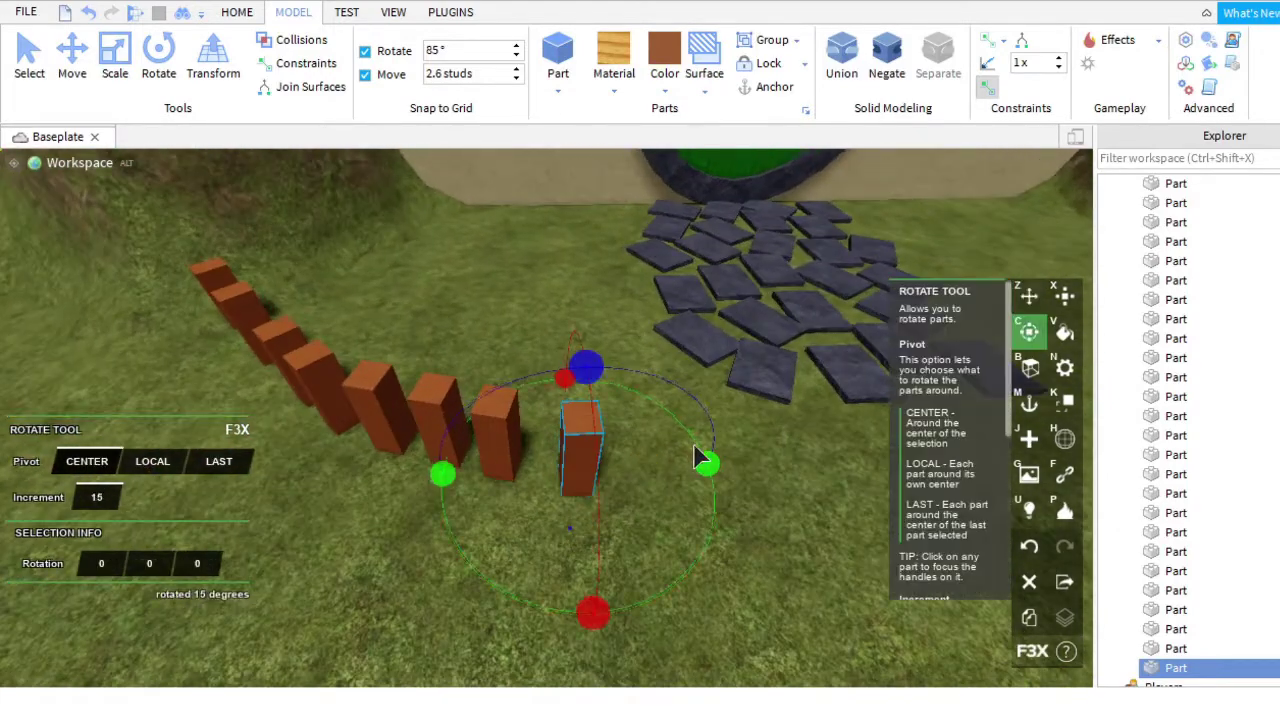
right_drag(697, 458, 452, 558)
key(z)
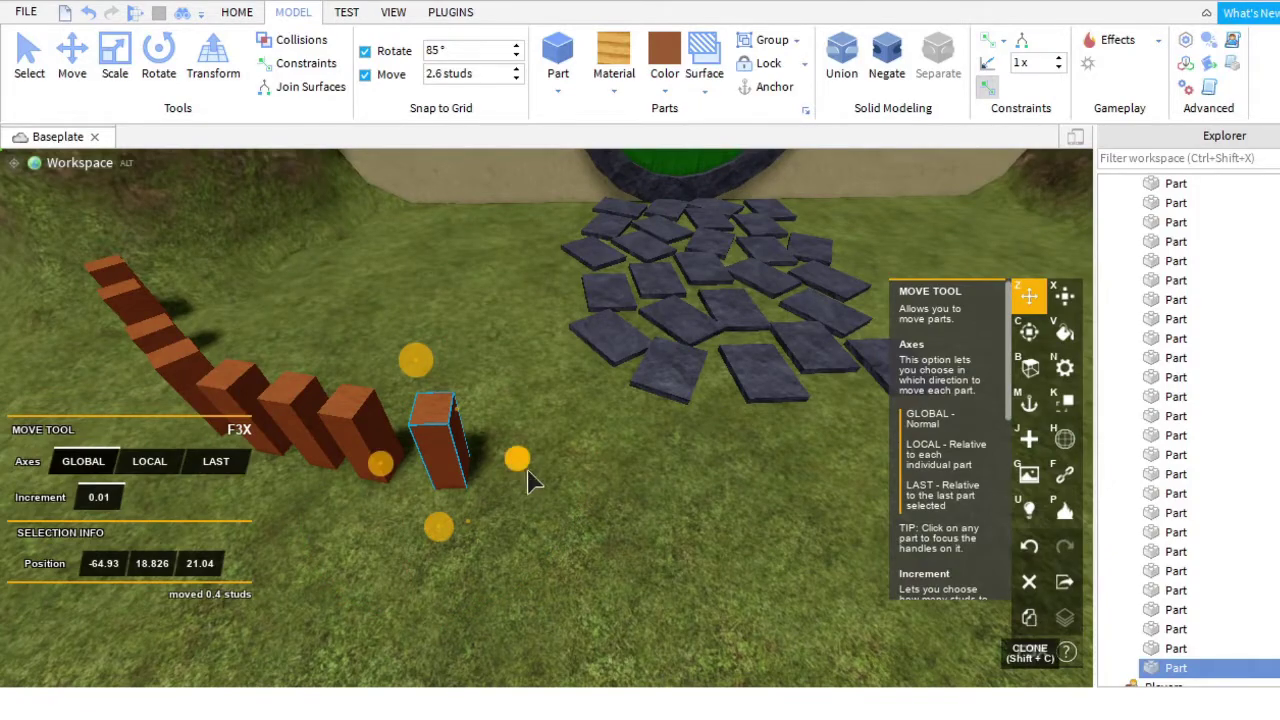
Place a copy of the post on the opposite side of the stone path at about X -40.17, Z 21.04.
drag(594, 460, 580, 462)
right_drag(580, 462, 543, 506)
drag(262, 440, 626, 449)
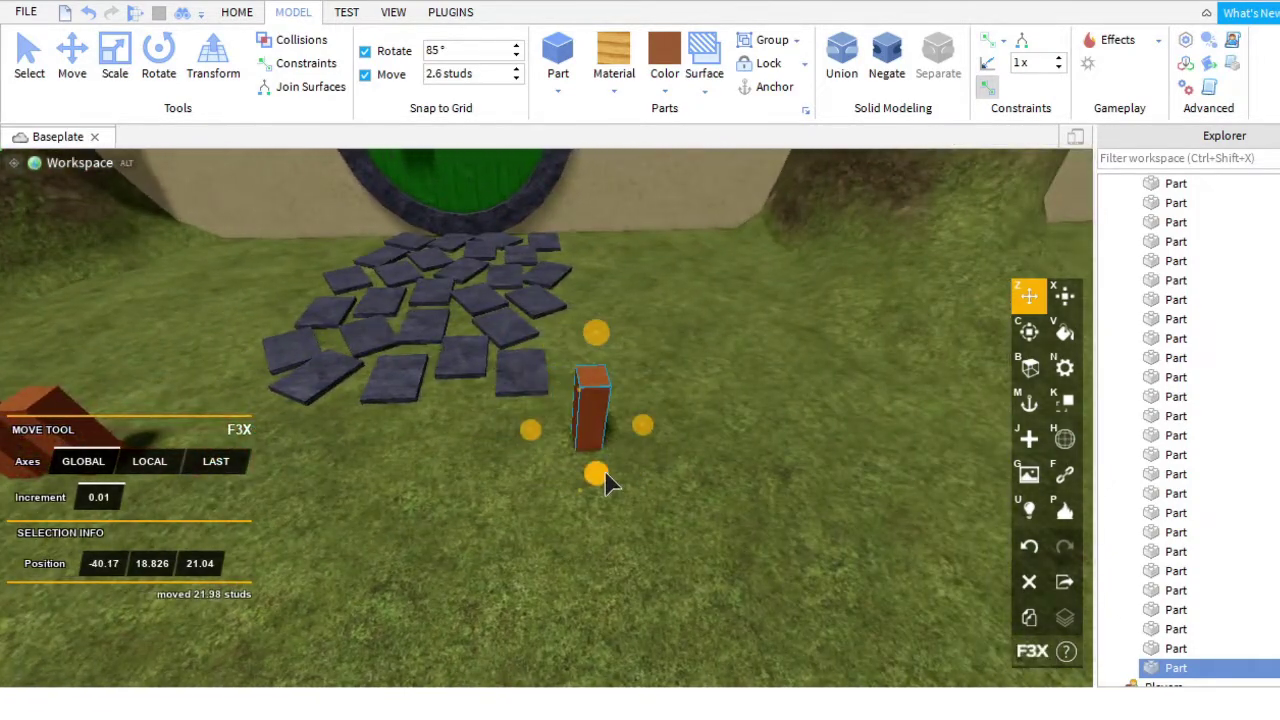
Clone posts along the second fence row, placing the third at about X -34 and the fourth at X -31.54, both at Z 21.56.
right_drag(606, 483, 532, 402)
key(f)
key(shift+c)
drag(570, 477, 650, 487)
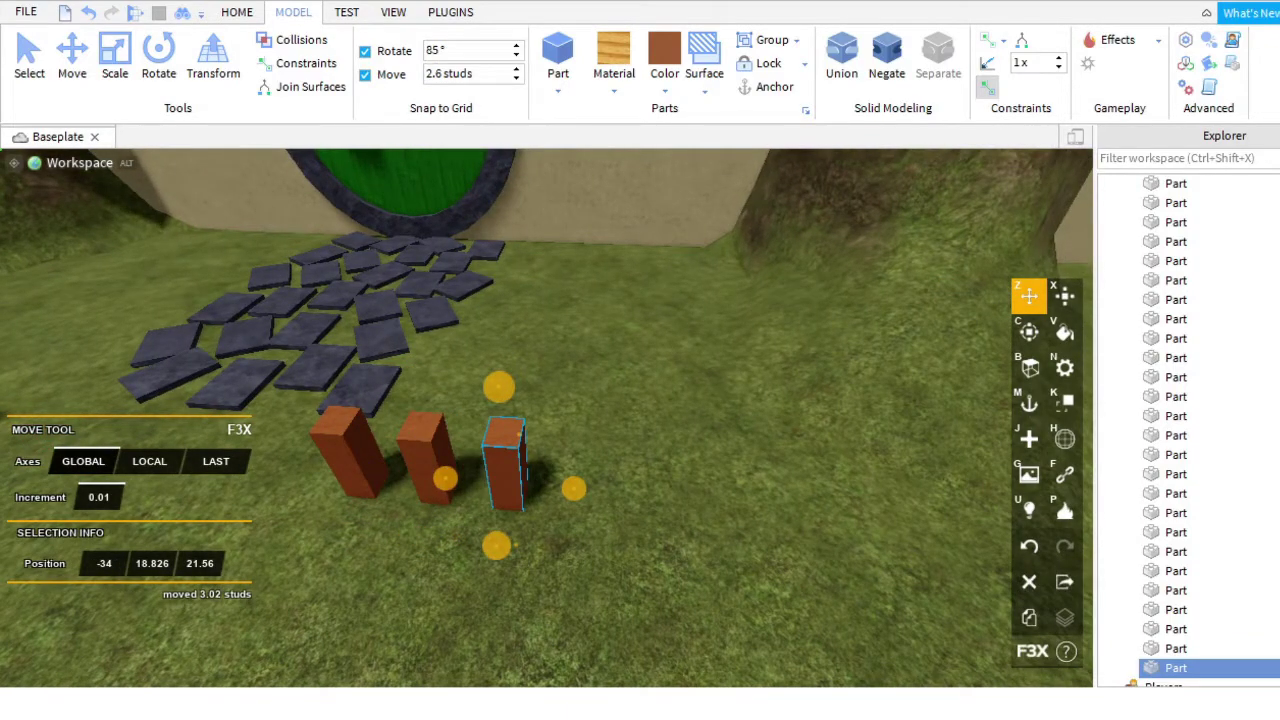
right_drag(657, 491, 686, 514)
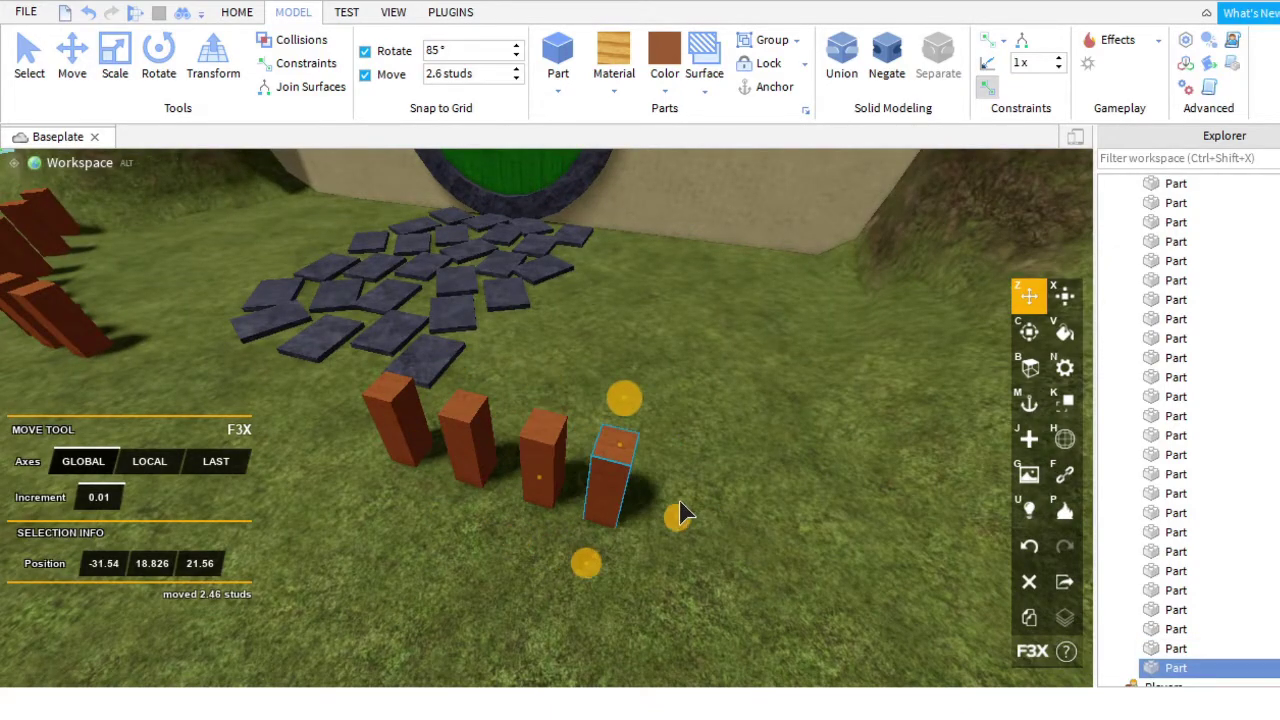
Rotate and shift the fourth post to about X -31.21, Z 21.56, and add a fifth at about X -28.9, Z 19.69.
key(c)
key(z)
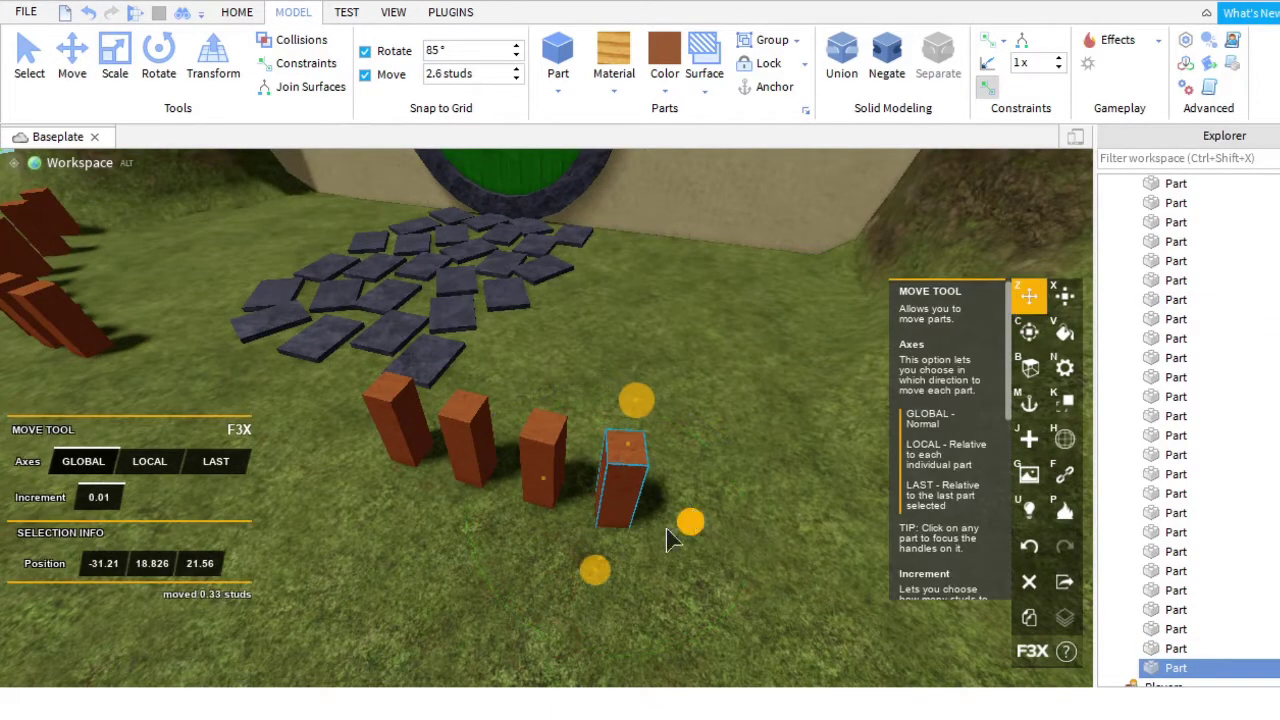
right_drag(623, 554, 615, 540)
drag(615, 540, 490, 595)
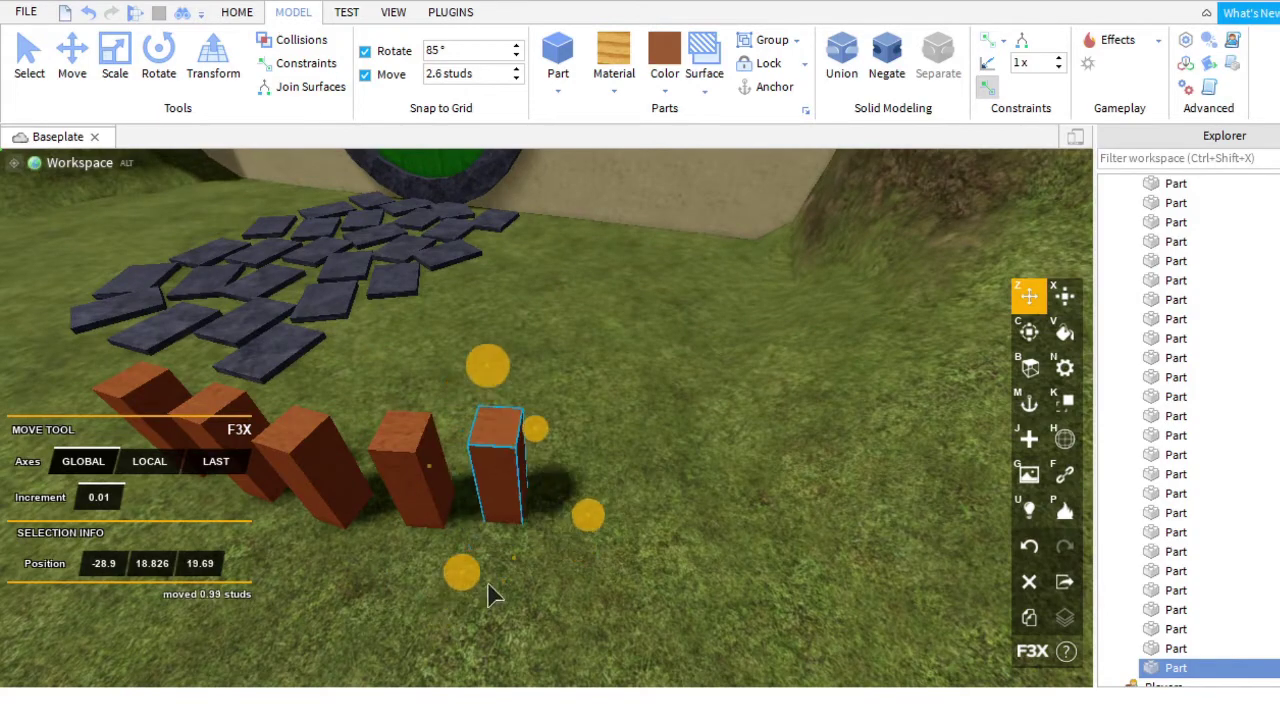
Rotate the fifth post of the second fence row to 30 degrees and clone a sixth to about X -27.14, Z 18.48.
key(c)
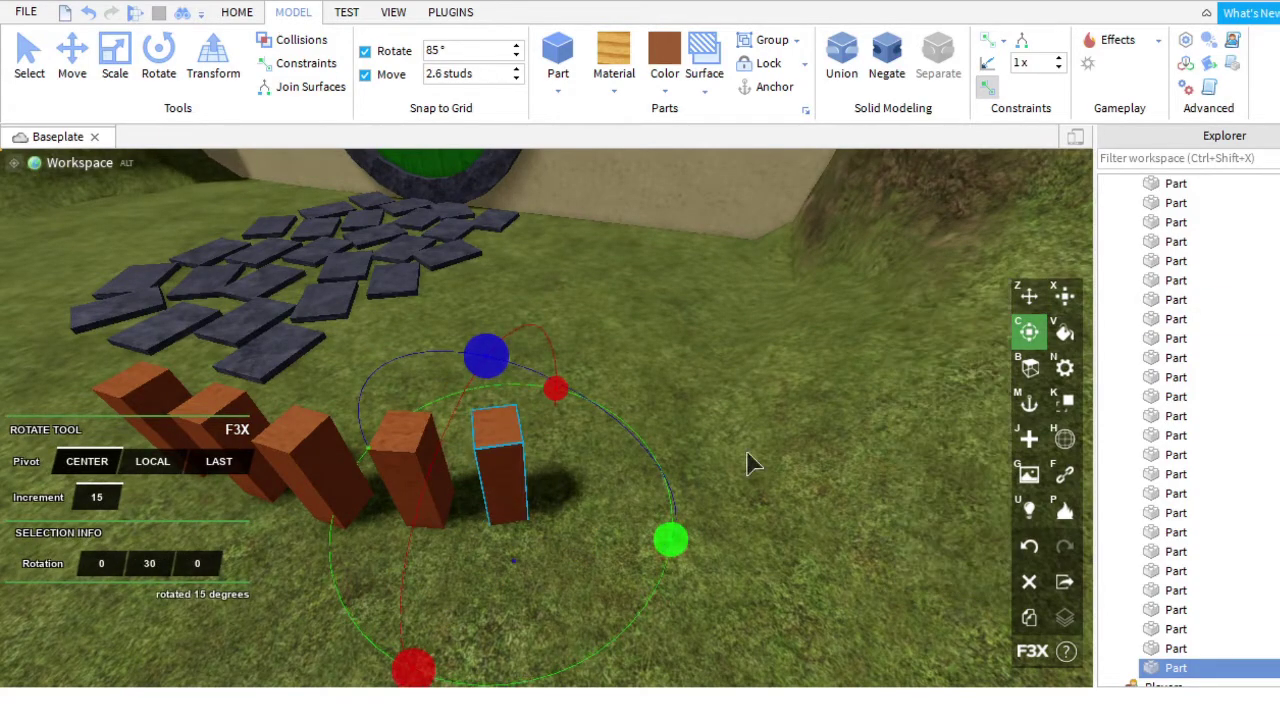
key(z)
right_drag(997, 337, 1034, 611)
drag(642, 540, 569, 591)
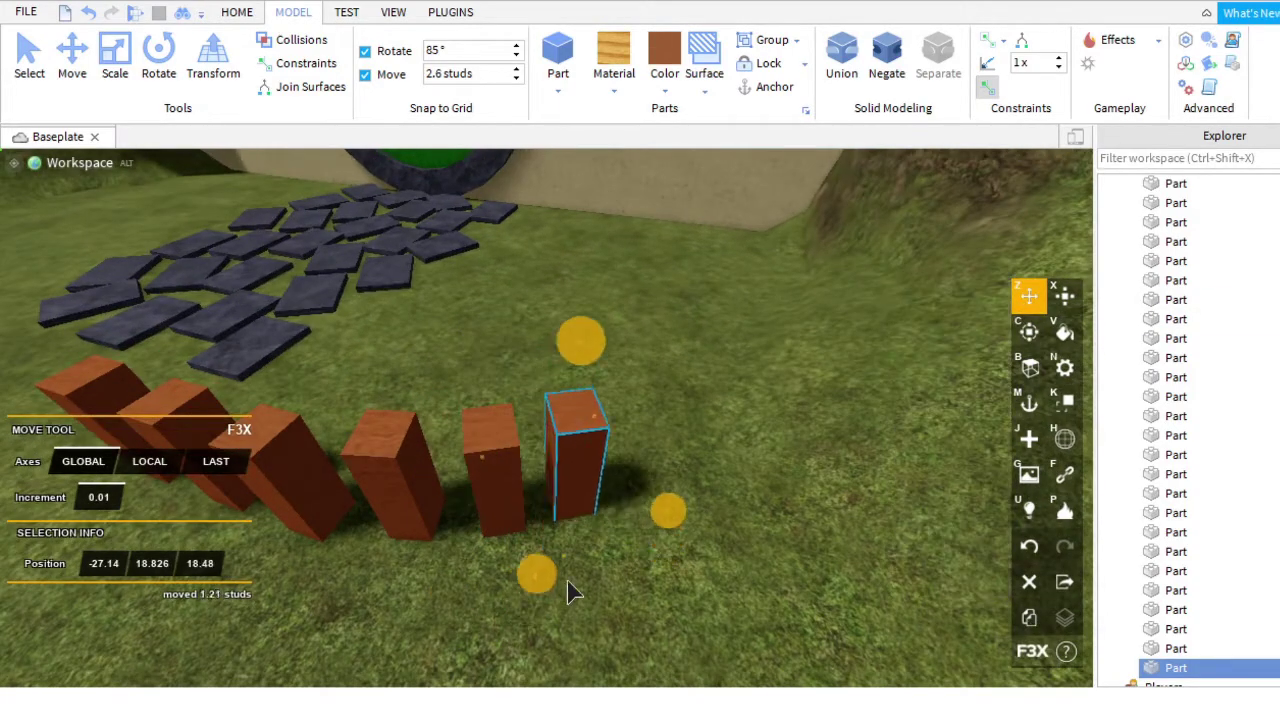
Add a seventh post to the second fence row at about X -24.82 and rotate it to 45 degrees.
scroll(569, 591, down, 5)
right_drag(569, 591, 694, 569)
scroll(694, 569, up, 5)
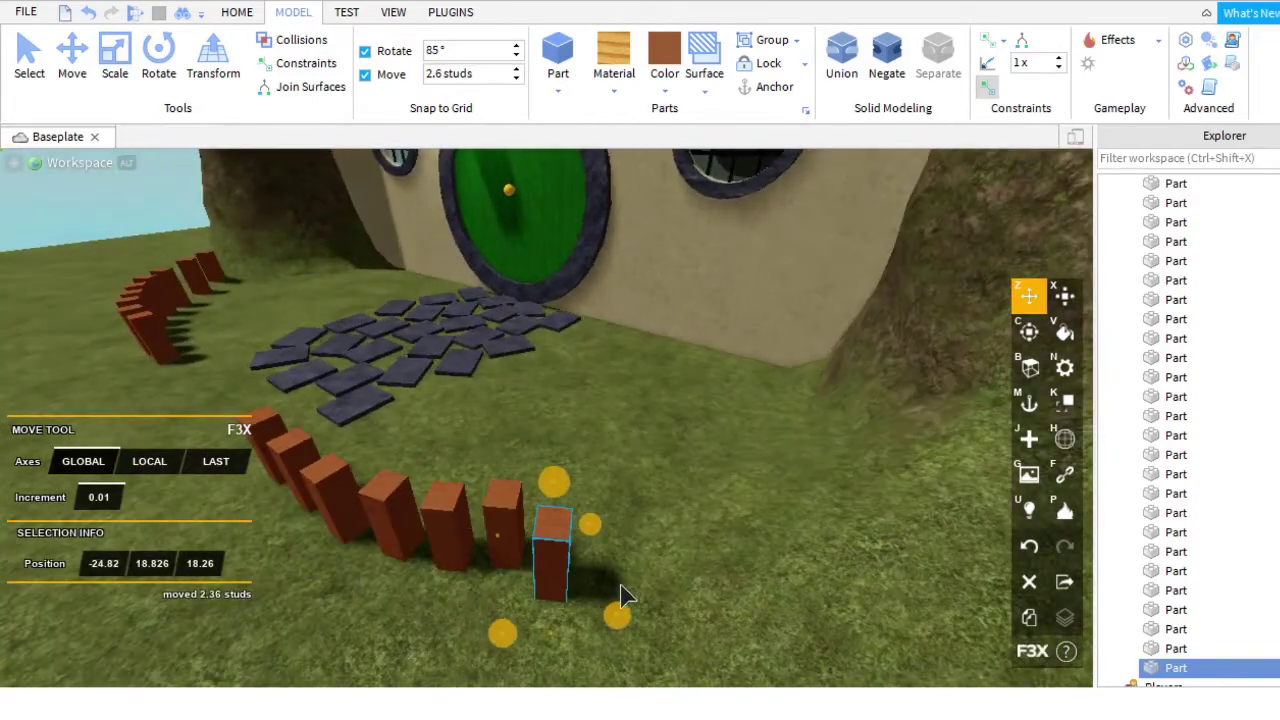
drag(620, 597, 560, 634)
key(c)
right_drag(700, 600, 703, 560)
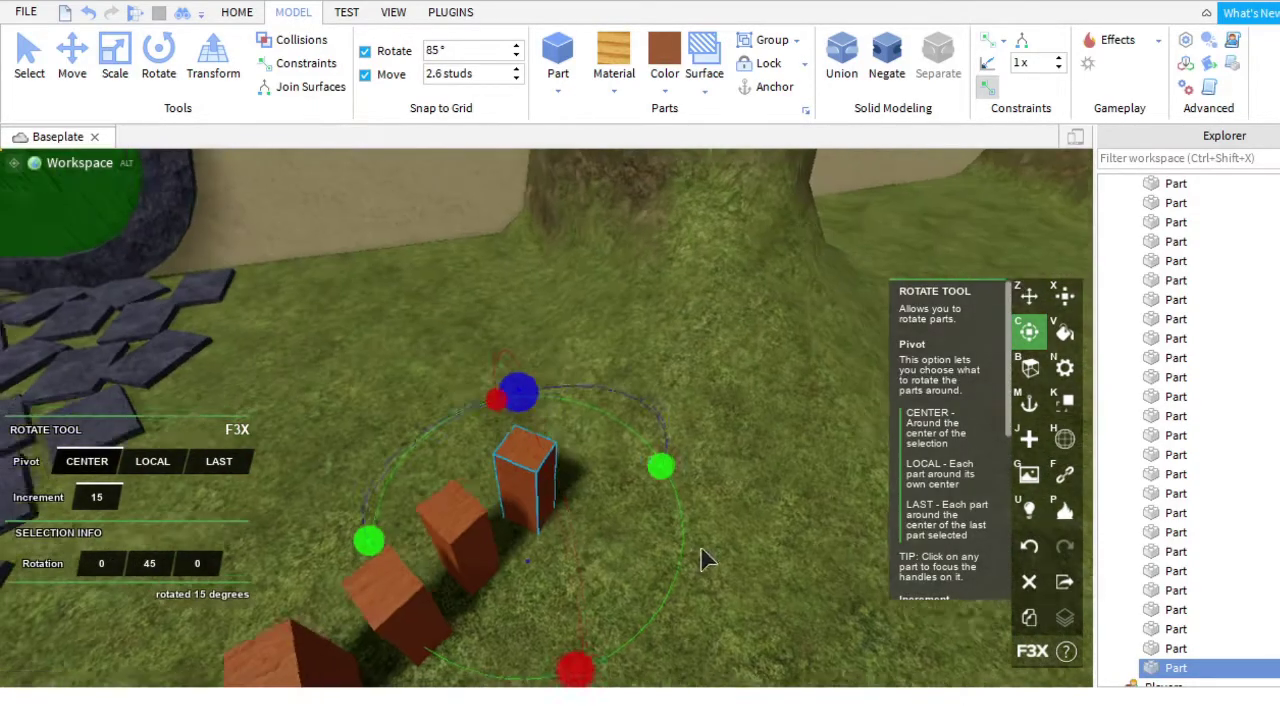
Continue the curve with an eighth post at about X -22.71, Z 14.3 and a ninth at about X -22.71, Z 11.65.
key(z)
right_drag(557, 575, 650, 480)
drag(597, 410, 670, 418)
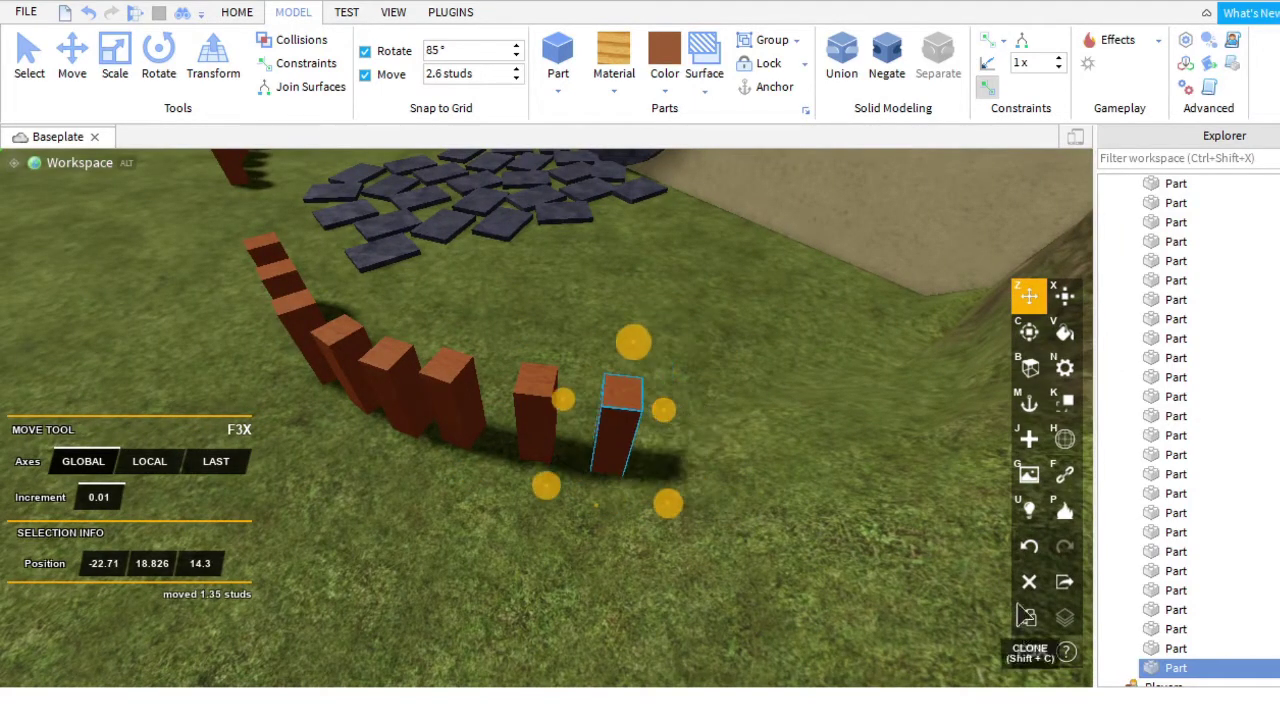
key(d)
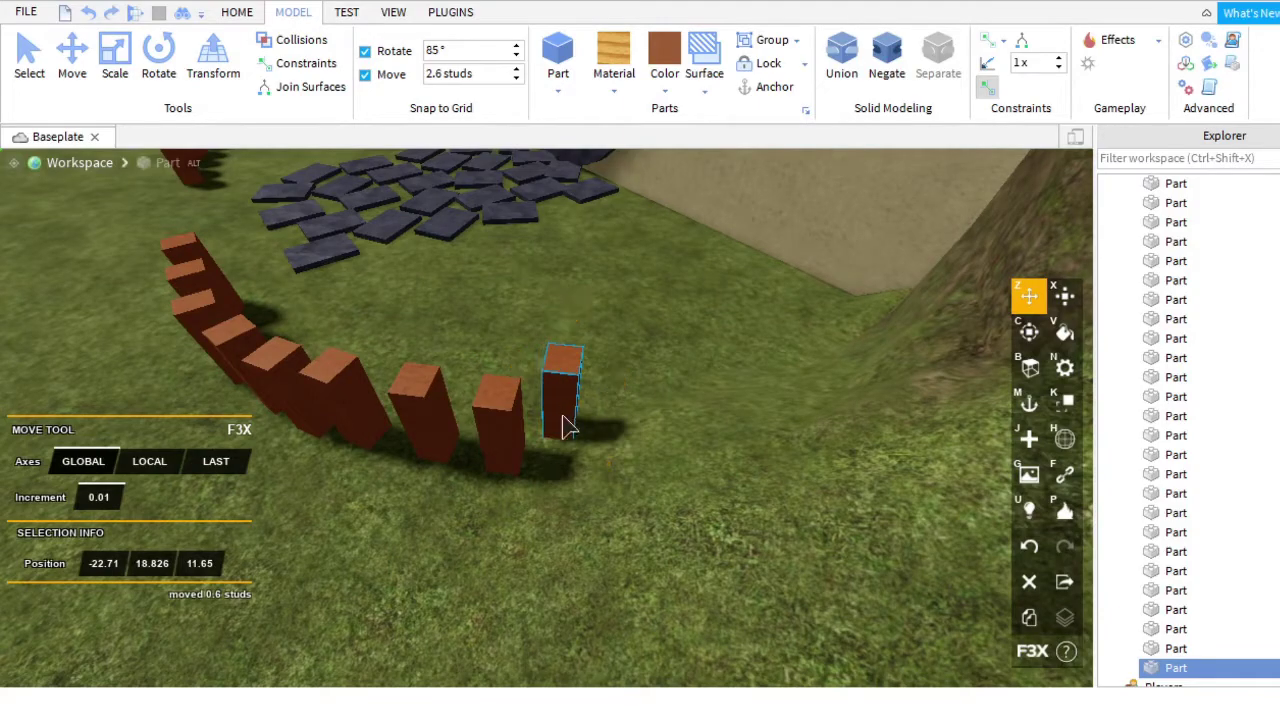
drag(563, 425, 620, 410)
Resize a copy of the first fence row's end post into a thin rail about 9.82 × 1.43 × 0.34 studs across the posts.
right_drag(620, 410, 1090, 268)
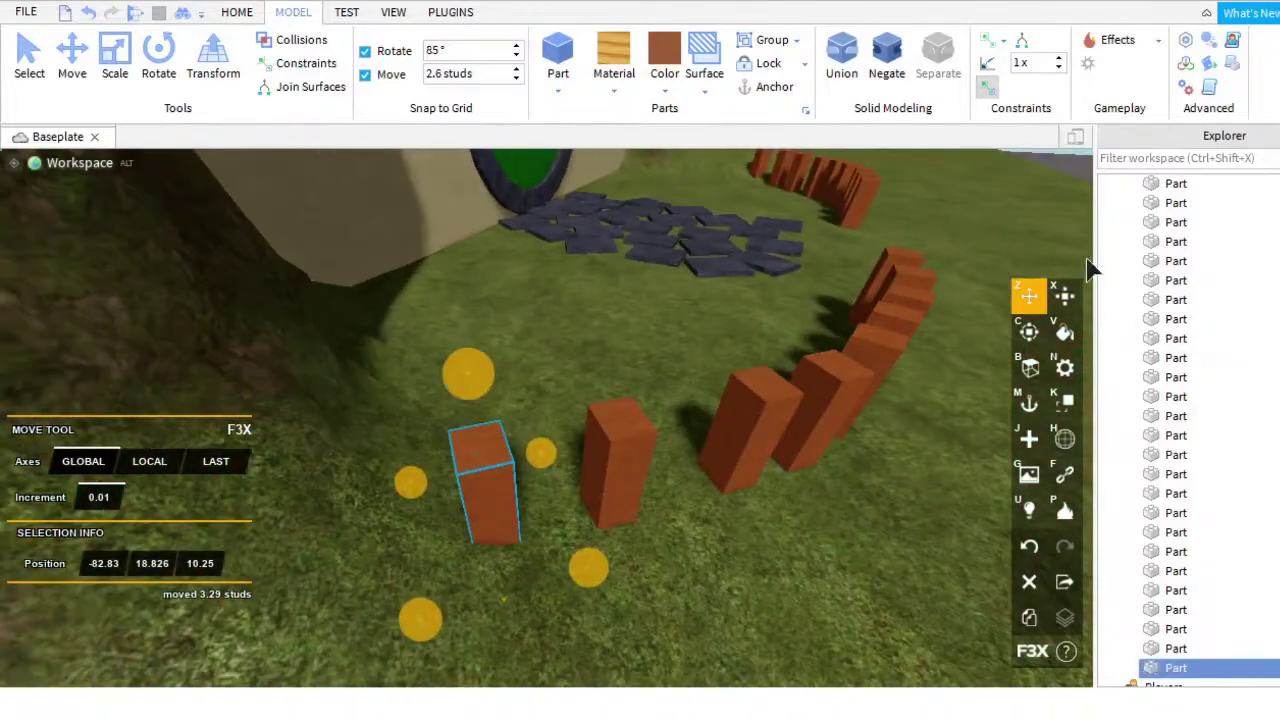
click(1064, 295)
right_drag(514, 669, 455, 538)
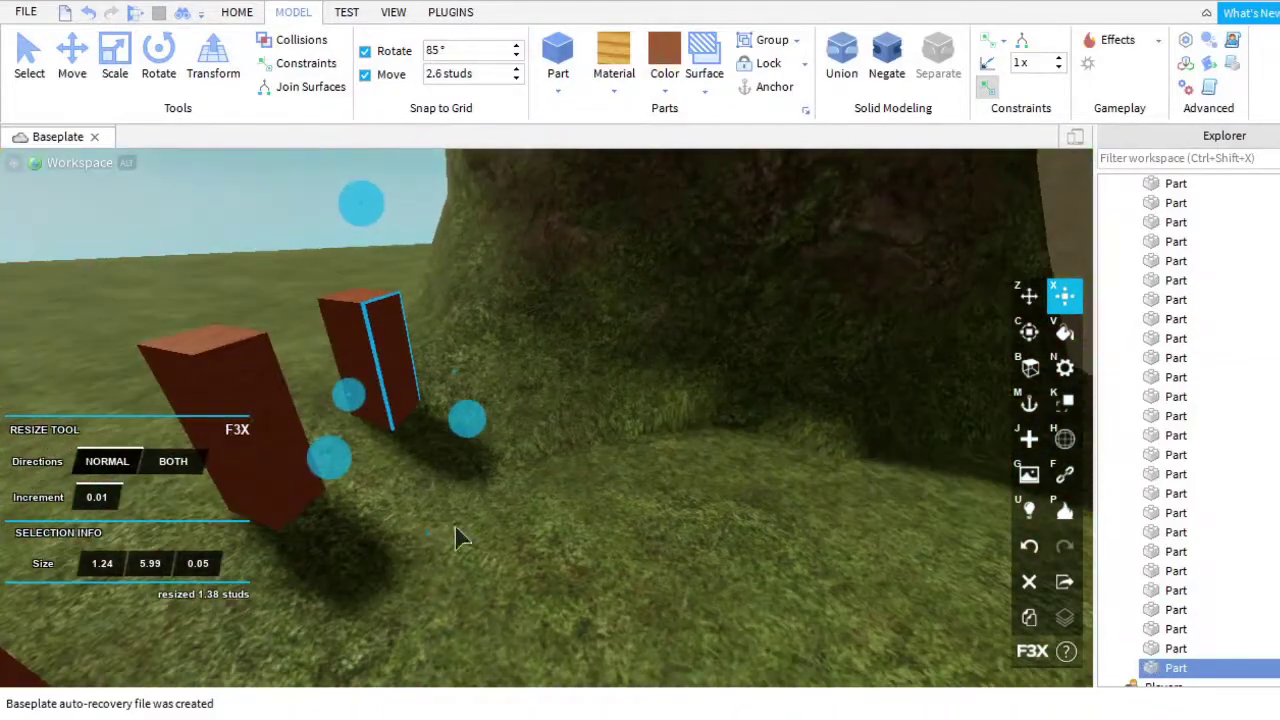
drag(455, 538, 432, 423)
drag(474, 343, 491, 391)
right_drag(491, 391, 473, 387)
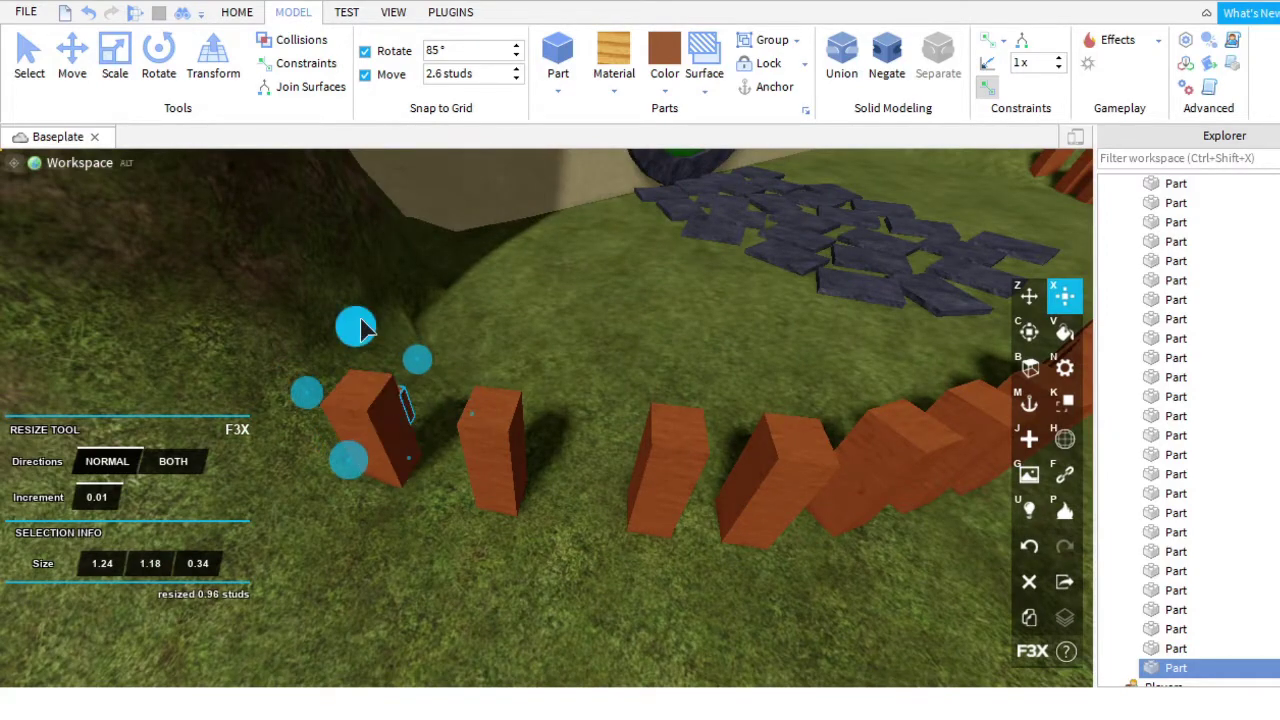
drag(468, 426, 490, 402)
right_drag(530, 418, 585, 490)
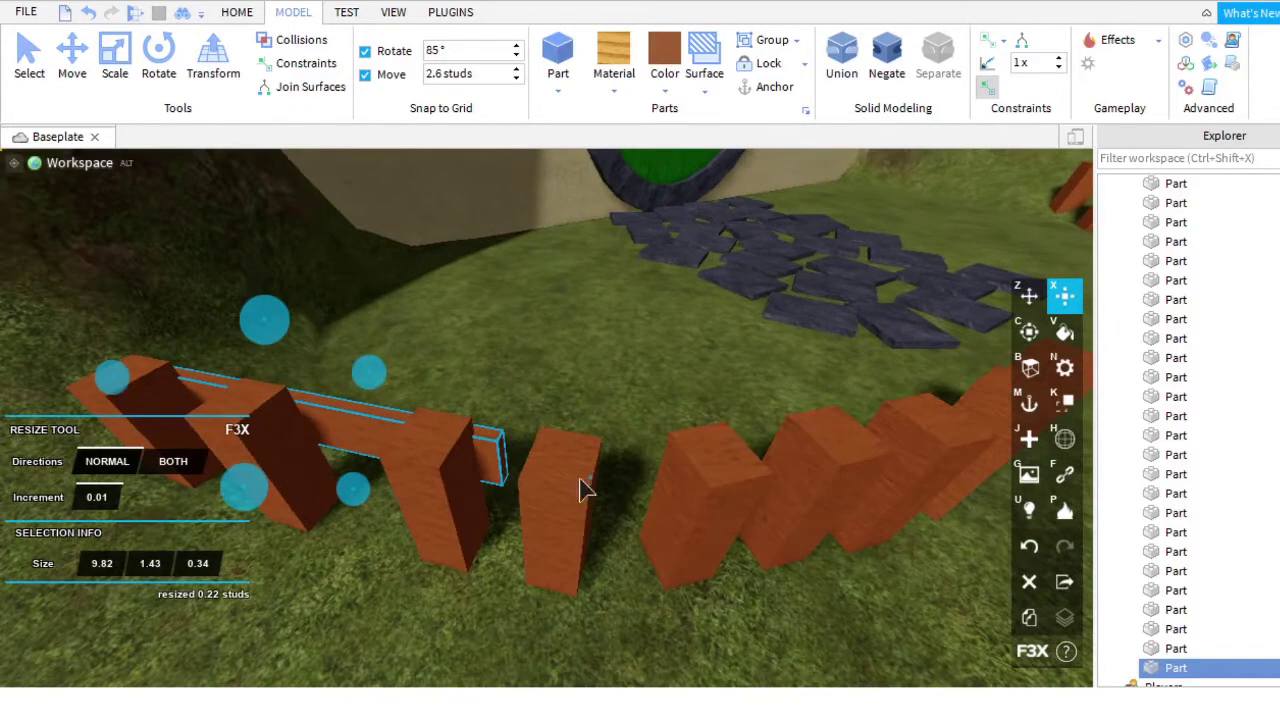
Clone the rail toward the next posts of the first fence row and rotate the copy to -30 degrees.
key(z)
drag(486, 386, 620, 371)
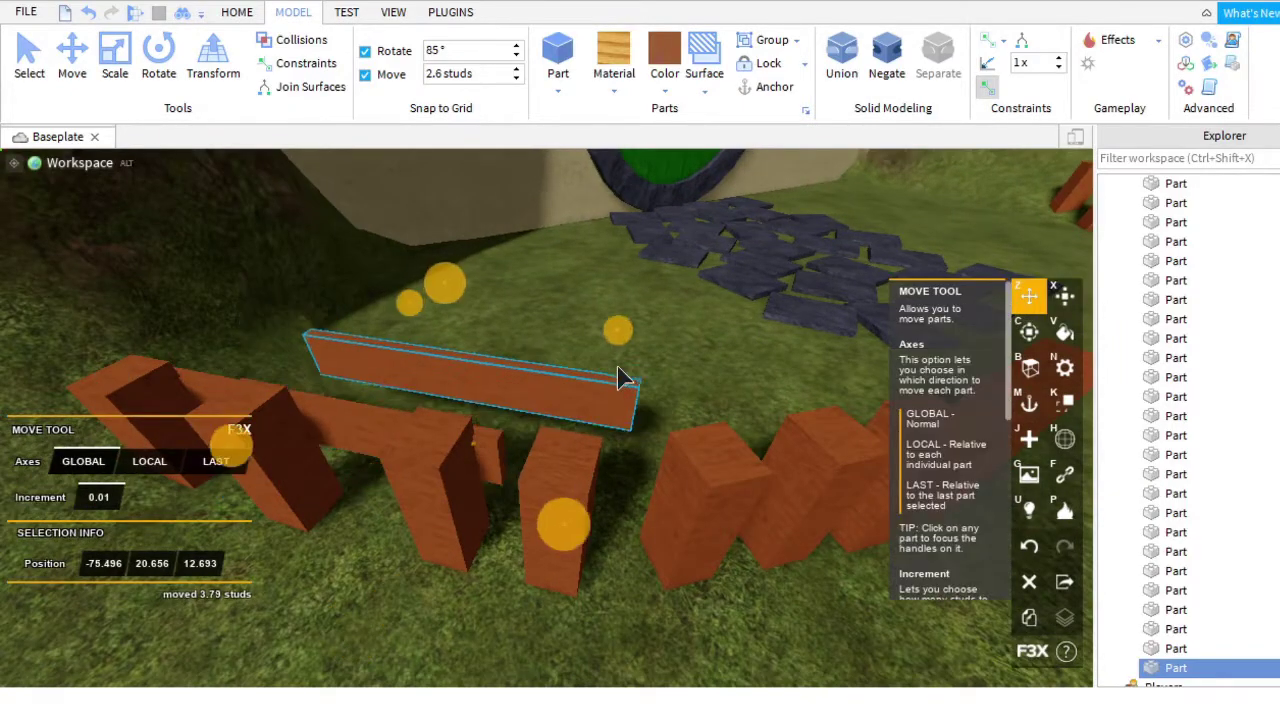
key(c)
key(z)
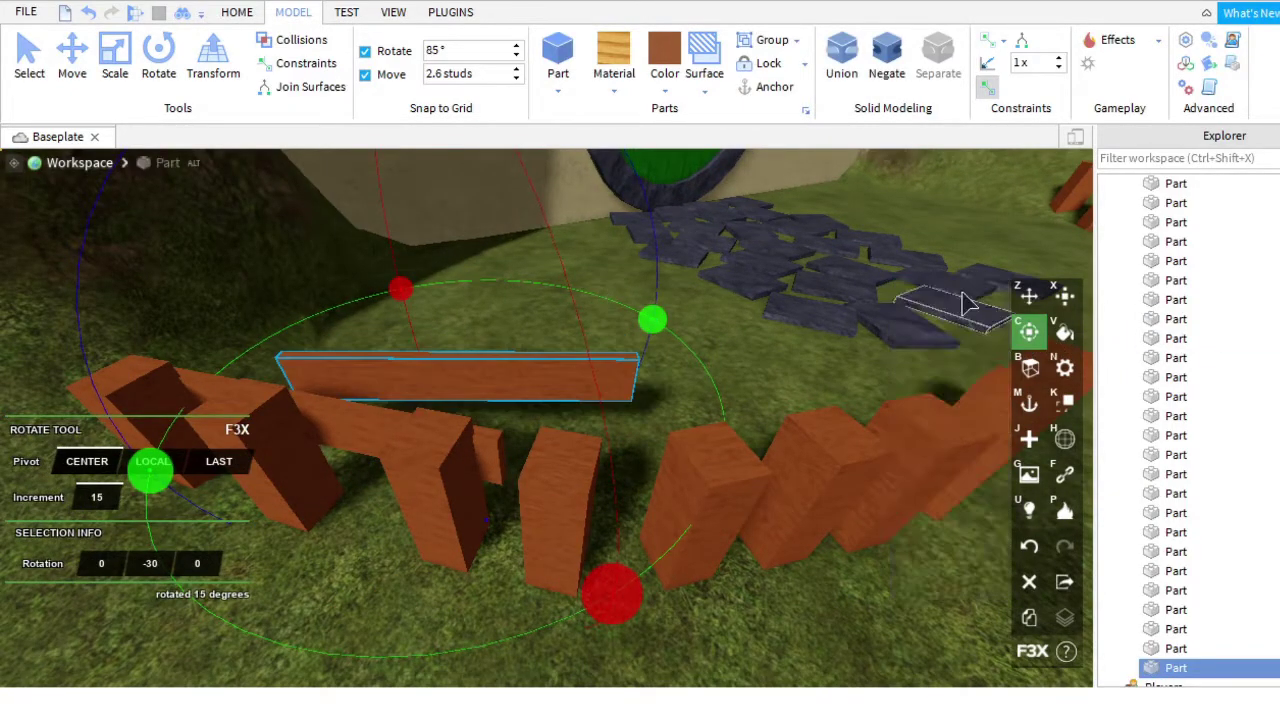
Fit the second rail against the posts at about X -70.98, Z 18.90 and shorten it to about 6.01 studs.
drag(697, 418, 606, 400)
right_drag(606, 400, 760, 370)
drag(760, 370, 697, 283)
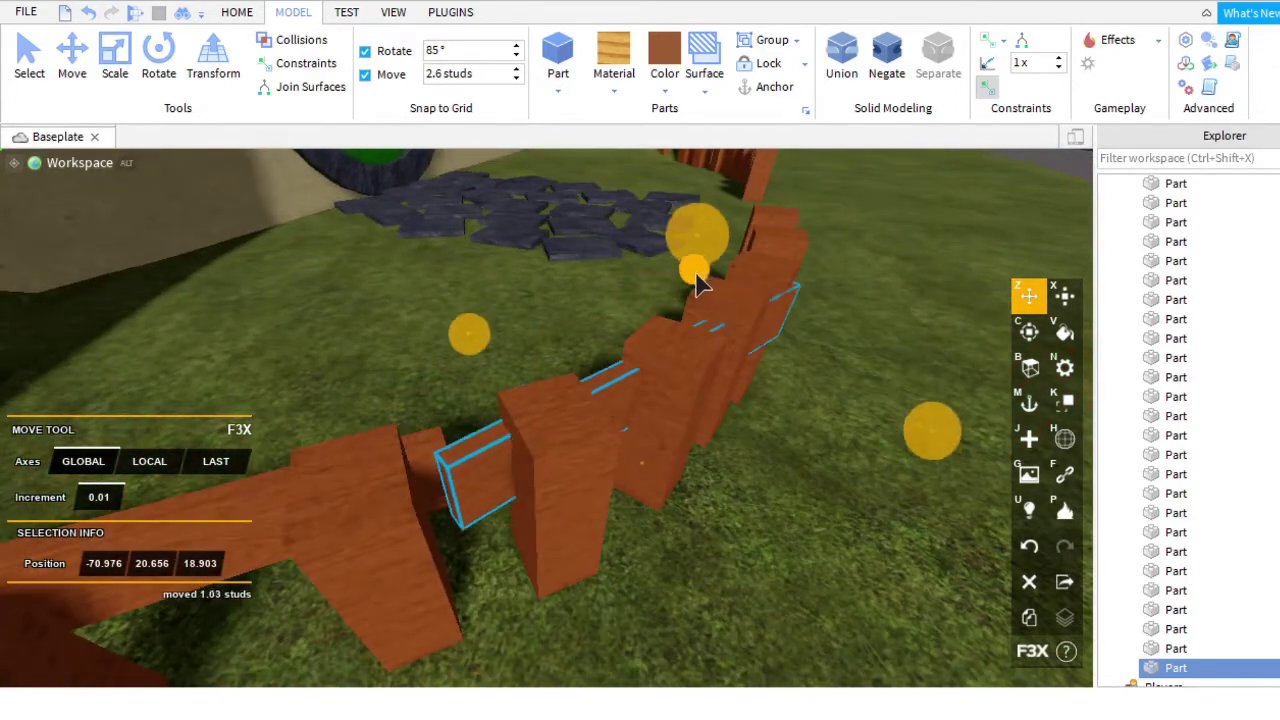
right_drag(883, 420, 672, 345)
key(x)
drag(766, 437, 600, 400)
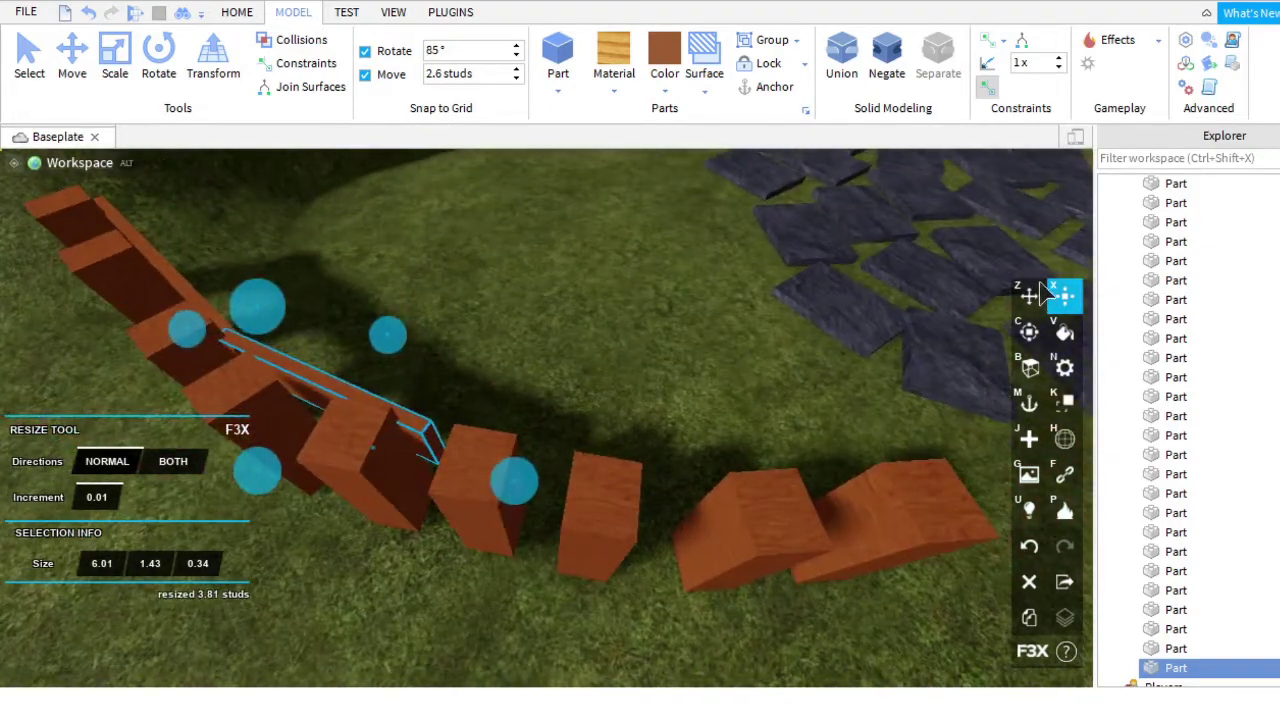
Clone the shortened rail for the next stretch of the first fence row and rotate the copy to -15 degrees.
click(1040, 290)
drag(400, 440, 500, 429)
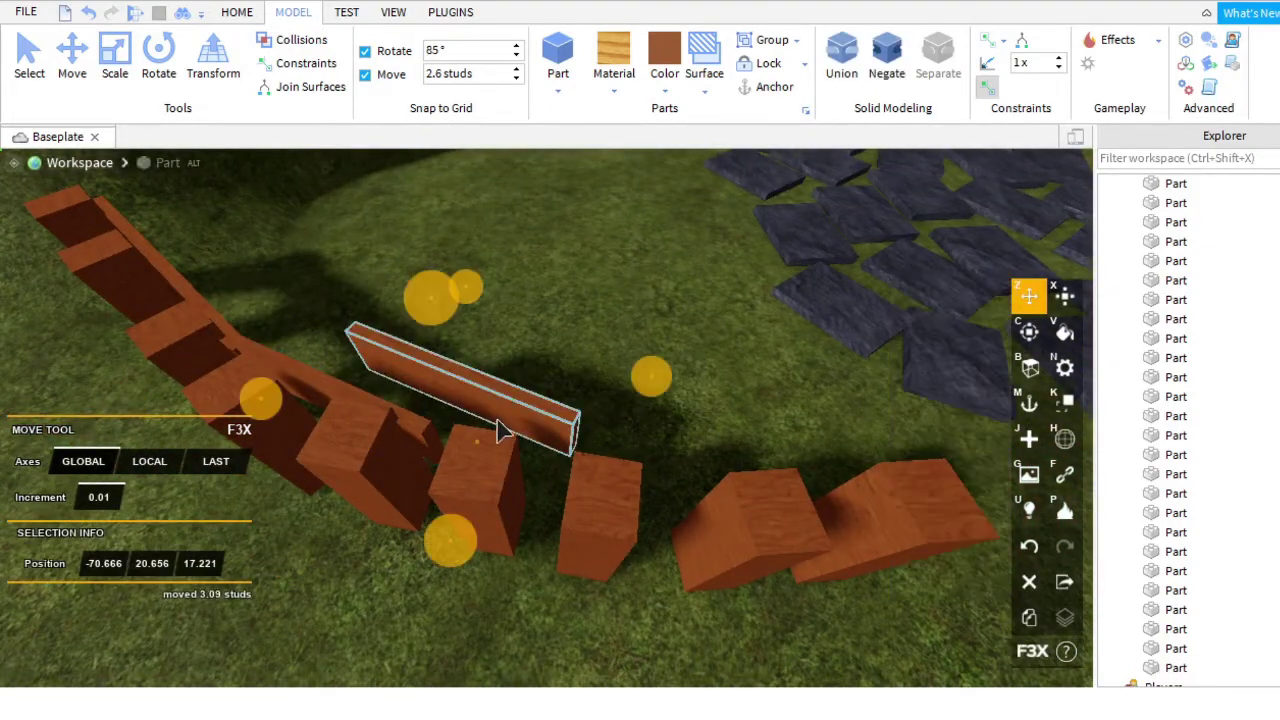
click(1014, 336)
drag(660, 368, 674, 409)
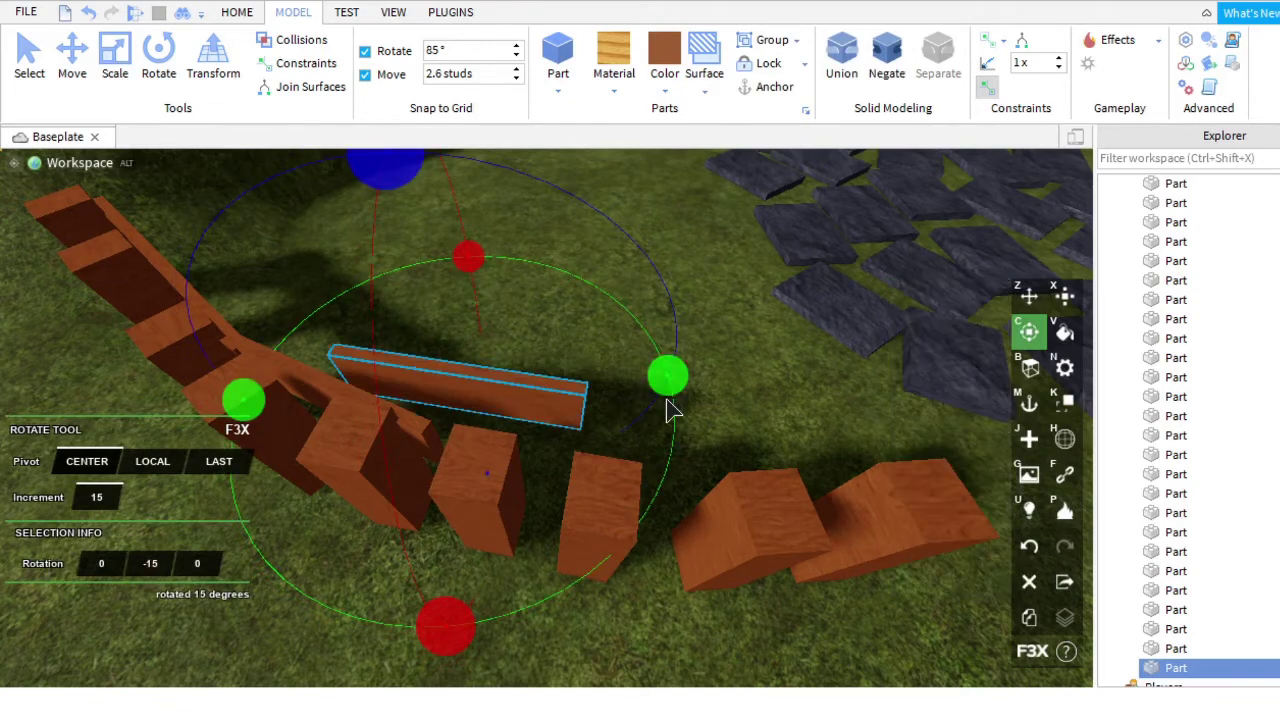
Move the third rail against the posts of the first fence row at about X -68.40, Y 20.66, Z 19.42.
key(z)
right_drag(674, 409, 720, 369)
drag(600, 390, 672, 393)
drag(568, 338, 585, 387)
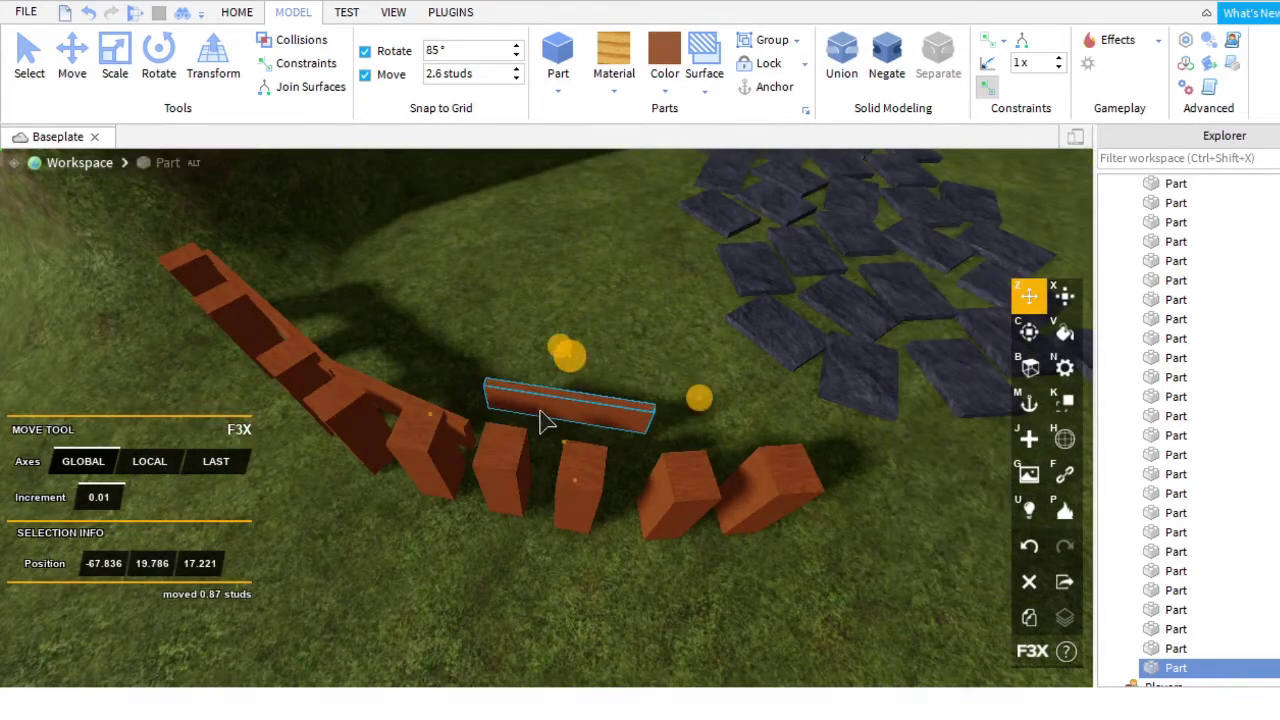
right_drag(540, 420, 563, 443)
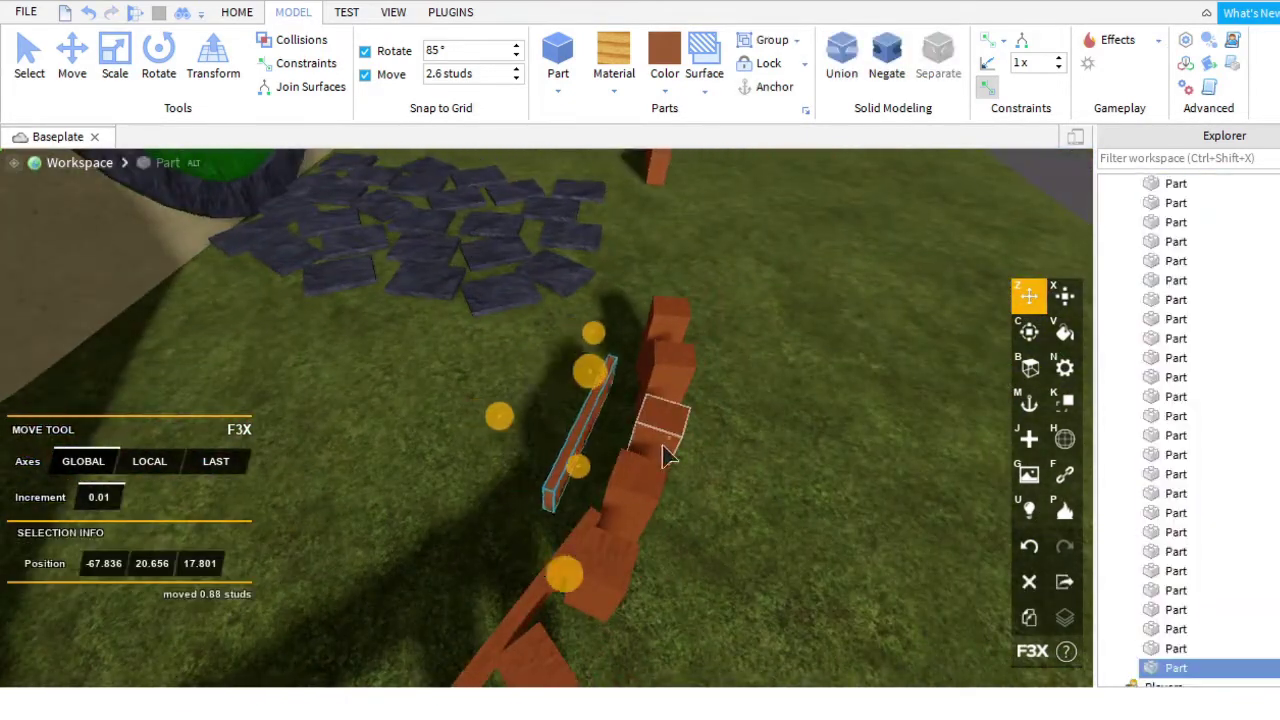
right_drag(716, 452, 655, 392)
drag(655, 392, 670, 366)
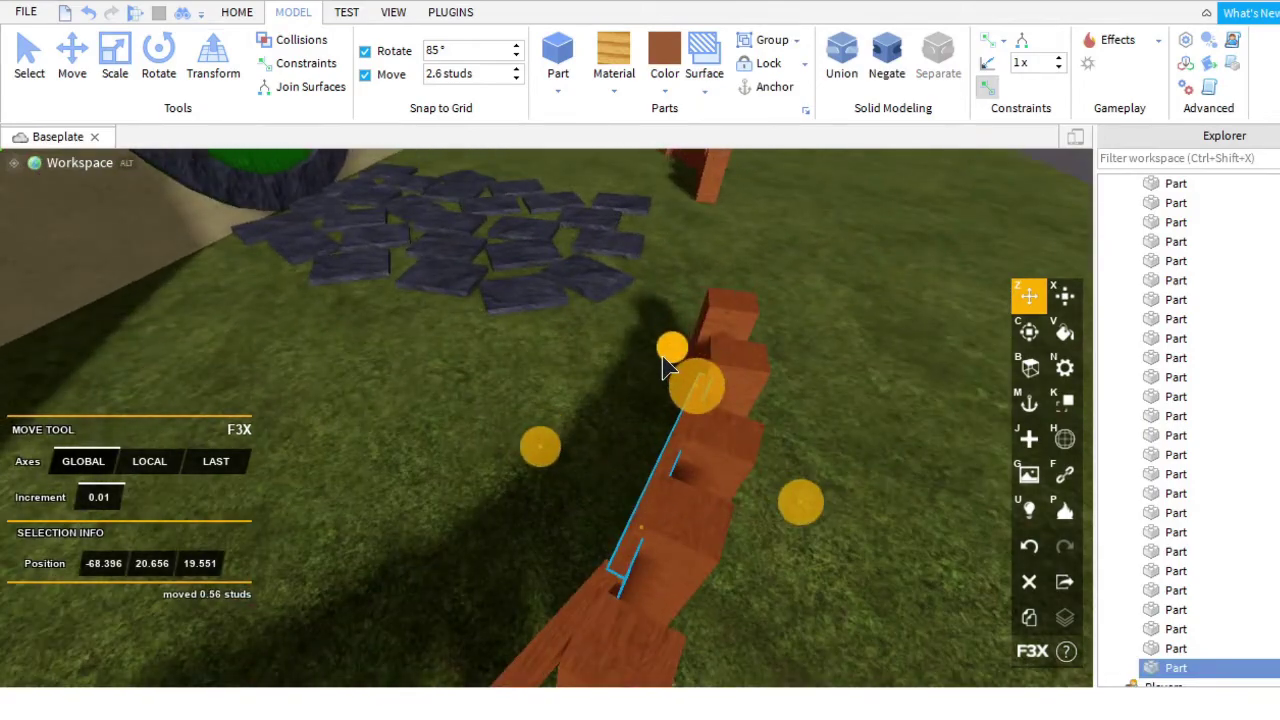
right_drag(765, 494, 897, 517)
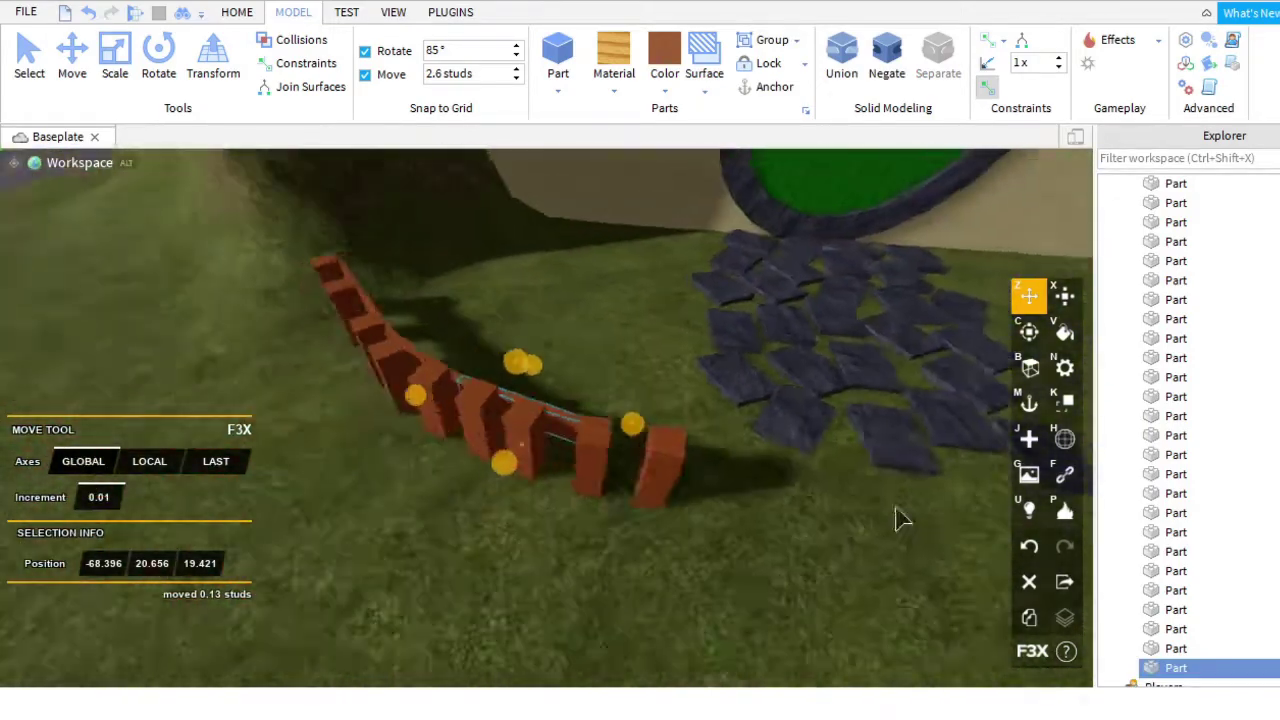
Place a straight copy of the rail across the last two posts beside the path and shorten it to about 4.77 studs.
scroll(895, 540, up, 4)
scroll(893, 556, down, 4)
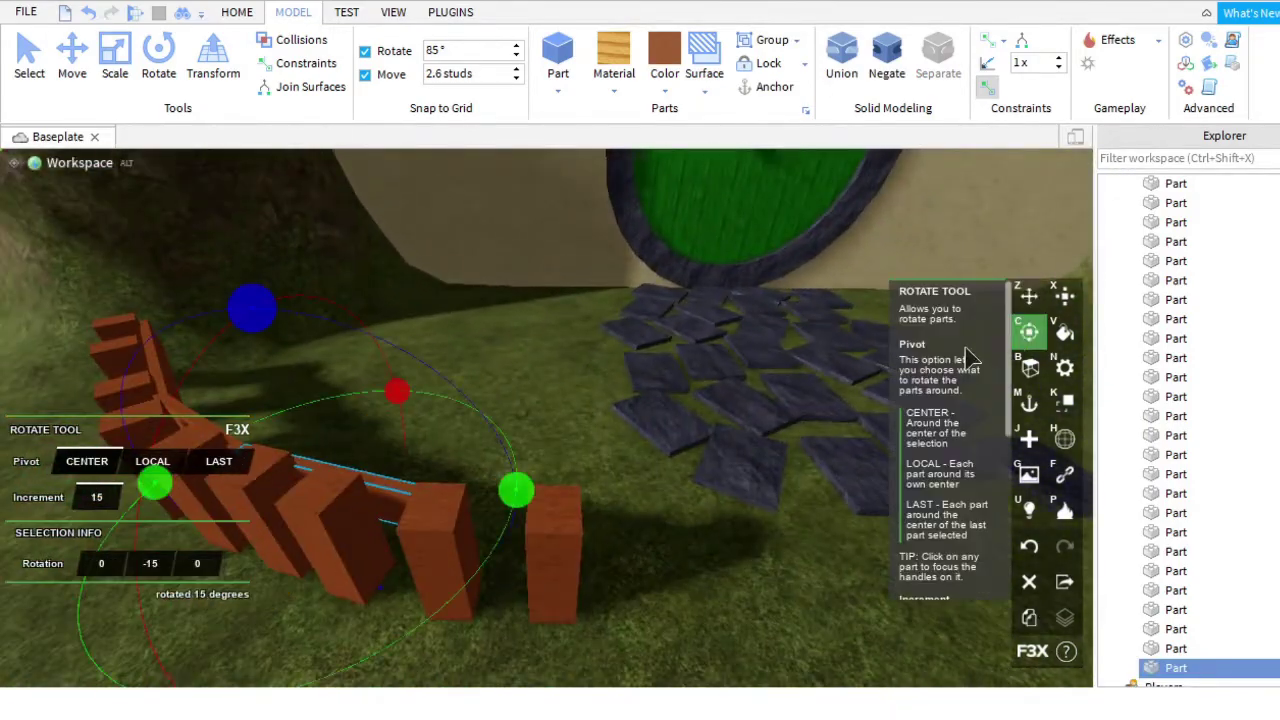
click(1028, 296)
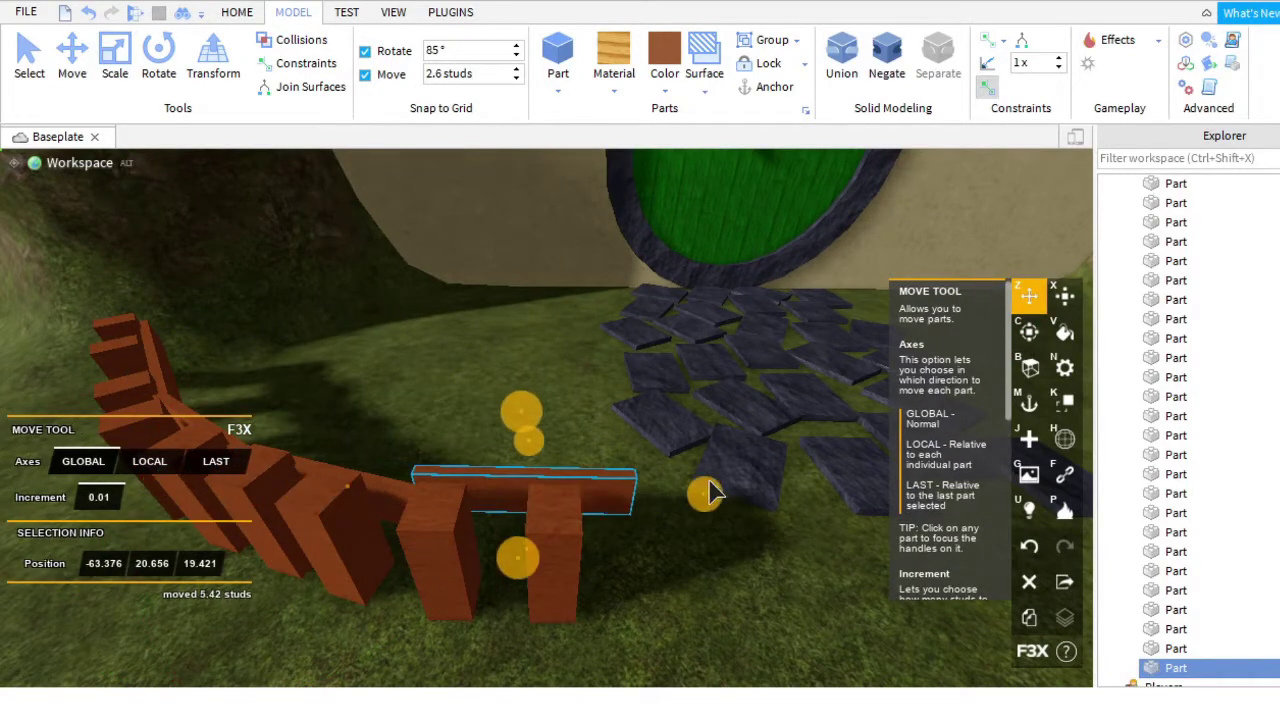
drag(705, 492, 690, 500)
right_drag(690, 500, 580, 437)
scroll(574, 546, up, 3)
scroll(800, 470, down, 3)
key(x)
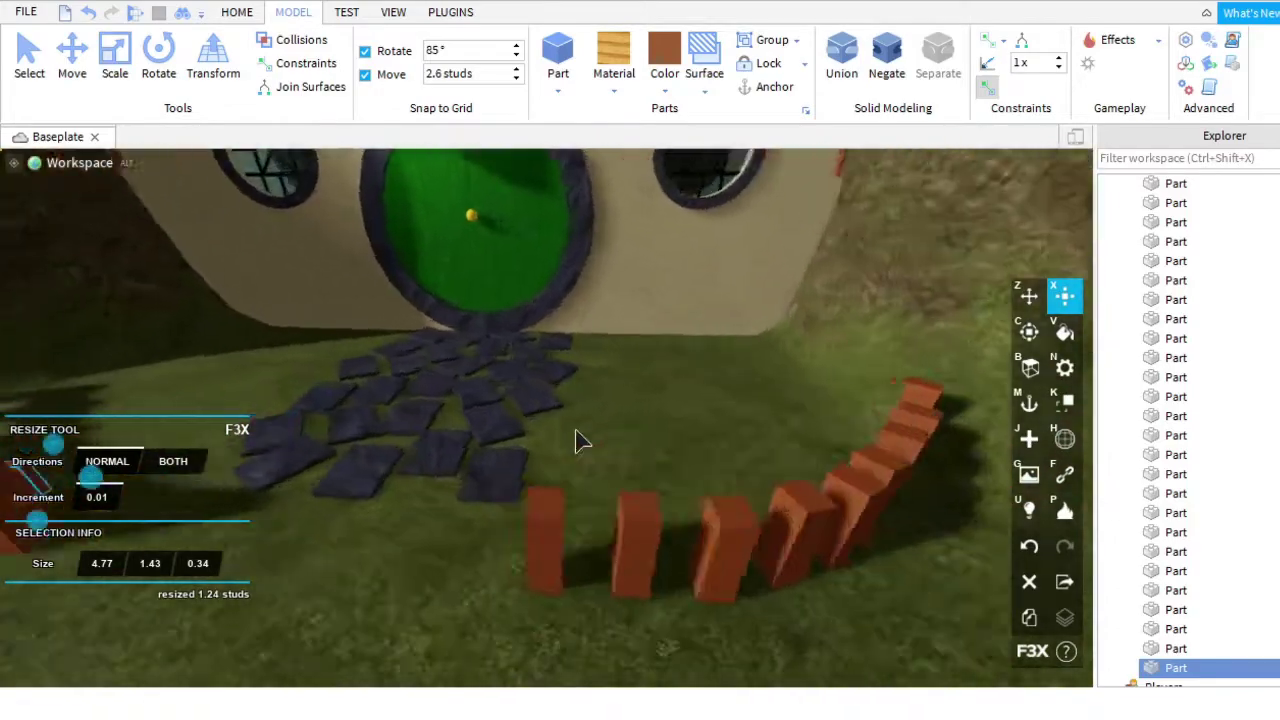
Copy the short rail across the path onto the first posts of the second fence row, at about X -38.35.
key(z)
drag(620, 484, 669, 491)
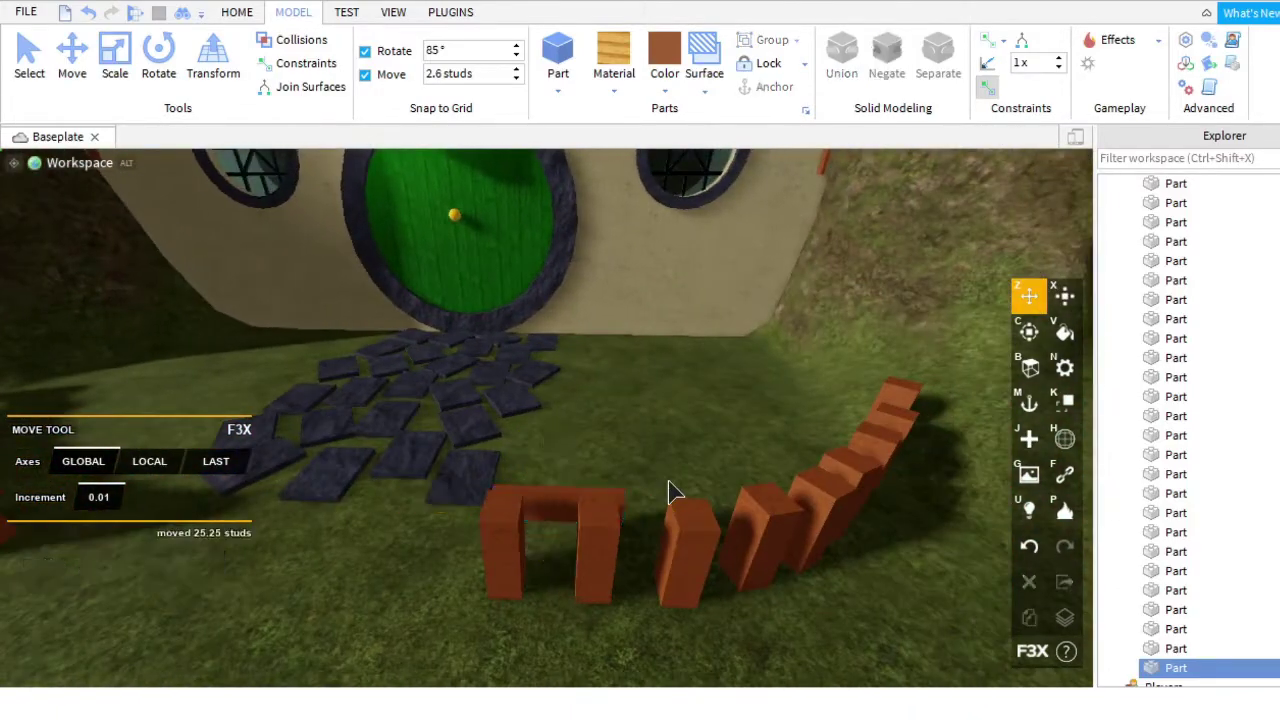
right_drag(669, 491, 571, 491)
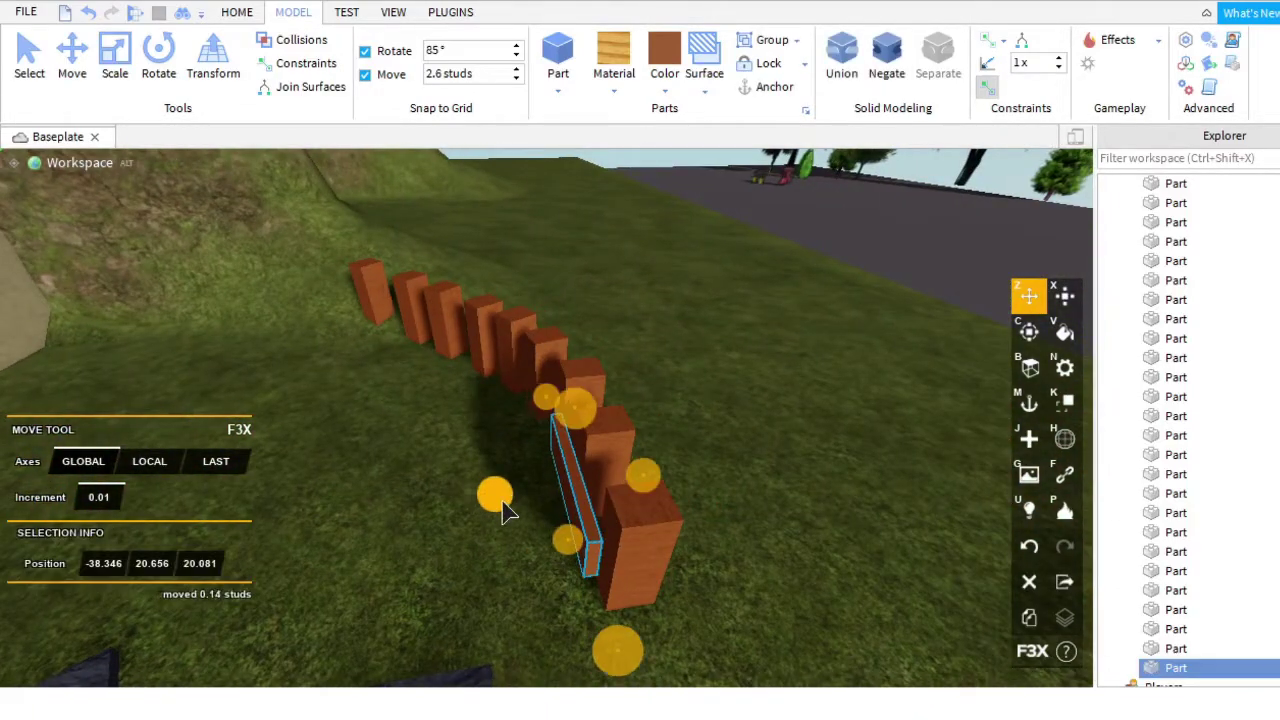
drag(500, 500, 571, 500)
right_drag(571, 500, 651, 371)
Extend the second fence row's rail across its first three posts, positioned at about X -37.17, Z 20.70.
click(1065, 295)
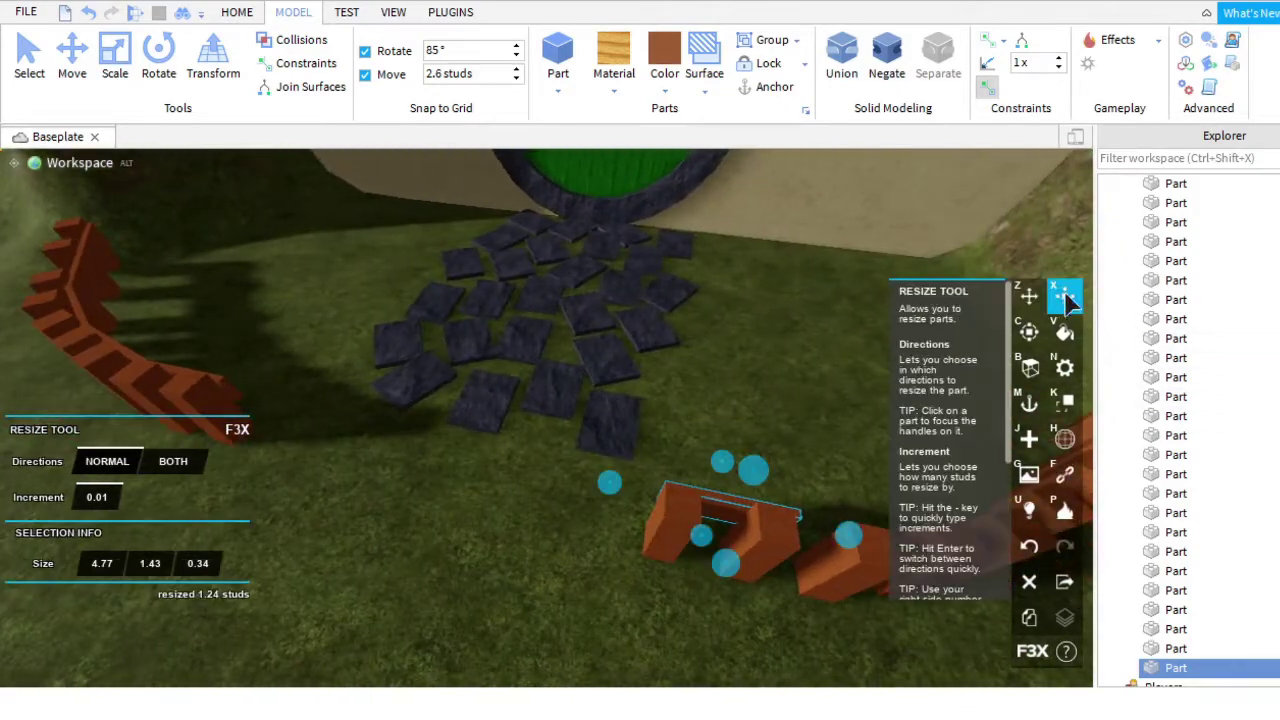
right_drag(606, 480, 609, 536)
right_drag(665, 600, 490, 425)
key(z)
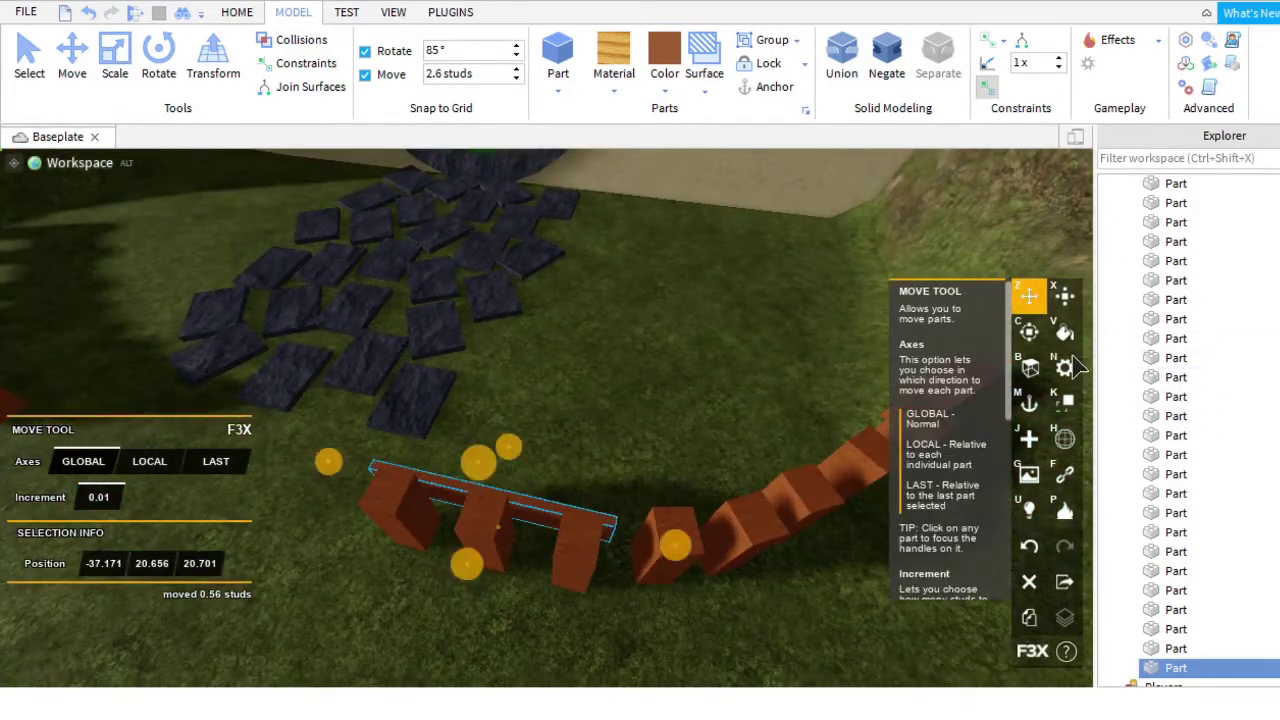
Clone and angle a second rail along the second fence row, placing it at about X -31.27, Z 19.86.
key(c)
key(z)
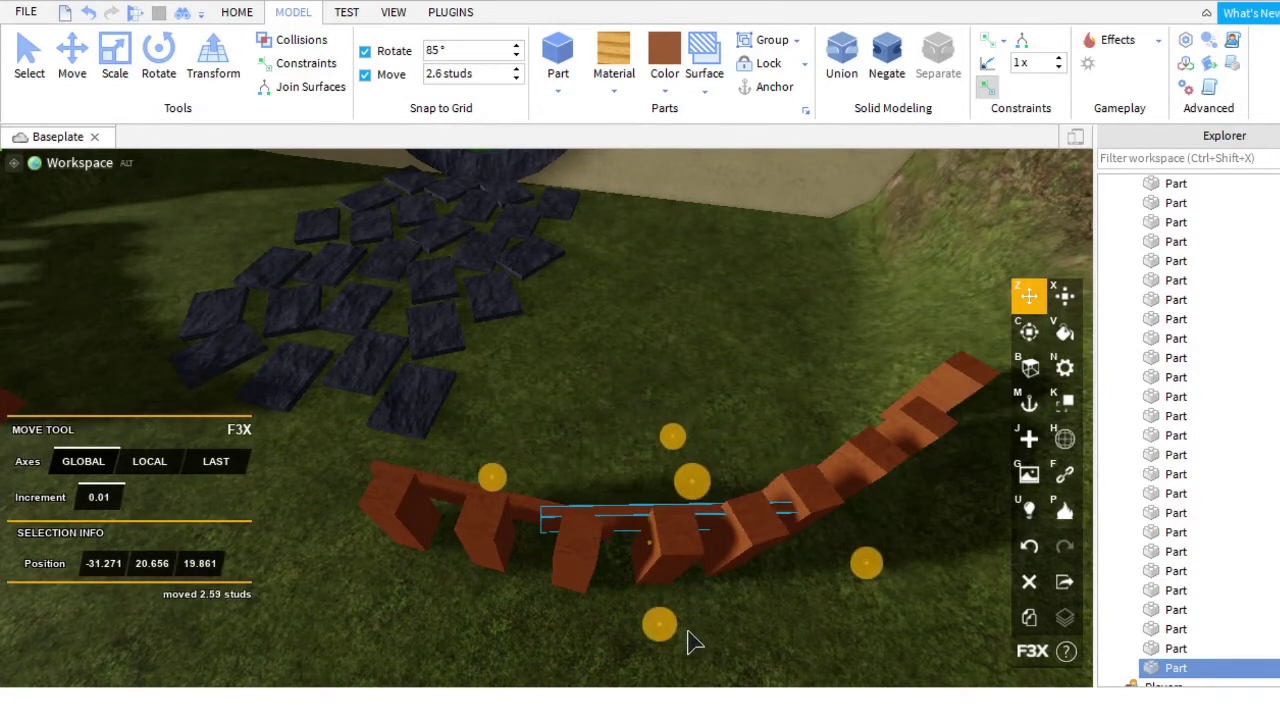
drag(512, 545, 605, 523)
Add a third rail near the curve of the second fence row and rotate it to -120 degrees.
right_drag(835, 538, 983, 566)
key(z)
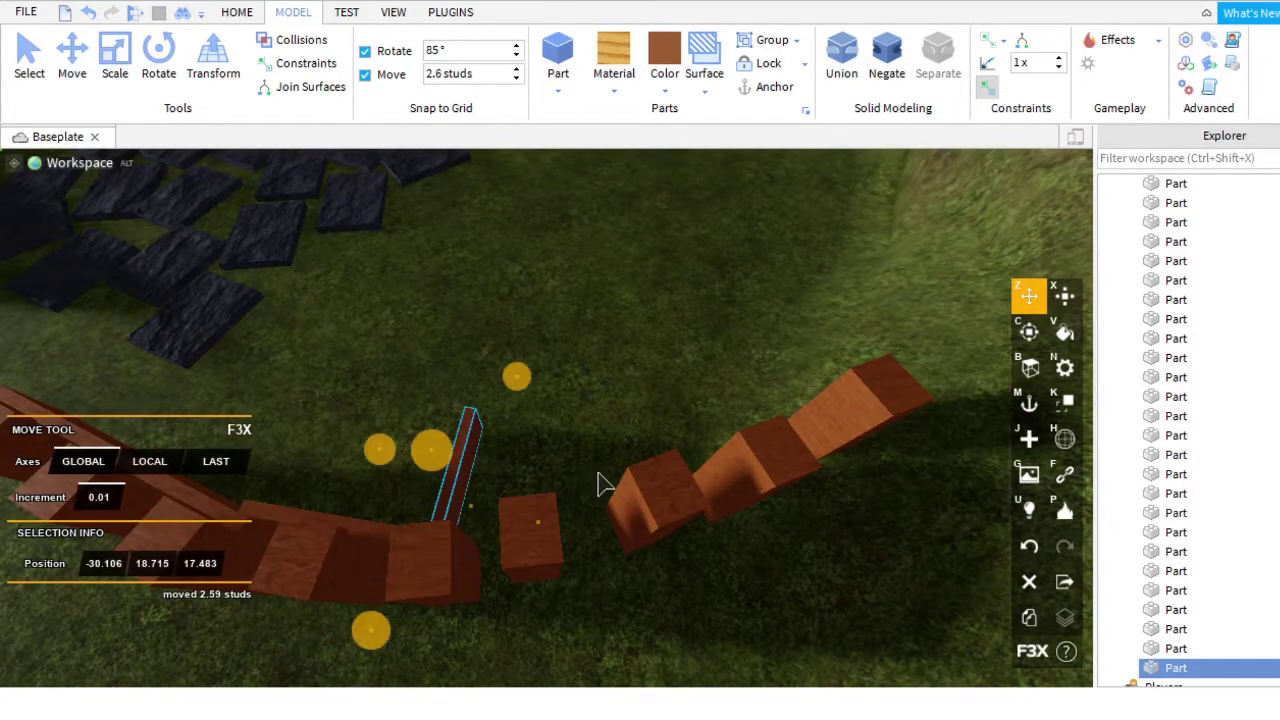
key(c)
drag(447, 383, 621, 399)
drag(497, 640, 366, 677)
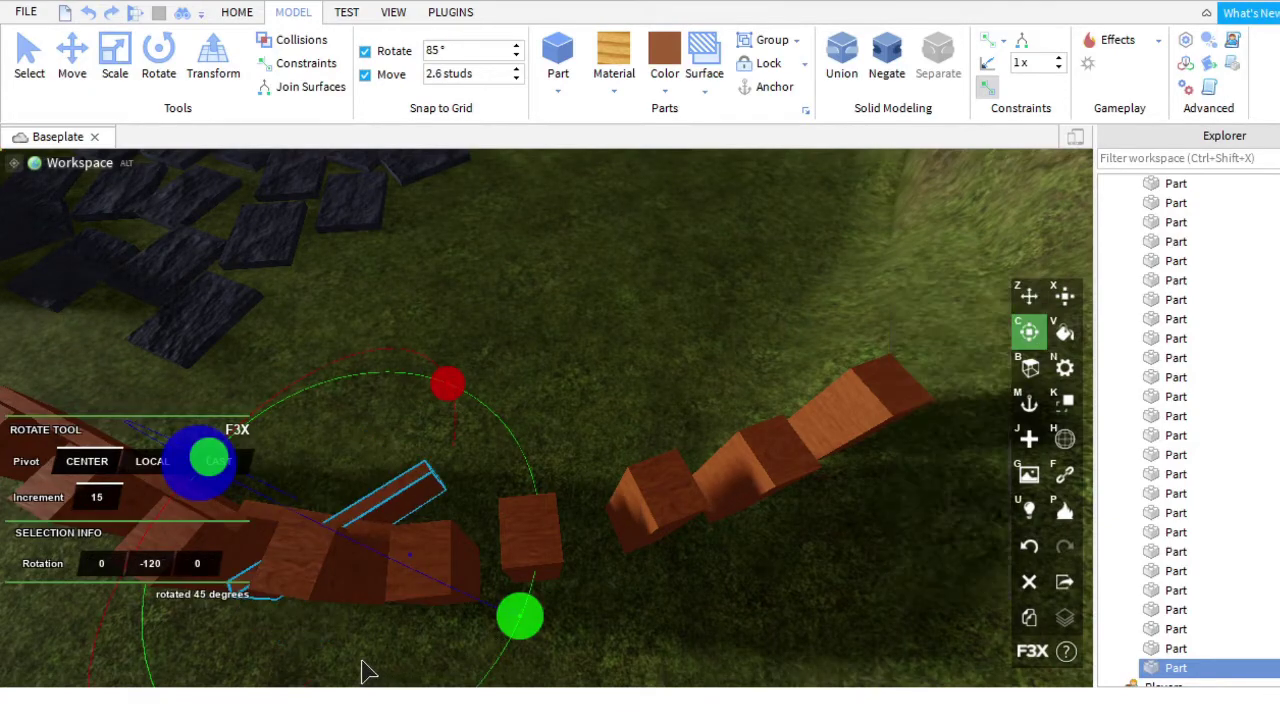
Align the third rail with the curved posts at about X -28.22, Y 20.66, Z 18.03.
right_drag(366, 677, 989, 329)
click(1029, 295)
drag(590, 440, 680, 420)
click(1028, 333)
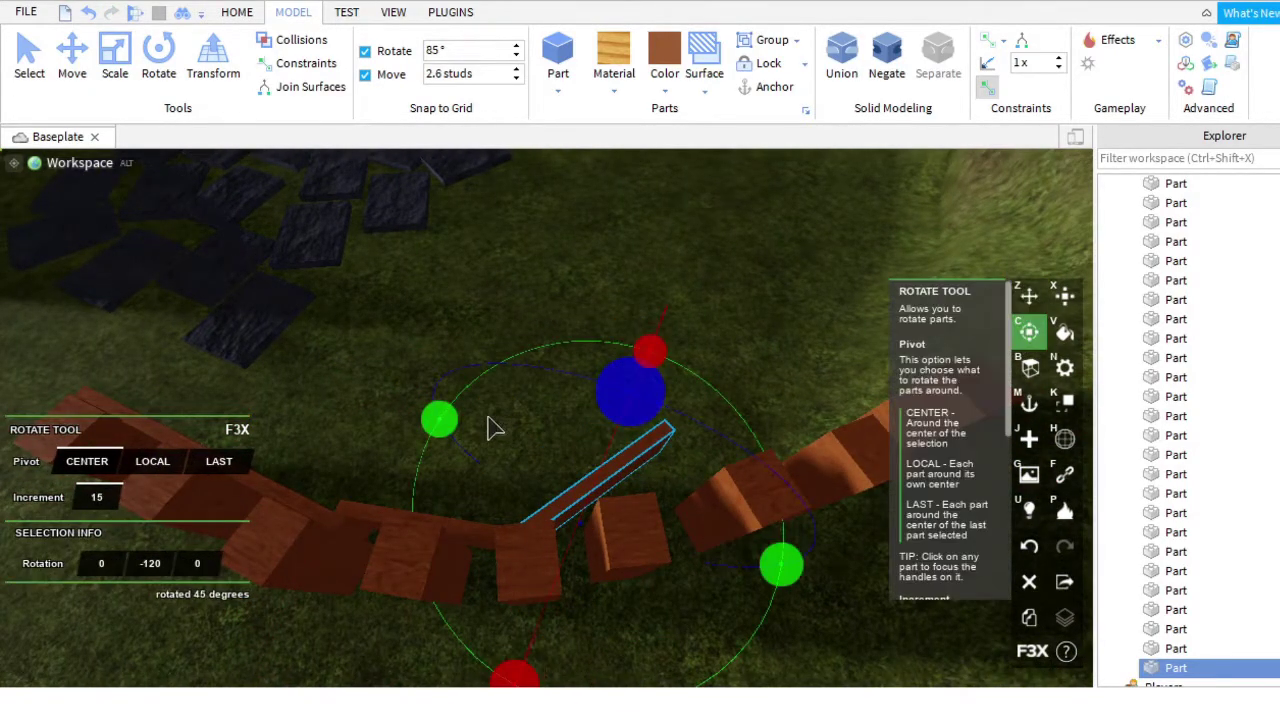
click(1030, 300)
drag(683, 371, 765, 583)
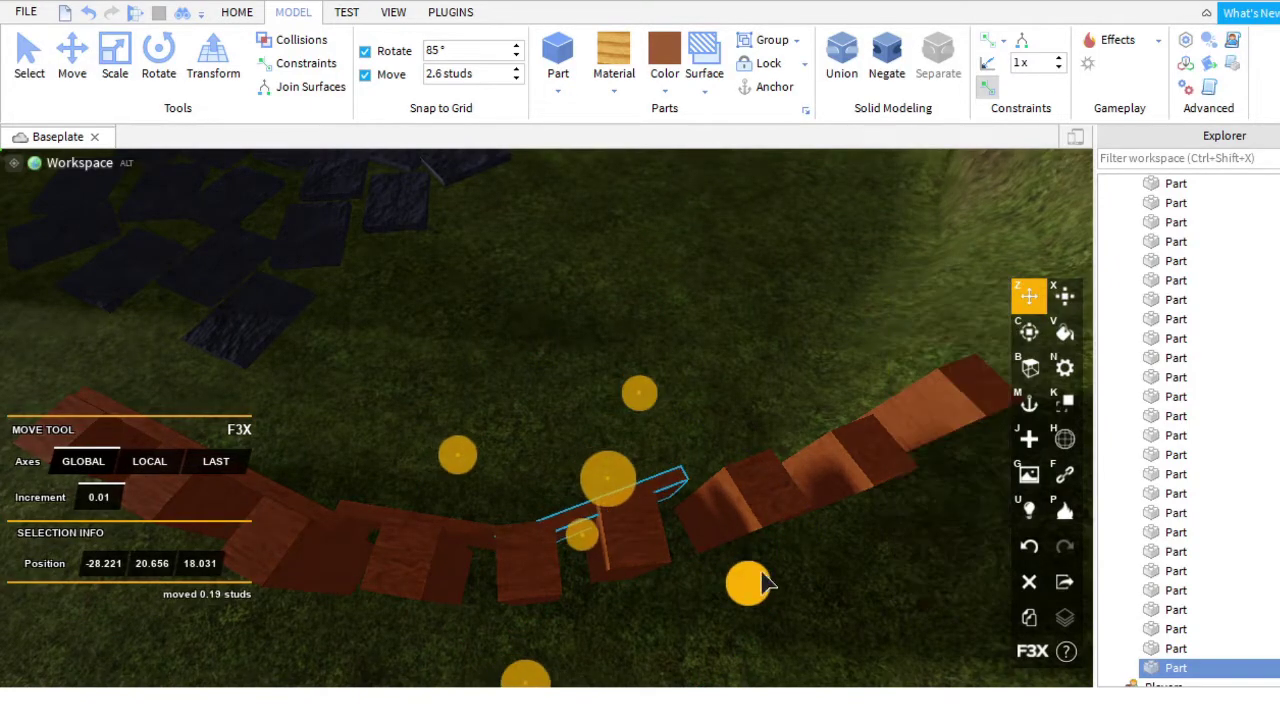
Clone a fourth rail to about X -24.84, Z 14.88 and shorten it to about 4.53 studs.
key(d)
click(1030, 622)
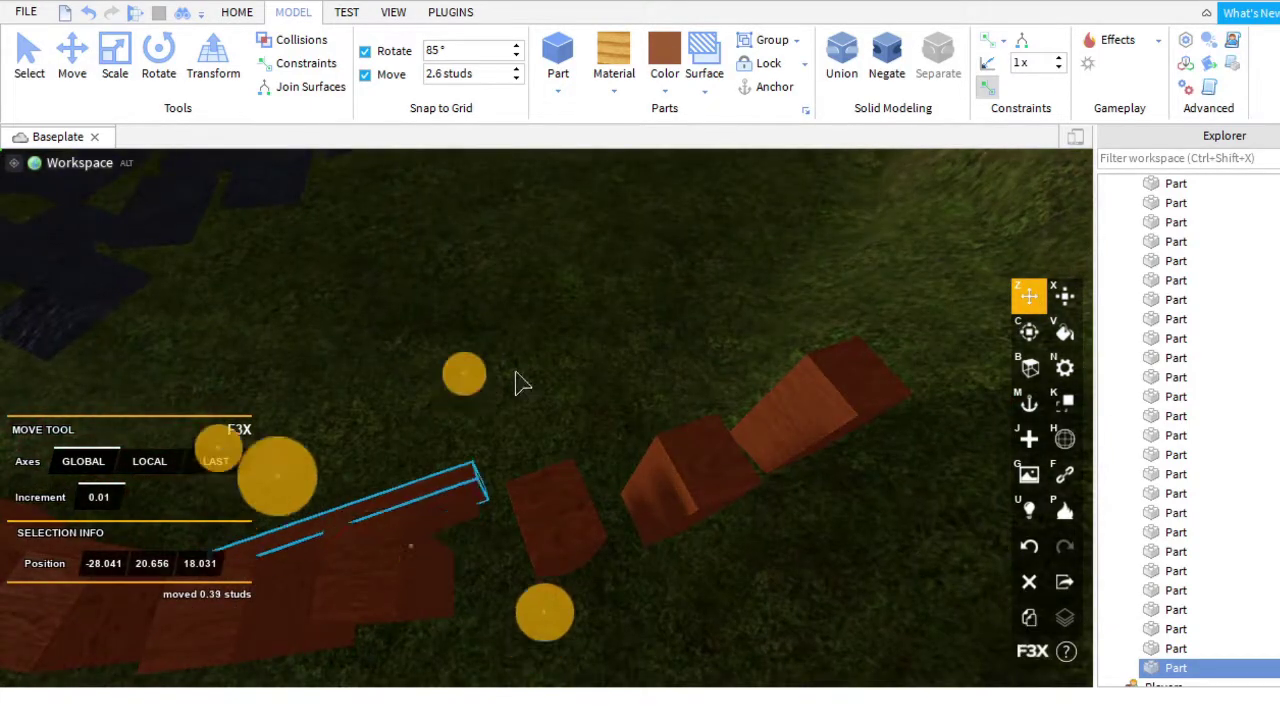
mouse_move(517, 380)
mouse_down()
mouse_move(651, 314)
mouse_move(658, 352)
mouse_up()
scroll(774, 300, up, 5)
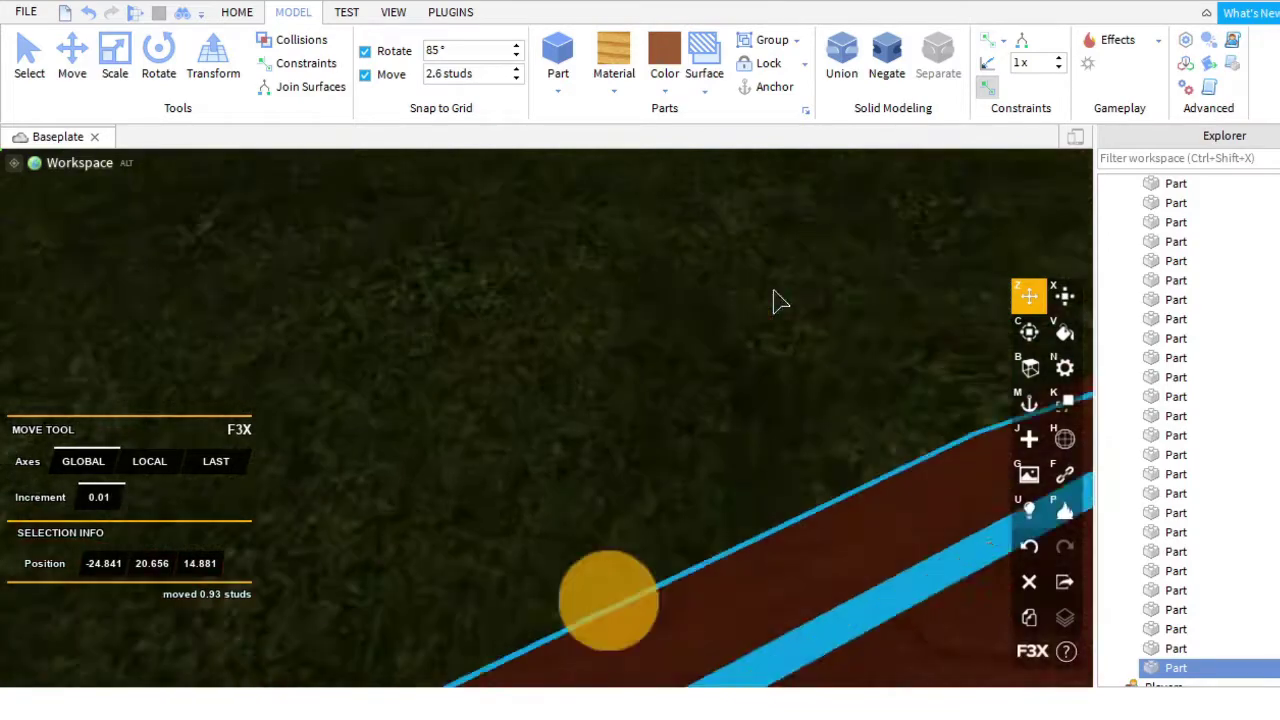
scroll(737, 360, down, 6)
click(1064, 295)
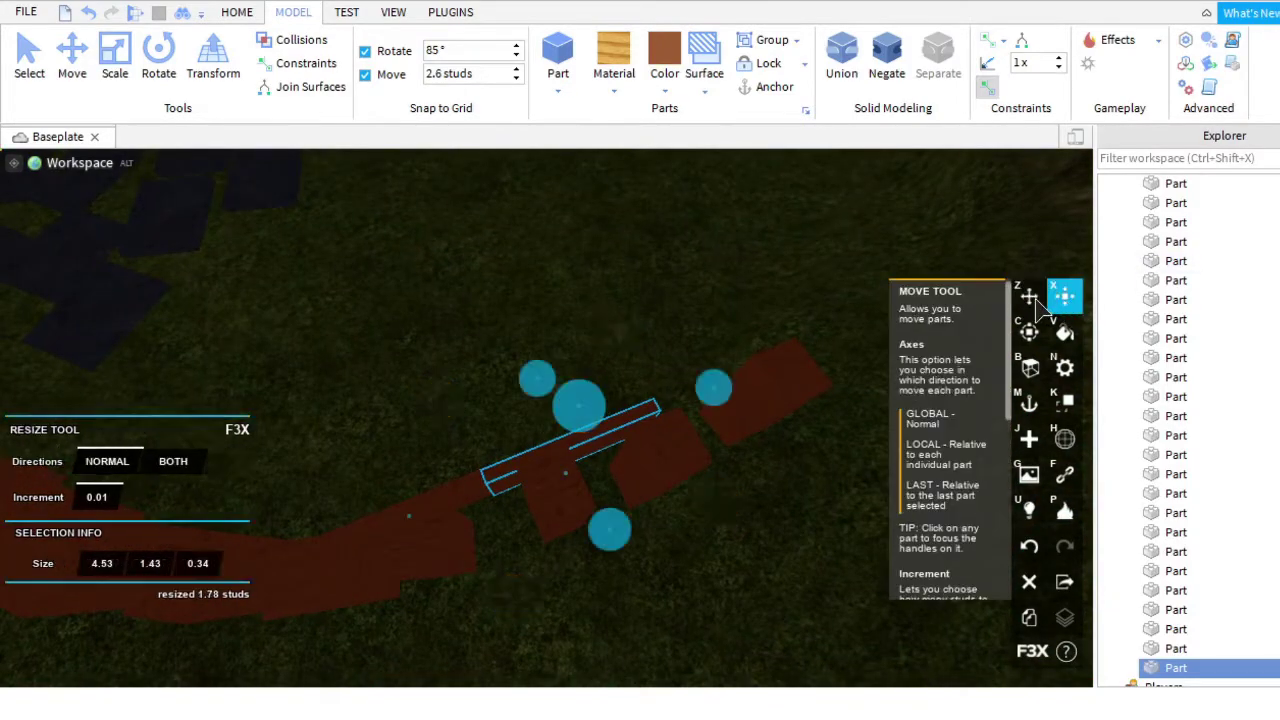
Delete the short fourth rail at the curve of the second fence row.
click(1029, 296)
key(d)
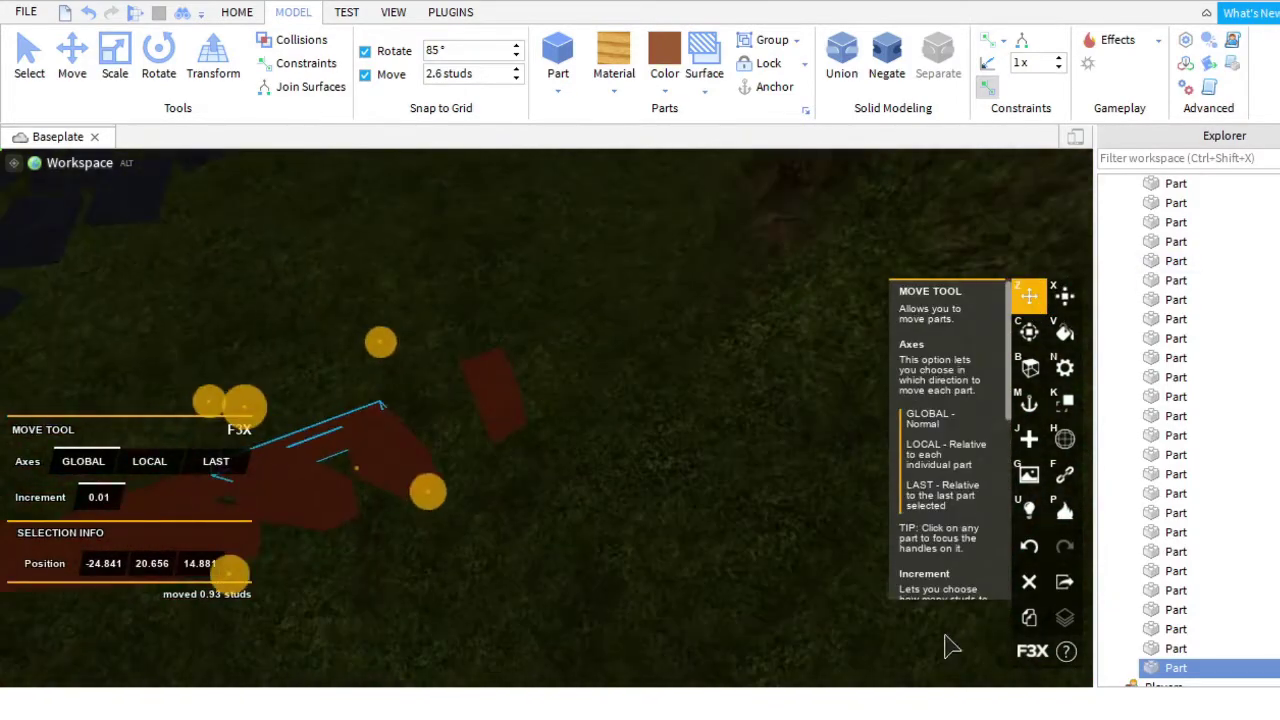
click(1029, 583)
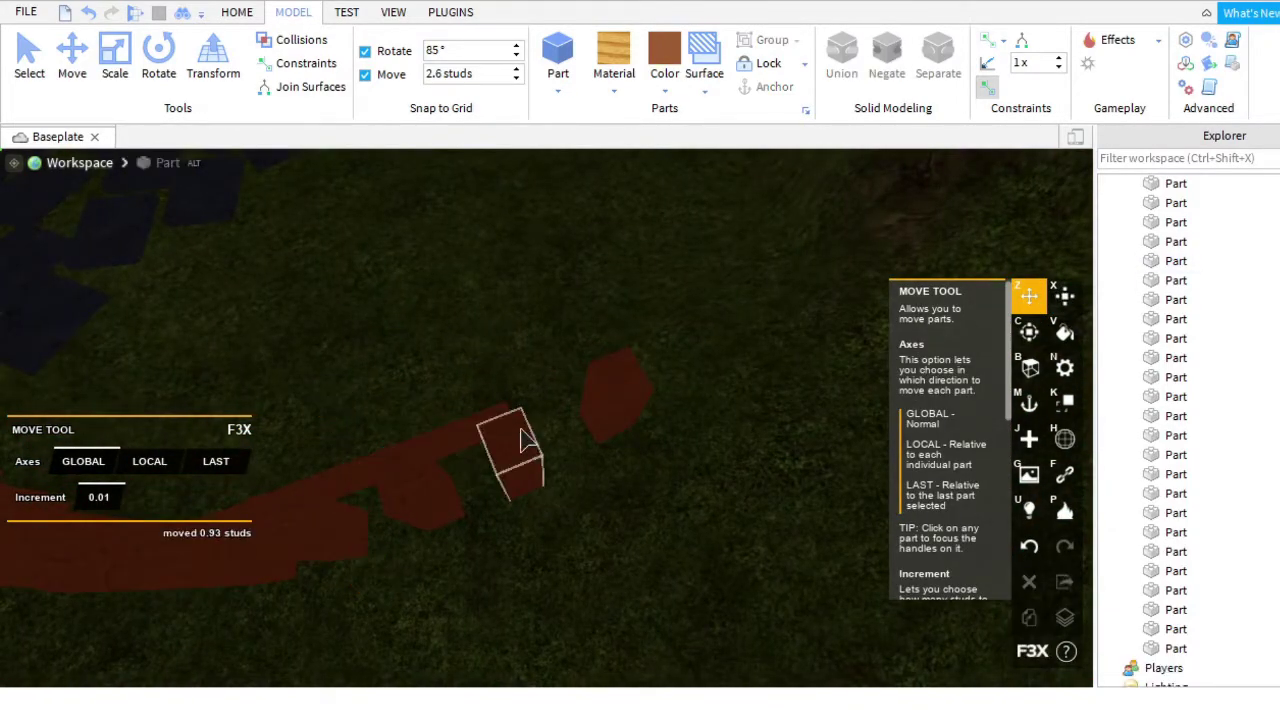
Lengthen the third rail of the second fence row by about 7.88 studs so it spans the remaining curved posts.
click(440, 435)
key(x)
drag(575, 385, 480, 328)
click(630, 240)
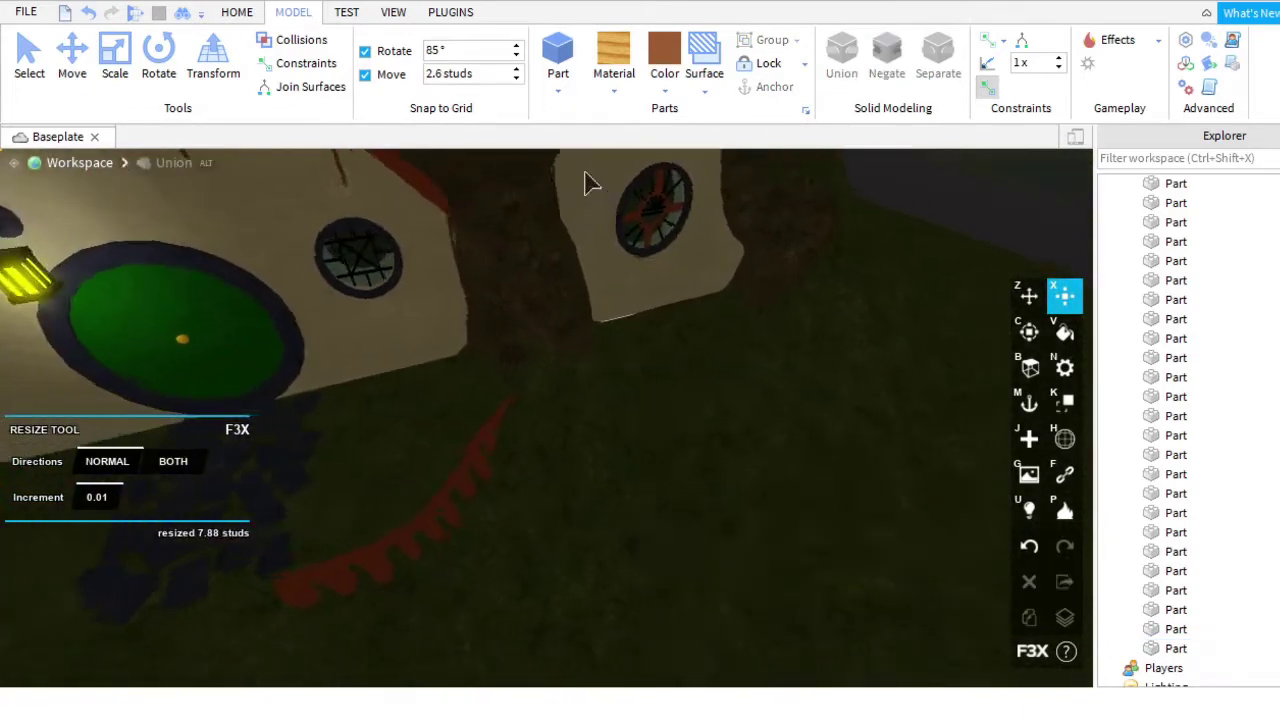
Clone the six outermost stones of the dark path and move the copies outward to extend the path between the fences.
click(537, 343)
shift+click(603, 334)
shift+click(751, 386)
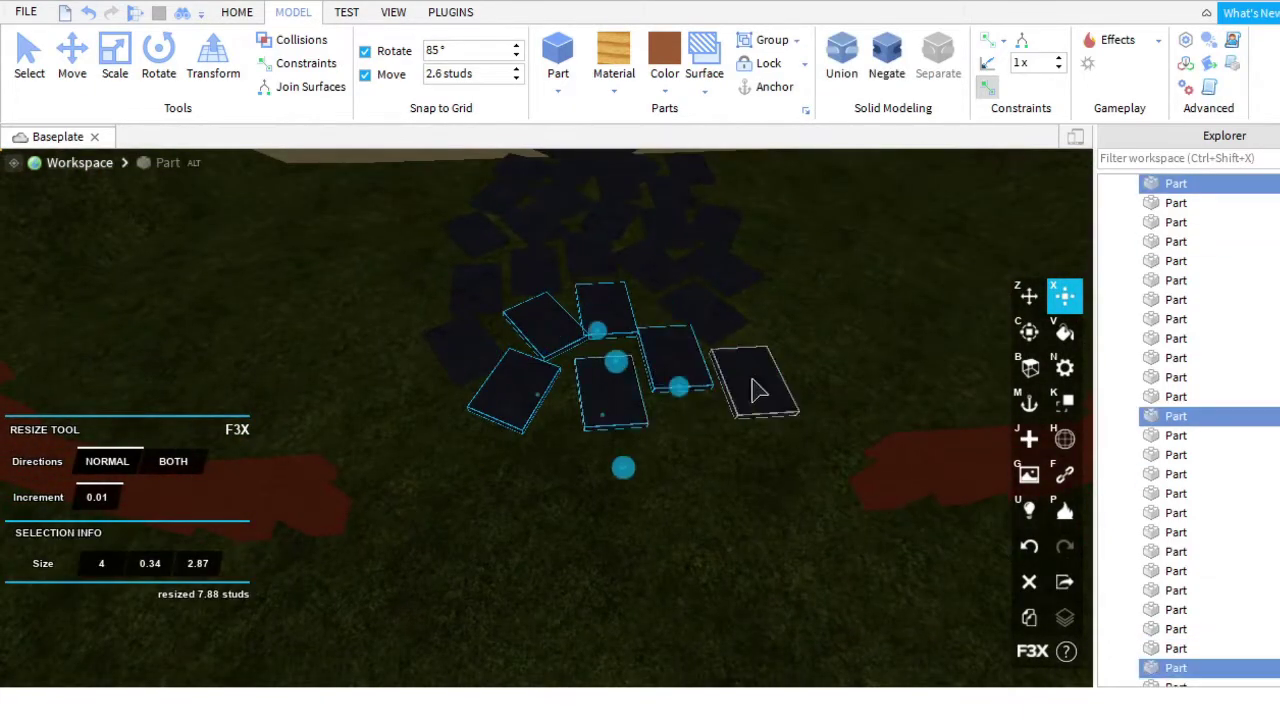
key(z)
scroll(648, 511, down, 3)
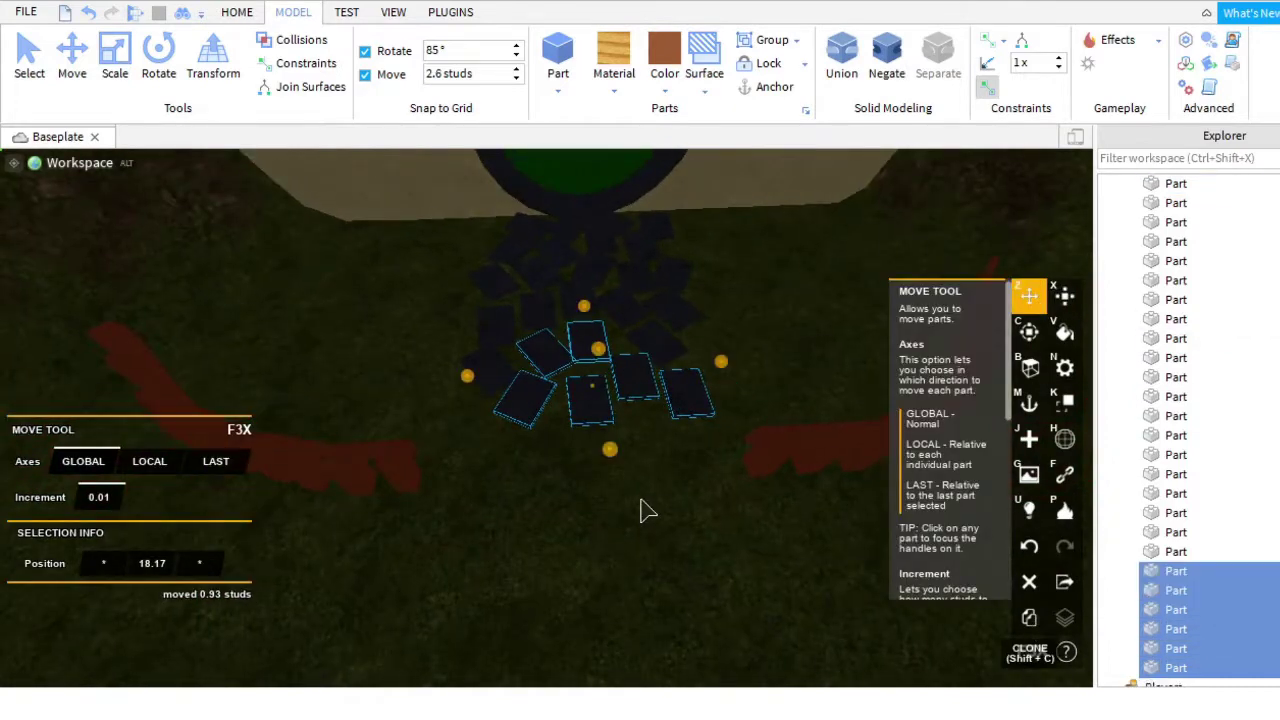
drag(595, 398, 700, 492)
click(757, 483)
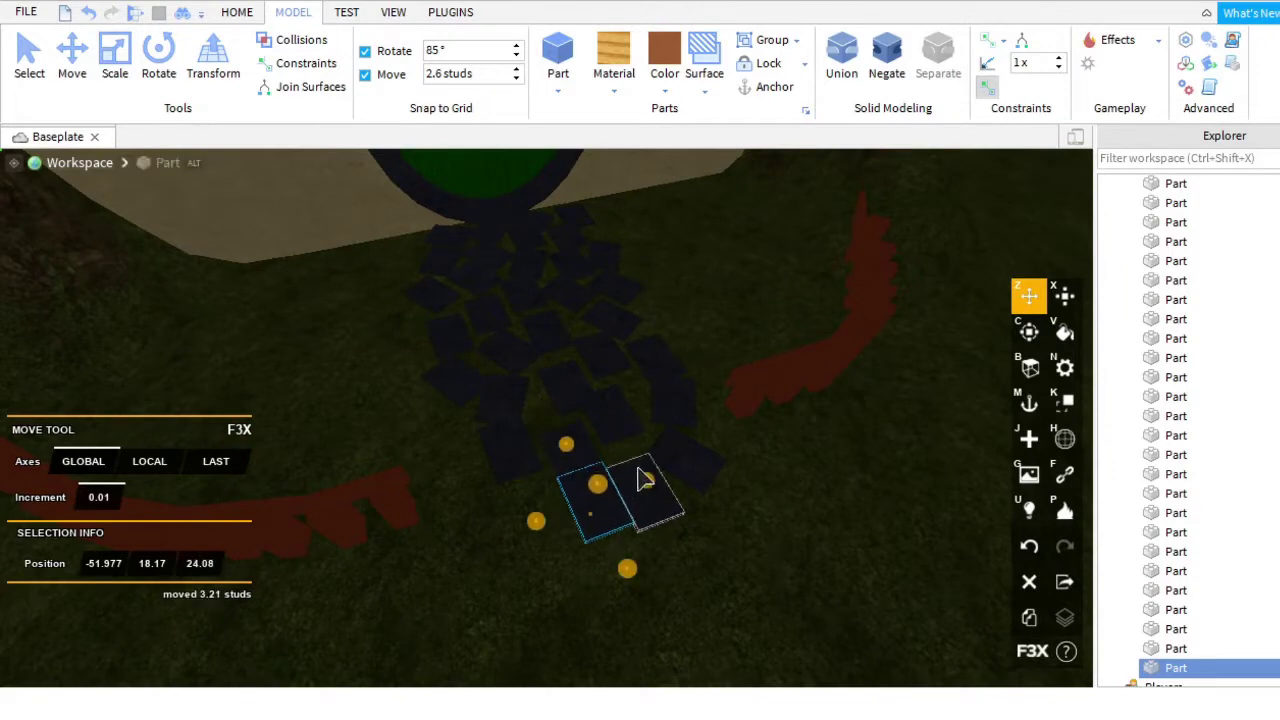
Place single stones at the path's outer end, positioning the last one beside its neighbour with a final move of about 1.68 studs.
click(570, 455)
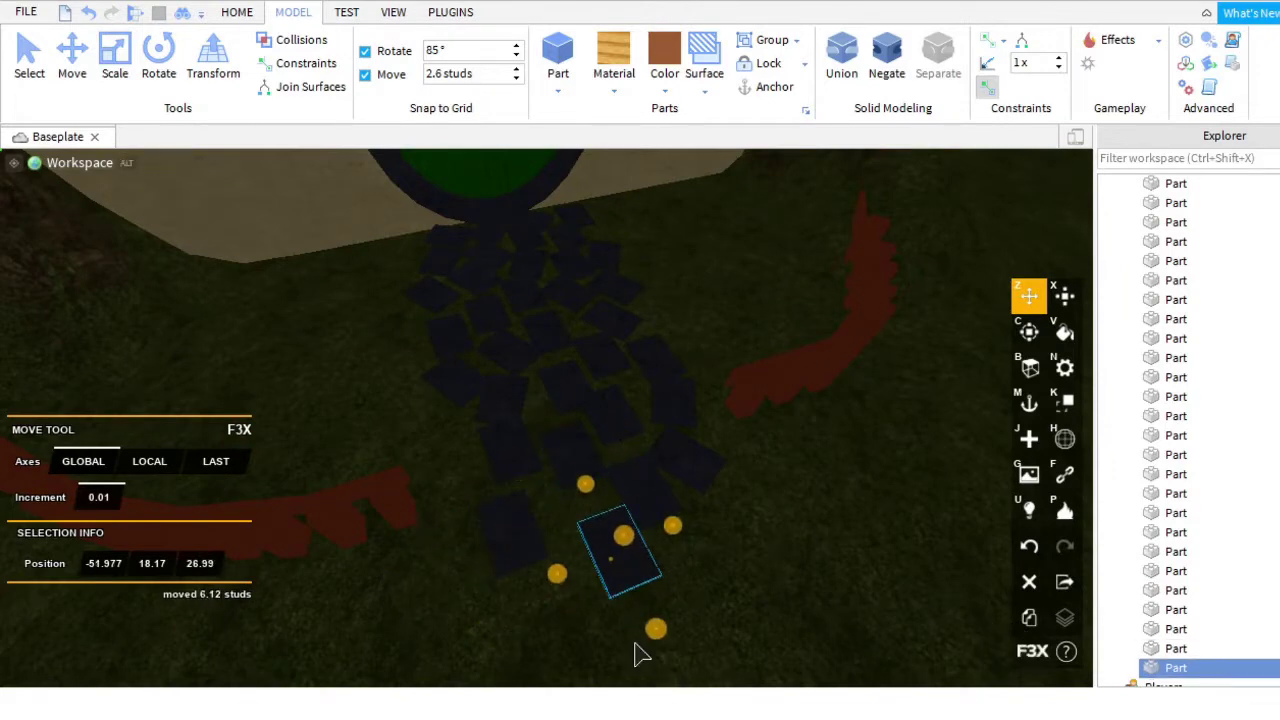
mouse_move(673, 527)
mouse_down()
mouse_move(674, 543)
mouse_move(686, 540)
mouse_up()
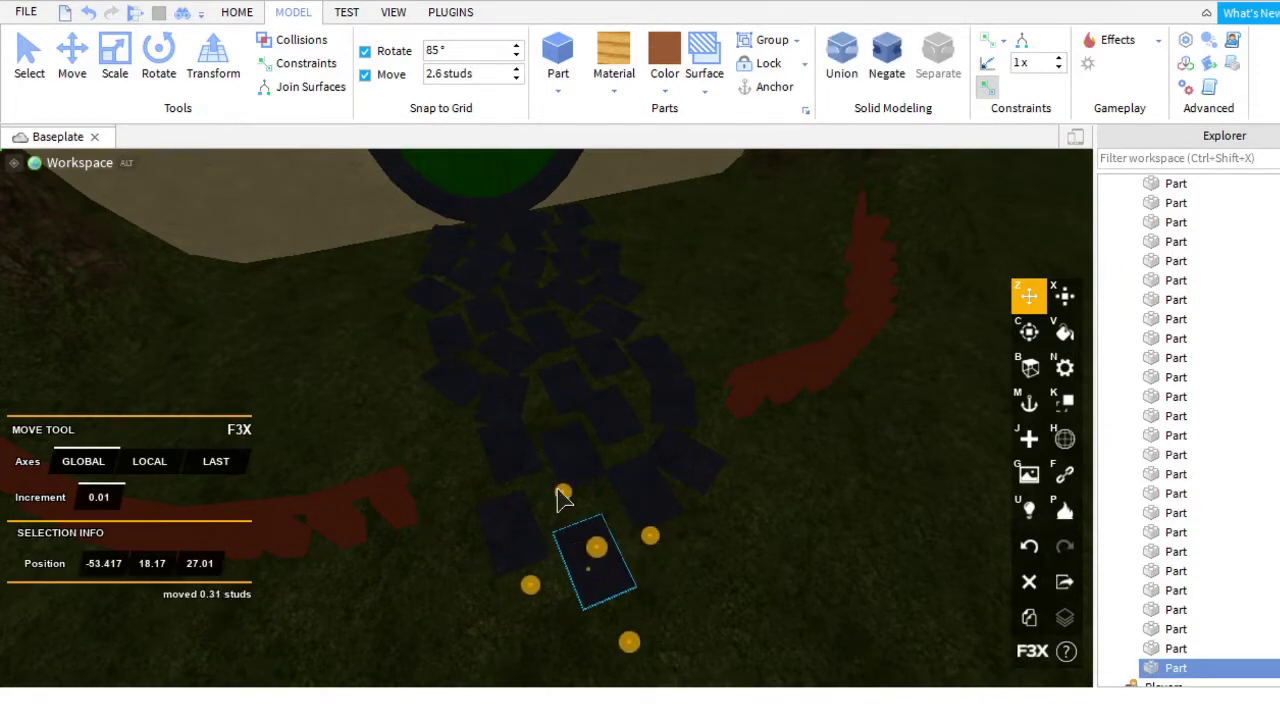
drag(563, 492, 757, 486)
click(757, 486)
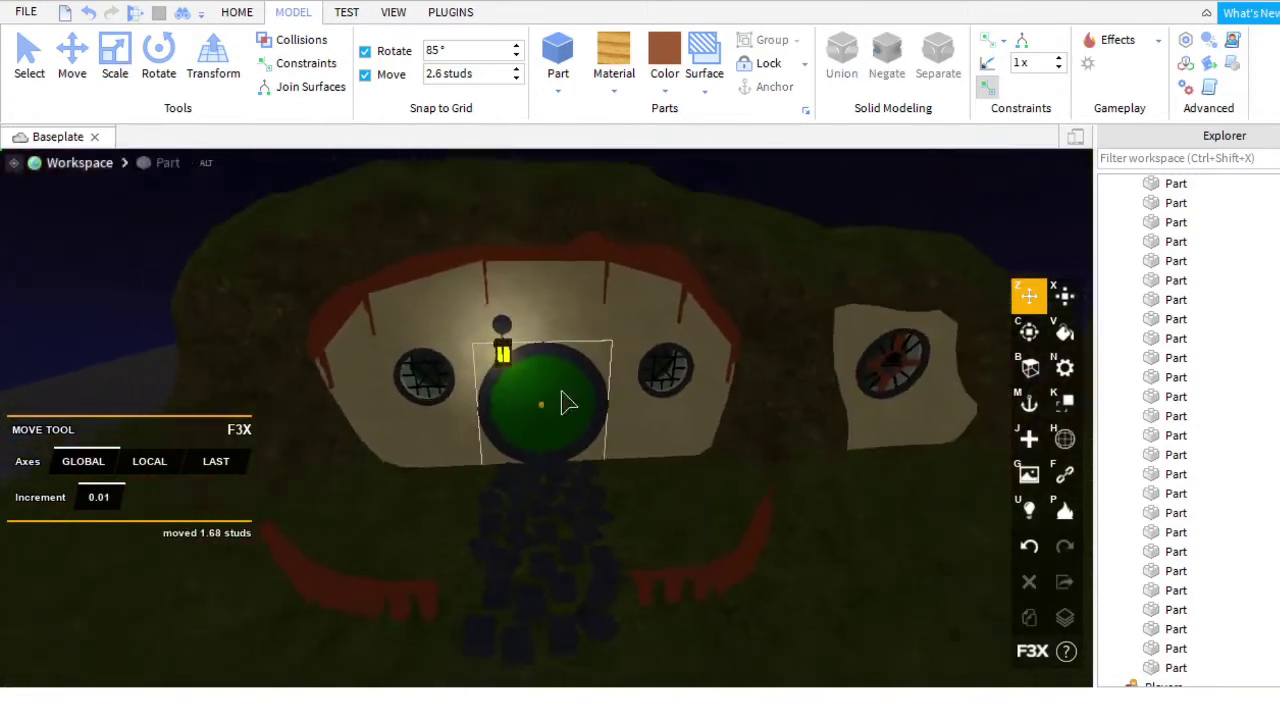